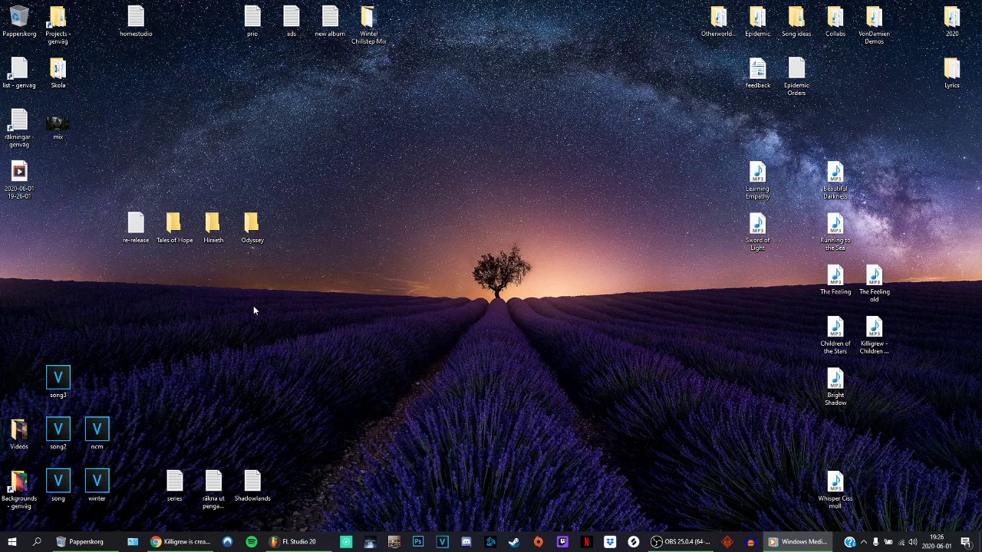
# - Bring up Windows Media Player and pause the track "Sword of Light"
pyautogui.moveTo(798, 543)
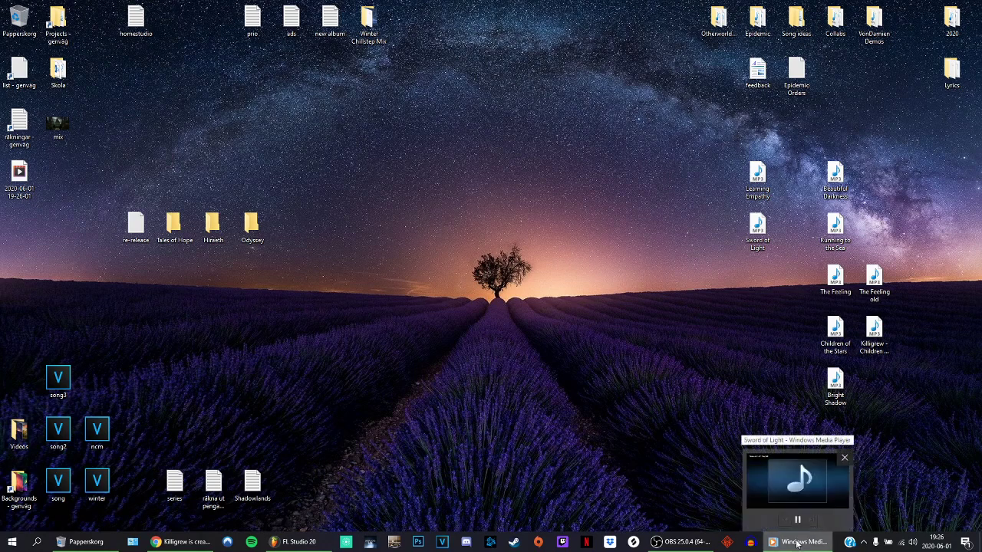
pyautogui.click(798, 543)
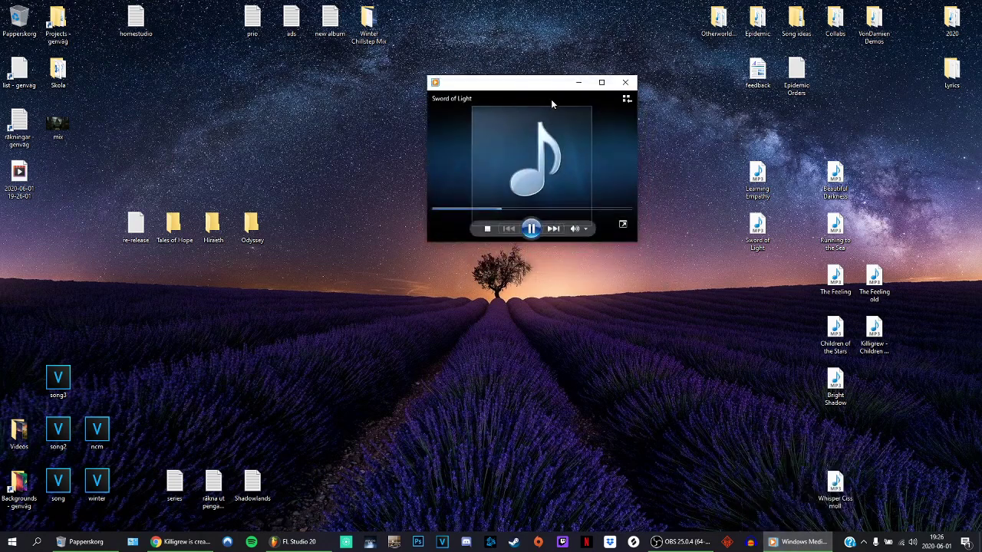
pyautogui.click(533, 229)
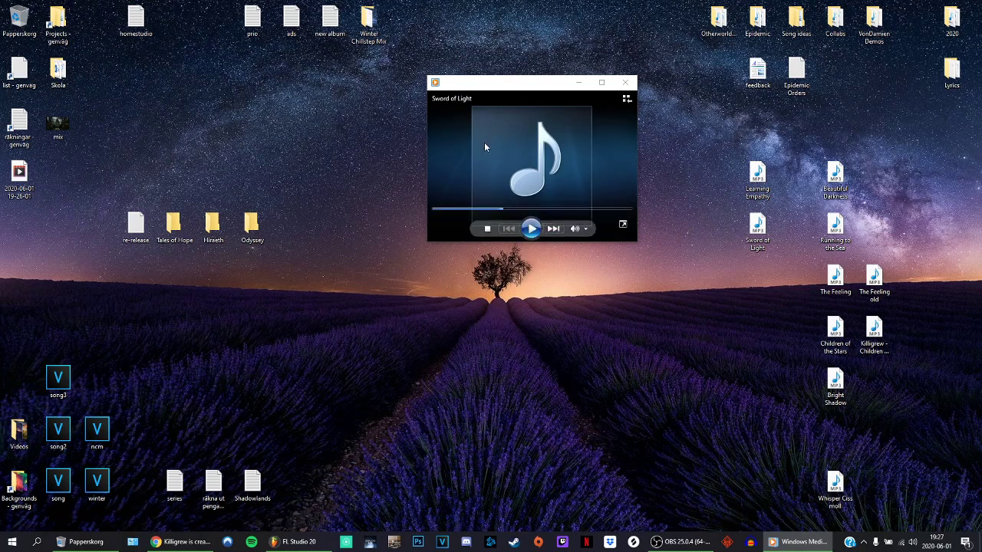
# - Rewind "Sword of Light" to the start, listen to its opening and pause it
pyautogui.moveTo(495, 208); pyautogui.dragTo(423, 215)
pyautogui.click(531, 228)
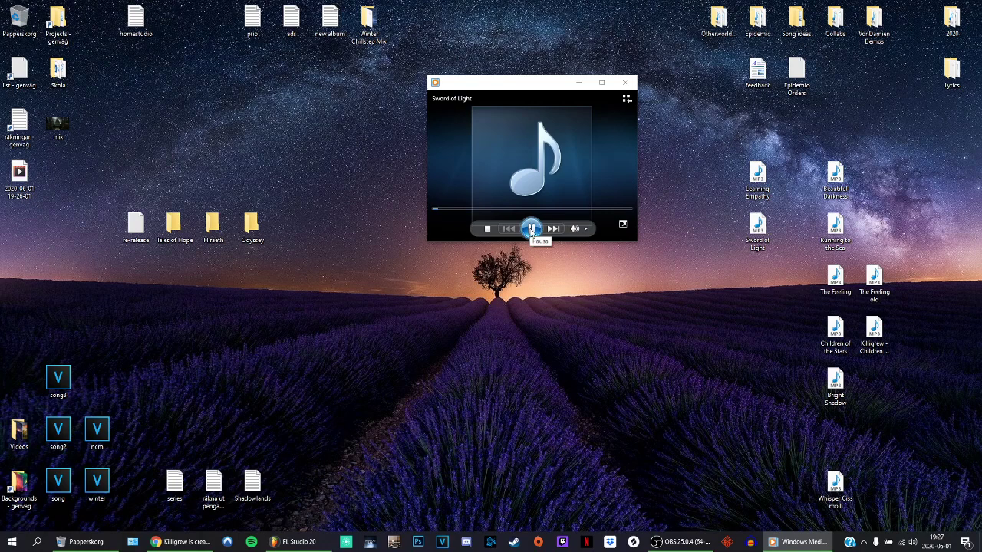
pyautogui.click(531, 232)
pyautogui.click(532, 229)
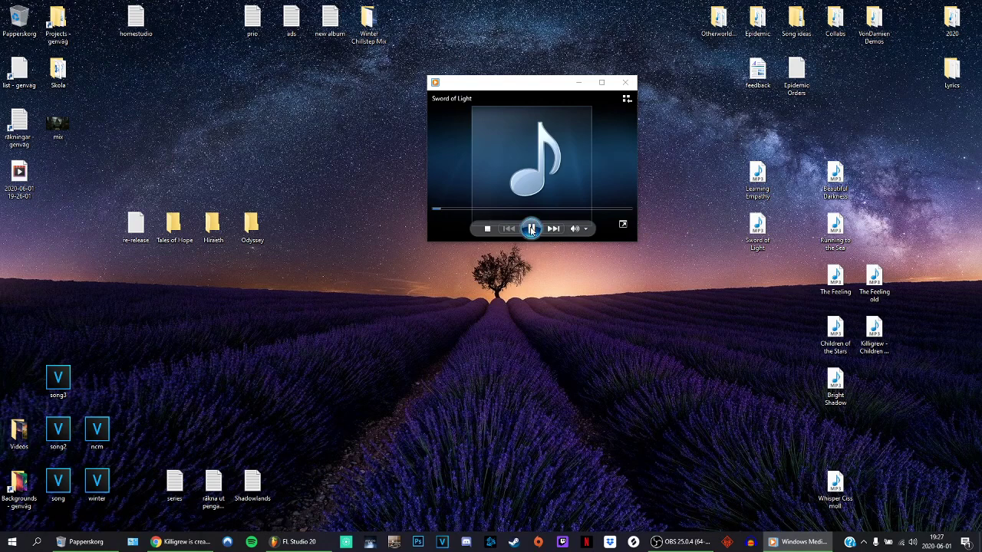
pyautogui.click(531, 230)
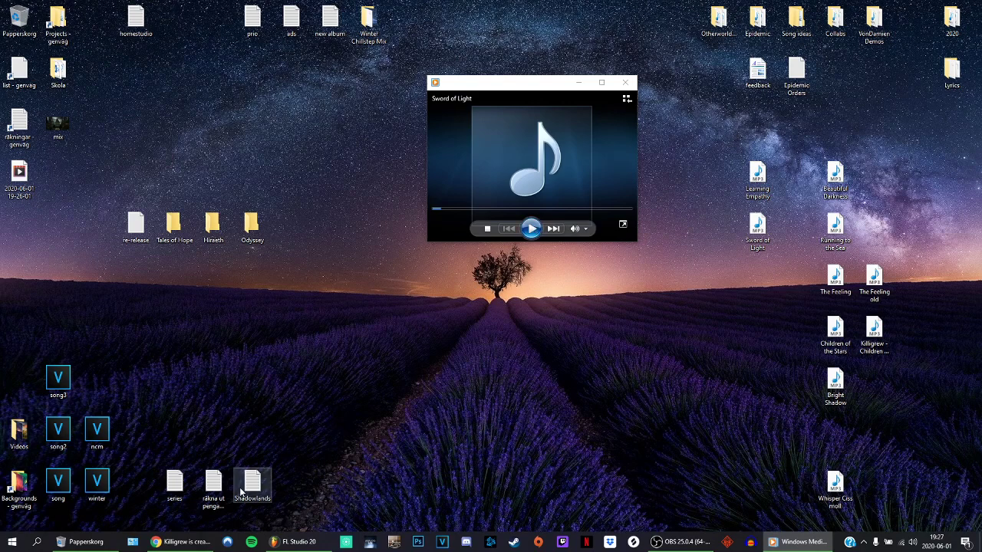
# - Switch to Chrome and look through the membership levels on the Killigrew Patreon page, from $1 to $25 per month
pyautogui.moveTo(196, 543)
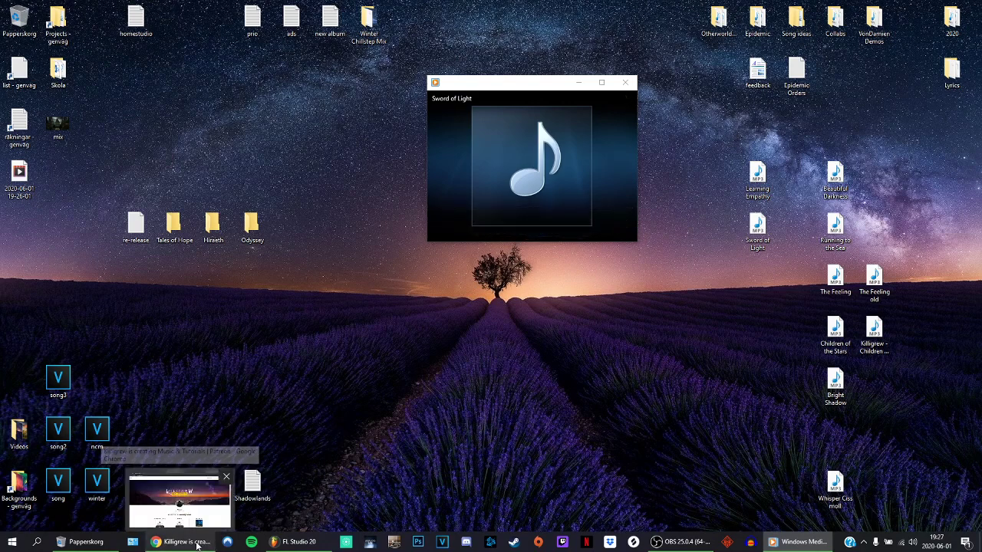
pyautogui.click(197, 544)
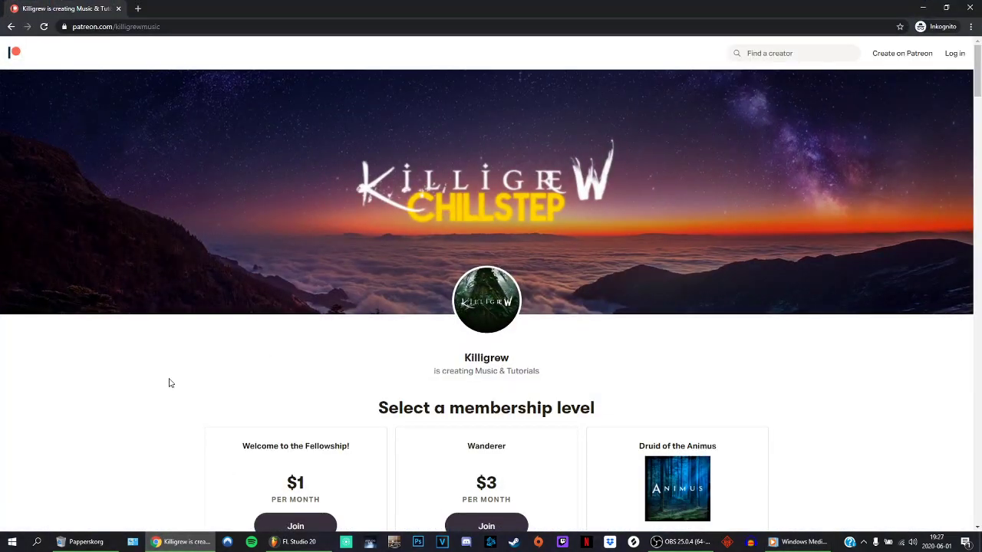
pyautogui.scroll(-8, 320, 258)
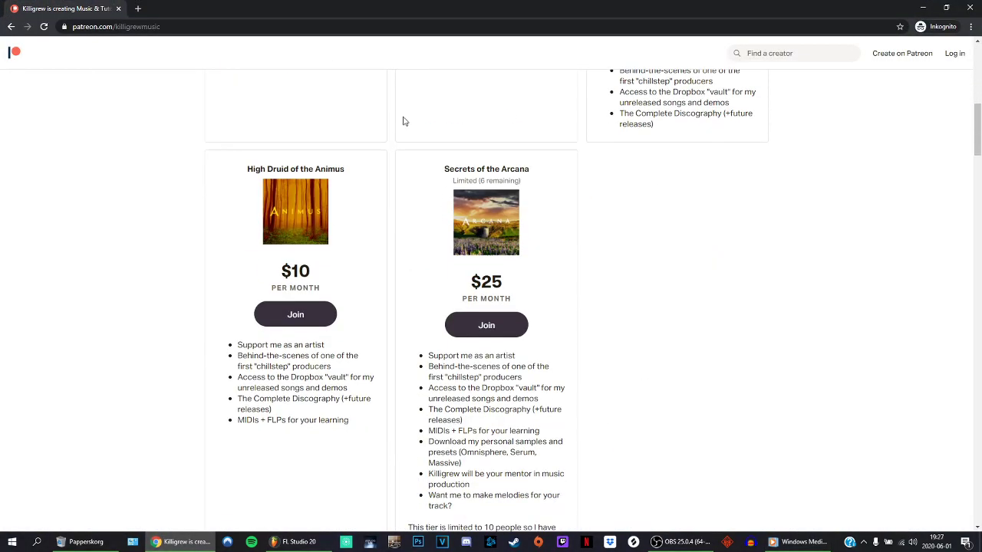
pyautogui.scroll(3, 626, 249)
pyautogui.scroll(2, 304, 246)
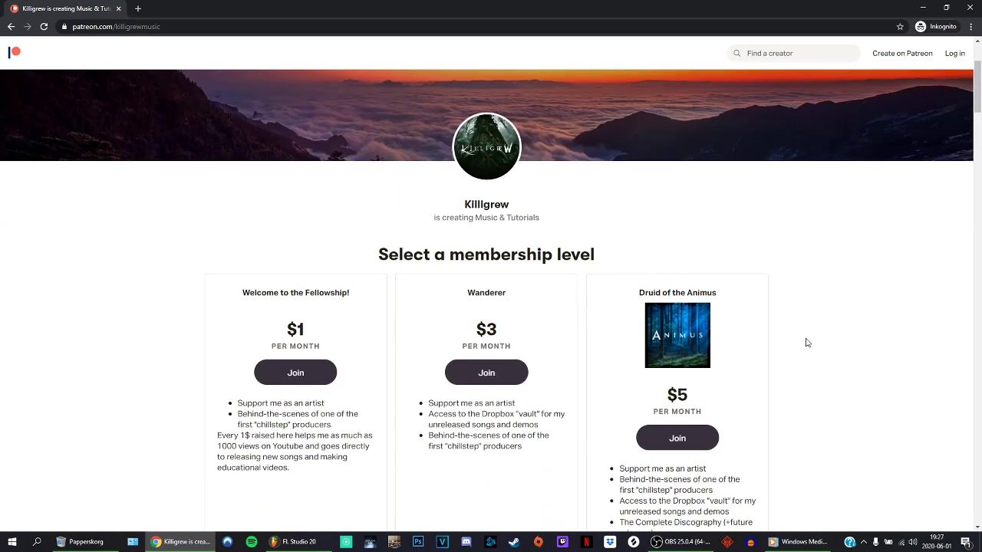
pyautogui.scroll(-2, 296, 226)
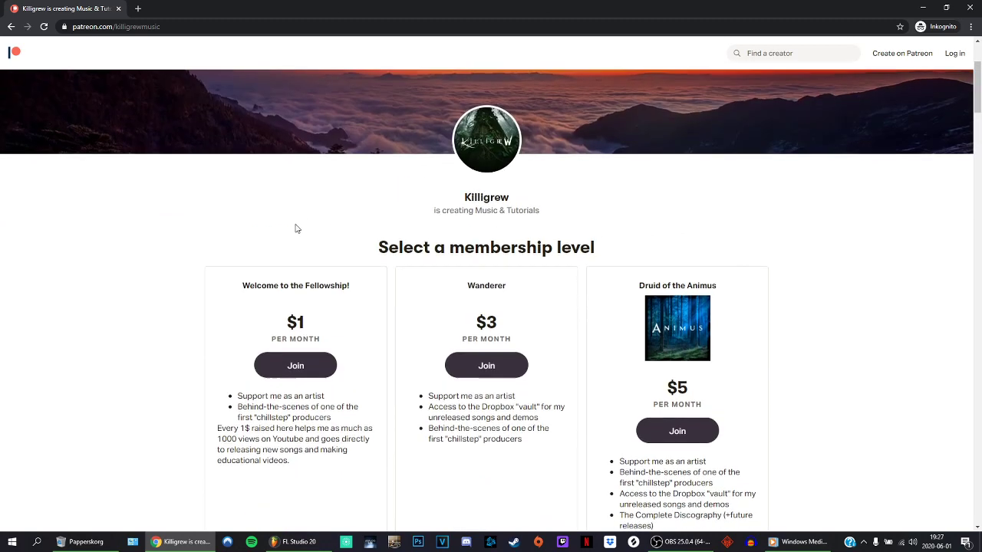
pyautogui.scroll(1, 345, 223)
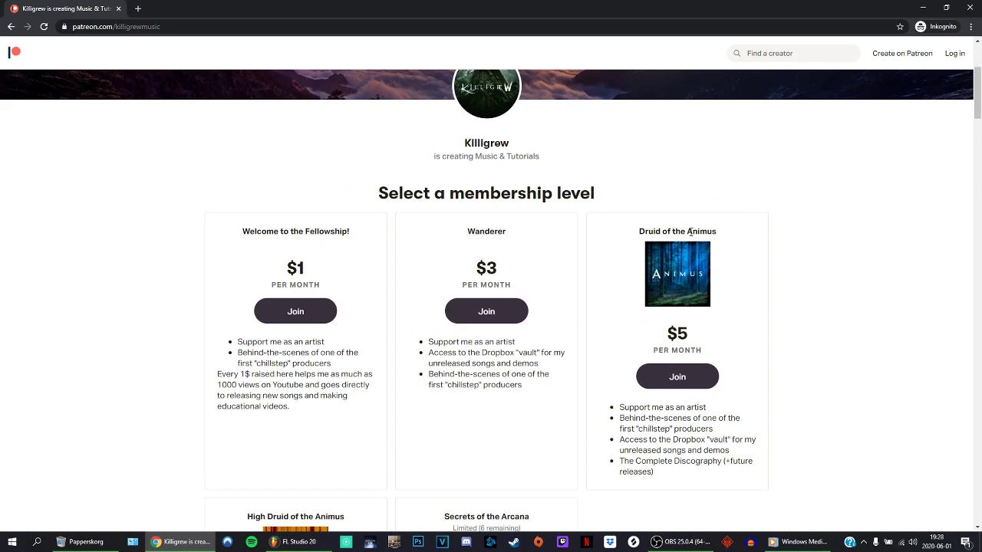
pyautogui.scroll(-1, 683, 238)
pyautogui.scroll(-3, 426, 321)
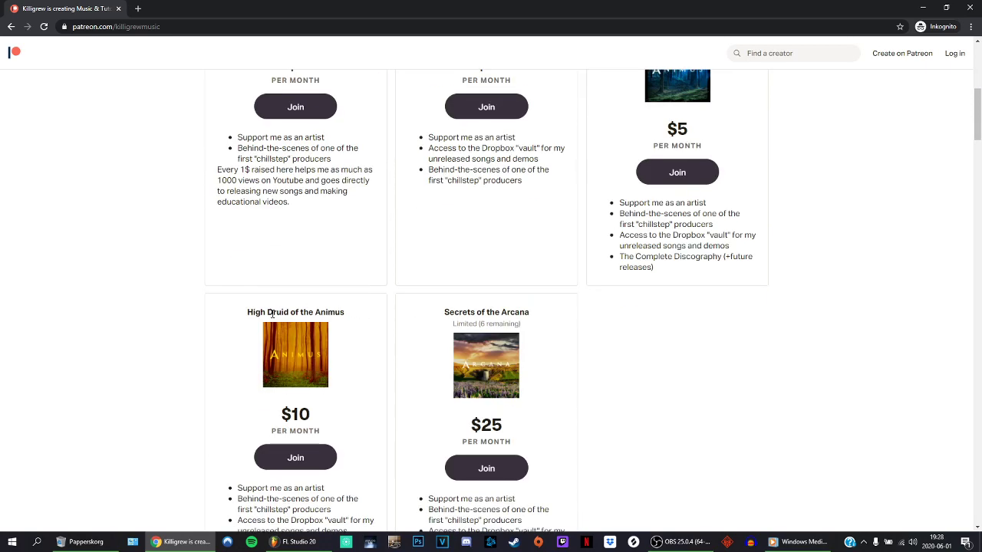
pyautogui.scroll(-4, 292, 292)
pyautogui.scroll(1, 300, 322)
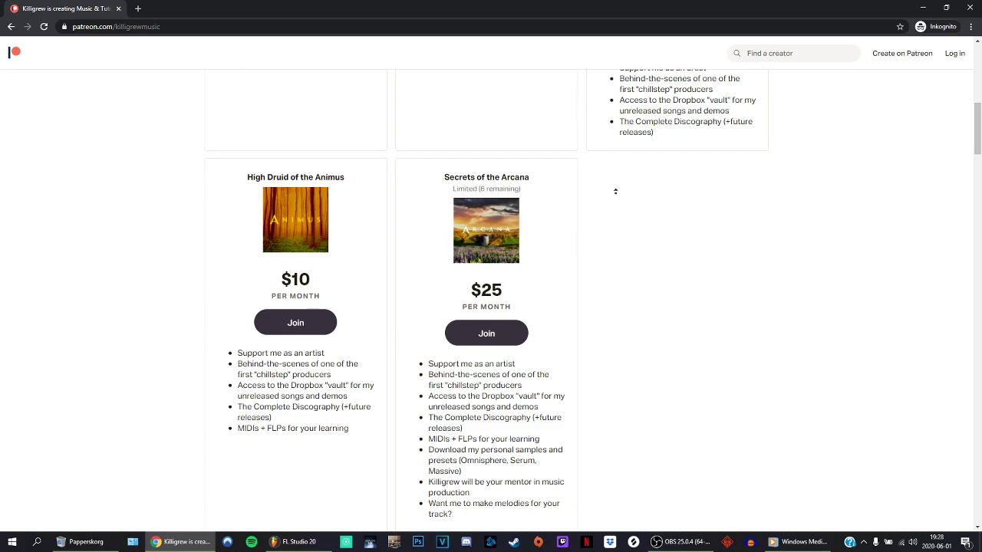
# - Examine the benefits and description of the $25 Secrets of the Arcana tier, including samples and presets, mentoring and feedback
pyautogui.scroll(2, 553, 313)
pyautogui.scroll(-1, 428, 173)
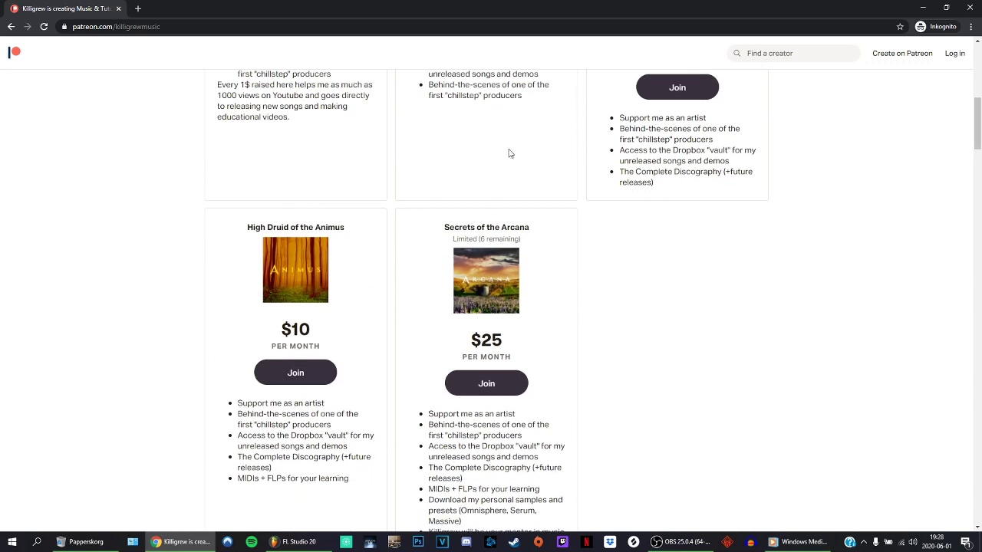
pyautogui.scroll(1, 509, 157)
pyautogui.scroll(-2, 505, 185)
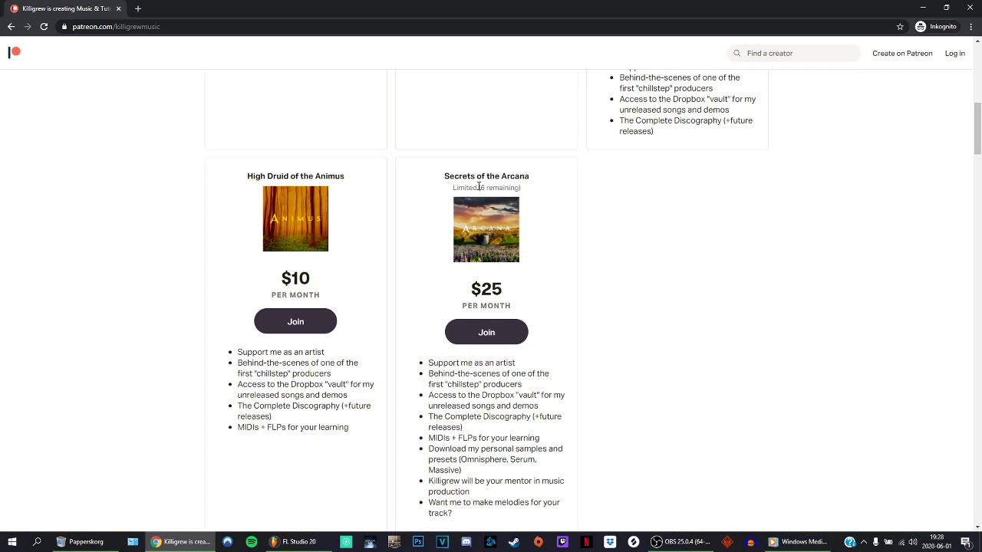
pyautogui.scroll(-1, 611, 222)
pyautogui.scroll(-2, 614, 244)
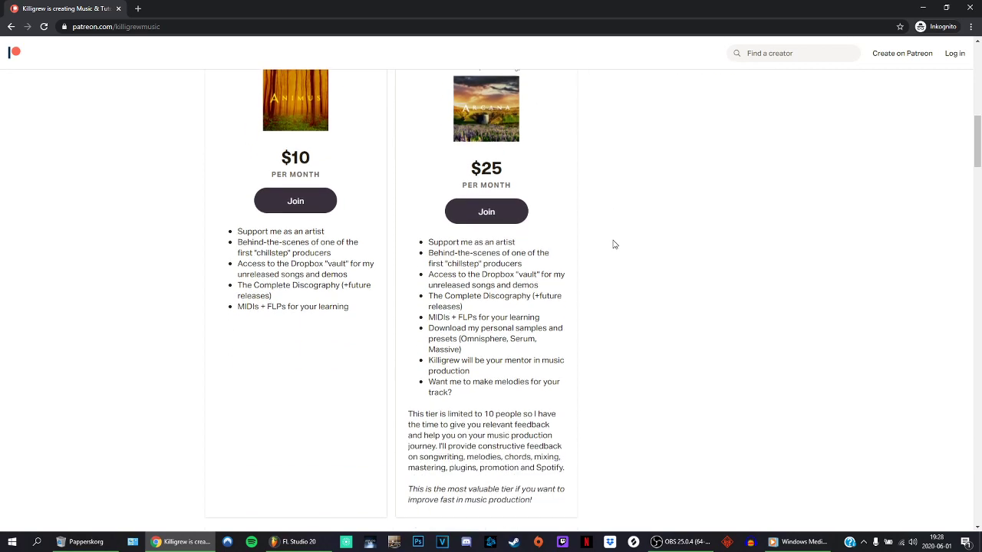
pyautogui.scroll(1, 614, 244)
pyautogui.moveTo(454, 417); pyautogui.dragTo(529, 337)
pyautogui.click(611, 310)
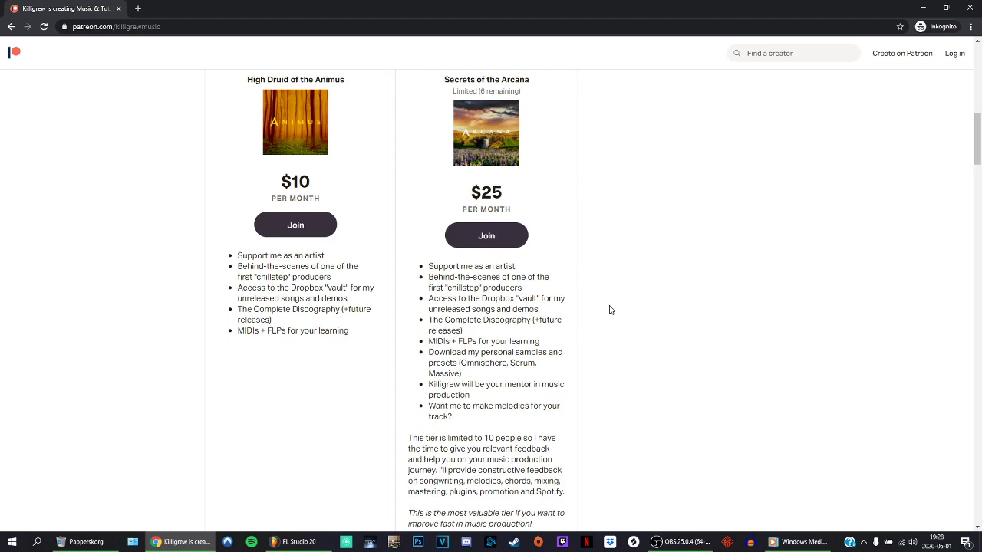
pyautogui.scroll(3, 533, 296)
pyautogui.scroll(-1, 487, 255)
pyautogui.scroll(1, 486, 255)
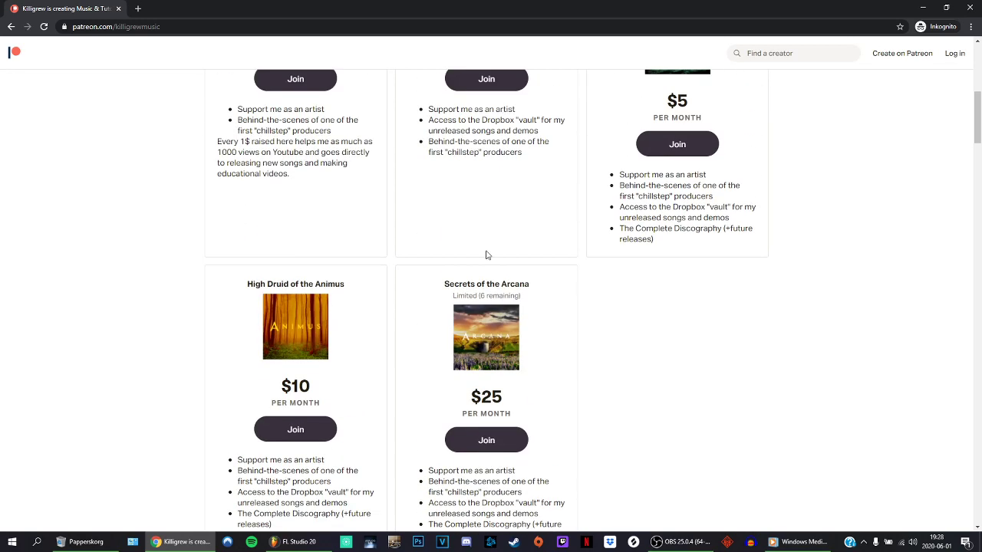
pyautogui.scroll(-3, 673, 256)
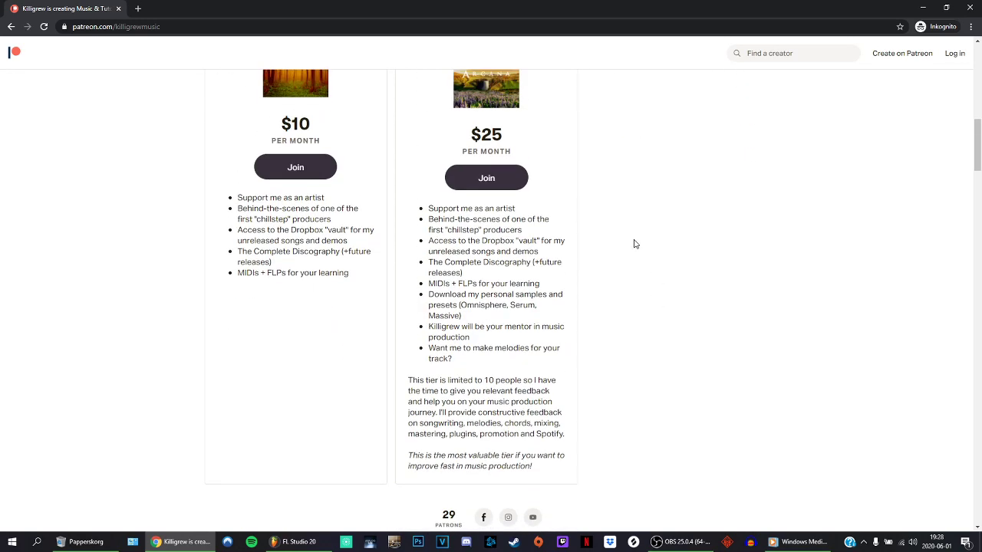
pyautogui.scroll(1, 629, 250)
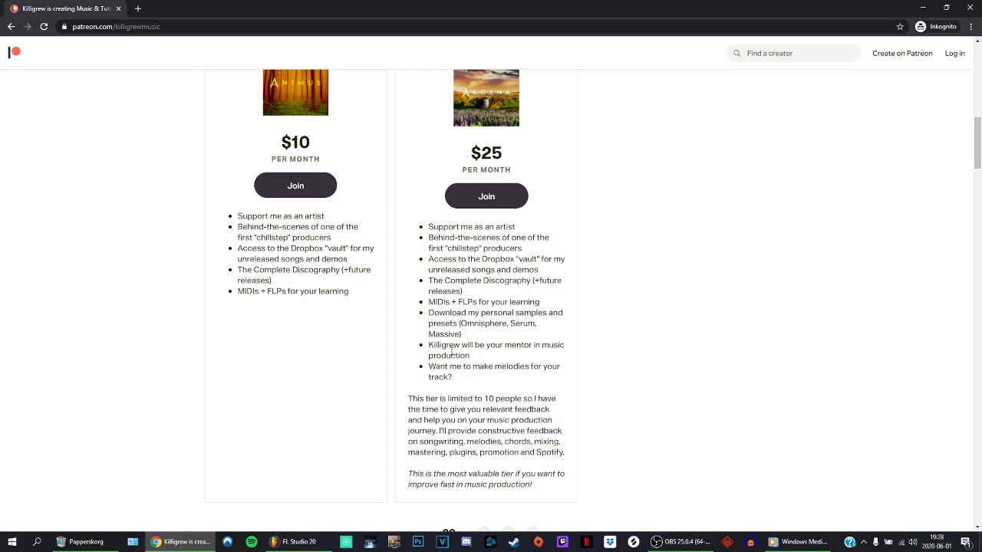
pyautogui.scroll(1, 523, 322)
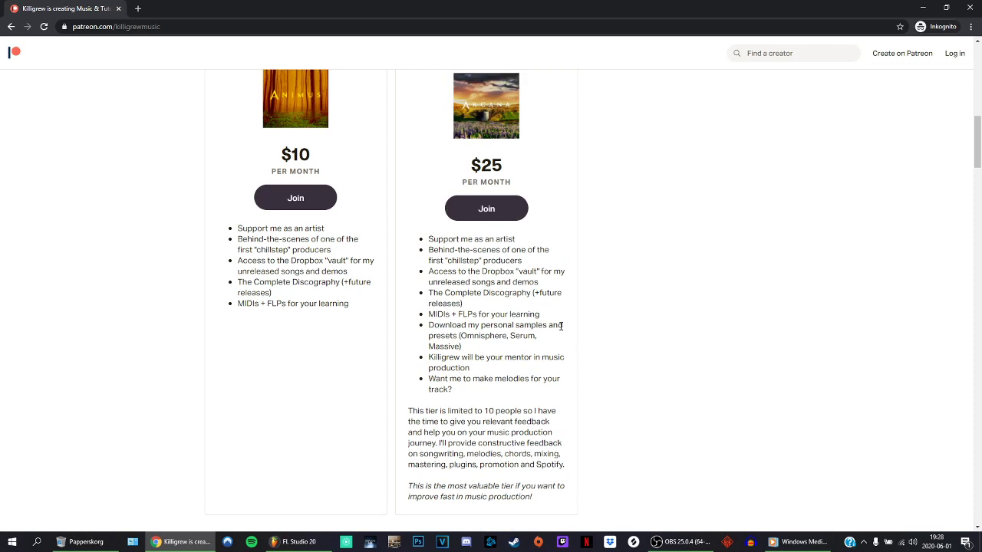
pyautogui.scroll(-1, 499, 345)
pyautogui.moveTo(453, 347); pyautogui.dragTo(421, 329)
pyautogui.click(491, 369)
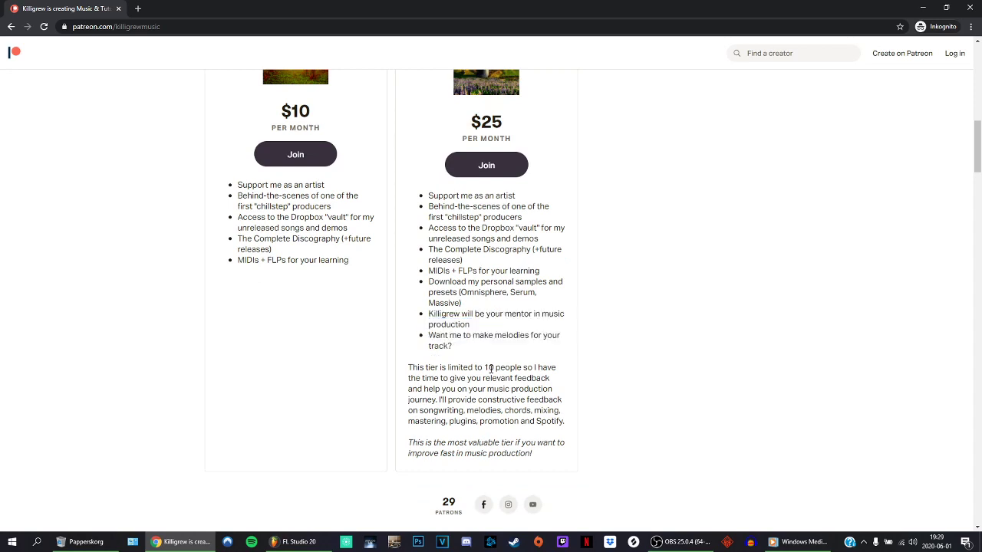
pyautogui.scroll(2, 490, 356)
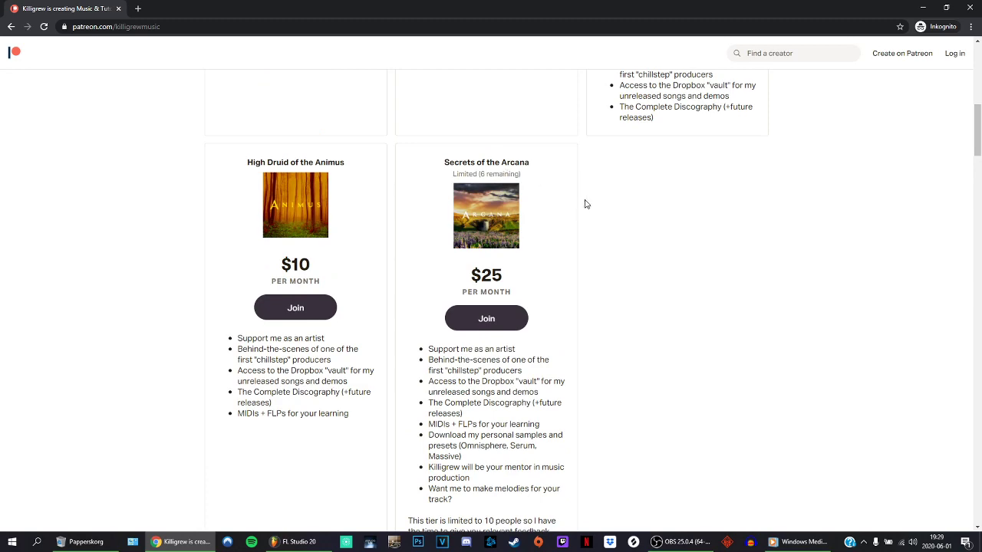
pyautogui.scroll(-1, 568, 195)
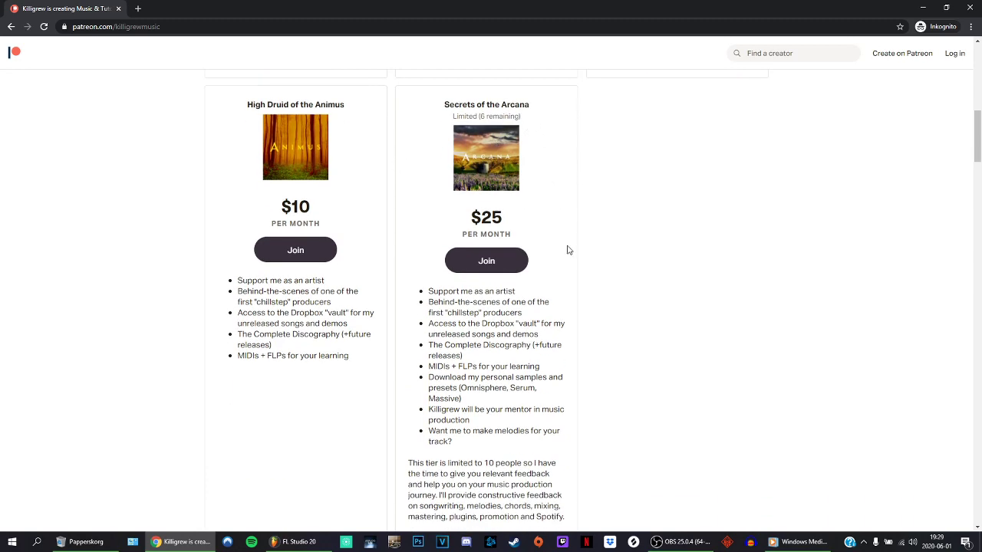
pyautogui.scroll(-1, 566, 248)
pyautogui.scroll(-1, 494, 337)
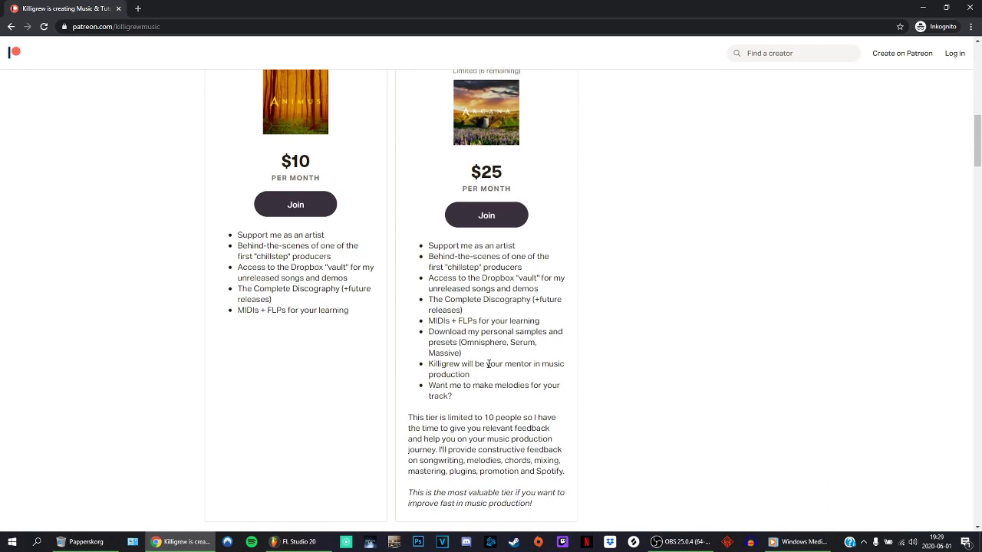
# - Review the Patreon page again from its header down through the Animus and Arcana tiers
pyautogui.scroll(5, 488, 365)
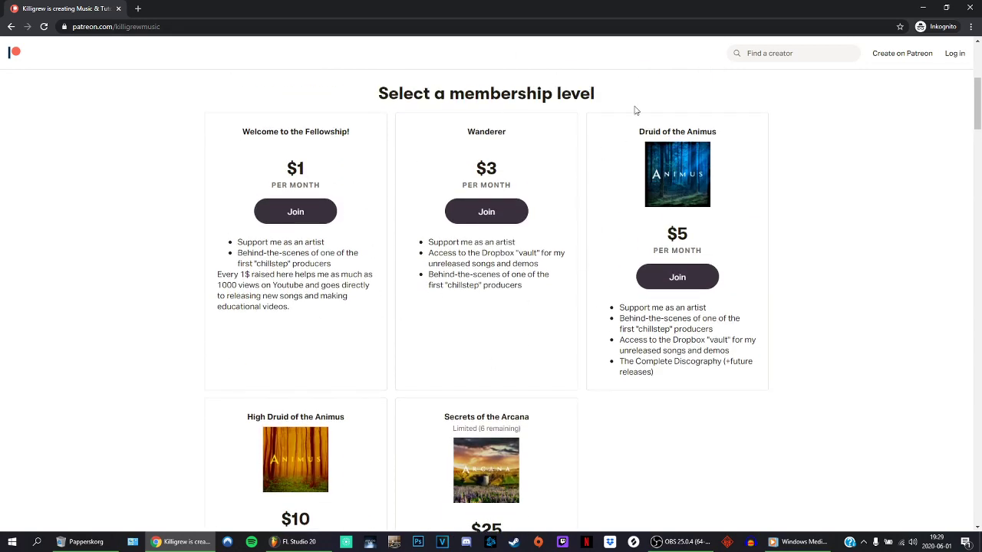
pyautogui.scroll(-3, 540, 354)
pyautogui.scroll(7, 455, 386)
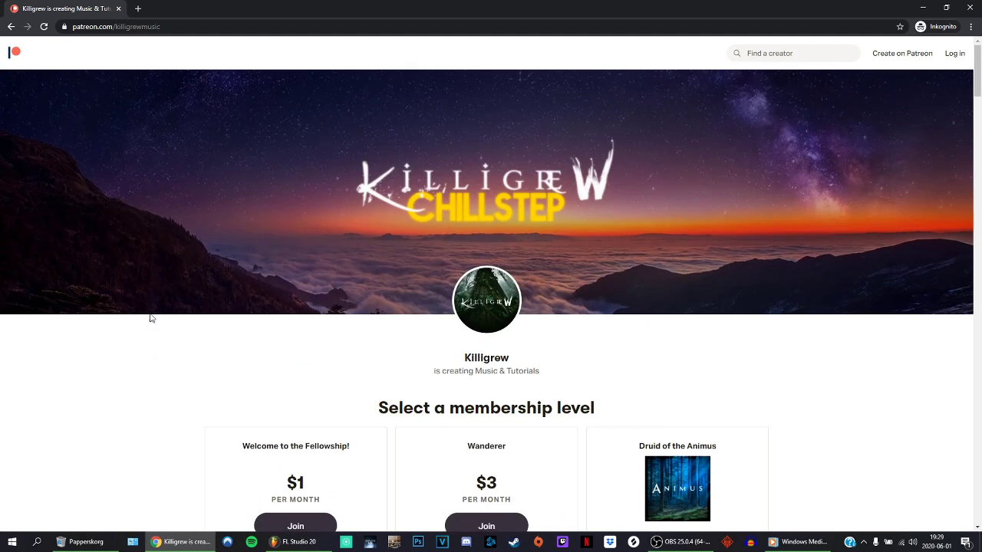
pyautogui.scroll(-1, 161, 352)
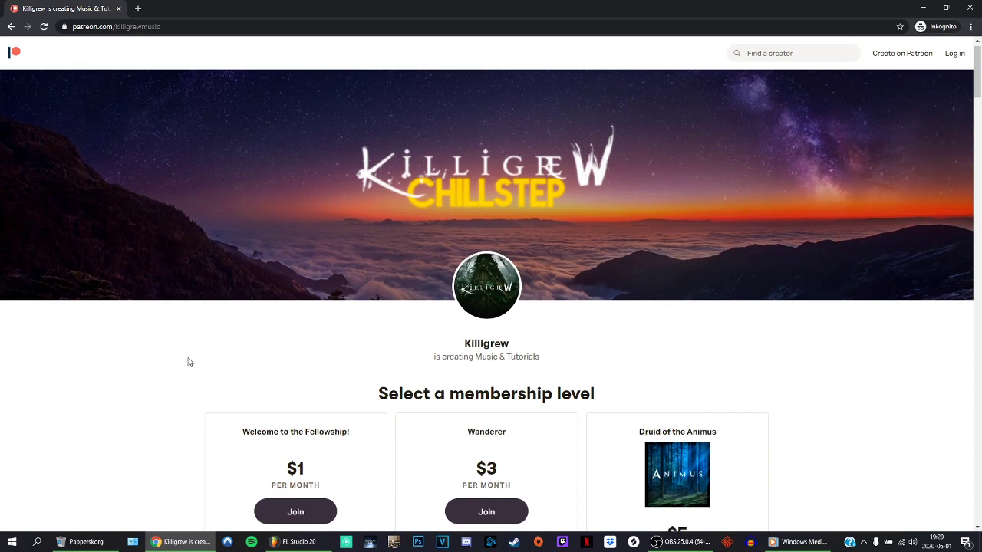
pyautogui.scroll(1, 187, 363)
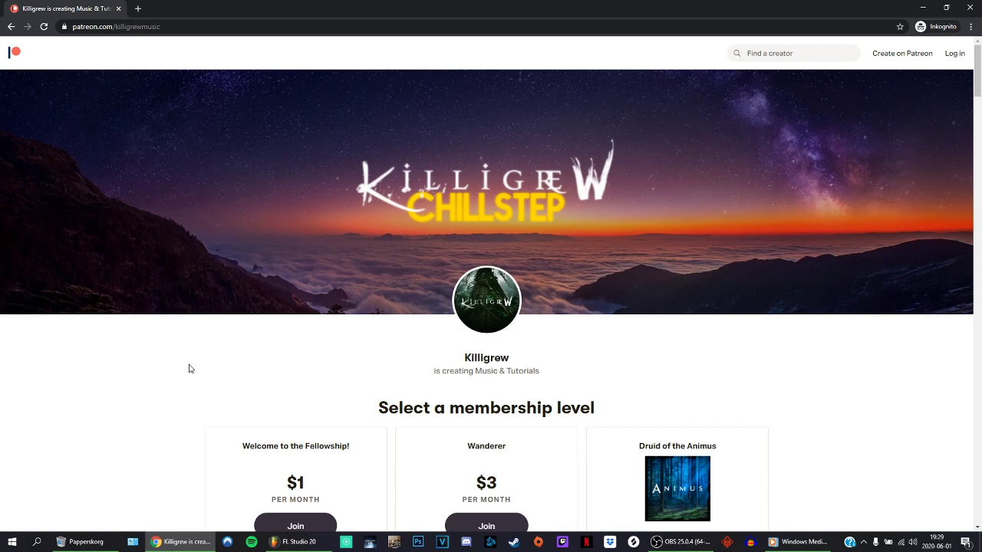
pyautogui.scroll(-3, 190, 369)
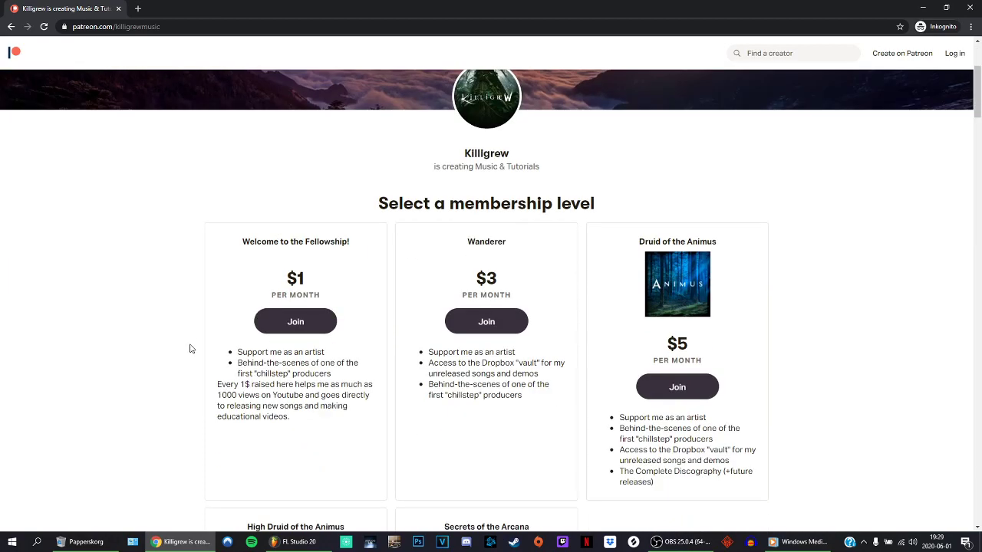
pyautogui.scroll(-4, 191, 333)
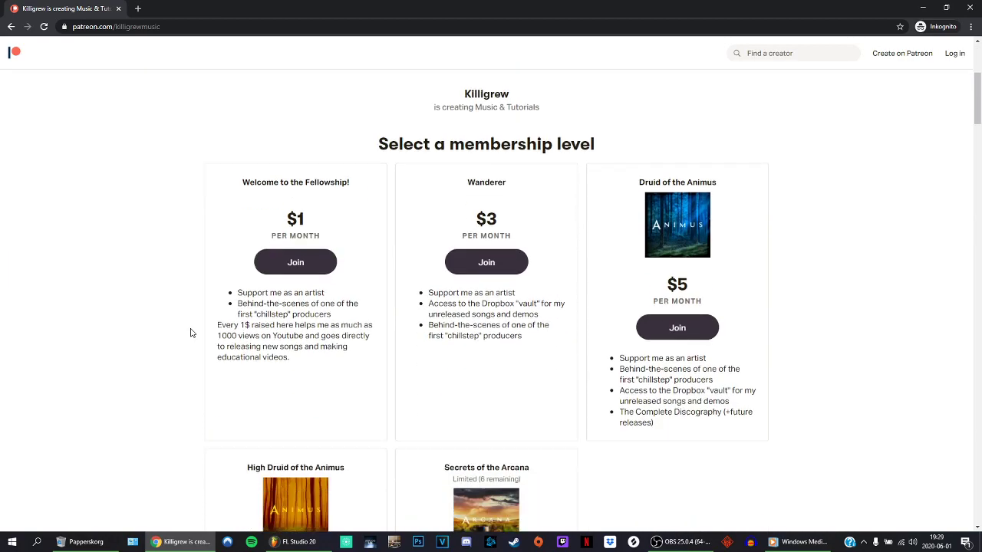
pyautogui.scroll(-1, 179, 307)
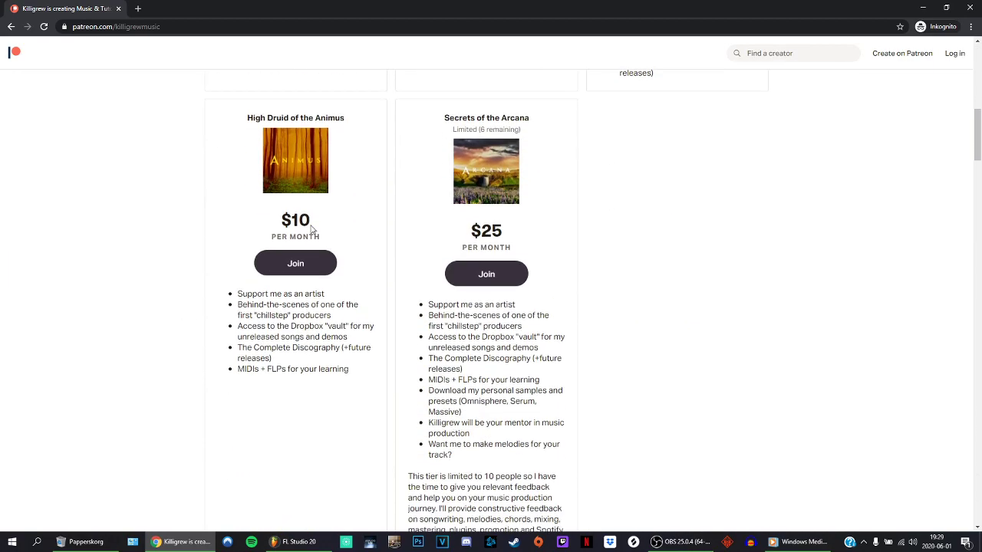
pyautogui.scroll(7, 154, 318)
pyautogui.scroll(-6, 129, 330)
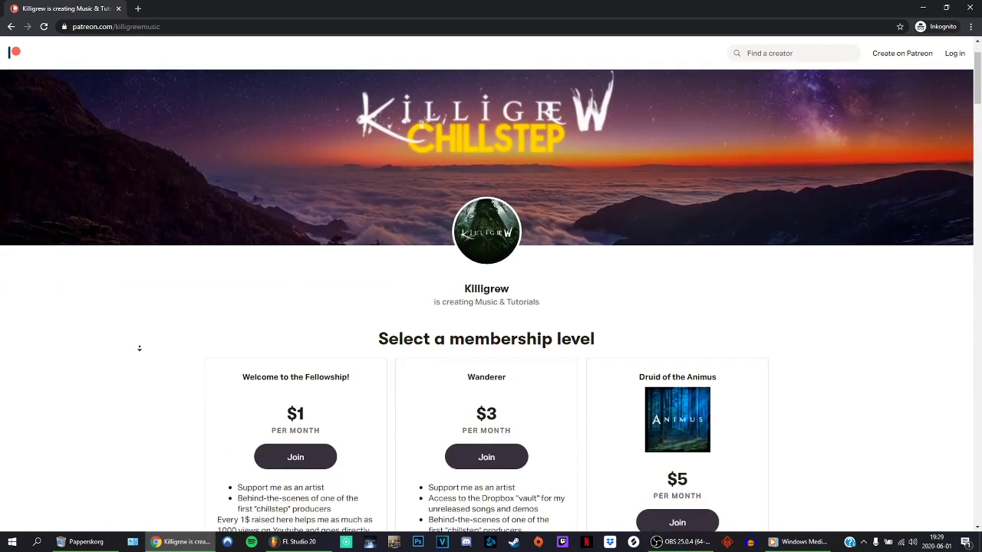
pyautogui.scroll(-1, 125, 296)
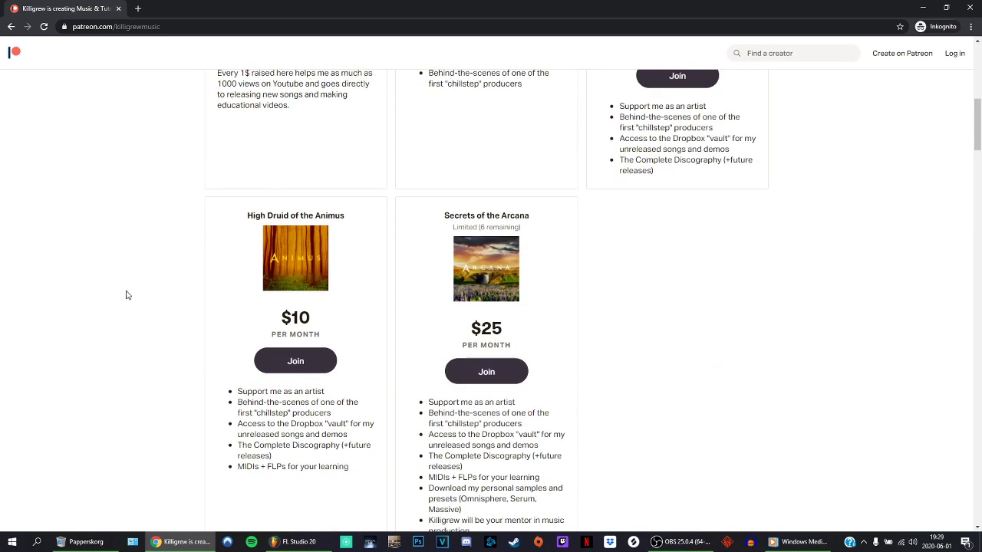
# - Finish looking over the $10 and $25 Patreon tiers and close the browser and the Sword of Light media player
pyautogui.scroll(-3, 127, 296)
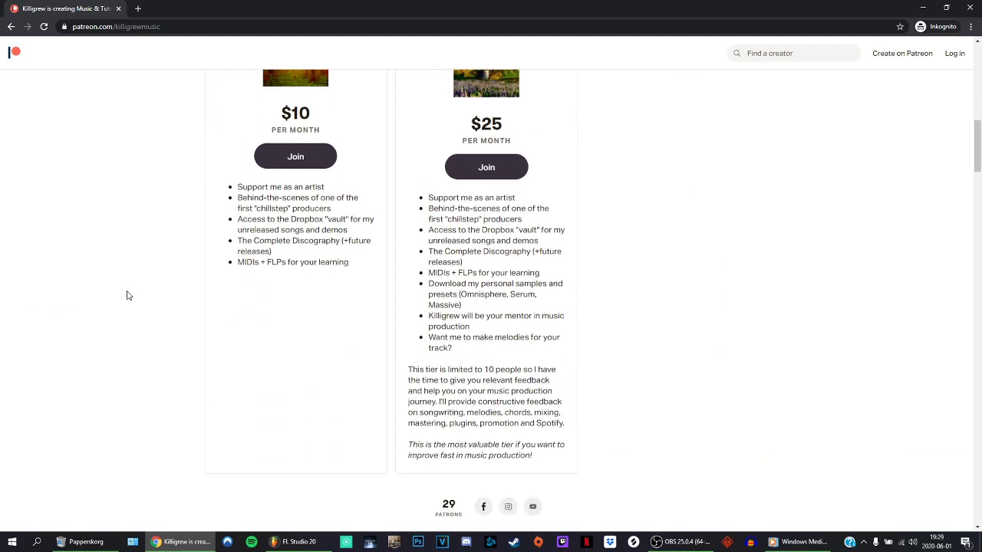
pyautogui.scroll(-1, 145, 361)
pyautogui.scroll(1, 132, 315)
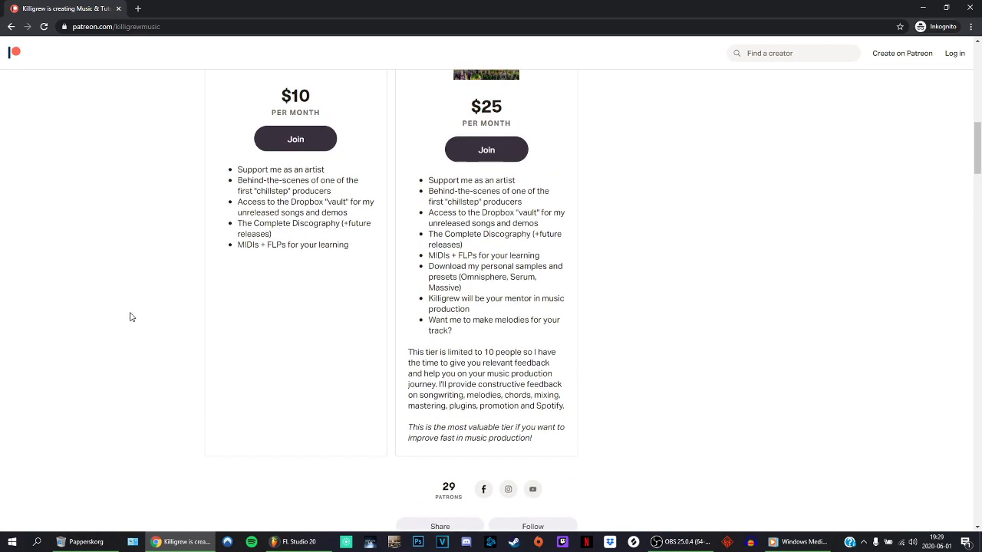
pyautogui.click(968, 7)
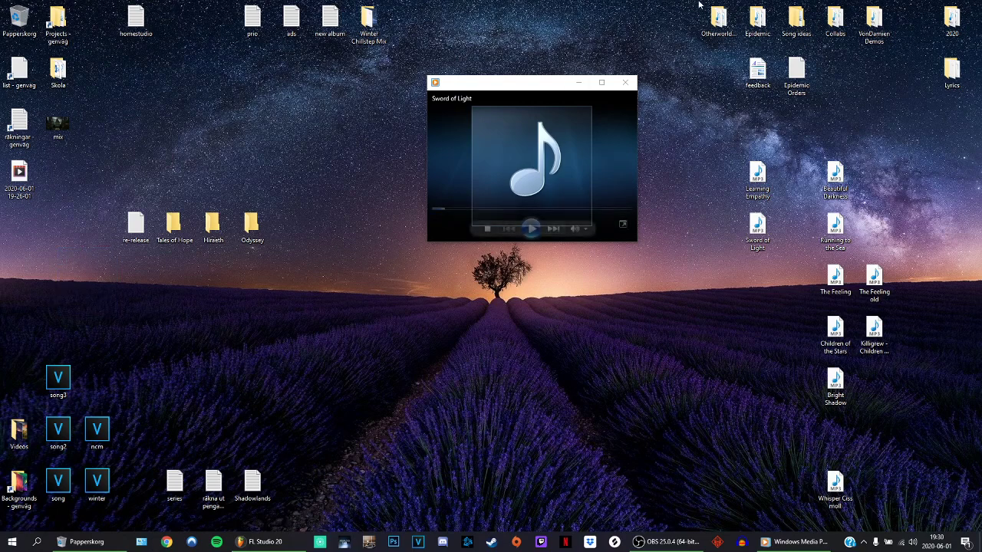
pyautogui.click(623, 82)
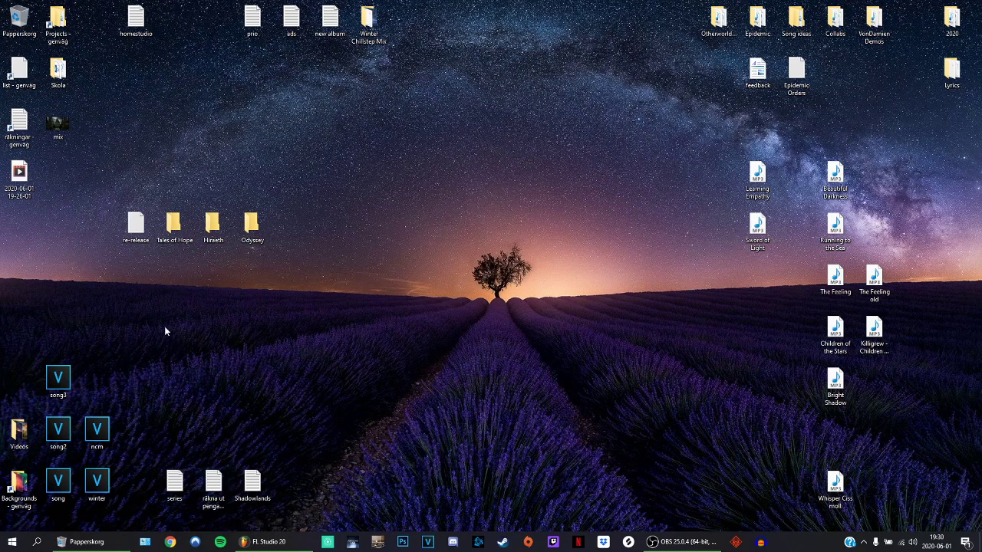
# - Switch to Spotify, look through Killigrew's artist page and open the 2014 album Animus
pyautogui.click(221, 542)
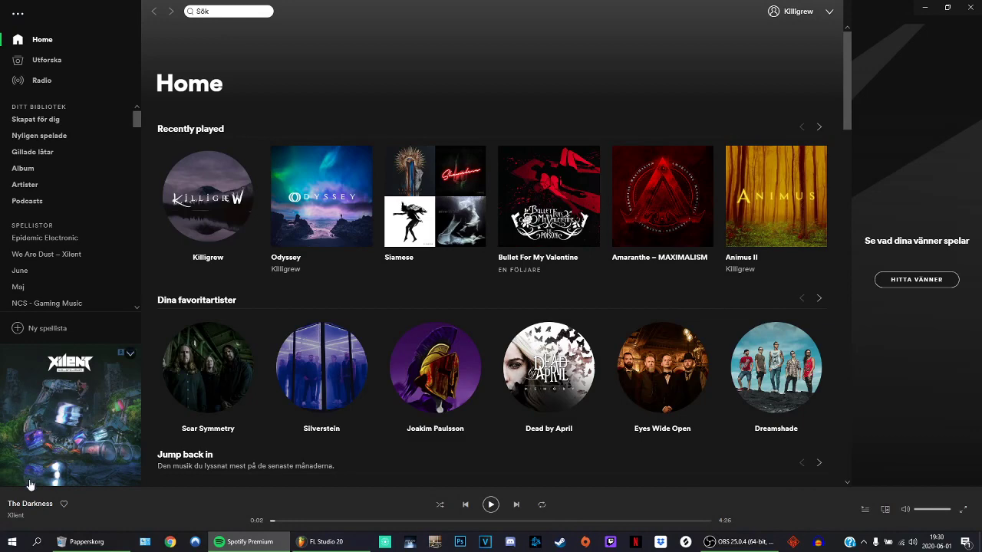
pyautogui.click(216, 260)
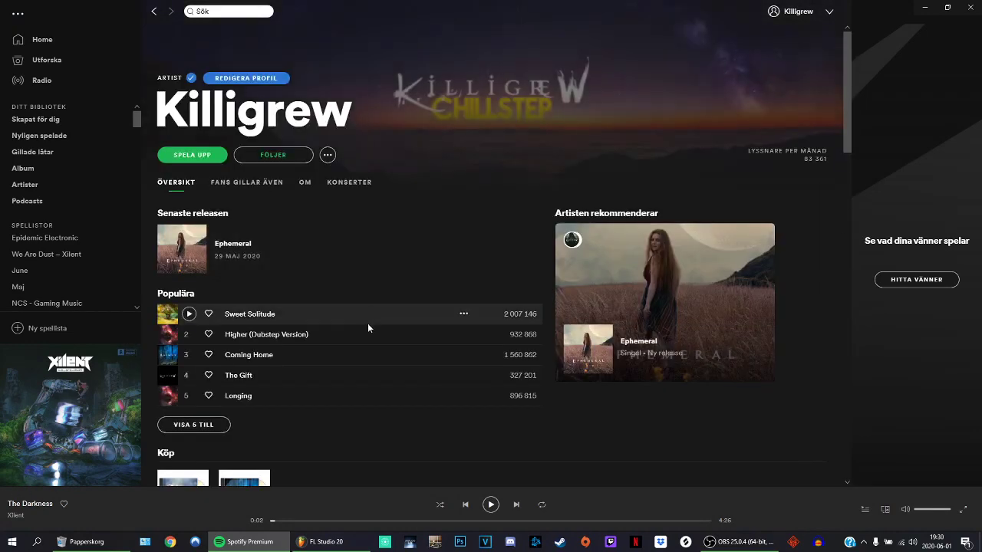
pyautogui.scroll(-10, 368, 323)
pyautogui.scroll(1, 360, 331)
pyautogui.scroll(2, 360, 331)
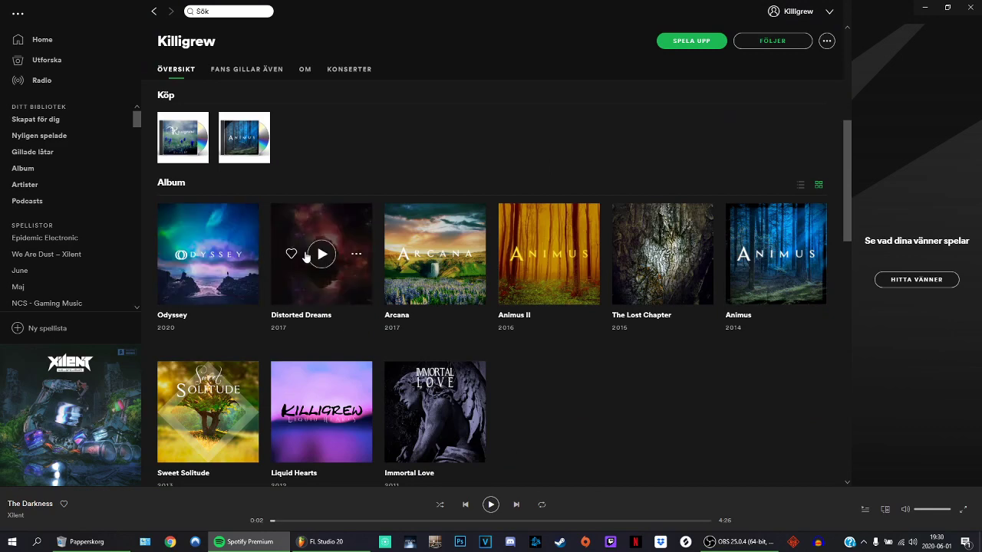
pyautogui.click(744, 311)
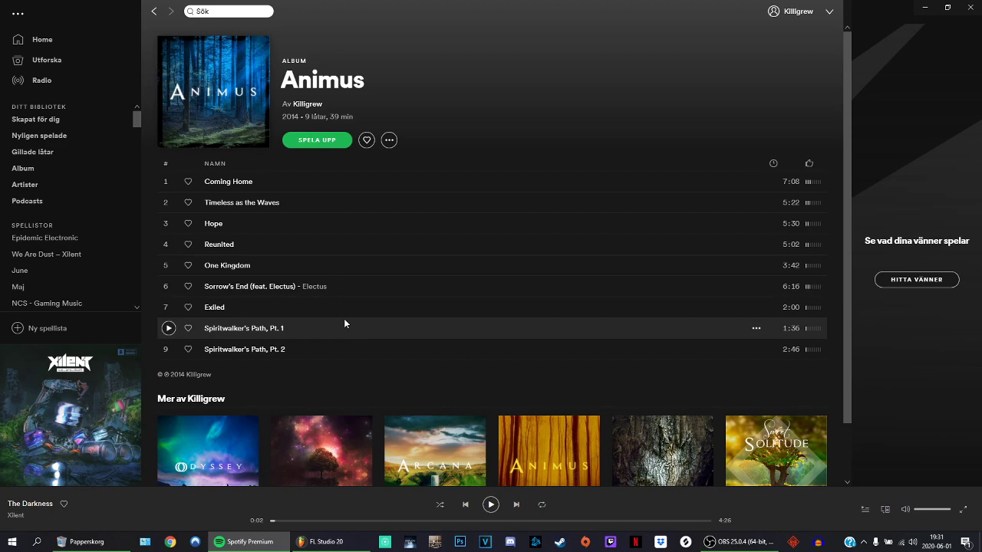
# - Search Spotify for "varien" and open the Varien artist page
pyautogui.click(219, 13)
pyautogui.write('va')
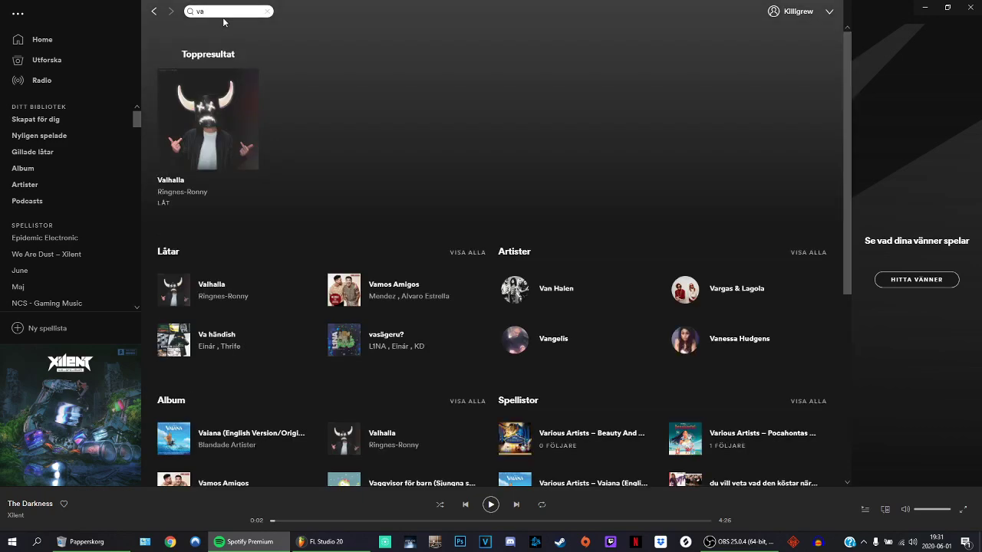
pyautogui.write('rien')
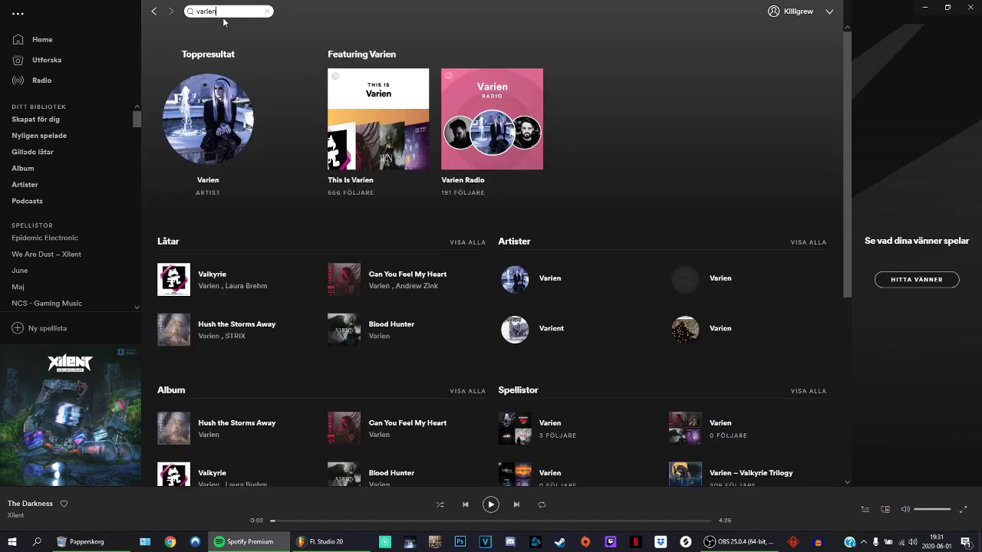
pyautogui.click(207, 182)
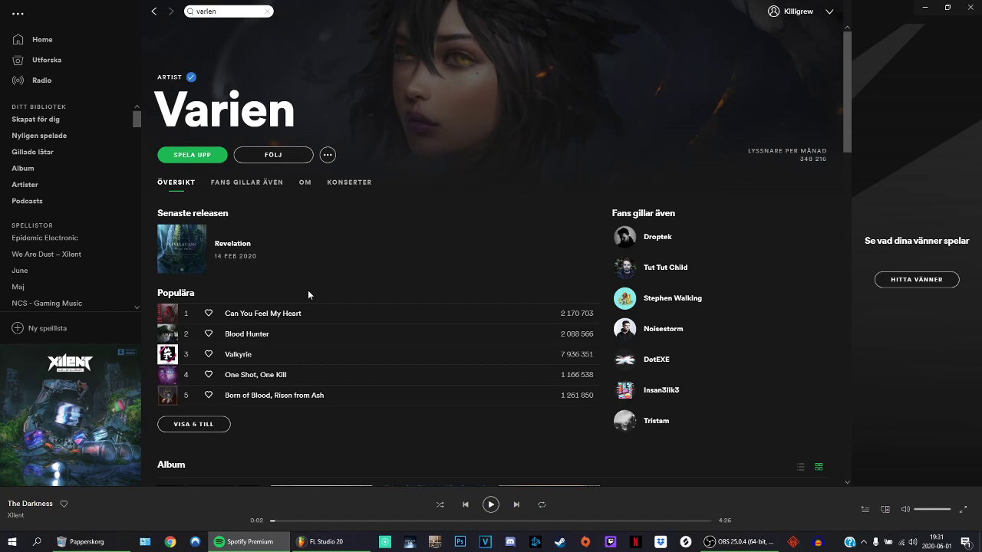
# - Go back to the recent searches, reopen Killigrew's artist page and open the Animus album again
pyautogui.click(155, 12)
pyautogui.click(170, 11)
pyautogui.click(154, 11)
pyautogui.click(267, 11)
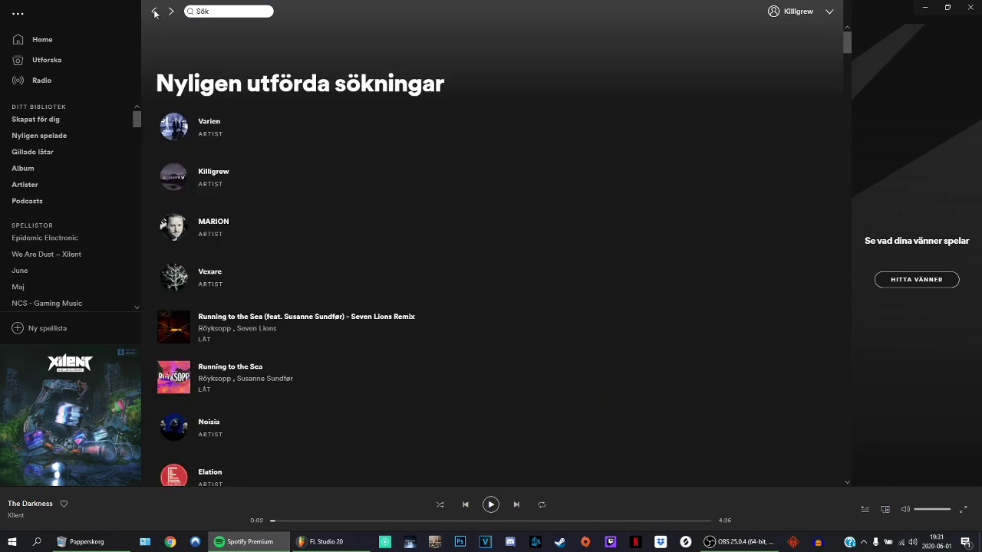
pyautogui.click(240, 178)
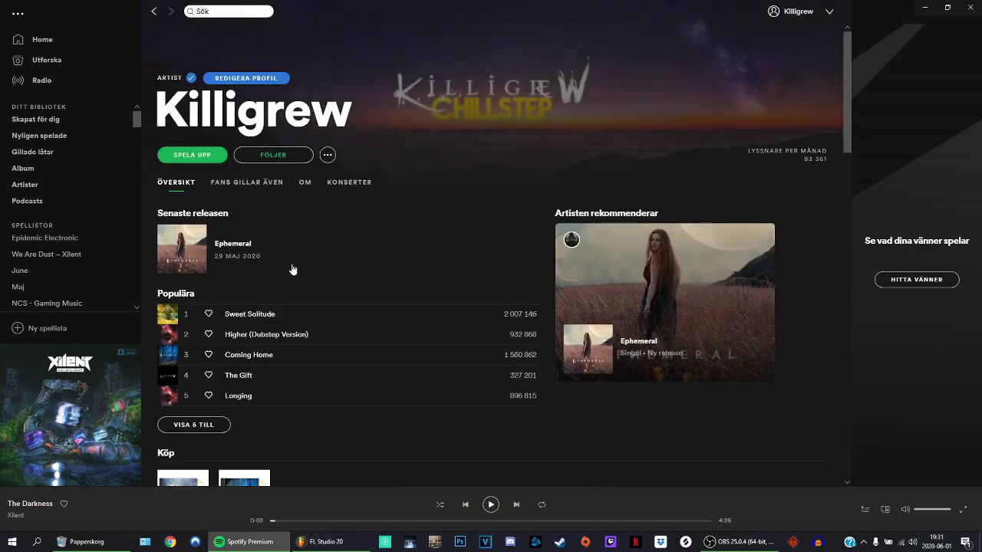
pyautogui.scroll(-6, 307, 291)
pyautogui.scroll(3, 338, 312)
pyautogui.click(739, 367)
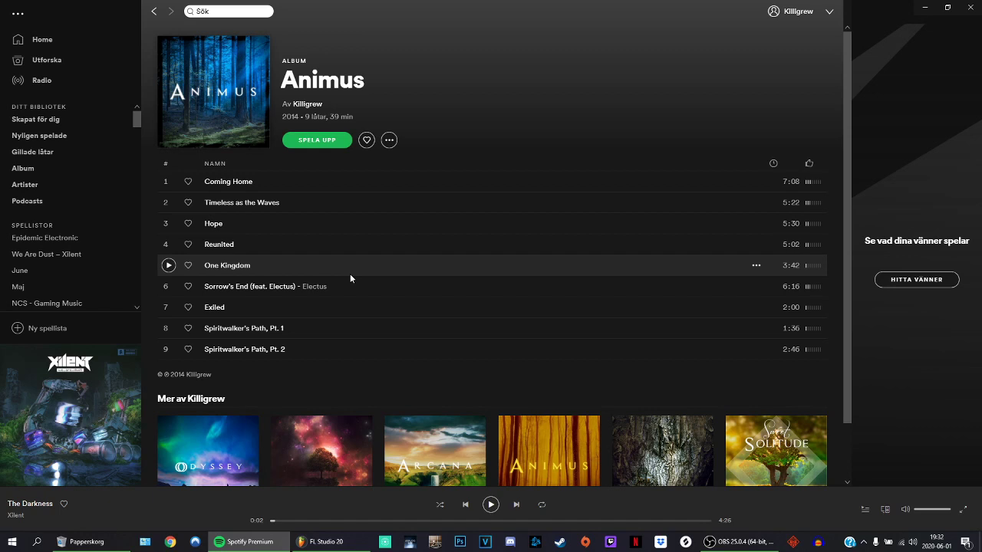
# - Return to Killigrew's artist page and look through the albums, singles and EPs down to the 2014 releases
pyautogui.click(316, 107)
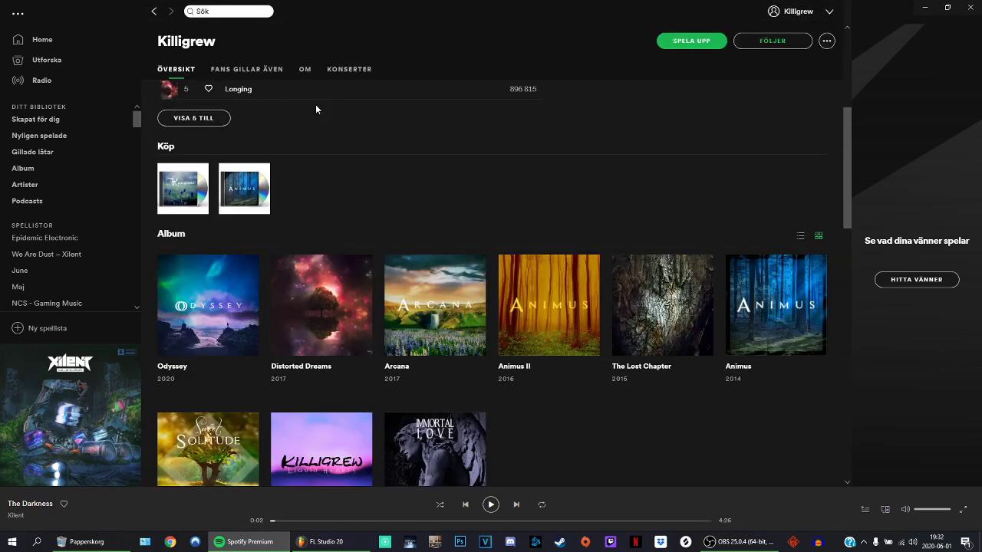
pyautogui.scroll(-1, 366, 205)
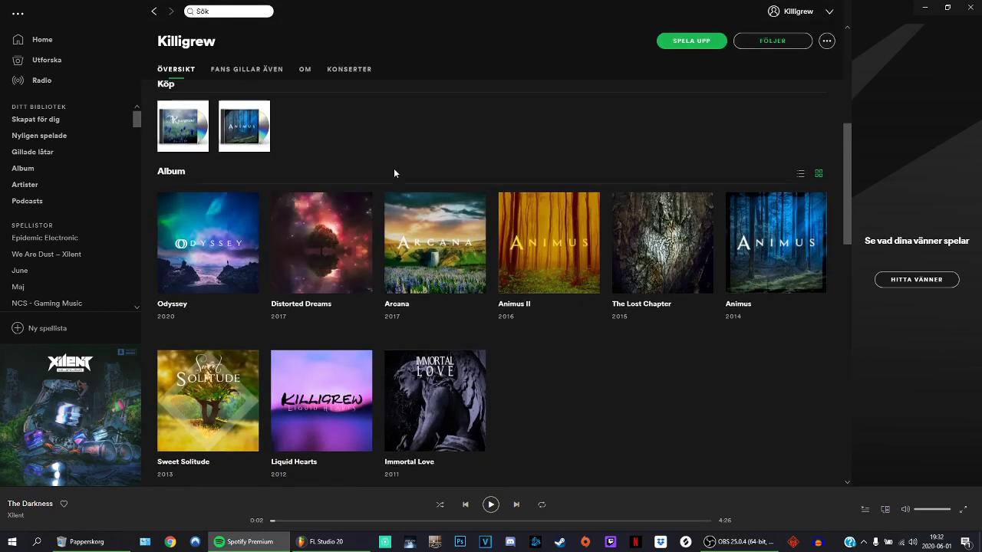
pyautogui.scroll(3, 368, 214)
pyautogui.scroll(-3, 349, 254)
pyautogui.scroll(-1, 547, 253)
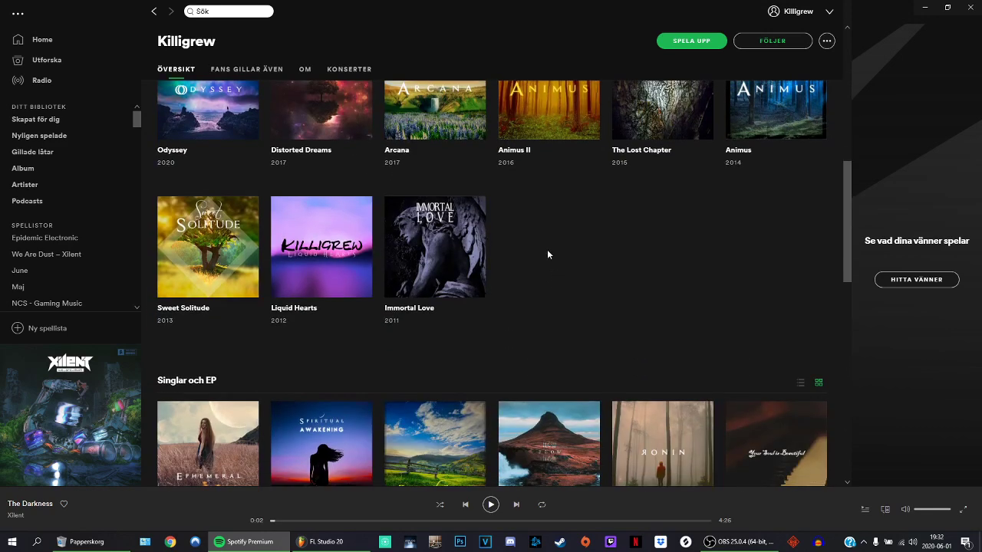
pyautogui.scroll(-5, 538, 212)
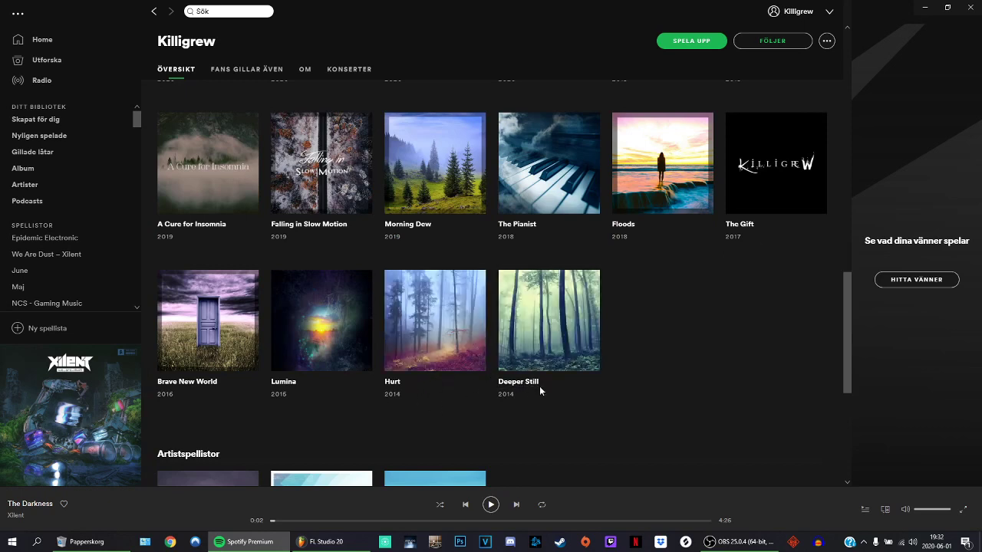
# - Open the 2014 single Hurt from Killigrew's singles and EPs and point out its track
pyautogui.click(392, 382)
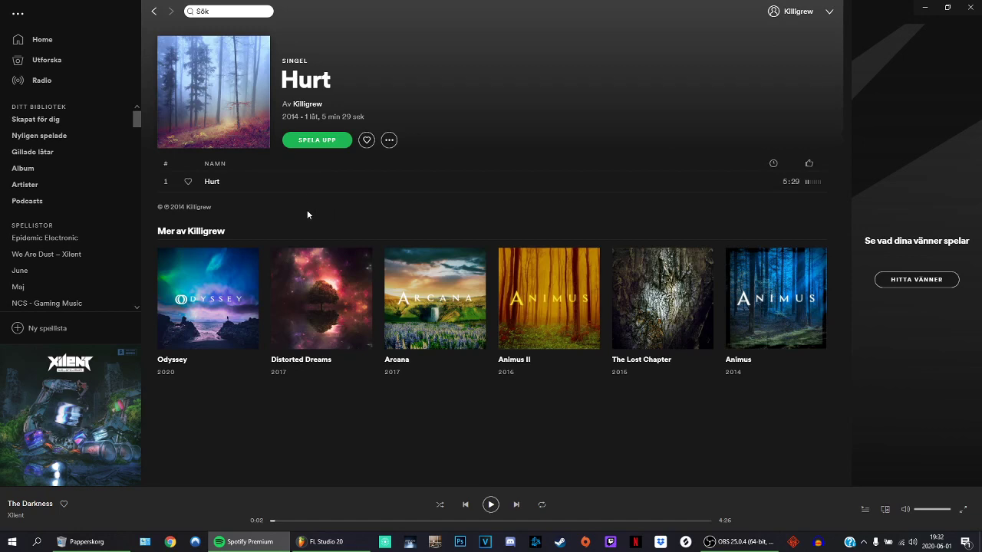
pyautogui.click(262, 181)
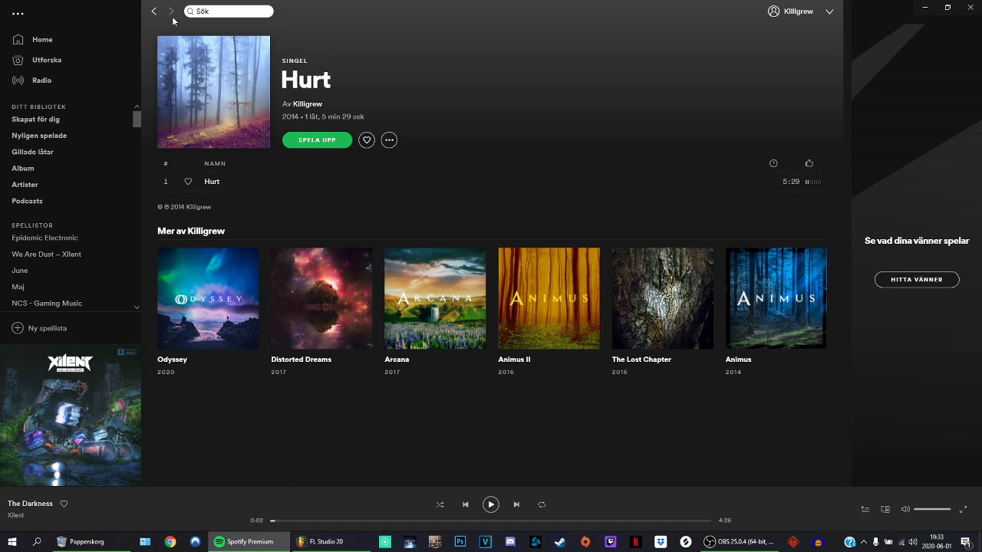
pyautogui.click(238, 181)
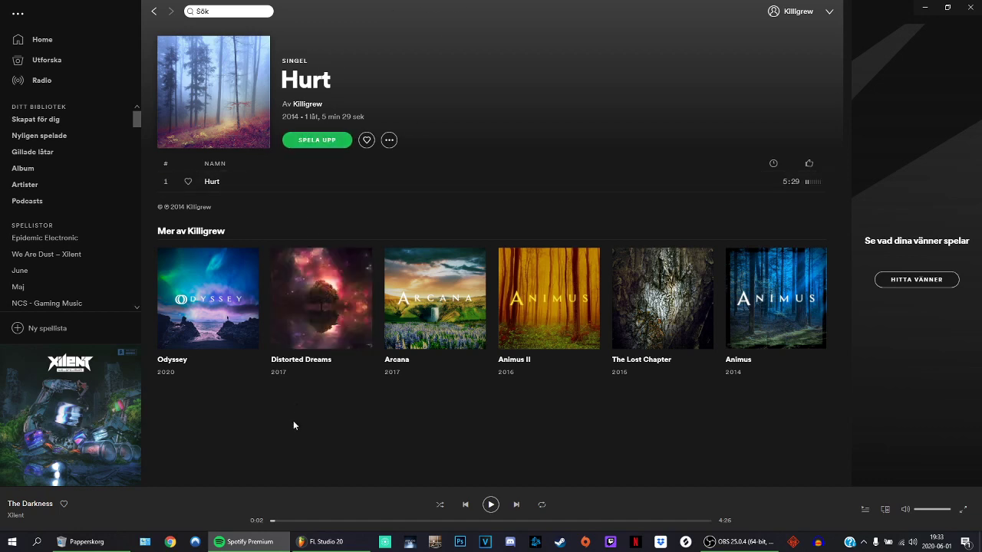
# - Switch to FL Studio and view the Kick channel's sampler settings, closing them again
pyautogui.moveTo(322, 544)
pyautogui.click(322, 541)
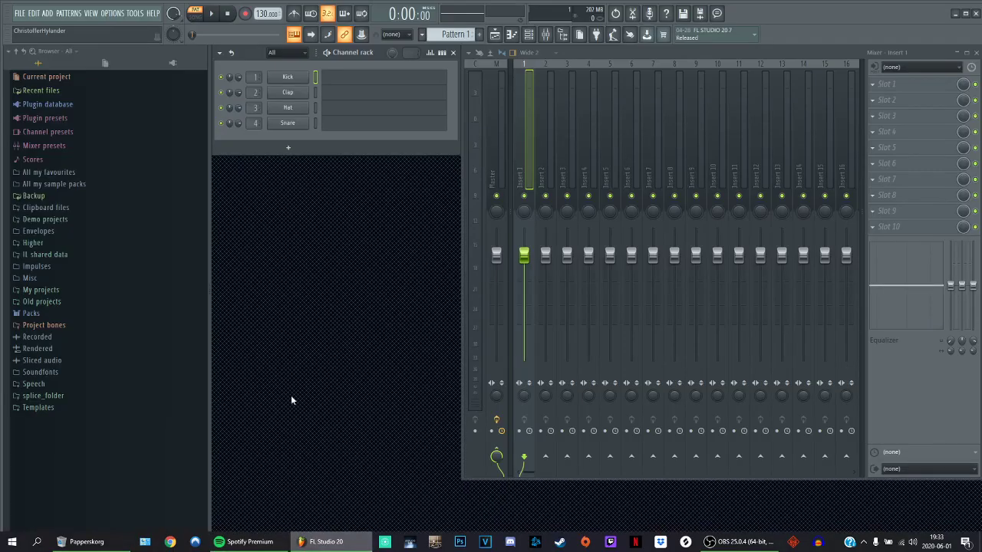
pyautogui.click(291, 78)
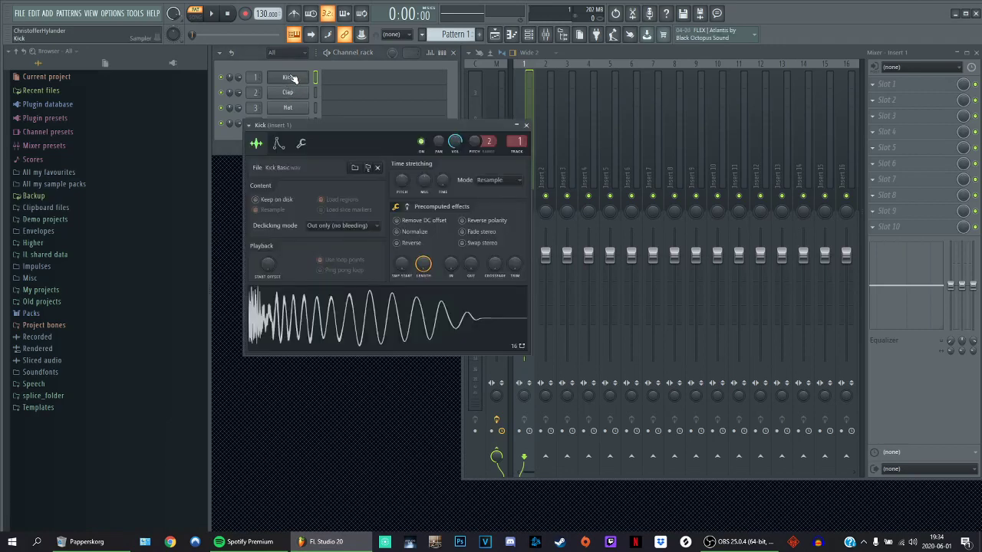
pyautogui.click(292, 77)
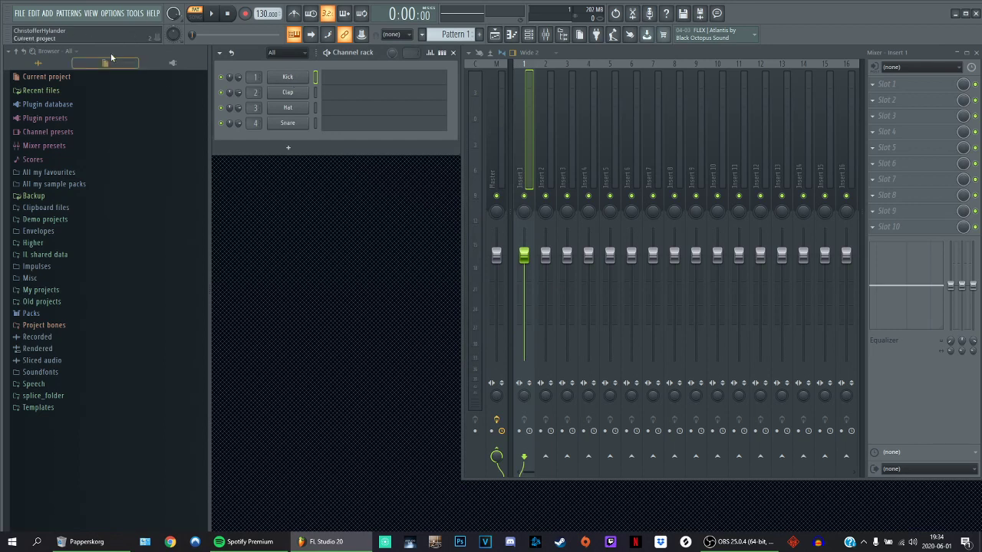
# - Close Spotify and return to FL Studio
pyautogui.click(22, 13)
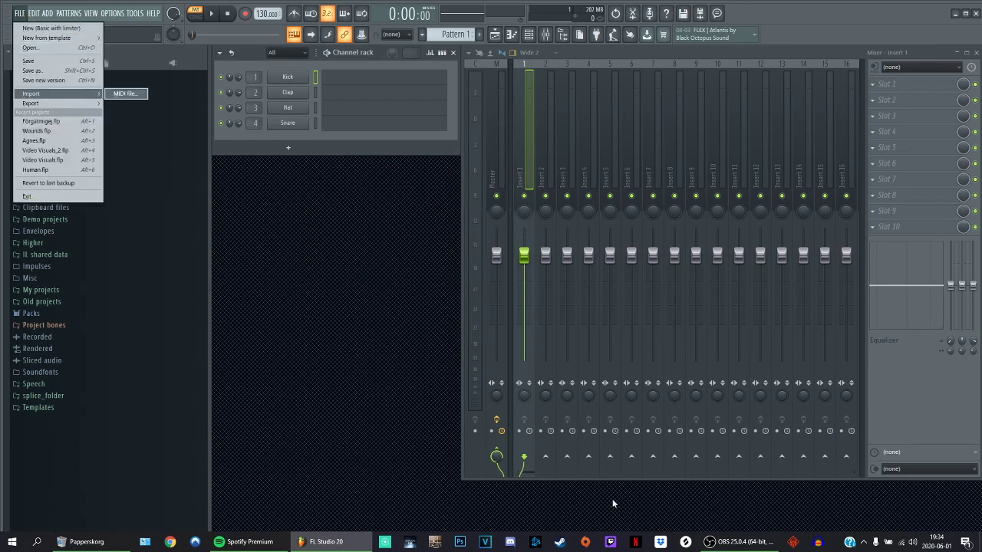
pyautogui.click(250, 542)
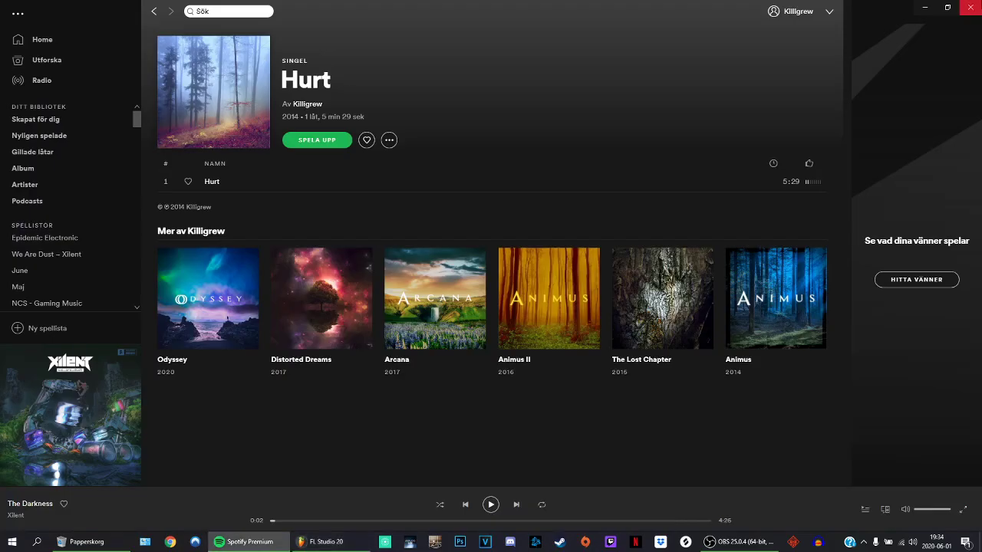
pyautogui.click(971, 6)
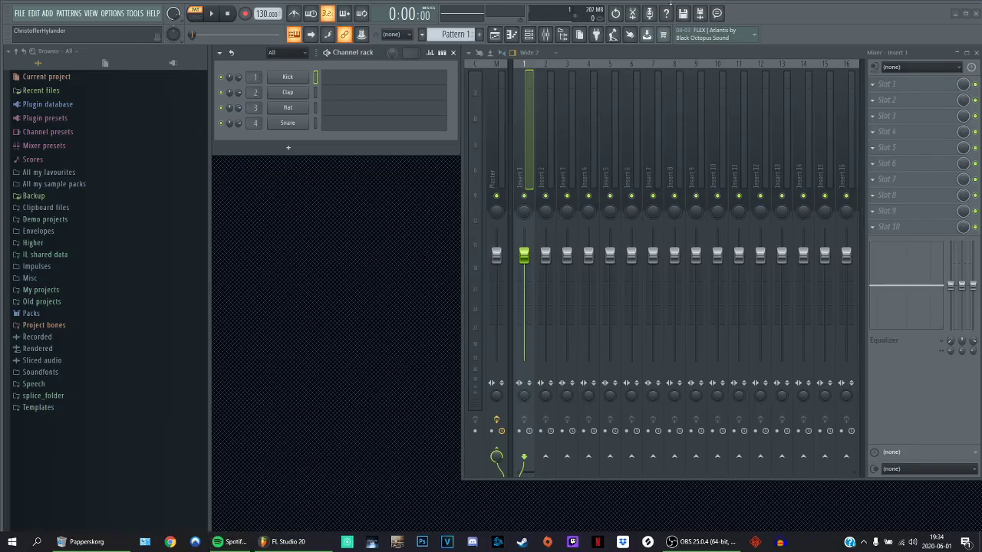
# - Open the Sword of Light project from the Epidemic folder inside Projects
pyautogui.click(22, 16)
pyautogui.click(43, 48)
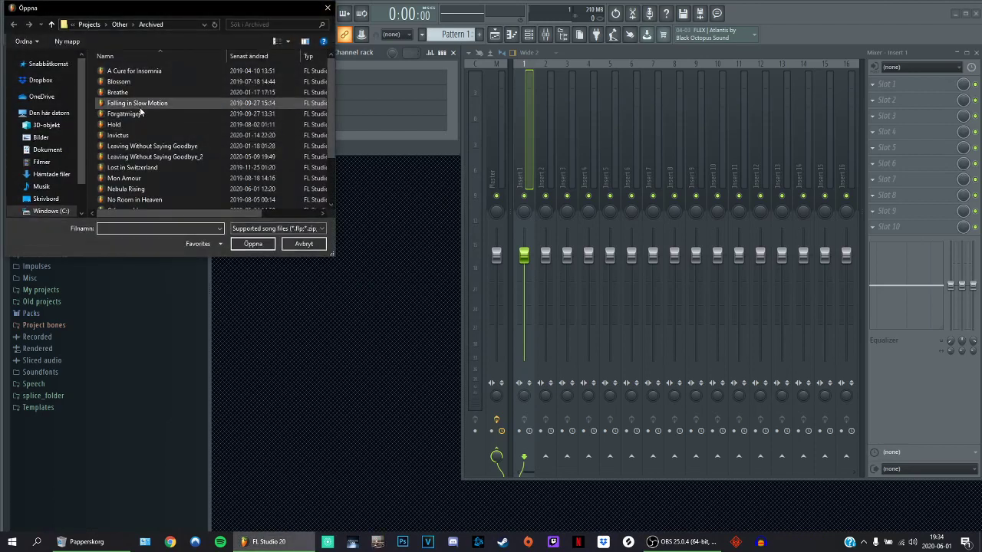
pyautogui.click(123, 25)
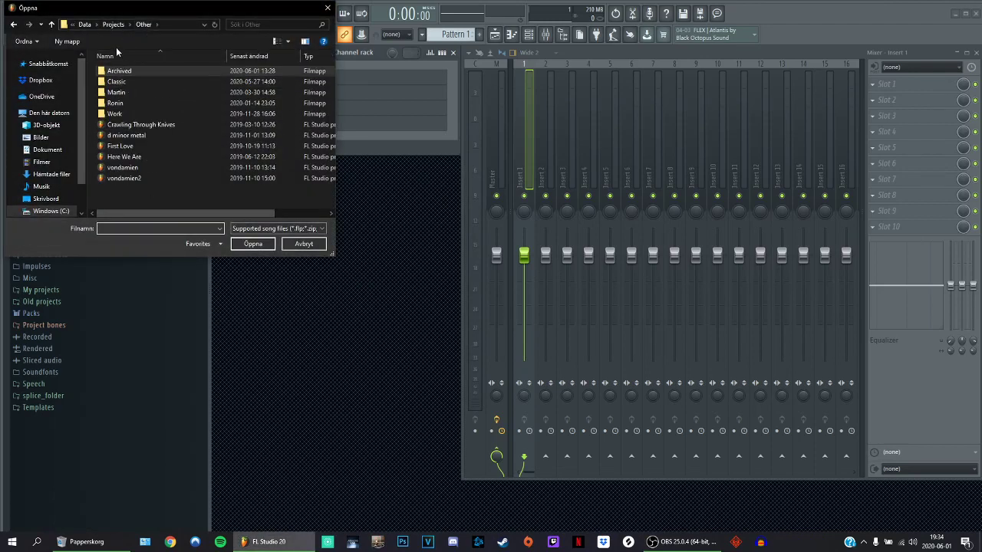
pyautogui.click(115, 25)
pyautogui.doubleClick(115, 81)
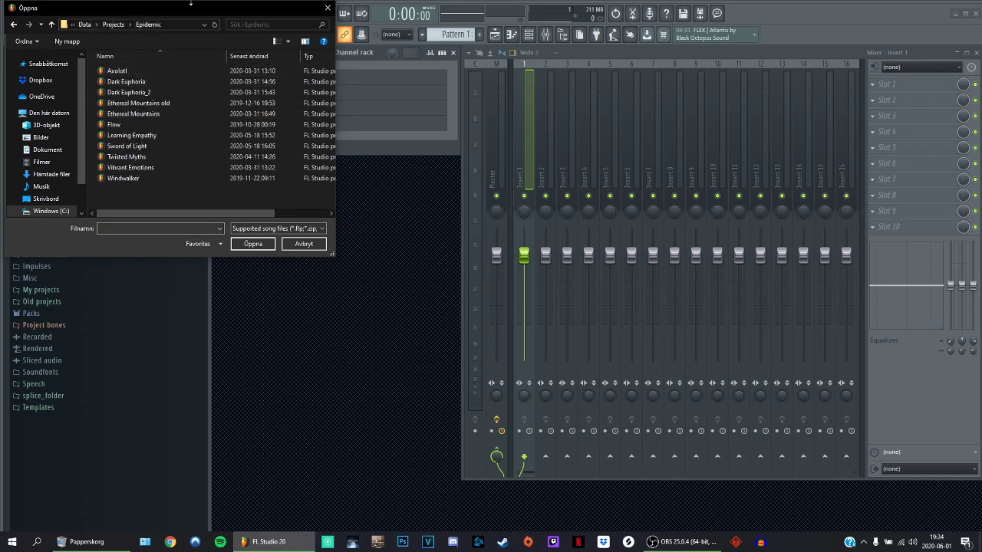
pyautogui.doubleClick(137, 146)
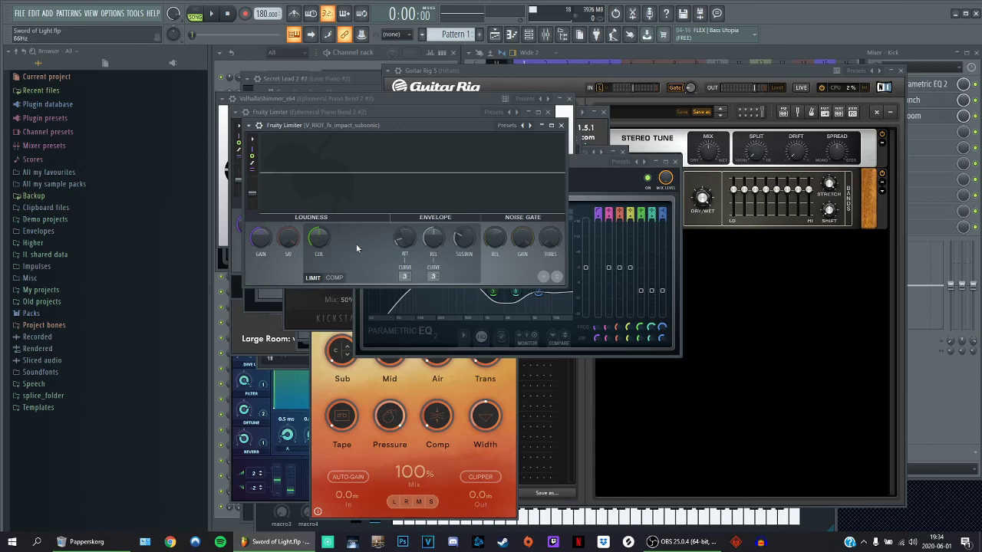
# - Start a new, empty project in place of Sword of Light
pyautogui.click(18, 14)
pyautogui.click(31, 36)
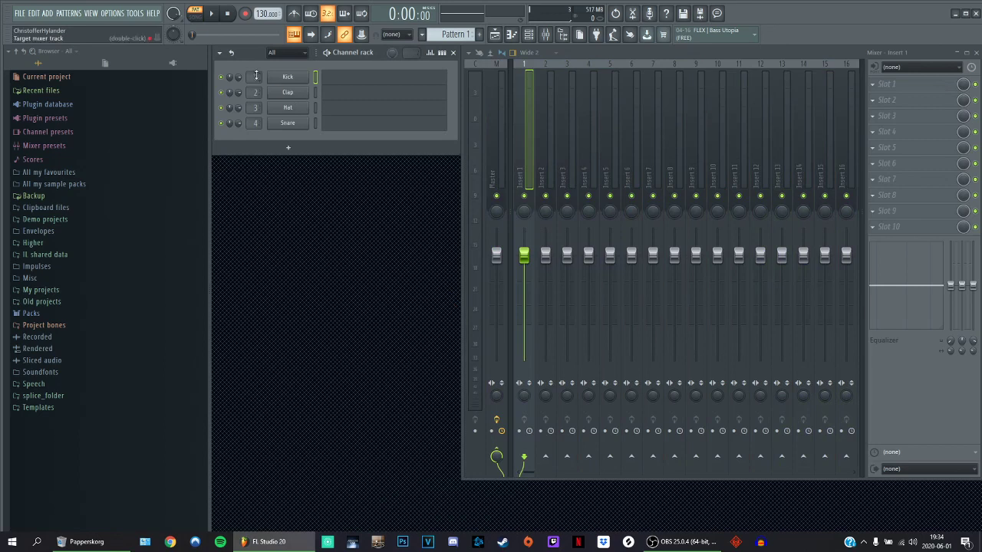
# - View the Kick channel's sampler settings and its channel options, including the replacement plugins, and close them again
pyautogui.click(286, 78)
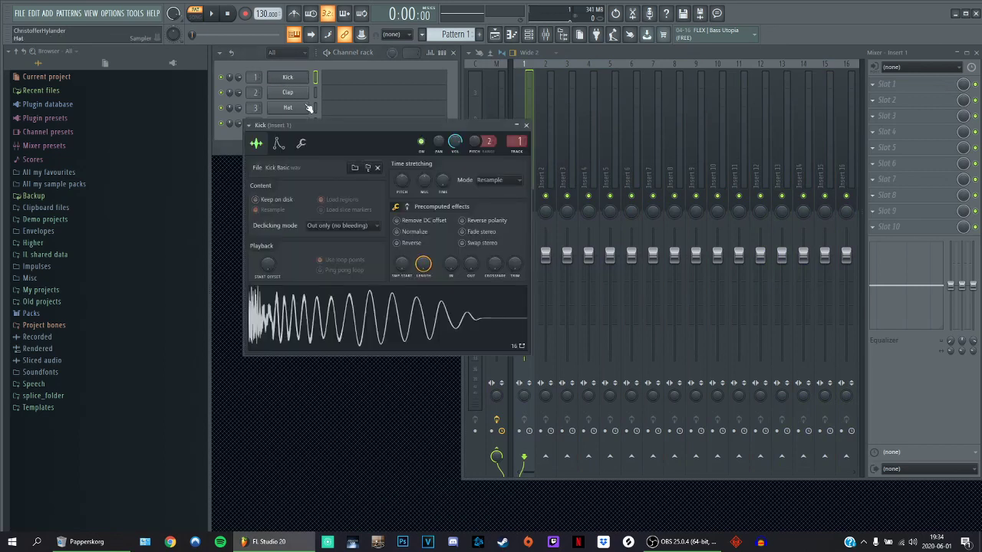
pyautogui.click(296, 80)
pyautogui.click(296, 81)
pyautogui.click(297, 83)
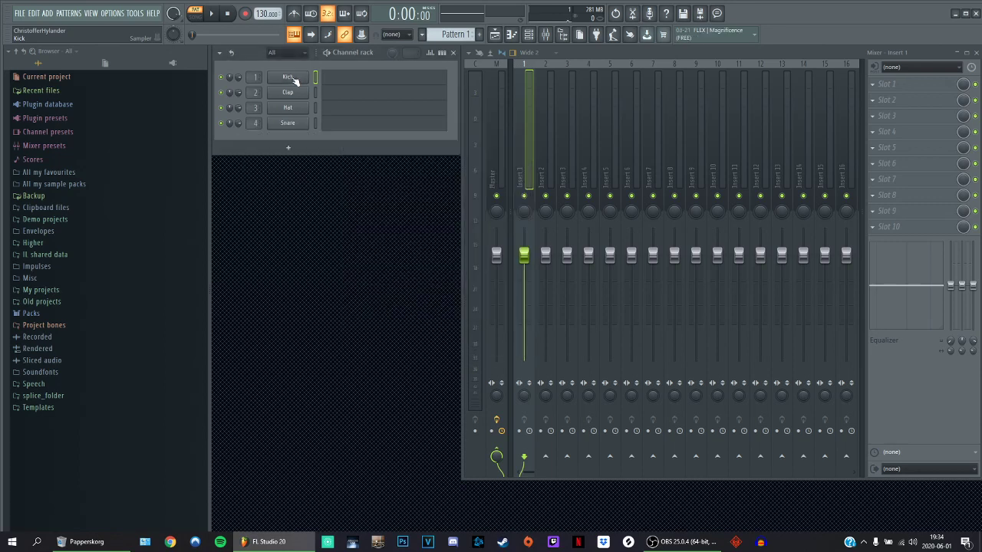
pyautogui.rightClick(307, 78)
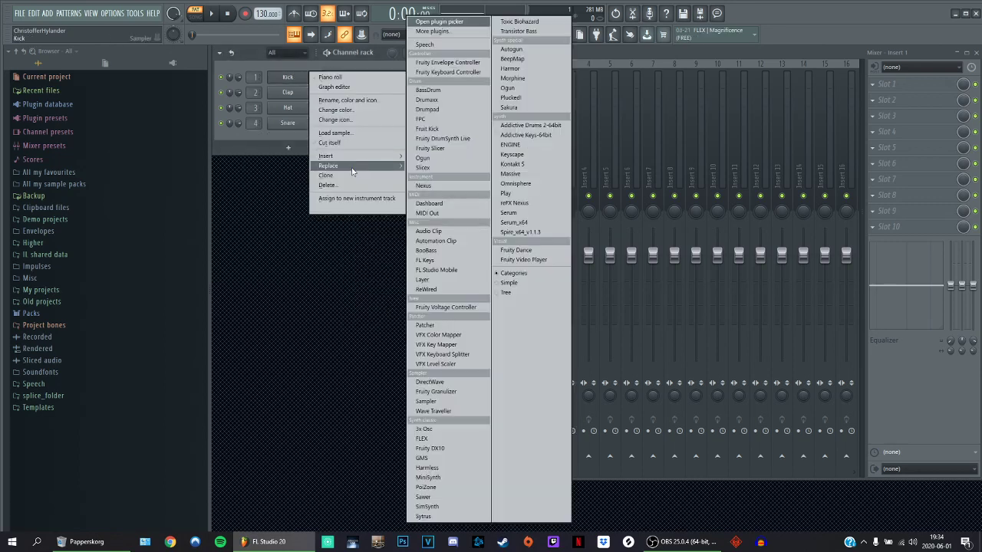
pyautogui.click(297, 273)
# - Load Fruity Parametric EQ 2 into the first effect slot of mixer track Insert 1
pyautogui.click(543, 152)
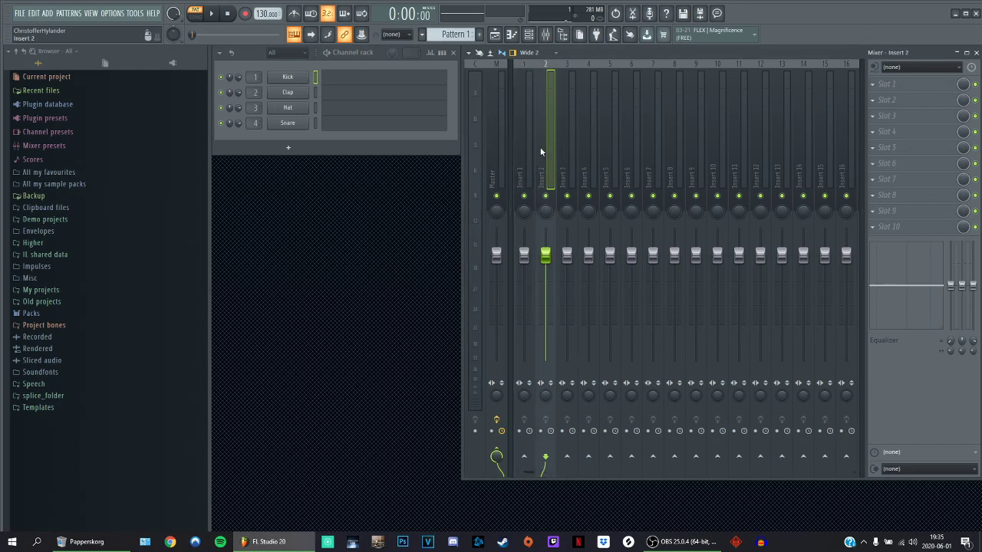
pyautogui.click(526, 150)
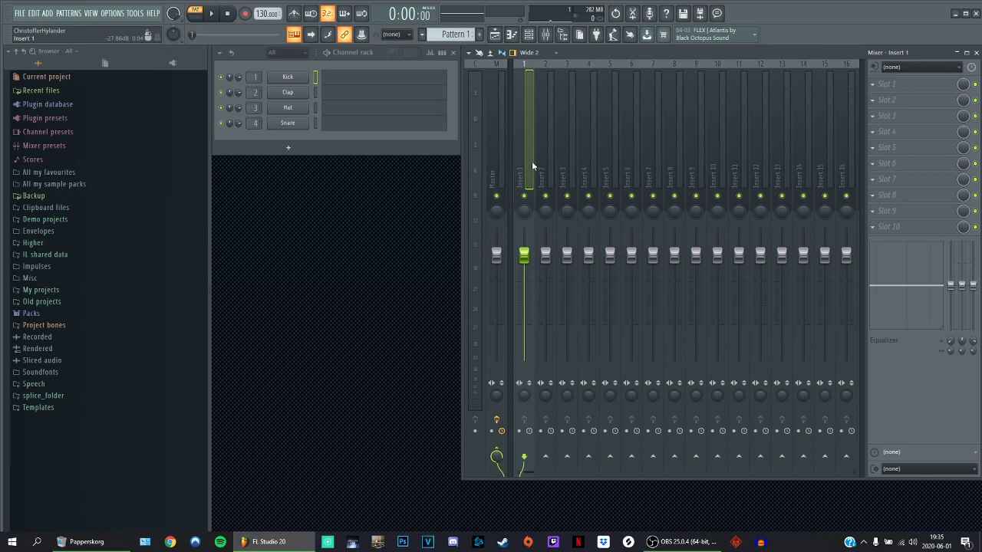
pyautogui.click(541, 158)
pyautogui.click(529, 157)
pyautogui.click(886, 83)
pyautogui.moveTo(879, 97)
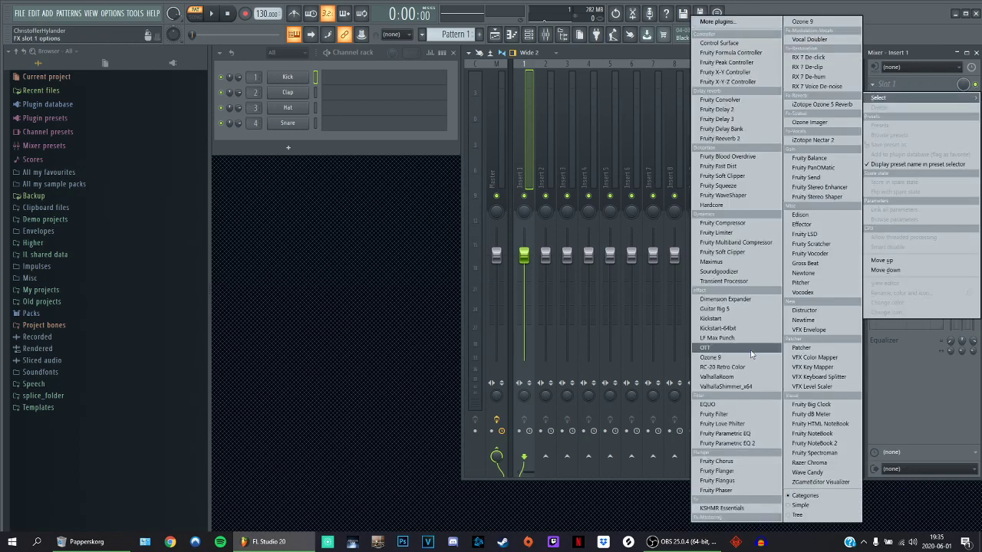
pyautogui.click(739, 445)
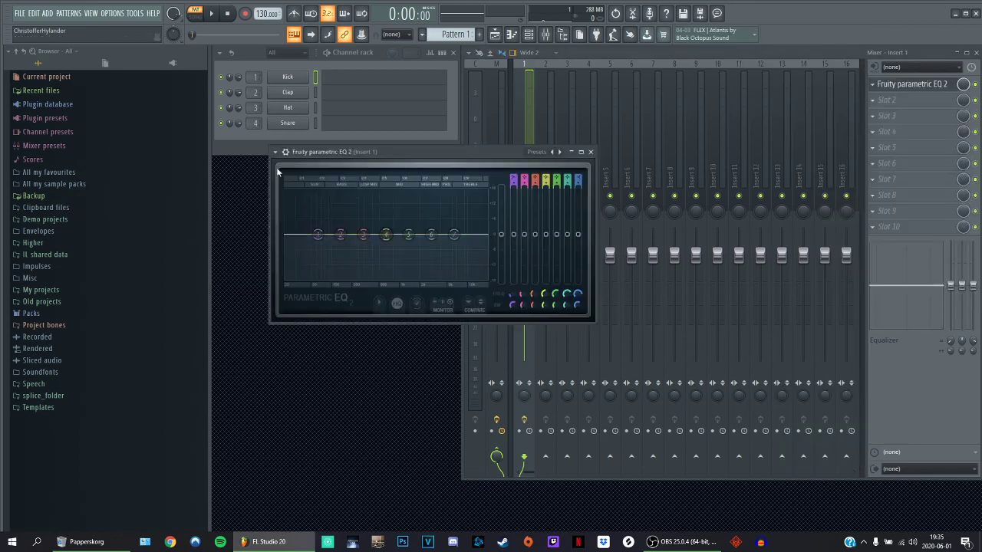
# - Shape a gentle boost with band 4 of the equalizer at about 314 Hz
pyautogui.moveTo(365, 234); pyautogui.dragTo(374, 225)
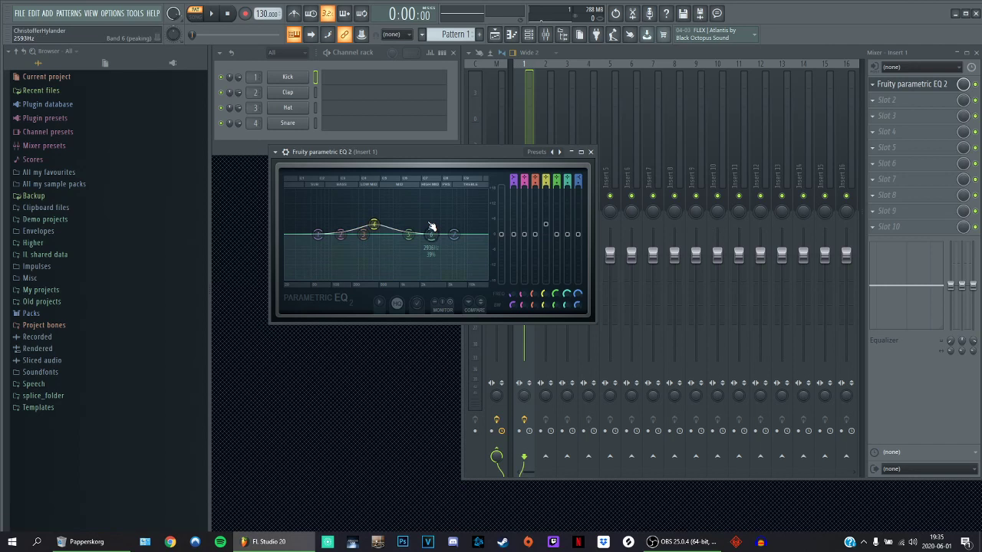
pyautogui.moveTo(374, 225)
pyautogui.mouseDown()
pyautogui.moveTo(359, 205)
pyautogui.moveTo(391, 215)
pyautogui.moveTo(363, 223)
pyautogui.moveTo(371, 225)
pyautogui.mouseUp()
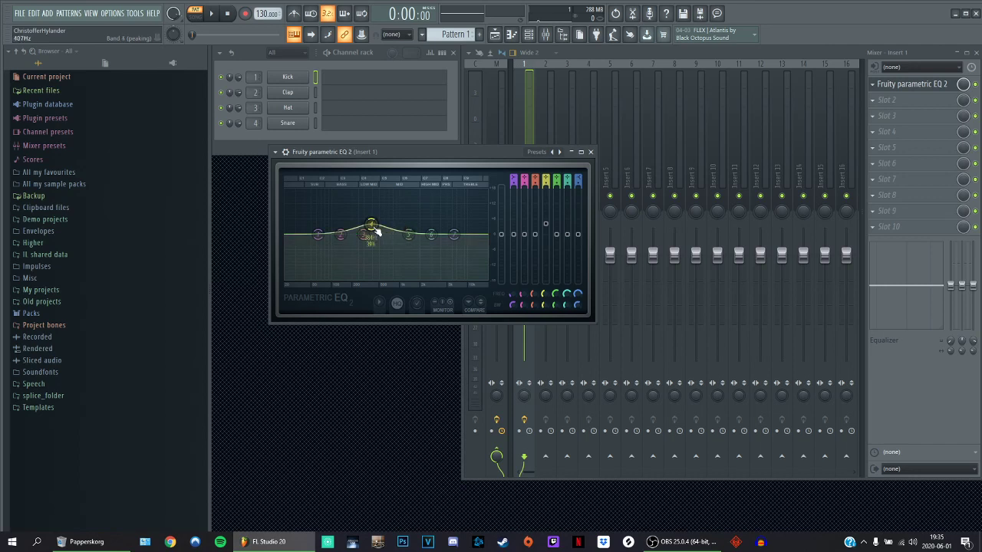
pyautogui.moveTo(376, 227)
pyautogui.mouseDown()
pyautogui.moveTo(355, 220)
pyautogui.moveTo(367, 220)
pyautogui.mouseUp()
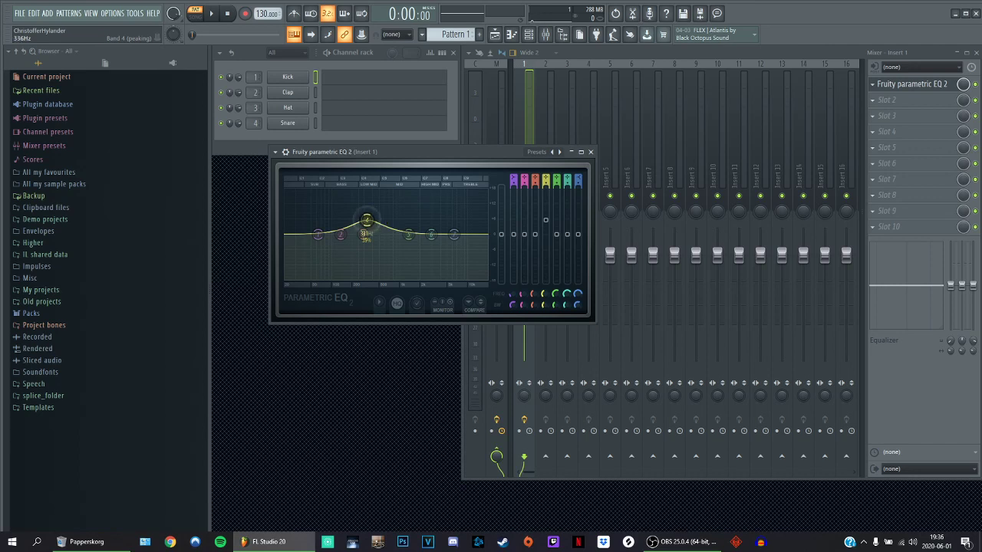
pyautogui.moveTo(367, 220); pyautogui.dragTo(366, 222)
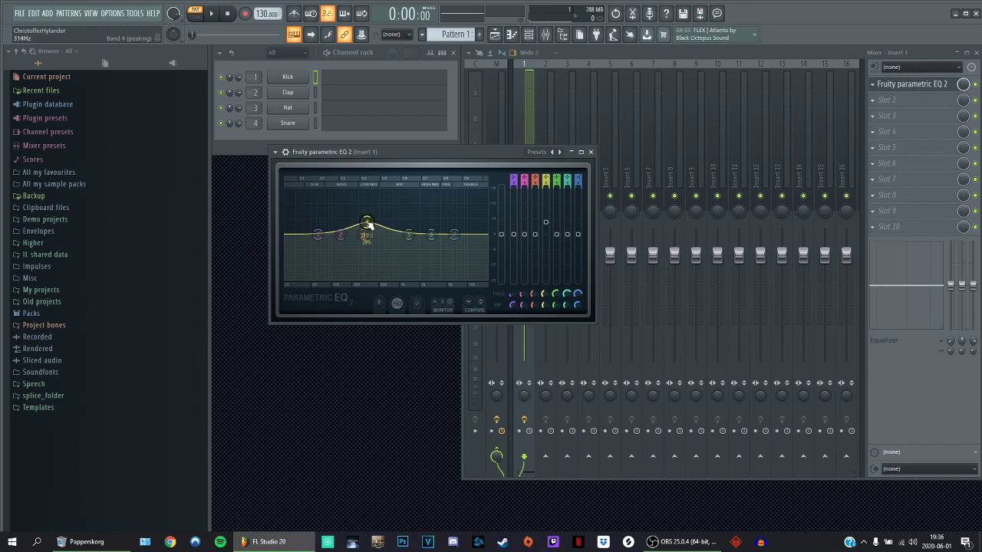
# - Move the equalizer window away from Insert 1, nudge that track's volume up slightly, and reopen the equalizer
pyautogui.moveTo(419, 157); pyautogui.dragTo(737, 220)
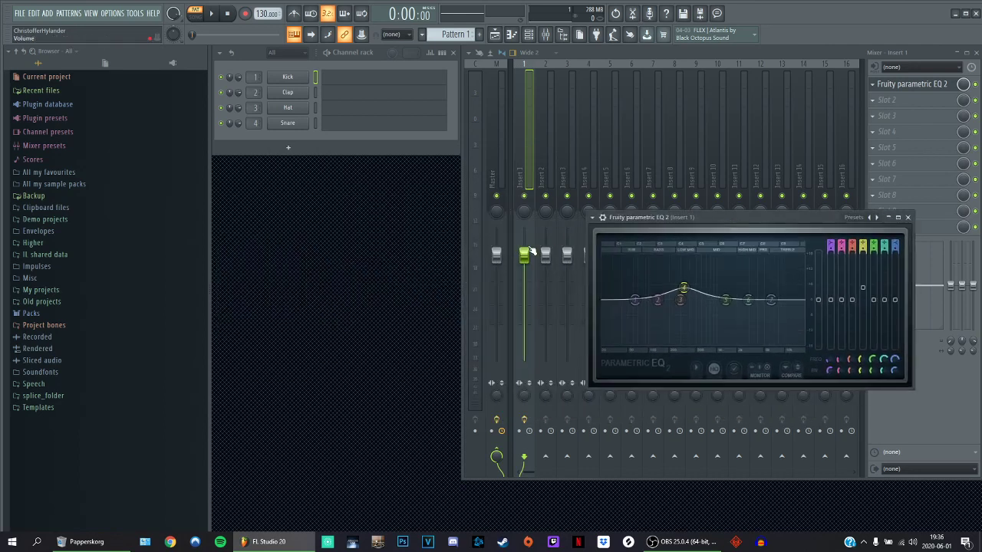
pyautogui.moveTo(524, 252)
pyautogui.mouseDown()
pyautogui.moveTo(524, 358)
pyautogui.moveTo(524, 230)
pyautogui.moveTo(524, 254)
pyautogui.mouseUp()
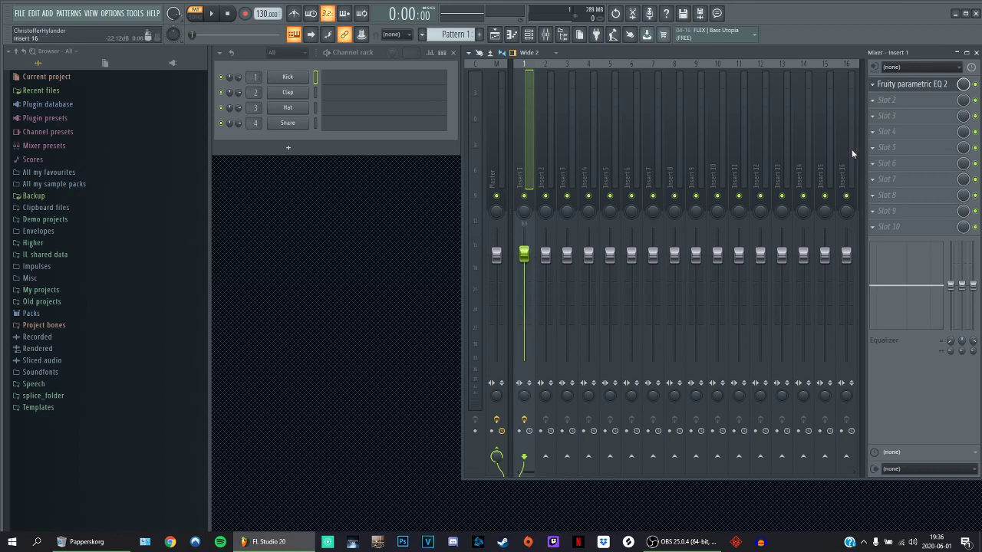
pyautogui.click(898, 86)
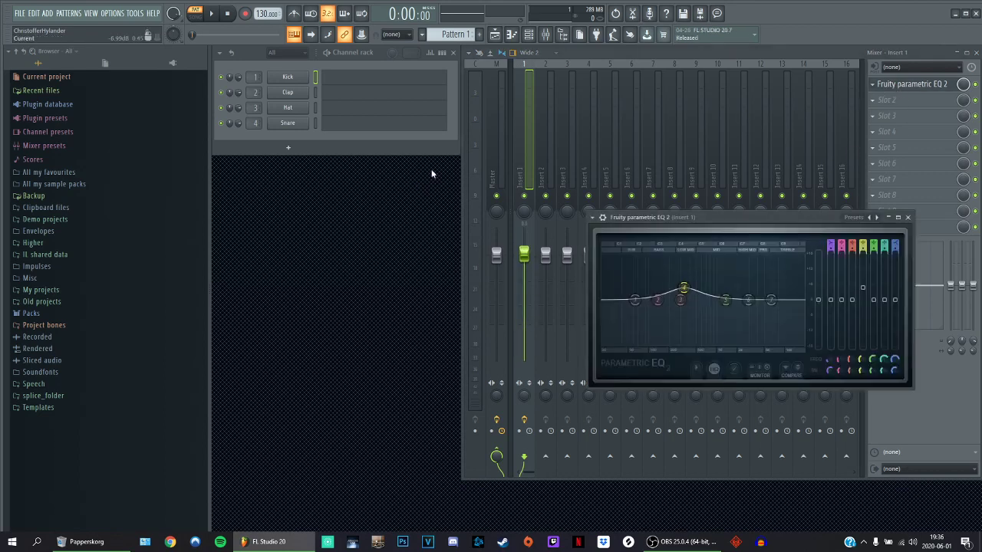
# - Replace the equalizer on Insert 1 with Fruity Peak Controller and place its window beside the track's fader
pyautogui.click(873, 84)
pyautogui.moveTo(883, 97)
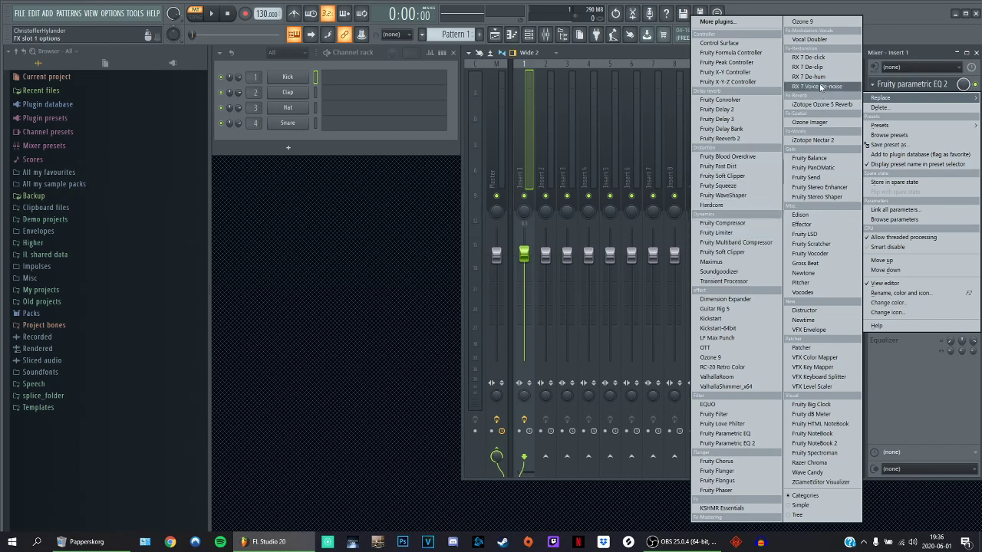
pyautogui.click(733, 62)
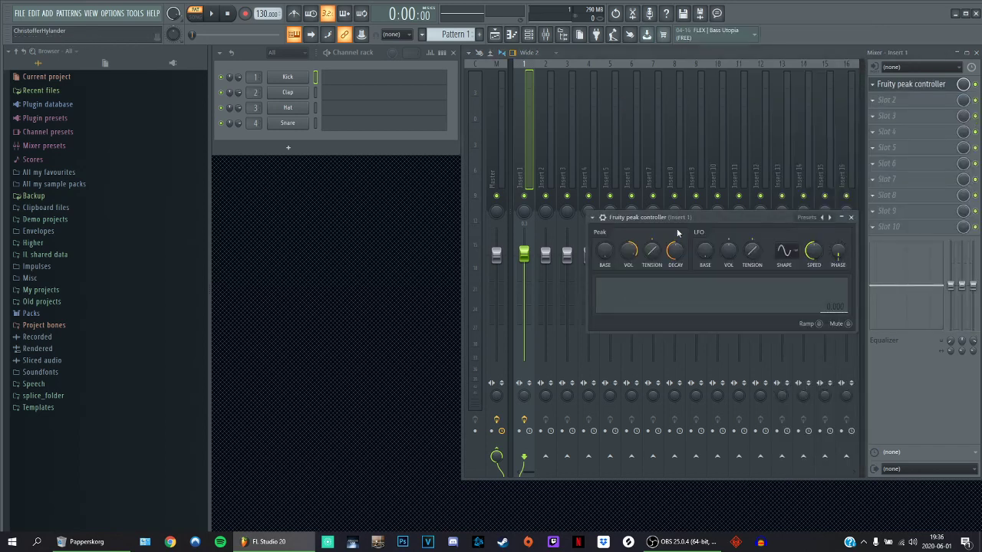
pyautogui.moveTo(671, 218); pyautogui.dragTo(363, 210)
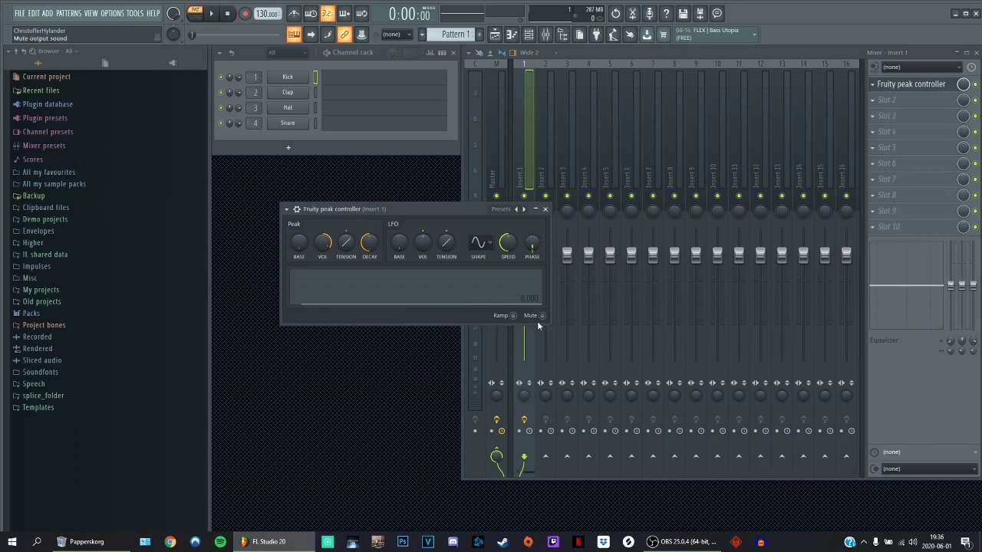
# - Link Insert 2's volume to the internal controller Peak ctrl - Peak+LFO with the Inverted mapping formula
pyautogui.click(539, 178)
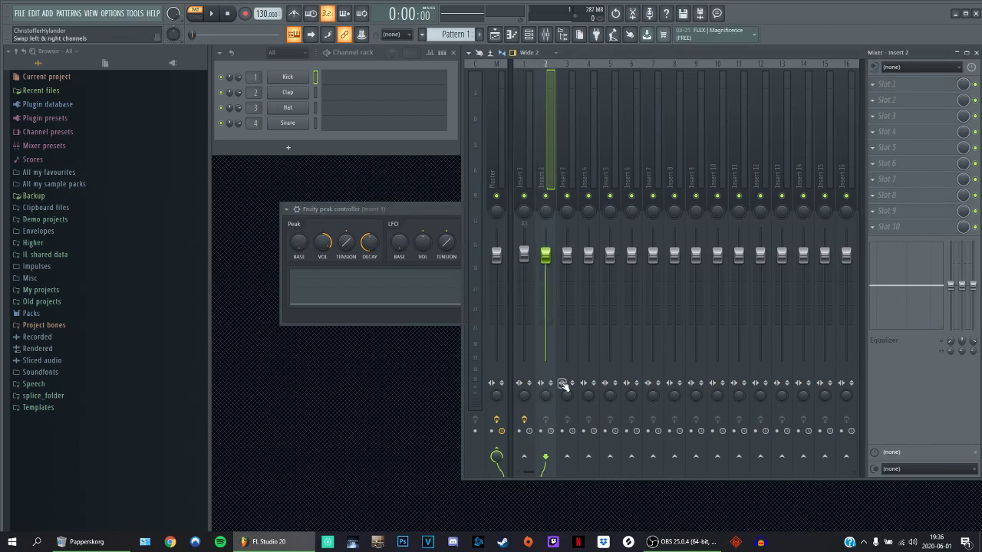
pyautogui.rightClick(546, 254)
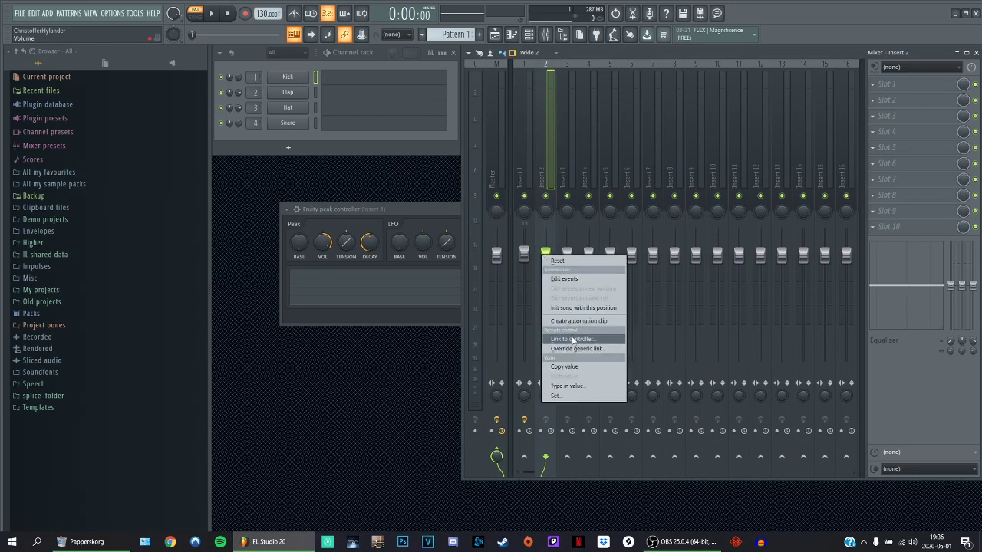
pyautogui.click(573, 340)
pyautogui.click(480, 246)
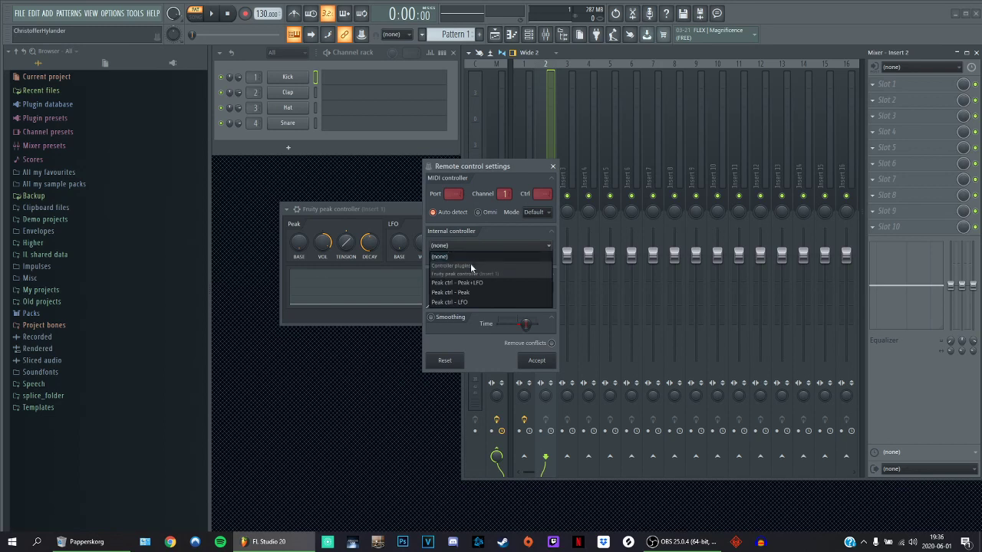
pyautogui.click(470, 283)
pyautogui.click(548, 287)
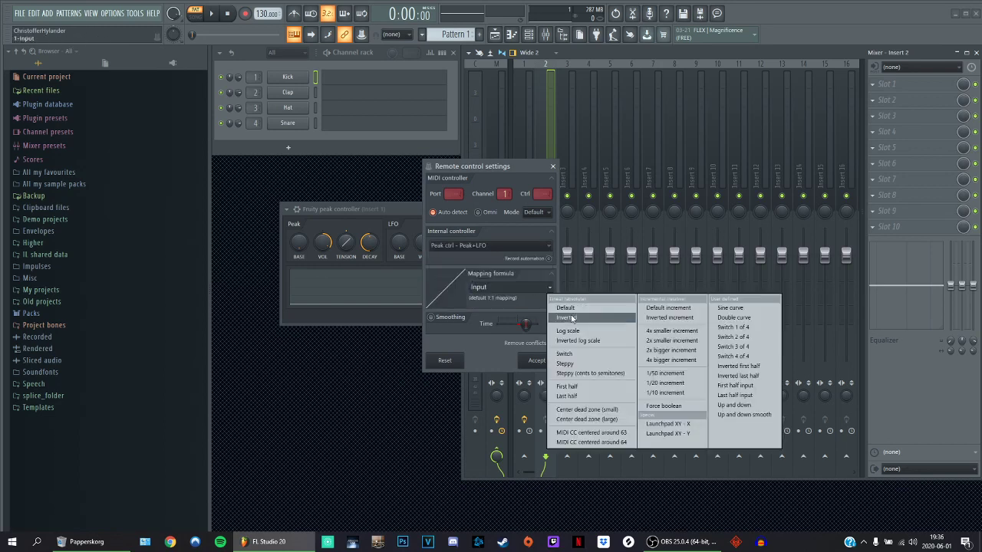
pyautogui.click(572, 320)
pyautogui.click(538, 360)
# - Select Insert 1 and trigger the Kick repeatedly to examine how Insert 2's volume fader reacts
pyautogui.click(524, 156)
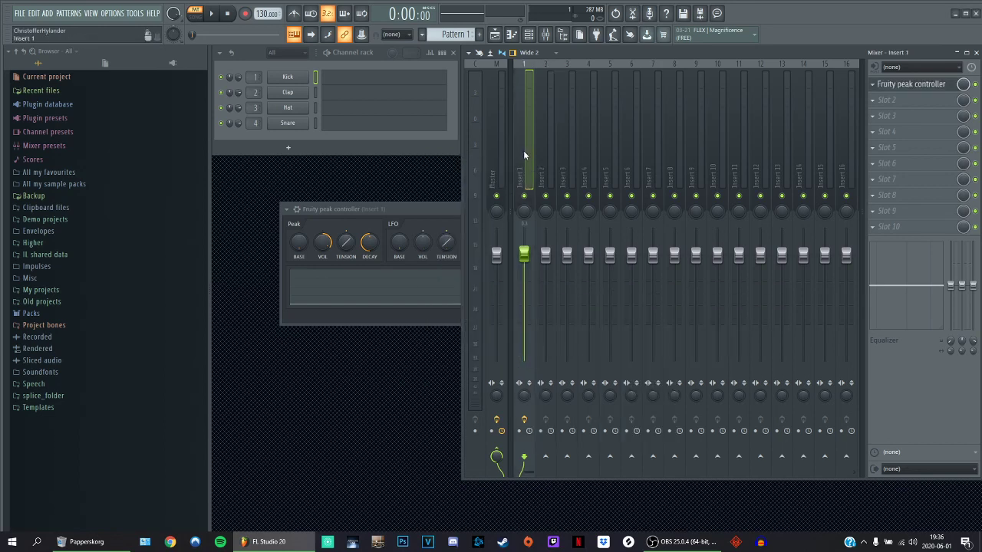
pyautogui.press('z')
pyautogui.press('z')
pyautogui.press('z')
pyautogui.press('z')
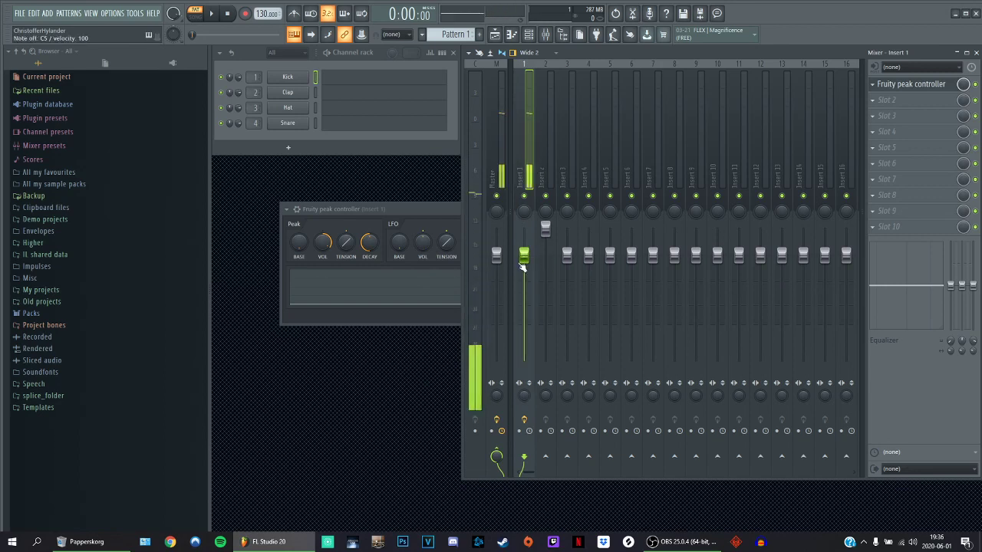
pyautogui.press('z')
pyautogui.press('z')
pyautogui.press('z')
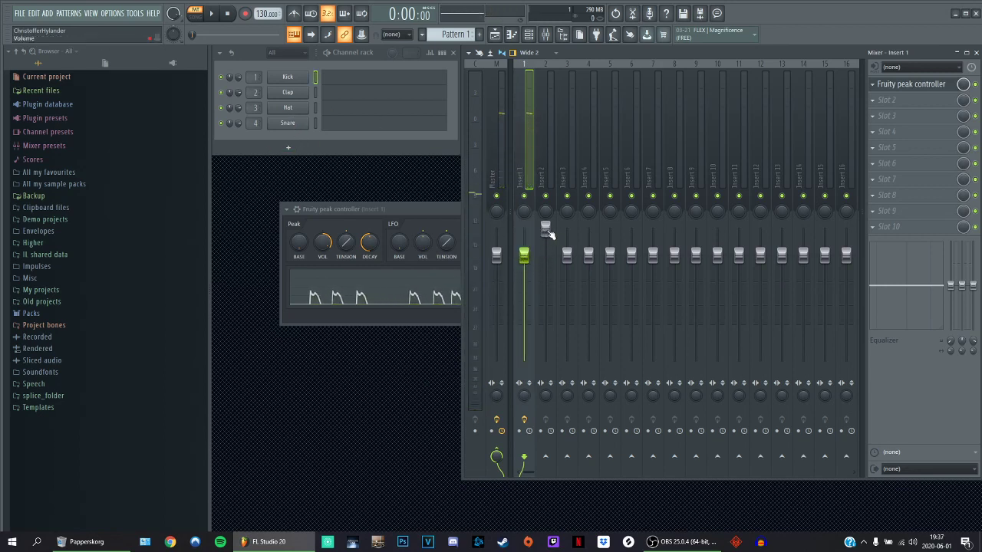
# - Lower Insert 2's volume fader slightly, reselect Insert 1, and trigger the Kick again to test the link
pyautogui.click(546, 229)
pyautogui.click(528, 237)
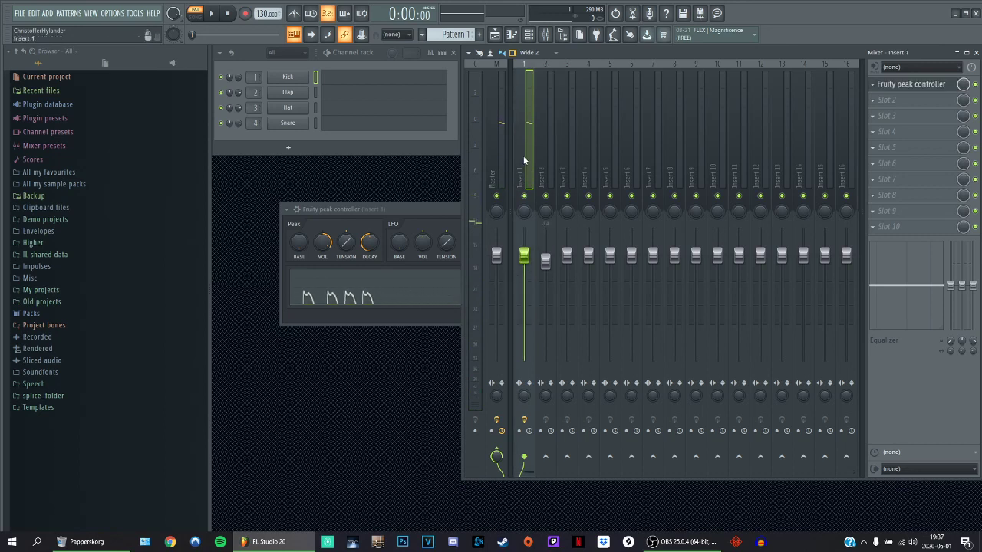
pyautogui.click(289, 78)
pyautogui.click(291, 80)
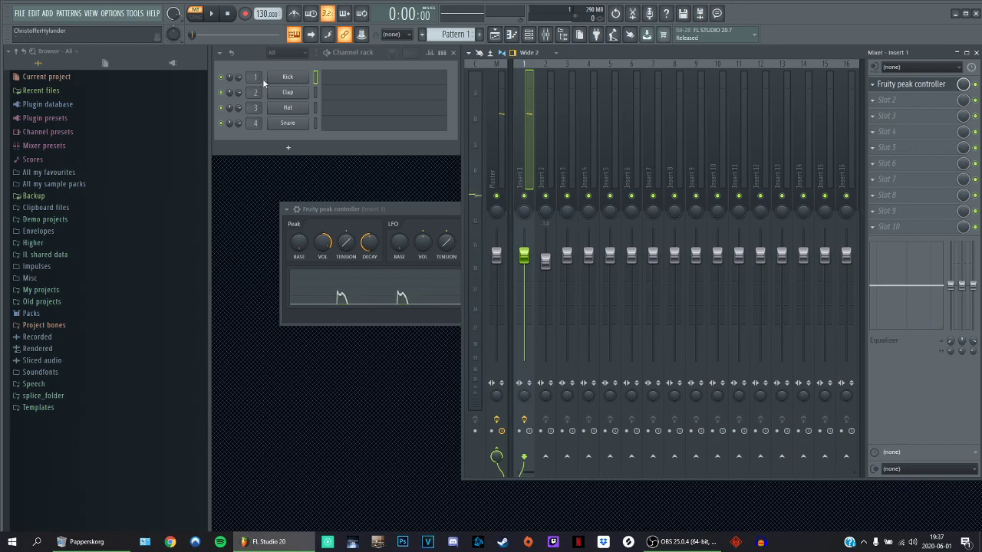
pyautogui.press('q')
pyautogui.press('q')
# - Review the controller link settings of Insert 2's volume and close them without changes
pyautogui.rightClick(546, 253)
pyautogui.click(577, 333)
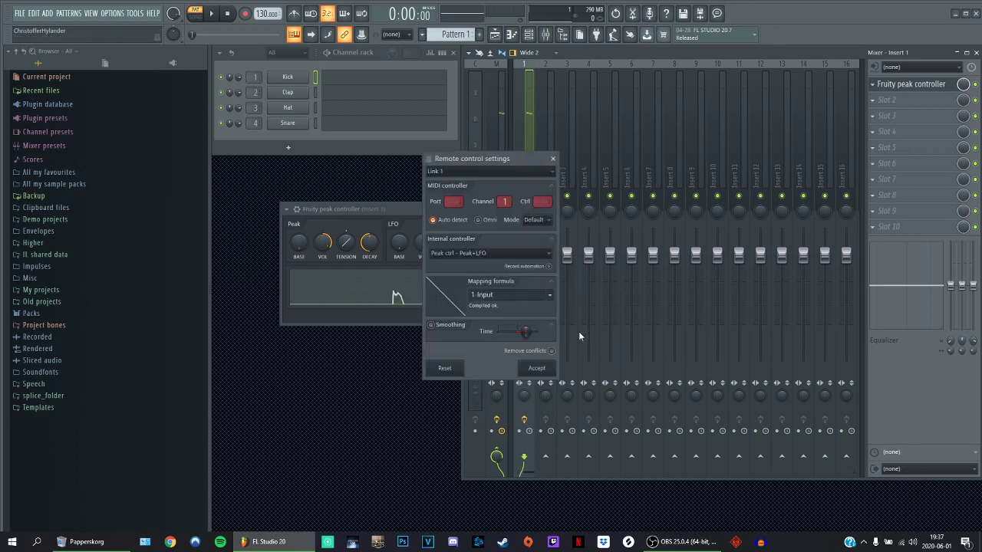
pyautogui.click(552, 158)
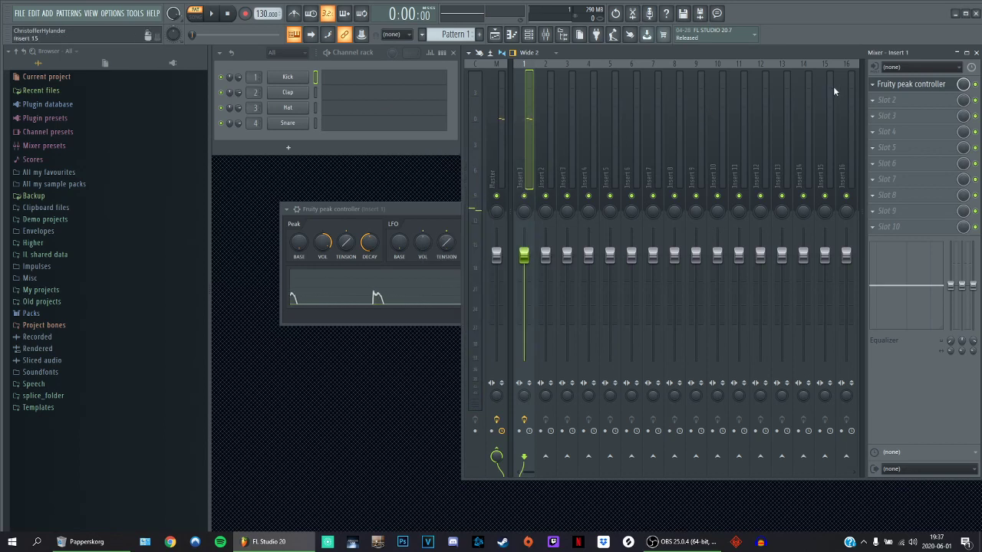
# - Replace the peak controller on Insert 1 with Fruity Limiter and move its window clear of the first mixer tracks
pyautogui.click(546, 162)
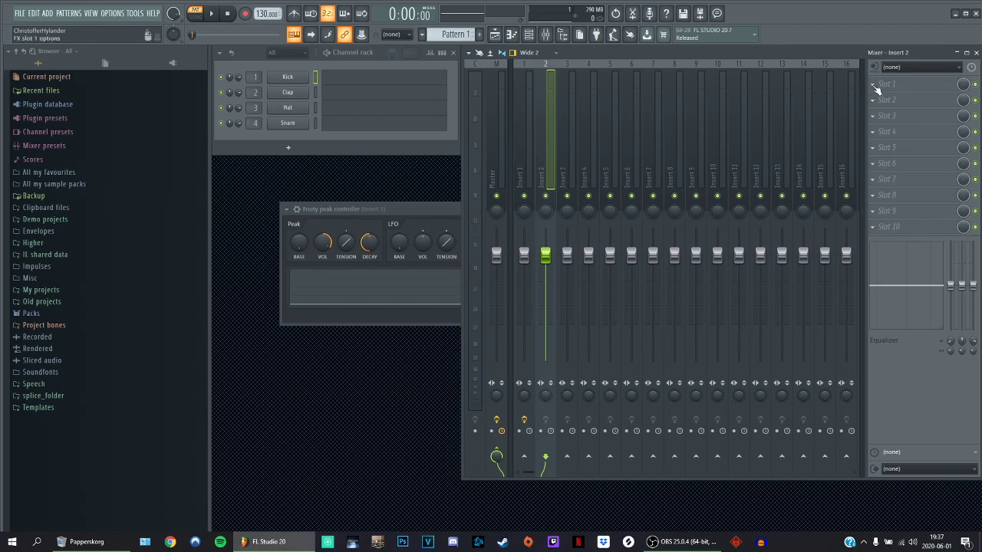
pyautogui.click(525, 159)
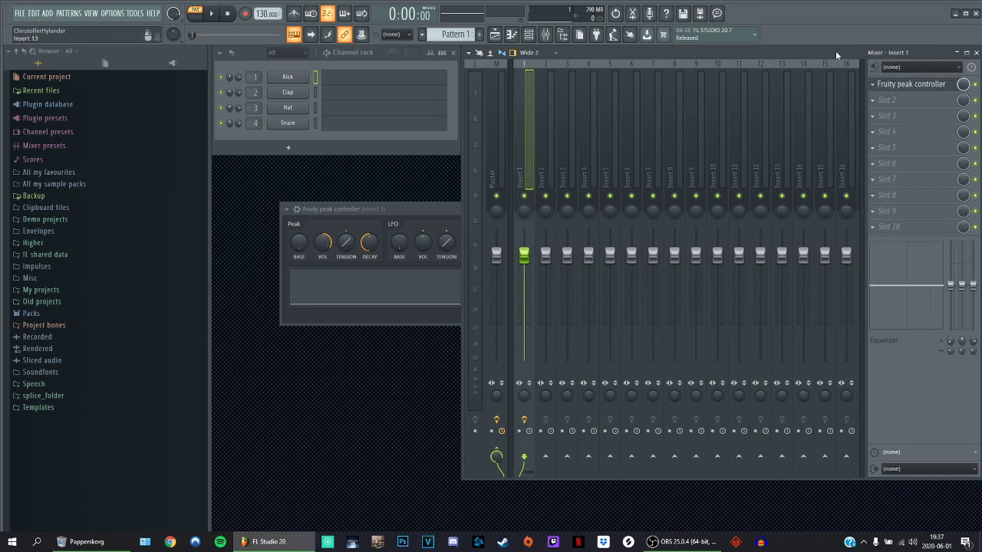
pyautogui.click(876, 90)
pyautogui.moveTo(875, 98)
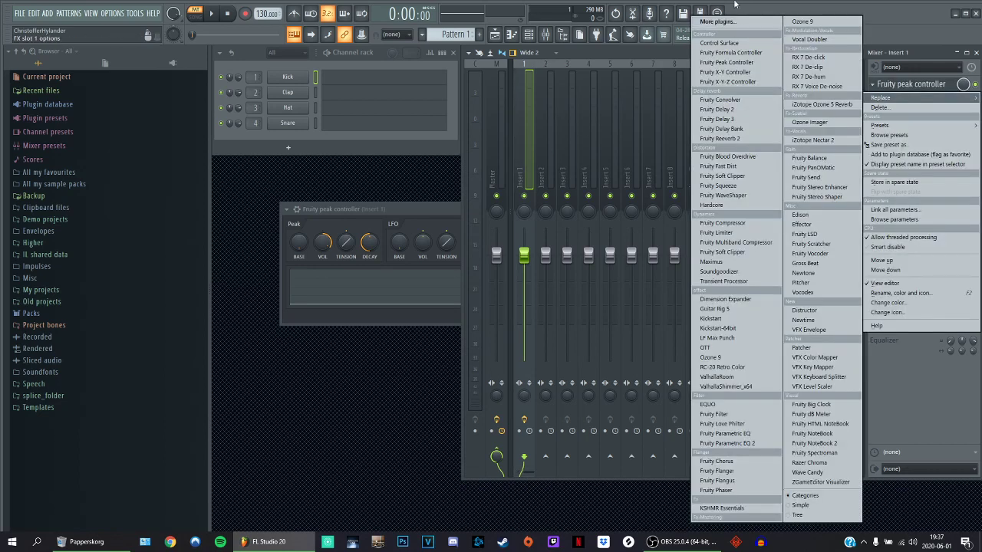
pyautogui.click(717, 233)
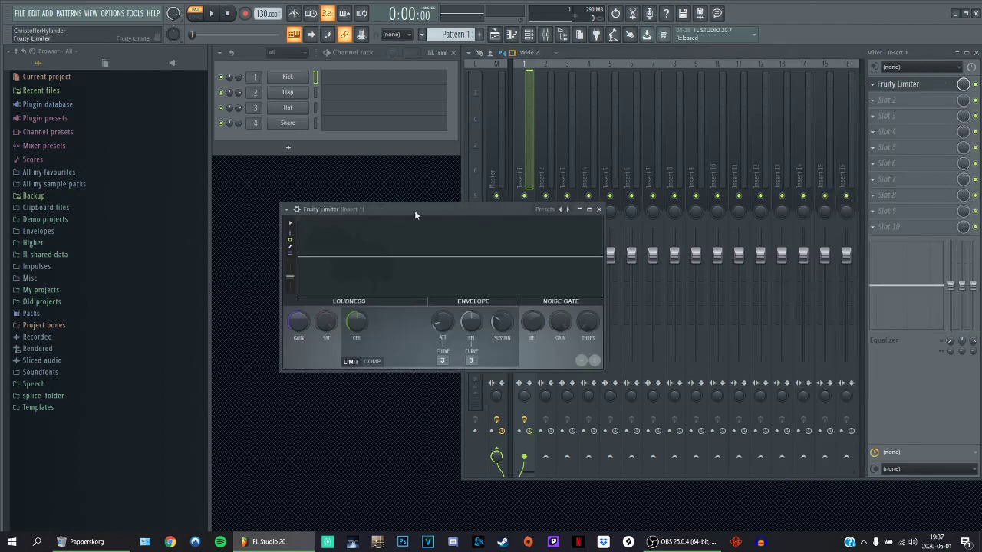
pyautogui.moveTo(406, 209); pyautogui.dragTo(387, 221)
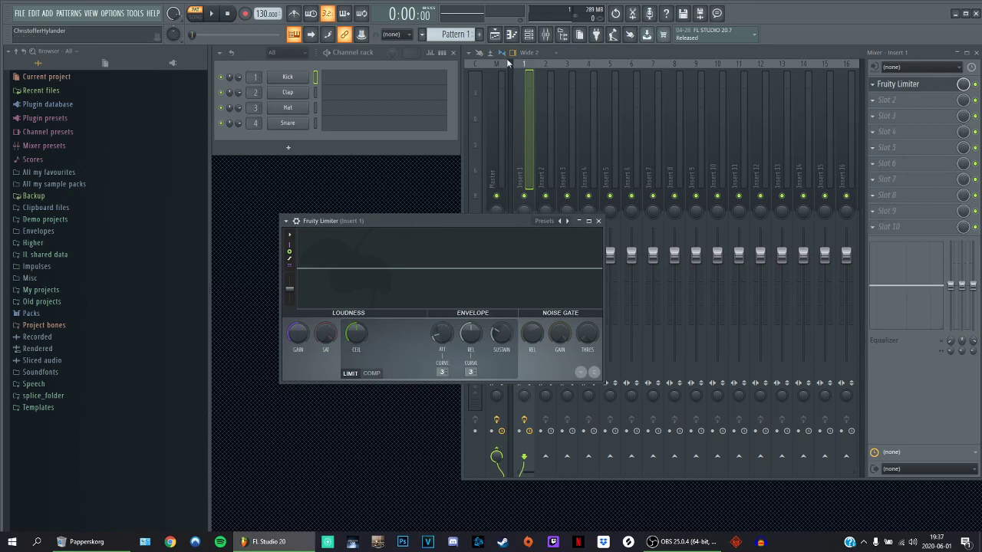
pyautogui.moveTo(380, 221); pyautogui.dragTo(364, 205)
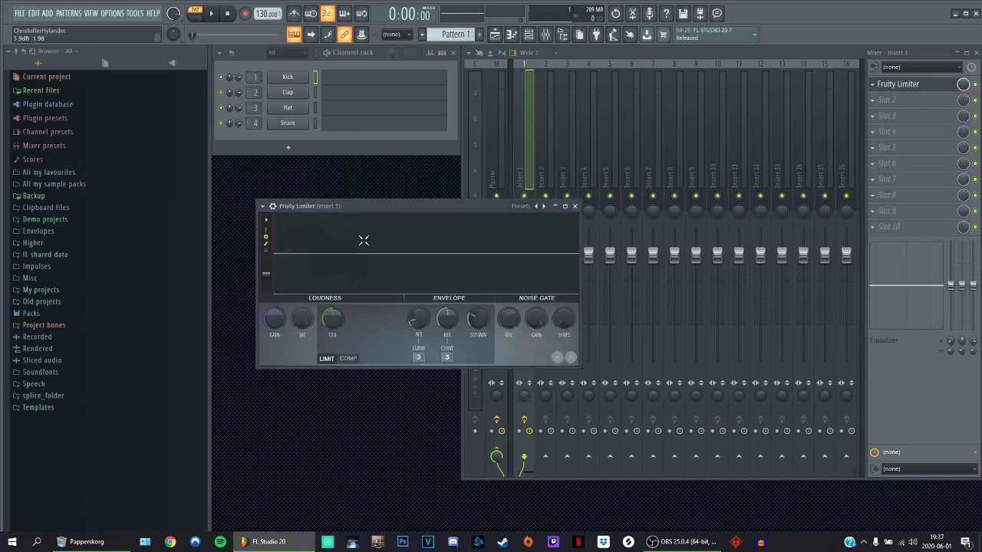
# - Switch Fruity Limiter on Insert 1 to compressor mode and set its threshold value to 0.5
pyautogui.click(349, 359)
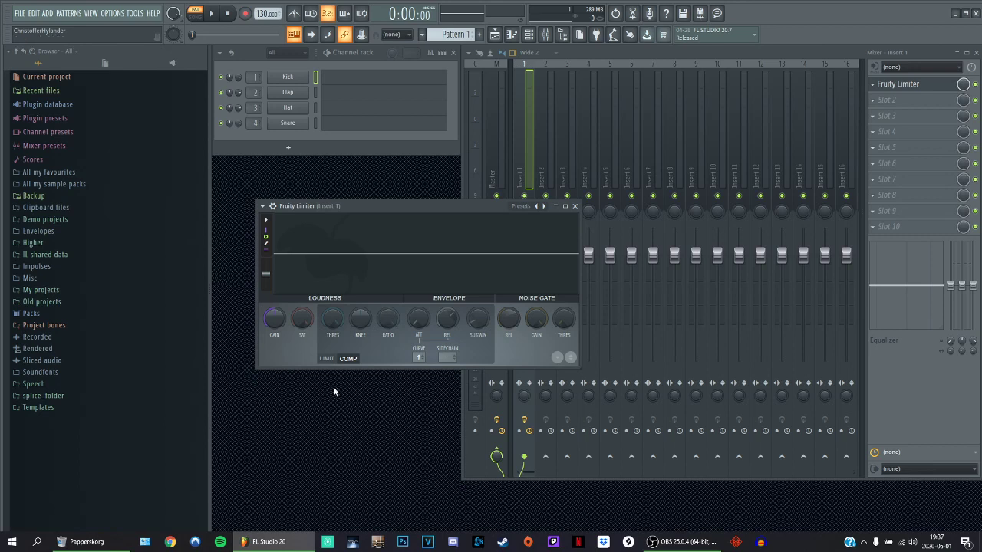
pyautogui.moveTo(332, 319); pyautogui.dragTo(332, 338)
pyautogui.rightClick(332, 318)
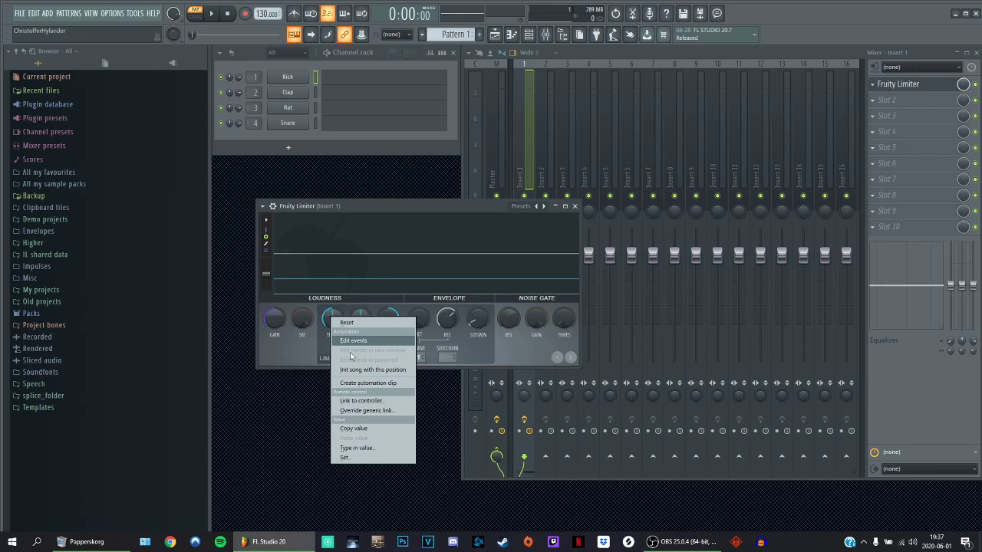
pyautogui.click(356, 448)
pyautogui.click(322, 439)
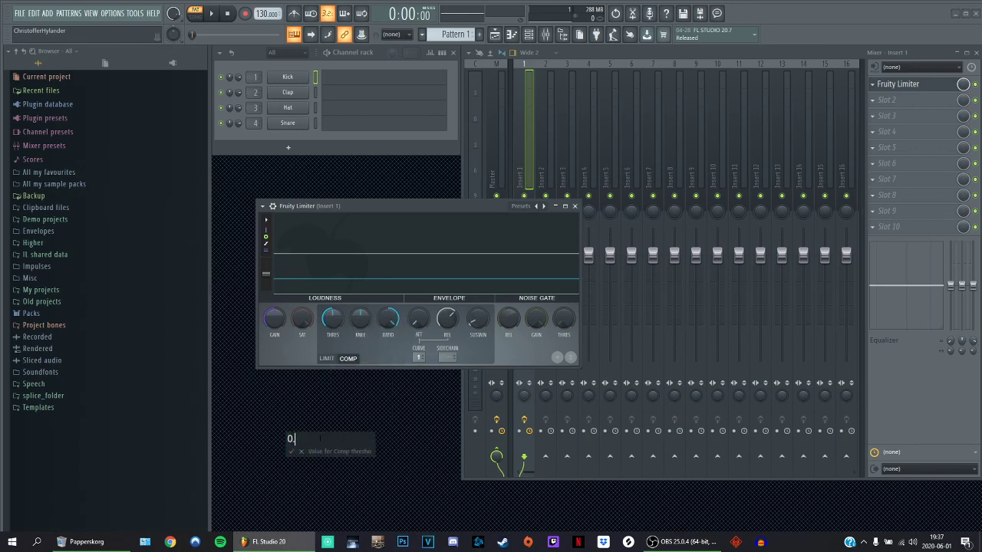
pyautogui.write('0.5')
pyautogui.press('Return')
# - Copy the compressor threshold's value and create an automation clip for the threshold
pyautogui.rightClick(335, 321)
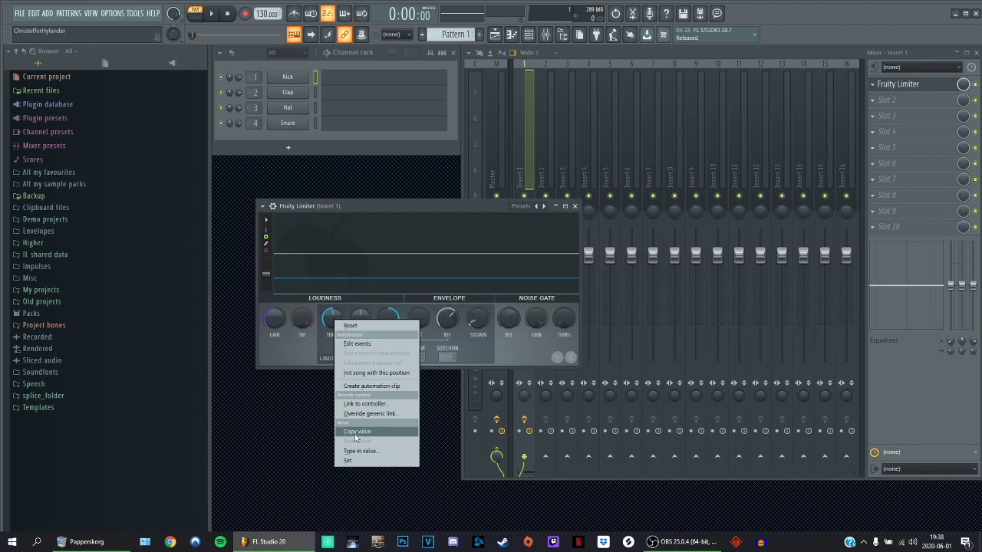
pyautogui.click(356, 432)
pyautogui.rightClick(334, 327)
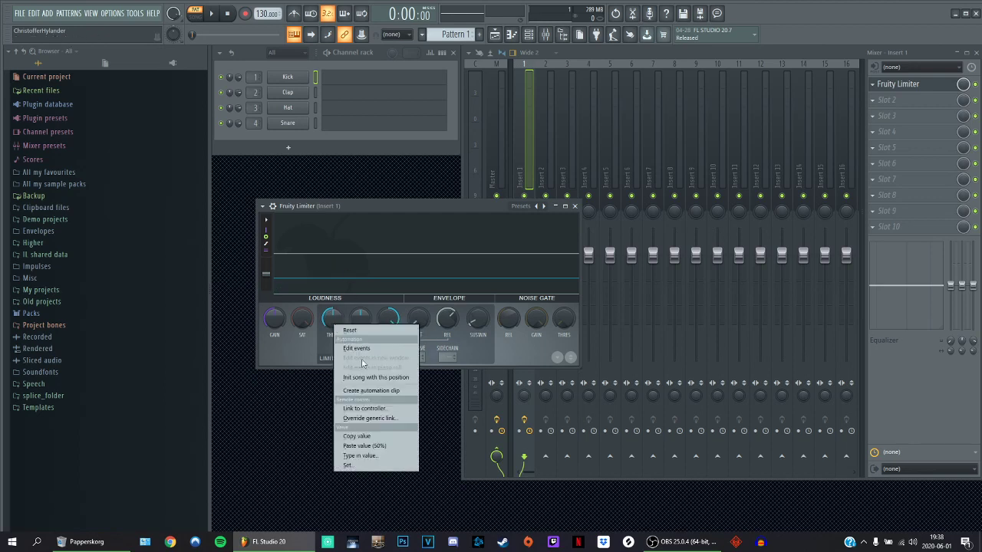
pyautogui.rightClick(328, 320)
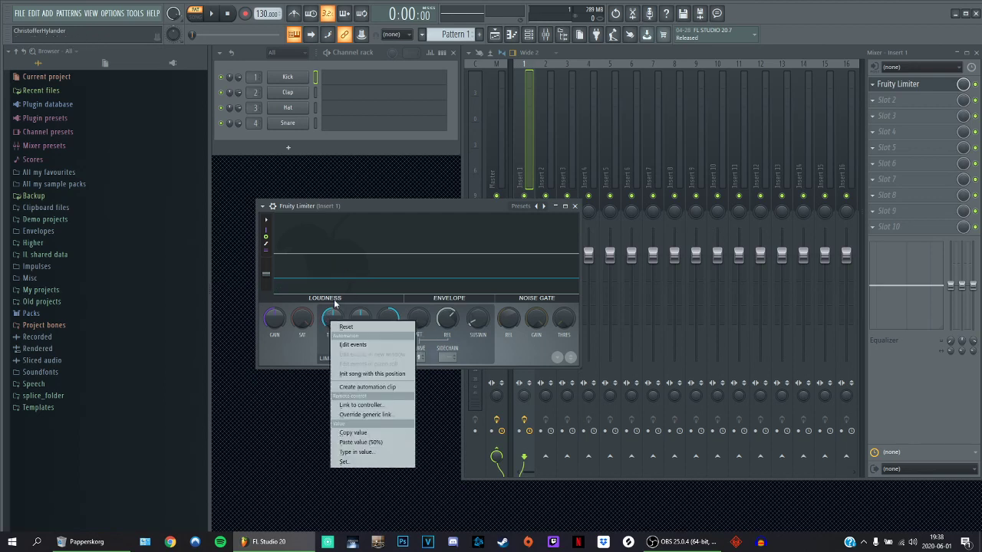
pyautogui.click(361, 387)
# - Open the Playlist and shorten the threshold automation clip on Track 1 to one beat
pyautogui.click(91, 13)
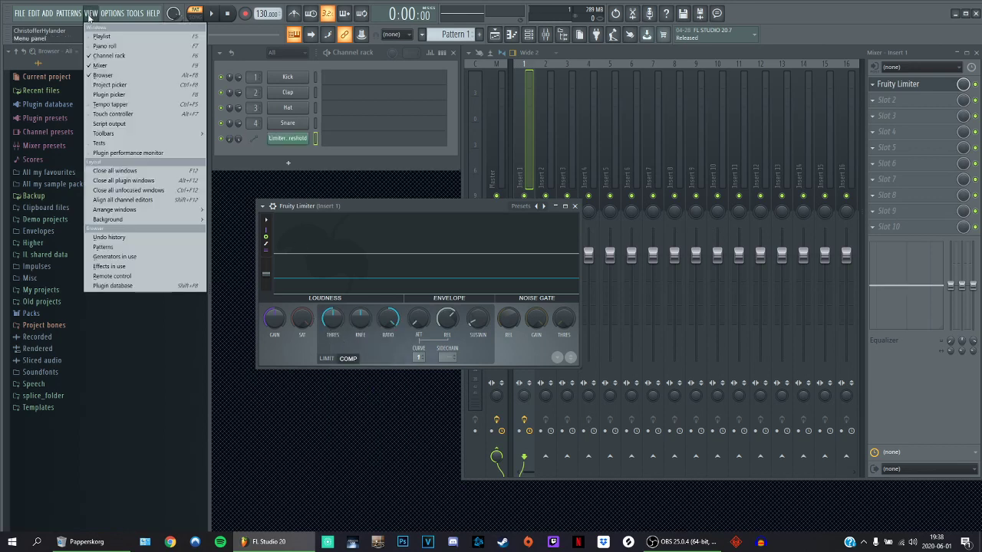
pyautogui.click(107, 36)
pyautogui.scroll(5, 371, 138)
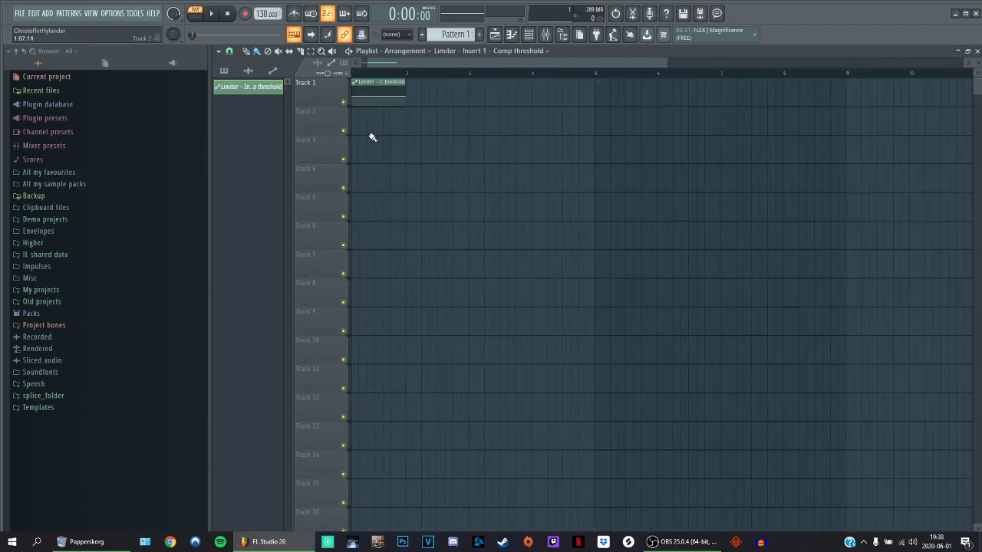
pyautogui.moveTo(442, 97); pyautogui.dragTo(407, 86)
pyautogui.moveTo(524, 96); pyautogui.dragTo(397, 97)
pyautogui.scroll(-4, 384, 125)
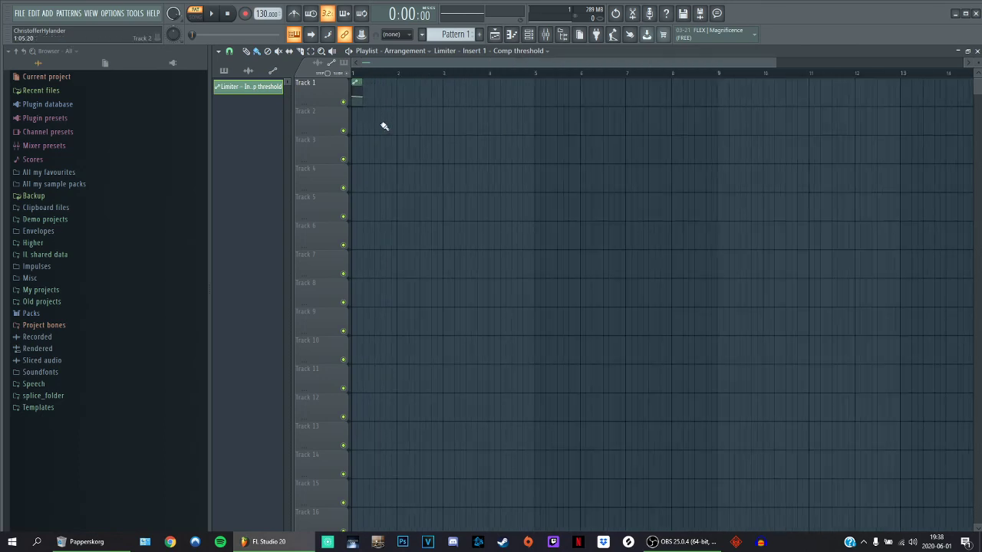
pyautogui.scroll(5, 357, 62)
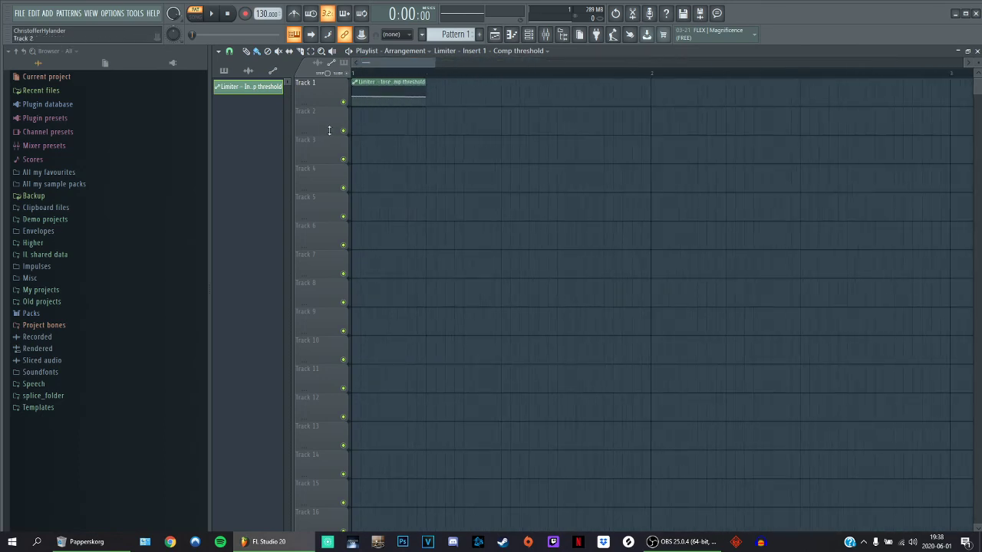
pyautogui.scroll(2, 355, 91)
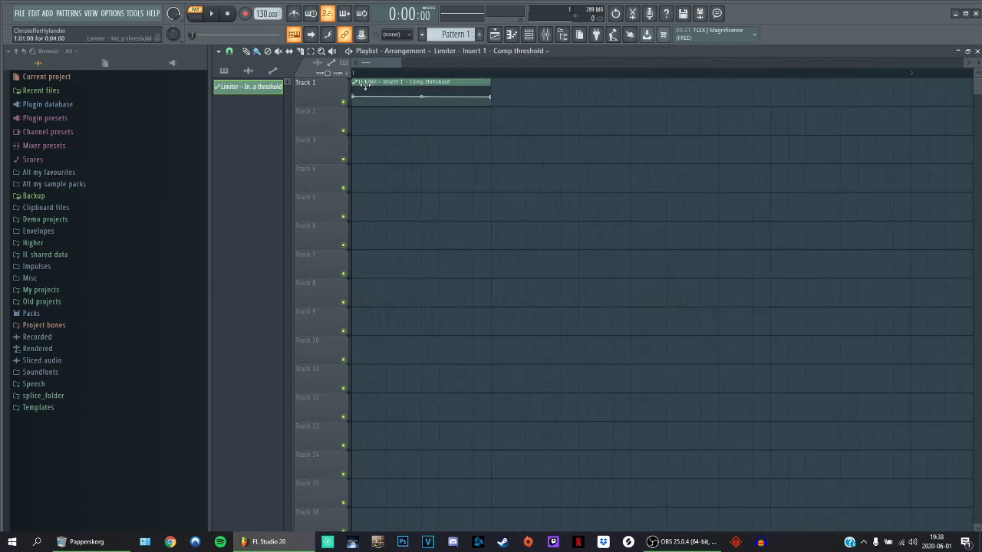
# - Paste the copied 50% value into the middle point of the threshold automation clip
pyautogui.click(422, 94)
pyautogui.rightClick(422, 95)
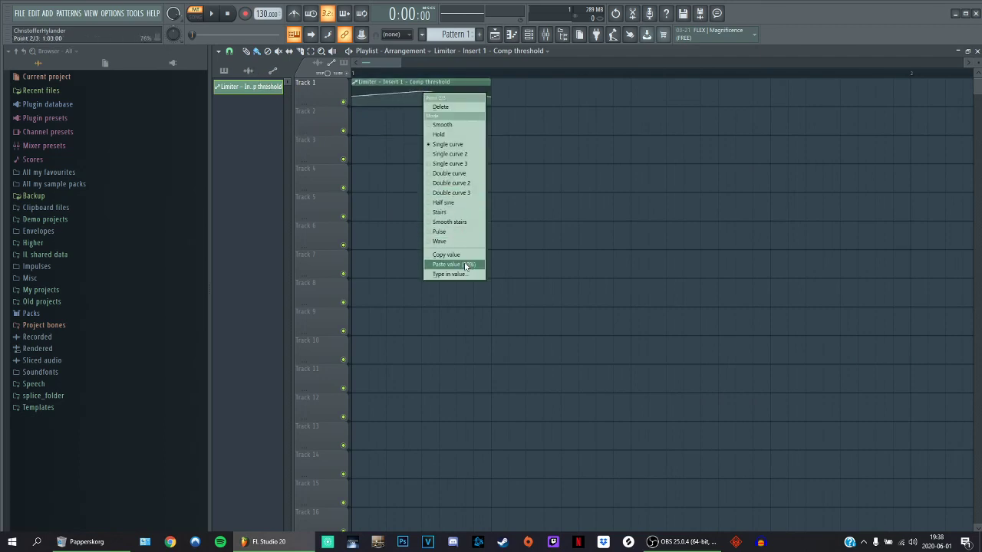
pyautogui.click(466, 265)
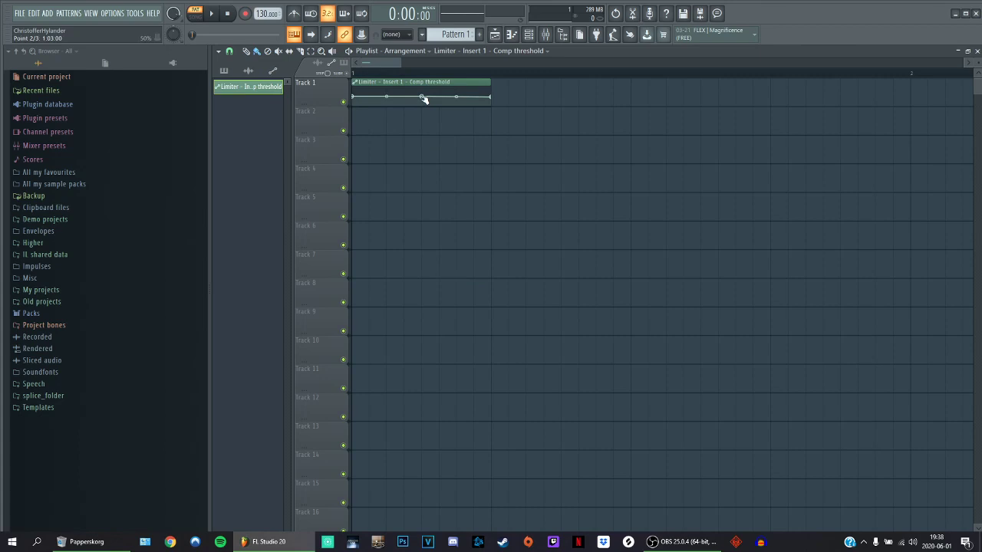
# - Set the automation clip's first point to 0.1 and bend the curve up towards the middle point
pyautogui.moveTo(353, 97)
pyautogui.mouseDown()
pyautogui.moveTo(344, 92)
pyautogui.moveTo(355, 97)
pyautogui.mouseUp()
pyautogui.rightClick(355, 97)
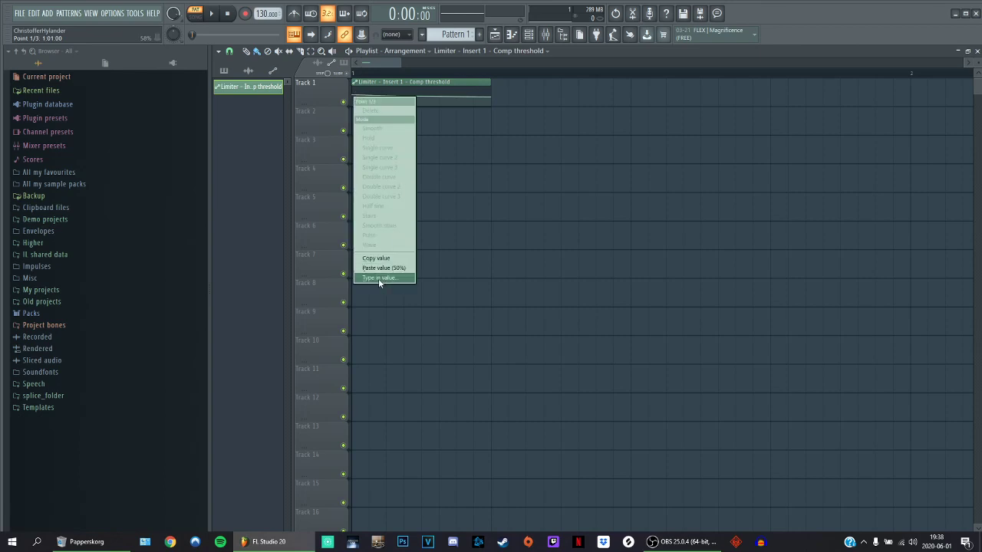
pyautogui.click(378, 279)
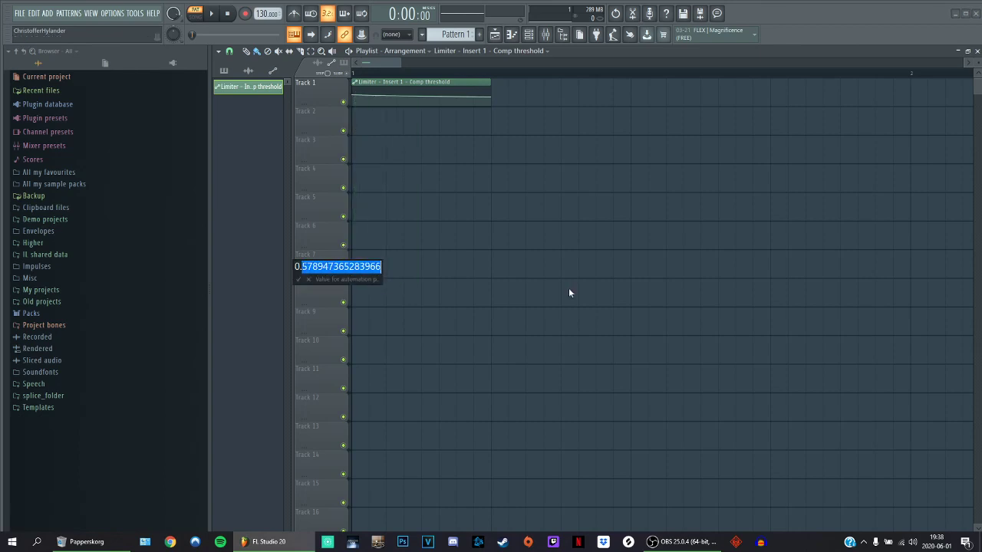
pyautogui.write('1')
pyautogui.press('Return')
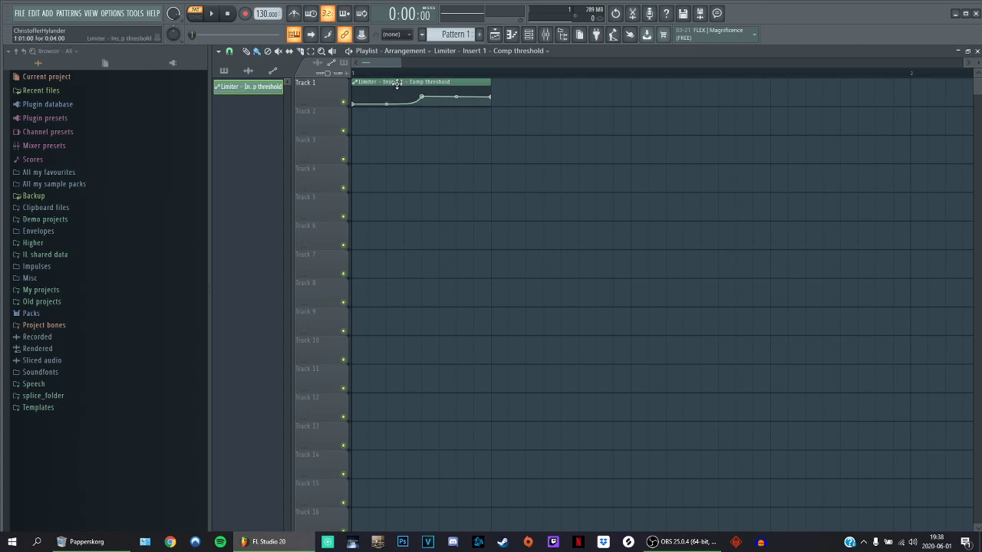
# - Place three more copies of the automation clip on Track 1 every two beats, select all clips, and close the Playlist
pyautogui.scroll(-2, 483, 131)
pyautogui.click(468, 97)
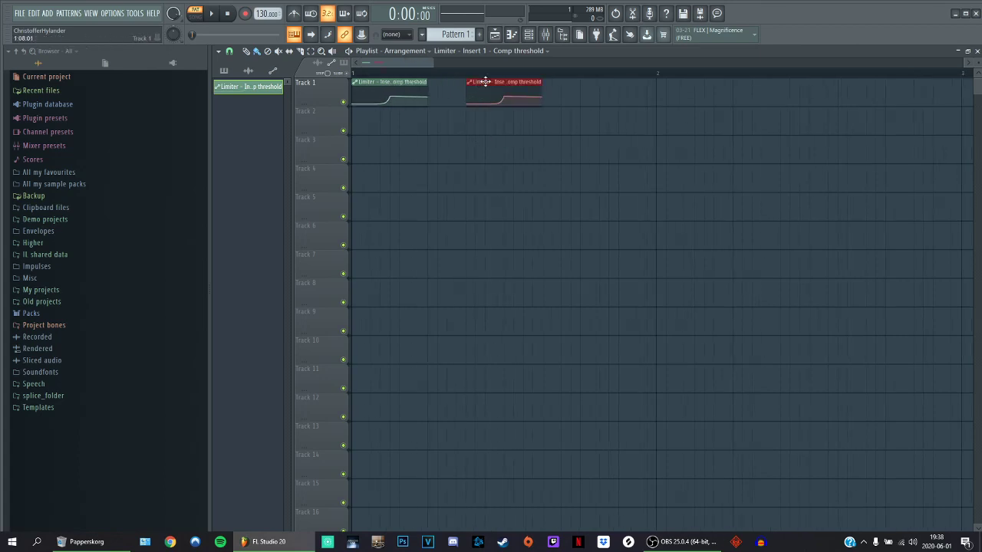
pyautogui.moveTo(483, 81)
pyautogui.mouseDown()
pyautogui.moveTo(527, 82)
pyautogui.moveTo(481, 86)
pyautogui.mouseUp()
pyautogui.scroll(-3, 425, 148)
pyautogui.click(475, 92)
pyautogui.click(522, 96)
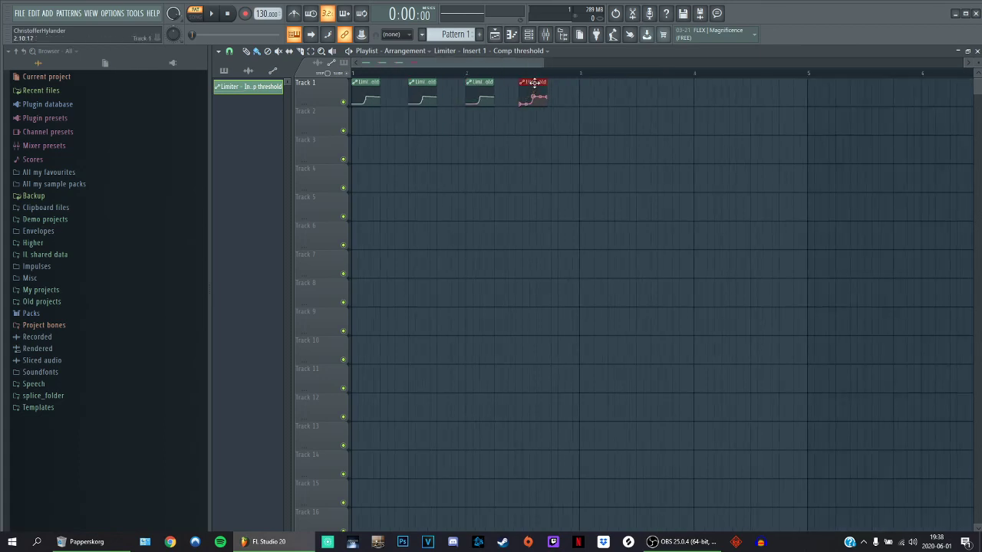
pyautogui.scroll(3, 466, 144)
pyautogui.scroll(-4, 470, 142)
pyautogui.hotkey('ctrl', 'a')
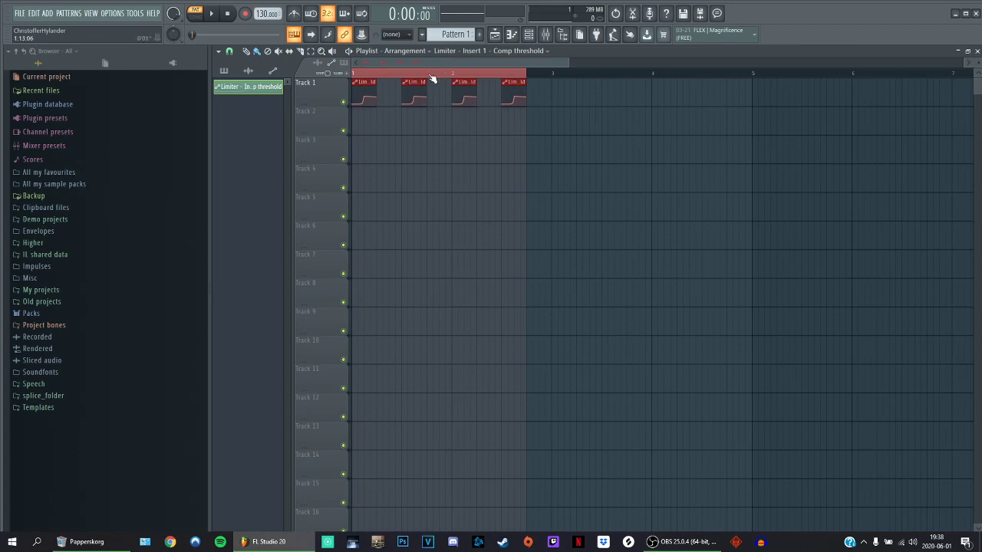
pyautogui.click(978, 52)
# - Replace the Kick sample with AK Kick 001 from the Ambient Kicks favourites folder and trigger it a few times
pyautogui.click(290, 79)
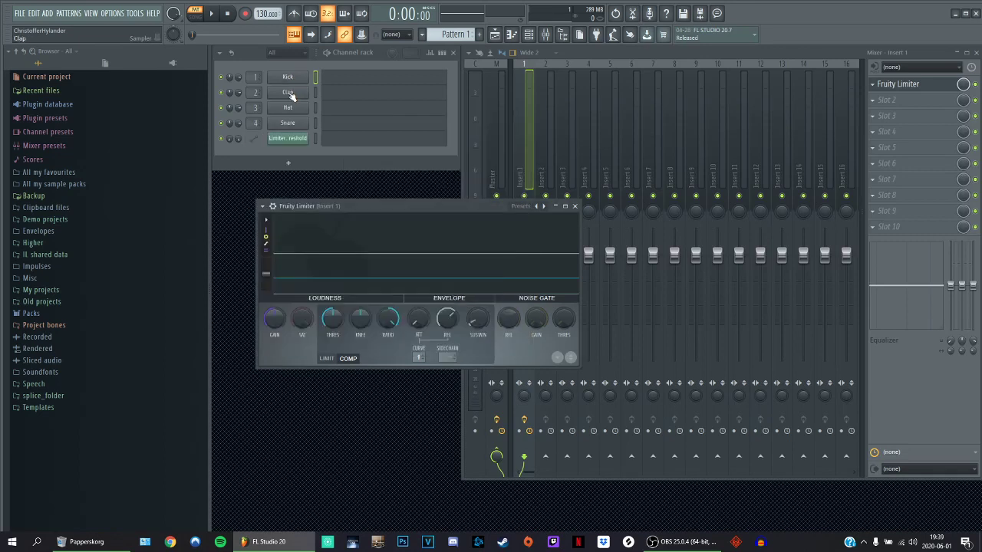
pyautogui.rightClick(292, 90)
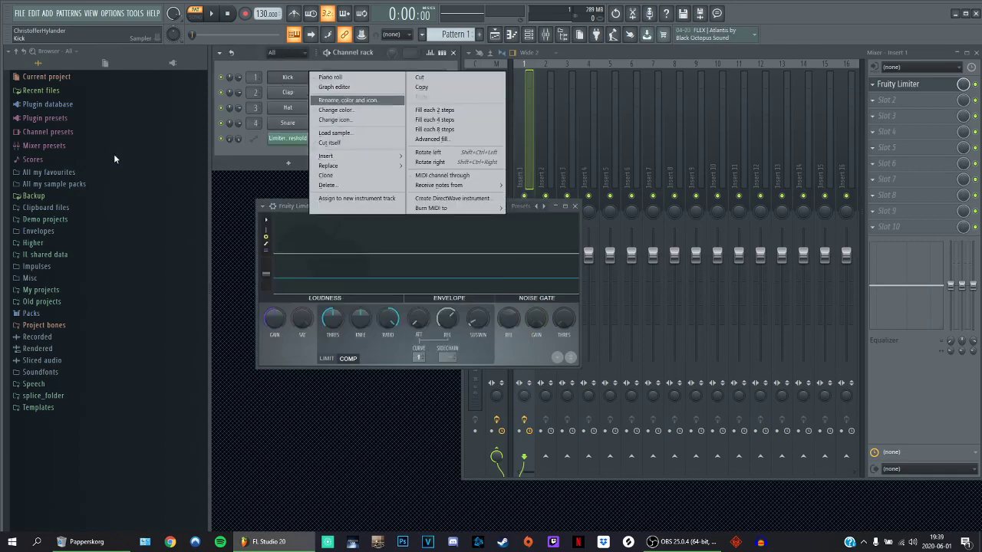
pyautogui.click(84, 170)
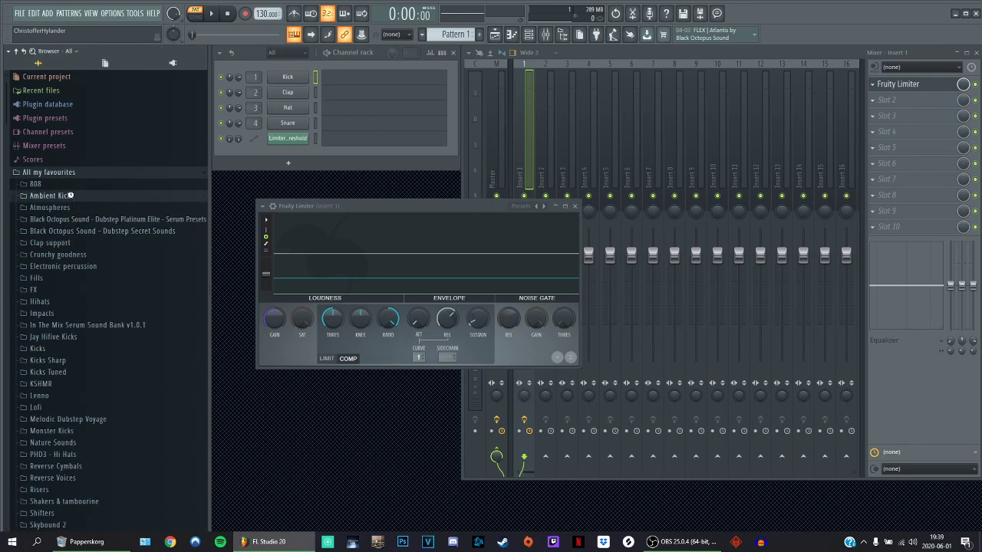
pyautogui.click(70, 196)
pyautogui.moveTo(50, 207); pyautogui.dragTo(298, 83)
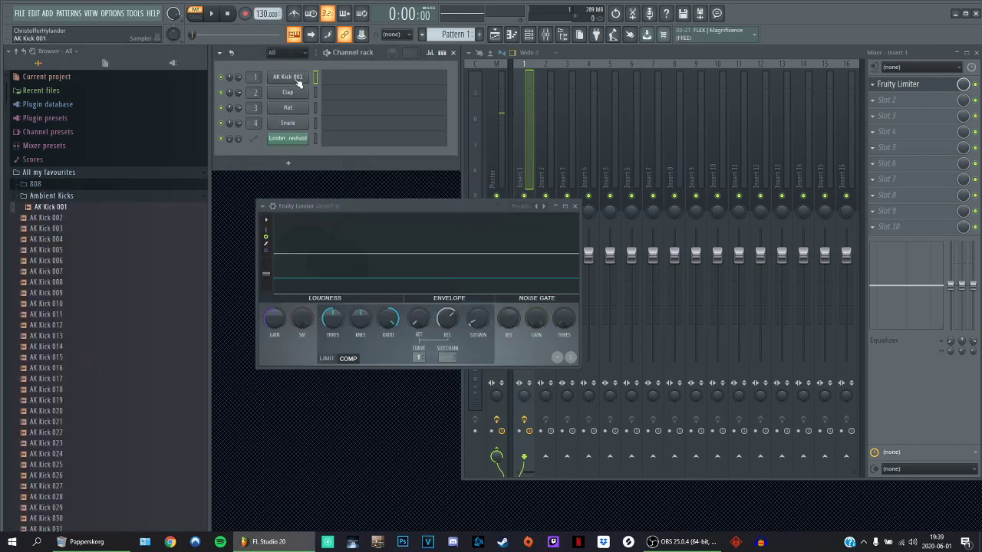
pyautogui.press('q')
pyautogui.press('q')
pyautogui.press('q')
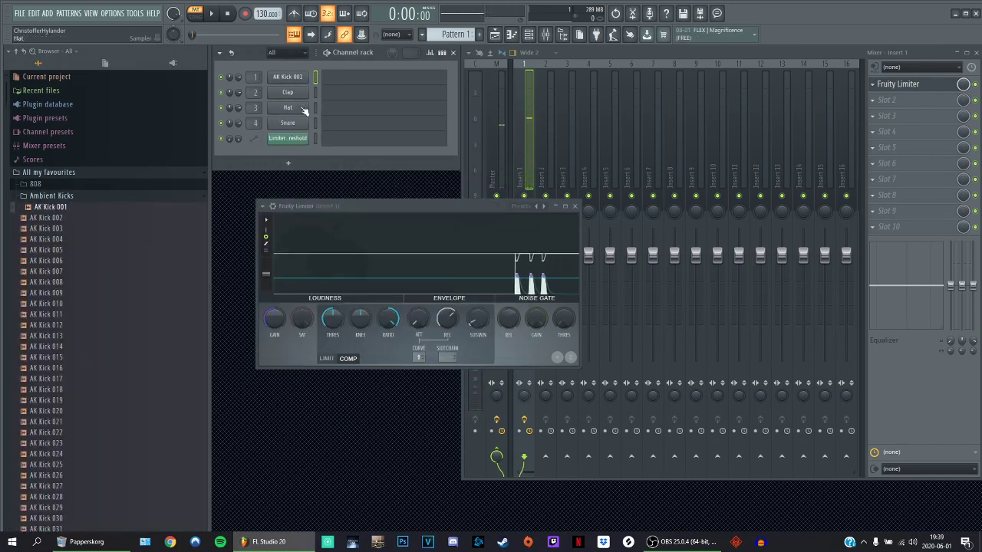
# - Route the AK Kick 001 channel to mixer track Insert 2
pyautogui.rightClick(551, 140)
pyautogui.moveTo(629, 165)
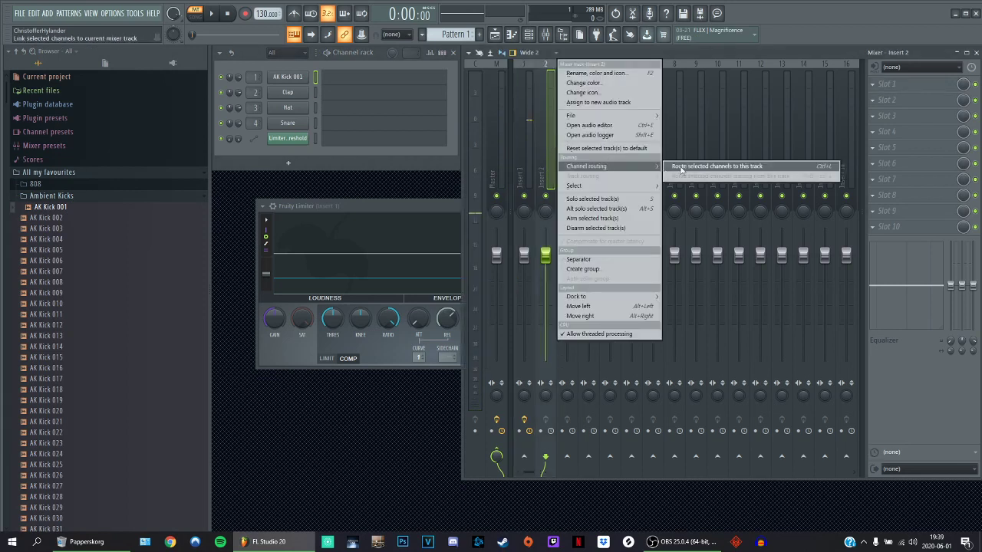
pyautogui.click(680, 168)
# - Select Insert 1 in the mixer and route the Clap channel to it
pyautogui.click(524, 143)
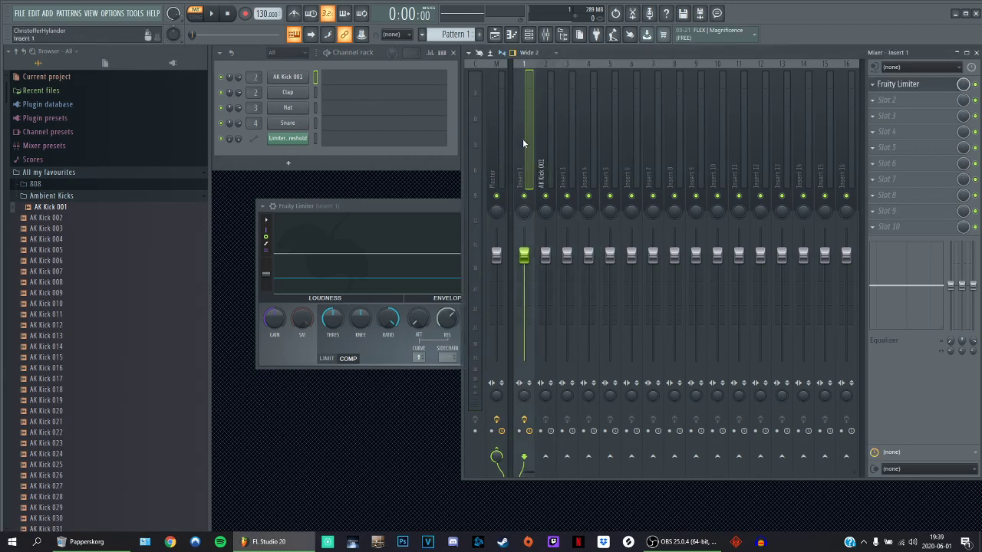
pyautogui.rightClick(524, 143)
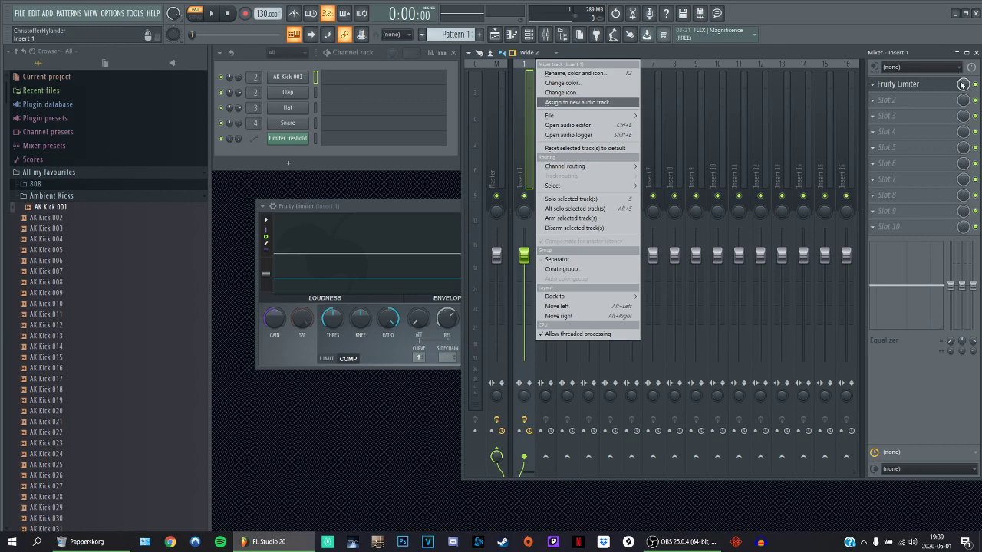
pyautogui.rightClick(285, 94)
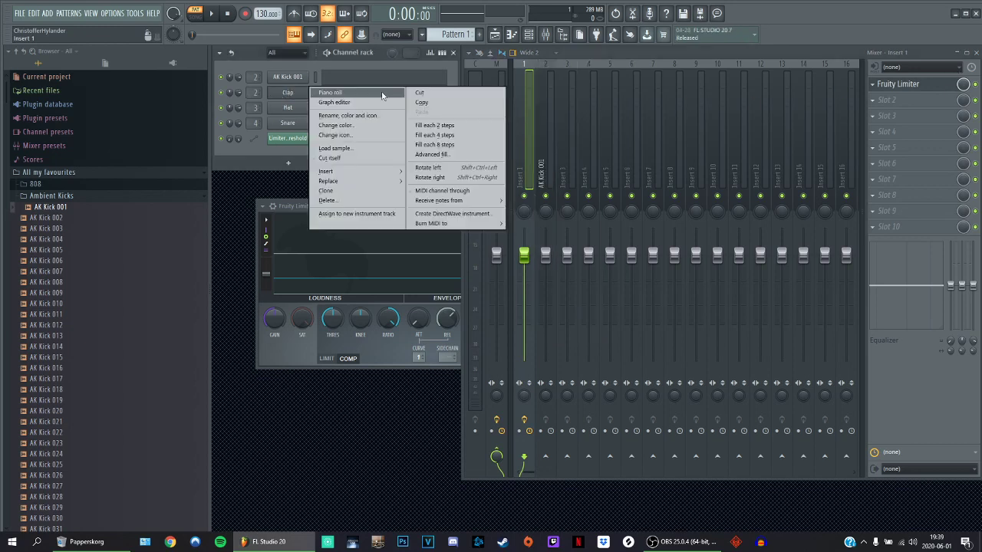
pyautogui.click(265, 92)
# - Replace the Clap channel with the Omnisphere instrument
pyautogui.rightClick(278, 95)
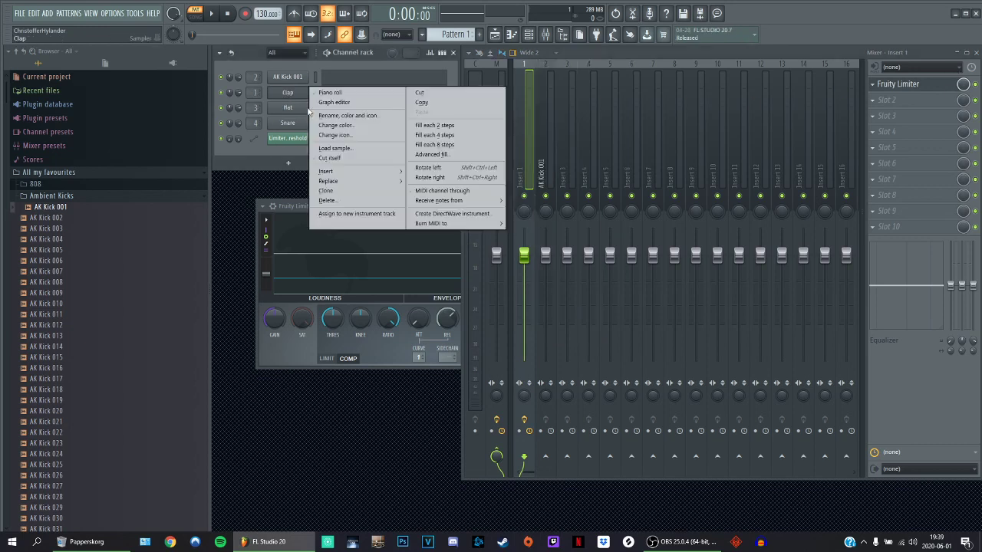
pyautogui.moveTo(346, 180)
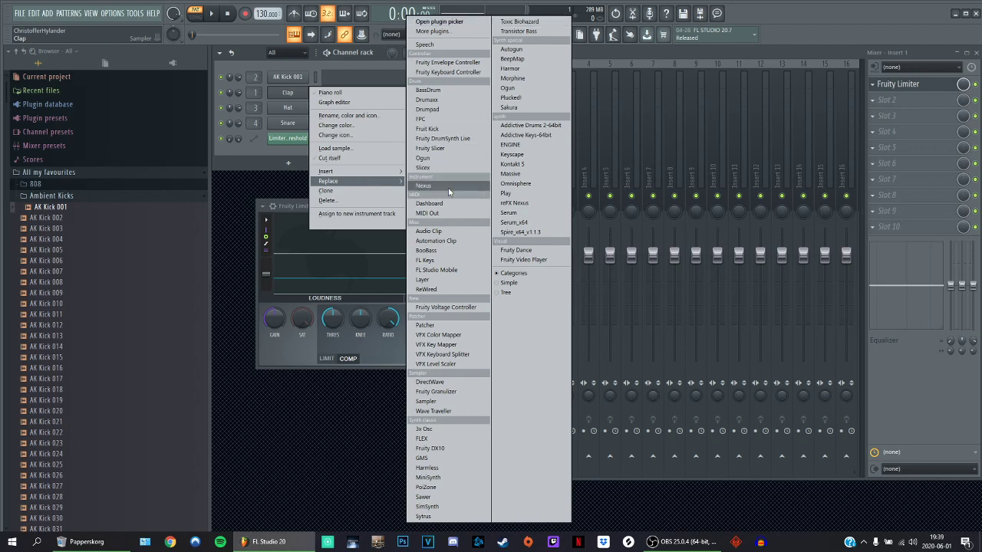
pyautogui.click(516, 185)
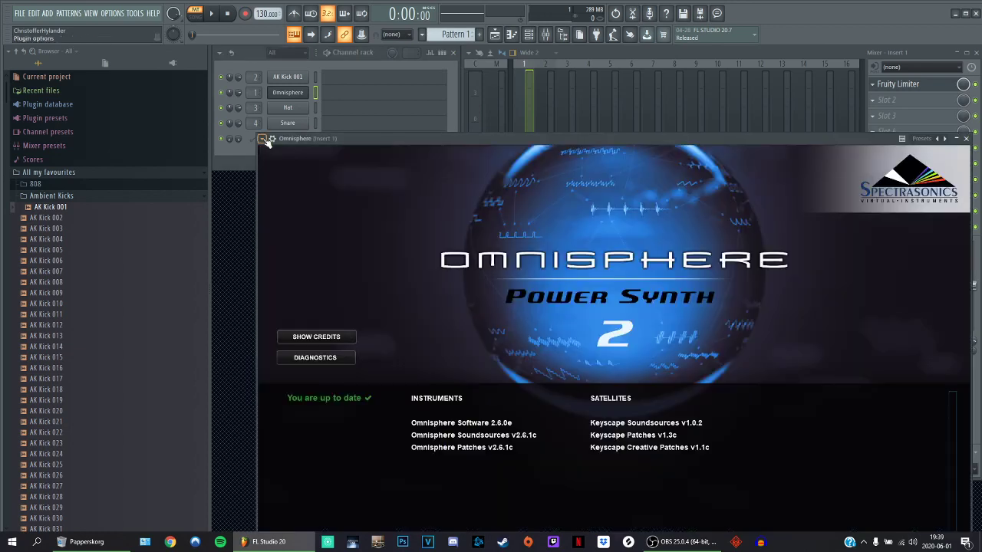
# - Load the "wounds strings" preset in Omnisphere and open the channel's piano roll
pyautogui.click(263, 139)
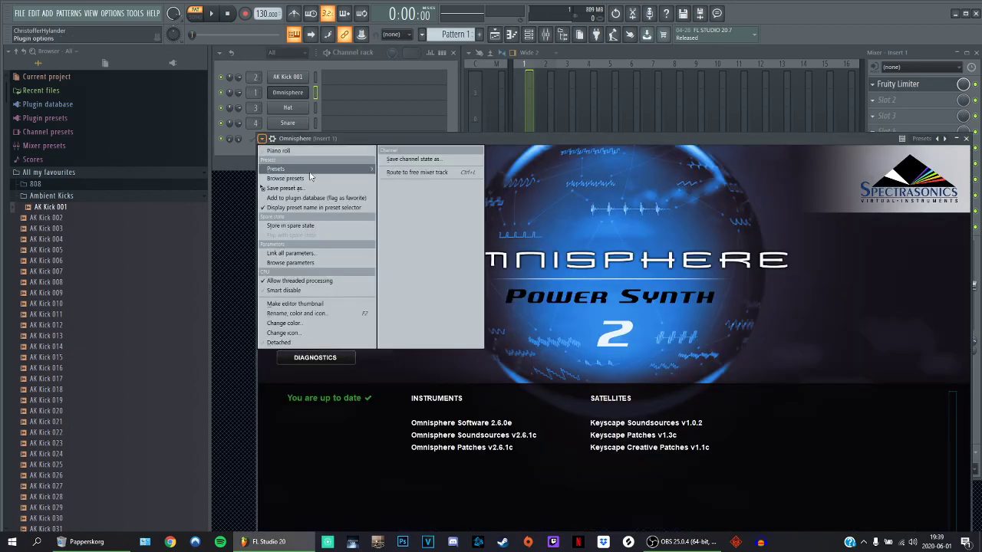
pyautogui.moveTo(276, 169)
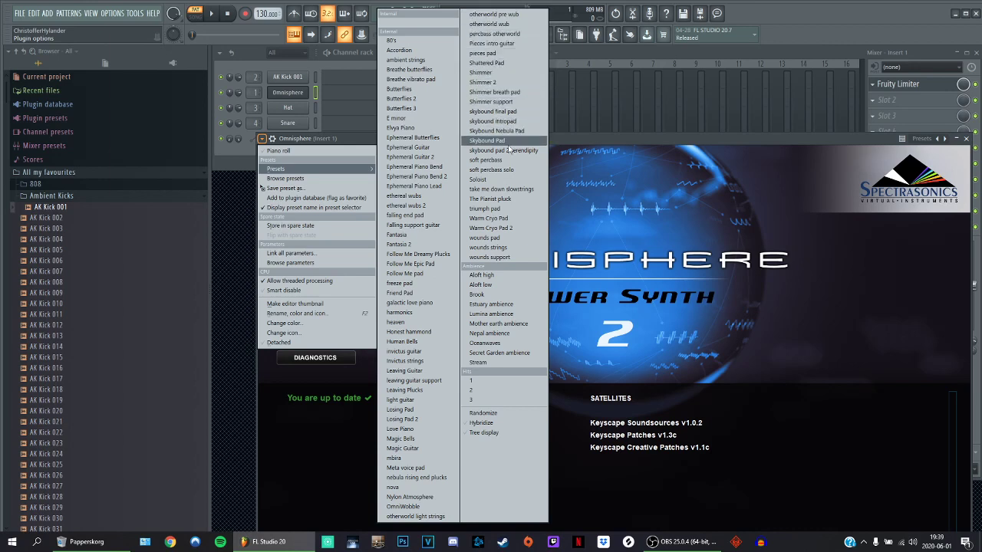
pyautogui.click(490, 248)
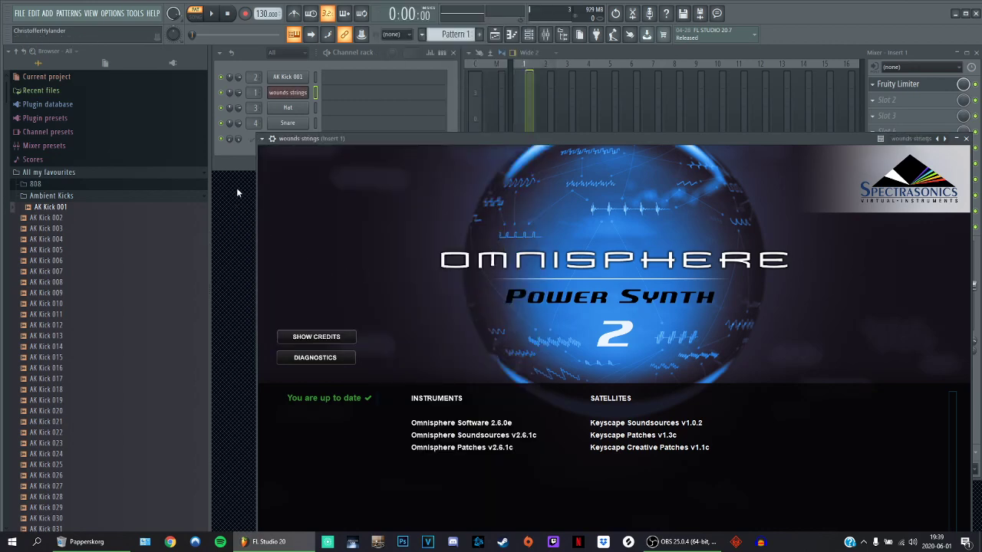
pyautogui.click(317, 93)
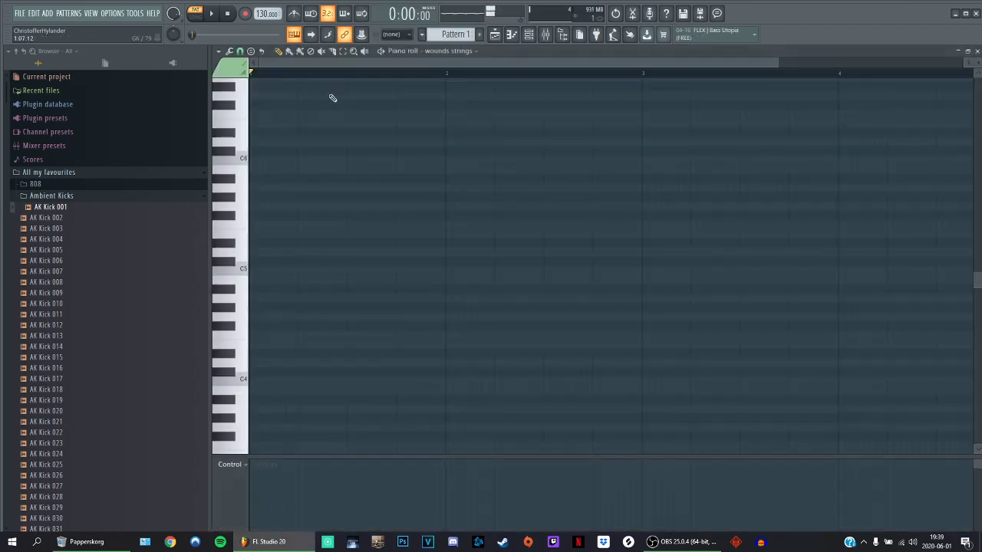
# - Enter a one-bar chord of A3, E4, A4 and C5 for the strings at bar 1 and preview it
pyautogui.scroll(-3, 258, 335)
pyautogui.click(253, 327)
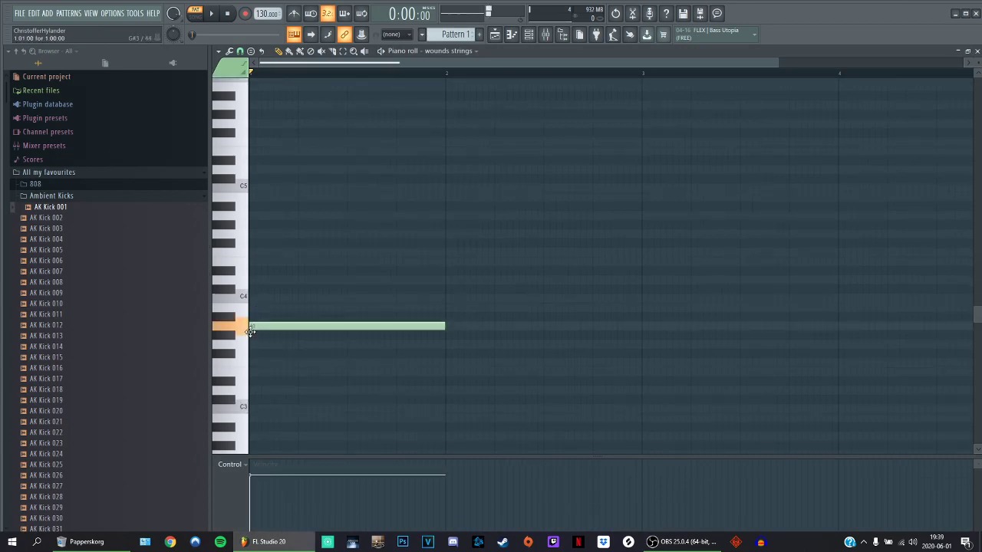
pyautogui.click(255, 263)
pyautogui.click(254, 216)
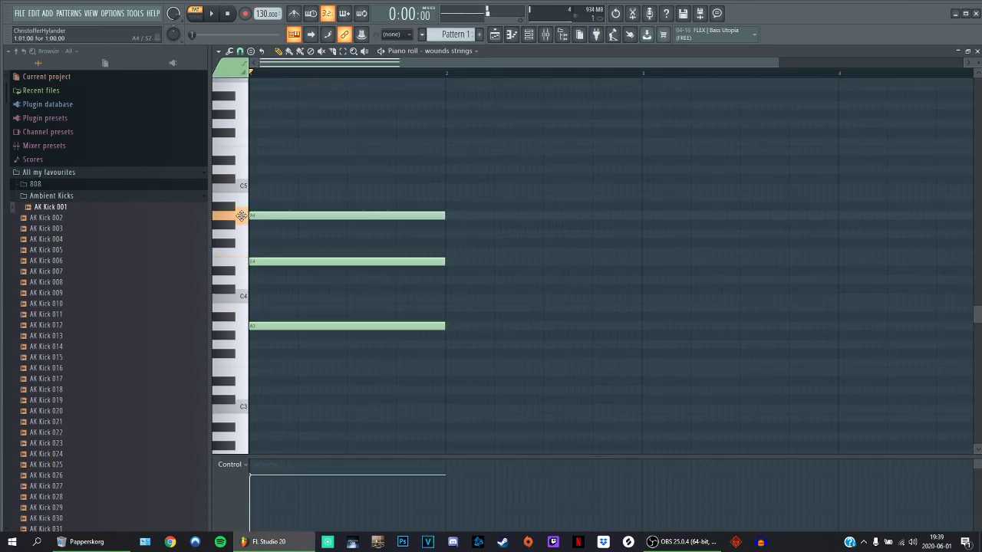
pyautogui.click(259, 189)
pyautogui.press('space')
pyautogui.press('space')
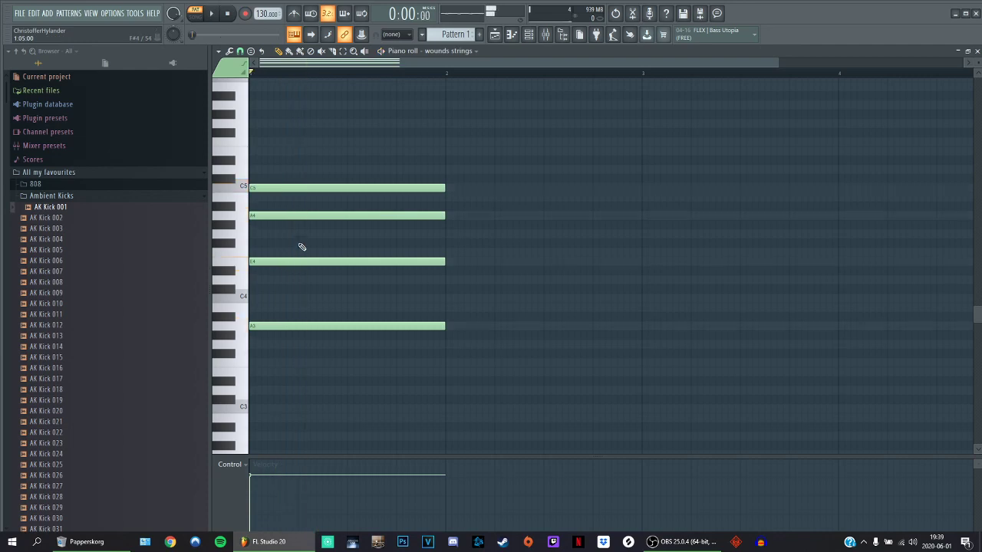
# - Lengthen all four strings chord notes to two bars and duplicate the chord to bar 3
pyautogui.hotkey('ctrl', 'a')
pyautogui.scroll(-1, 308, 263)
pyautogui.moveTo(389, 329); pyautogui.dragTo(535, 368)
pyautogui.scroll(-1, 547, 362)
pyautogui.scroll(2, 441, 355)
pyautogui.hotkey('ctrl', 'b')
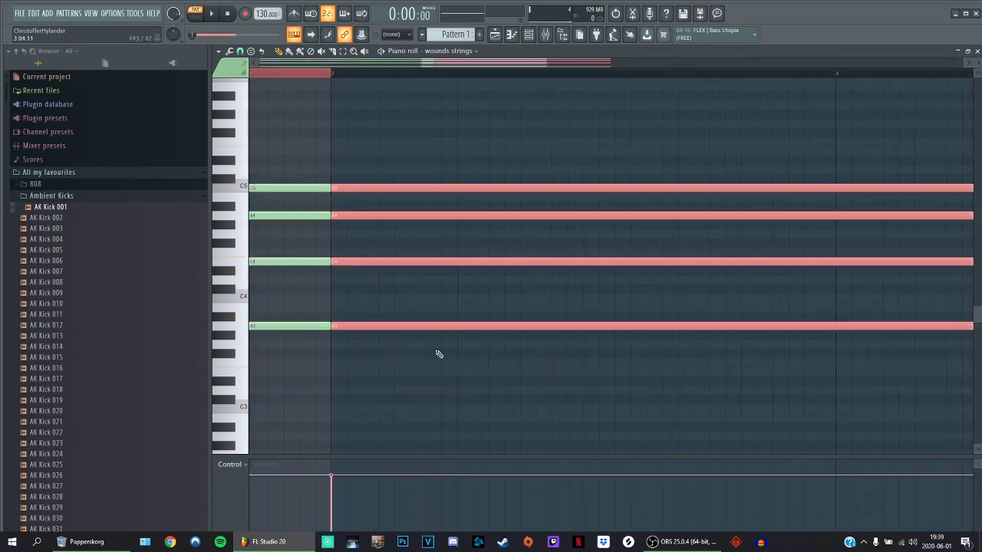
# - Transpose the second chord down and correct its highest note to form F3, C4, F4 and A4, then audition it
pyautogui.moveTo(341, 326); pyautogui.dragTo(338, 363)
pyautogui.keyDown('ctrl'); pyautogui.click(365, 178); pyautogui.keyUp('ctrl')
pyautogui.hotkey('ctrl', 'a')
pyautogui.click(316, 74)
pyautogui.press('space')
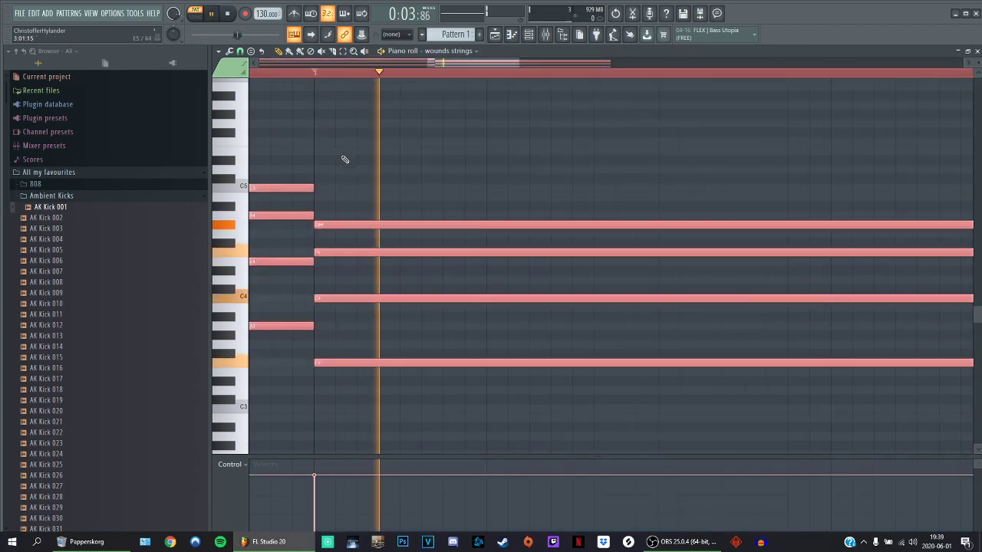
pyautogui.click(345, 159)
pyautogui.moveTo(322, 224); pyautogui.dragTo(325, 216)
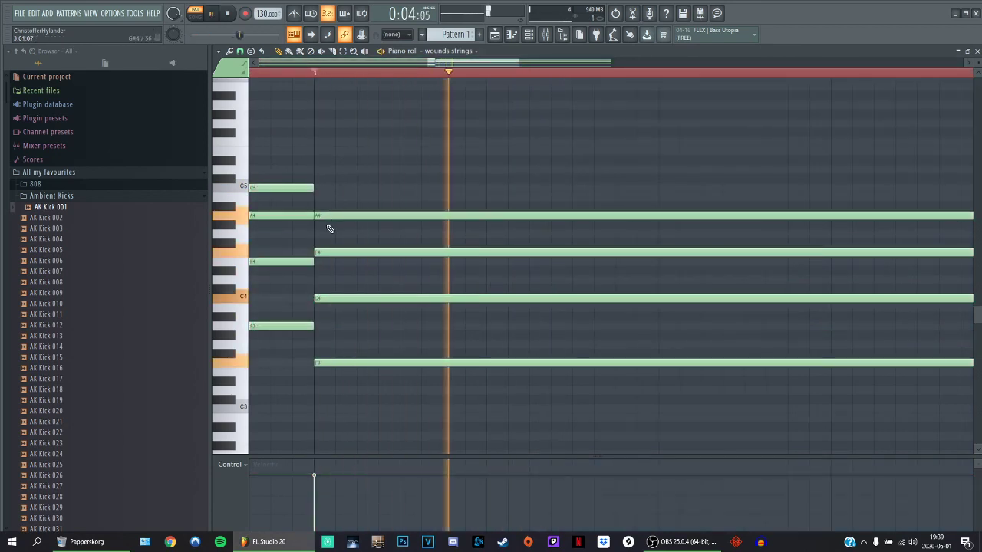
pyautogui.scroll(-5, 330, 229)
pyautogui.press('space')
pyautogui.click(978, 51)
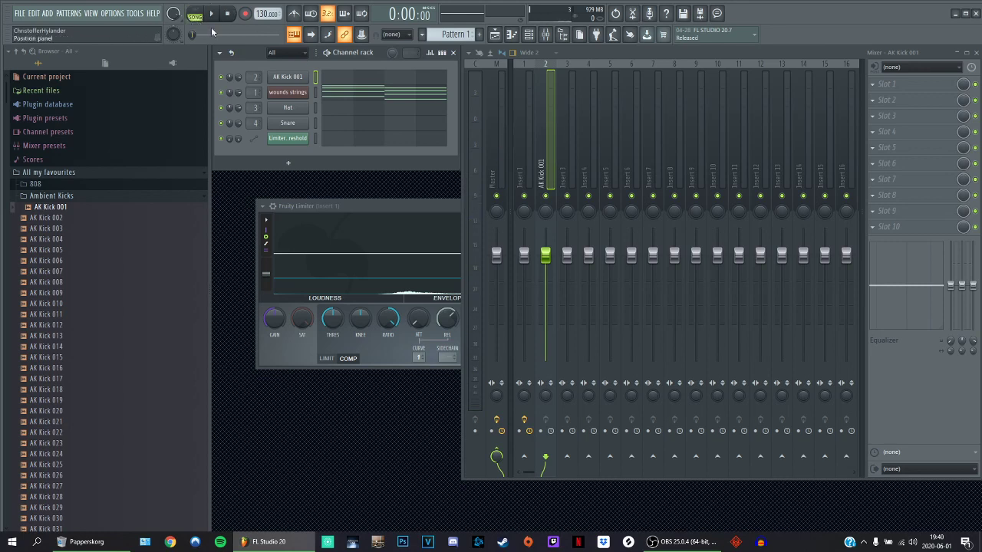
# - Duplicate the limiter threshold automation clips on Track 1 of the playlist so that they also cover bars 3 and 4
pyautogui.click(91, 13)
pyautogui.click(101, 37)
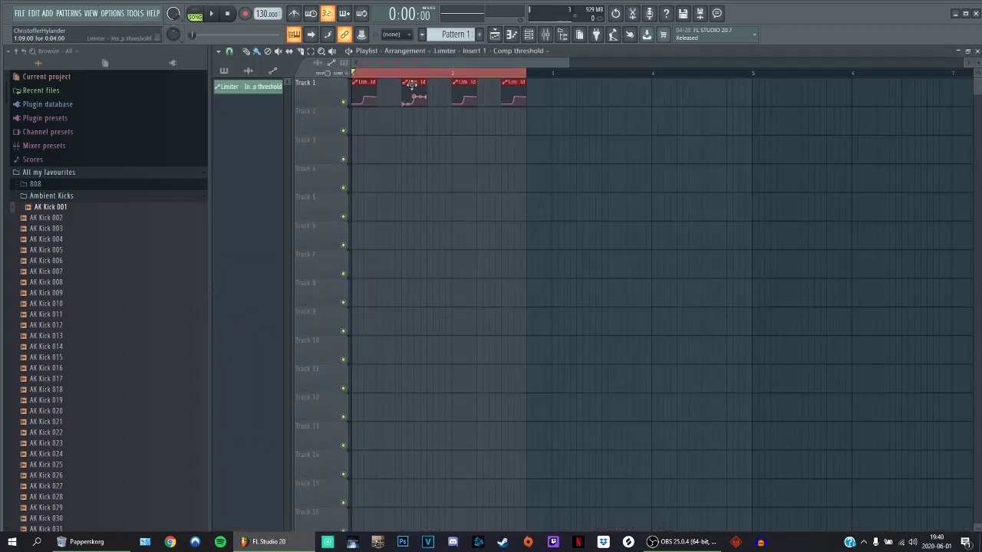
pyautogui.click(526, 143)
pyautogui.hotkey('ctrl', 'a')
pyautogui.scroll(6, 652, 182)
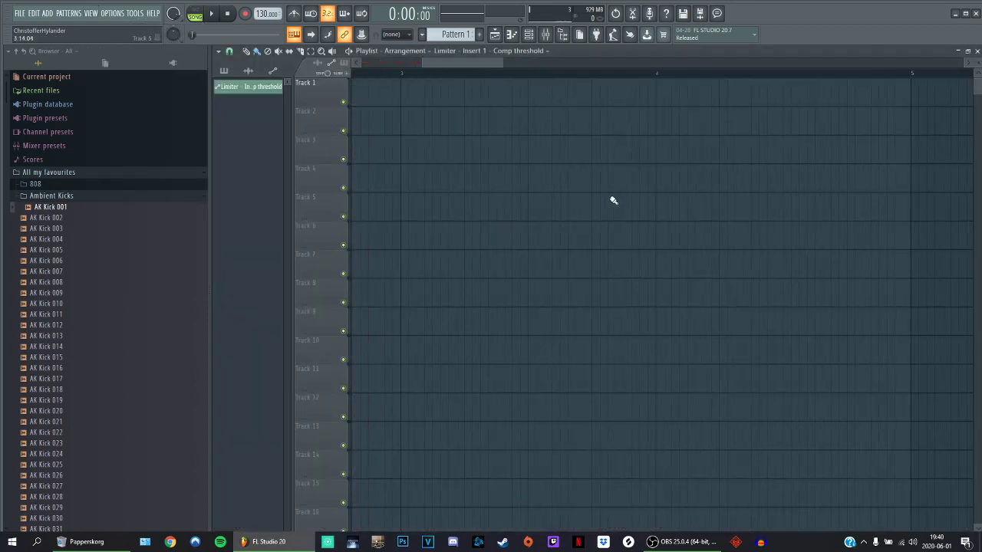
pyautogui.hotkey('ctrl', 'b')
pyautogui.scroll(-5, 611, 202)
pyautogui.hotkey('ctrl', 'a')
pyautogui.scroll(-3, 524, 156)
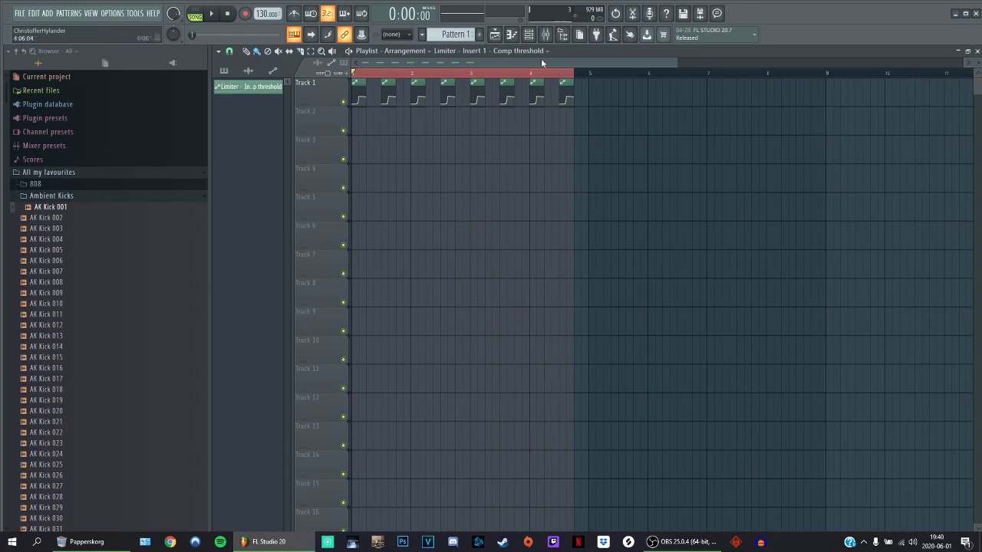
# - Place Pattern 1 on Track 2 of the playlist, starting at bar 1
pyautogui.click(517, 50)
pyautogui.click(464, 89)
pyautogui.click(429, 132)
pyautogui.moveTo(467, 125); pyautogui.dragTo(285, 124)
pyautogui.hotkey('ctrl', 'd')
pyautogui.hotkey('ctrl', 'a')
pyautogui.hotkey('ctrl', 'd')
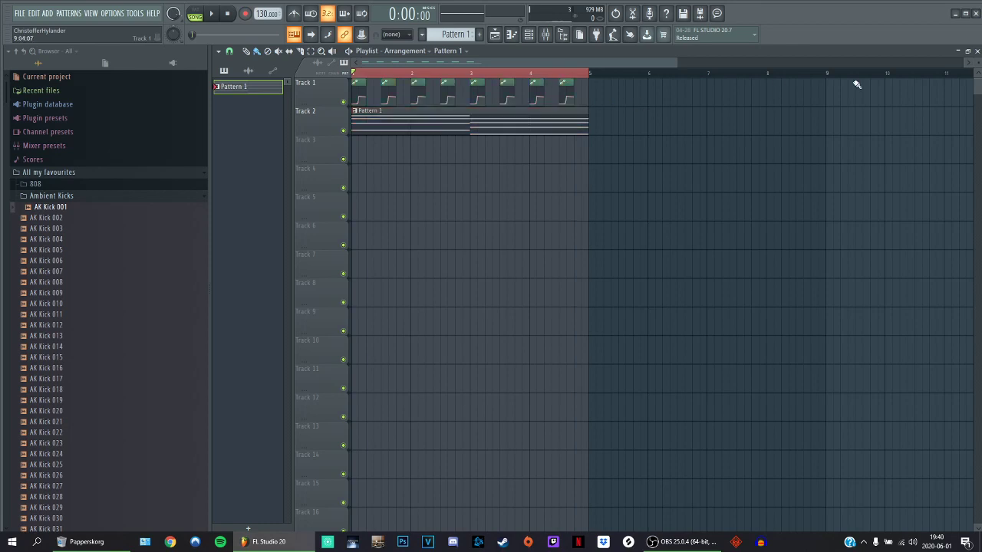
# - Duplicate all automation and pattern clips in the playlist to start again at bar 5
pyautogui.hotkey('ctrl', 'a')
pyautogui.scroll(2, 861, 169)
pyautogui.hotkey('ctrl', 'b')
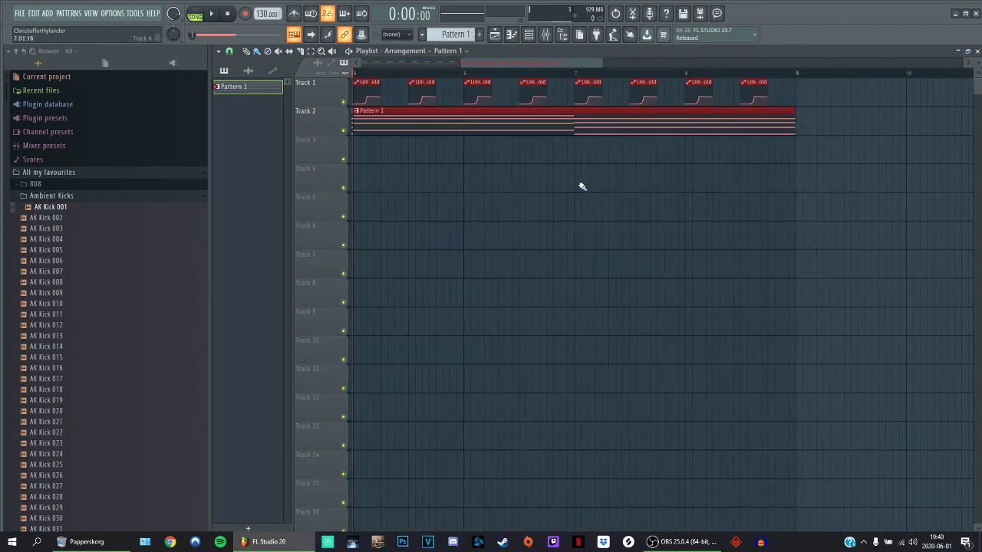
pyautogui.scroll(-4, 626, 186)
pyautogui.hotkey('ctrl', 'a')
pyautogui.hotkey('ctrl', 'd')
pyautogui.click(977, 51)
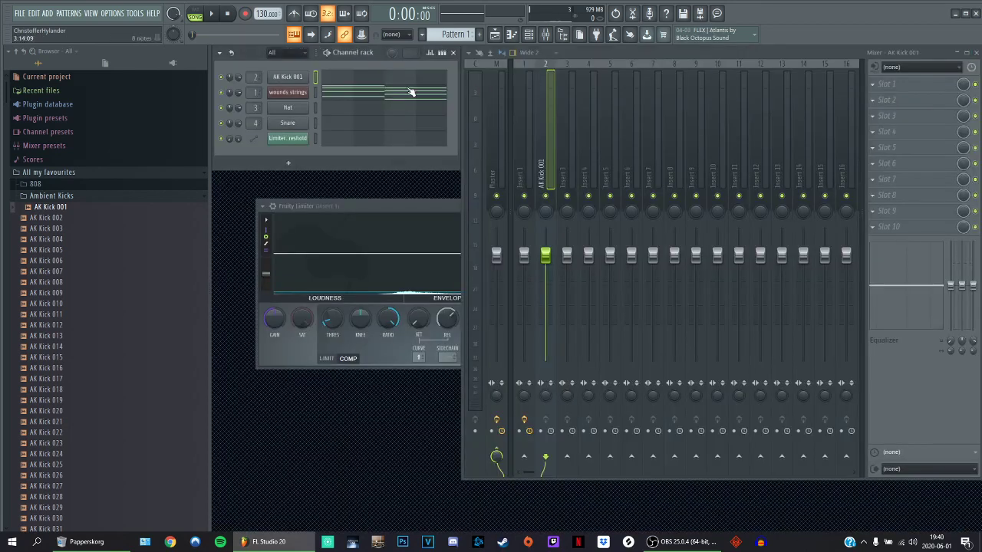
# - Play the arrangement to hear the strings with the threshold automation, following it in the playlist
pyautogui.press('space')
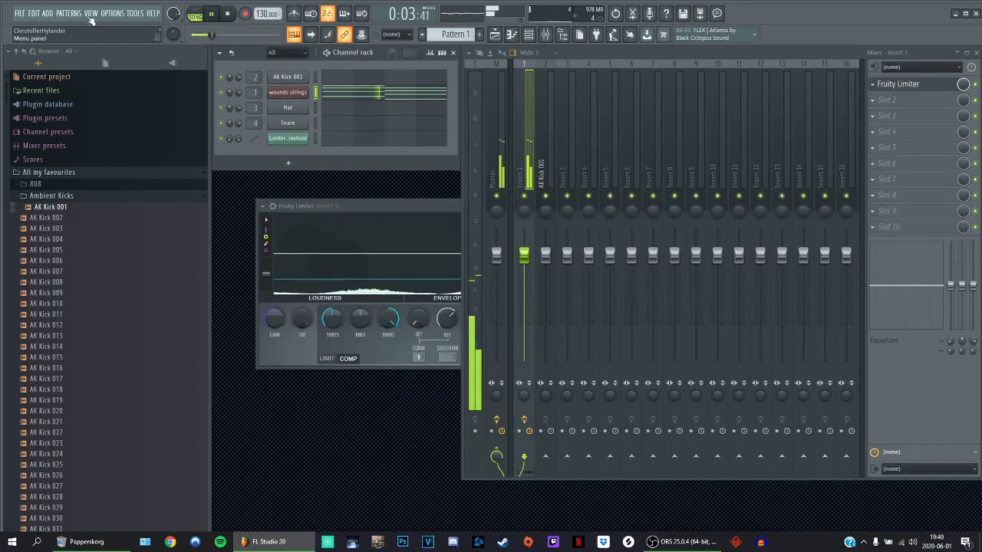
pyautogui.click(90, 14)
pyautogui.click(107, 34)
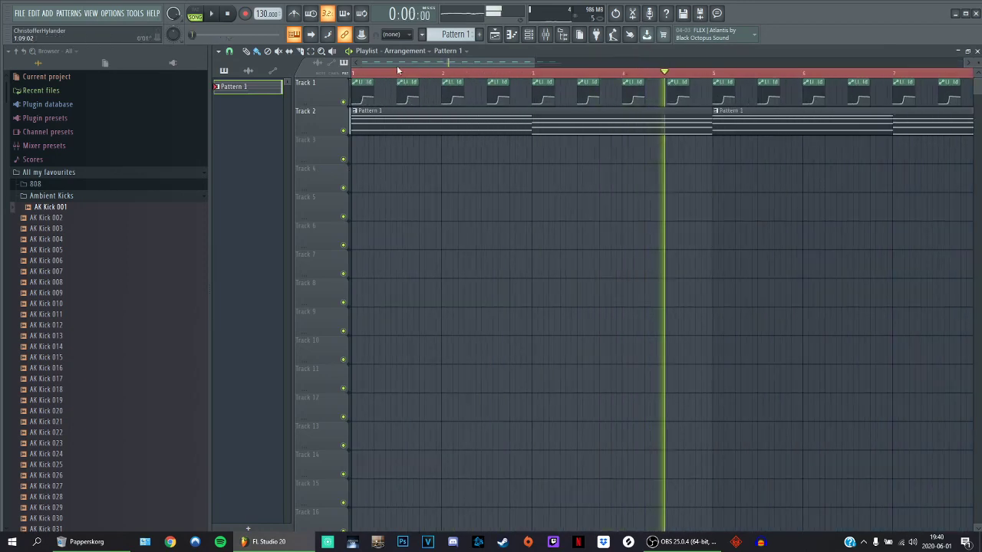
pyautogui.press('space')
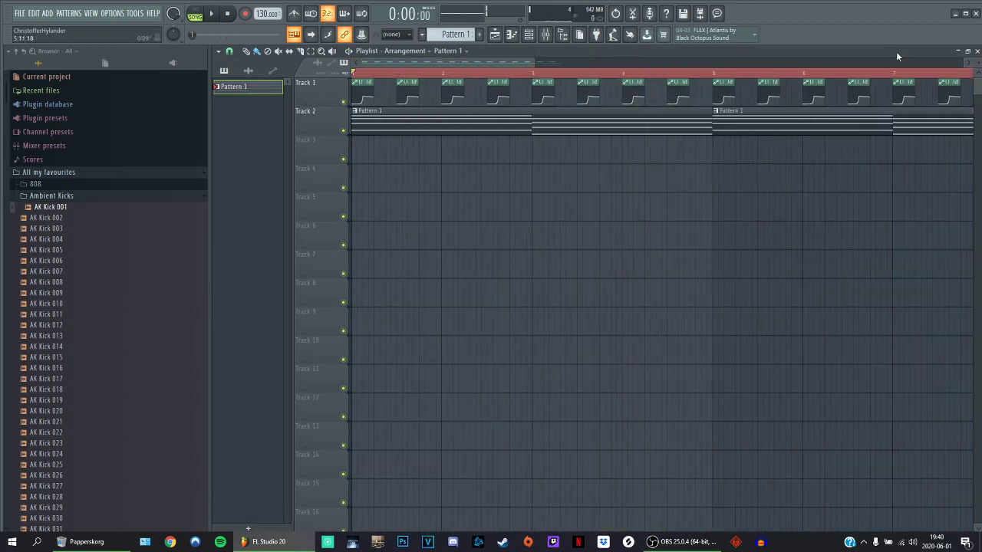
pyautogui.click(977, 52)
# - Enter half-bar C5 notes for AK Kick 001 at bars 1 and 2 and duplicate them to bars 3 and 4
pyautogui.click(288, 81)
pyautogui.click(289, 81)
pyautogui.press('F7')
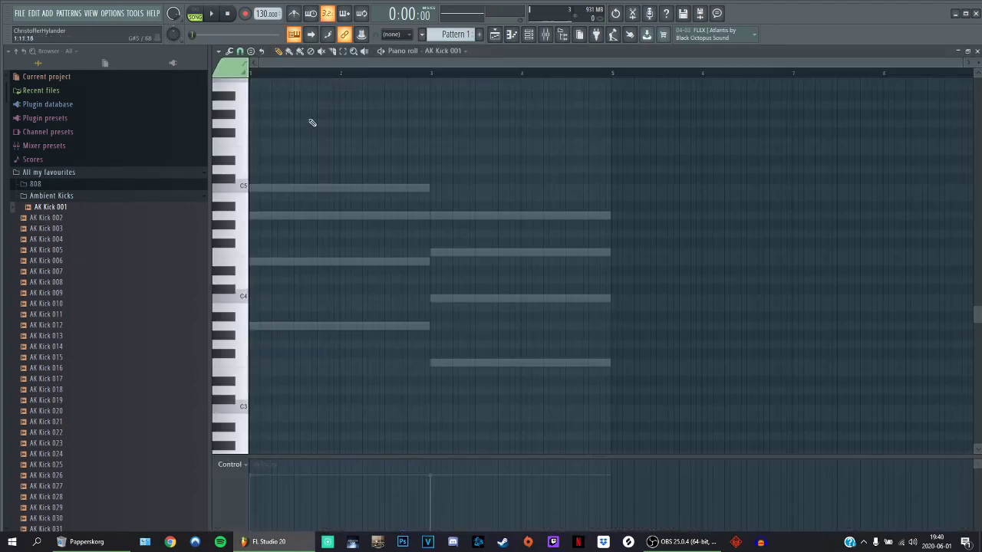
pyautogui.click(240, 185)
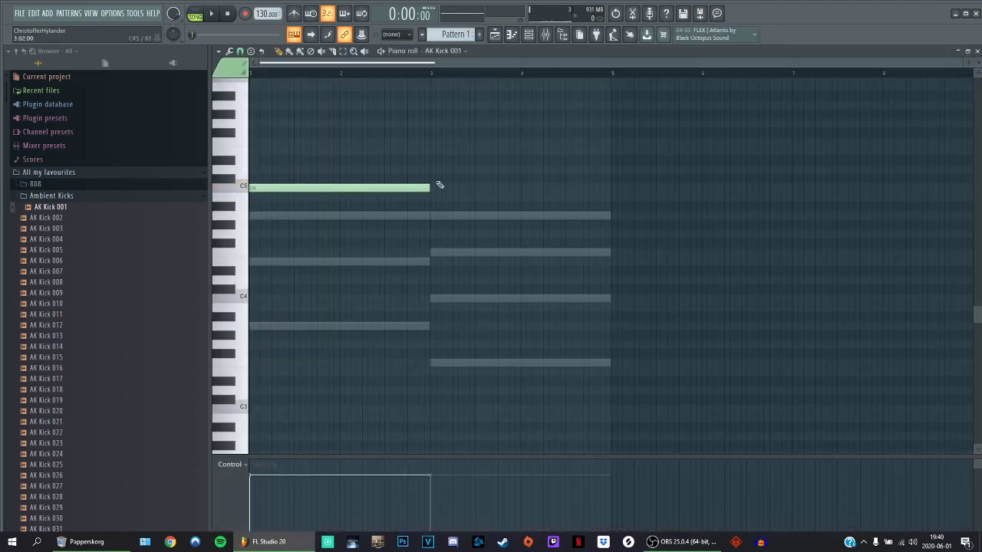
pyautogui.moveTo(406, 192); pyautogui.dragTo(288, 212)
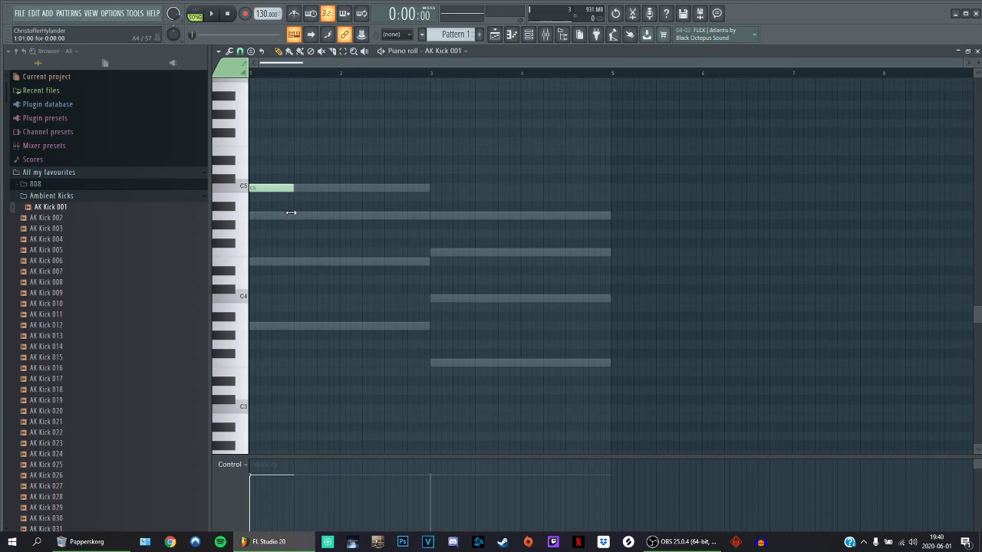
pyautogui.click(340, 188)
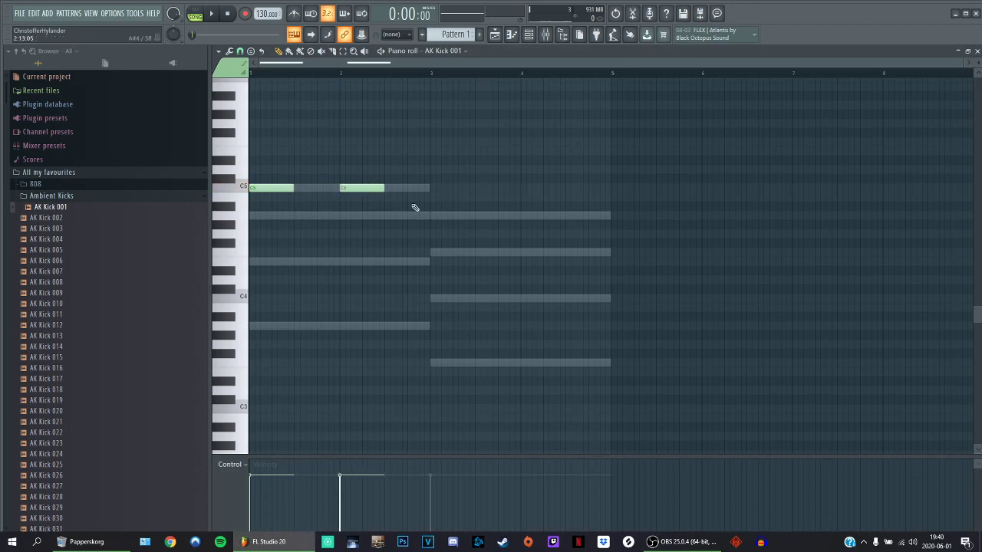
pyautogui.hotkey('ctrl', 'a')
pyautogui.hotkey('ctrl', 'b')
# - Play the kick with the strings and check its timing against the threshold automation clips in the playlist
pyautogui.press('space')
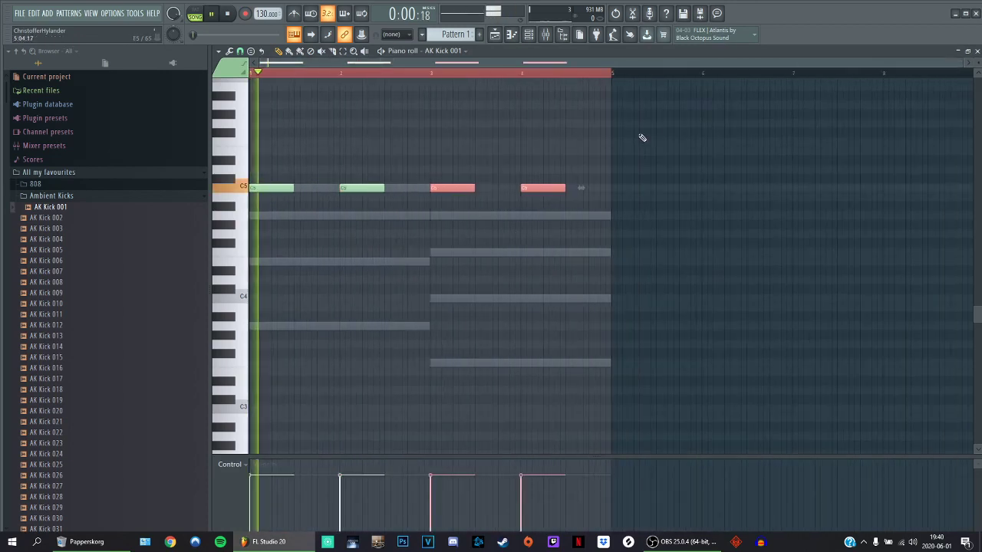
pyautogui.keyDown('ctrl'); pyautogui.click(667, 124); pyautogui.keyUp('ctrl')
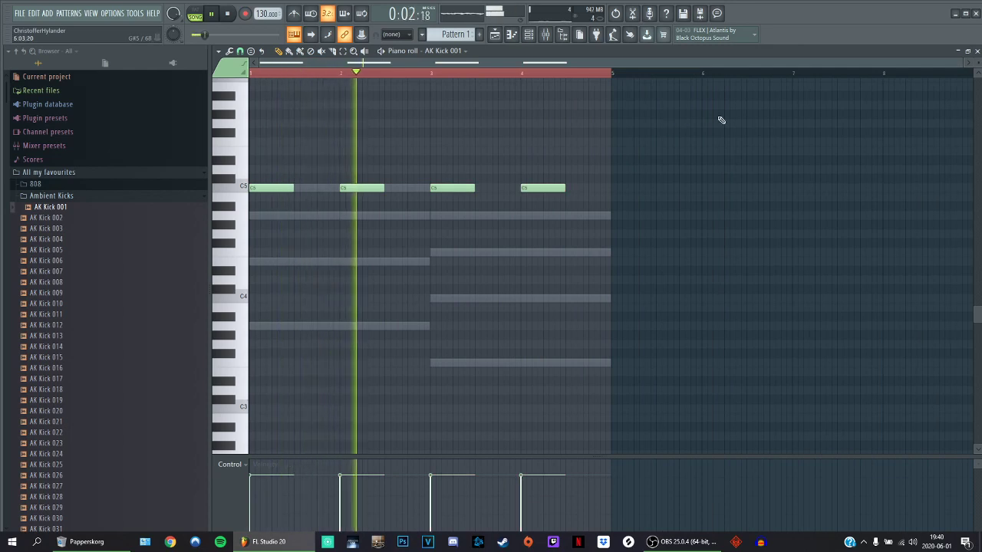
pyautogui.click(978, 51)
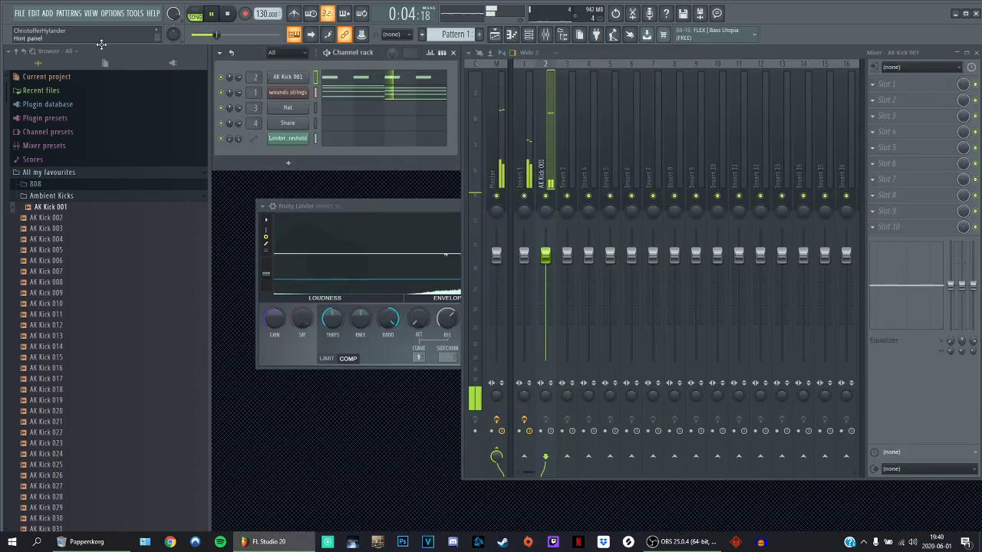
pyautogui.click(91, 13)
pyautogui.click(108, 33)
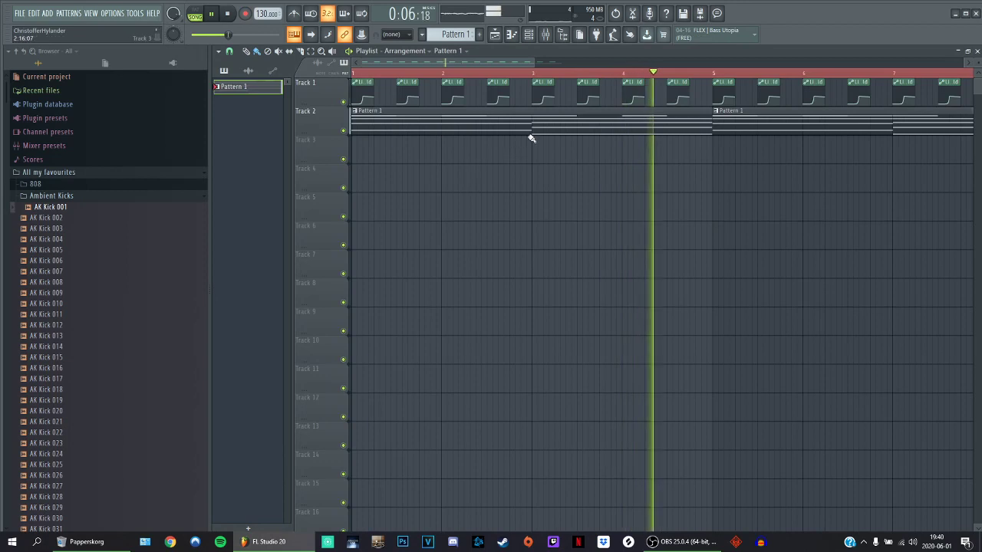
pyautogui.press('space')
pyautogui.scroll(2, 388, 106)
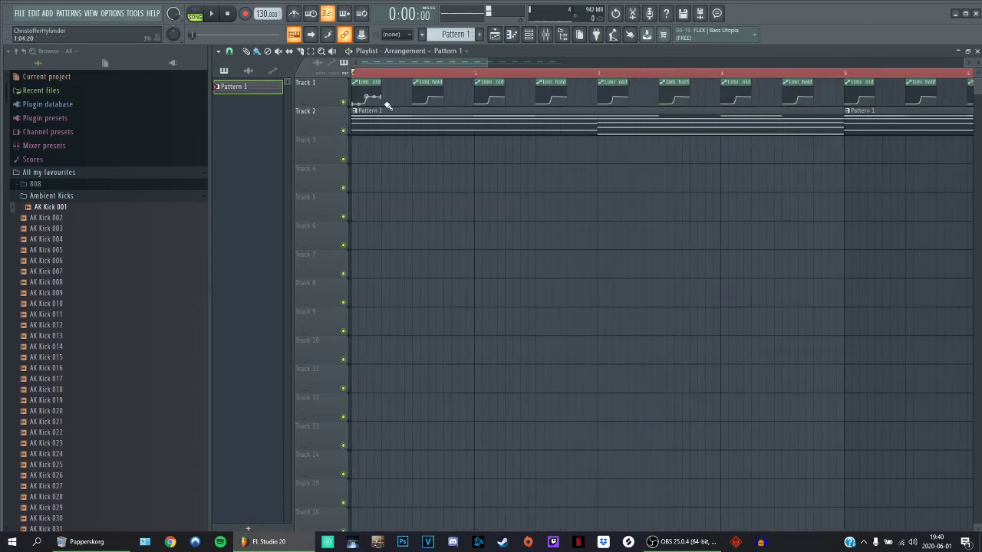
# - Copy the four AK Kick 001 notes half a bar later so the kick hits twice per bar
pyautogui.click(977, 52)
pyautogui.click(358, 80)
pyautogui.scroll(2, 330, 213)
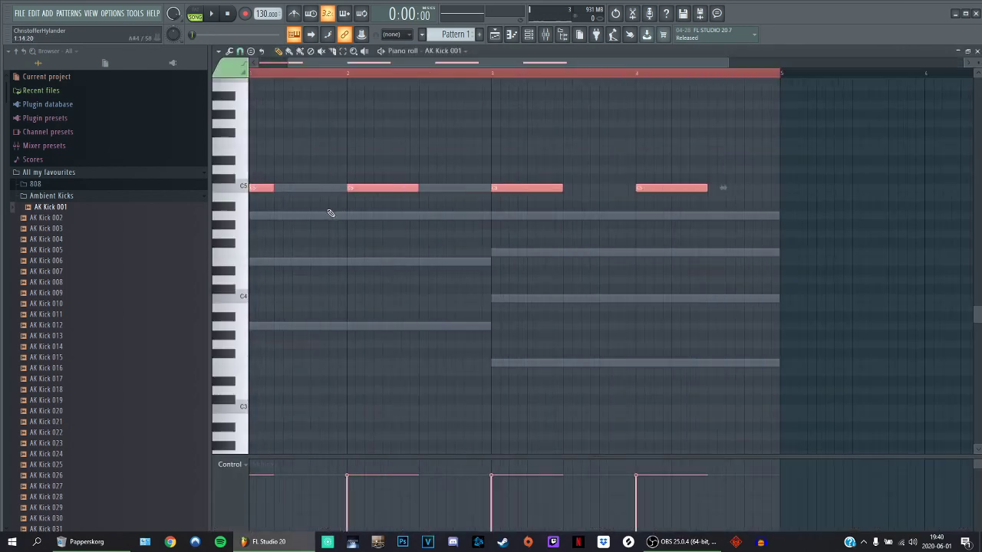
pyautogui.moveTo(272, 186); pyautogui.dragTo(330, 185)
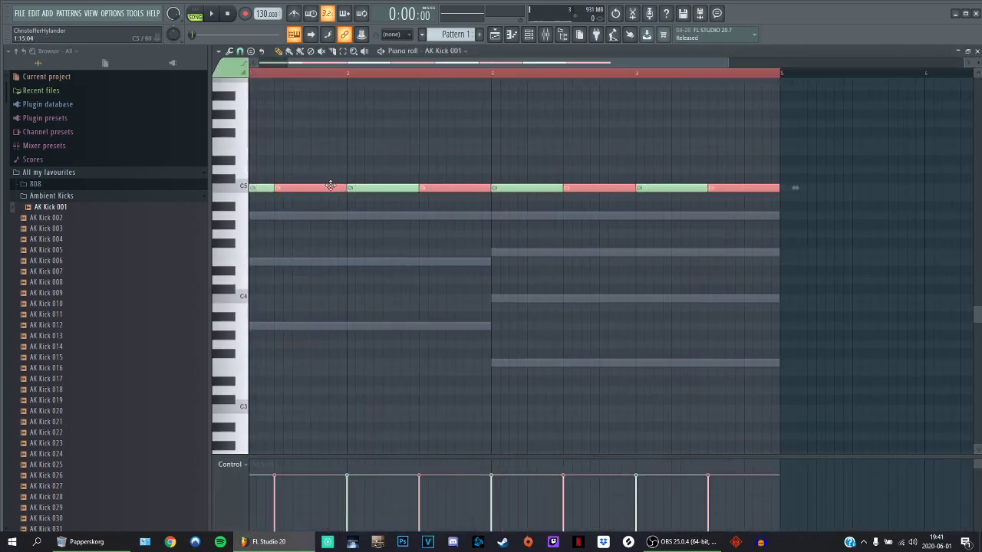
pyautogui.click(977, 50)
# - Copy the threshold automation clips on Track 1 one beat later to fill the gaps, and preview the playback
pyautogui.click(91, 13)
pyautogui.click(101, 38)
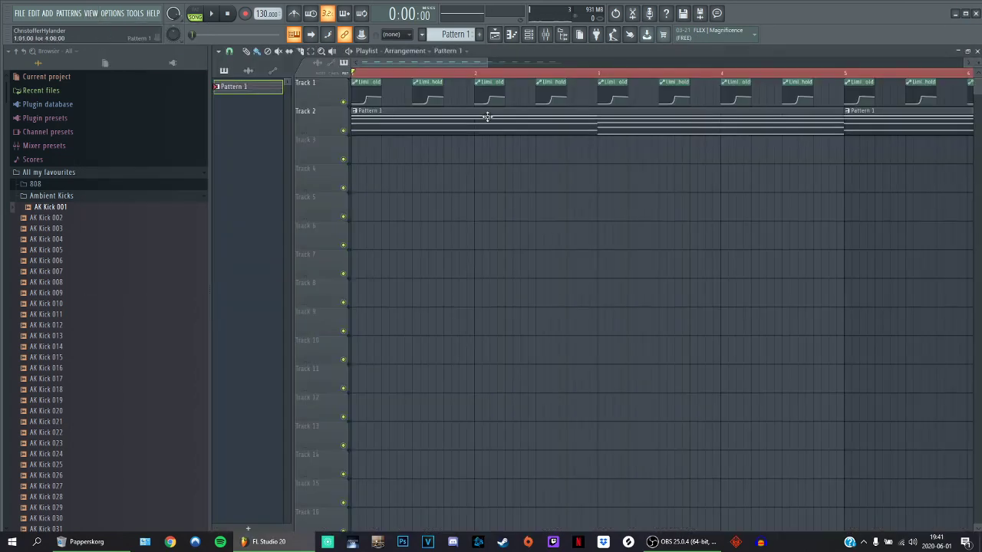
pyautogui.moveTo(902, 93); pyautogui.dragTo(251, 70)
pyautogui.scroll(4, 327, 224)
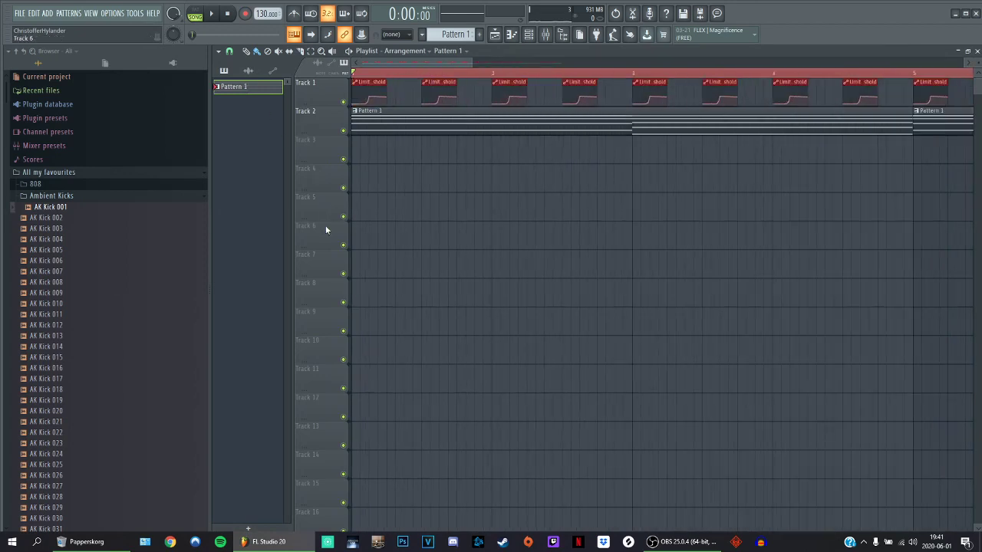
pyautogui.moveTo(394, 93); pyautogui.dragTo(456, 87)
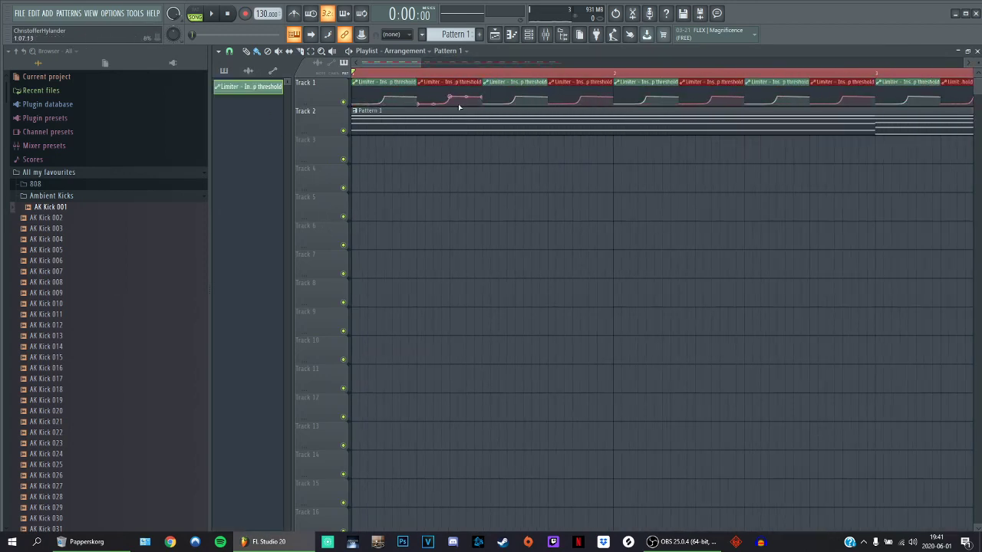
pyautogui.keyDown('ctrl'); pyautogui.click(478, 204); pyautogui.keyUp('ctrl')
pyautogui.press('space')
pyautogui.press('space')
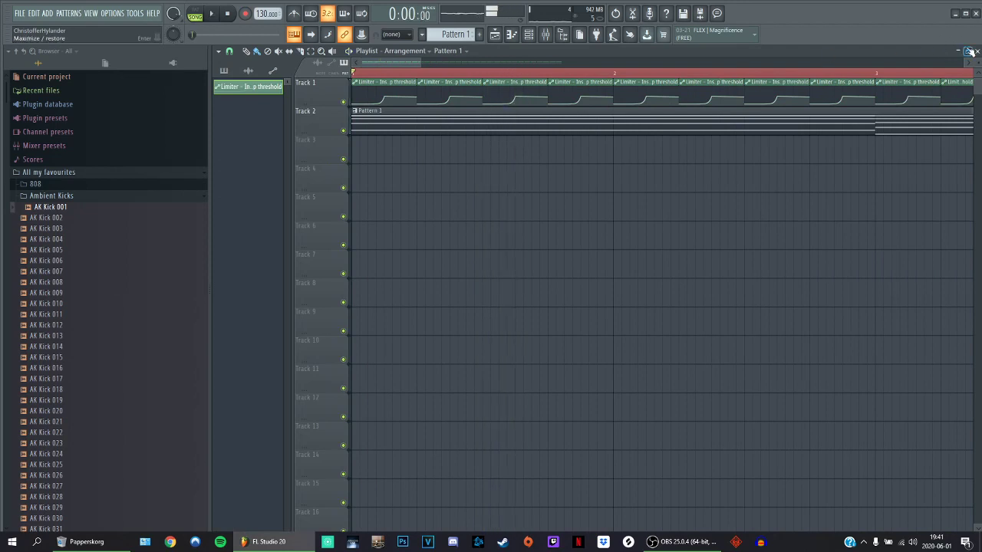
# - Audition the arrangement with the AK Kick 001 channel temporarily muted
pyautogui.click(977, 51)
pyautogui.click(278, 79)
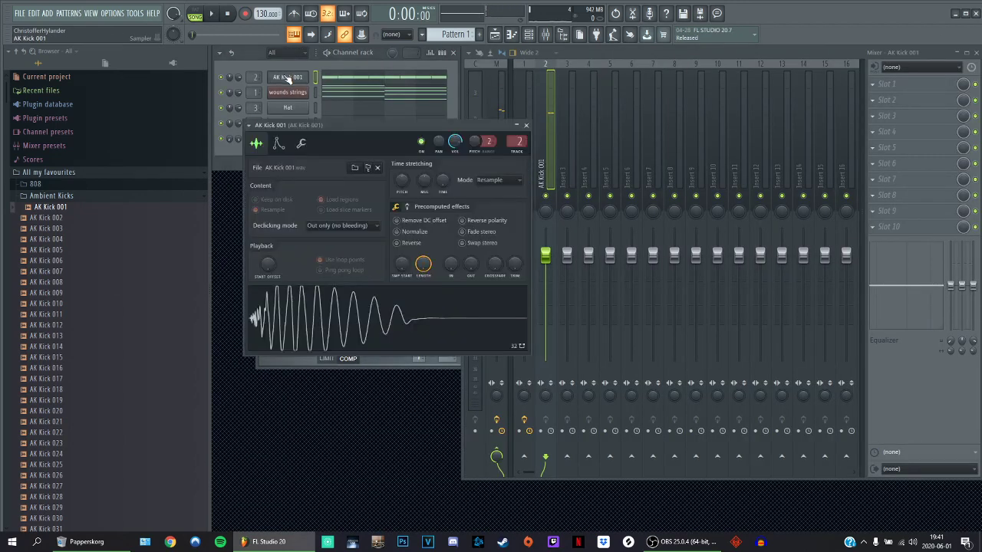
pyautogui.click(278, 80)
pyautogui.click(222, 77)
pyautogui.press('space')
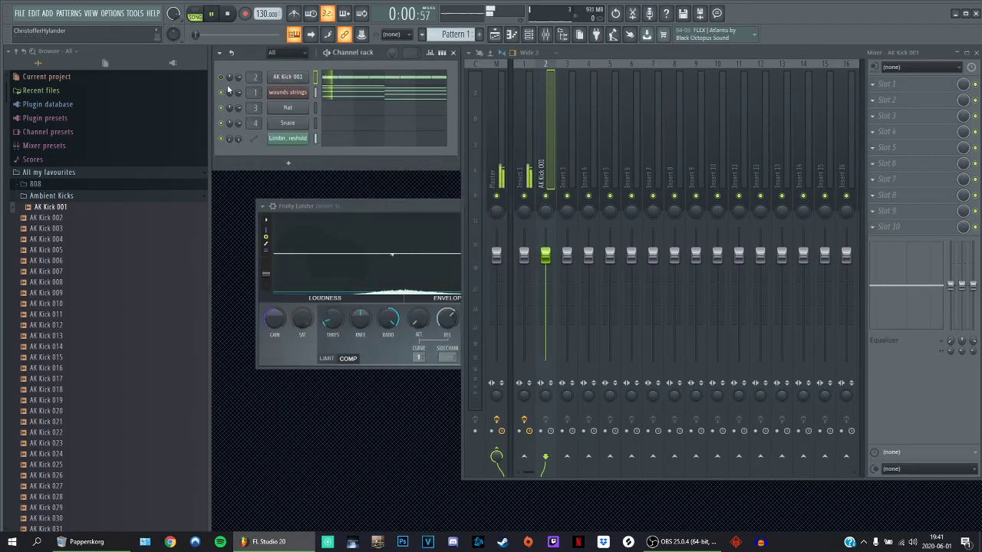
pyautogui.press('space')
pyautogui.click(222, 77)
# - Copy all AK Kick 001 notes a quarter bar later so the kick hits on every beat
pyautogui.click(340, 83)
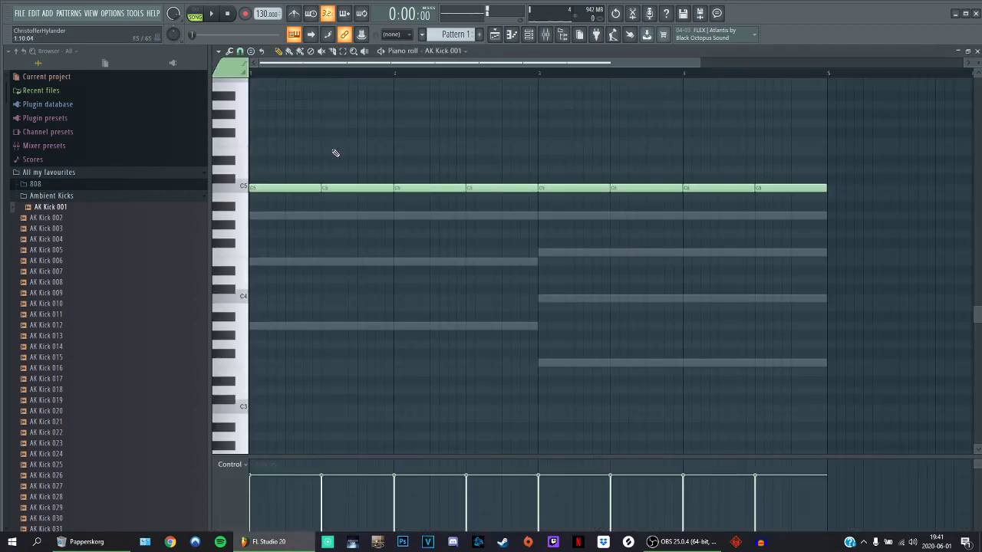
pyautogui.hotkey('ctrl', 'a')
pyautogui.moveTo(316, 189)
pyautogui.mouseDown()
pyautogui.moveTo(277, 190)
pyautogui.moveTo(301, 191)
pyautogui.mouseUp()
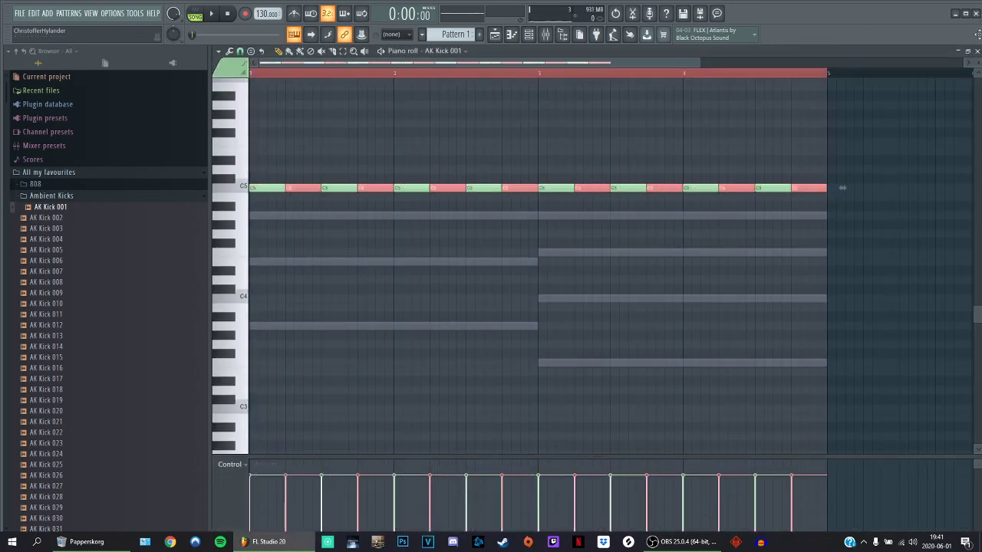
# - Close the kick's piano roll and switch the sample browser from the Ambient Kicks folder to the Lofi folder
pyautogui.click(978, 51)
pyautogui.hotkey('ctrl', 's')
pyautogui.click(303, 243)
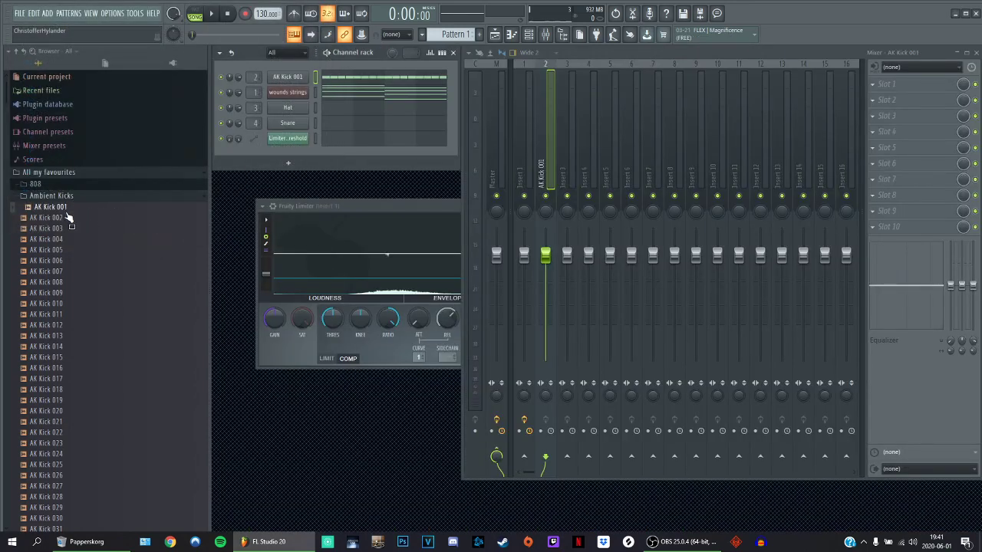
pyautogui.click(52, 197)
pyautogui.scroll(-4, 69, 190)
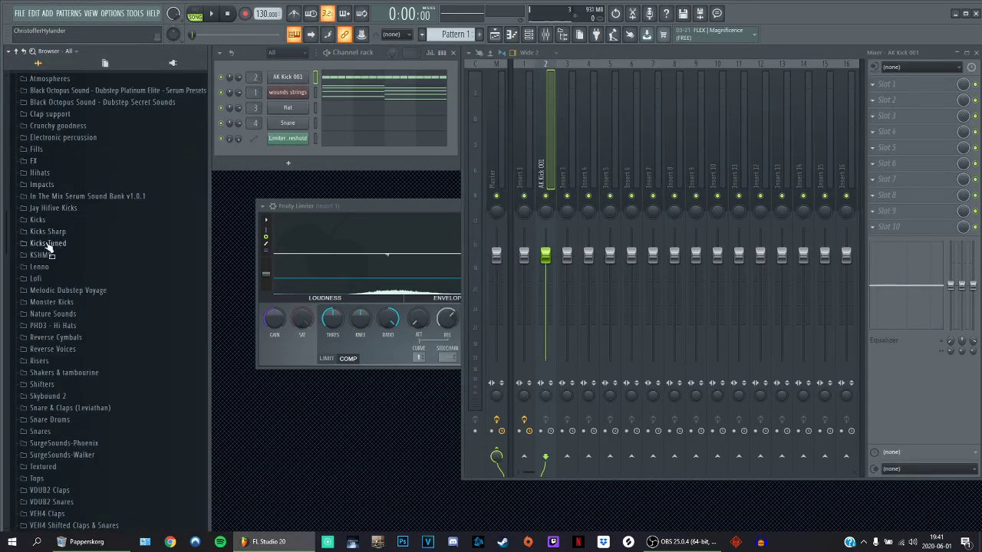
pyautogui.scroll(-3, 54, 252)
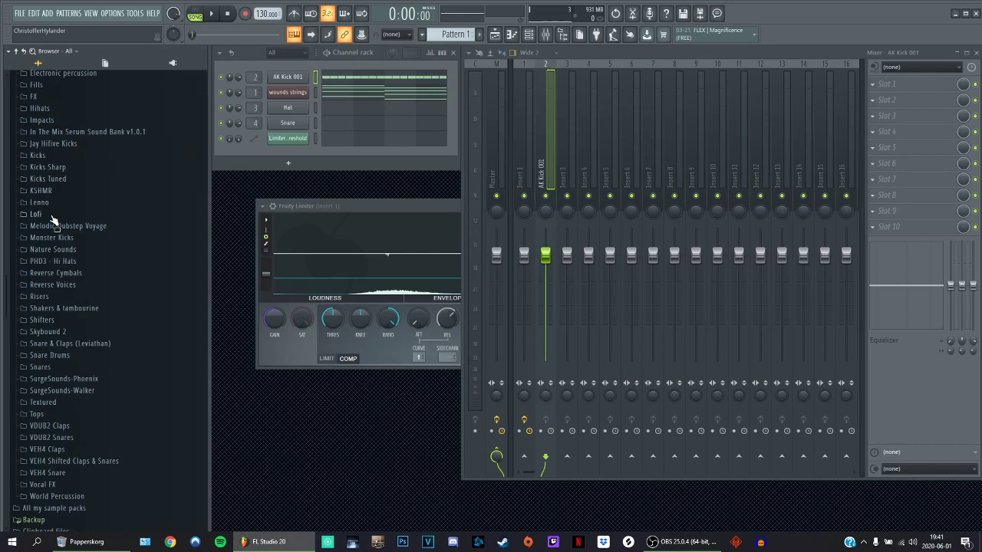
pyautogui.click(55, 210)
# - Audition samples in the Lofi folder, including AVB_Kick_07, AVB_Snare_09, AVB_Shimmy_Kick and Chant8
pyautogui.click(67, 257)
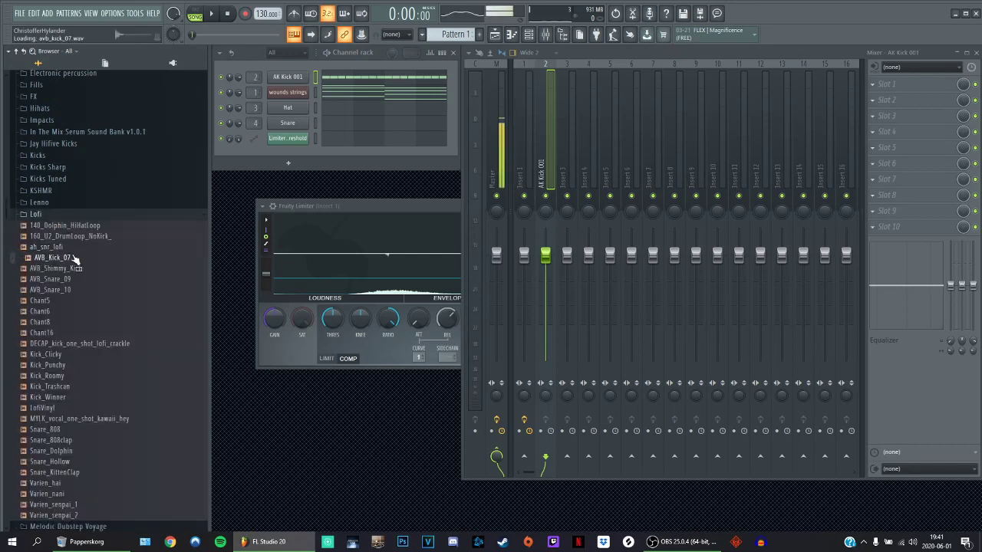
pyautogui.click(70, 279)
pyautogui.click(65, 268)
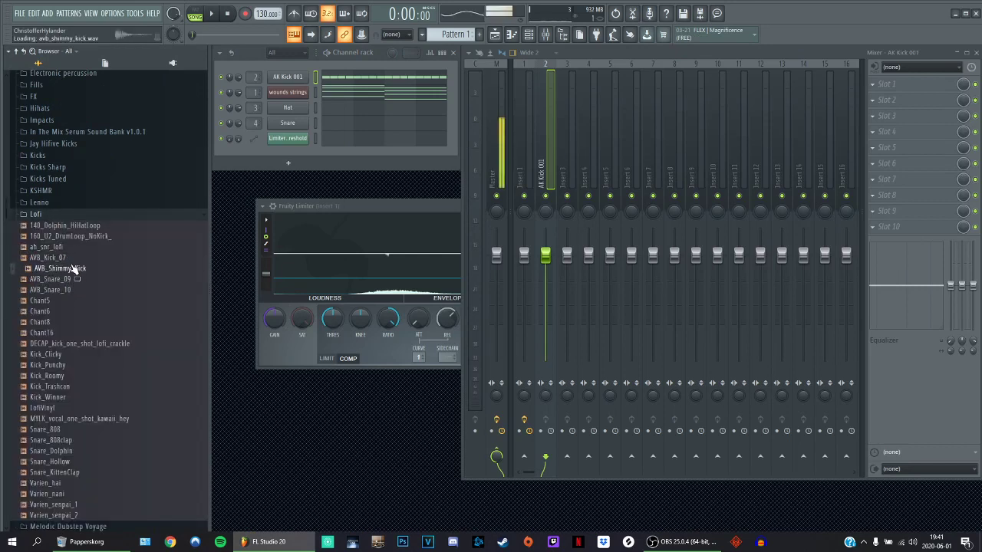
pyautogui.click(71, 236)
pyautogui.click(70, 323)
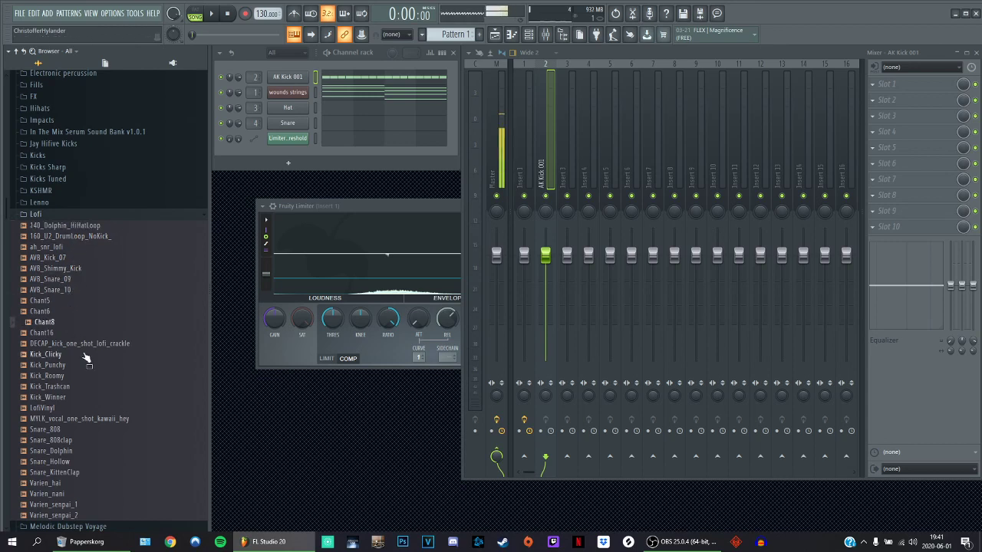
# - Replace the AK Kick 001 sample with DECAP_kick_one_shot_lofi_crackle, preview it, and collapse the Lofi folder
pyautogui.click(89, 346)
pyautogui.moveTo(89, 345); pyautogui.dragTo(298, 81)
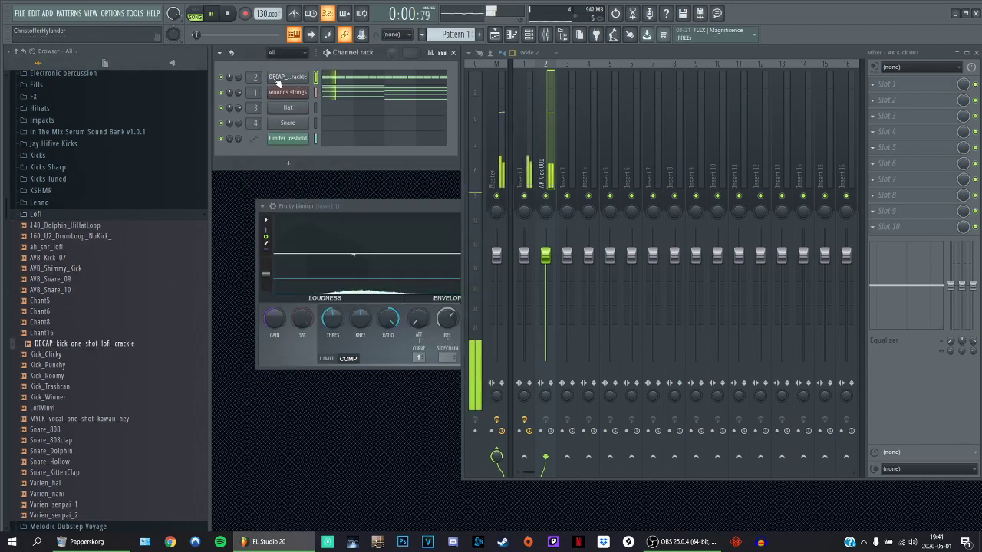
pyautogui.click(82, 214)
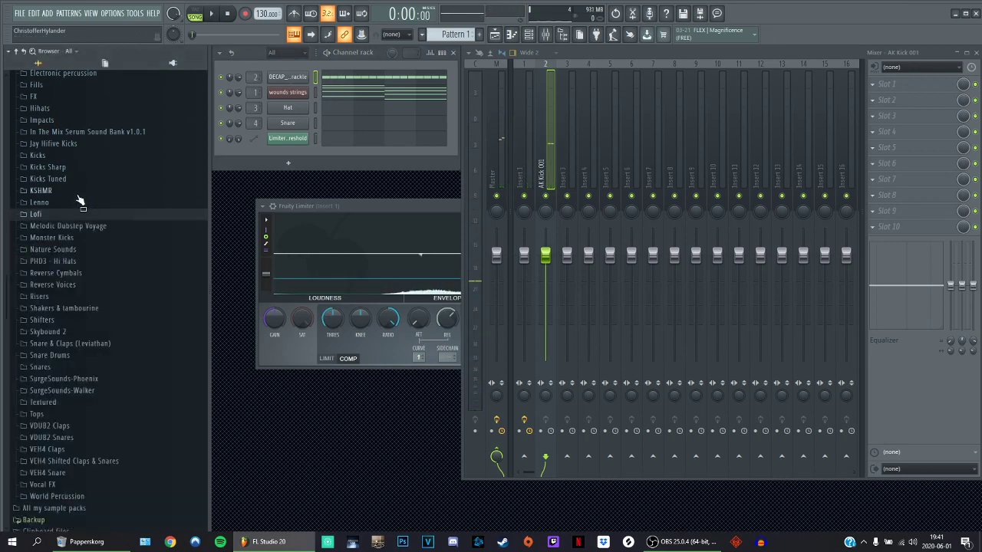
# - Replace the kick channel's sample with 01_KICK_1 from the Kicks folder
pyautogui.scroll(3, 65, 211)
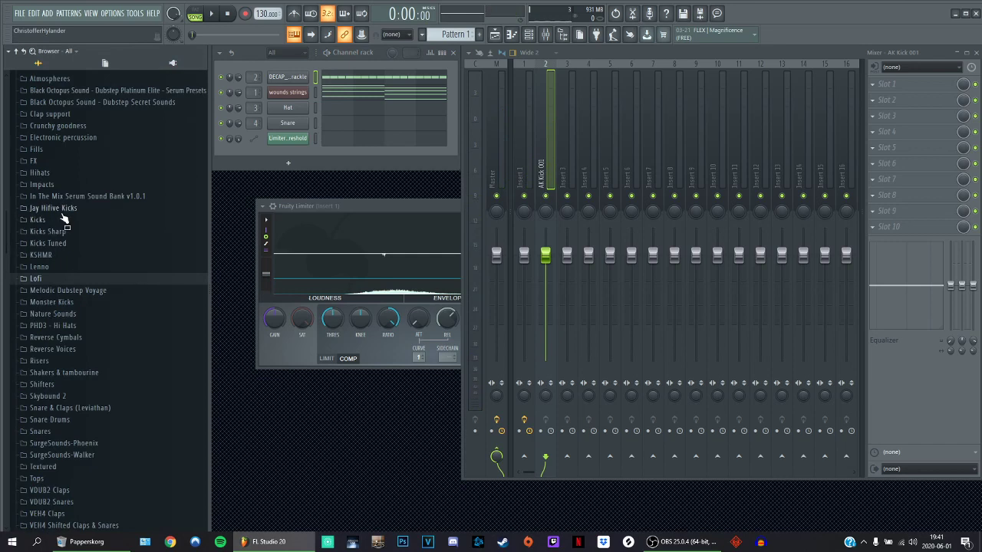
pyautogui.click(65, 219)
pyautogui.moveTo(73, 233); pyautogui.dragTo(292, 77)
# - Show the playlist and play the arrangement to hear the new kick against the strings
pyautogui.click(91, 13)
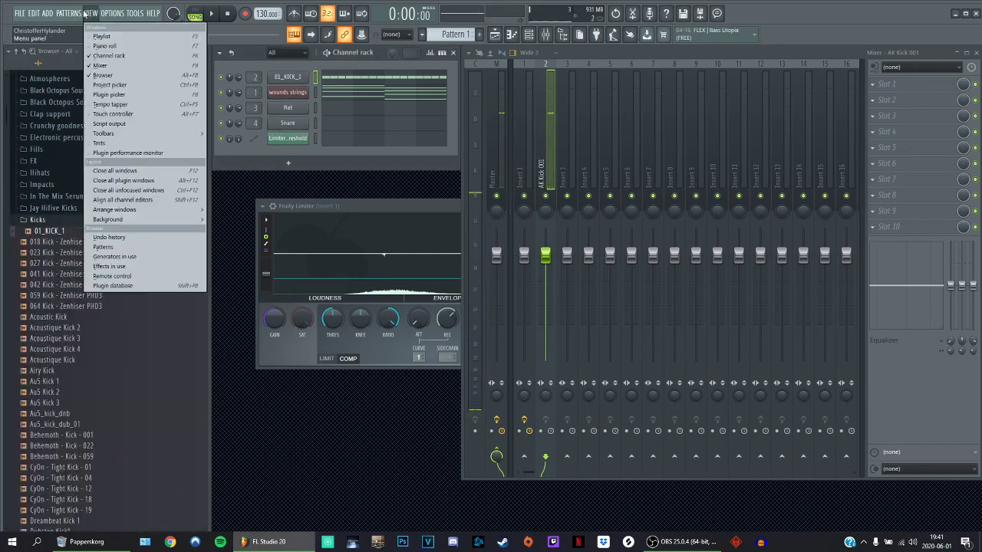
pyautogui.click(98, 31)
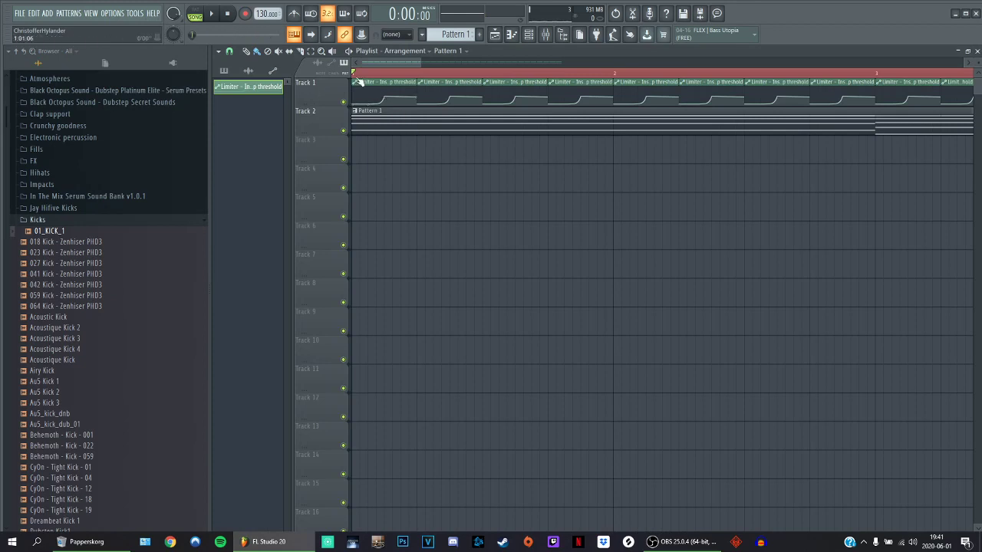
pyautogui.press('space')
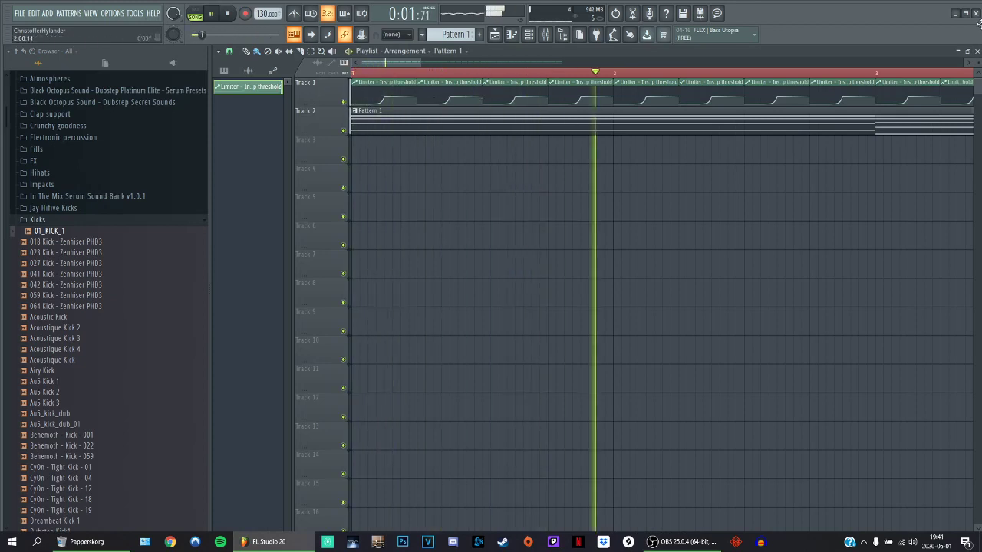
pyautogui.click(977, 51)
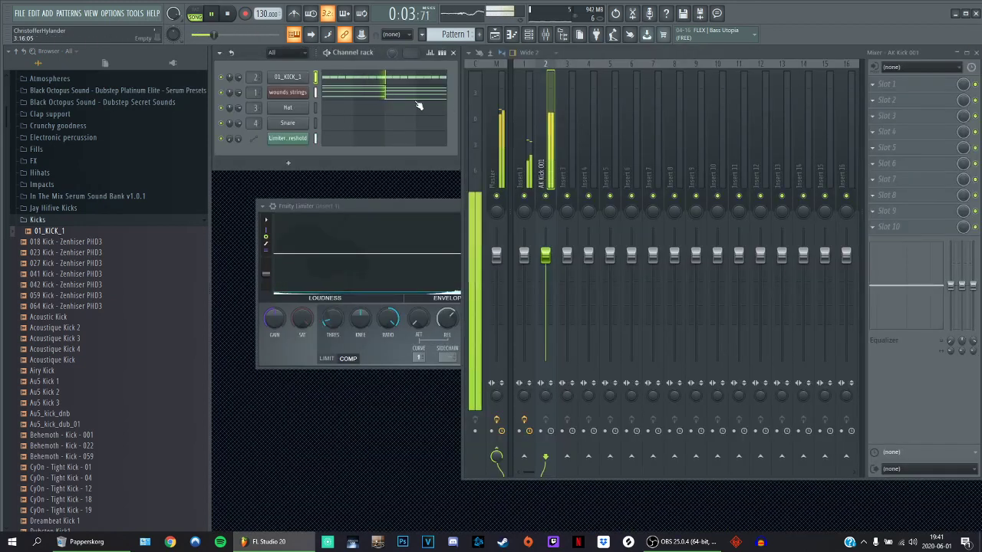
# - Set the amp envelope attack on layer B of the wounds strings Omnisphere instrument to 0.000 sec
pyautogui.click(299, 94)
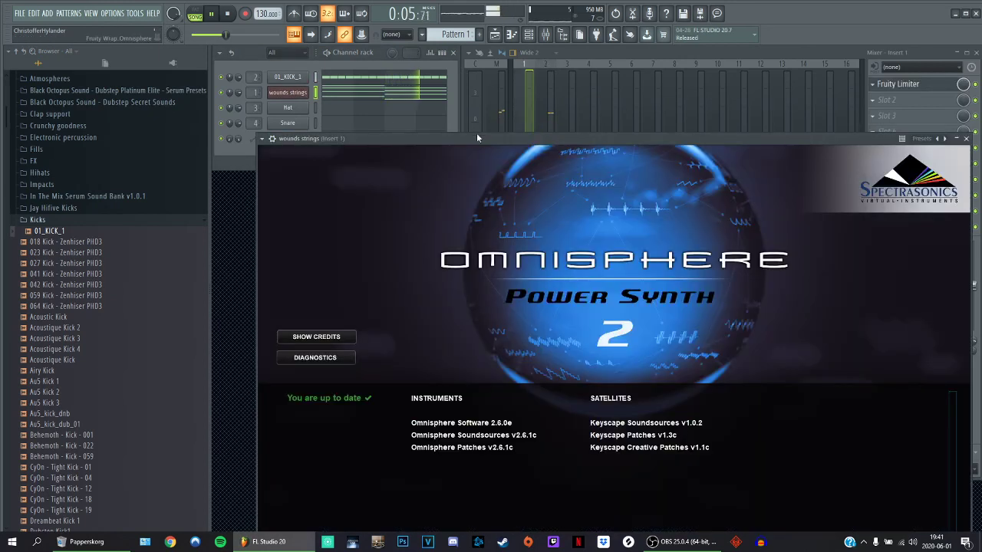
pyautogui.moveTo(489, 141); pyautogui.dragTo(439, 95)
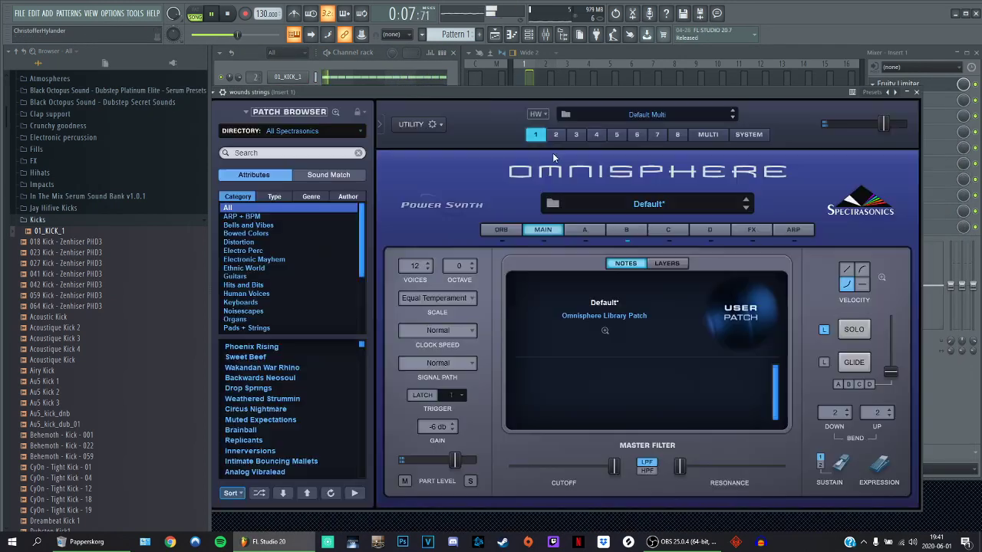
pyautogui.press('space')
pyautogui.click(625, 230)
pyautogui.moveTo(746, 425); pyautogui.dragTo(760, 504)
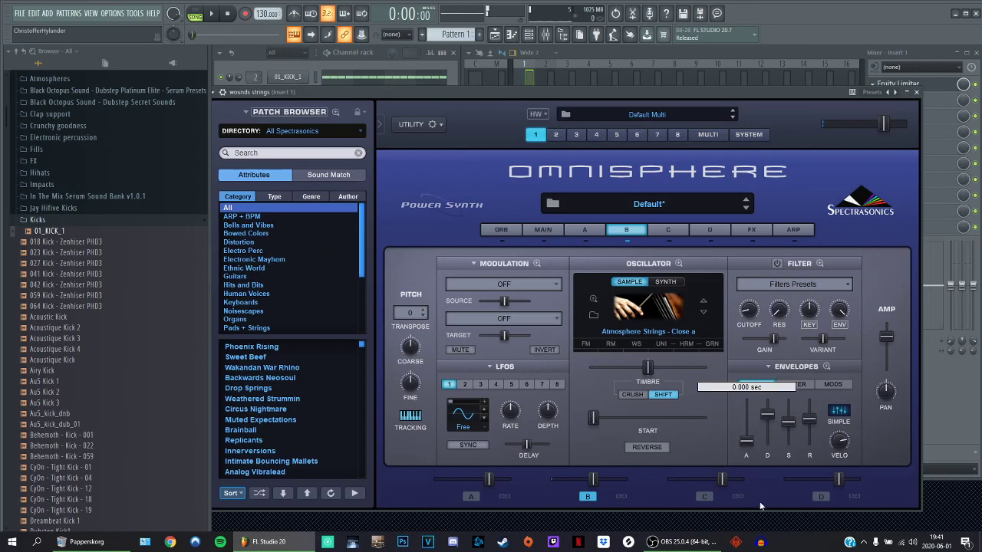
pyautogui.click(945, 506)
# - Preview the strings with the shortened attack and close the Omnisphere window
pyautogui.press('space')
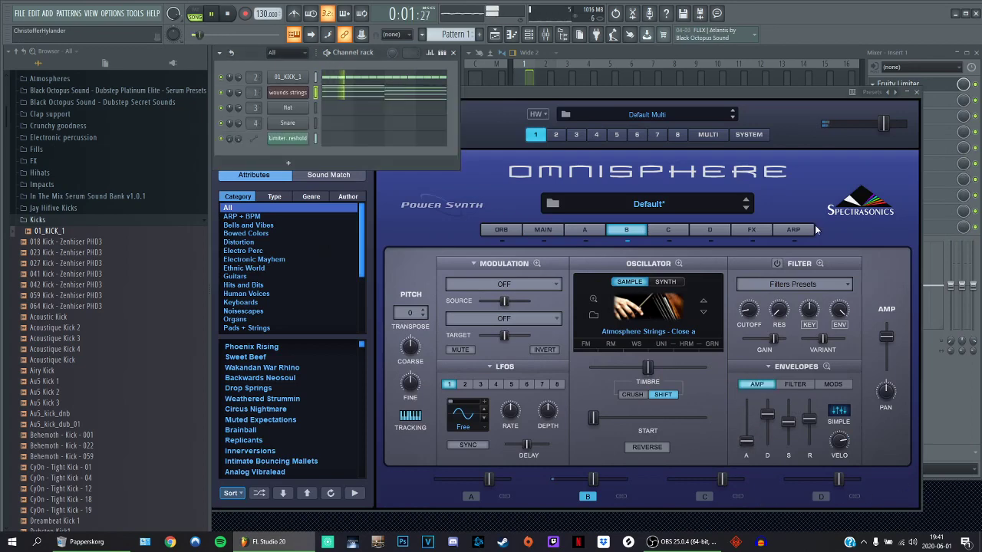
pyautogui.click(917, 93)
pyautogui.press('space')
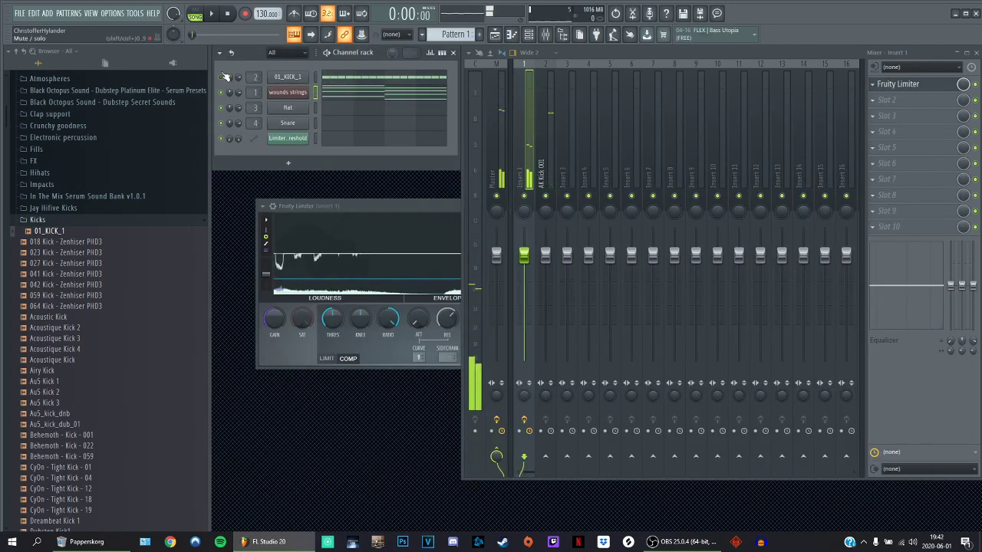
# - Mute the 01_KICK_1 channel and play the ducked strings alone with the Insert 1 Fruity Limiter open
pyautogui.press('space')
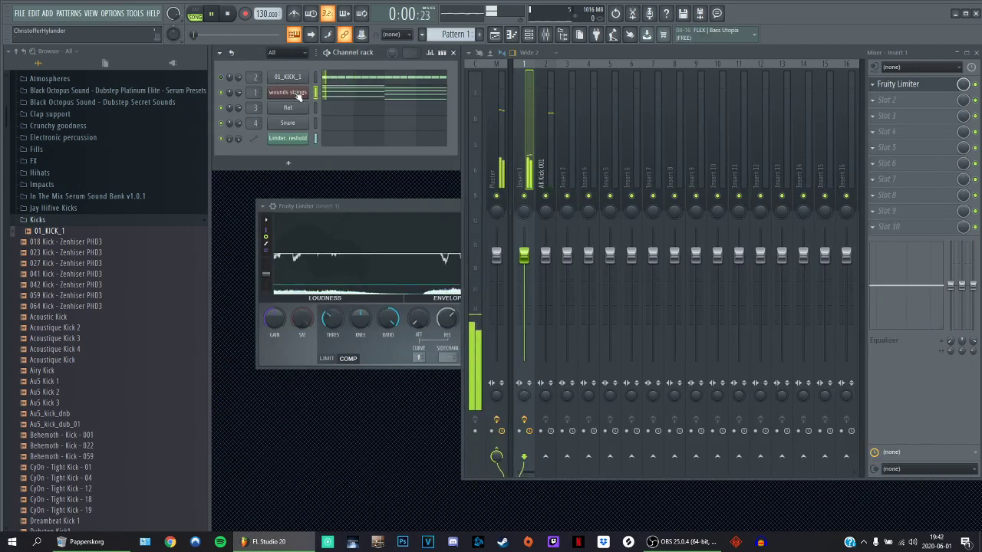
pyautogui.click(894, 87)
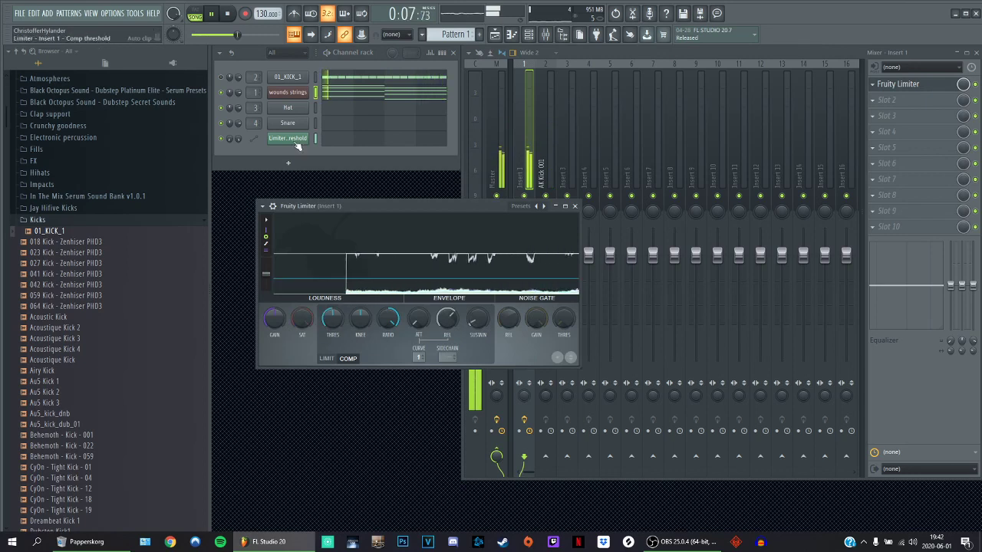
pyautogui.press('space')
pyautogui.click(91, 13)
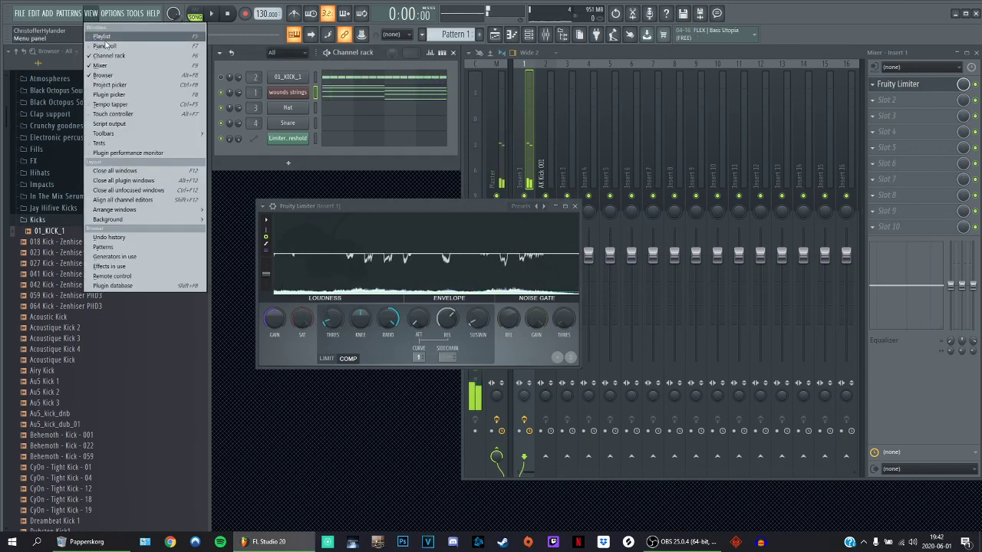
pyautogui.click(106, 46)
pyautogui.scroll(4, 341, 115)
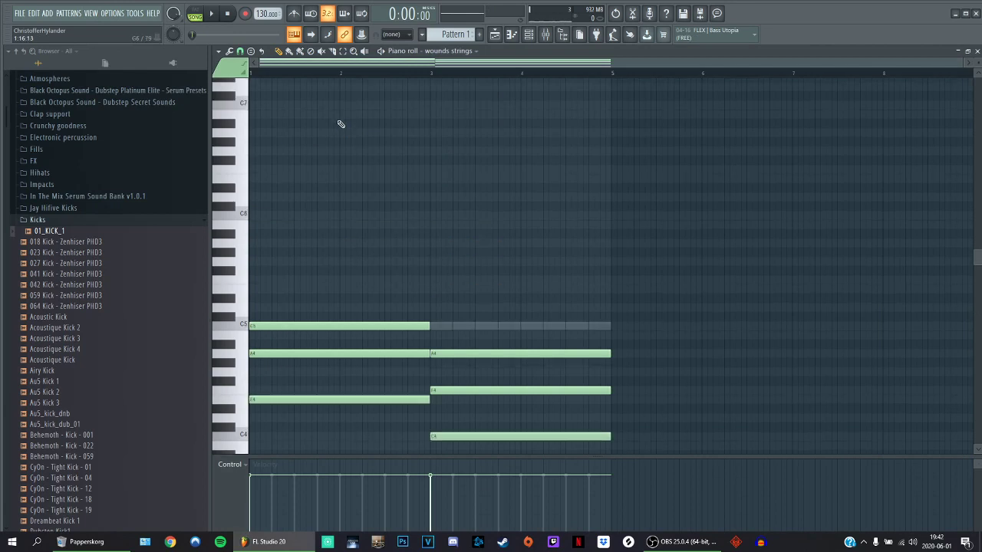
pyautogui.scroll(-3, 340, 130)
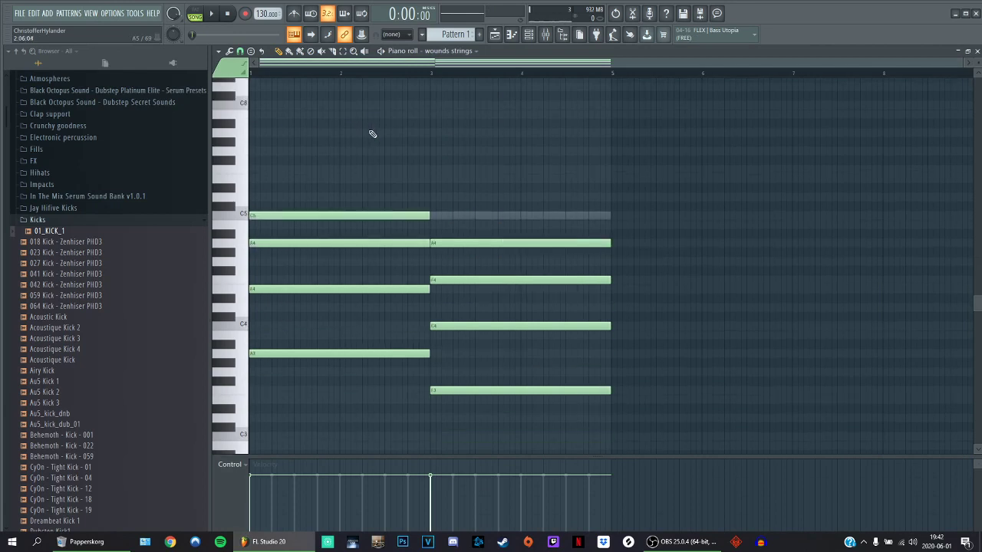
# - Delete the Track 1 threshold automation clips on beats 2 and 4 of bar 1 and beat 2 of bar 2
pyautogui.click(90, 13)
pyautogui.click(102, 39)
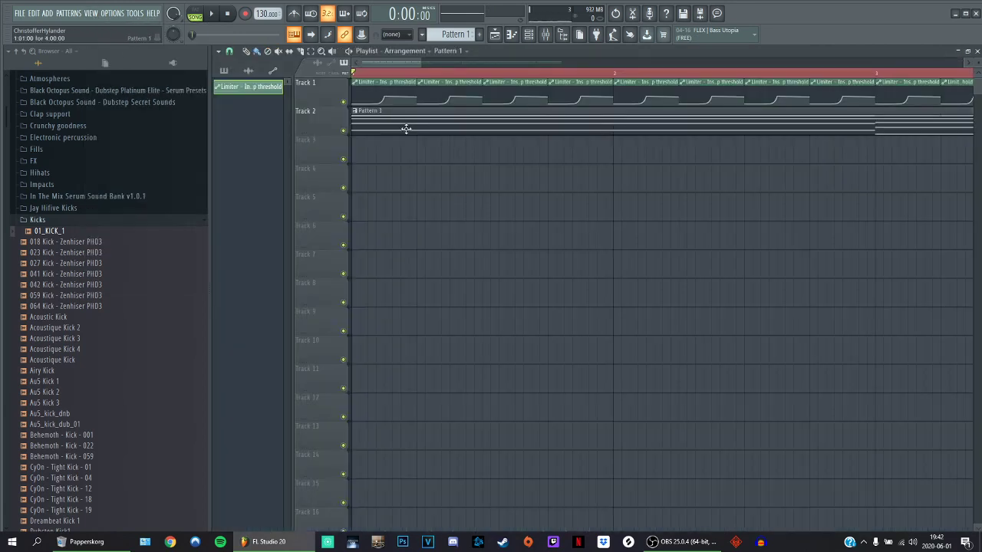
pyautogui.scroll(-2, 398, 160)
pyautogui.press('space')
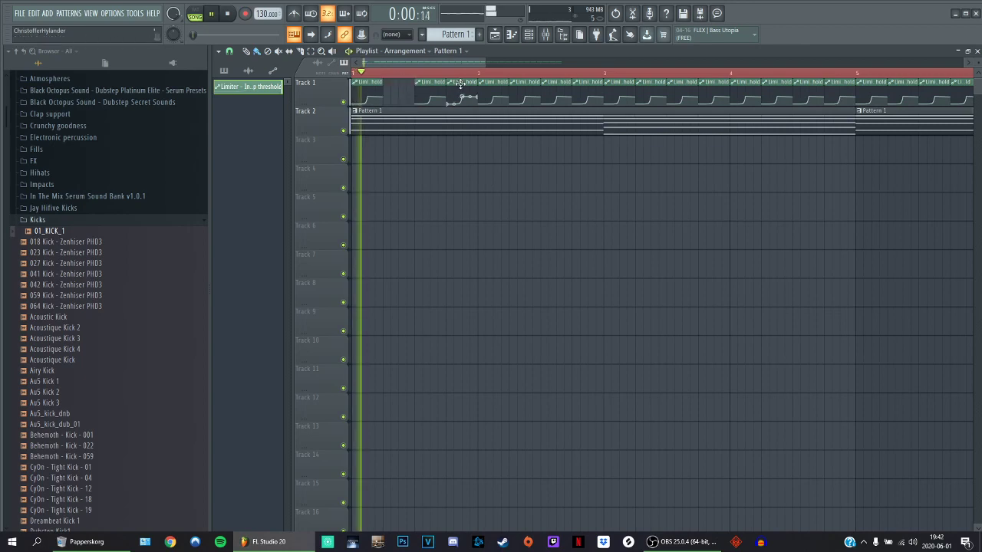
pyautogui.press('space')
pyautogui.rightClick(463, 86)
pyautogui.rightClick(527, 88)
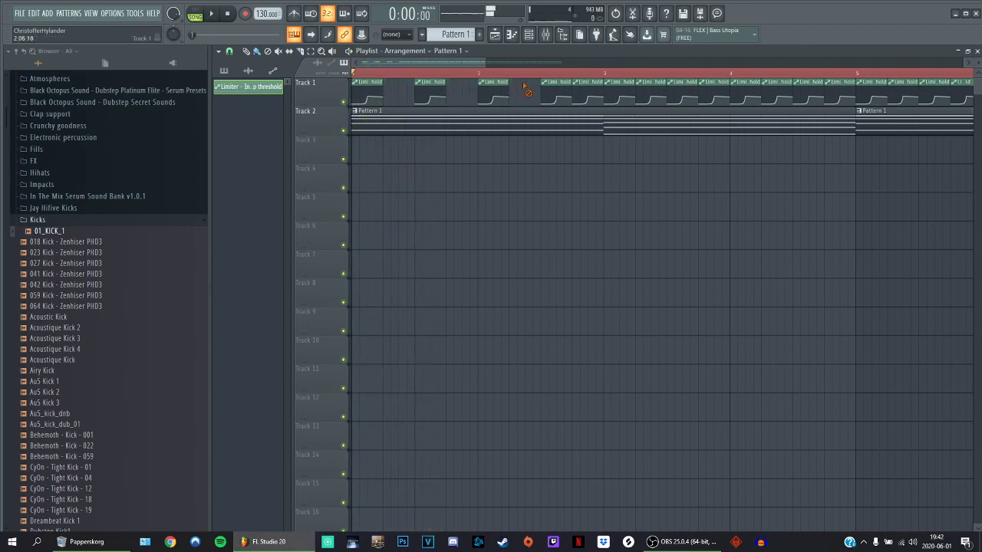
pyautogui.click(366, 83)
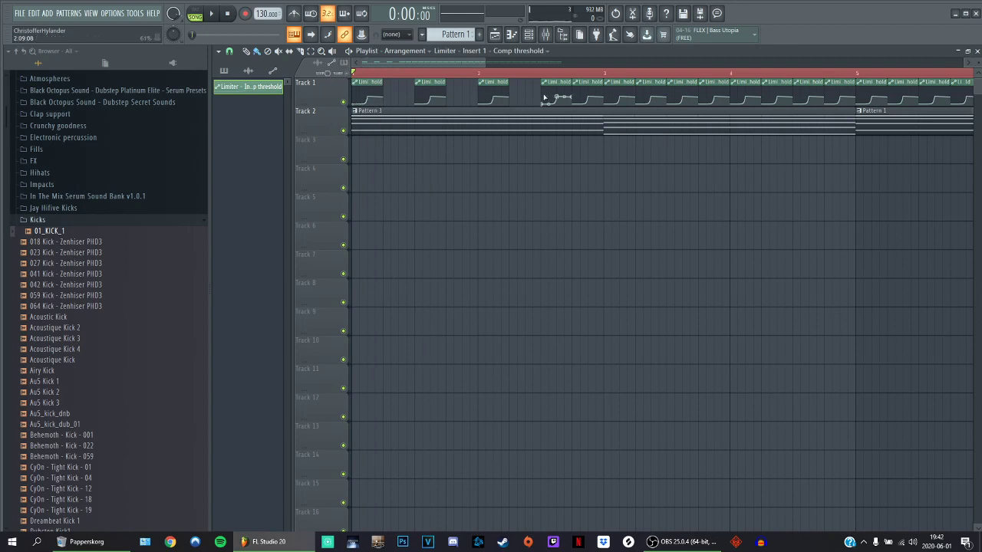
# - Close the playlist and delete all 01_KICK_1 notes in the channel's piano roll
pyautogui.click(977, 51)
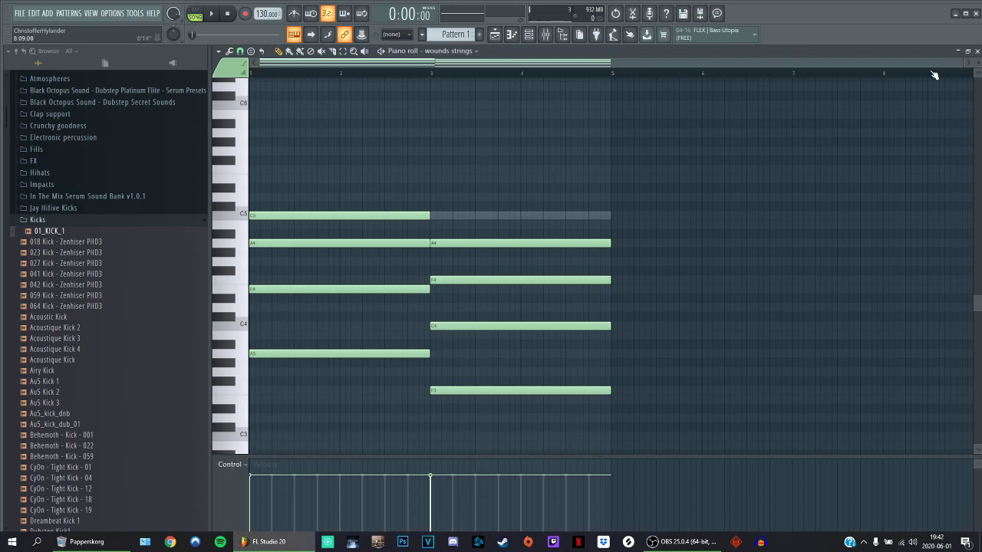
pyautogui.click(978, 52)
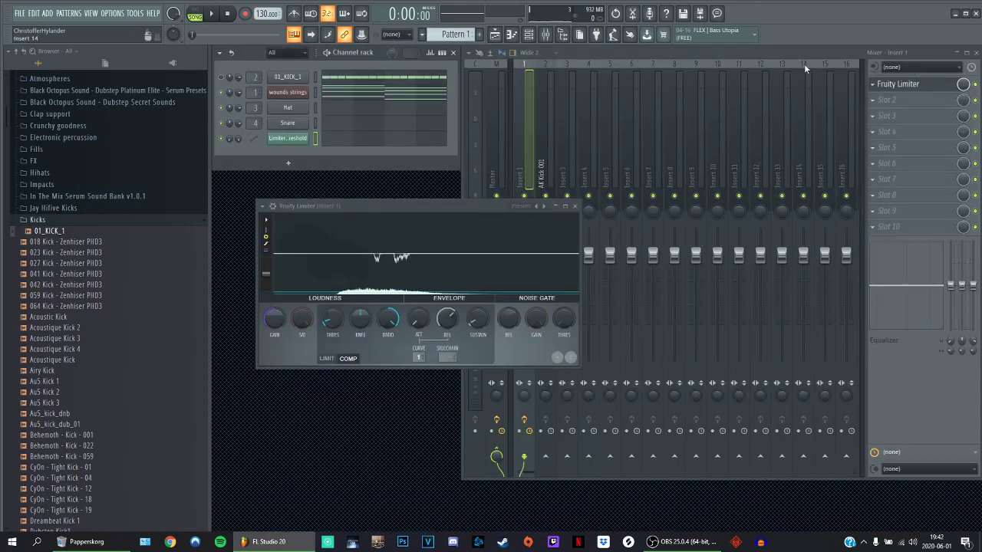
pyautogui.click(338, 81)
pyautogui.hotkey('ctrl', 'a')
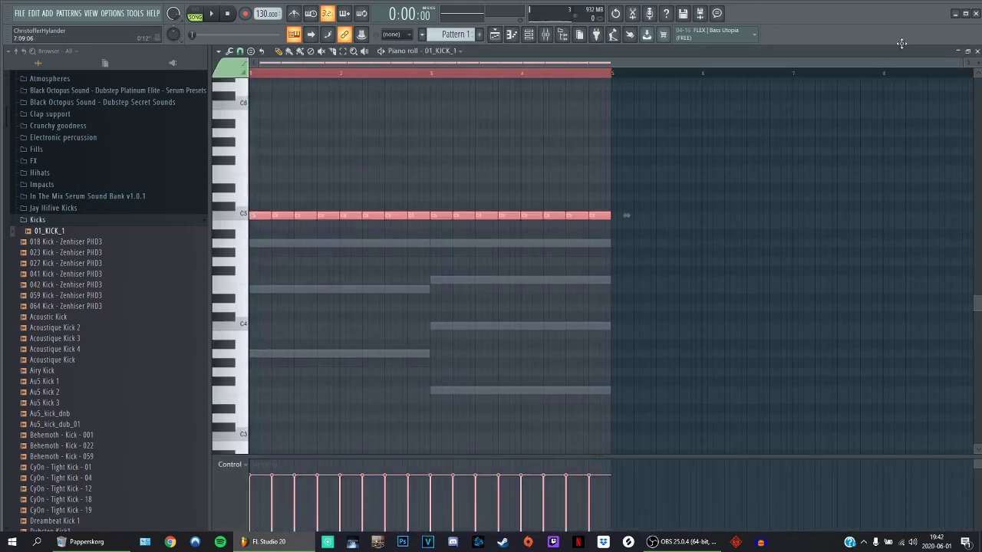
pyautogui.click(978, 52)
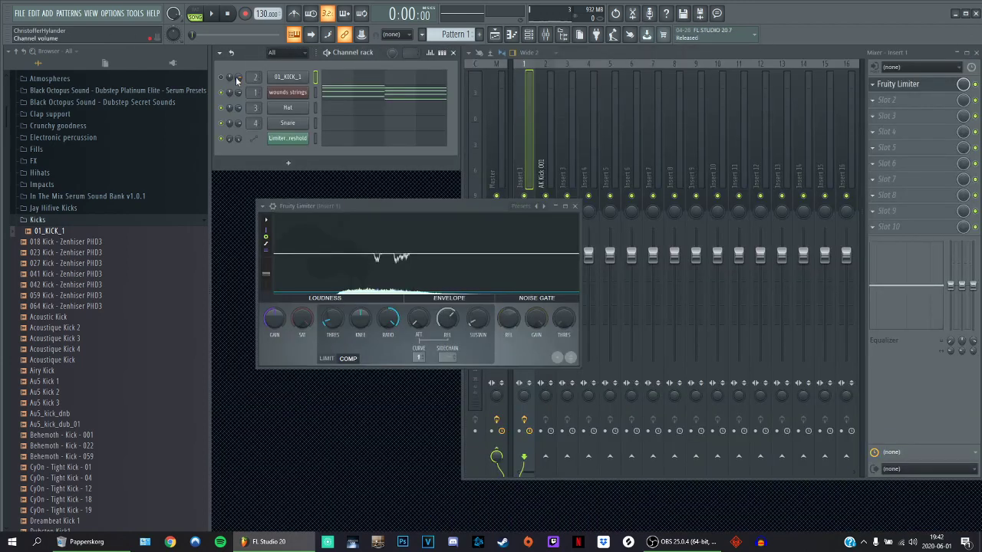
# - Bypass Fruity Limiter on Insert 1 and load Kickstart-64bit into the second effect slot
pyautogui.click(282, 92)
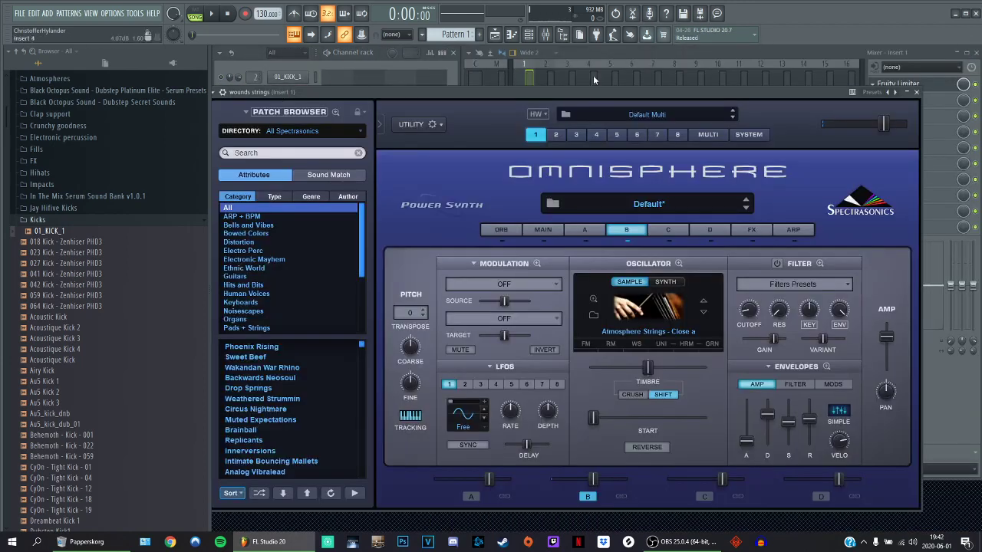
pyautogui.click(917, 92)
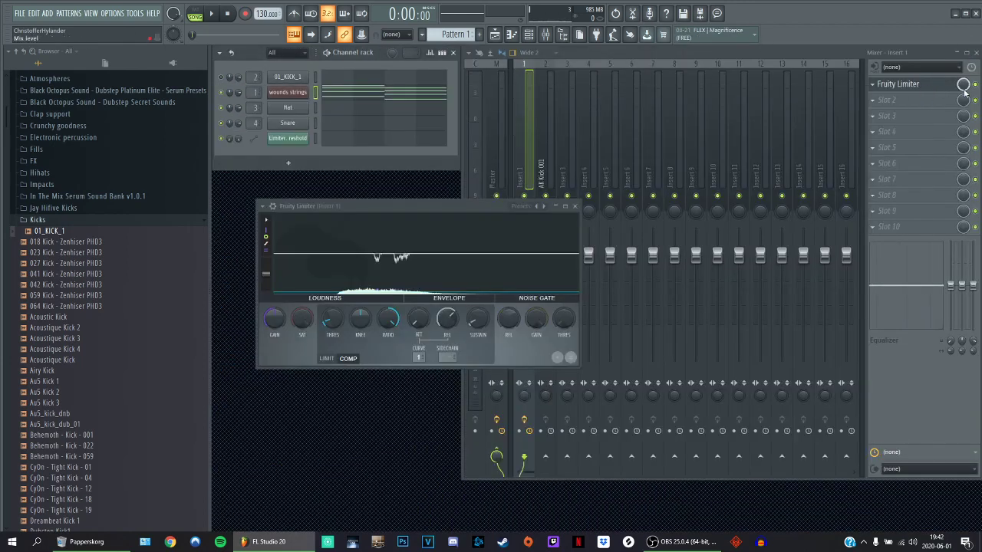
pyautogui.click(876, 104)
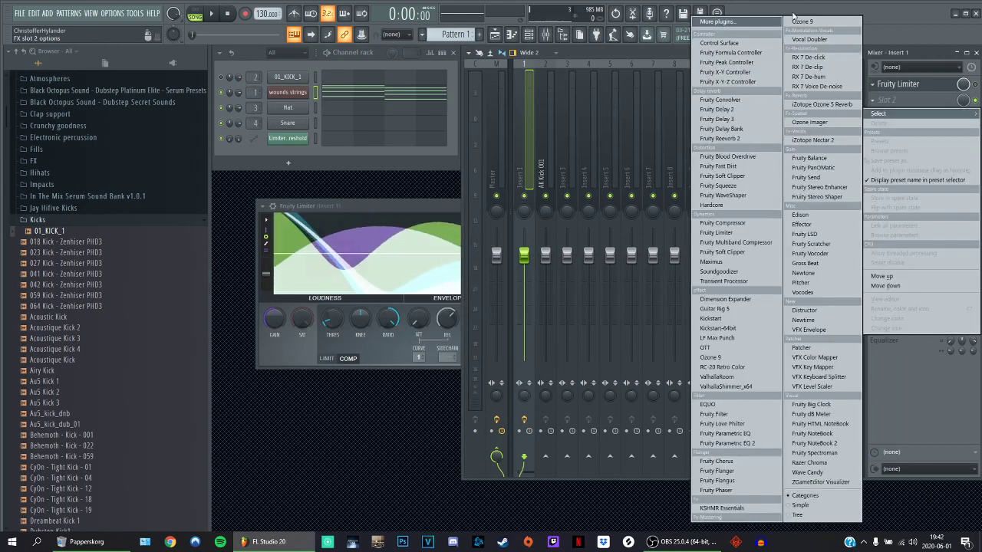
pyautogui.click(720, 328)
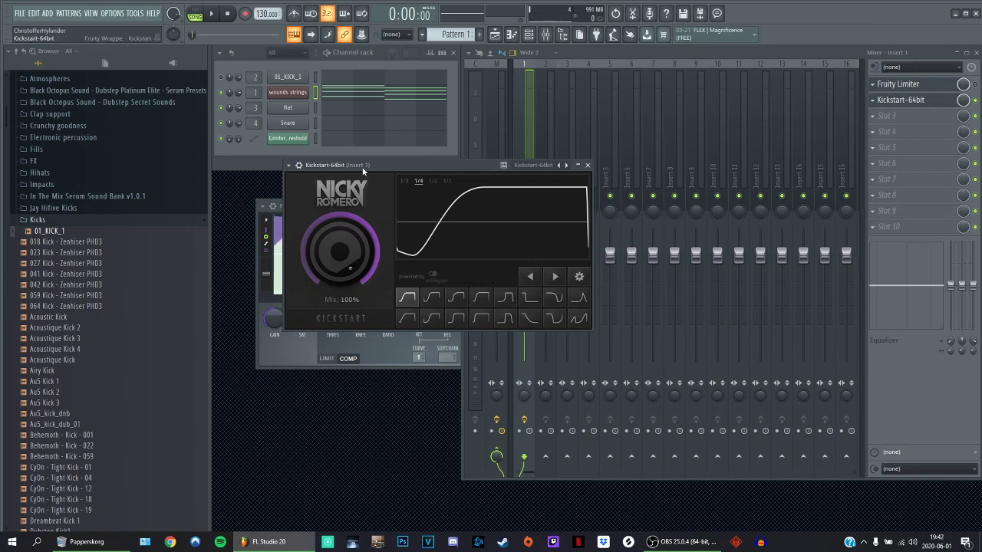
# - Play the strings through Kickstart and audition the 1/8 and 1/2 note rates before returning to 1/4
pyautogui.moveTo(359, 163); pyautogui.dragTo(321, 184)
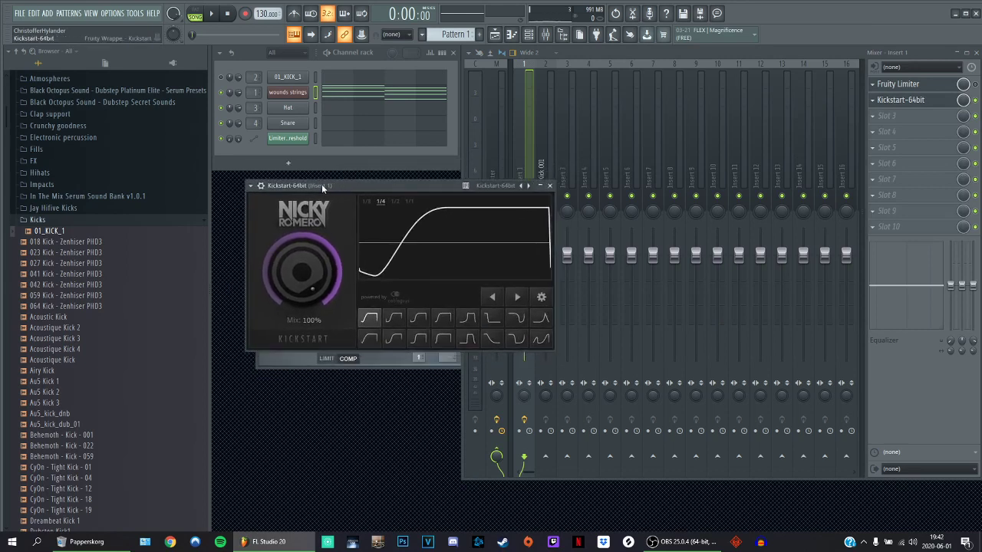
pyautogui.press('space')
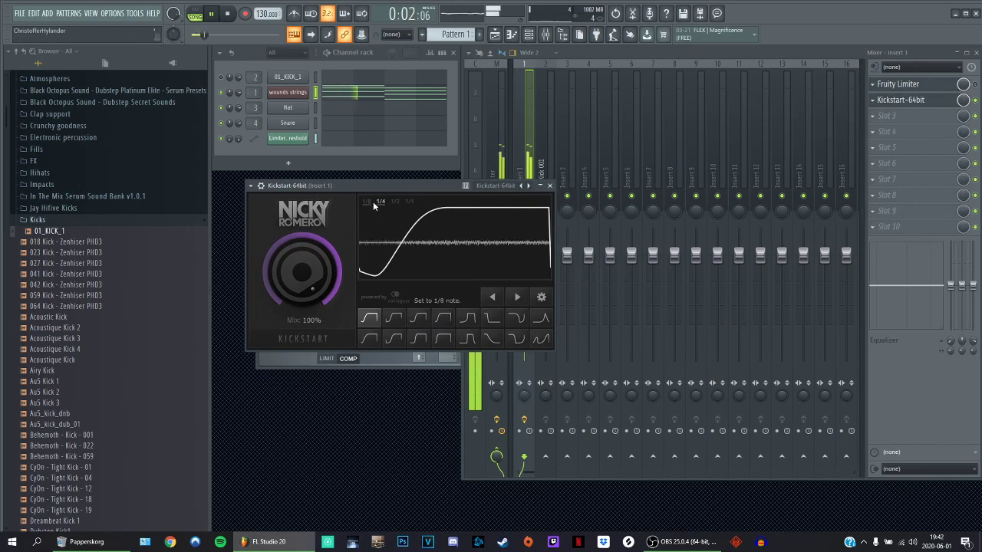
pyautogui.click(371, 202)
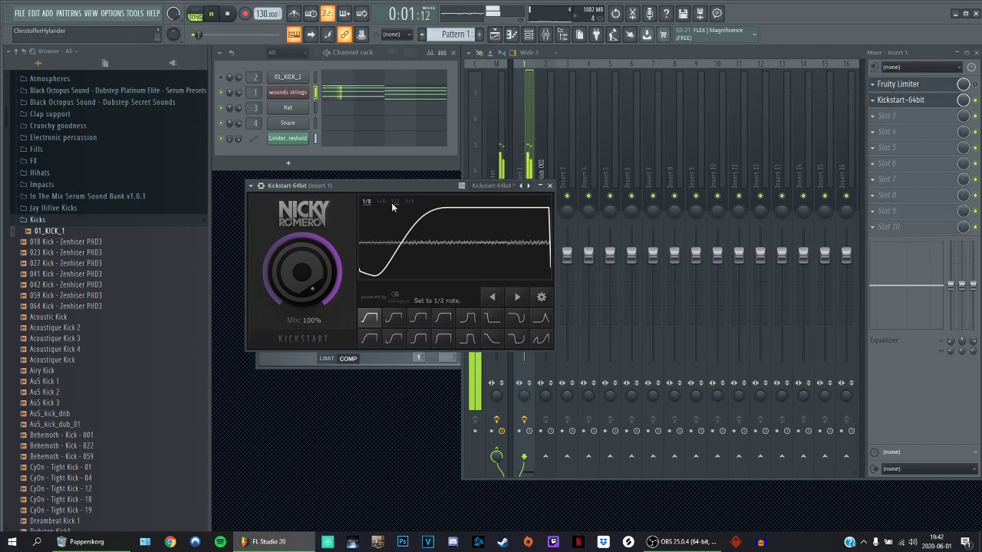
pyautogui.click(395, 202)
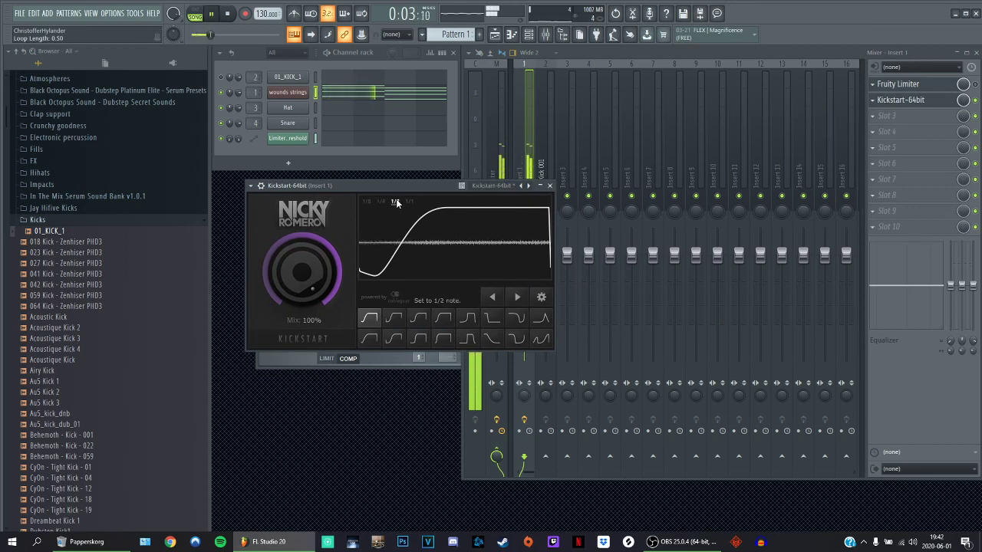
pyautogui.click(384, 203)
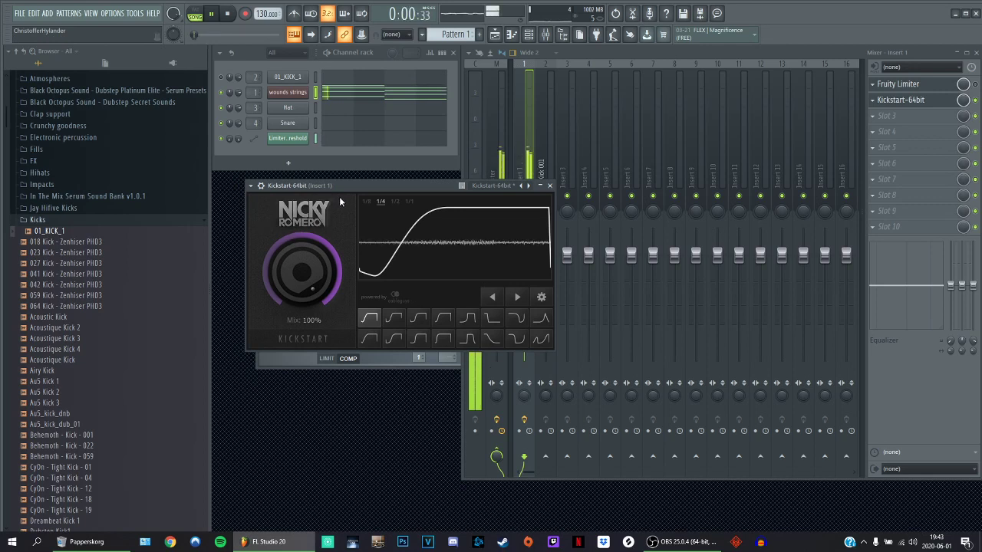
# - Stop playback and check the wounds strings channel's Omnisphere instrument, returning to the Kickstart window
pyautogui.click(285, 92)
pyautogui.press('space')
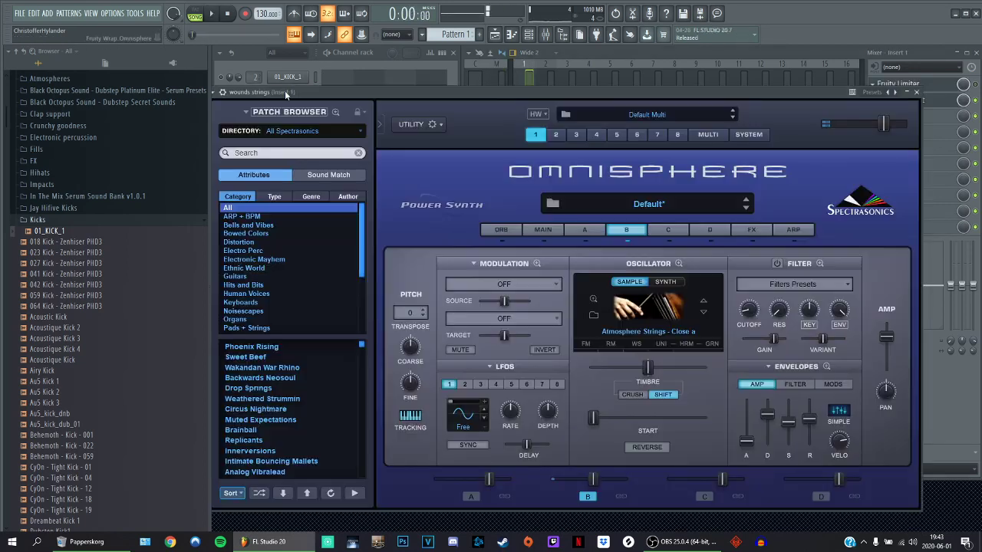
pyautogui.click(309, 82)
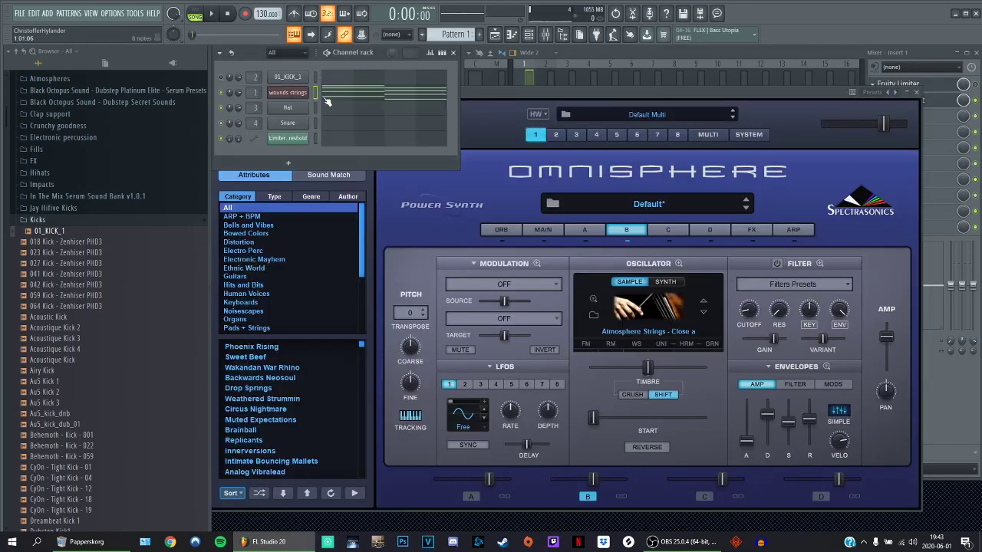
pyautogui.click(298, 96)
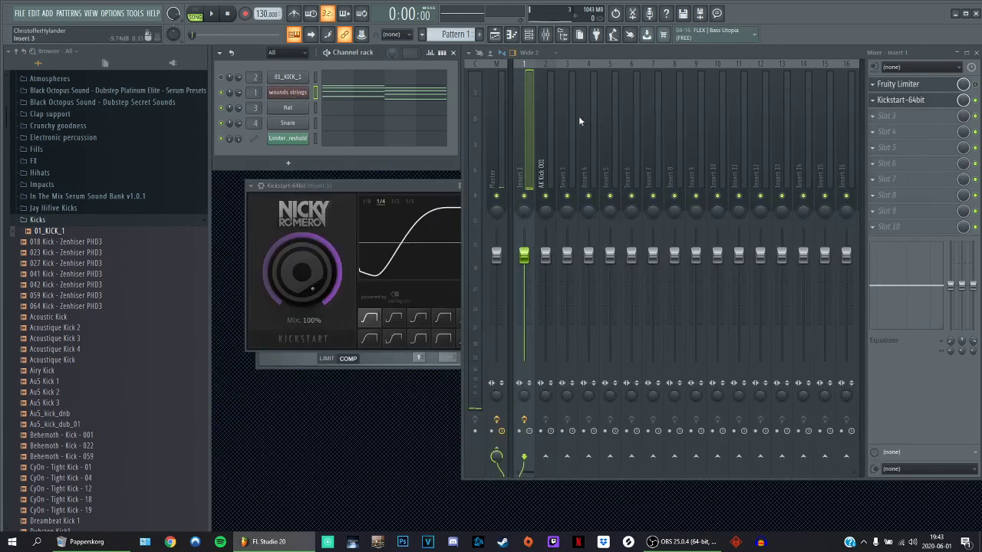
pyautogui.click(909, 104)
pyautogui.click(909, 105)
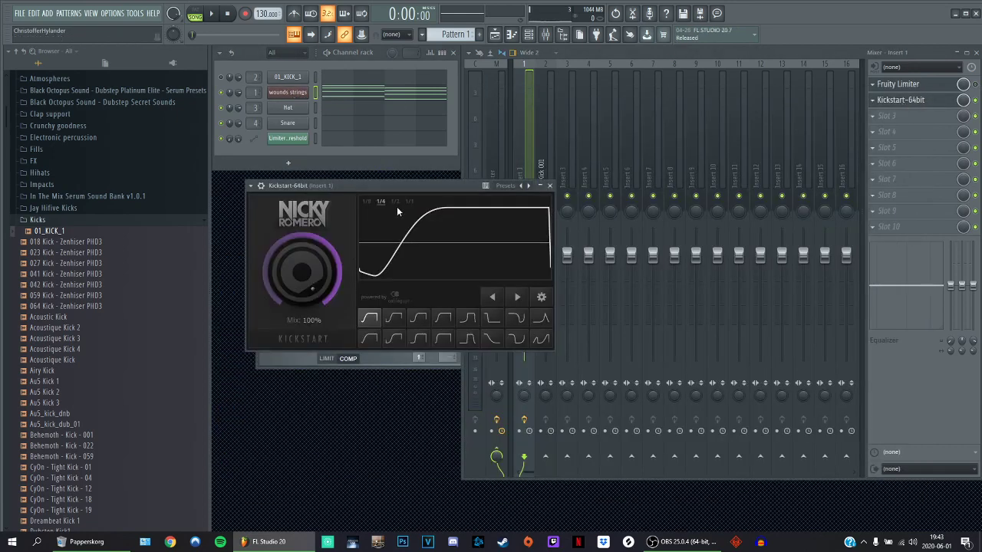
pyautogui.moveTo(336, 185)
pyautogui.mouseDown()
pyautogui.moveTo(352, 167)
pyautogui.moveTo(330, 187)
pyautogui.mouseUp()
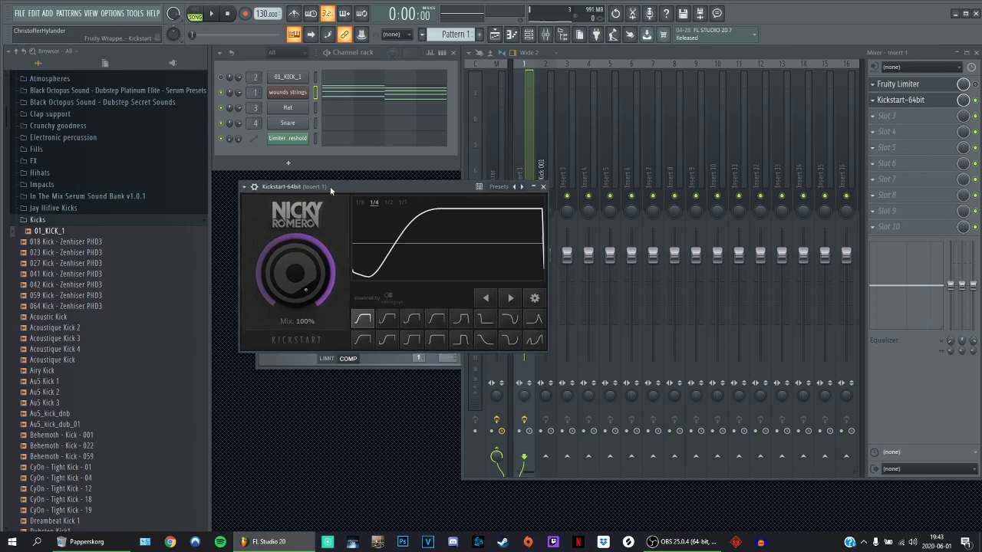
# - Load the Ephemeral Piano Bend preset in the wounds strings channel's Omnisphere instrument
pyautogui.rightClick(292, 92)
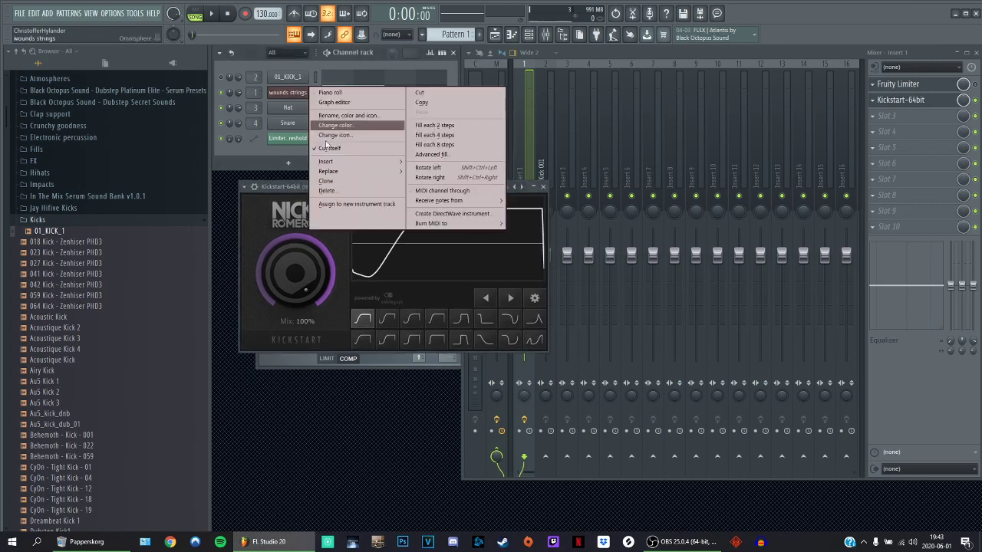
pyautogui.moveTo(335, 172)
pyautogui.click(515, 183)
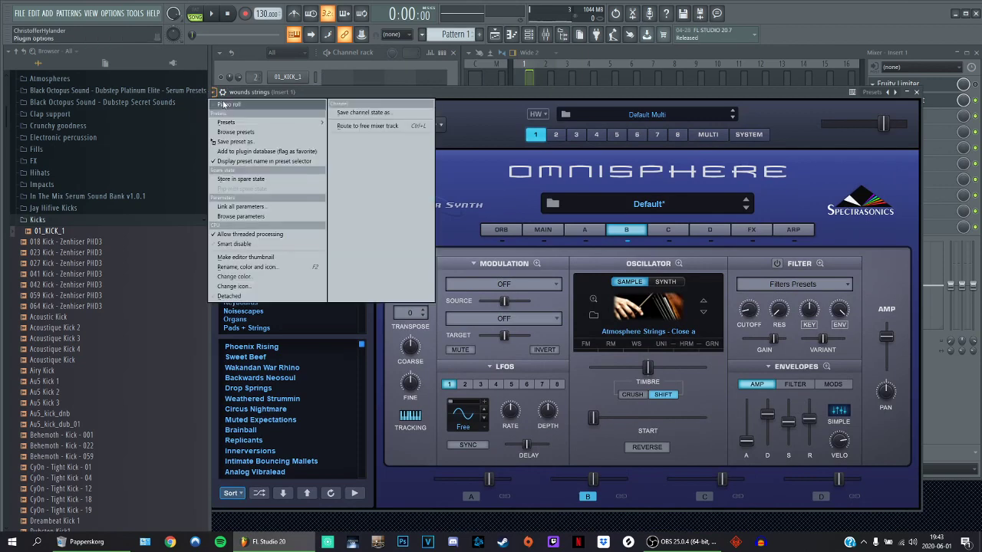
pyautogui.click(222, 93)
pyautogui.moveTo(231, 122)
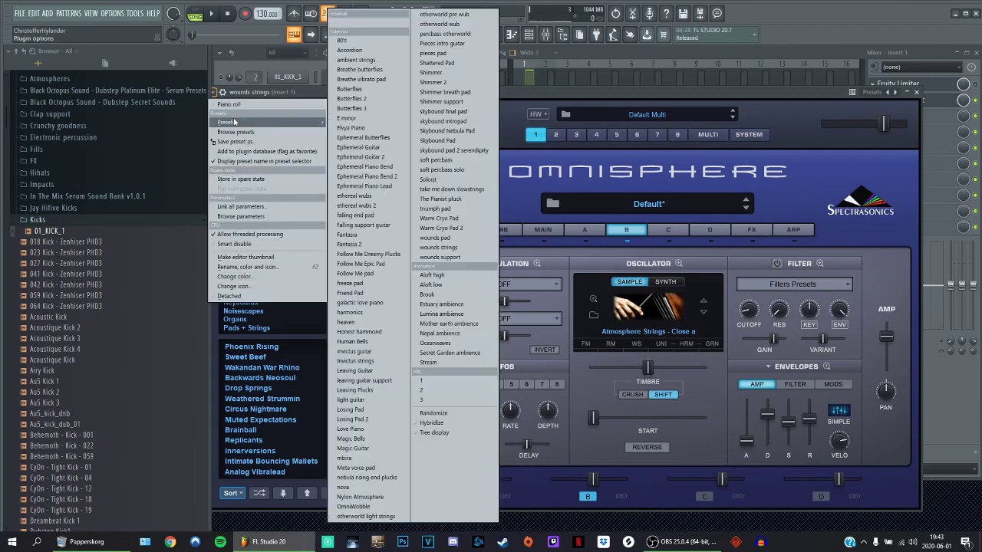
pyautogui.click(375, 167)
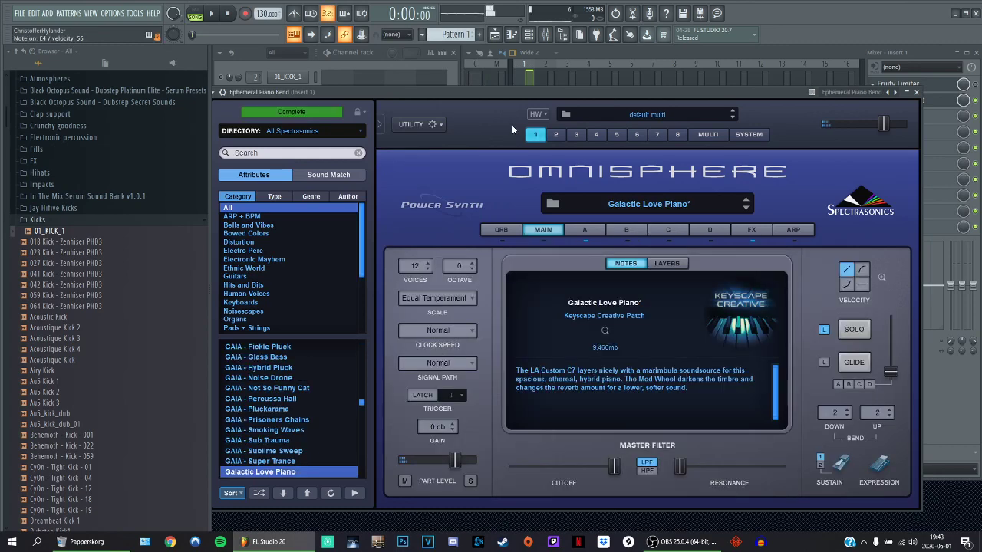
# - Load ValhallaShimmer_x64 into Insert 1's third effect slot and apply a saved preset with a 0.20 mix and bigStereo mode
pyautogui.click(796, 54)
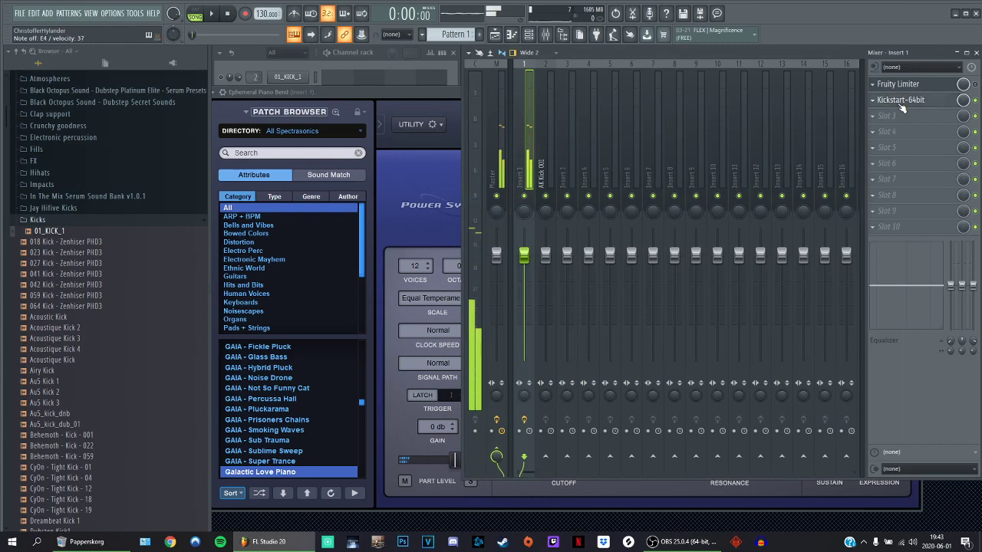
pyautogui.click(882, 116)
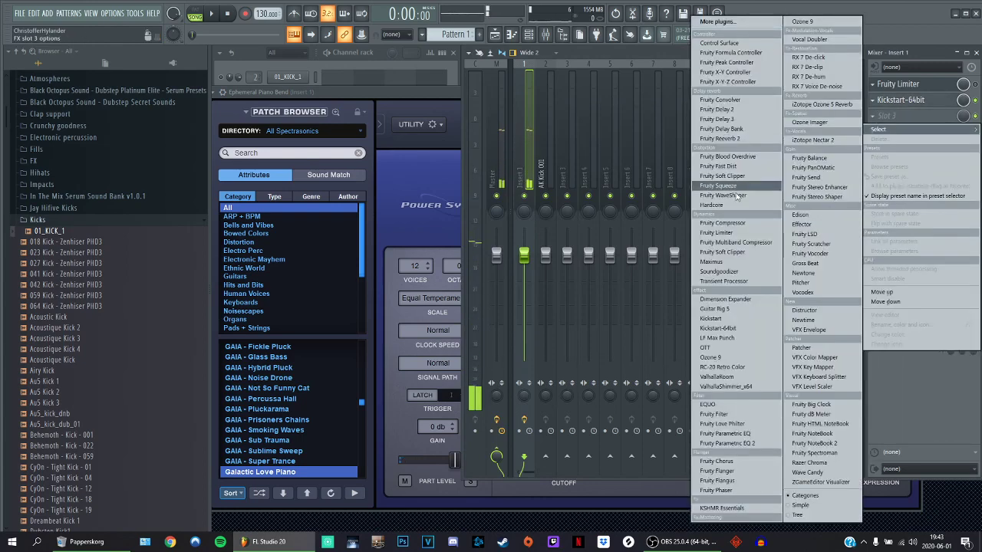
pyautogui.click(725, 386)
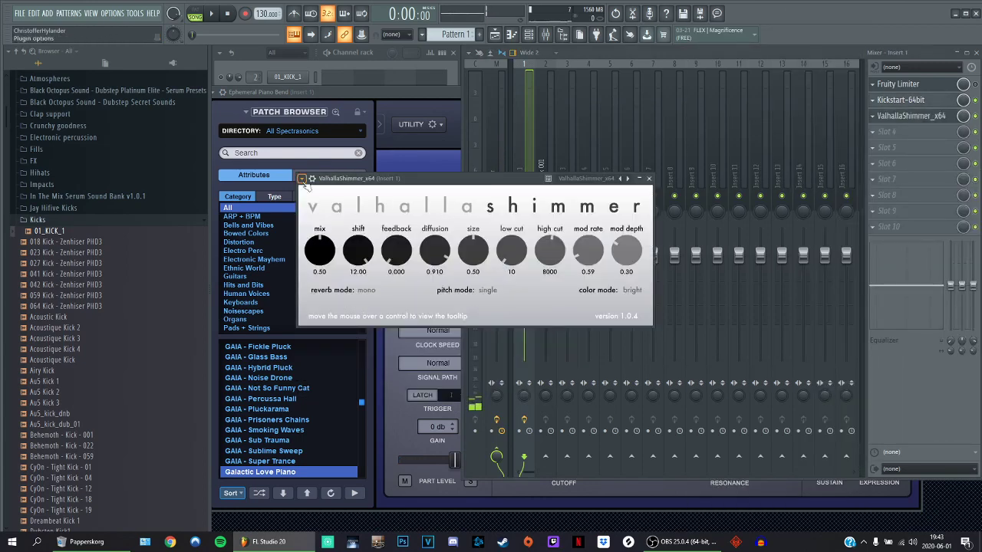
pyautogui.click(303, 179)
pyautogui.moveTo(345, 222)
pyautogui.click(443, 318)
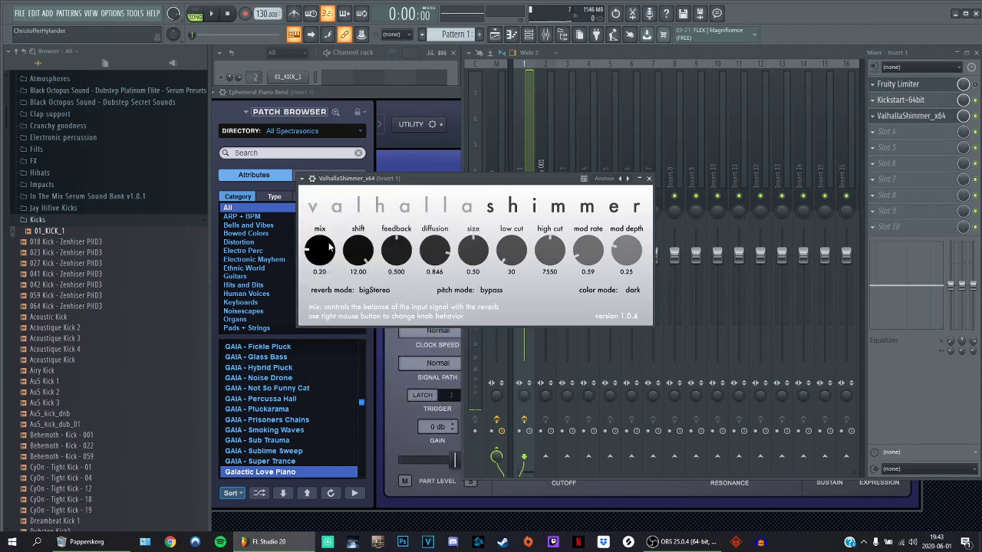
pyautogui.click(882, 131)
pyautogui.click(957, 490)
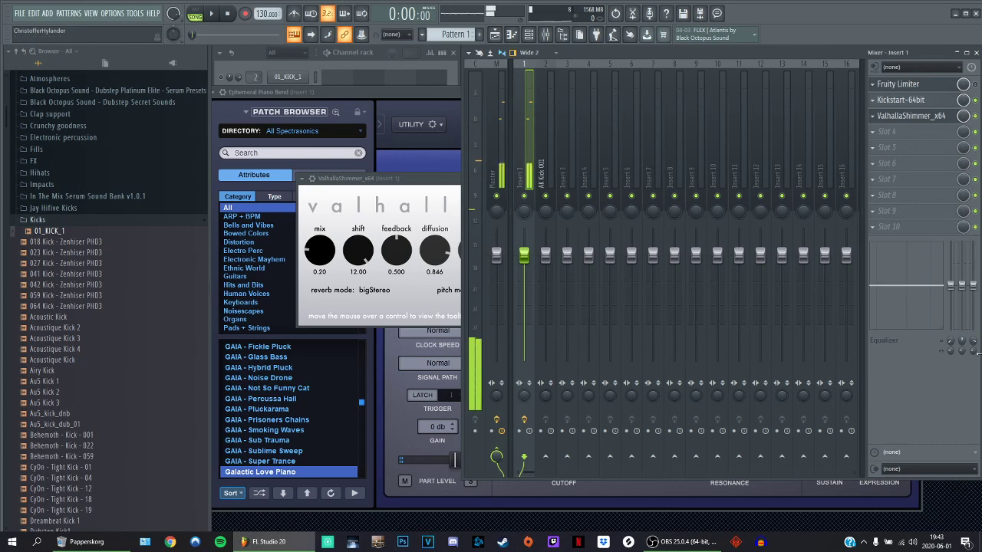
# - Set Kickstart's mix to 69% and re-enable the effect on Insert 1 to compare the piano with and without ducking
pyautogui.click(905, 100)
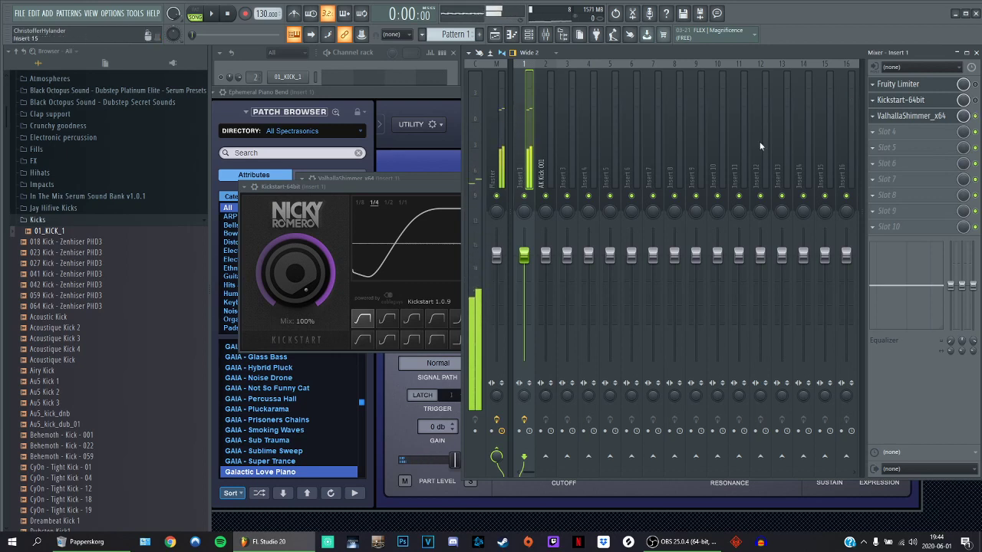
pyautogui.moveTo(298, 273); pyautogui.dragTo(298, 314)
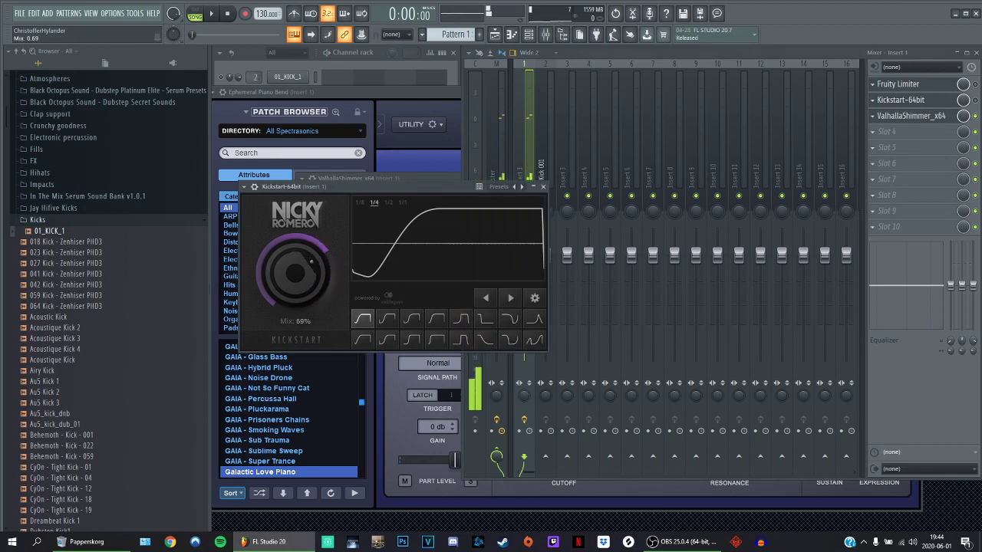
pyautogui.click(975, 101)
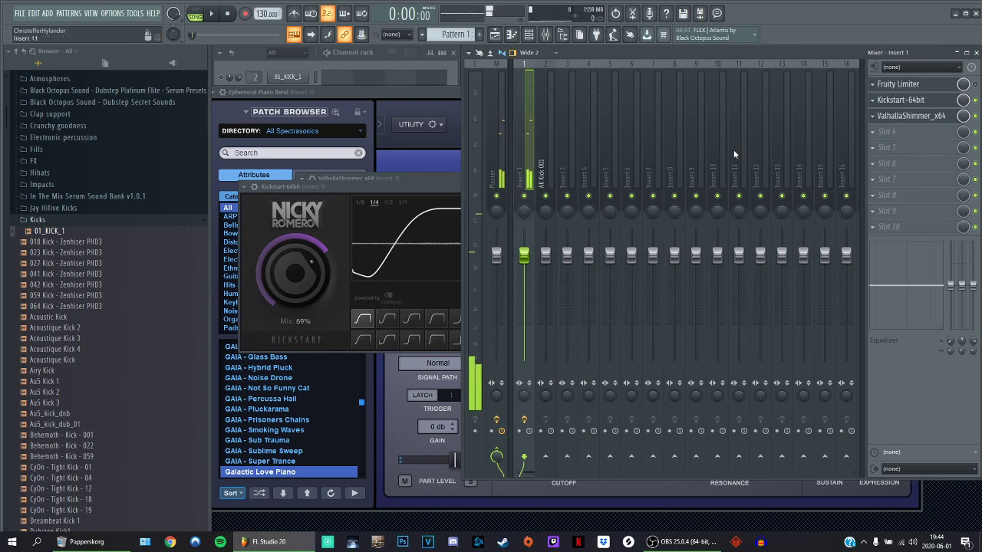
pyautogui.moveTo(395, 186); pyautogui.dragTo(366, 108)
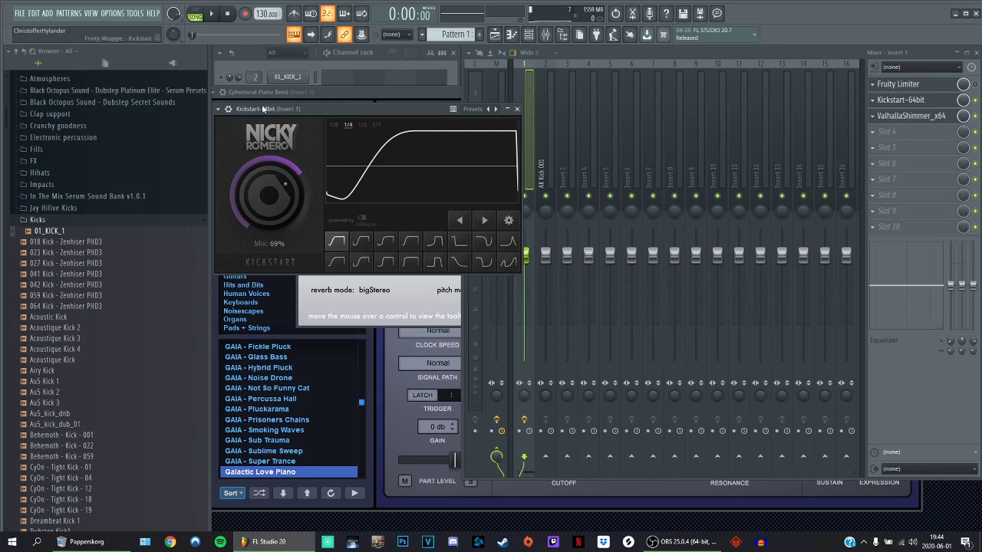
pyautogui.moveTo(264, 110); pyautogui.dragTo(271, 150)
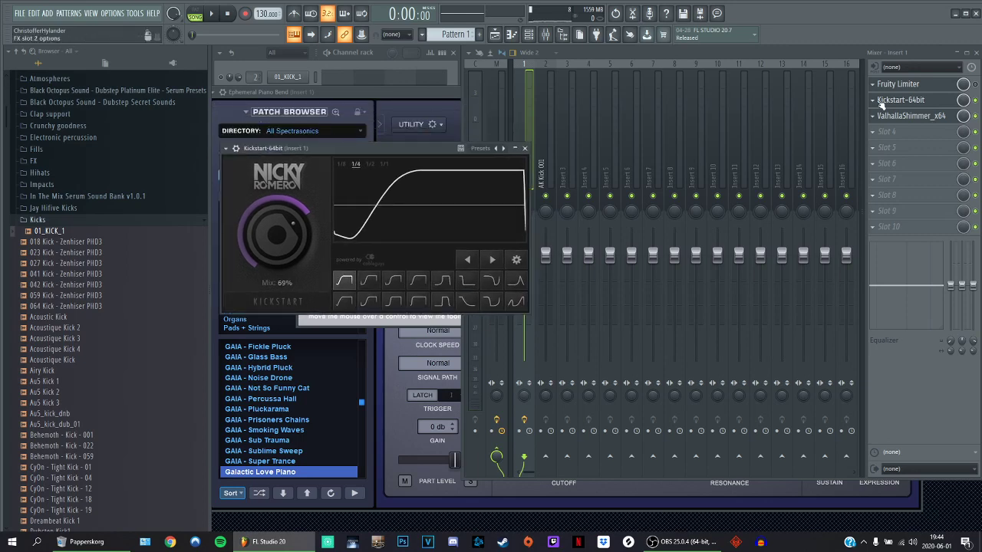
# - Open Fruity Limiter on Insert 1 and examine the automation options of its threshold control
pyautogui.click(898, 84)
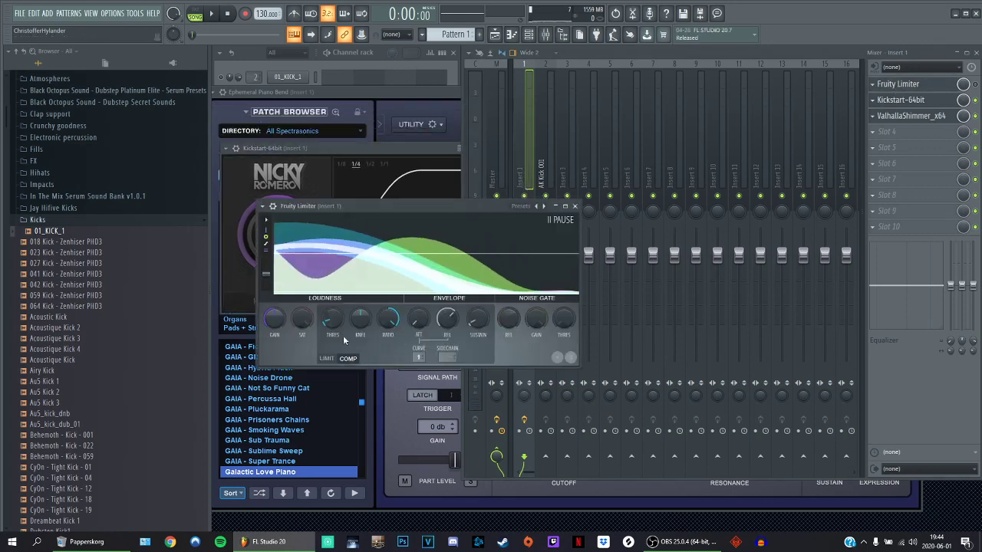
pyautogui.rightClick(334, 322)
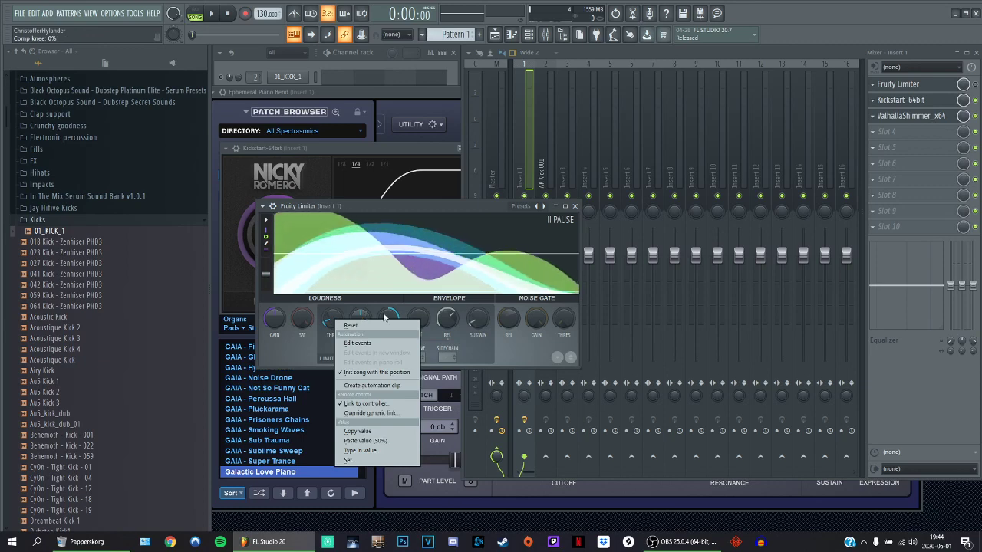
pyautogui.click(886, 115)
# - Load ValhallaRoom into Insert 1's fourth effect slot and move its window clear of the ValhallaShimmer window
pyautogui.click(887, 117)
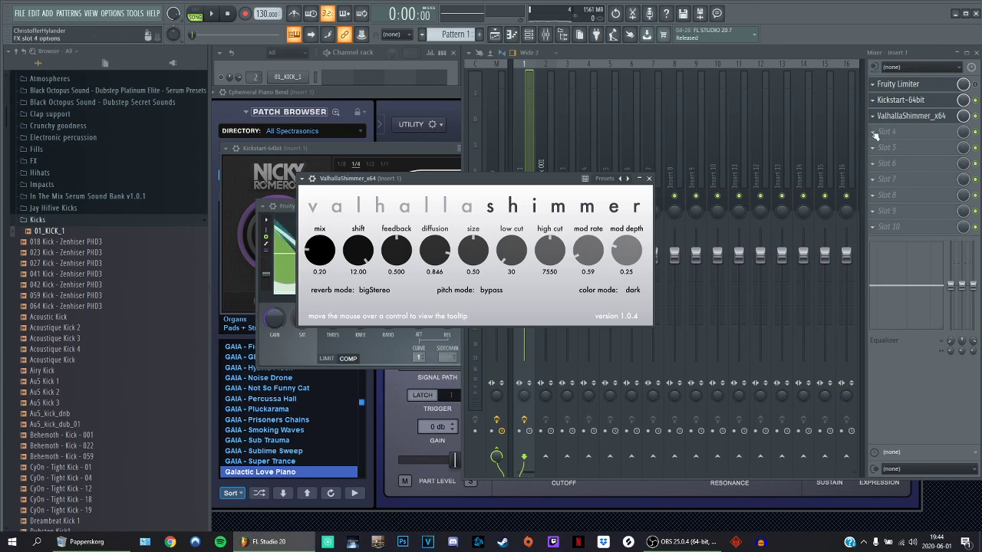
pyautogui.click(876, 134)
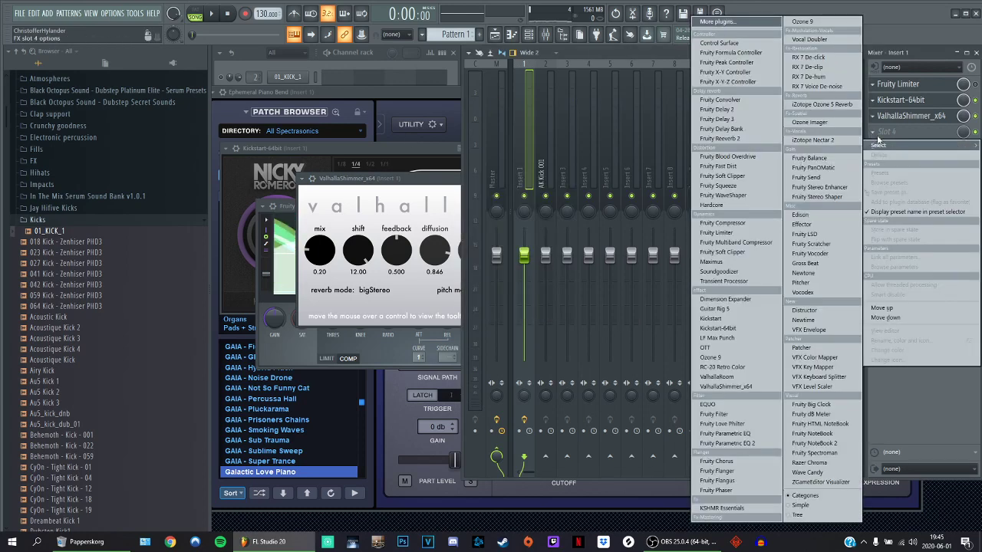
pyautogui.click(717, 377)
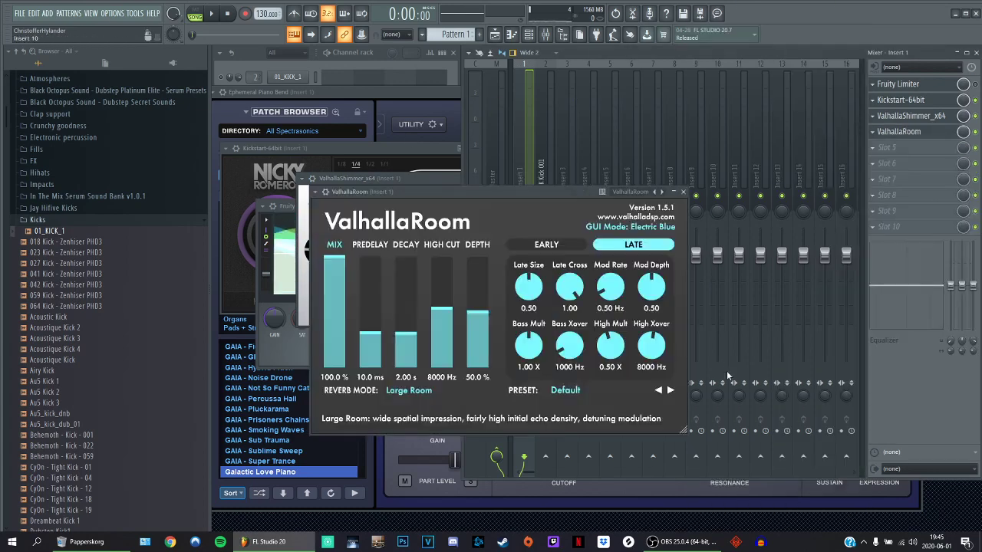
pyautogui.moveTo(540, 191); pyautogui.dragTo(745, 177)
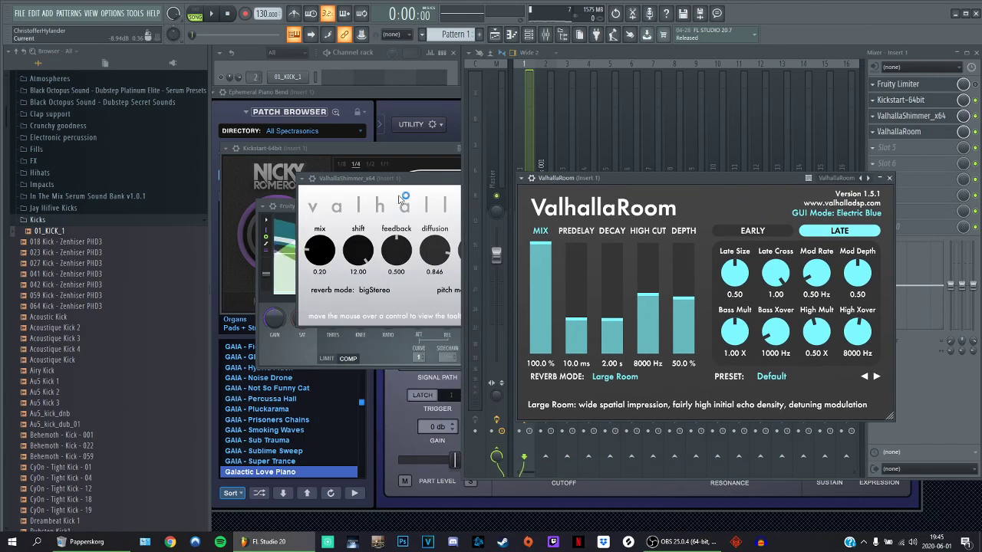
pyautogui.moveTo(392, 179); pyautogui.dragTo(363, 107)
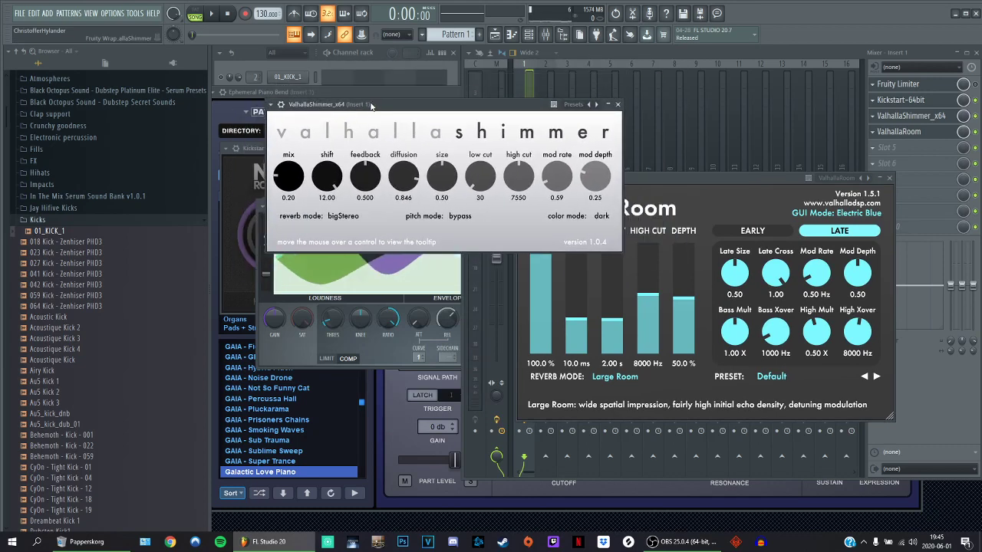
# - Bypass Kickstart on Insert 1 and set ValhallaShimmer's mix to 0.30
pyautogui.click(975, 100)
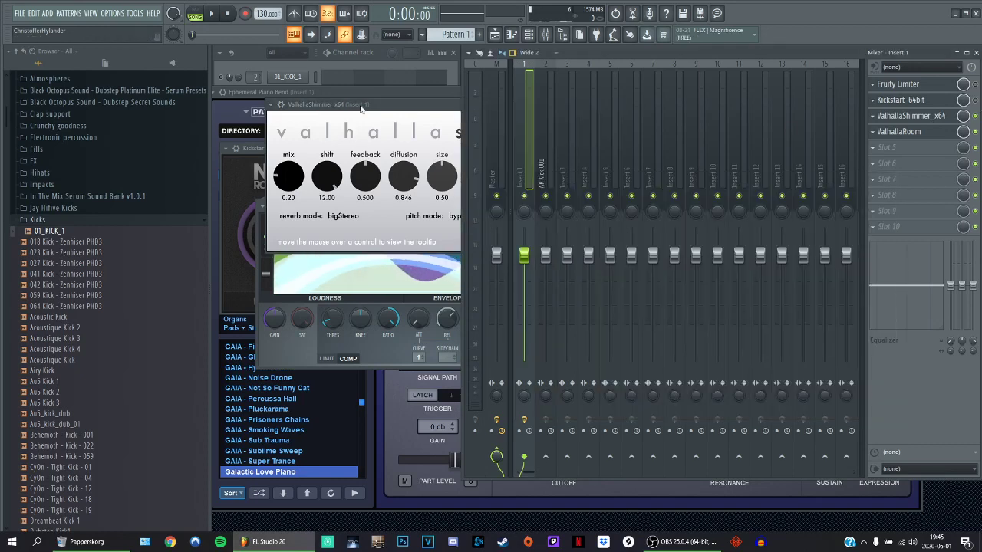
pyautogui.doubleClick(899, 115)
pyautogui.moveTo(338, 106)
pyautogui.mouseDown()
pyautogui.moveTo(352, 106)
pyautogui.moveTo(329, 118)
pyautogui.mouseUp()
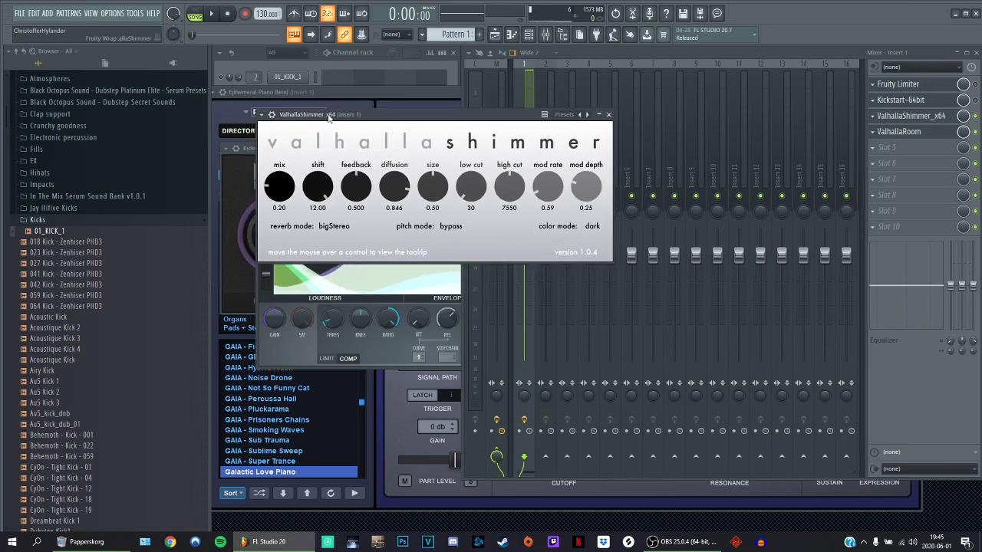
pyautogui.scroll(5, 284, 170)
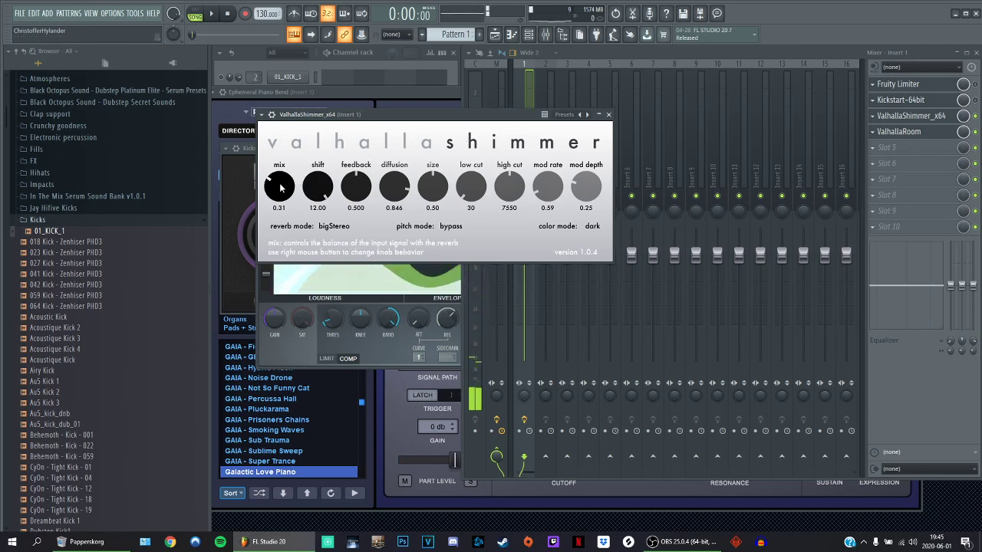
pyautogui.moveTo(278, 188); pyautogui.dragTo(276, 193)
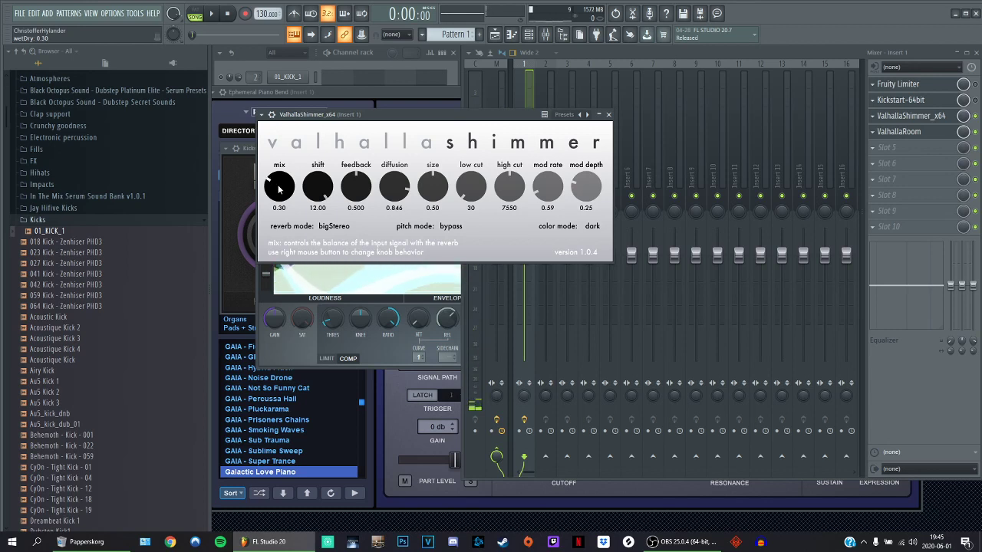
# - Set ValhallaShimmer's mix to 0.37 and bypass the effect on Insert 1
pyautogui.moveTo(278, 188); pyautogui.dragTo(277, 193)
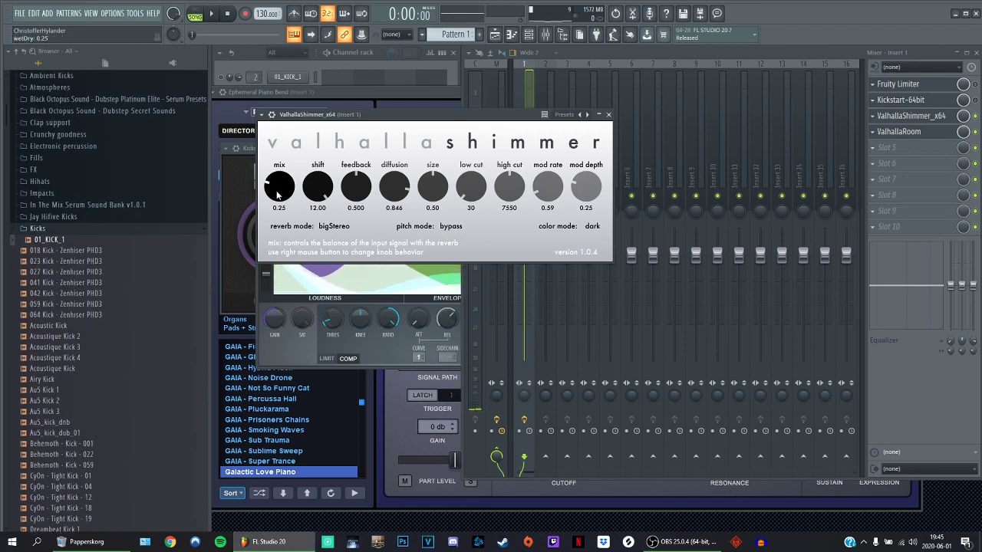
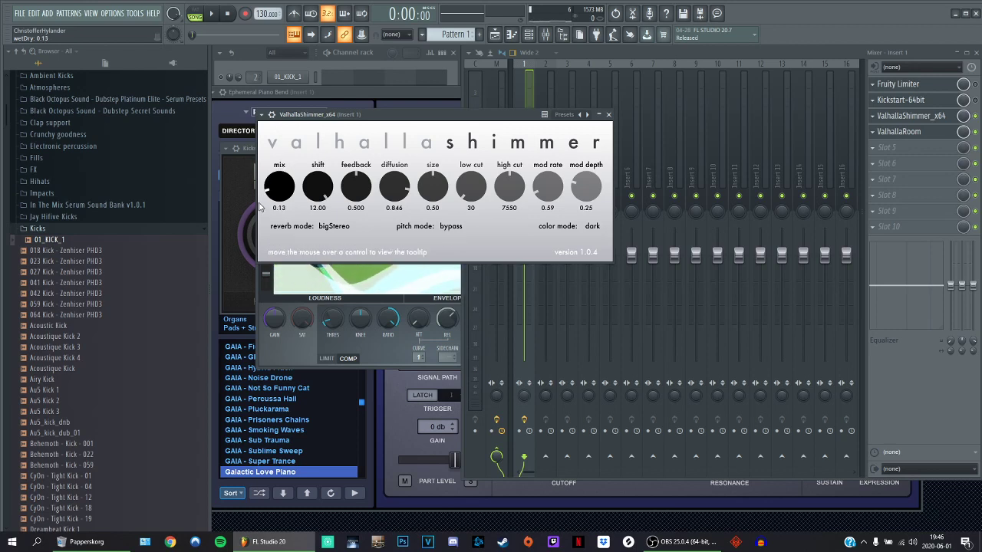
pyautogui.moveTo(318, 170); pyautogui.dragTo(323, 205)
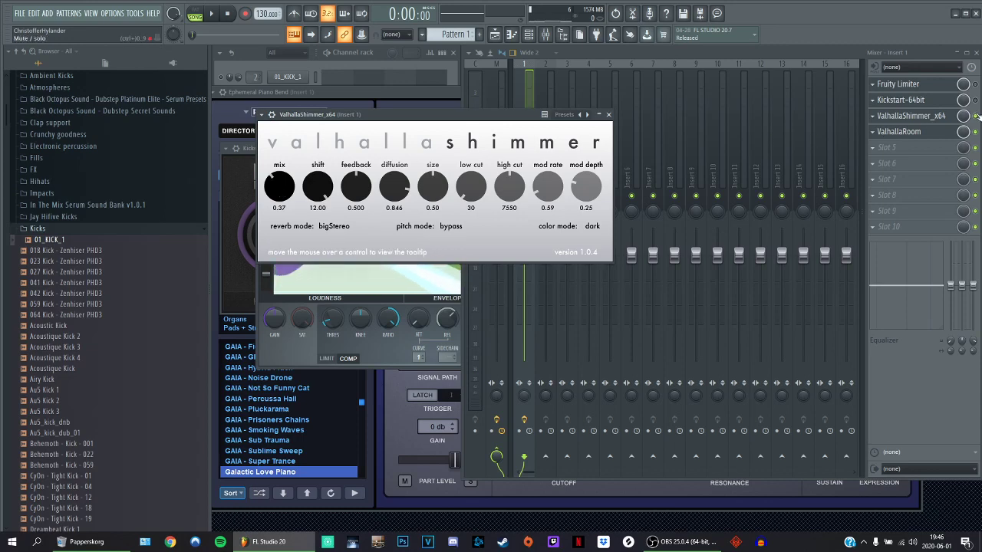
# - Load the 8% preset into ValhallaRoom on Insert 1 and collapse the Kicks folder in the browser
pyautogui.click(893, 133)
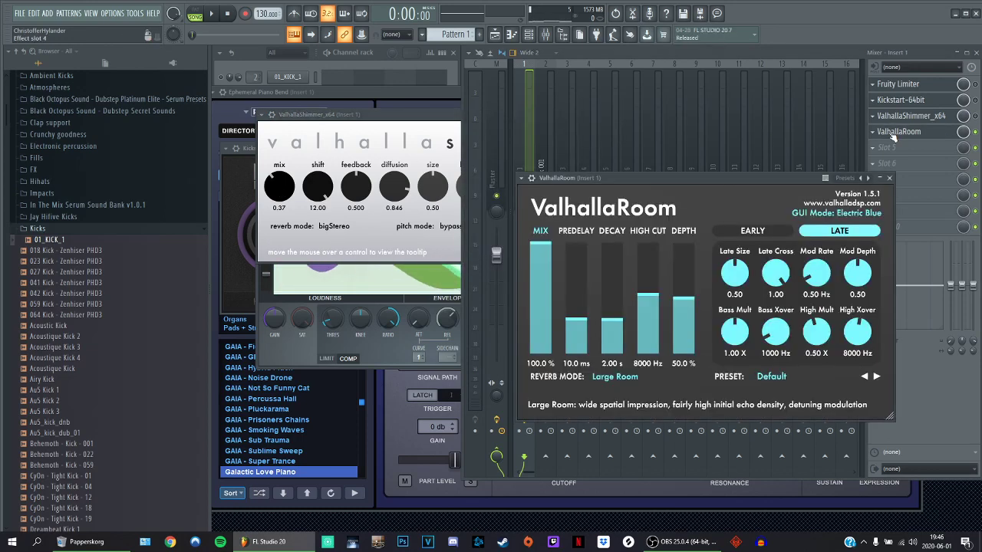
pyautogui.moveTo(611, 178); pyautogui.dragTo(605, 143)
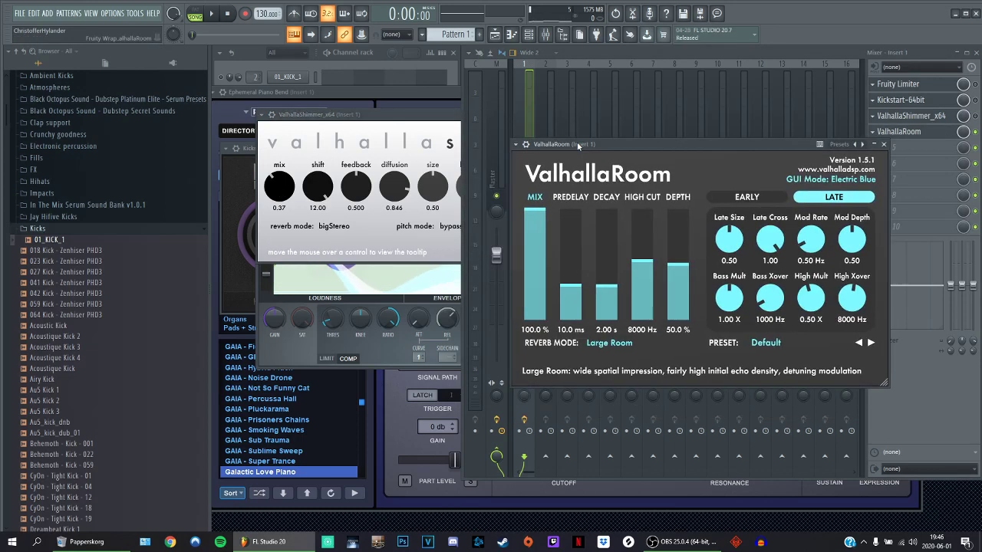
pyautogui.click(518, 145)
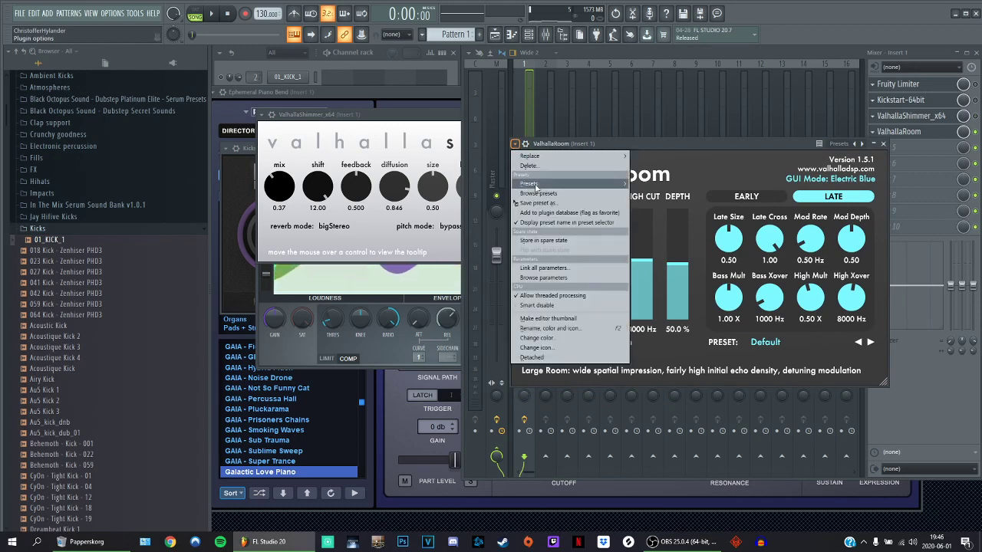
pyautogui.moveTo(538, 185)
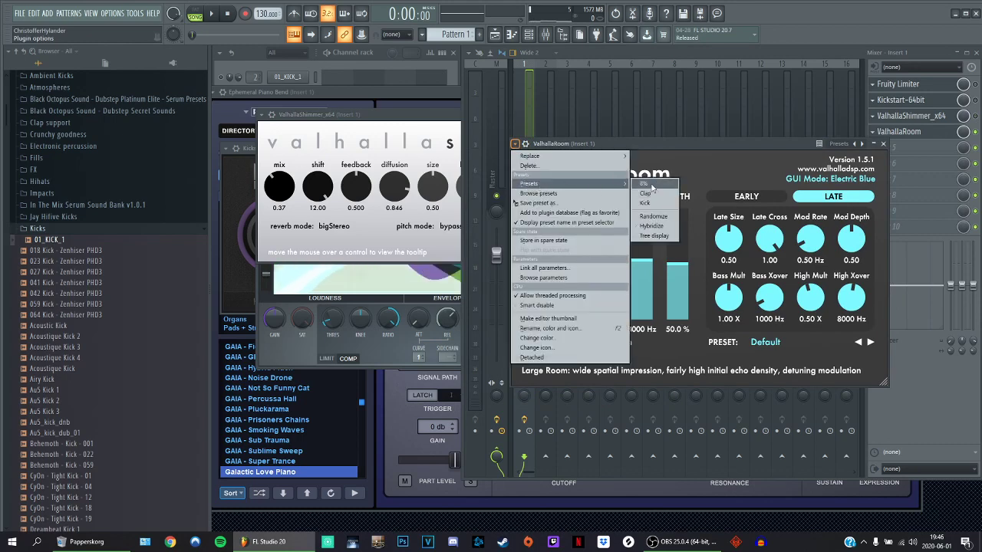
pyautogui.click(652, 186)
pyautogui.click(73, 229)
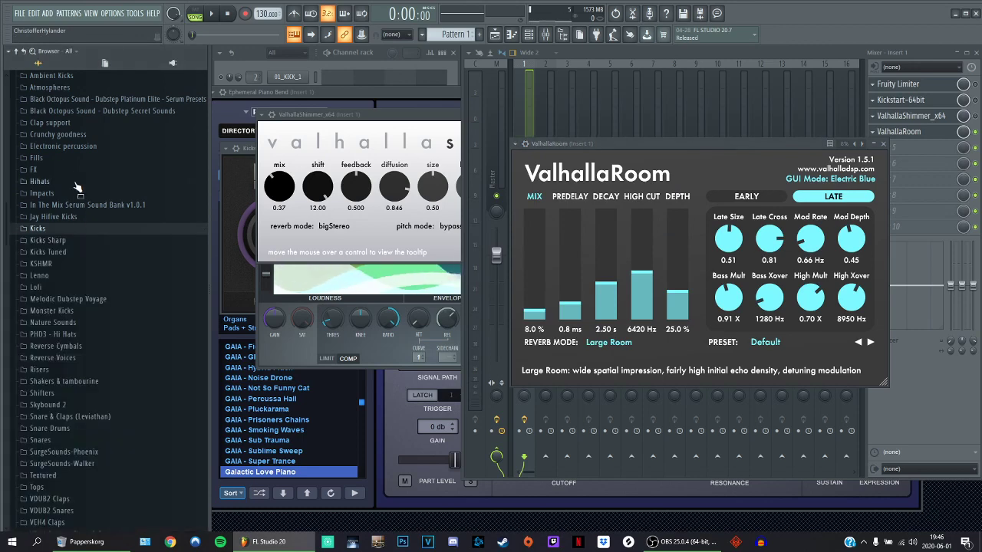
# - Move ValhallaRoom's window clear of the mixer's effect slots and set its mix to 10.1%
pyautogui.click(906, 135)
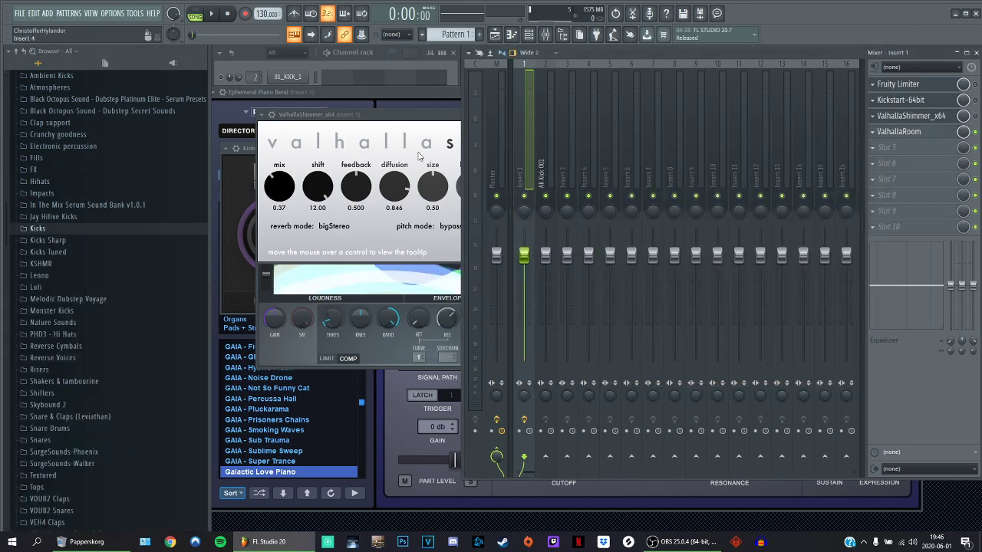
pyautogui.click(898, 142)
pyautogui.moveTo(592, 139); pyautogui.dragTo(546, 113)
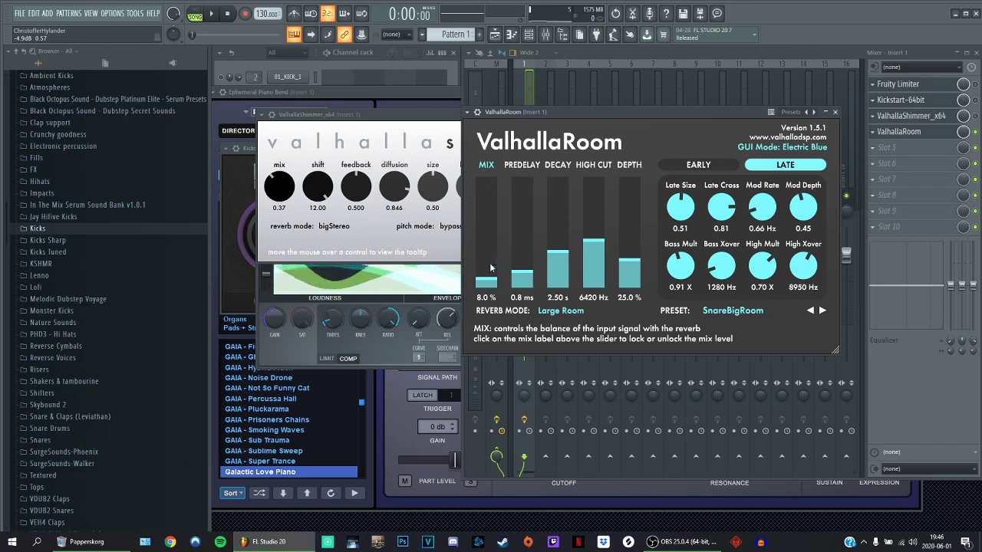
pyautogui.scroll(7, 491, 270)
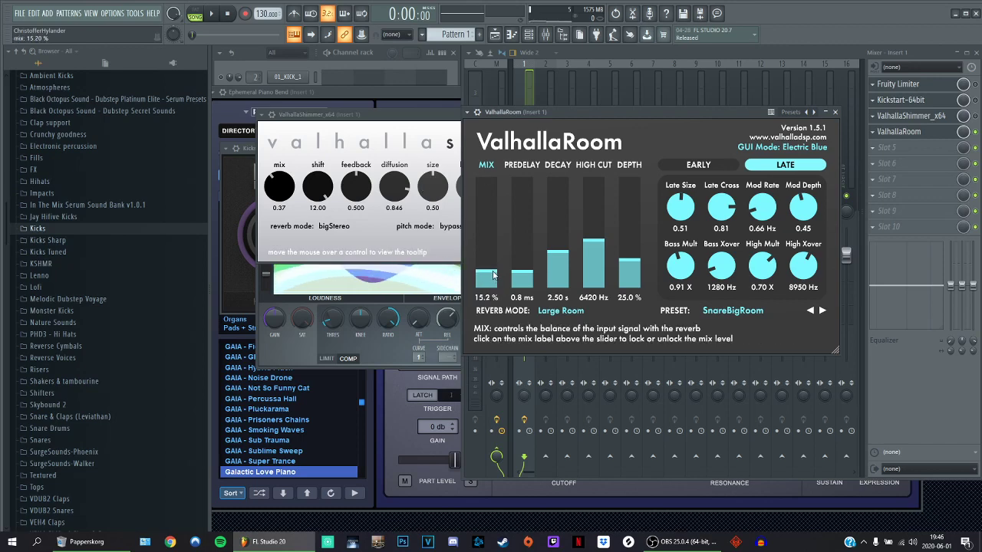
pyautogui.moveTo(494, 275); pyautogui.dragTo(495, 281)
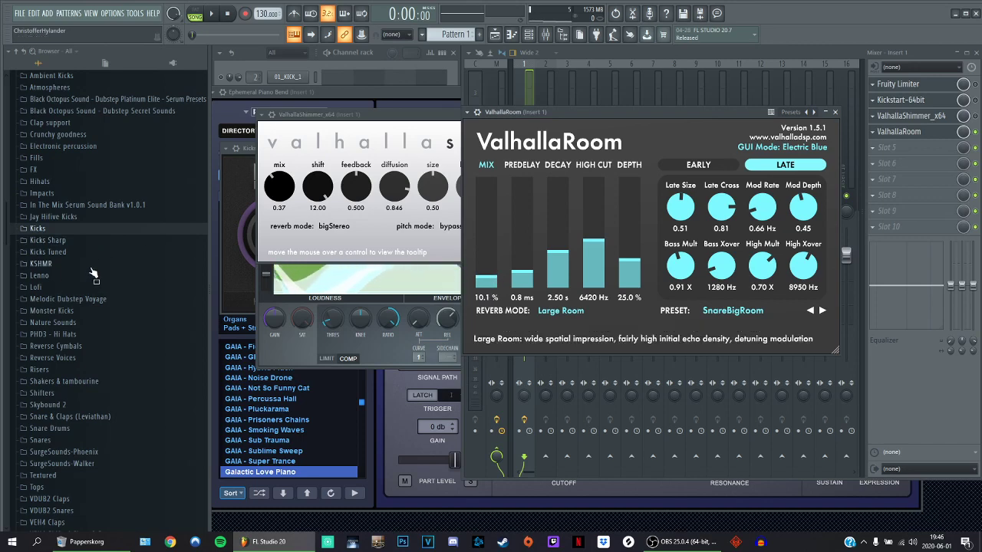
# - Open the Snares sample folder and audition snares such as XIL_snare_1, XILENT_snare_metal_08 and XILENT_snare_glitch_02
pyautogui.scroll(-3, 66, 324)
pyautogui.click(61, 325)
pyautogui.scroll(-5, 73, 330)
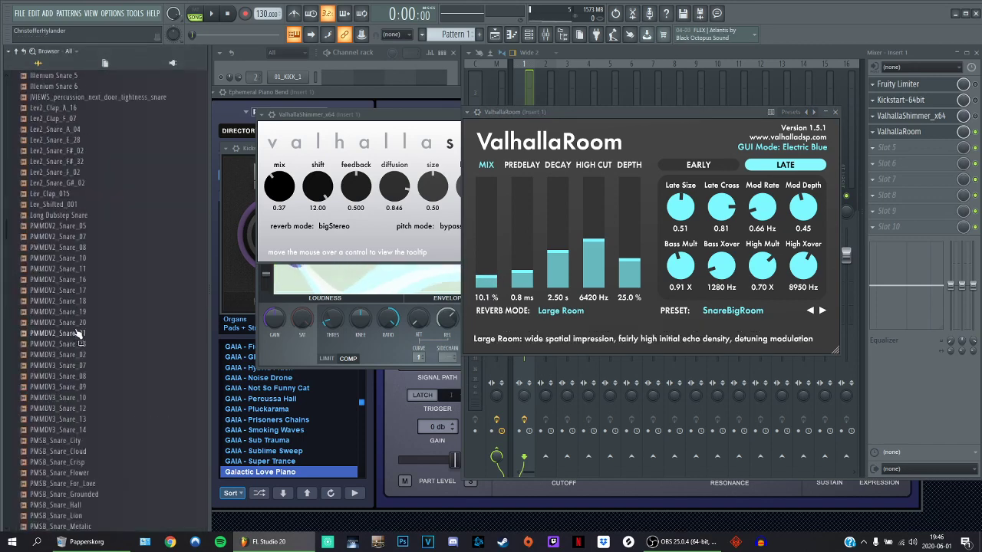
pyautogui.scroll(-15, 77, 332)
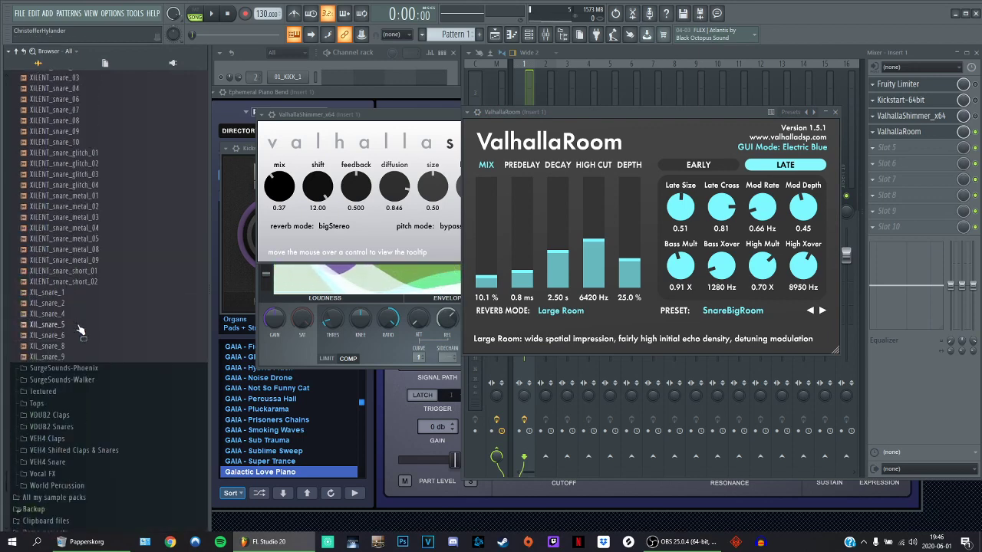
pyautogui.click(67, 293)
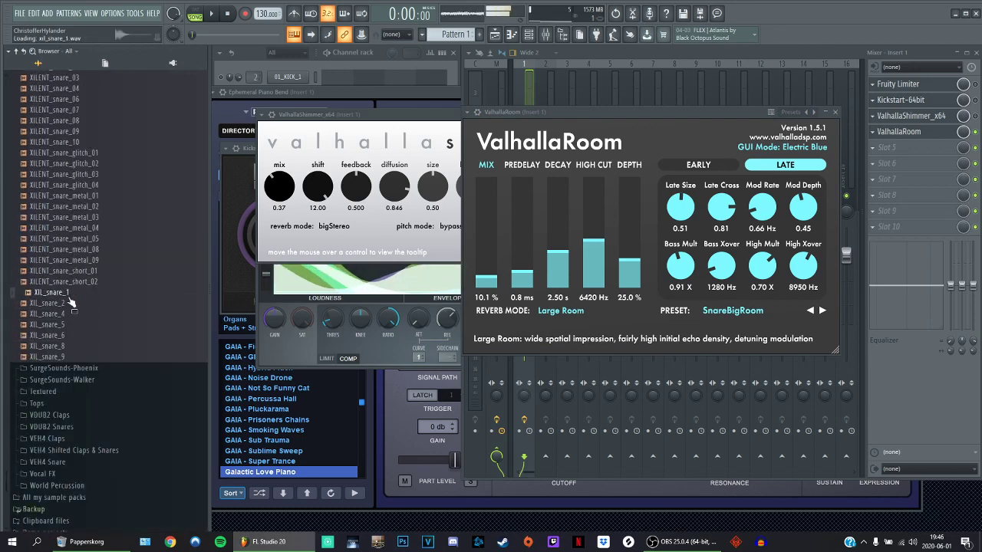
pyautogui.click(70, 282)
pyautogui.click(80, 249)
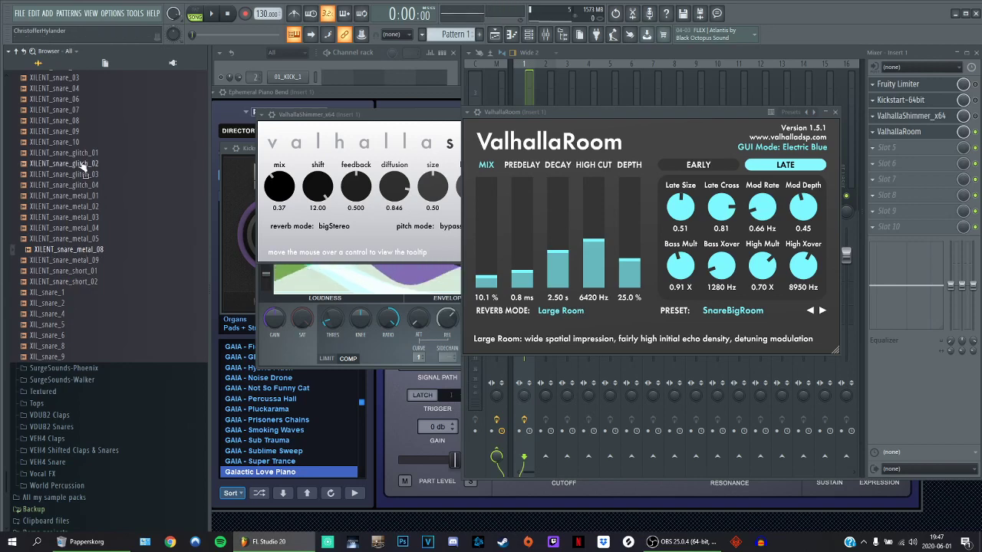
pyautogui.click(83, 166)
pyautogui.scroll(4, 86, 253)
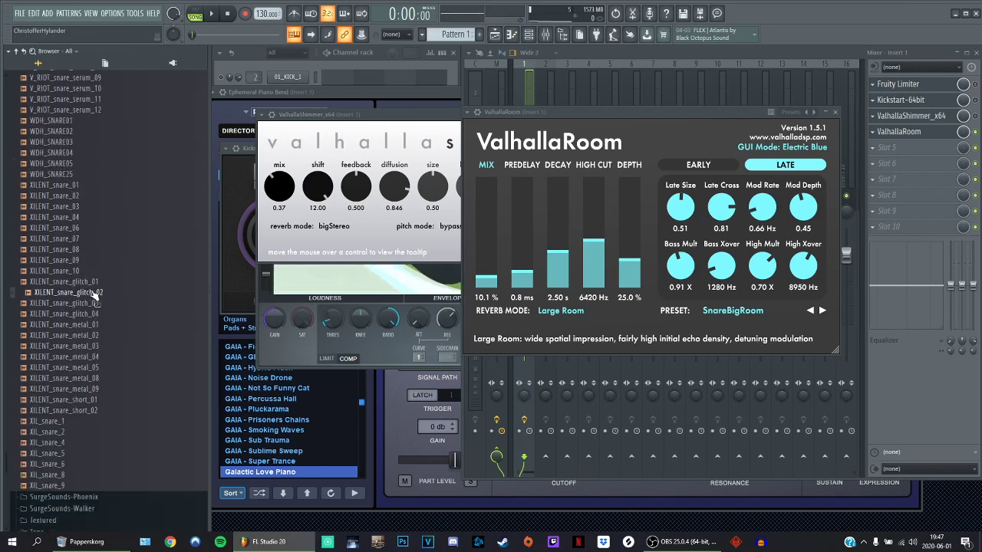
# - Replace the 01_KICK_1 channel's sample with XILENT_snare_glitch_02, audition it and bring the mixer to the front
pyautogui.moveTo(93, 296); pyautogui.dragTo(203, 187)
pyautogui.moveTo(291, 77); pyautogui.dragTo(292, 78)
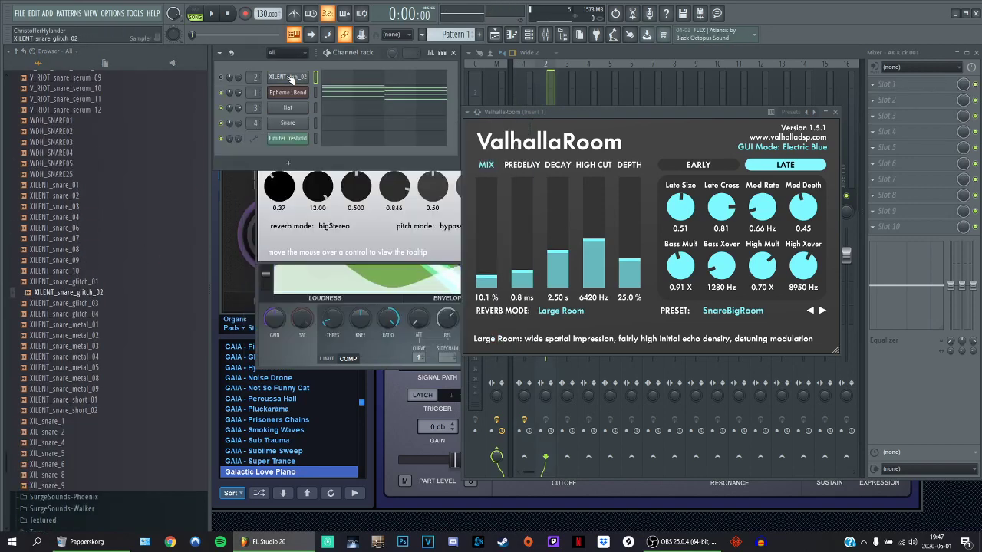
pyautogui.click(588, 74)
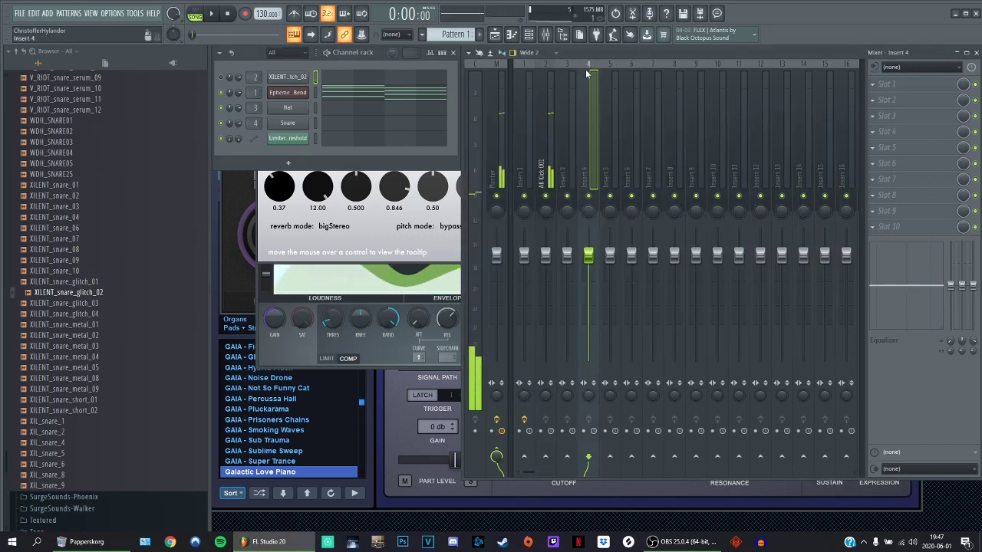
# - Load the mixer track state Snare mix.fst onto the AK Kick 001 track
pyautogui.click(552, 157)
pyautogui.rightClick(552, 157)
pyautogui.moveTo(592, 117)
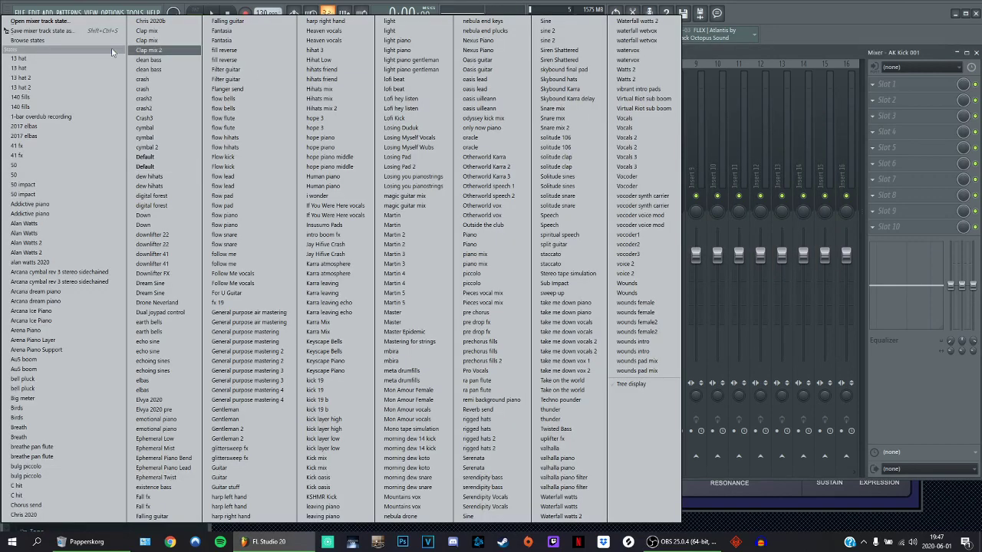
pyautogui.click(40, 23)
pyautogui.write('snare')
pyautogui.press('Down')
pyautogui.press('Down')
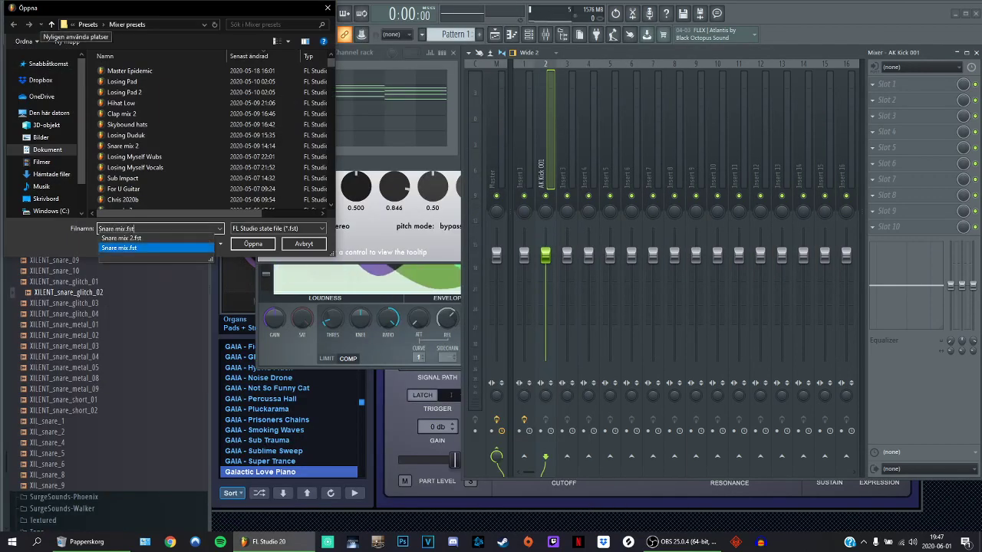
pyautogui.press('Return')
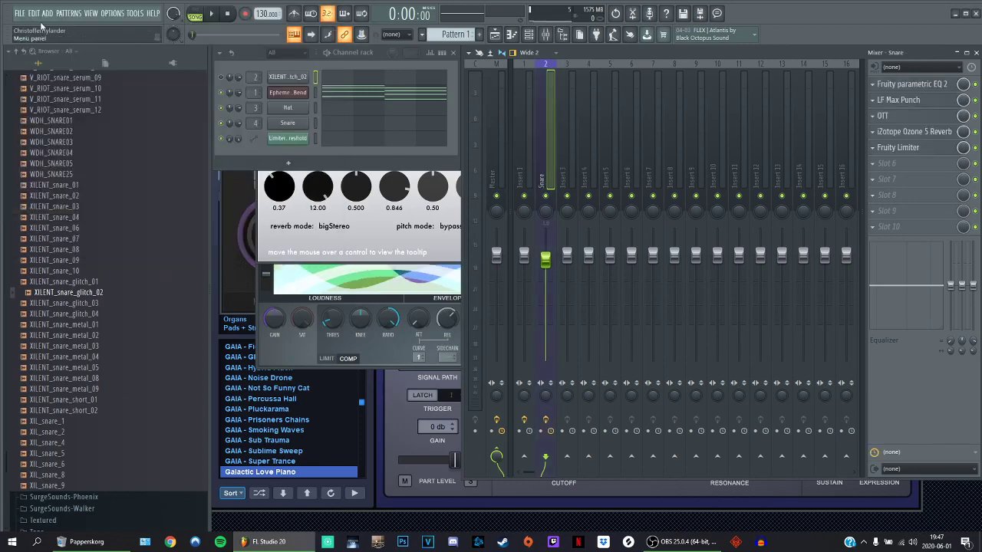
# - Load the mixer track state Snare mix 2.fst onto mixer track 2 and check its ValhallaRoom settings
pyautogui.rightClick(553, 156)
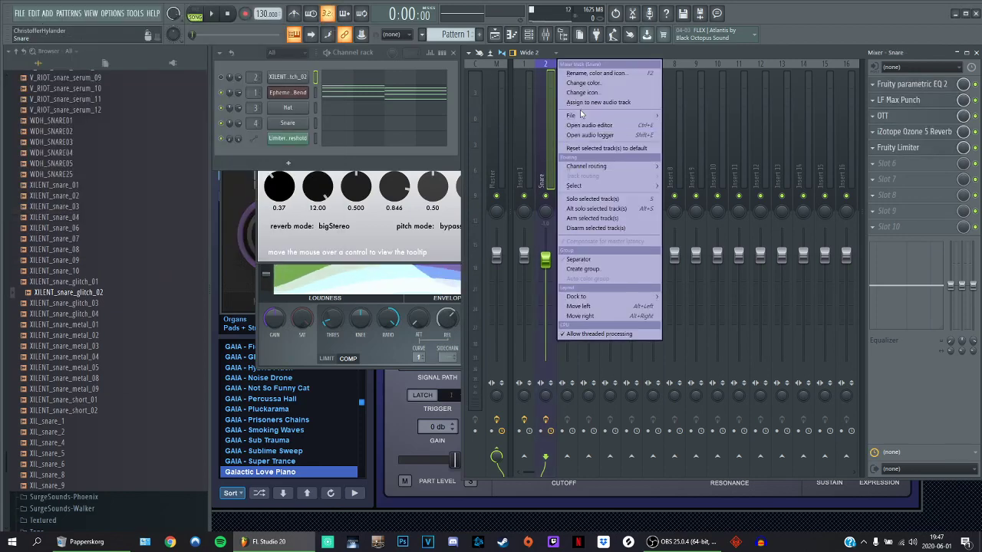
pyautogui.moveTo(580, 116)
pyautogui.click(95, 21)
pyautogui.write('snare')
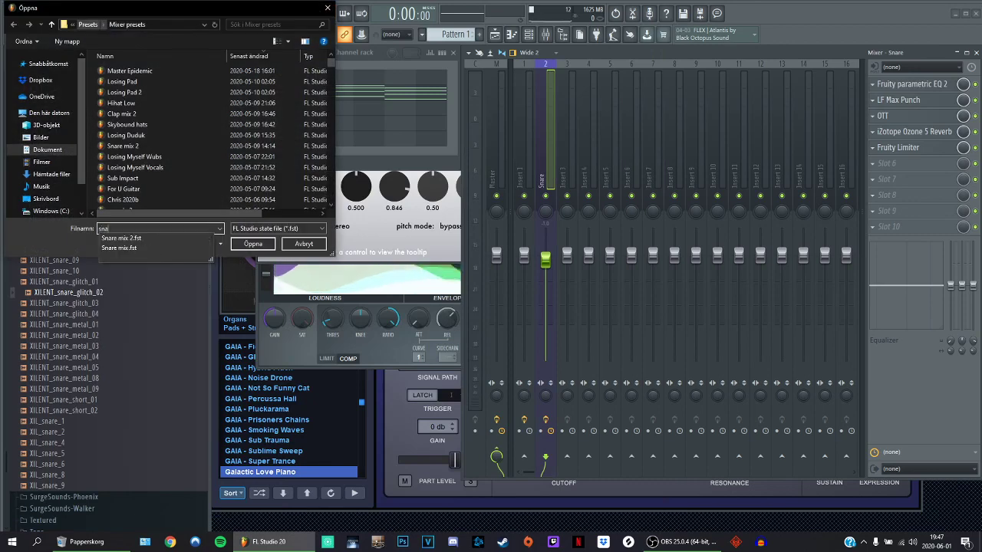
pyautogui.press('Down')
pyautogui.press('Return')
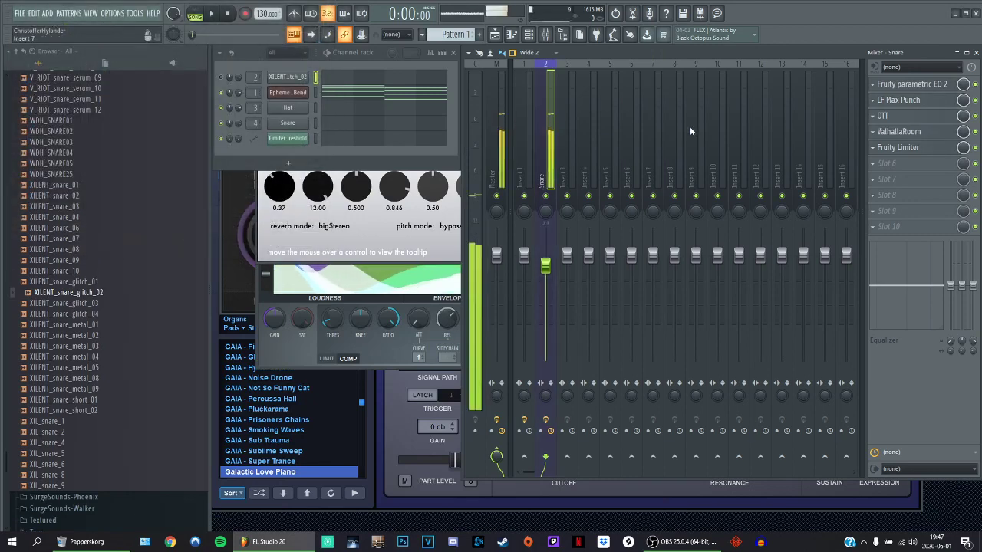
pyautogui.click(909, 132)
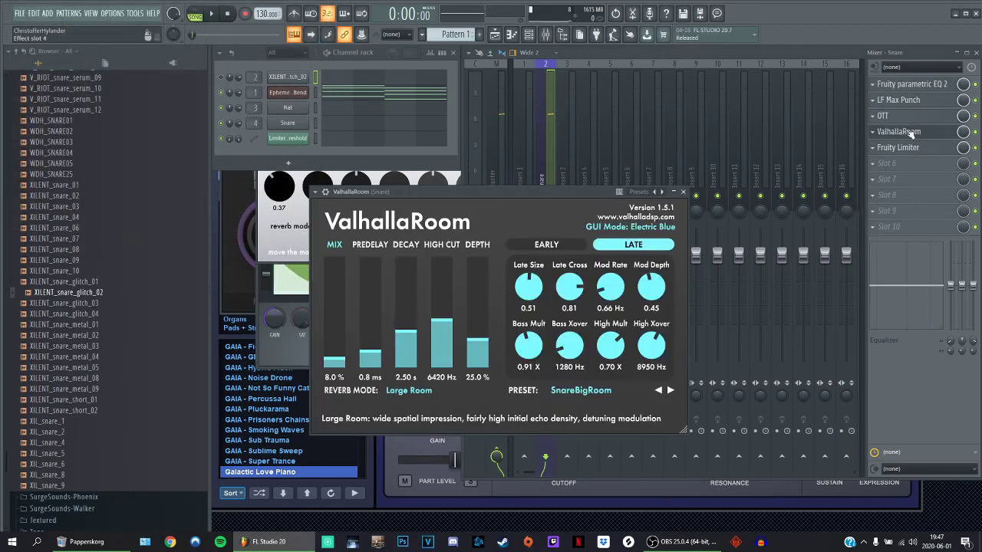
pyautogui.click(944, 133)
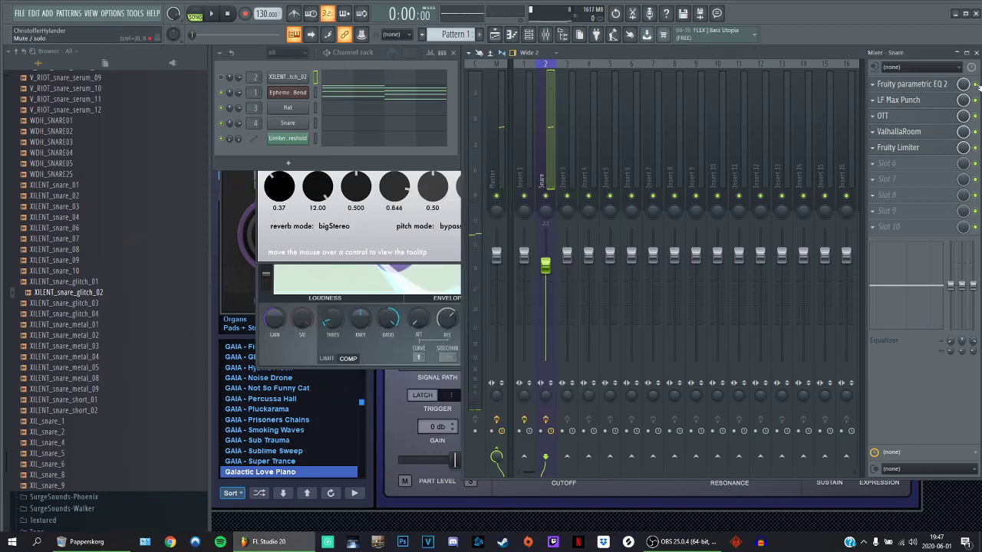
# - In the Snare track's Fruity parametric EQ 2, raise bands 5 and 6 slightly and set band 7's high shelf to 3.3 dB
pyautogui.click(938, 86)
pyautogui.moveTo(479, 175); pyautogui.dragTo(410, 160)
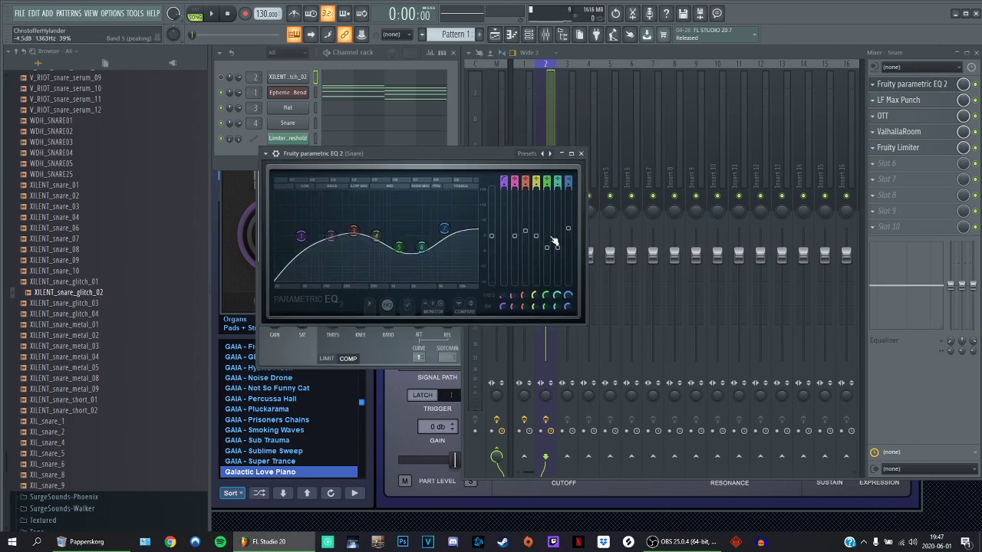
pyautogui.moveTo(547, 247); pyautogui.dragTo(547, 246)
pyautogui.moveTo(558, 247); pyautogui.dragTo(558, 246)
pyautogui.press('q')
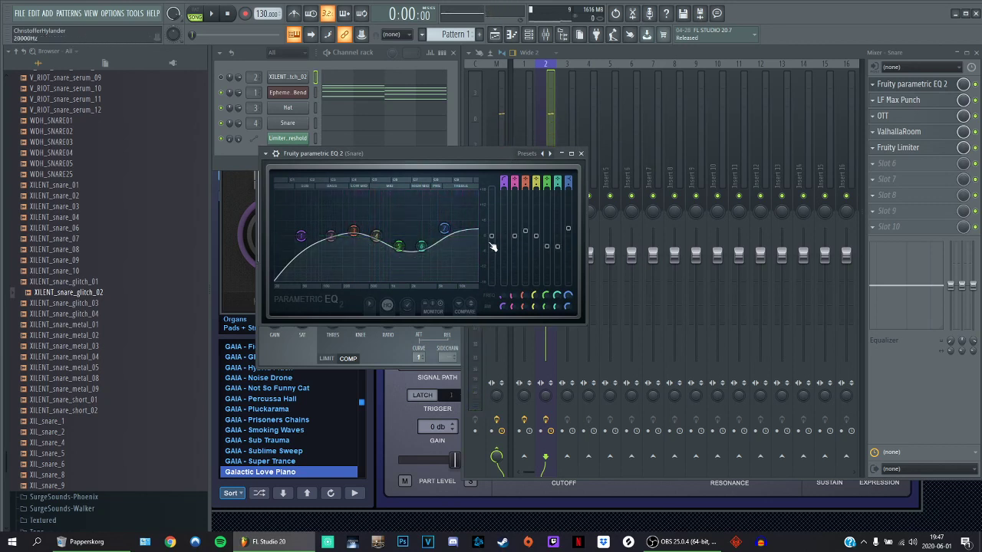
pyautogui.press('q')
pyautogui.moveTo(569, 228); pyautogui.dragTo(569, 225)
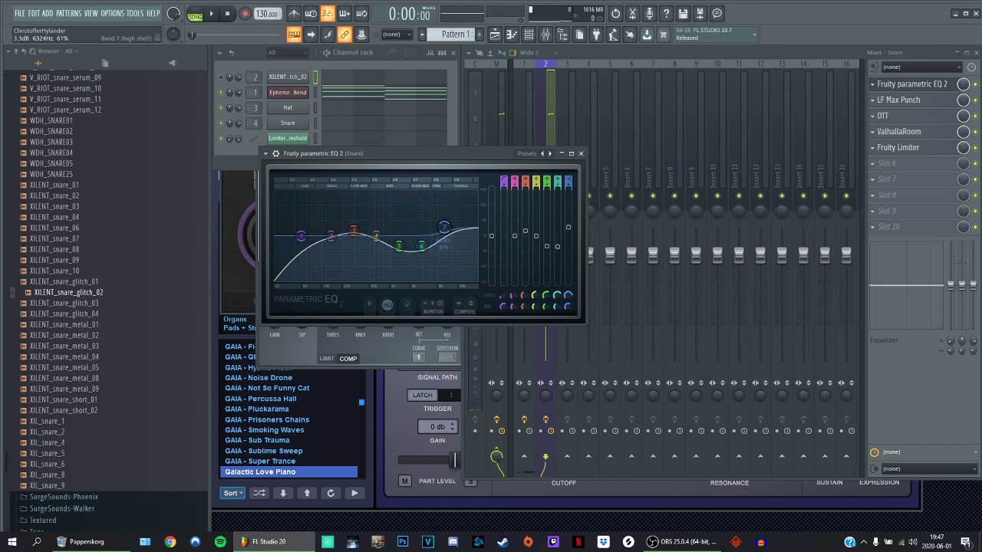
pyautogui.press('q')
# - Open LF Max Punch on the Snare track and compare the snare with the effect bypassed and enabled
pyautogui.click(910, 99)
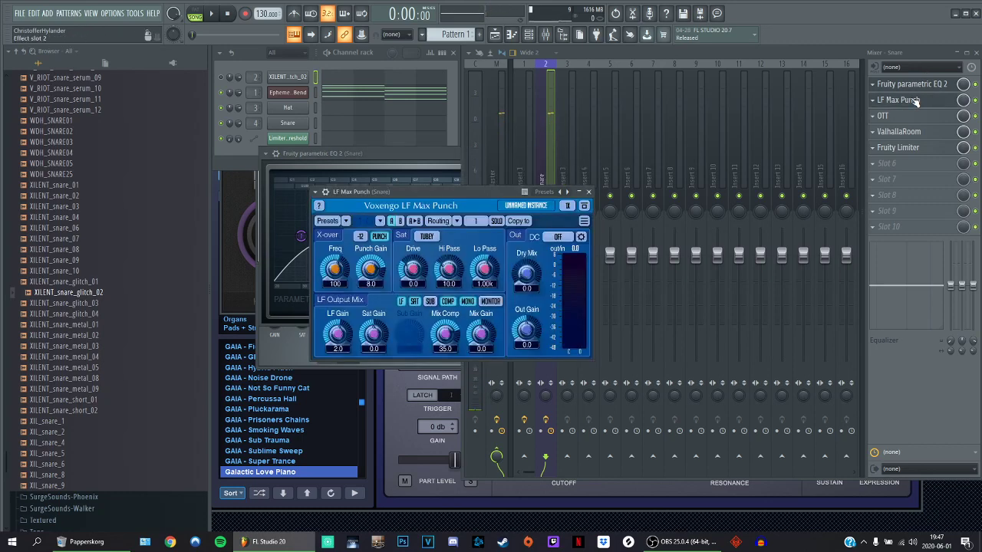
pyautogui.click(975, 101)
pyautogui.press('q')
pyautogui.click(974, 101)
pyautogui.press('q')
# - Reopen LF Max Punch on the Snare track to examine its punch and saturation settings, then close it
pyautogui.click(911, 100)
pyautogui.click(910, 99)
pyautogui.moveTo(399, 192); pyautogui.dragTo(386, 210)
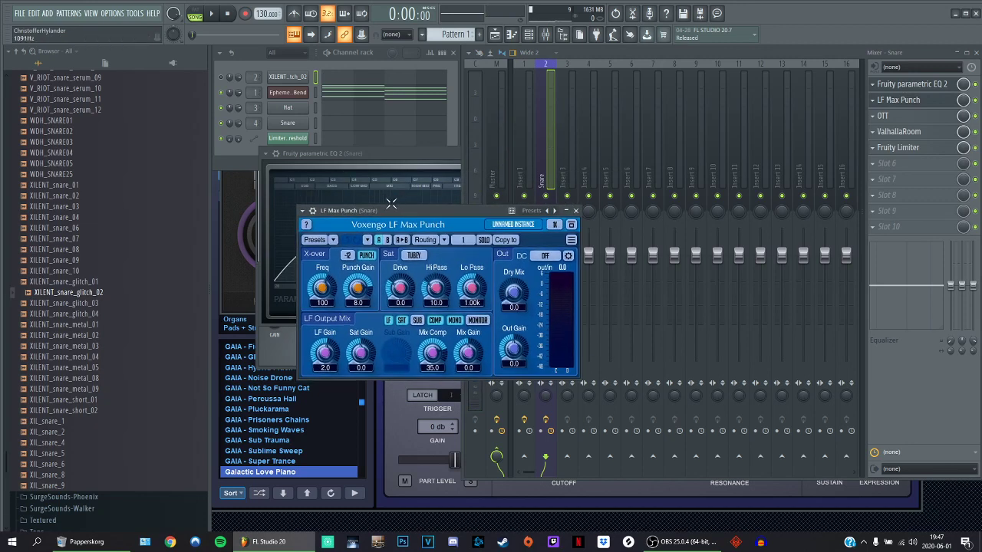
pyautogui.moveTo(384, 212)
pyautogui.mouseDown()
pyautogui.moveTo(412, 200)
pyautogui.moveTo(403, 226)
pyautogui.moveTo(379, 229)
pyautogui.moveTo(417, 191)
pyautogui.moveTo(372, 201)
pyautogui.moveTo(440, 182)
pyautogui.moveTo(400, 207)
pyautogui.mouseUp()
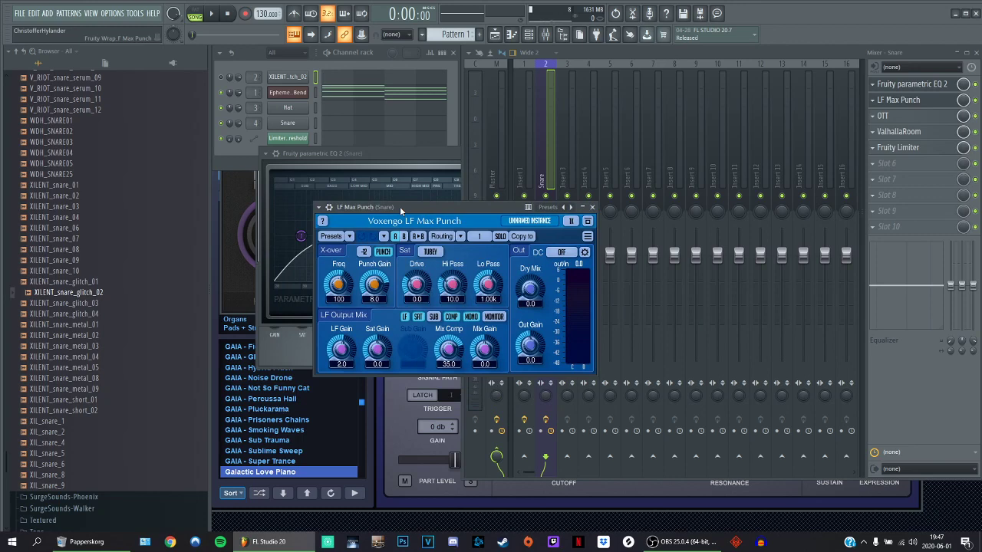
pyautogui.moveTo(400, 206)
pyautogui.mouseDown()
pyautogui.moveTo(408, 196)
pyautogui.moveTo(396, 202)
pyautogui.mouseUp()
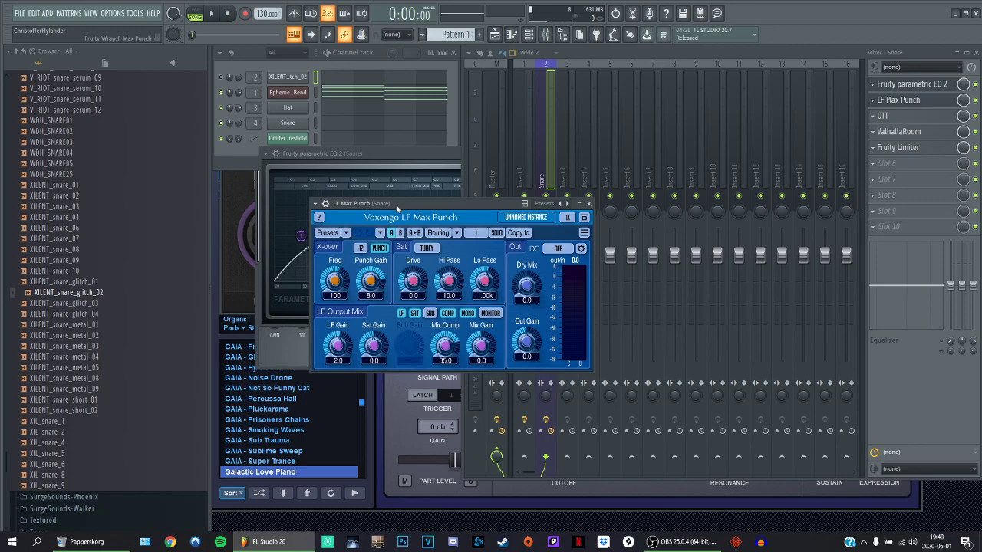
pyautogui.moveTo(387, 202); pyautogui.dragTo(363, 213)
pyautogui.click(905, 101)
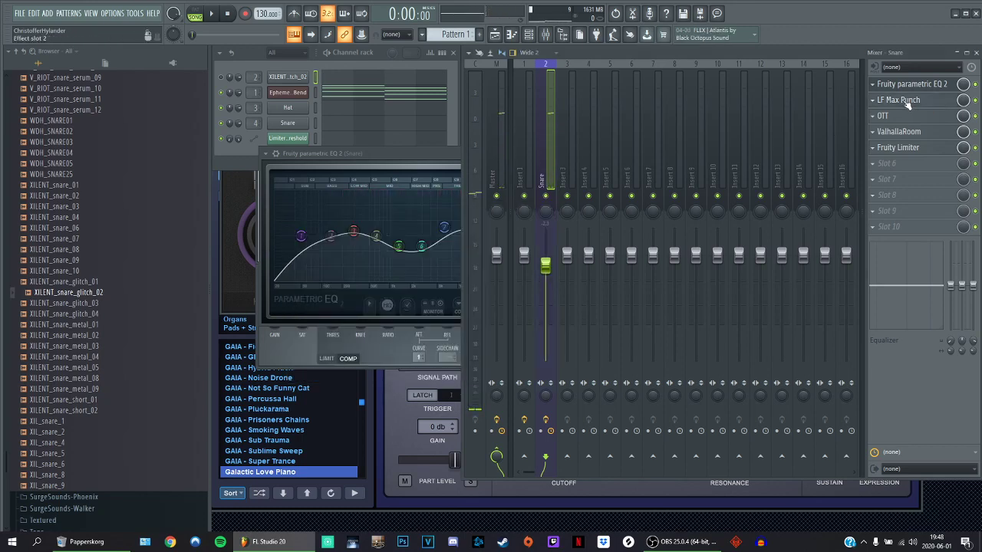
# - Reopen LF Max Punch on the Snare track, set its crossover slope to -24, and switch Punch off and back on
pyautogui.click(907, 103)
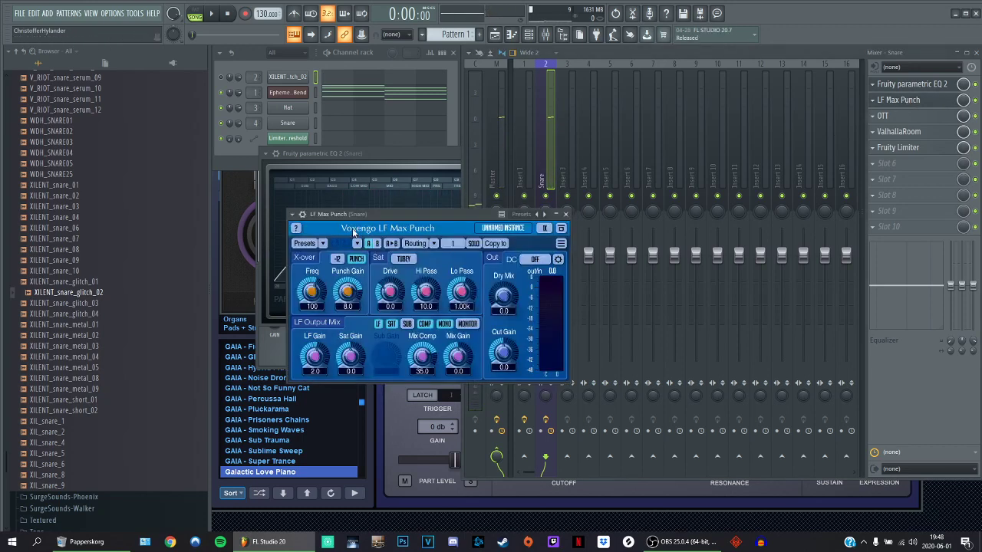
pyautogui.moveTo(362, 218); pyautogui.dragTo(353, 218)
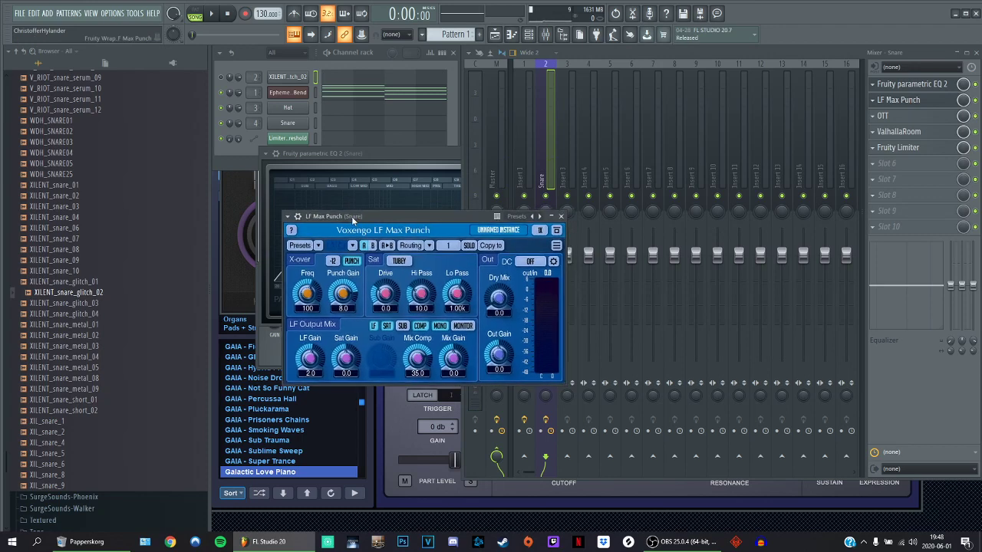
pyautogui.click(338, 264)
pyautogui.click(335, 262)
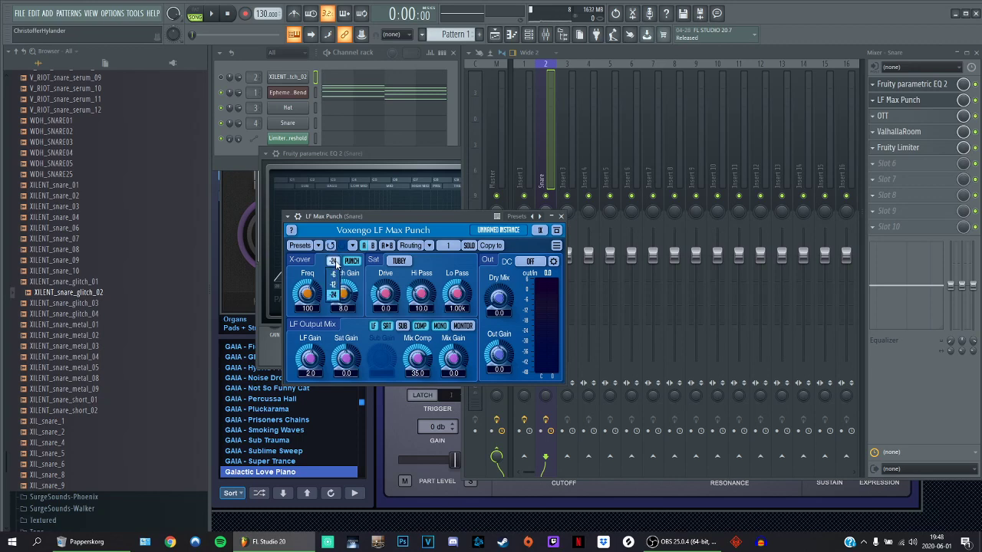
pyautogui.click(349, 262)
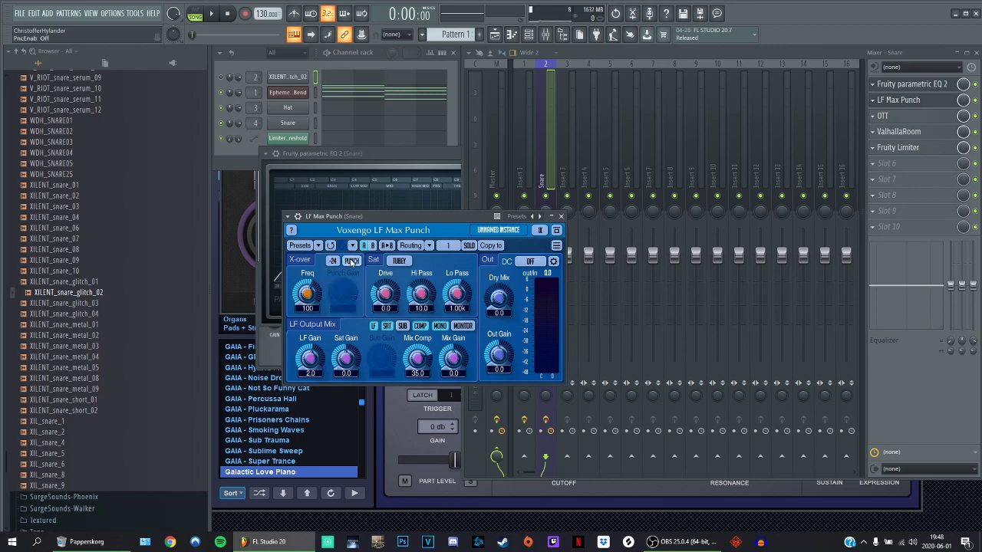
pyautogui.click(350, 262)
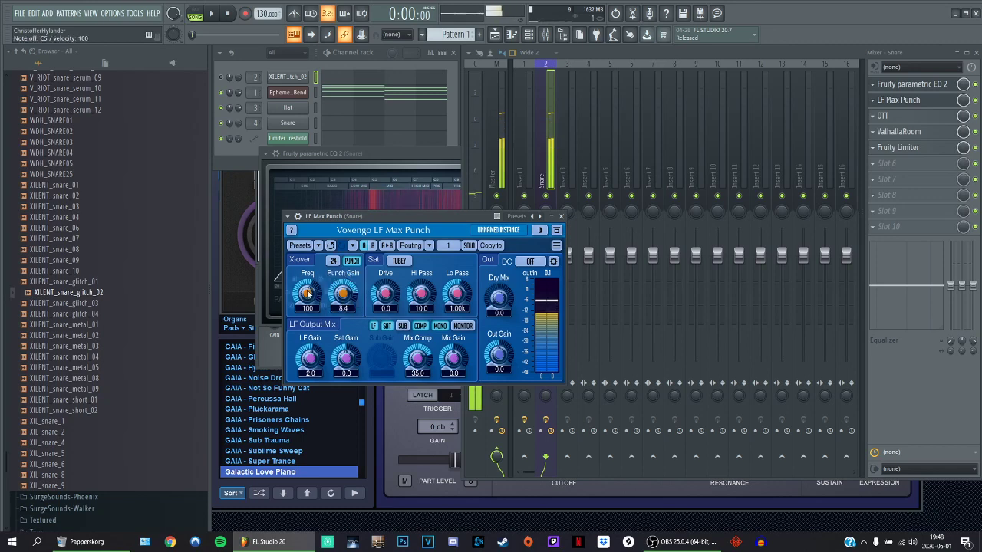
# - Try lower LF Gain amounts in LF Max Punch's output mix, down to 0.0, and return it to 2.0
pyautogui.moveTo(418, 357); pyautogui.dragTo(418, 362)
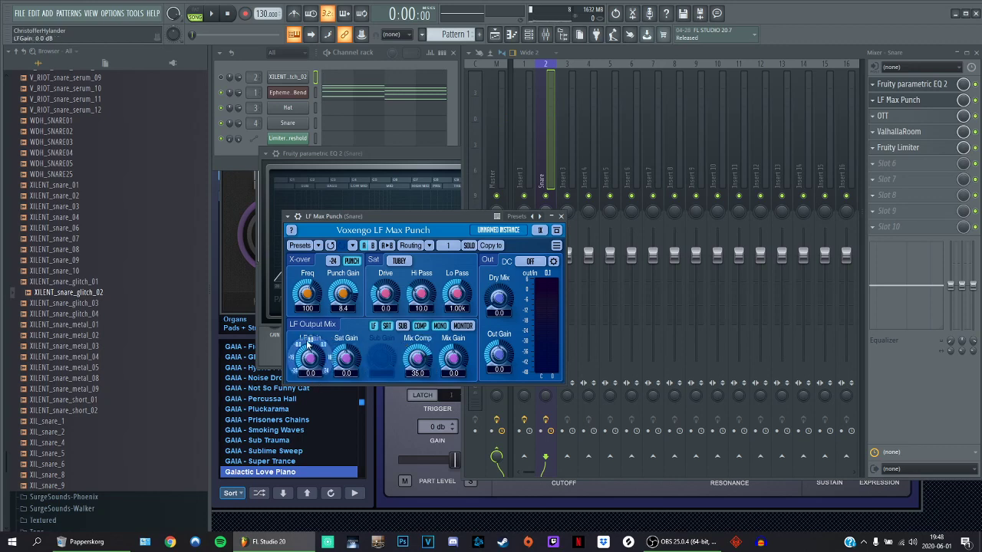
pyautogui.moveTo(311, 367); pyautogui.dragTo(312, 357)
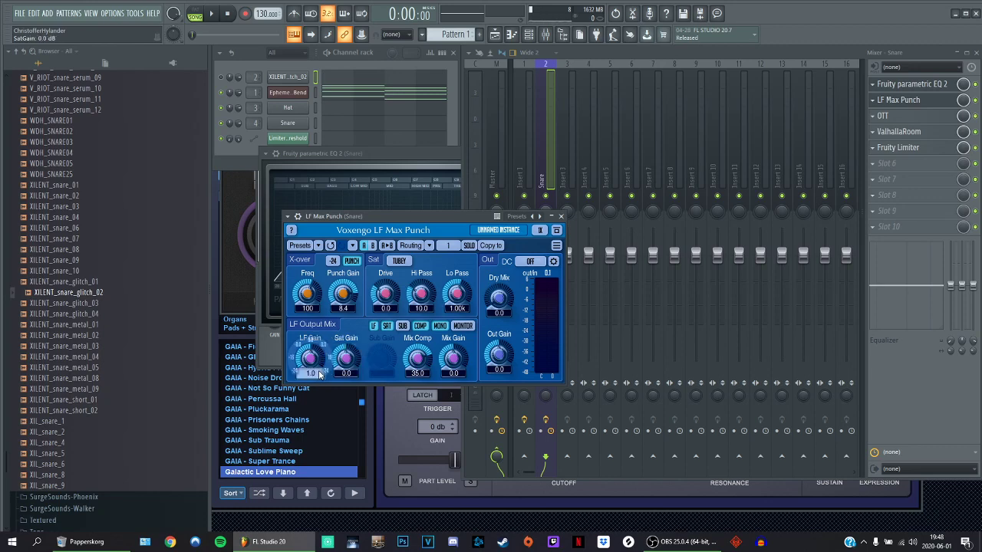
pyautogui.moveTo(311, 359); pyautogui.dragTo(310, 356)
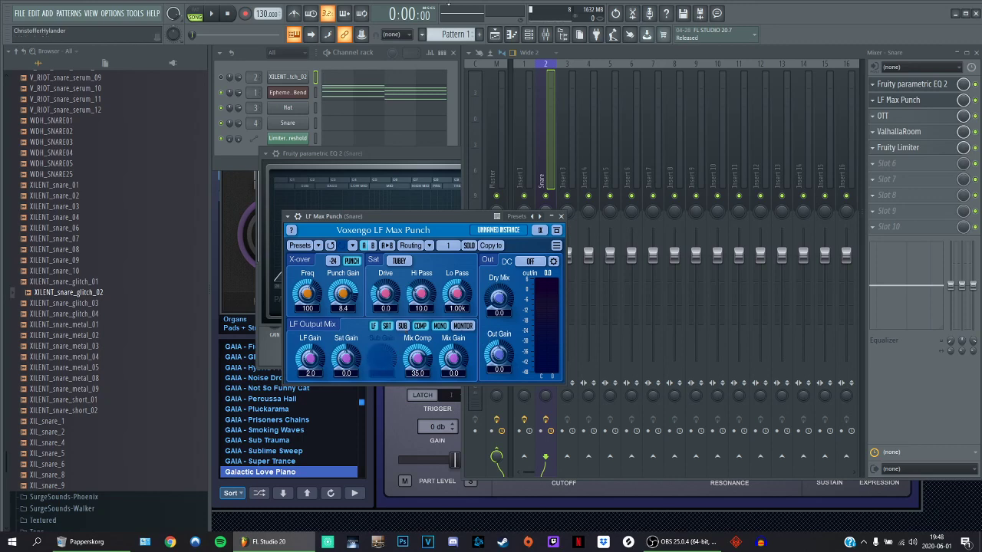
# - Play the snare through LF Max Punch and set its Punch Gain to 8.1
pyautogui.click(446, 329)
pyautogui.press('q')
pyautogui.press('q')
pyautogui.press('q')
pyautogui.moveTo(344, 296); pyautogui.dragTo(345, 299)
pyautogui.moveTo(381, 216); pyautogui.dragTo(343, 212)
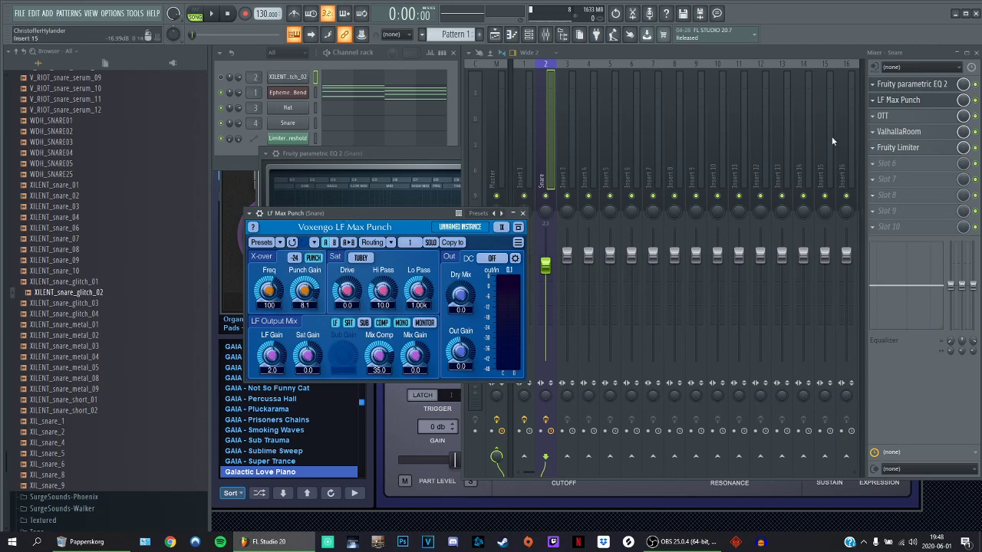
# - Open OTT on the Snare track, arrange its window over LF Max Punch, and keep it open alongside the snare's sampler settings
pyautogui.click(882, 116)
pyautogui.moveTo(294, 125); pyautogui.dragTo(529, 220)
pyautogui.moveTo(306, 209); pyautogui.dragTo(355, 164)
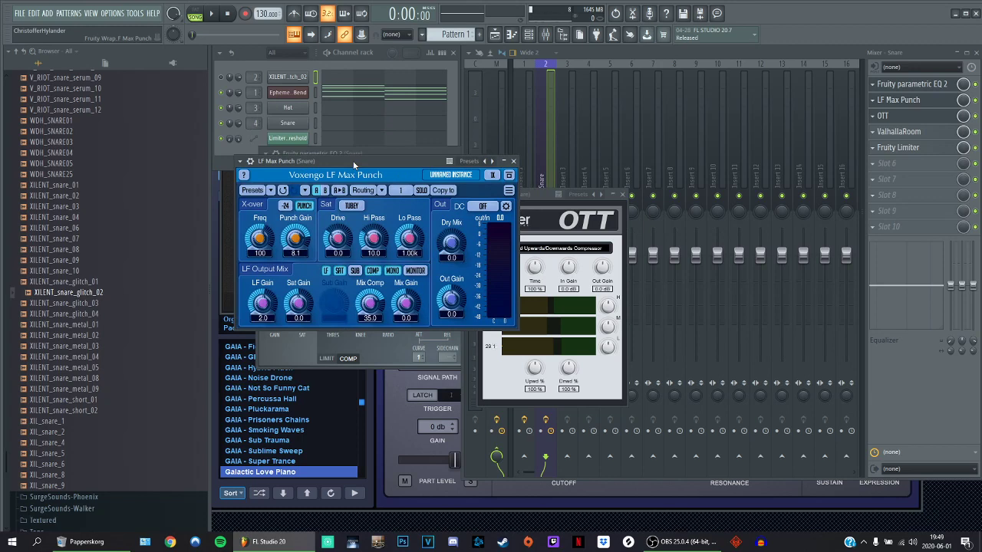
pyautogui.moveTo(355, 164); pyautogui.dragTo(339, 180)
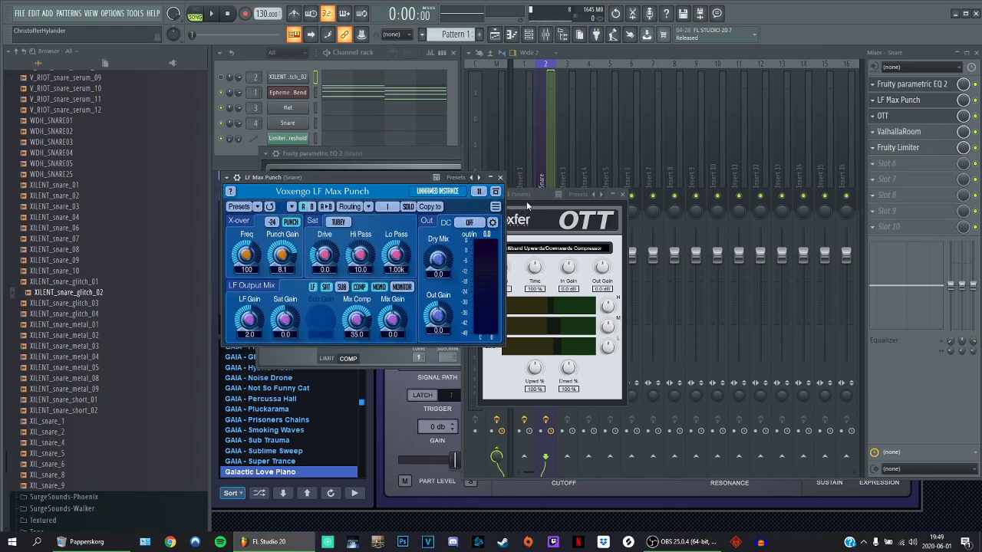
pyautogui.moveTo(526, 201); pyautogui.dragTo(363, 152)
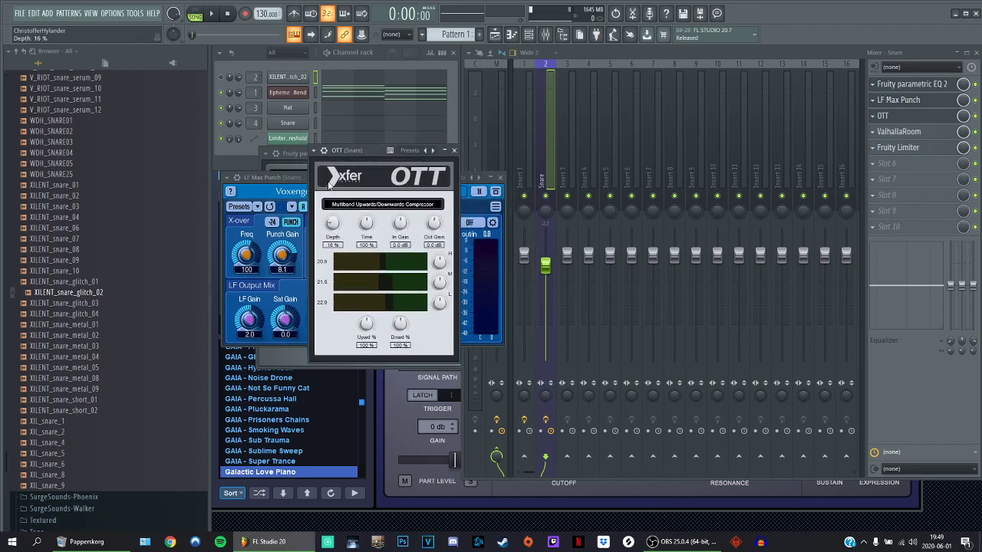
pyautogui.click(288, 79)
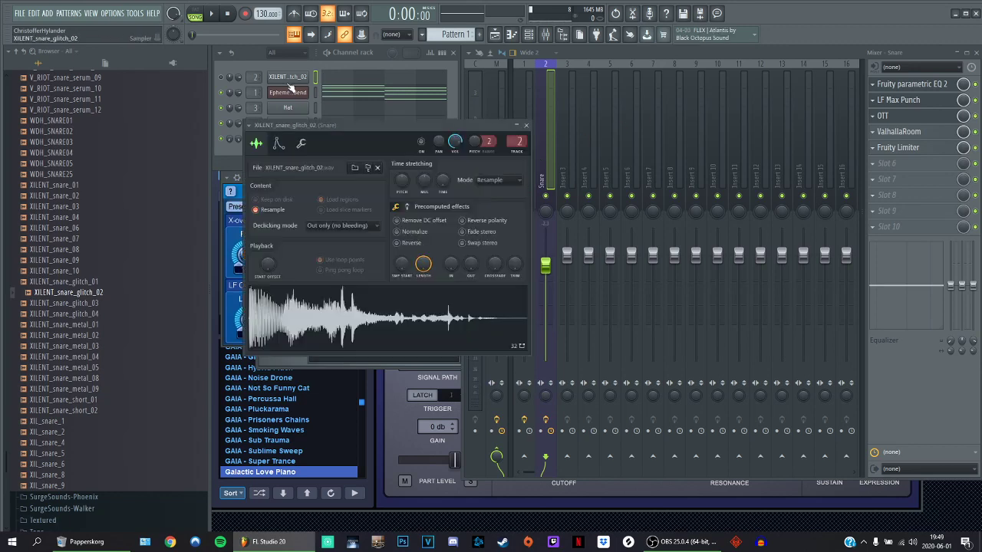
pyautogui.click(885, 118)
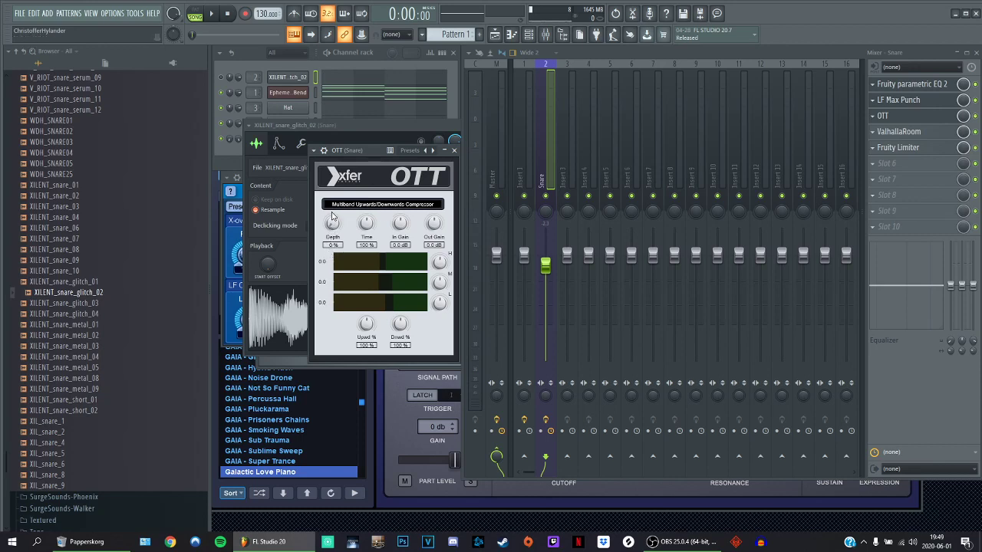
# - Play the XILENT_snare_glitch_02 channel with OTT bypassed and enabled to compare the sound
pyautogui.click(918, 501)
pyautogui.click(549, 82)
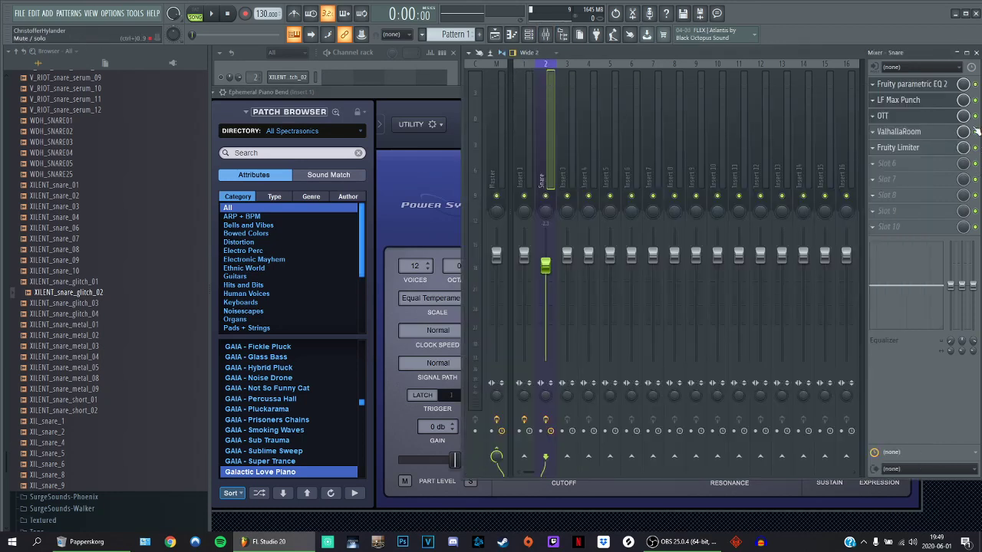
pyautogui.click(298, 77)
pyautogui.press('q')
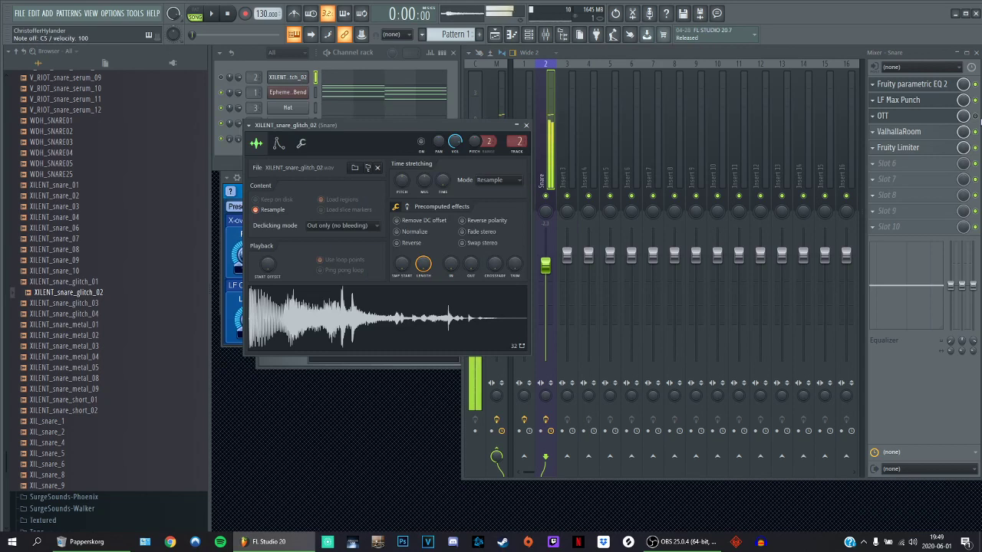
pyautogui.click(977, 117)
pyautogui.press('q')
pyautogui.press('q')
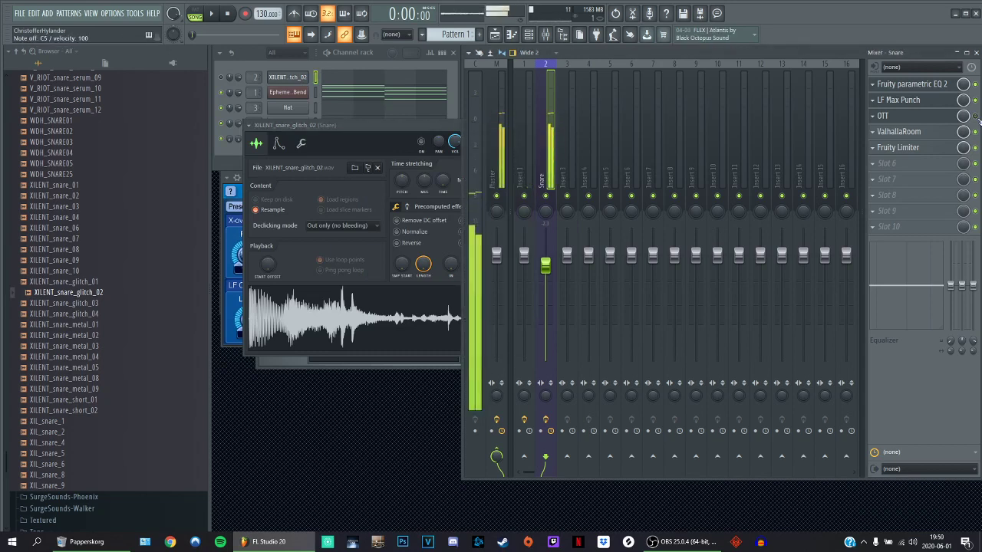
# - Reopen OTT on the Snare track, set its Depth to 20%, and audition the snare
pyautogui.click(890, 116)
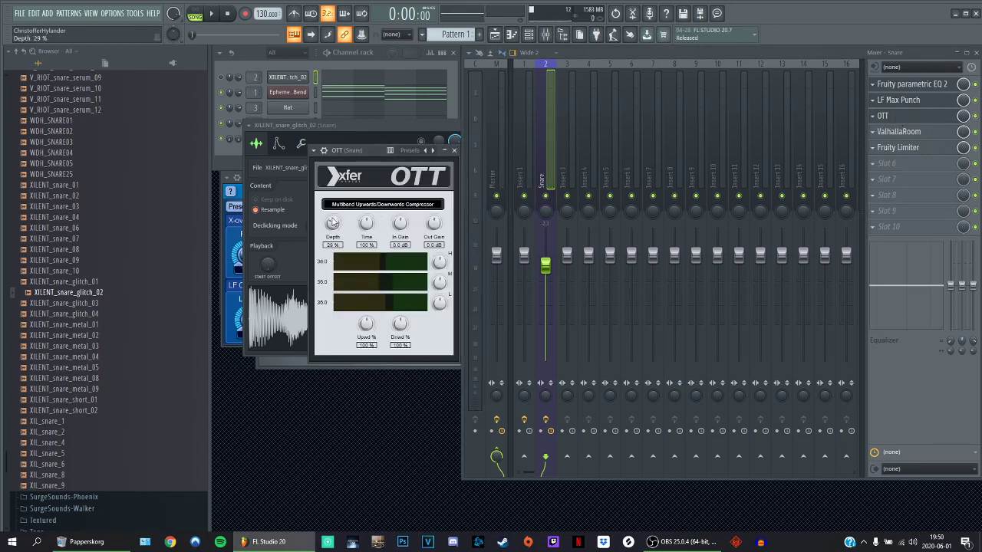
pyautogui.click(338, 54)
pyautogui.press('q')
pyautogui.moveTo(332, 224); pyautogui.dragTo(332, 235)
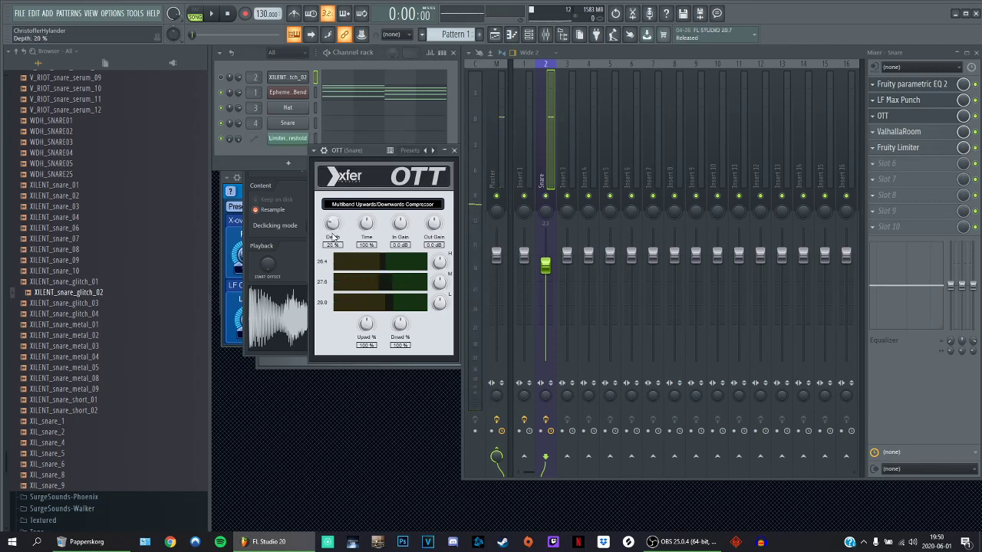
pyautogui.click(353, 403)
pyautogui.press('q')
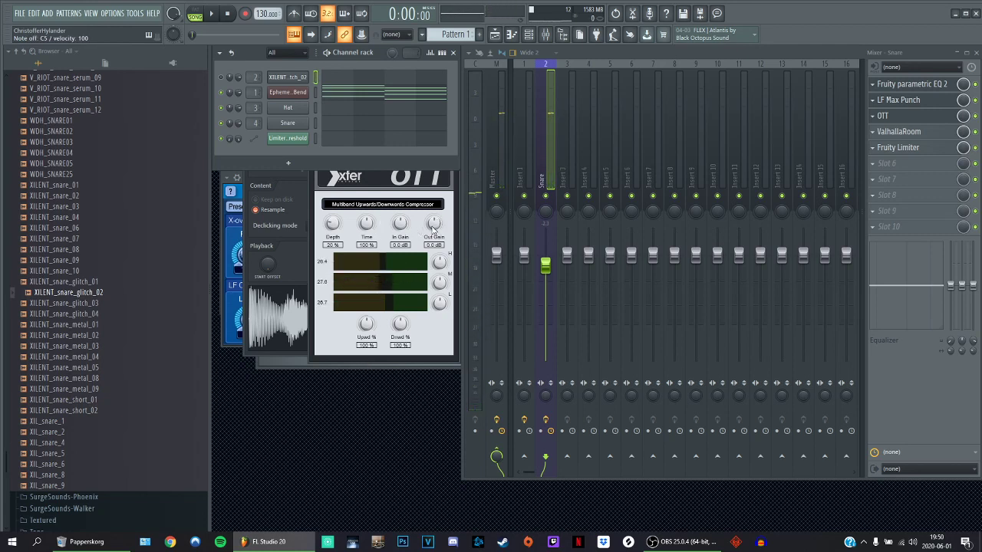
# - Set OTT's Time to 109%, audition the snare, and try to load the DefaultProgram preset
pyautogui.moveTo(366, 226); pyautogui.dragTo(366, 272)
pyautogui.click(366, 474)
pyautogui.press('q')
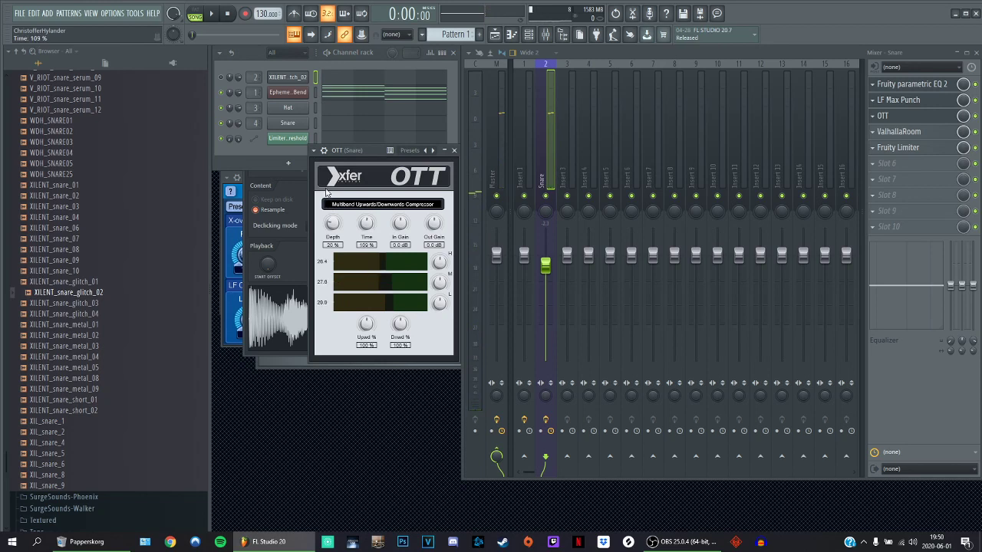
pyautogui.click(314, 152)
pyautogui.moveTo(342, 191)
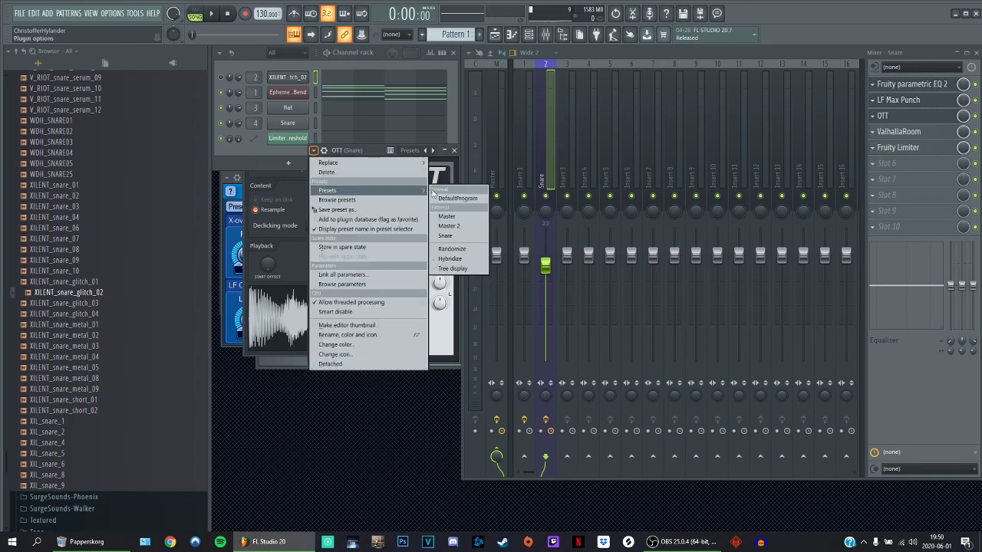
pyautogui.click(457, 198)
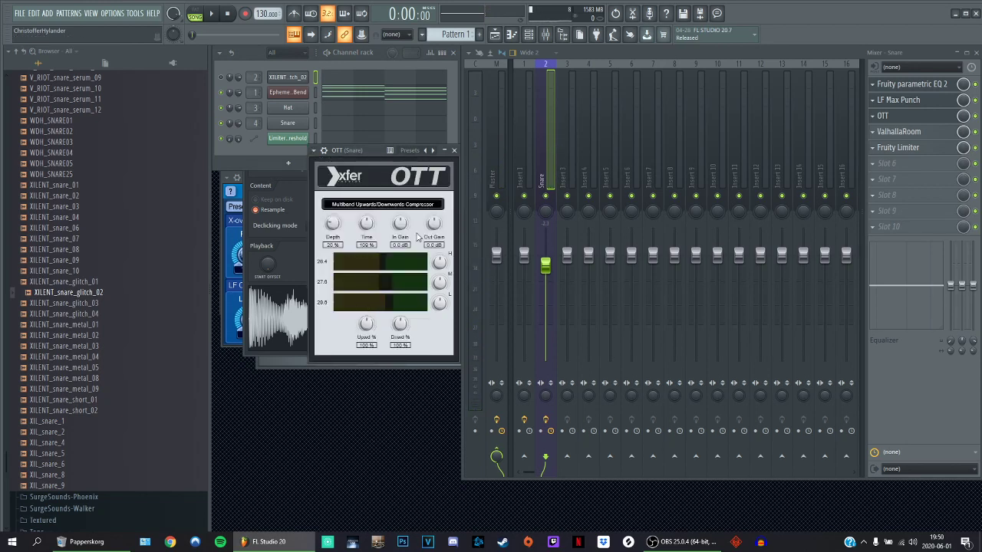
# - Open ValhallaRoom on the Snare track and load the SnareBigRoom preset from the Rooms category
pyautogui.click(909, 133)
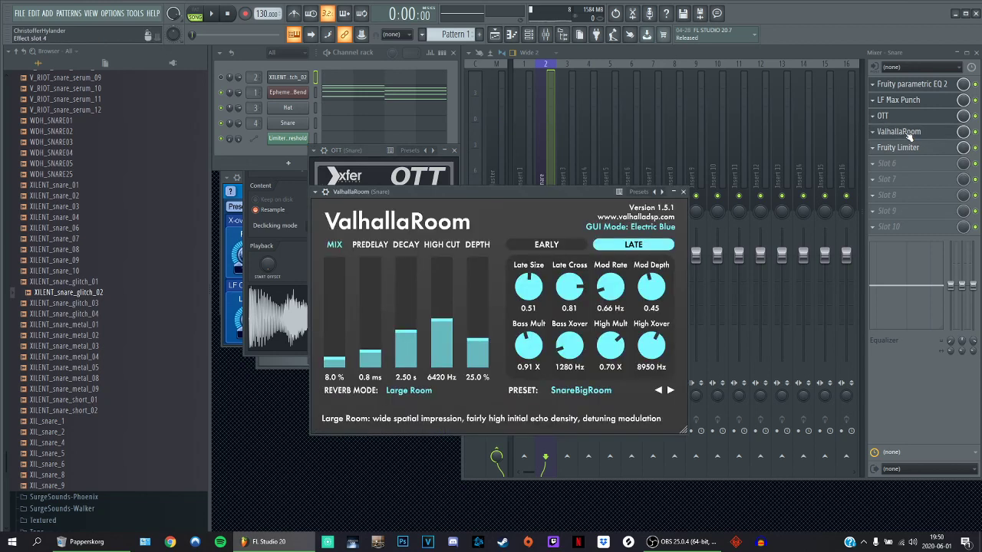
pyautogui.click(909, 133)
pyautogui.click(909, 134)
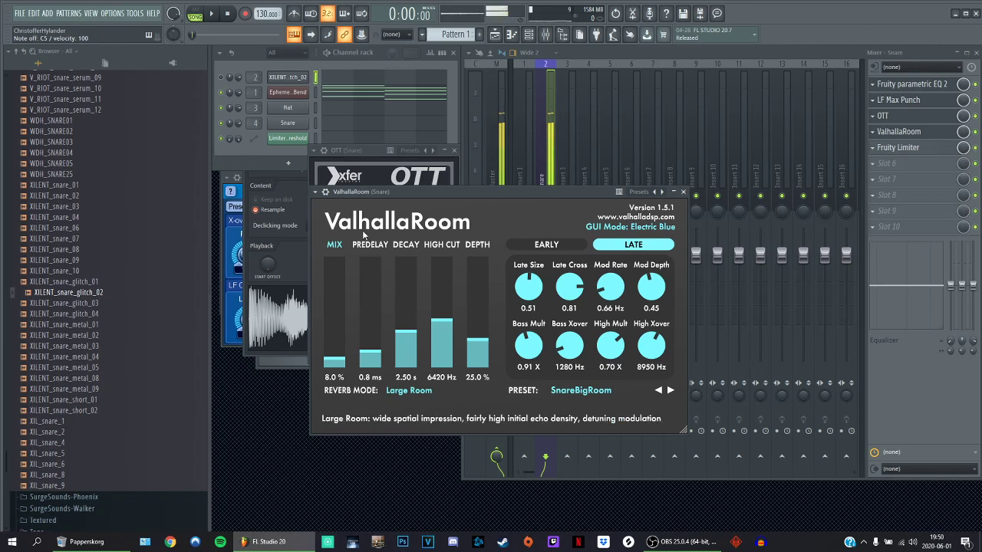
pyautogui.click(595, 391)
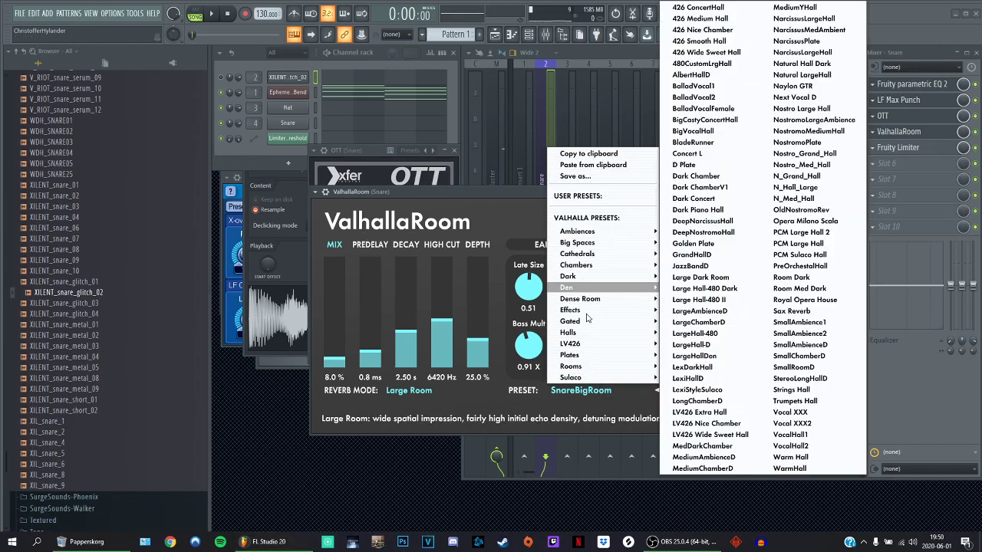
pyautogui.moveTo(591, 367)
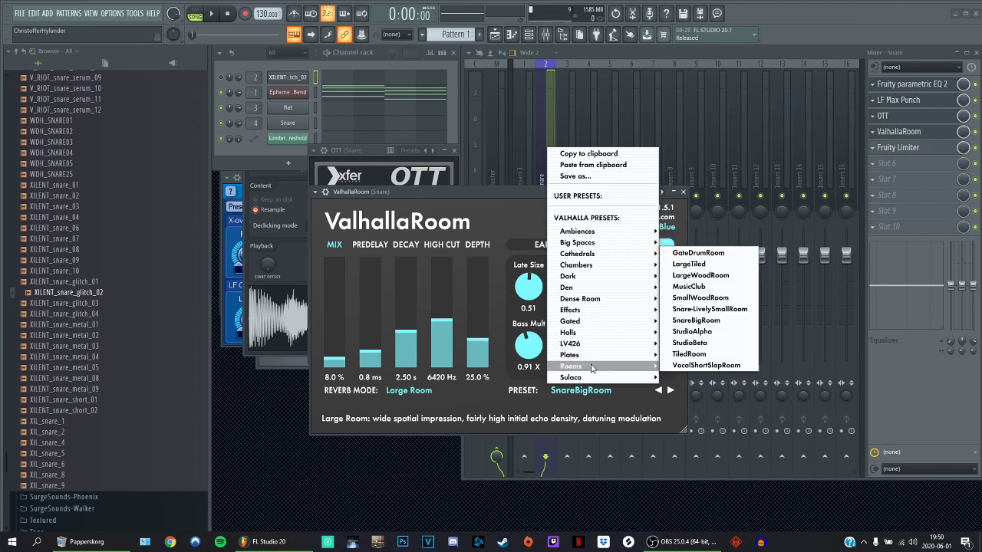
pyautogui.click(713, 320)
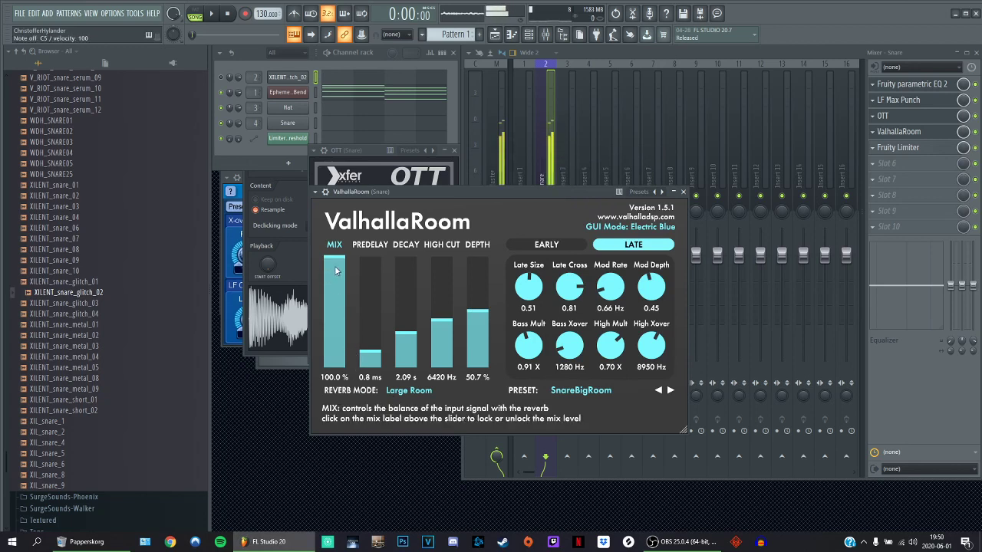
# - Lower the ValhallaRoom reverb mix on the snare to about 8.3 % and play the snare to hear it
pyautogui.moveTo(333, 270); pyautogui.dragTo(339, 363)
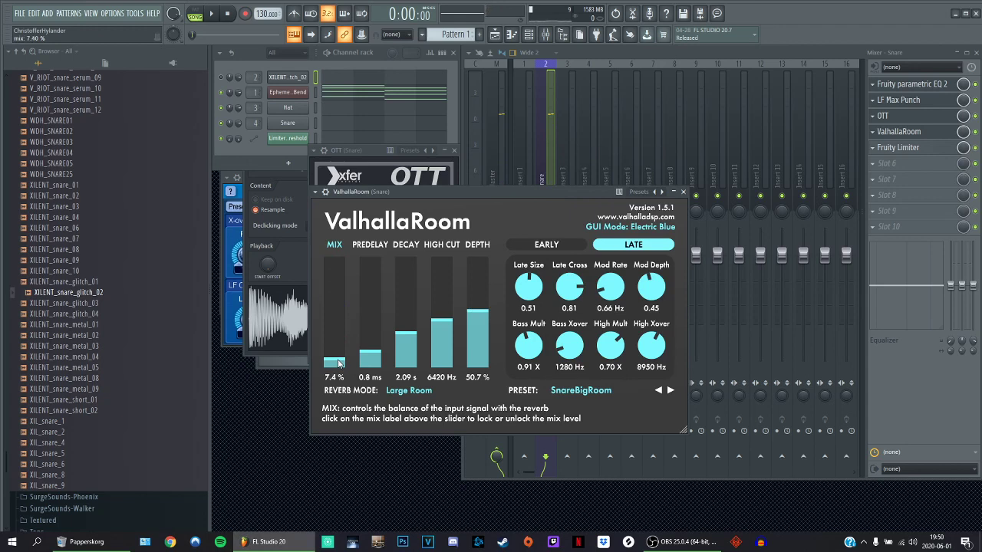
pyautogui.press('z')
pyautogui.click(285, 417)
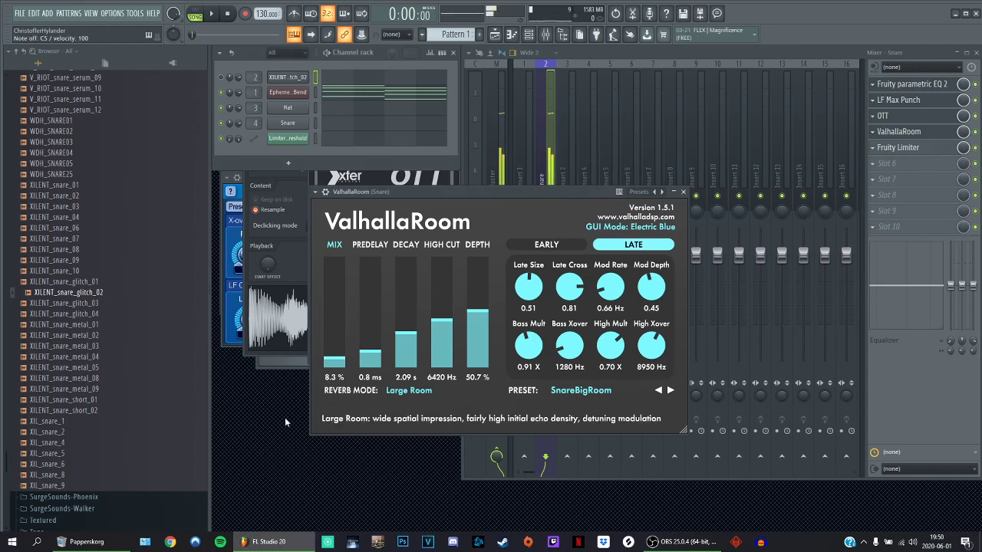
pyautogui.press('z')
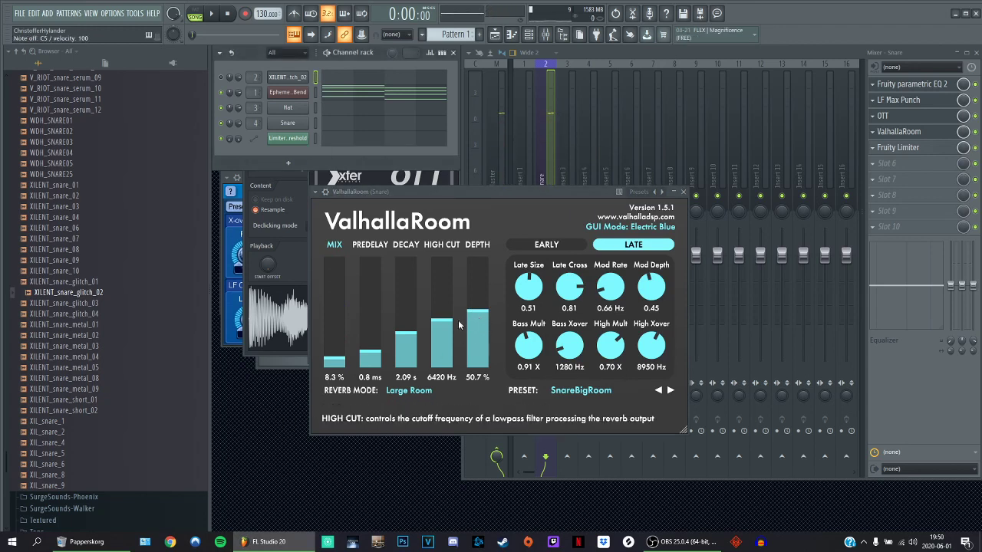
pyautogui.press('z')
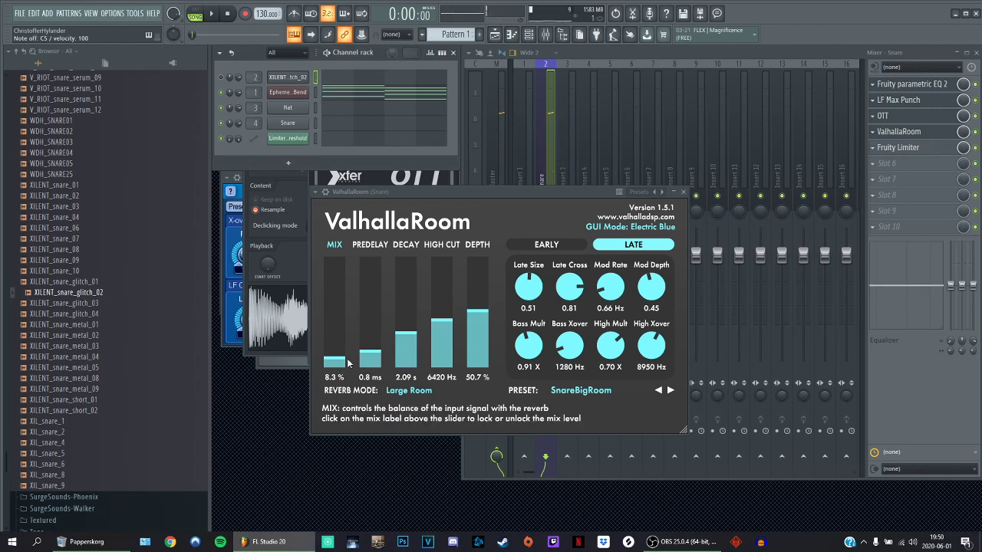
# - Load the saved 8% preset into the snare's ValhallaRoom reverb
pyautogui.click(316, 193)
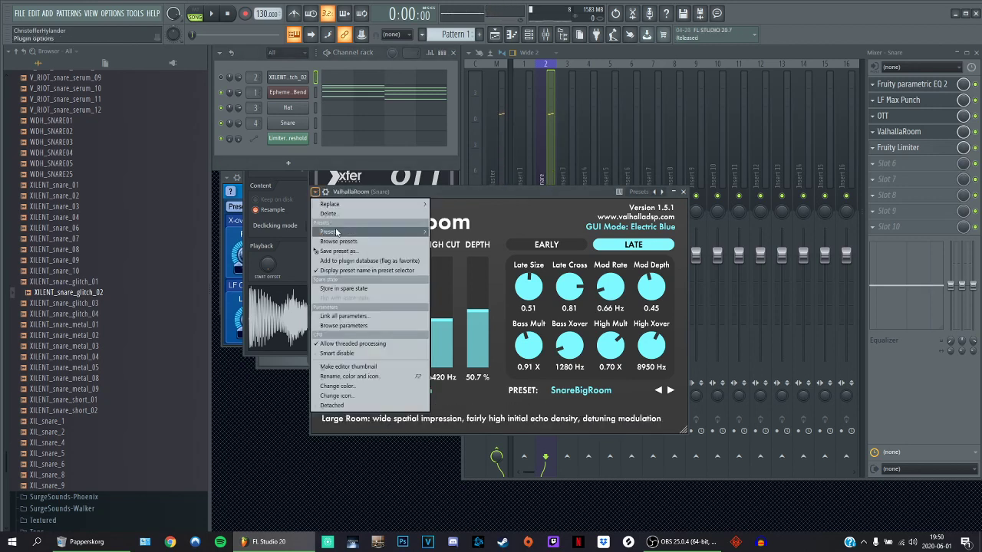
pyautogui.moveTo(368, 232)
pyautogui.click(456, 235)
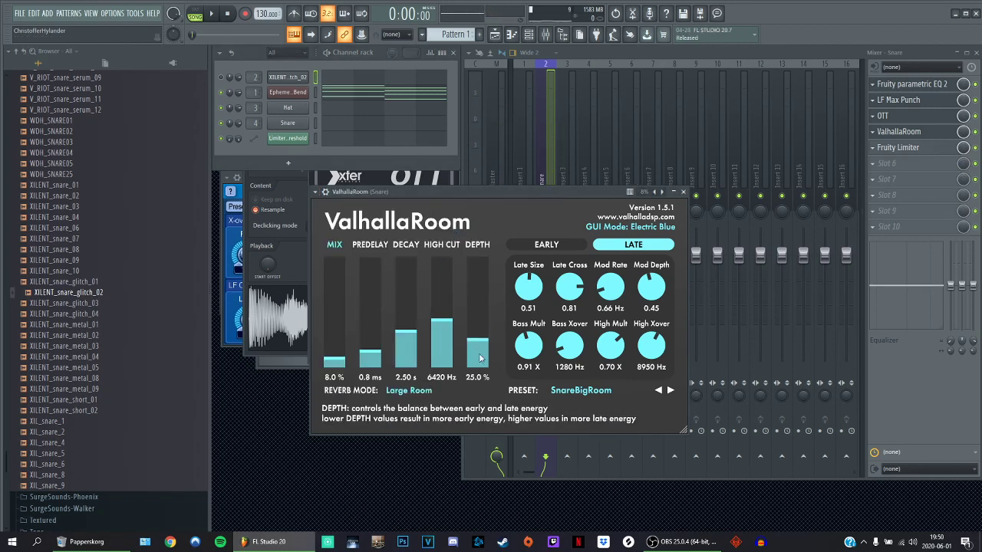
# - Fine-tune the snare reverb by setting the depth to about 25.8 % and the mix to about 8.8 %
pyautogui.press('z')
pyautogui.moveTo(480, 350)
pyautogui.mouseDown()
pyautogui.moveTo(479, 316)
pyautogui.moveTo(483, 343)
pyautogui.mouseUp()
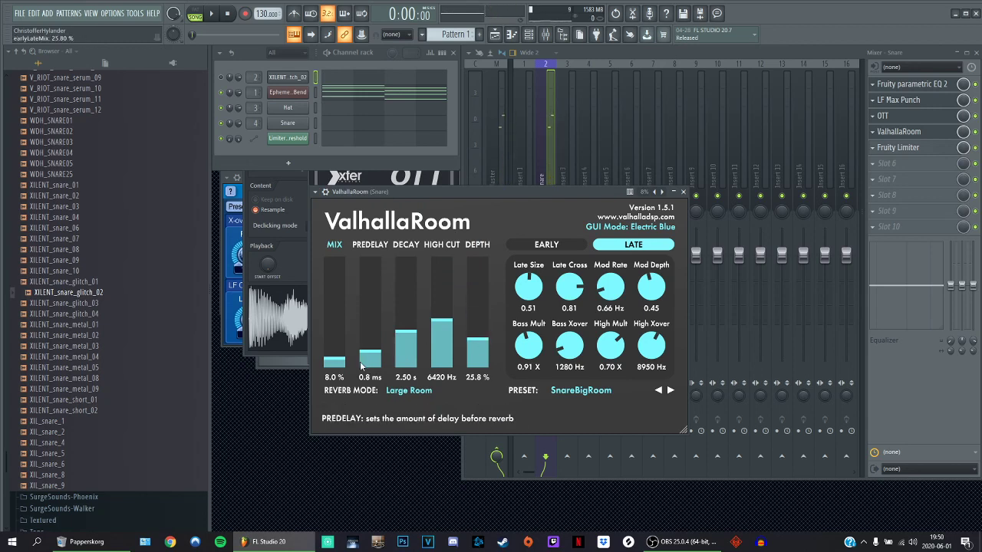
pyautogui.click(339, 345)
pyautogui.moveTo(336, 355)
pyautogui.mouseDown()
pyautogui.moveTo(335, 313)
pyautogui.moveTo(333, 358)
pyautogui.mouseUp()
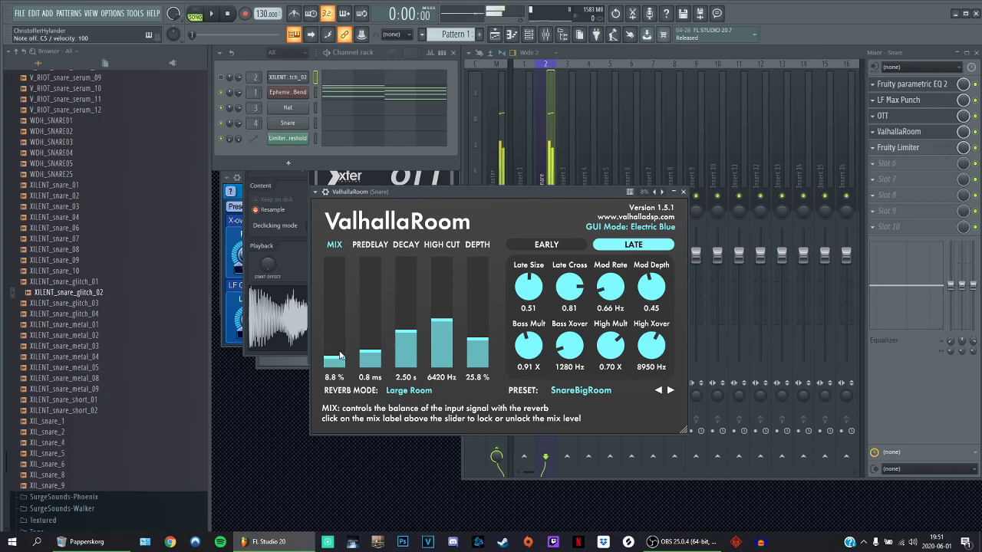
# - Open the Fruity Limiter on the Snare mixer track and switch the effect off
pyautogui.click(915, 151)
pyautogui.click(915, 151)
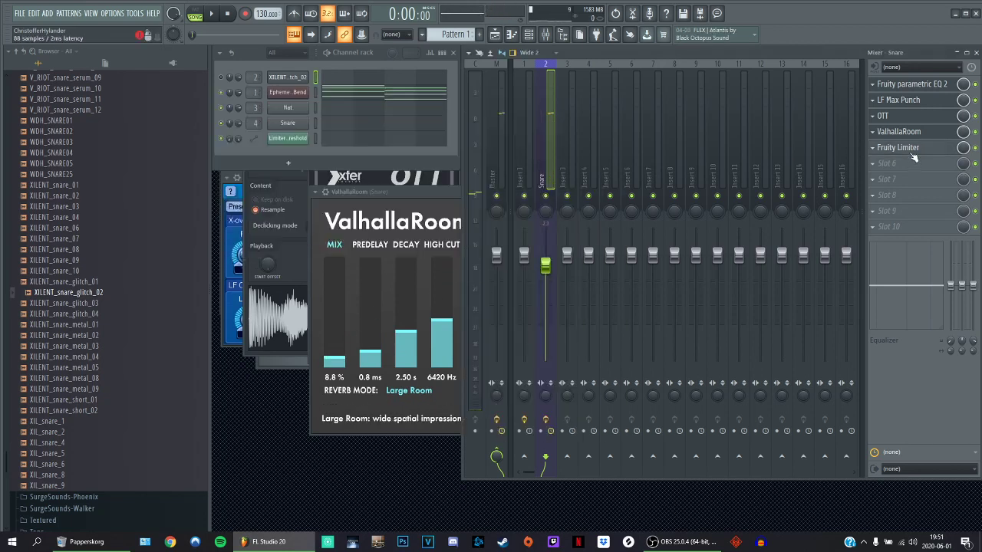
pyautogui.click(914, 150)
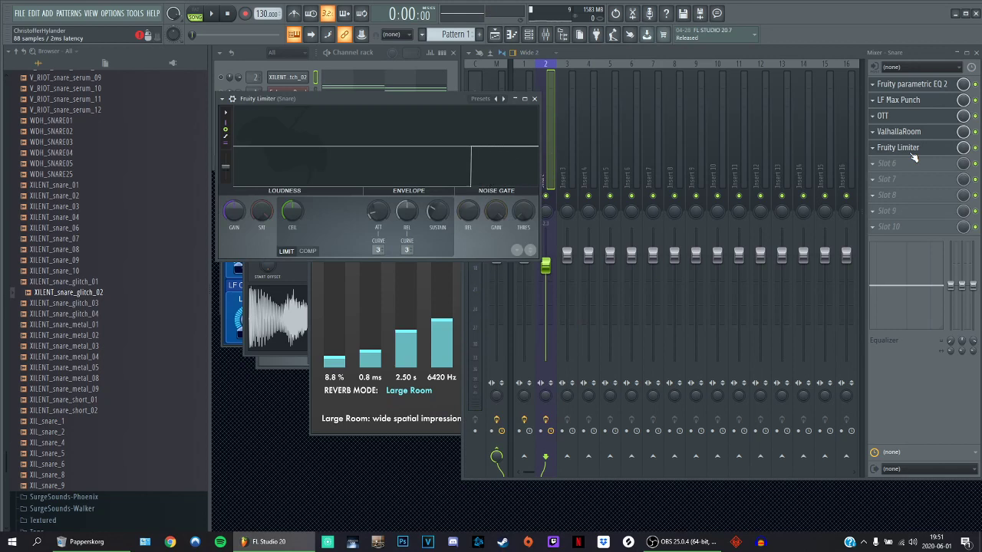
pyautogui.click(885, 150)
pyautogui.click(889, 152)
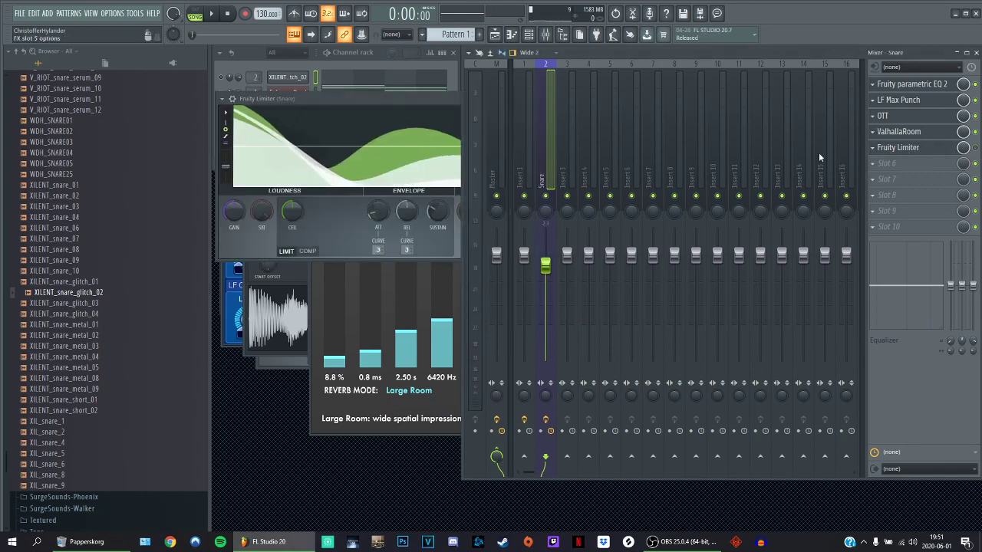
# - Check the Fruity Limiter on the master track and return to the Snare mixer track
pyautogui.click(494, 122)
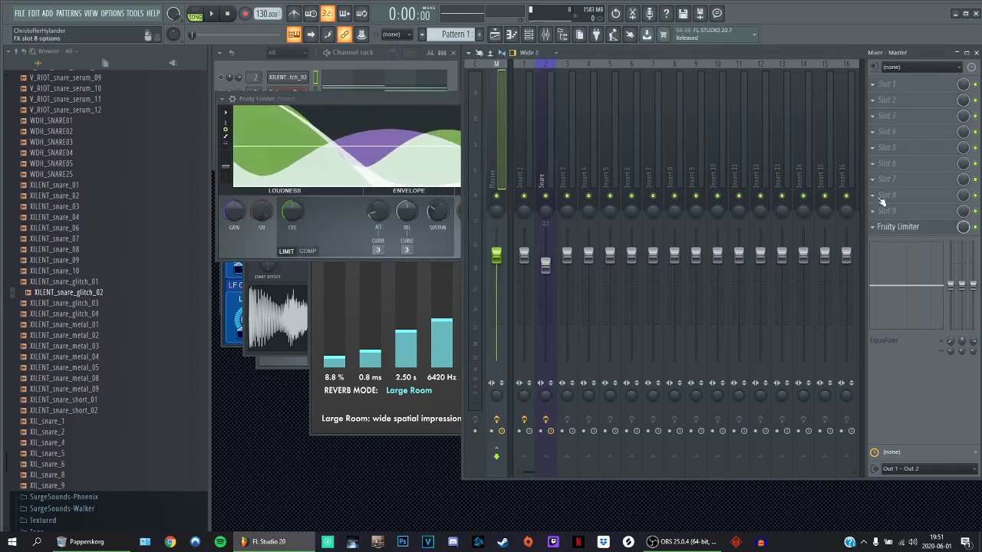
pyautogui.click(909, 227)
pyautogui.click(909, 228)
pyautogui.click(544, 169)
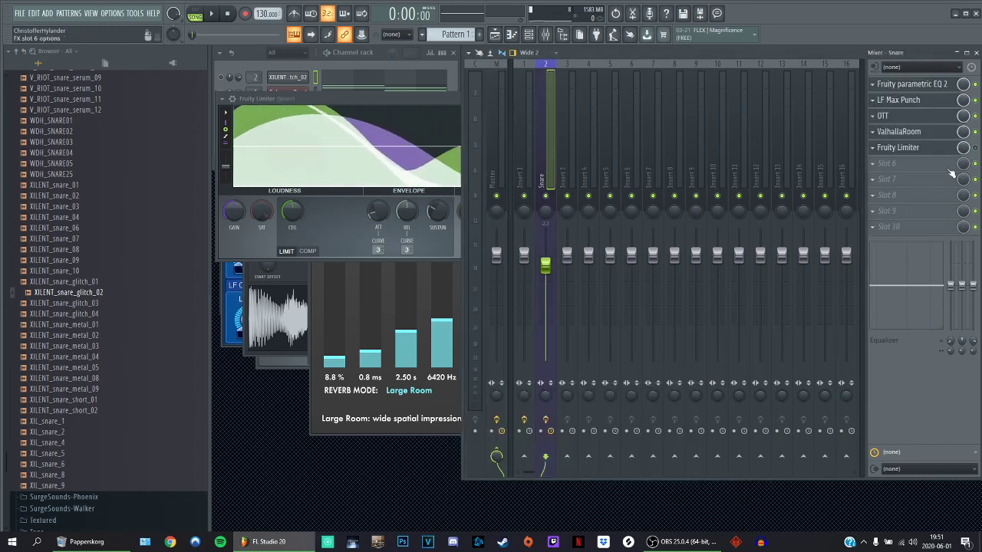
# - Switch the Snare track's Fruity Limiter back on, show its window and play the snare through it
pyautogui.click(909, 152)
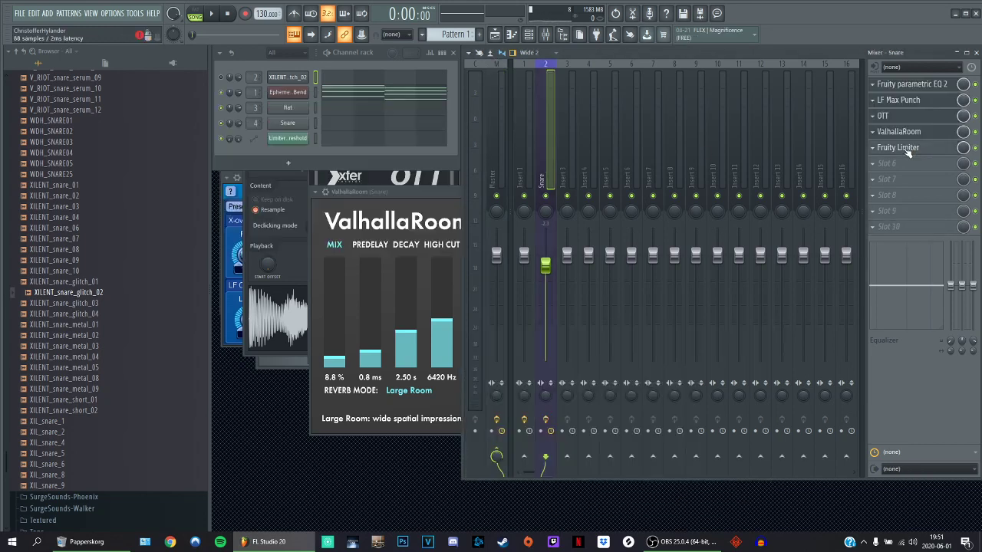
pyautogui.press('q')
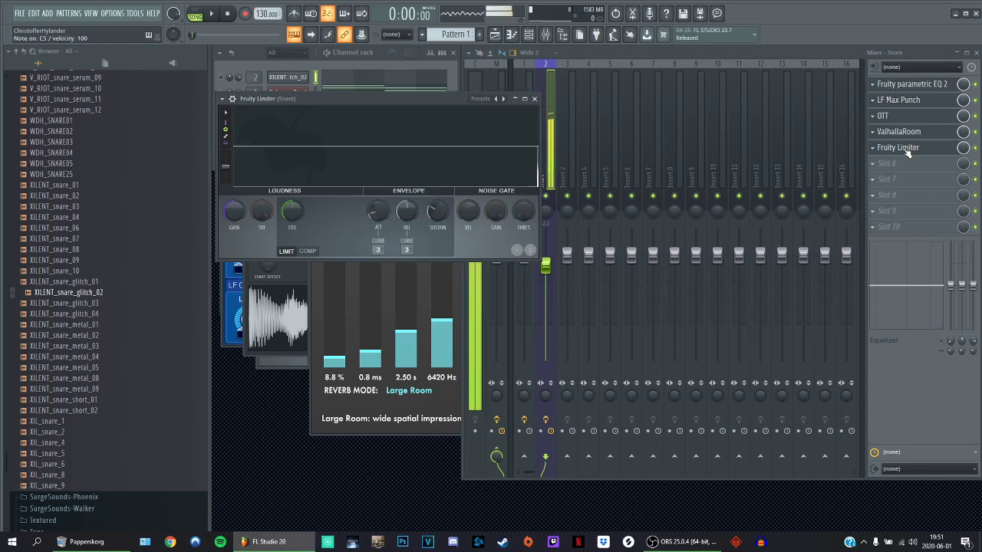
pyautogui.press('q')
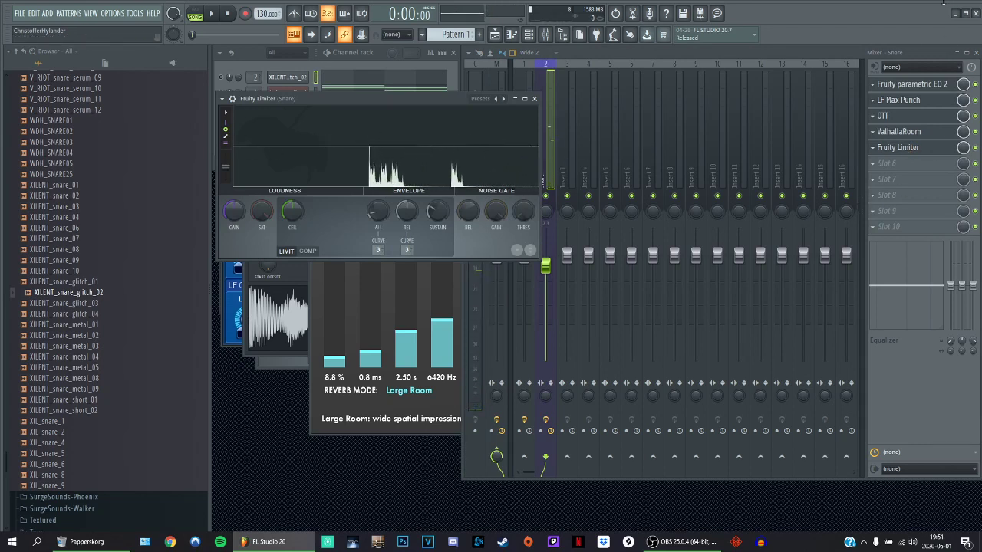
pyautogui.moveTo(280, 98); pyautogui.dragTo(283, 114)
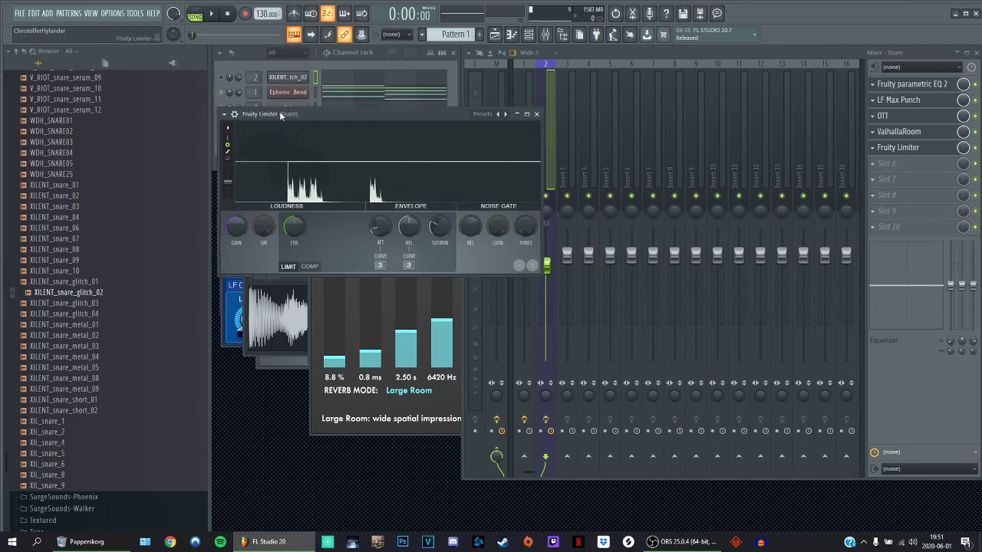
# - Show the ValhallaRoom reverb again and go back up through the sample browser to the favourites folder list
pyautogui.click(894, 132)
pyautogui.click(894, 132)
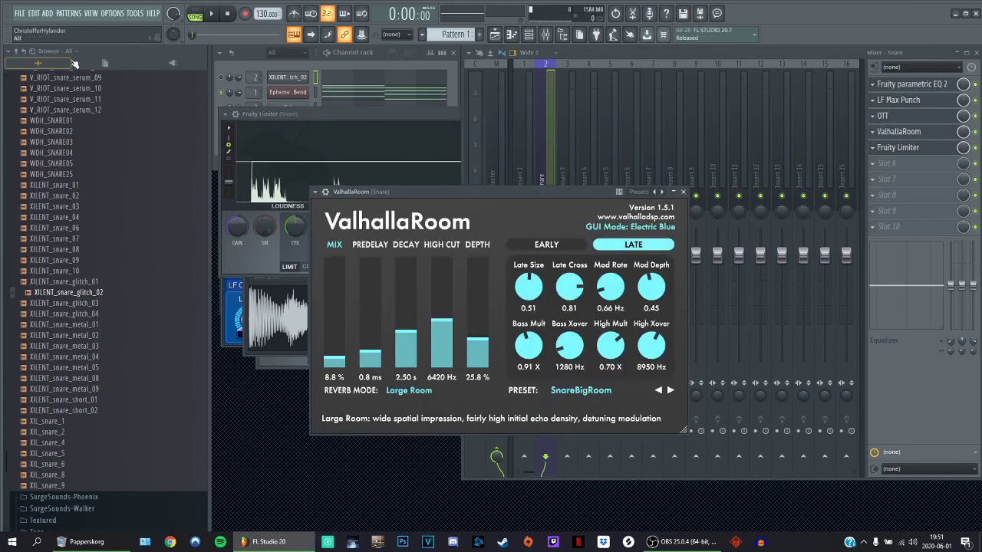
pyautogui.scroll(20, 77, 230)
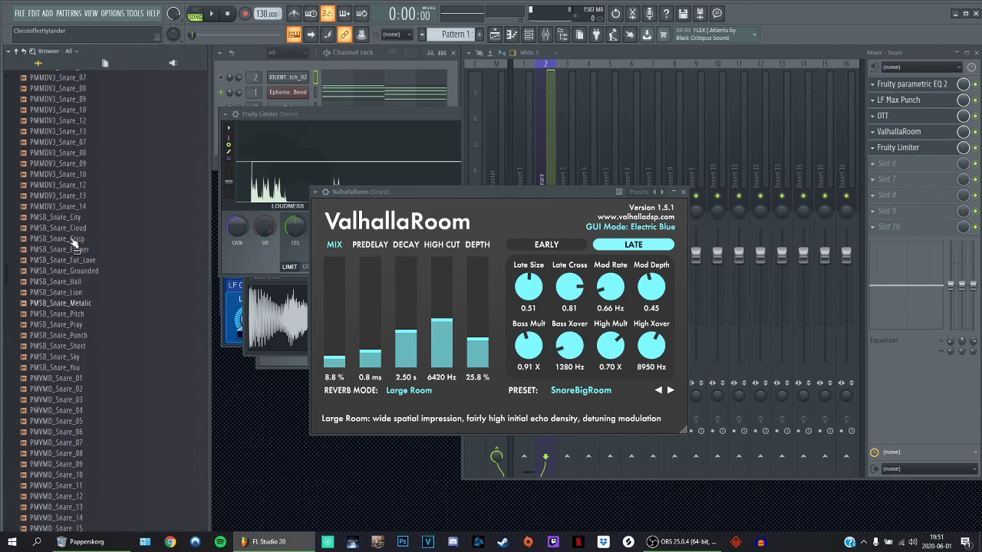
pyautogui.scroll(10, 69, 288)
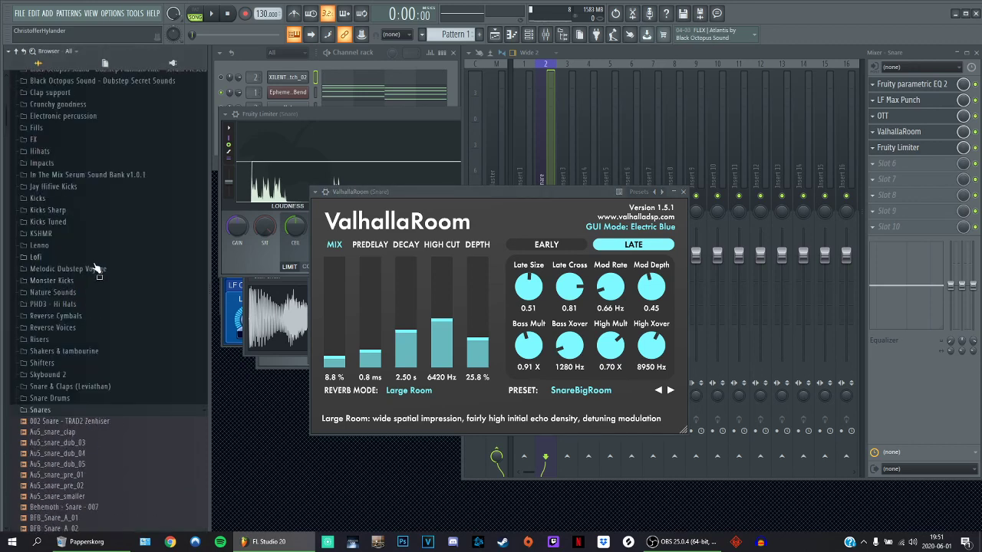
pyautogui.scroll(5, 80, 269)
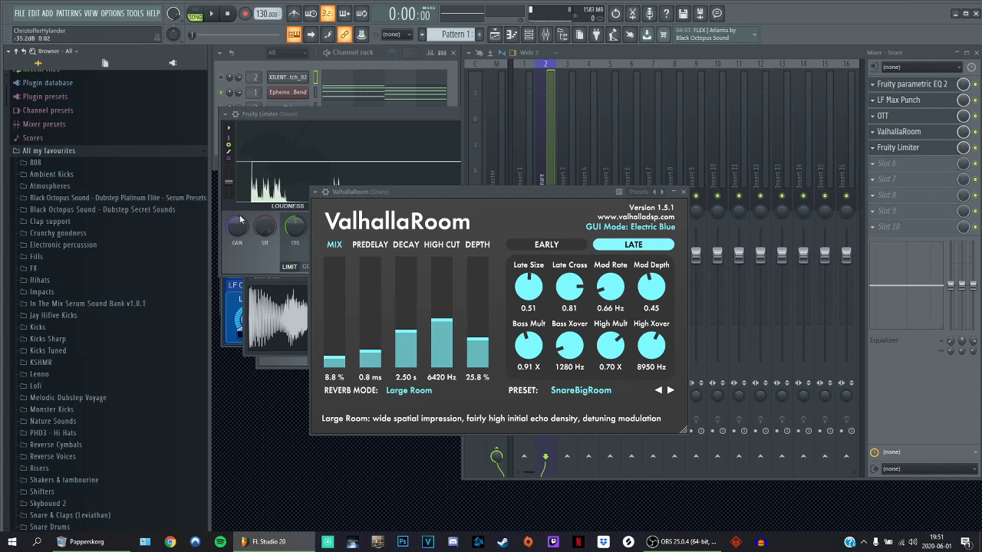
# - Lower the mix of the snare's ValhallaRoom reverb to about 6.5 % and close the plugin window
pyautogui.click(238, 398)
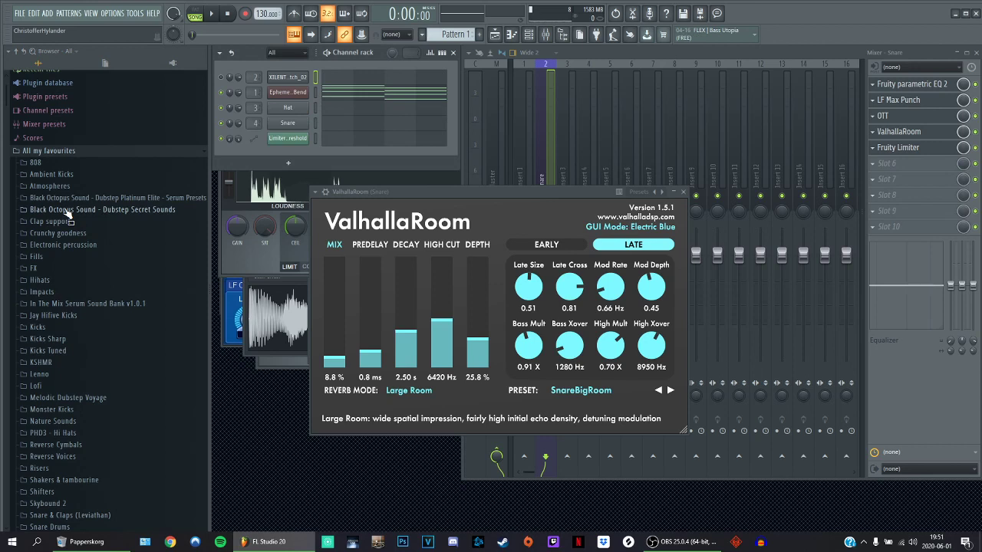
pyautogui.click(287, 76)
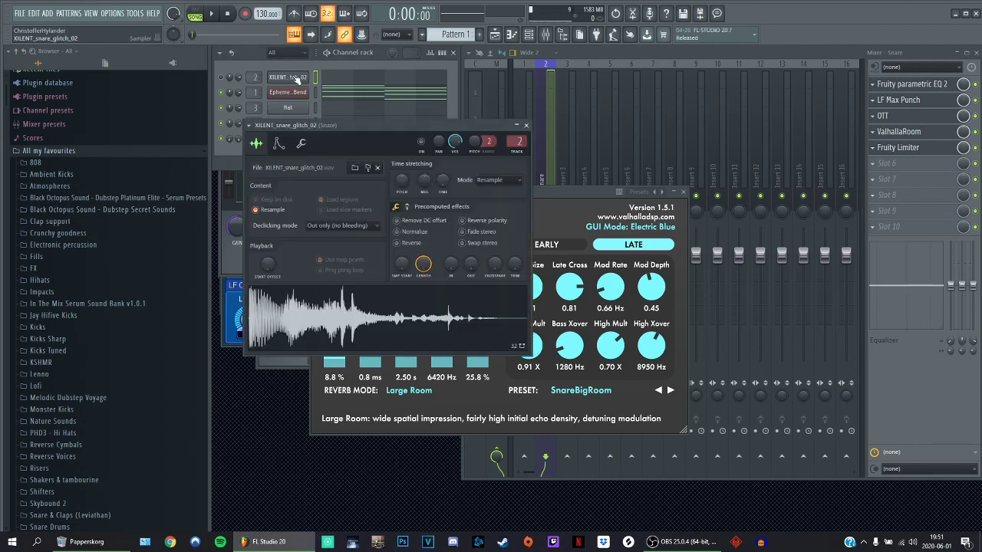
pyautogui.click(908, 104)
pyautogui.click(902, 132)
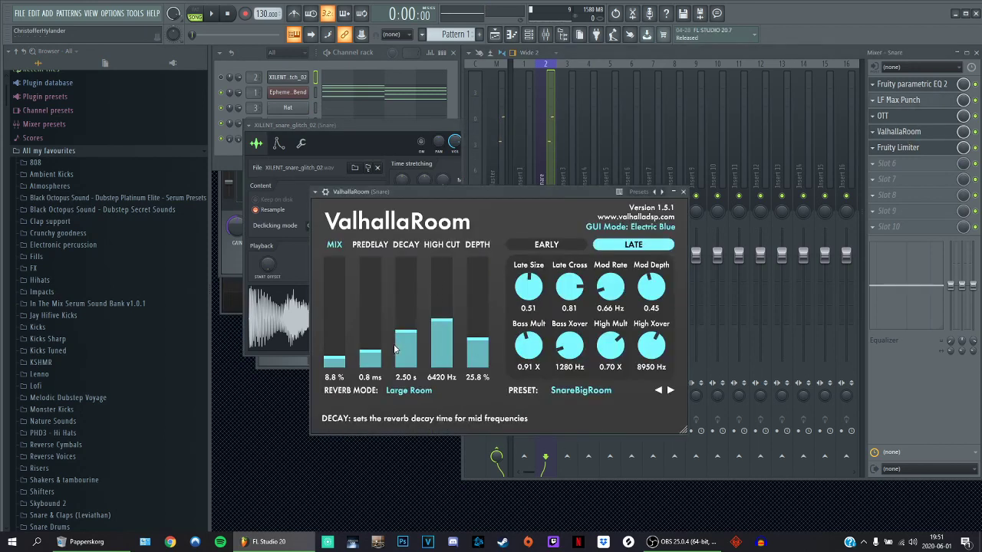
pyautogui.moveTo(335, 359)
pyautogui.mouseDown()
pyautogui.moveTo(338, 370)
pyautogui.moveTo(343, 325)
pyautogui.moveTo(340, 366)
pyautogui.mouseUp()
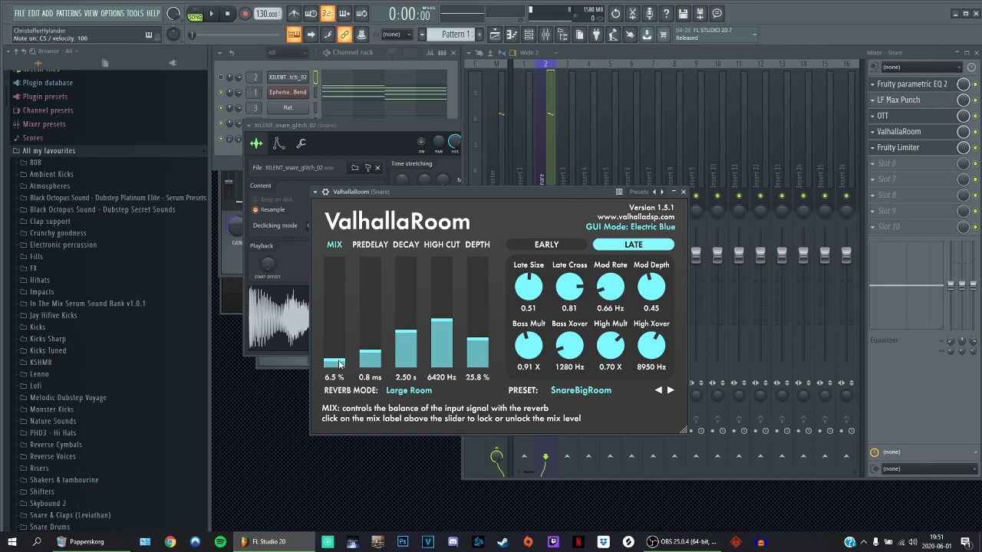
pyautogui.click(684, 192)
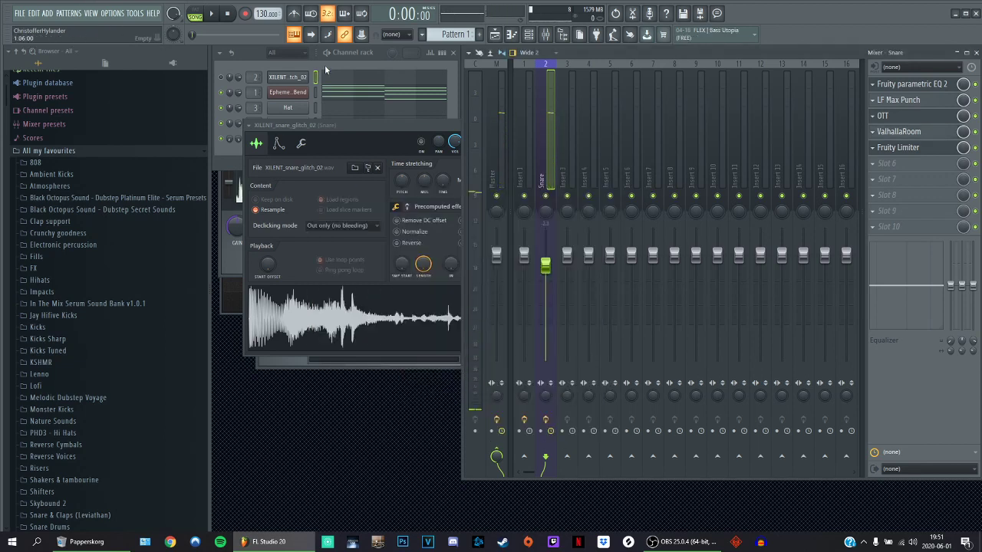
# - Delete the XILENT_snare_glitch_02 and Ephemeral Piano Bend channels from the channel rack
pyautogui.rightClick(306, 80)
pyautogui.click(332, 184)
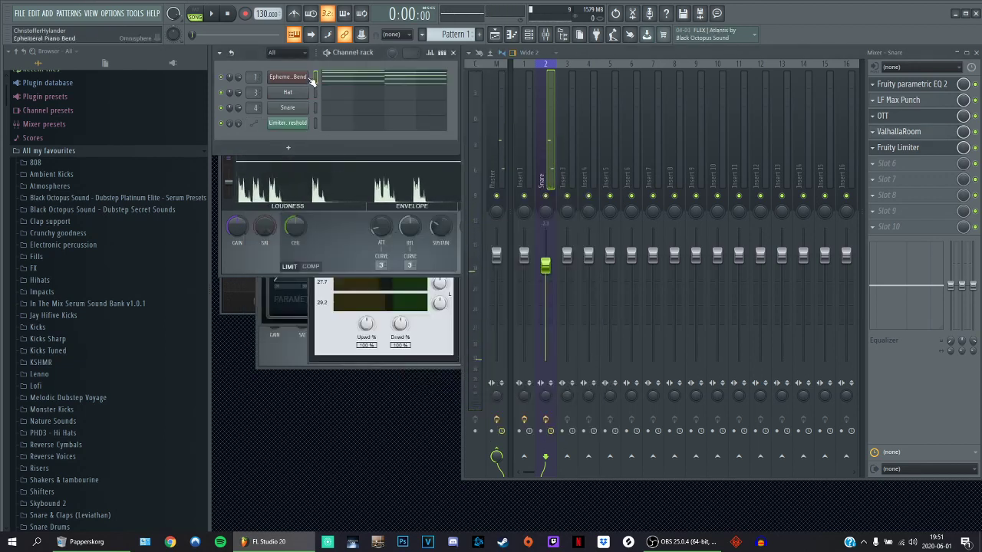
pyautogui.click(289, 92)
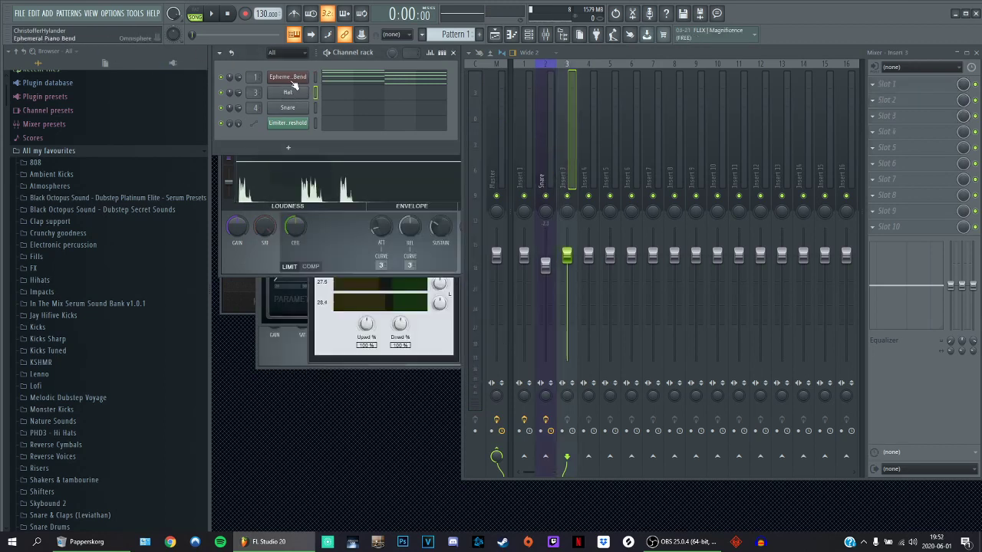
pyautogui.rightClick(294, 84)
pyautogui.click(346, 187)
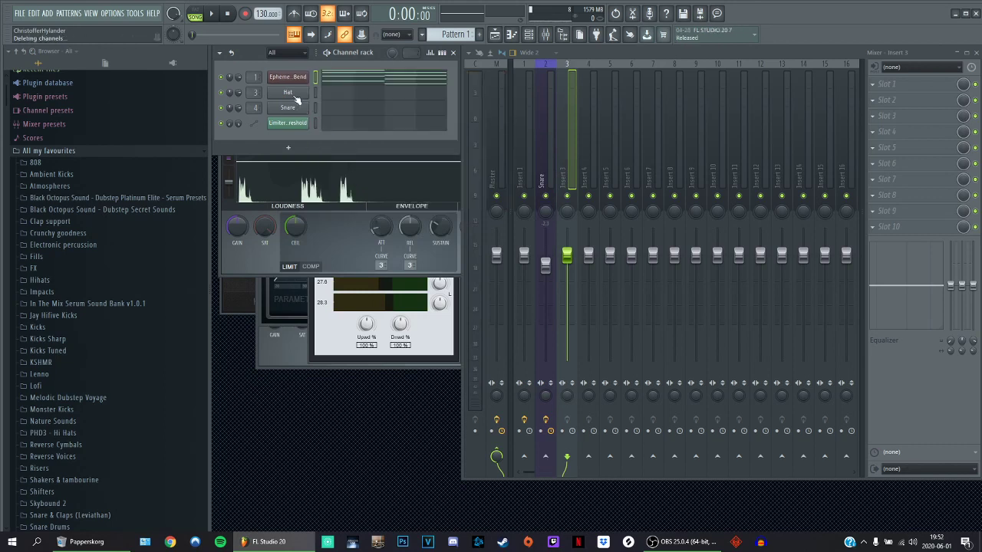
pyautogui.press('Return')
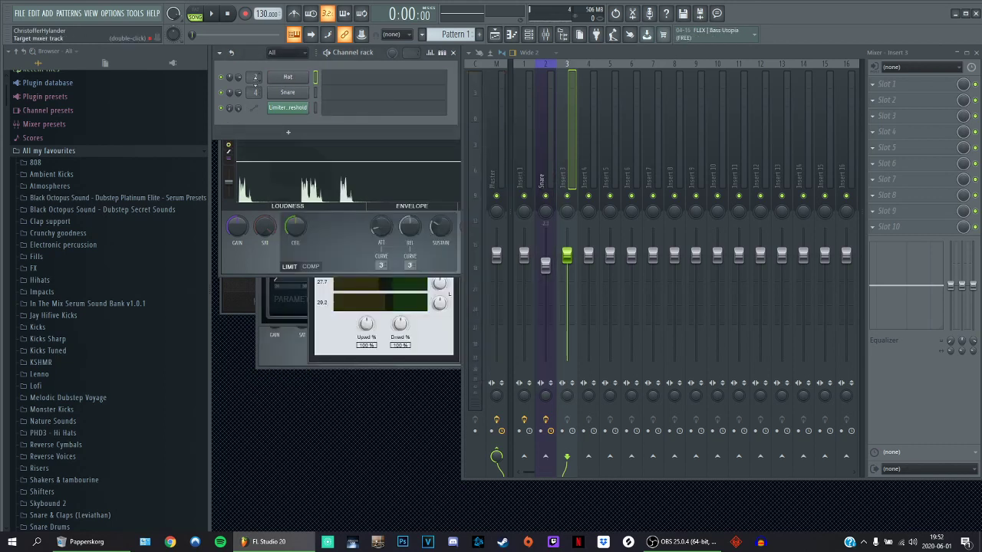
# - Route the Hat channel to mixer track 2, which holds the snare effects
pyautogui.moveTo(257, 77); pyautogui.dragTo(259, 79)
pyautogui.click(299, 94)
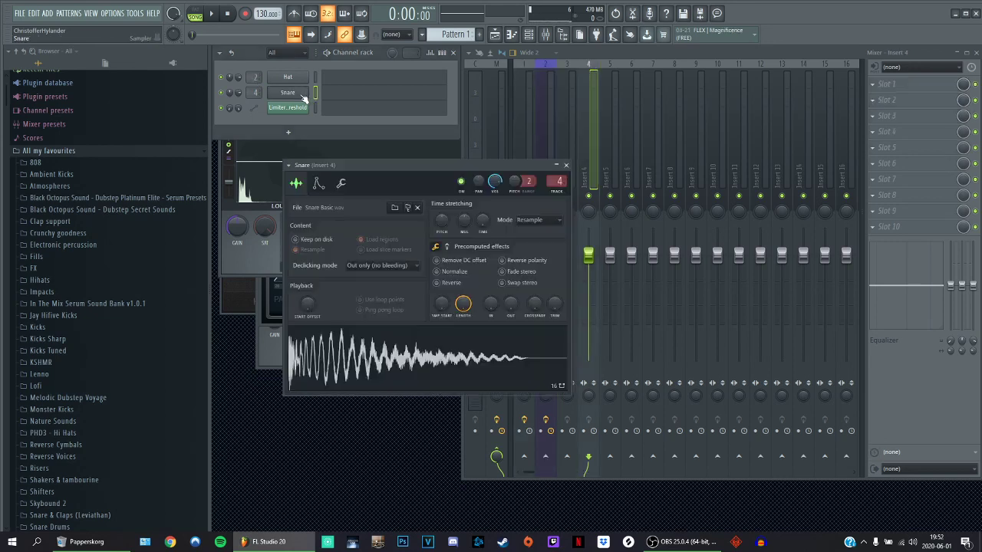
pyautogui.click(287, 77)
pyautogui.click(287, 77)
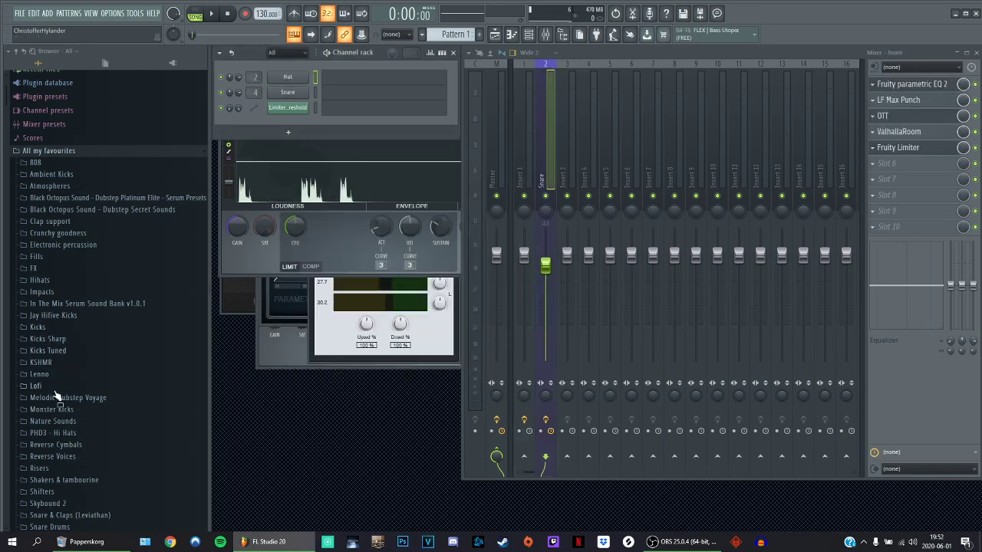
# - Replace the Hat channel's sample with XILENT_snare_glitch_02 from the Snares folder, after trying XILENT_snare_glitch_01
pyautogui.scroll(-5, 55, 396)
pyautogui.scroll(-20, 63, 388)
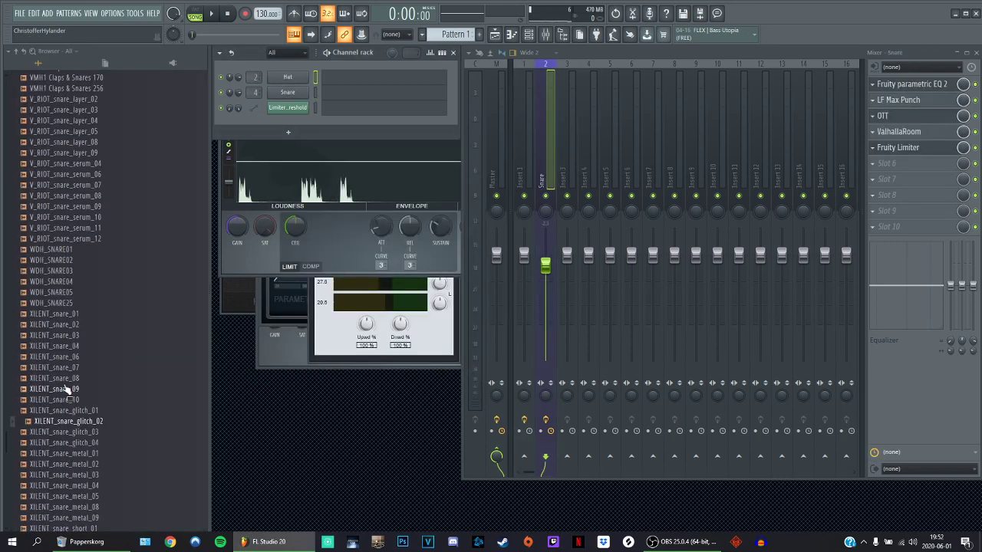
pyautogui.scroll(8, 69, 346)
pyautogui.middleClick(105, 218)
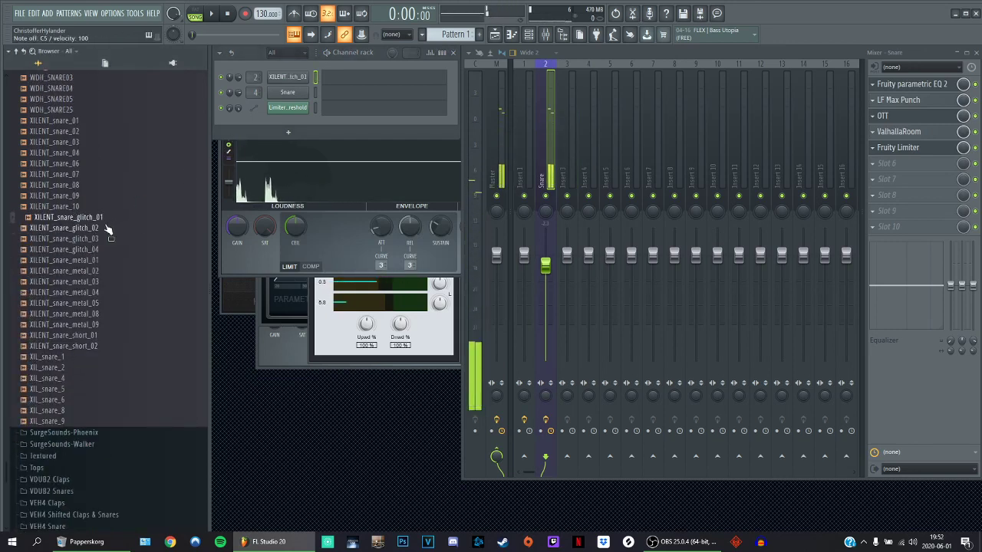
pyautogui.middleClick(111, 228)
# - Route the Snare channel to mixer track 3, after checking its sample
pyautogui.click(302, 95)
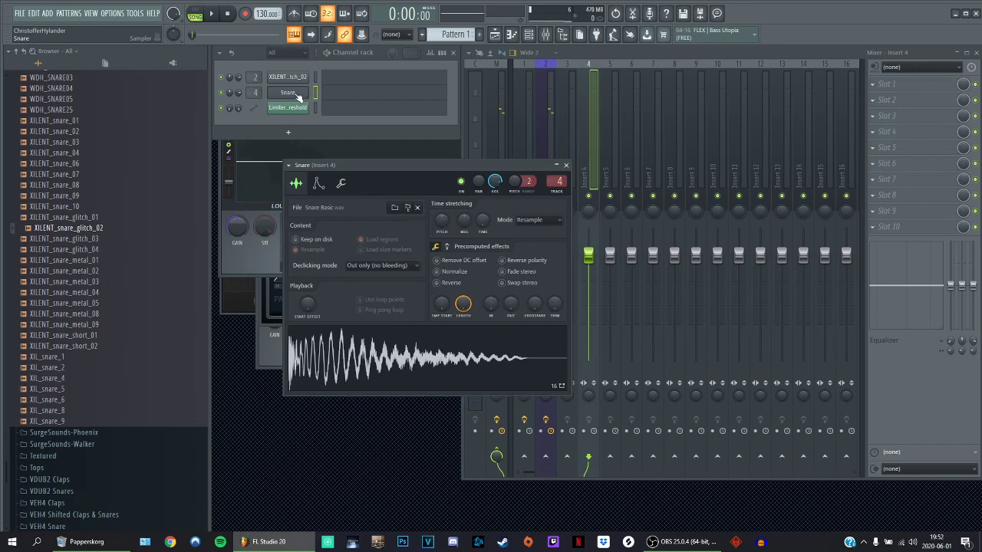
pyautogui.click(299, 95)
pyautogui.click(297, 94)
pyautogui.click(296, 95)
pyautogui.click(286, 94)
pyautogui.click(286, 94)
pyautogui.scroll(1, 254, 92)
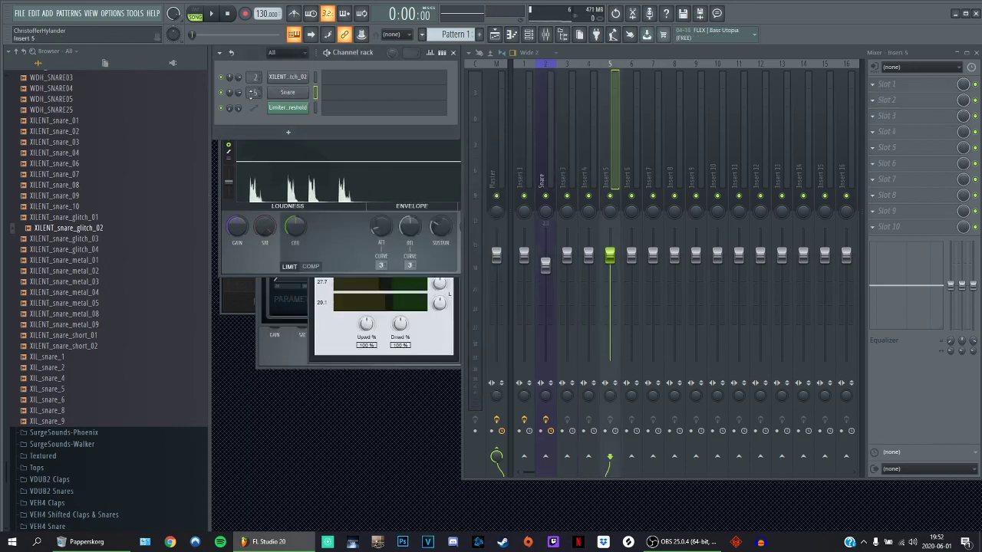
pyautogui.scroll(-2, 254, 92)
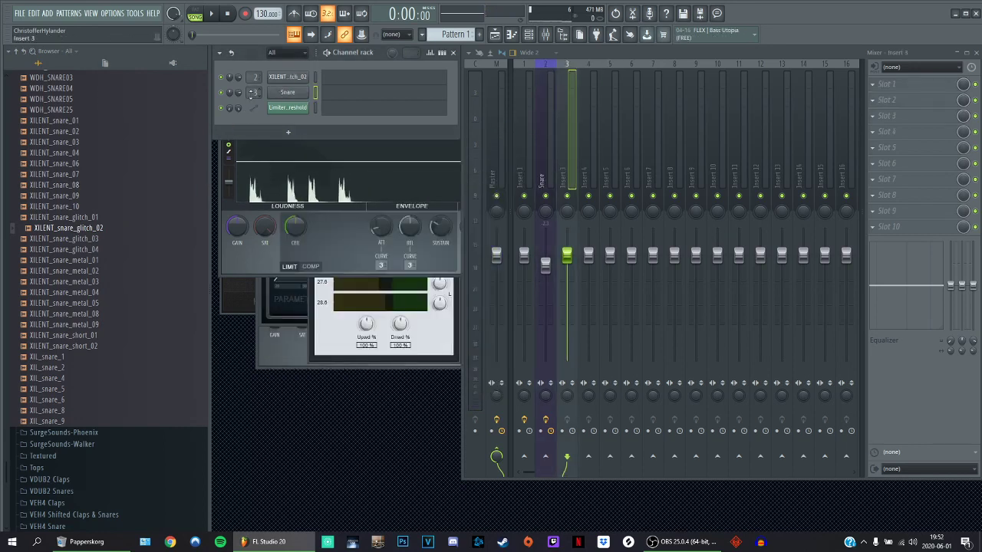
# - Place C5 notes on beats 1 and 3 of the first bar for both the XILENT_snare_glitch_02 and Snare channels
pyautogui.rightClick(304, 76)
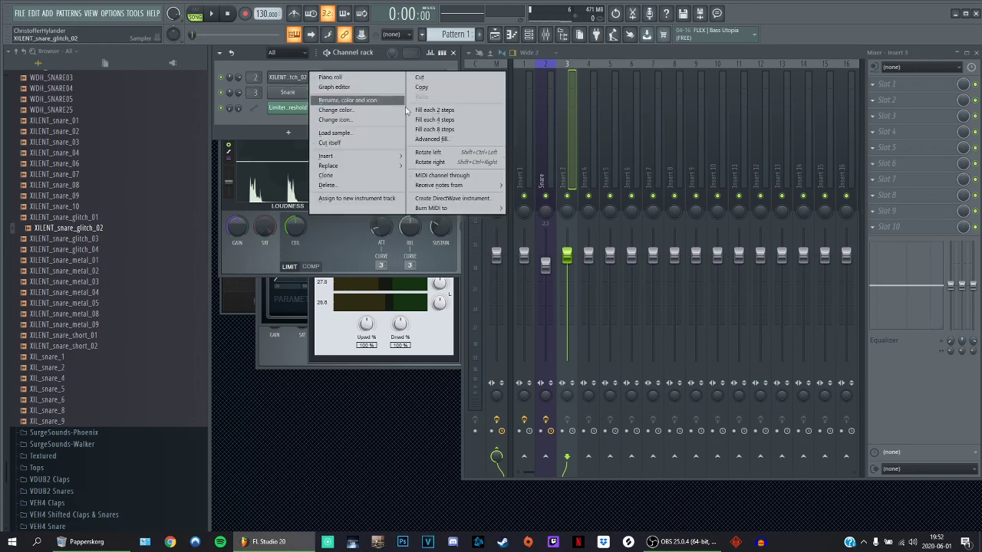
pyautogui.click(364, 88)
pyautogui.press('space')
pyautogui.press('space')
pyautogui.click(344, 83)
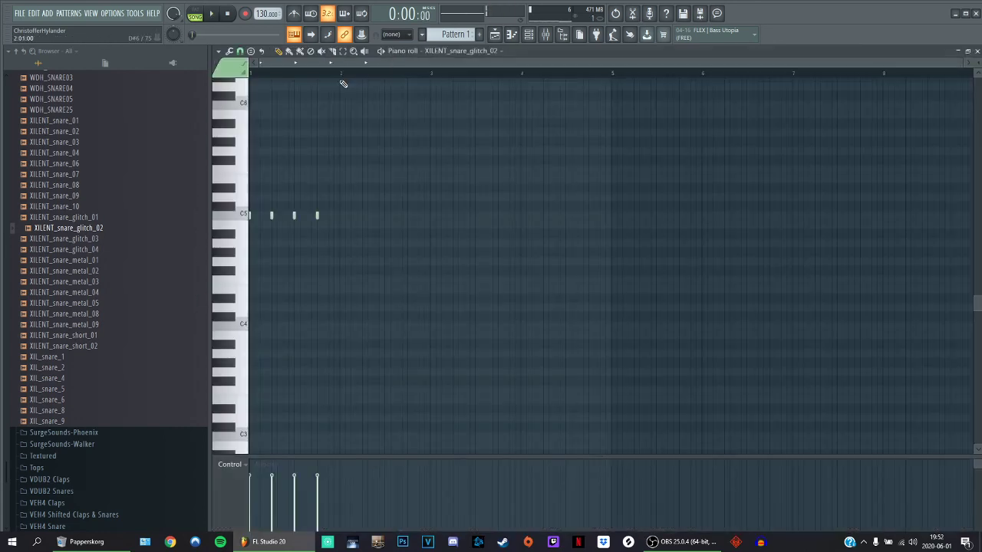
pyautogui.hotkey('ctrl', 'a')
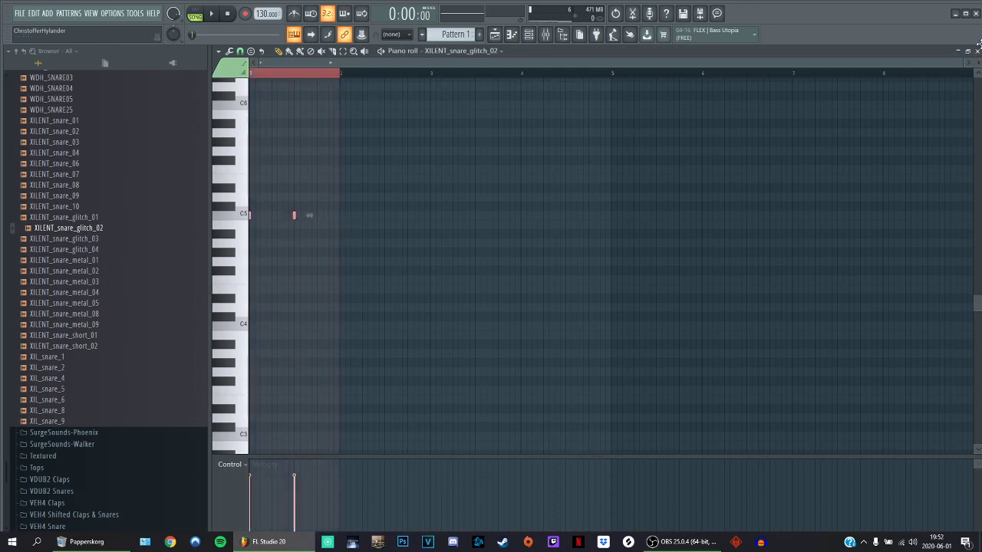
pyautogui.click(977, 52)
pyautogui.click(375, 93)
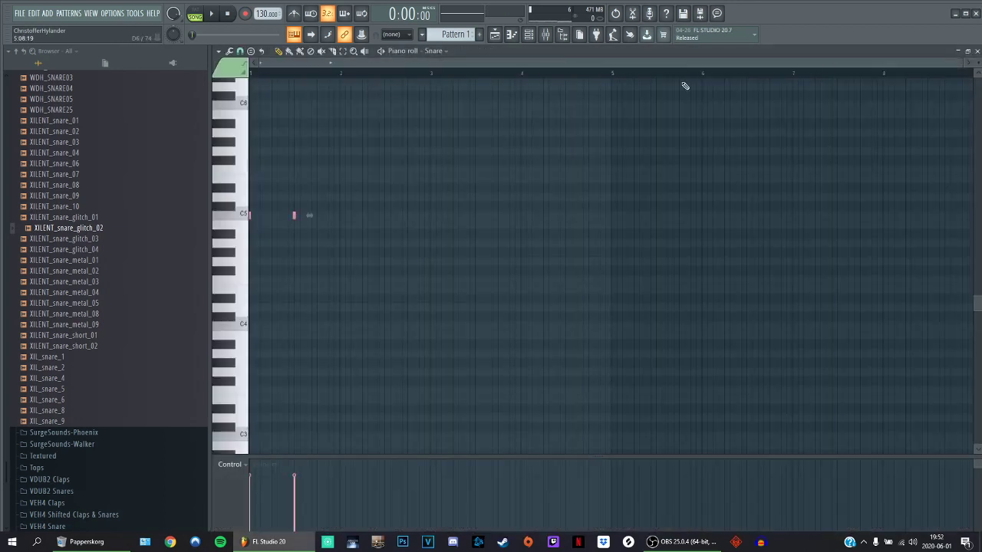
pyautogui.click(978, 51)
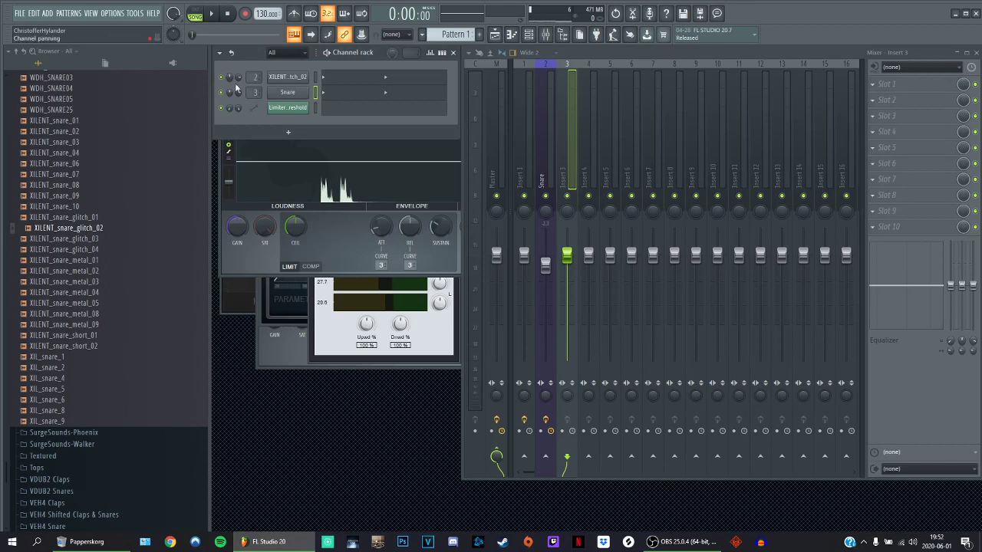
# - Replace the Snare channel's sample with Lev3_Clap_A_15 from the Clap support folder and audition it
pyautogui.scroll(10, 56, 206)
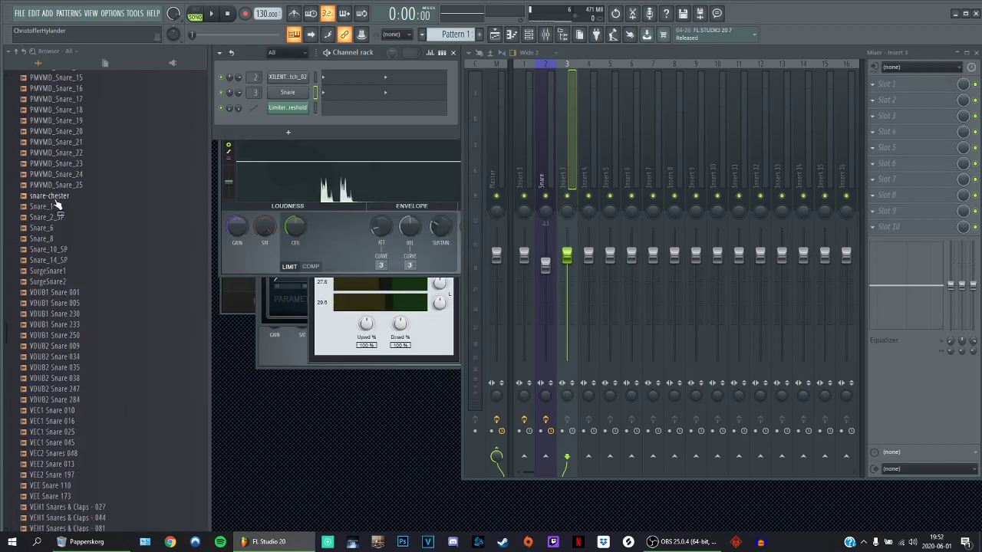
pyautogui.scroll(15, 56, 205)
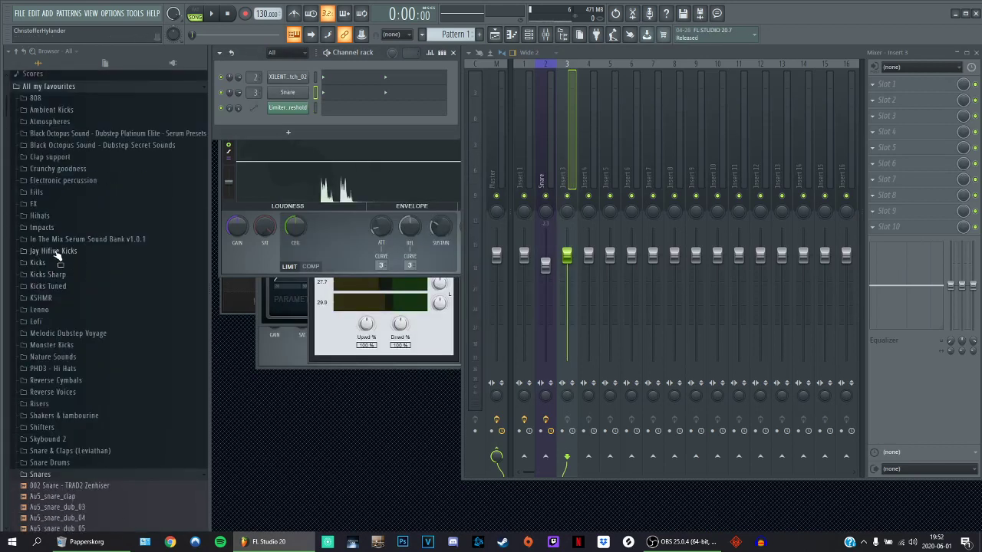
pyautogui.click(51, 157)
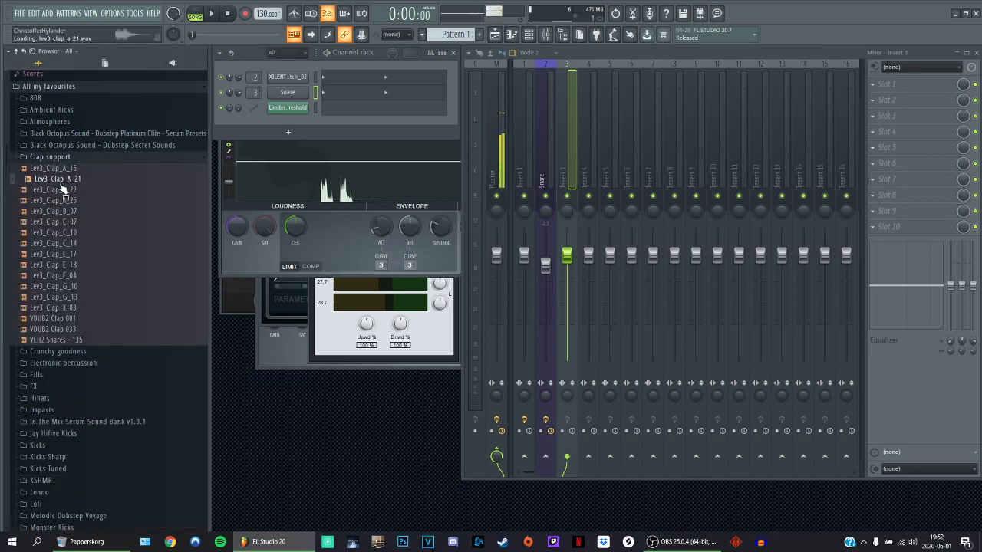
pyautogui.click(62, 168)
pyautogui.moveTo(66, 173); pyautogui.dragTo(298, 92)
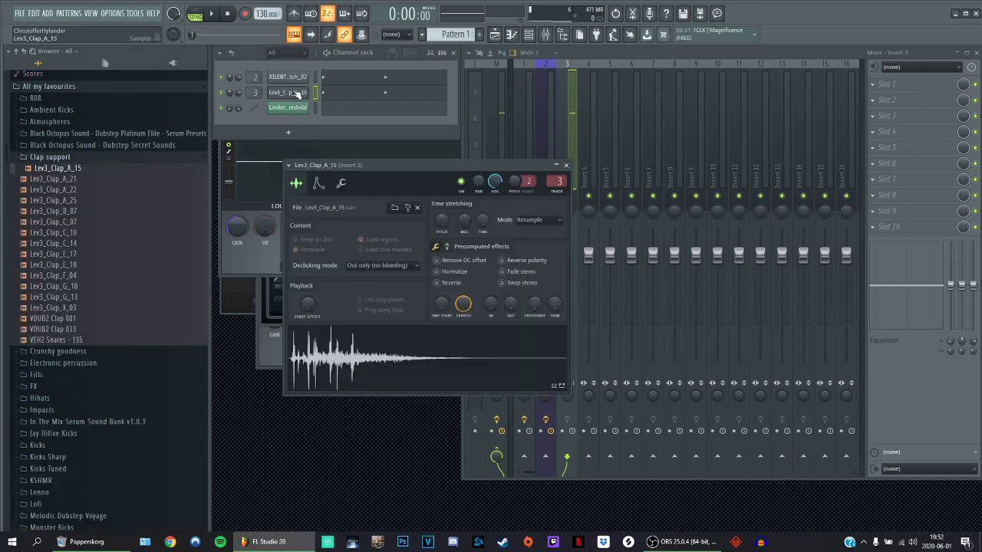
pyautogui.click(298, 92)
pyautogui.click(298, 94)
pyautogui.click(298, 93)
# - Load the saved mixer preset Clap mix 2 onto mixer track 3
pyautogui.rightClick(574, 146)
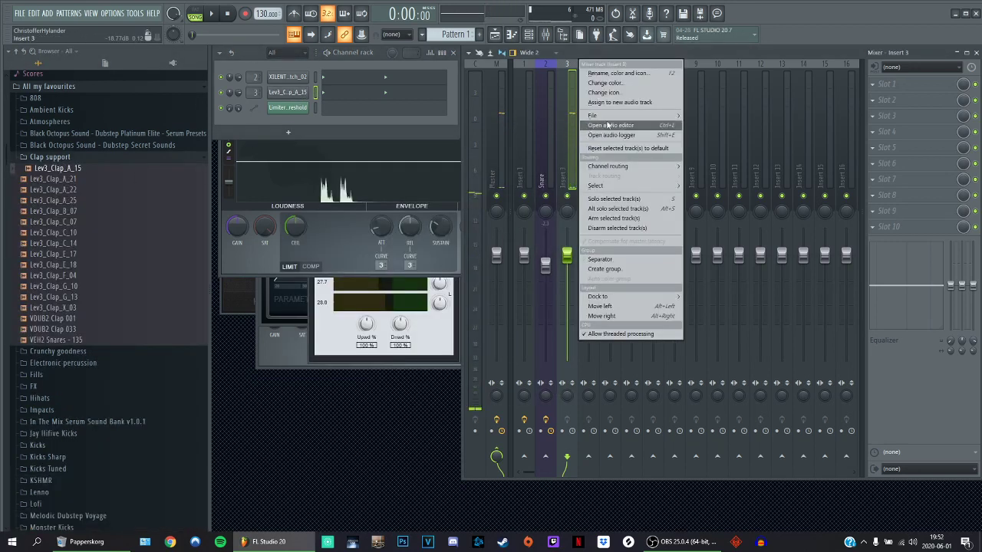
pyautogui.moveTo(584, 109)
pyautogui.click(38, 21)
pyautogui.write('clap')
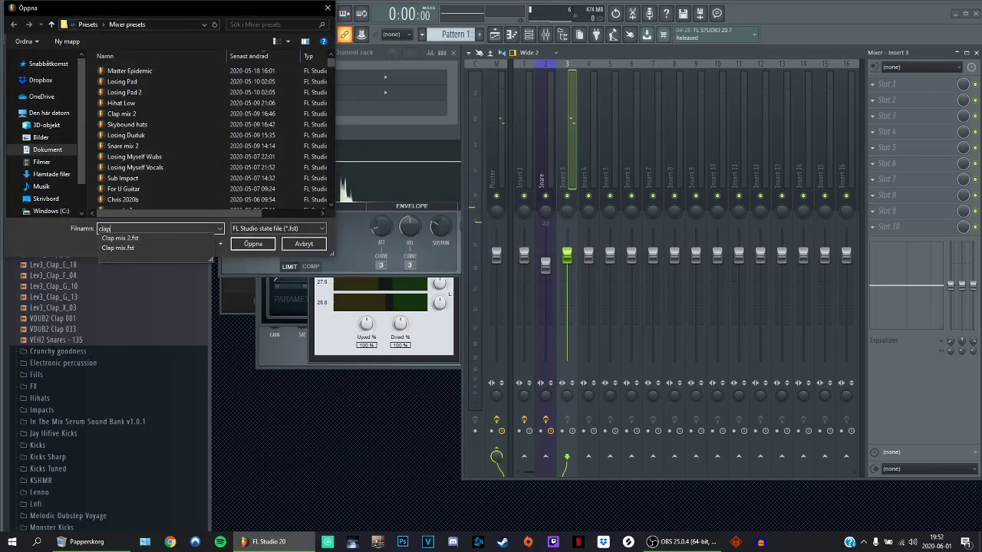
pyautogui.press('Down')
pyautogui.press('Return')
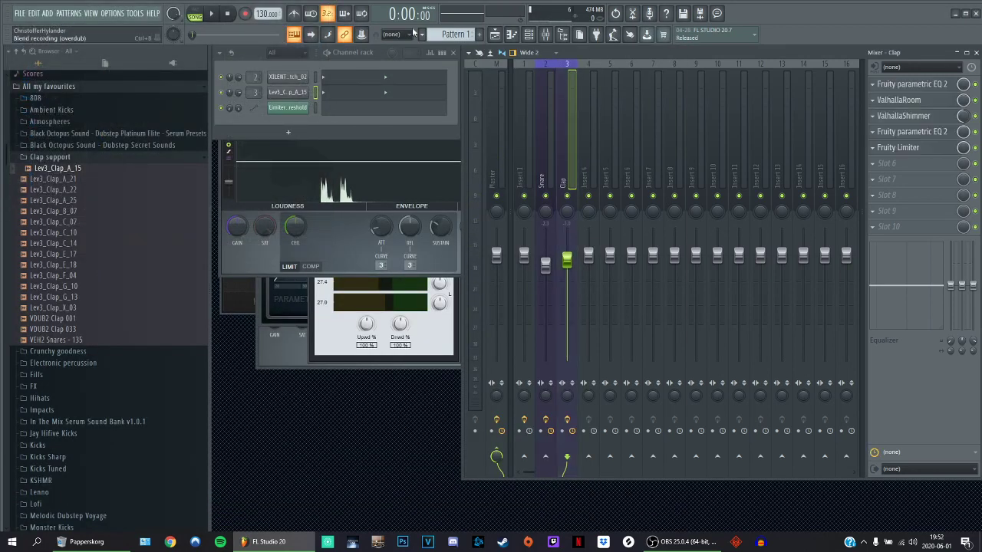
# - Boost band 4 at 632 Hz to about 3.7 dB in the clap track's first Fruity parametric EQ 2
pyautogui.click(918, 85)
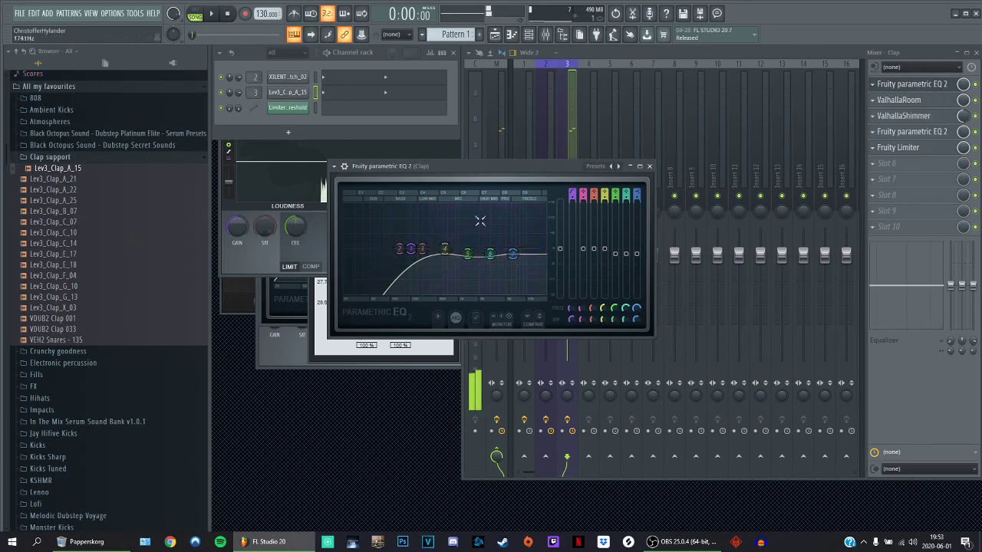
pyautogui.moveTo(445, 248)
pyautogui.mouseDown()
pyautogui.moveTo(444, 230)
pyautogui.moveTo(445, 270)
pyautogui.moveTo(445, 209)
pyautogui.moveTo(445, 249)
pyautogui.mouseUp()
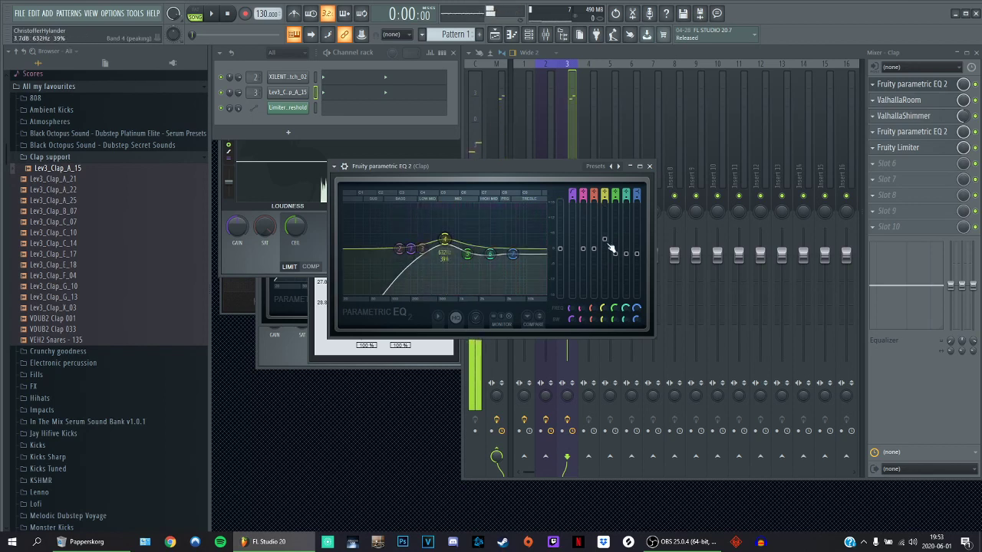
# - Disable the clap track's ValhallaShimmer, second Fruity parametric EQ 2 and Fruity Limiter, and open its ValhallaRoom window
pyautogui.click(928, 100)
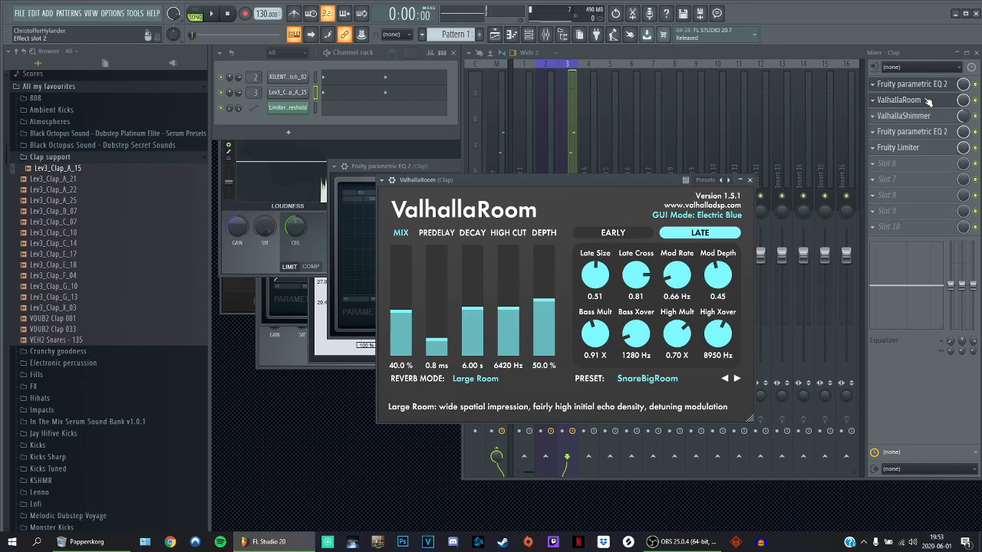
pyautogui.moveTo(976, 118); pyautogui.dragTo(976, 149)
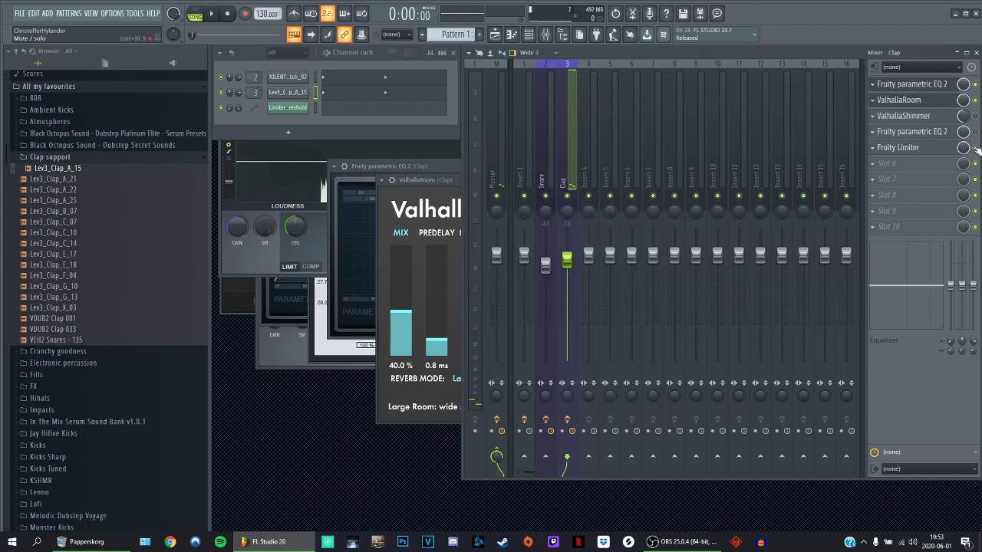
pyautogui.click(927, 102)
pyautogui.click(924, 103)
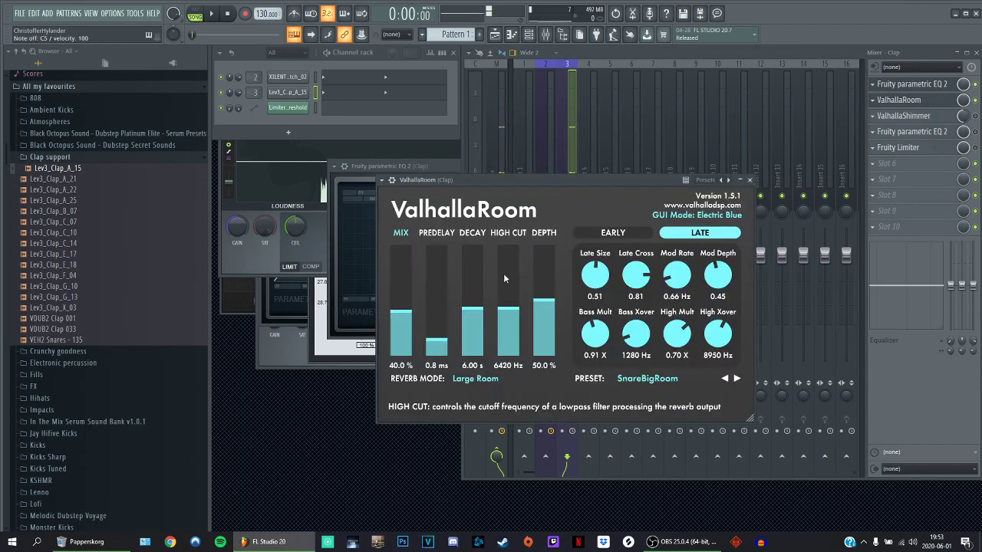
# - Try ValhallaRoom's SnareBigRoom preset from the Rooms category with the mix at about 49.8 %
pyautogui.click(661, 380)
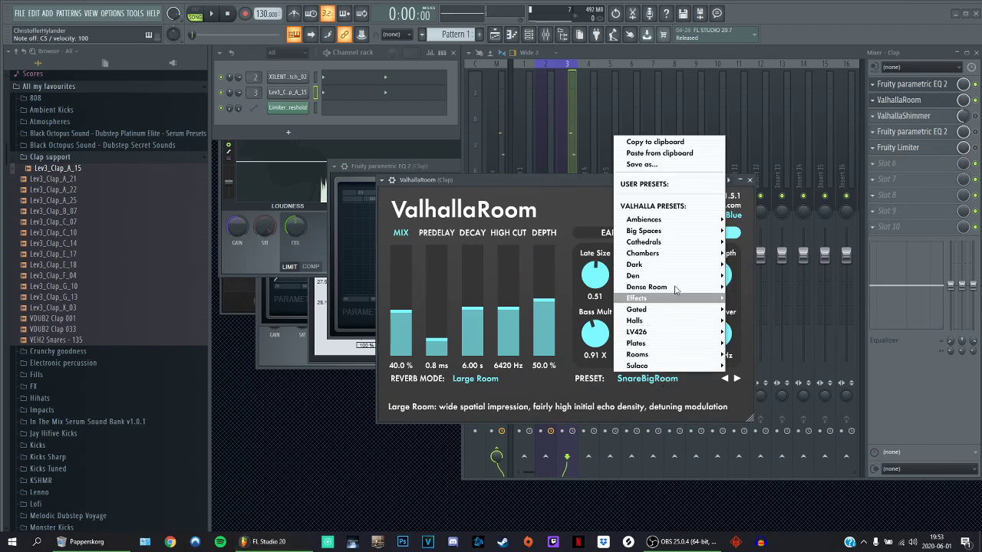
pyautogui.moveTo(669, 346)
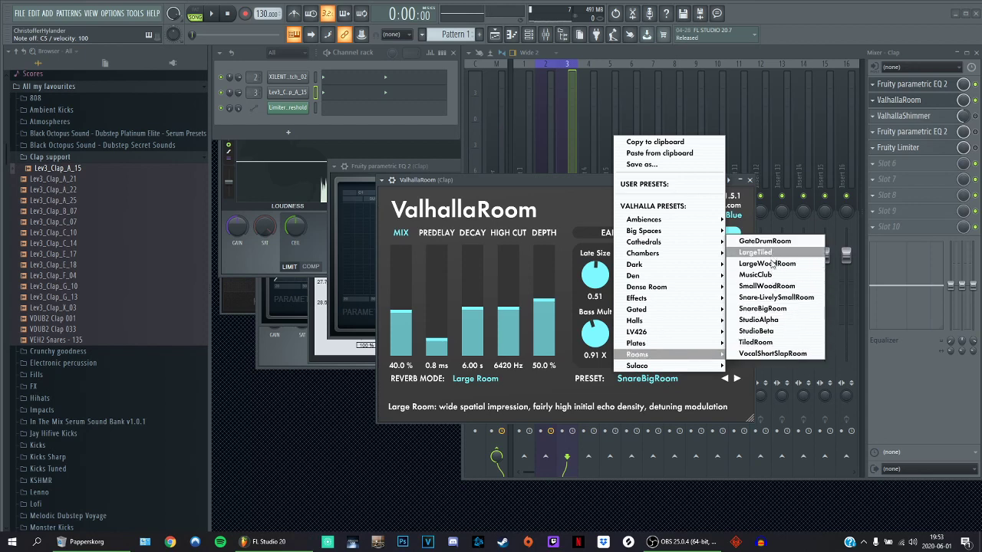
pyautogui.click(767, 307)
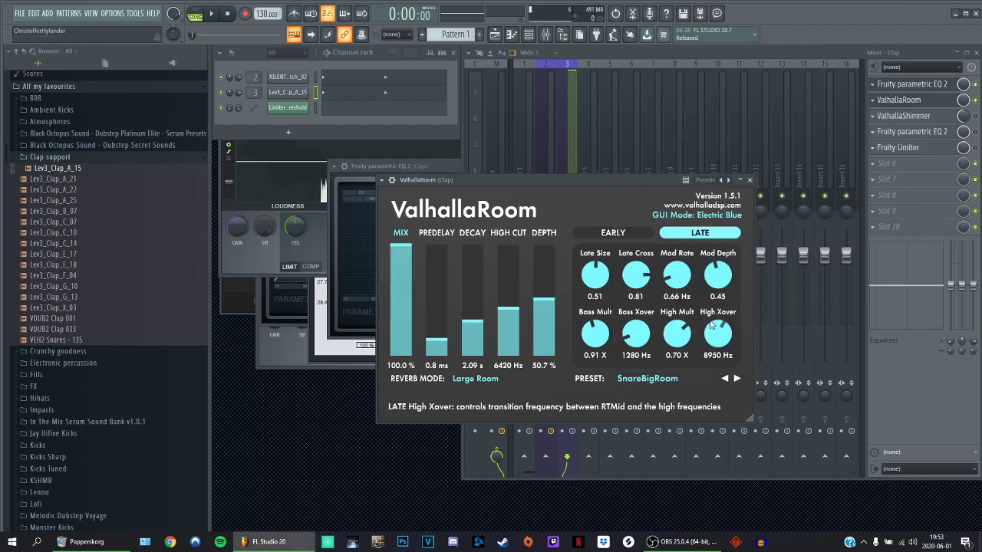
pyautogui.moveTo(401, 261); pyautogui.dragTo(400, 315)
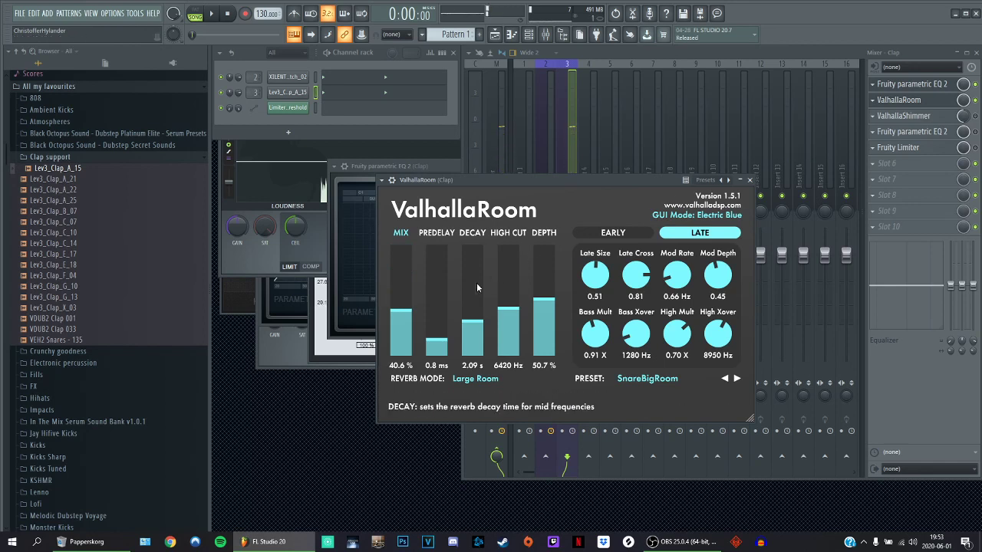
pyautogui.moveTo(400, 311)
pyautogui.mouseDown()
pyautogui.moveTo(401, 257)
pyautogui.moveTo(401, 303)
pyautogui.mouseUp()
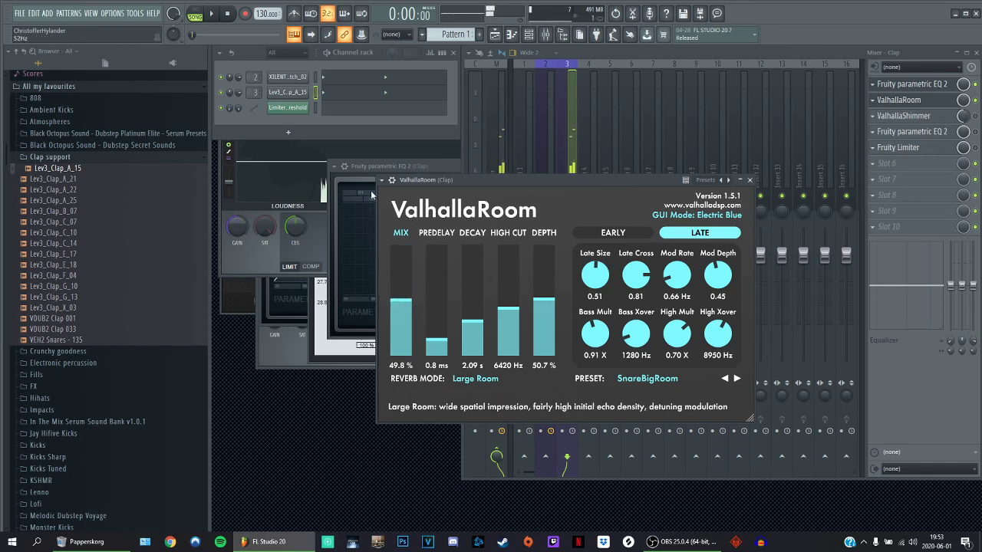
# - Load the saved Clap preset in the clap track's ValhallaRoom
pyautogui.click(392, 179)
pyautogui.moveTo(445, 220)
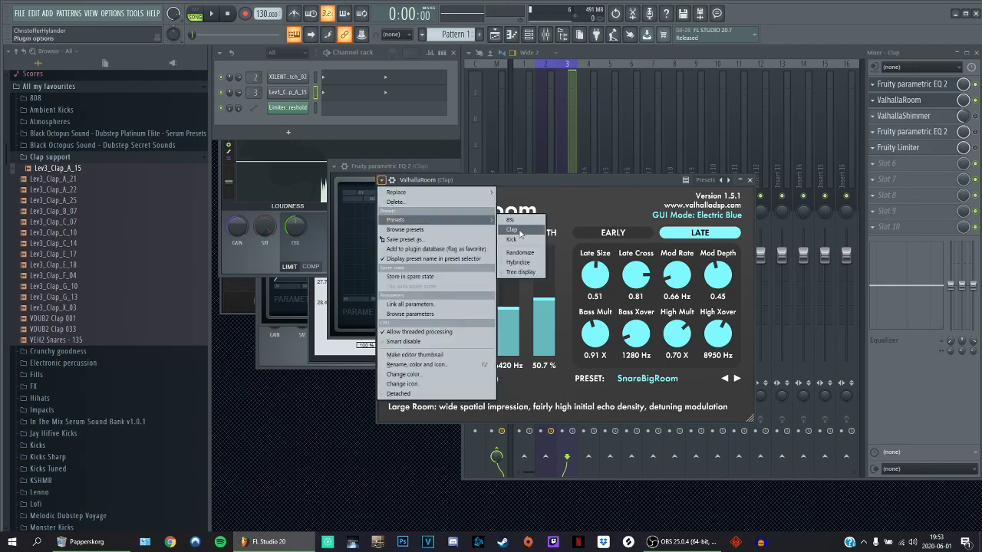
pyautogui.click(519, 234)
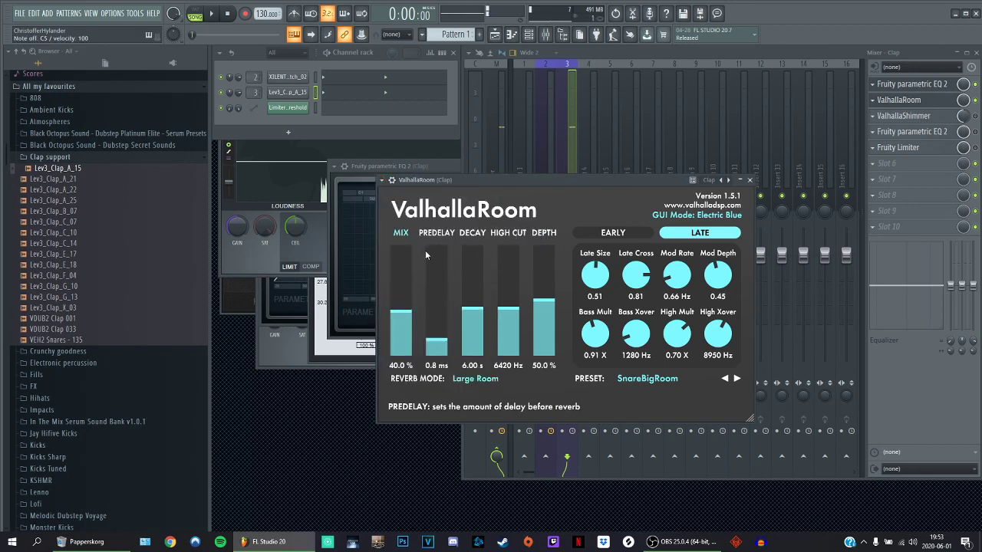
# - Set the clap reverb's decay to 6.00 s and its mix to about 40.6 %
pyautogui.moveTo(482, 321)
pyautogui.mouseDown()
pyautogui.moveTo(481, 347)
pyautogui.moveTo(483, 328)
pyautogui.mouseUp()
pyautogui.moveTo(401, 311)
pyautogui.mouseDown()
pyautogui.moveTo(401, 244)
pyautogui.moveTo(410, 314)
pyautogui.mouseUp()
pyautogui.moveTo(482, 338); pyautogui.dragTo(474, 311)
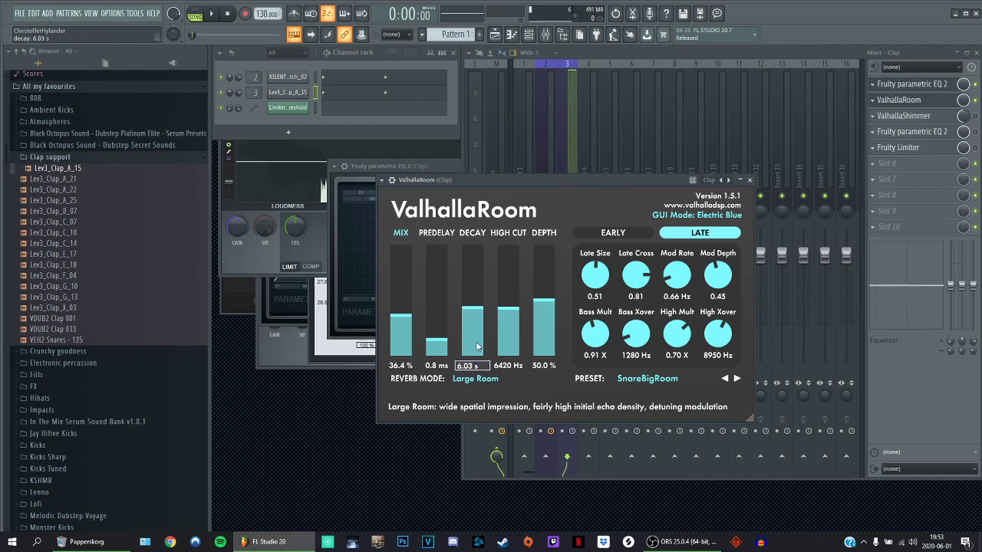
pyautogui.press('Return')
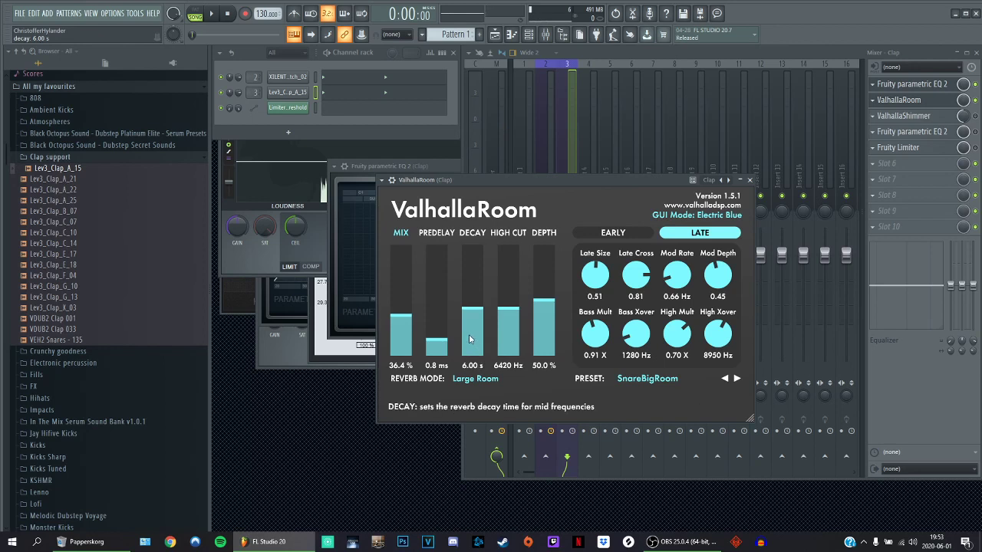
pyautogui.press('z')
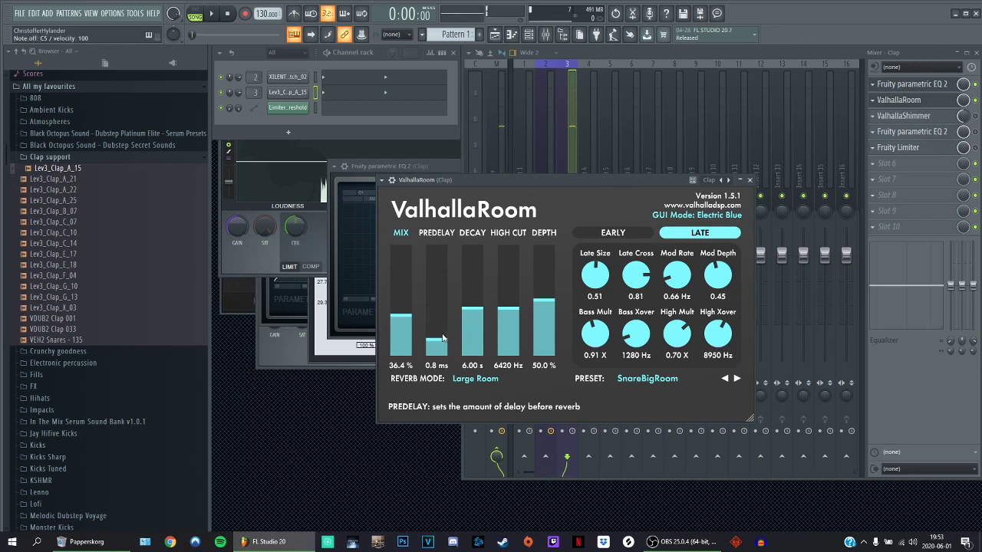
pyautogui.moveTo(412, 317); pyautogui.dragTo(411, 323)
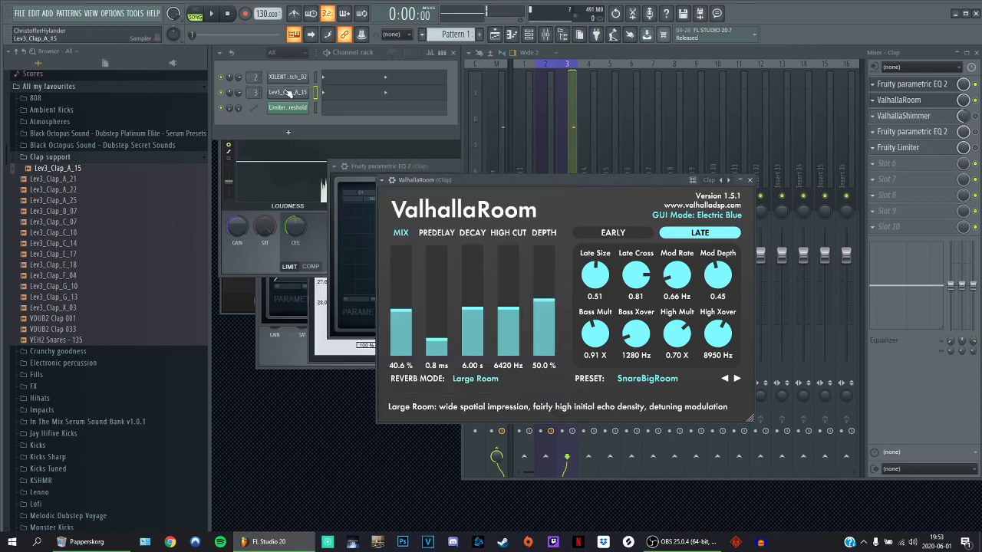
# - Replace the clap channel's sample with Lev3_Clap_B_07, after trying other Lev3 claps such as Lev3_Clap_A_25
pyautogui.click(92, 179)
pyautogui.click(86, 190)
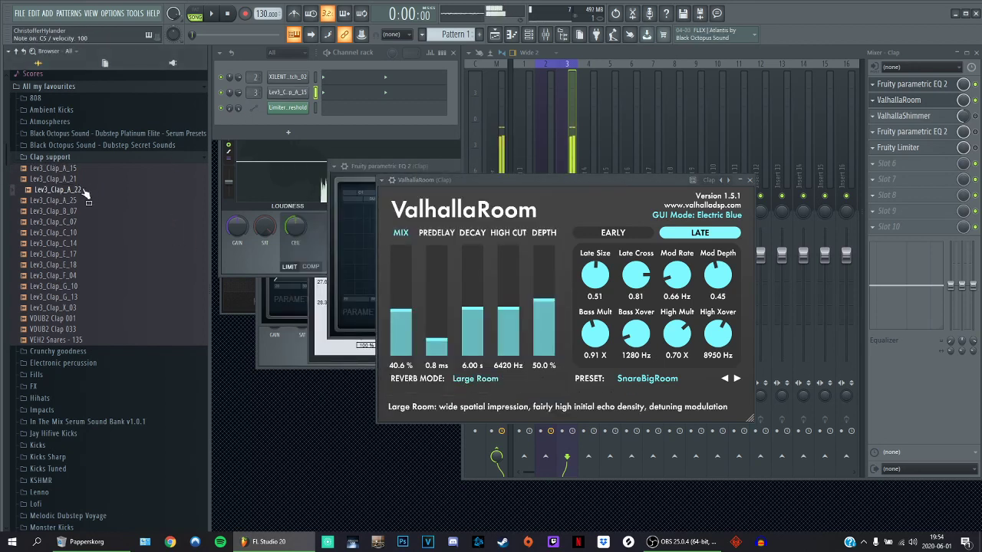
pyautogui.moveTo(85, 192); pyautogui.dragTo(302, 93)
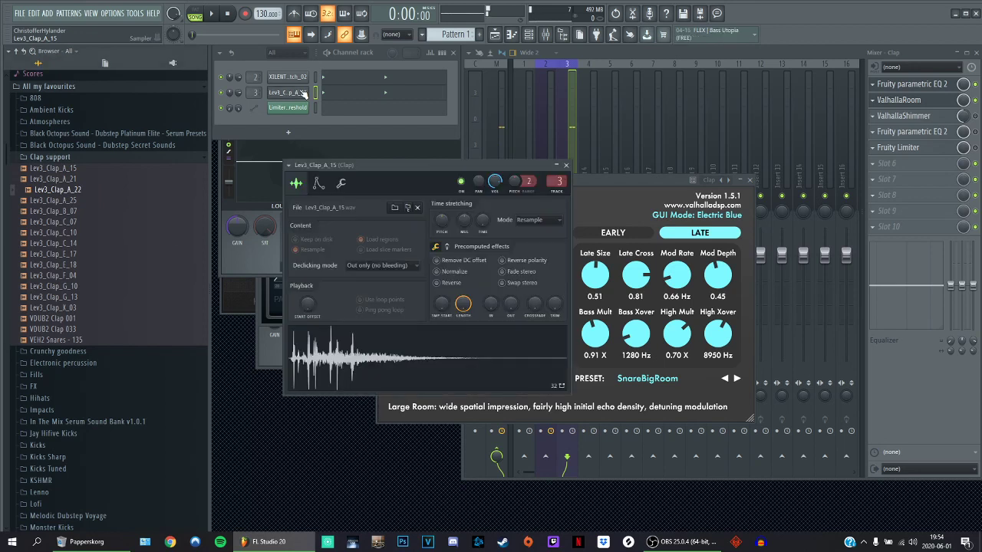
pyautogui.middleClick(78, 181)
pyautogui.middleClick(74, 202)
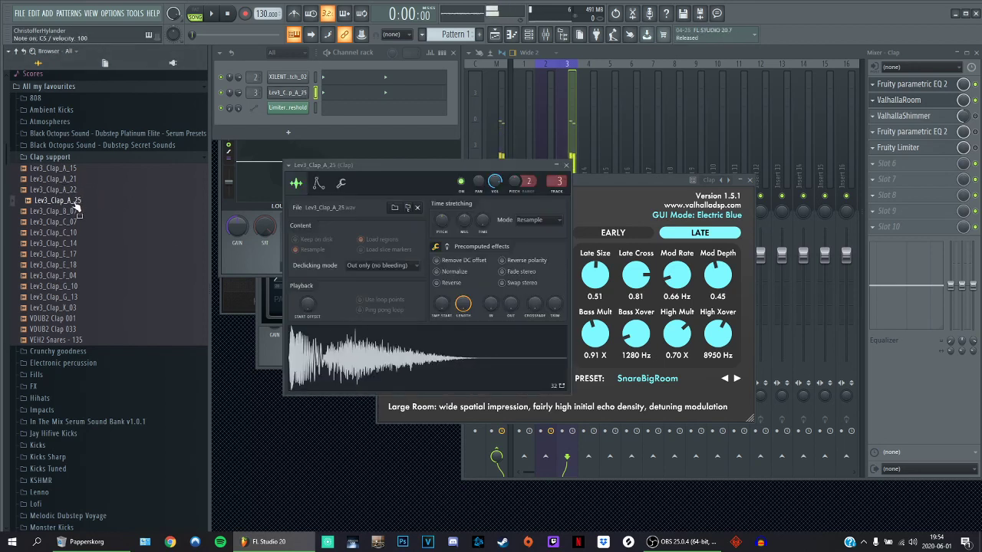
pyautogui.middleClick(76, 210)
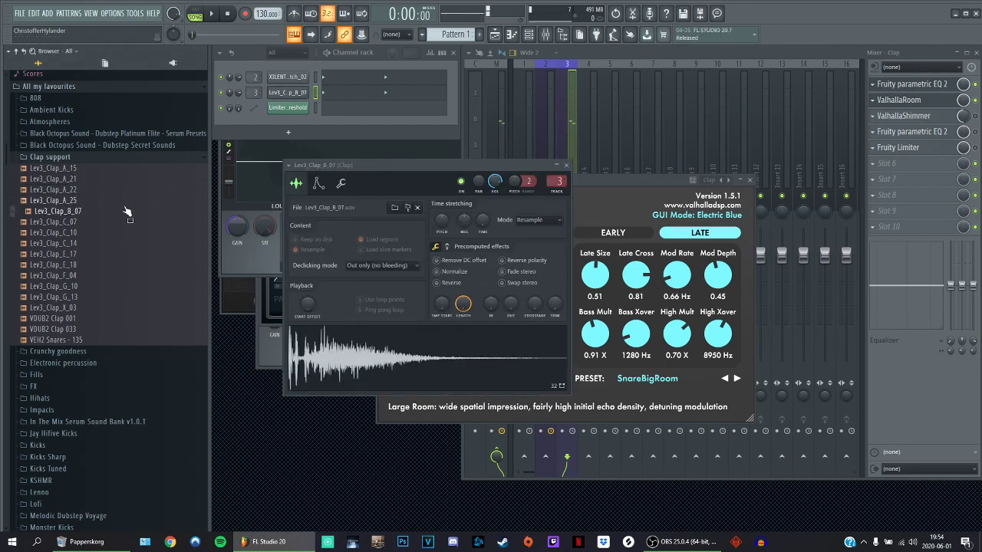
# - Try Lev3_Clap_C_07 and VEH2 Snares - 135 as the clap channel's sample, and play the pattern with the latter
pyautogui.middleClick(99, 221)
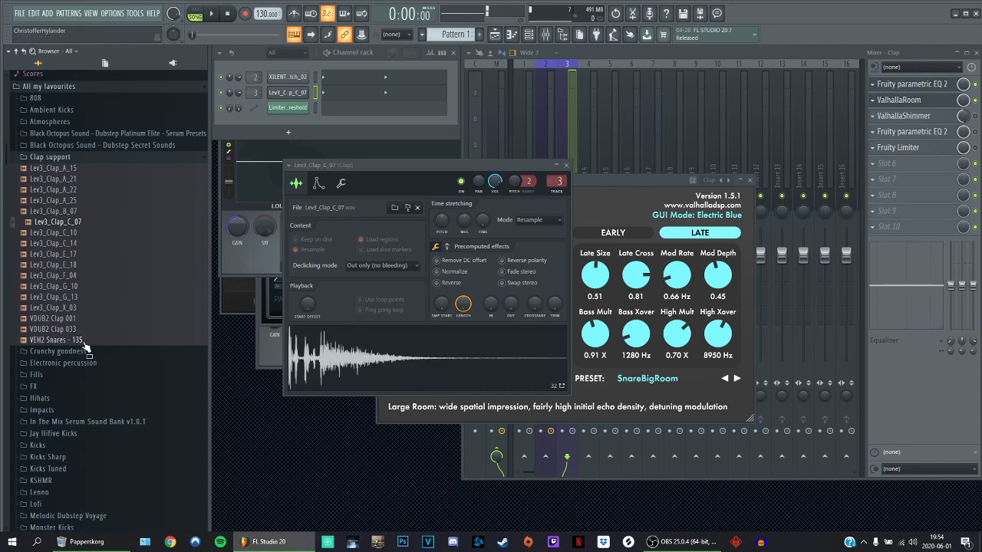
pyautogui.middleClick(83, 341)
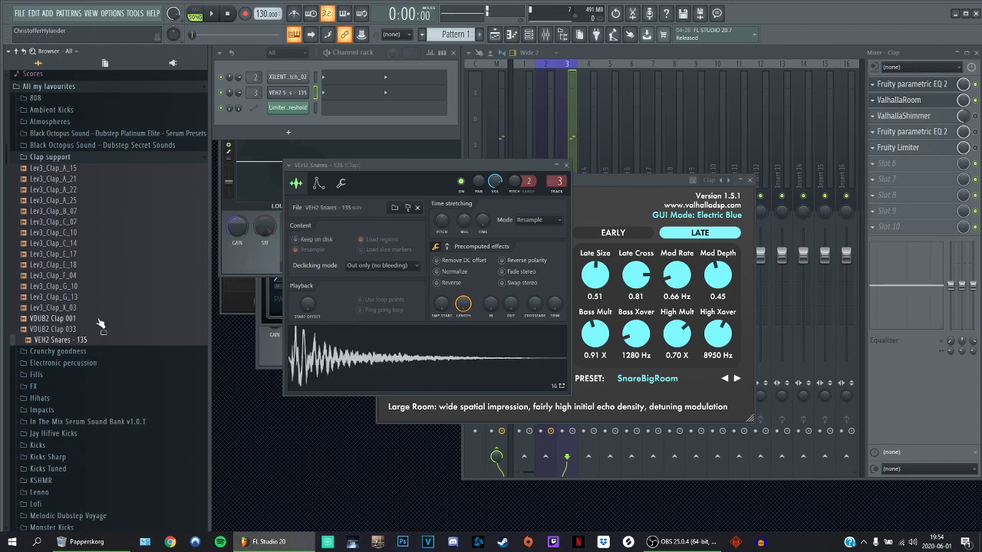
pyautogui.press('space')
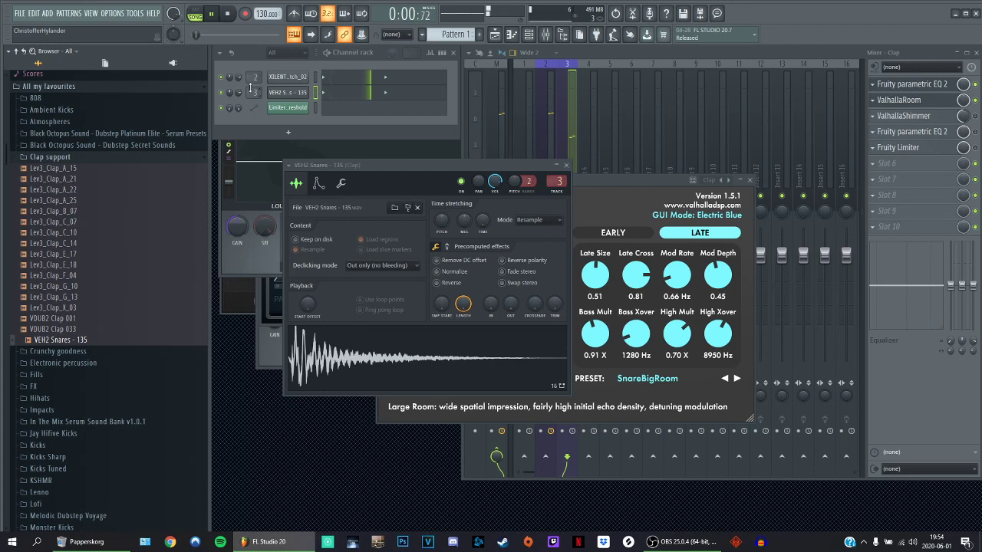
pyautogui.press('space')
# - Audition more samples in the Clap support folder and try Lev3_Clap_C_10 in the clap channel while playing the pattern
pyautogui.click(70, 209)
pyautogui.click(74, 201)
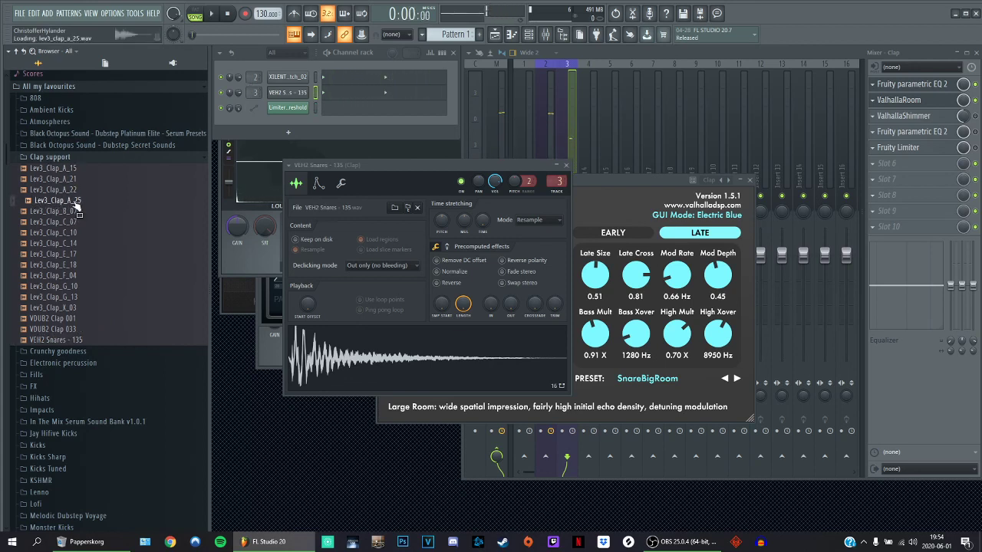
pyautogui.click(79, 191)
pyautogui.click(81, 234)
pyautogui.click(82, 255)
pyautogui.click(83, 235)
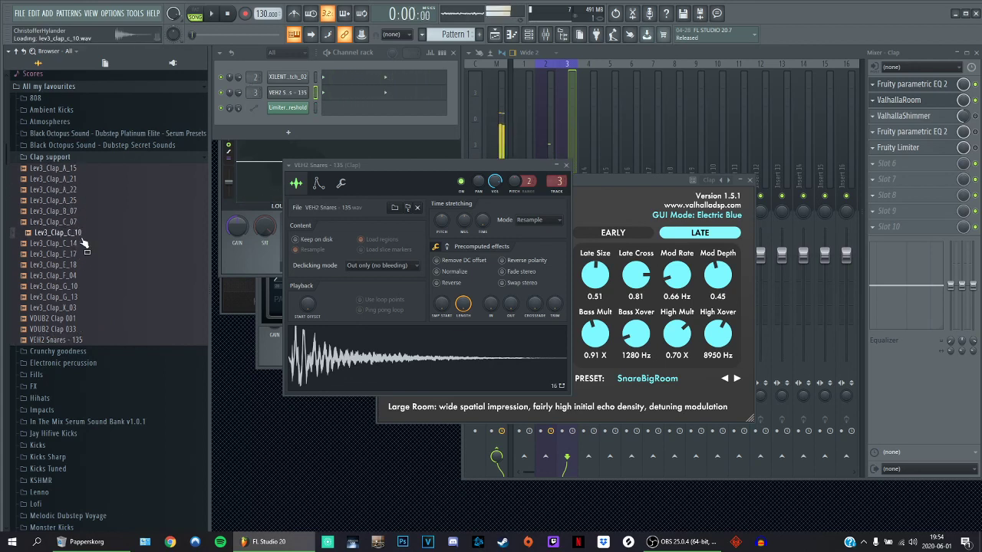
pyautogui.middleClick(82, 235)
pyautogui.press('z')
pyautogui.press('space')
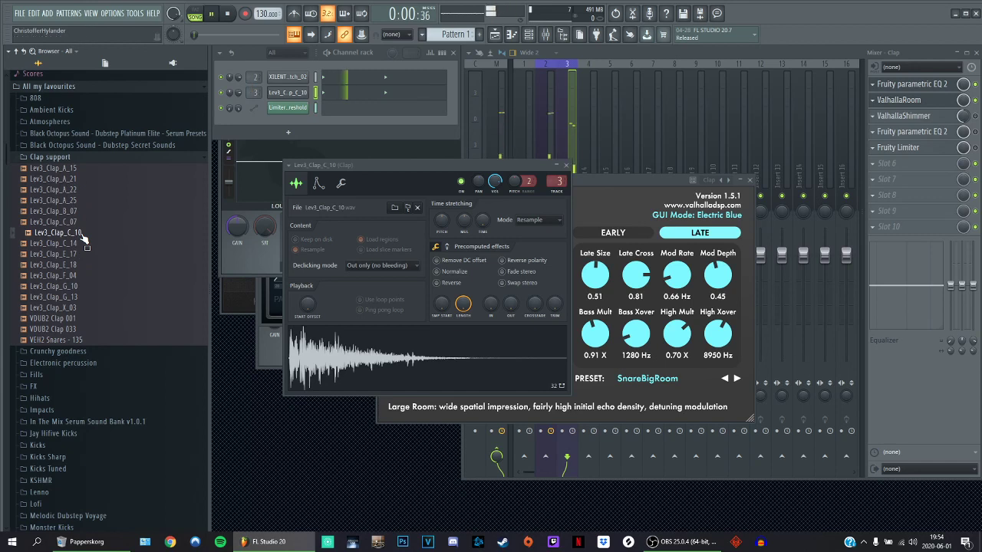
pyautogui.press('space')
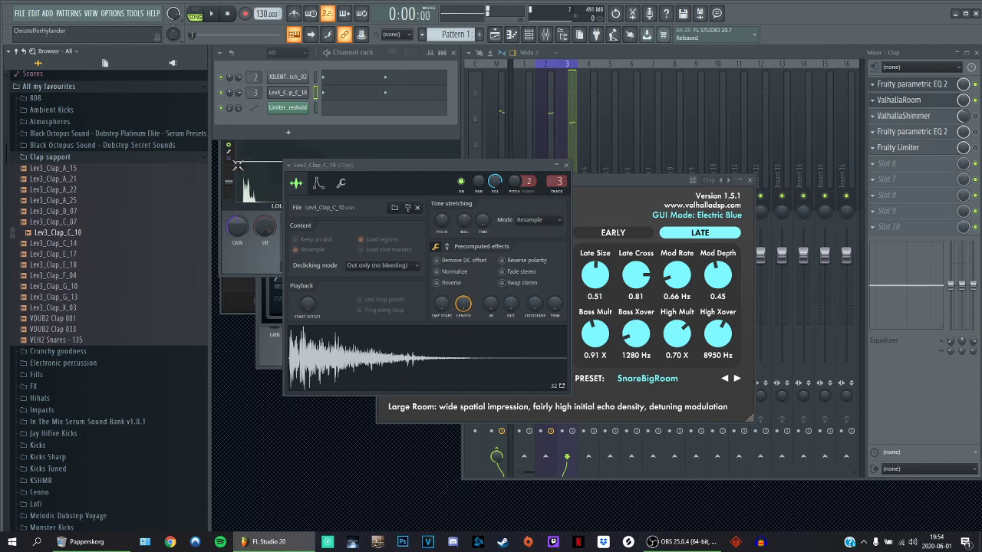
# - Put away the clap's sampler window, then open and enable ValhallaShimmer on the clap track
pyautogui.click(292, 94)
pyautogui.click(292, 94)
pyautogui.click(292, 94)
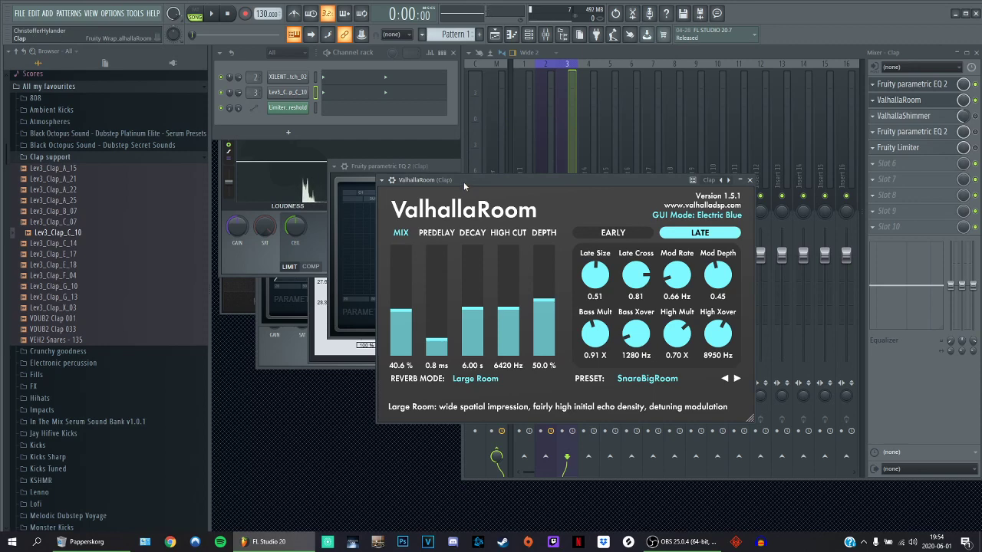
pyautogui.moveTo(464, 182); pyautogui.dragTo(402, 160)
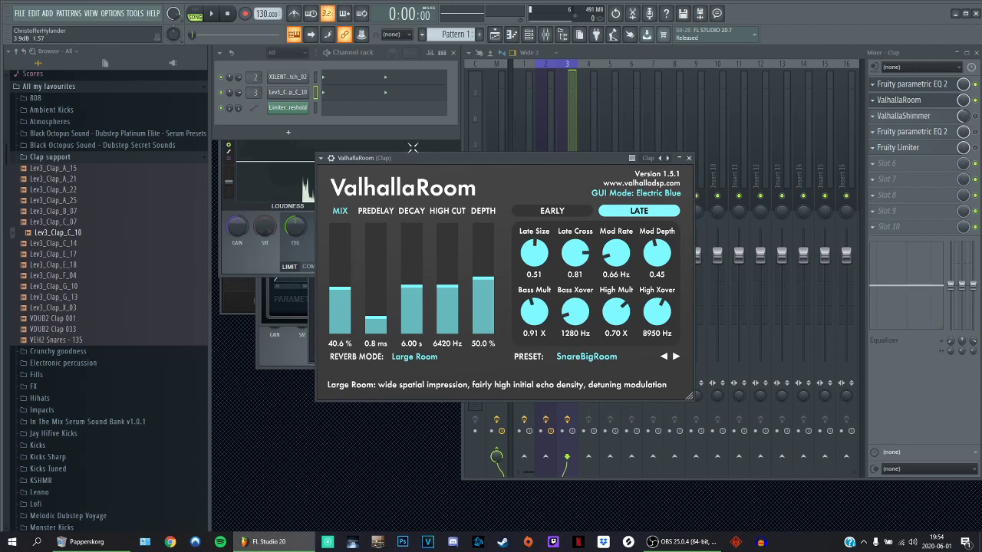
pyautogui.click(907, 116)
pyautogui.click(909, 116)
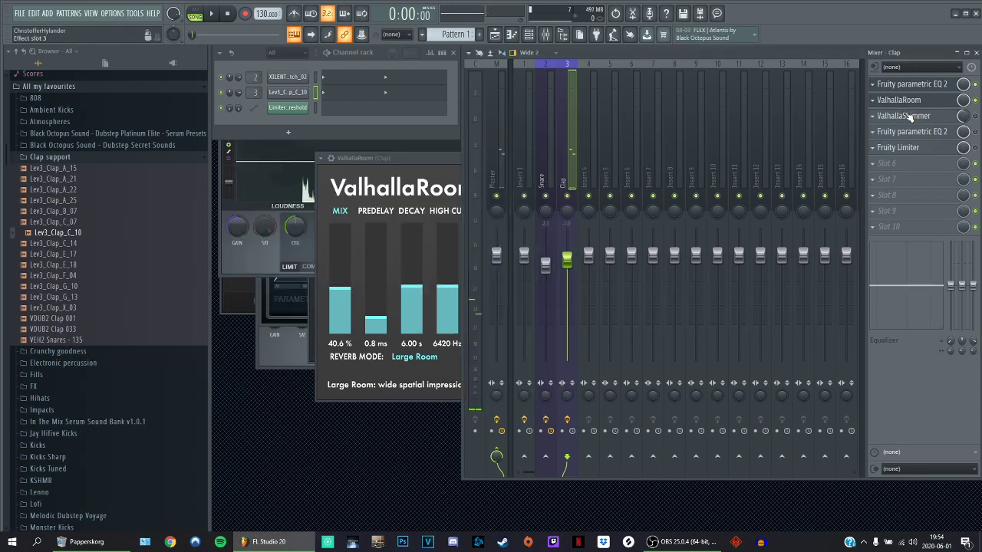
pyautogui.click(908, 116)
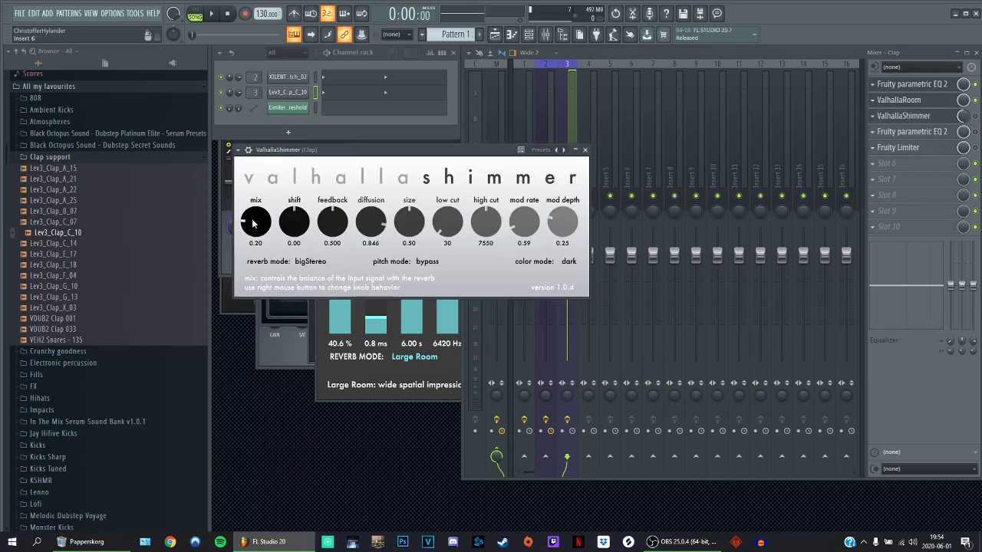
pyautogui.click(975, 117)
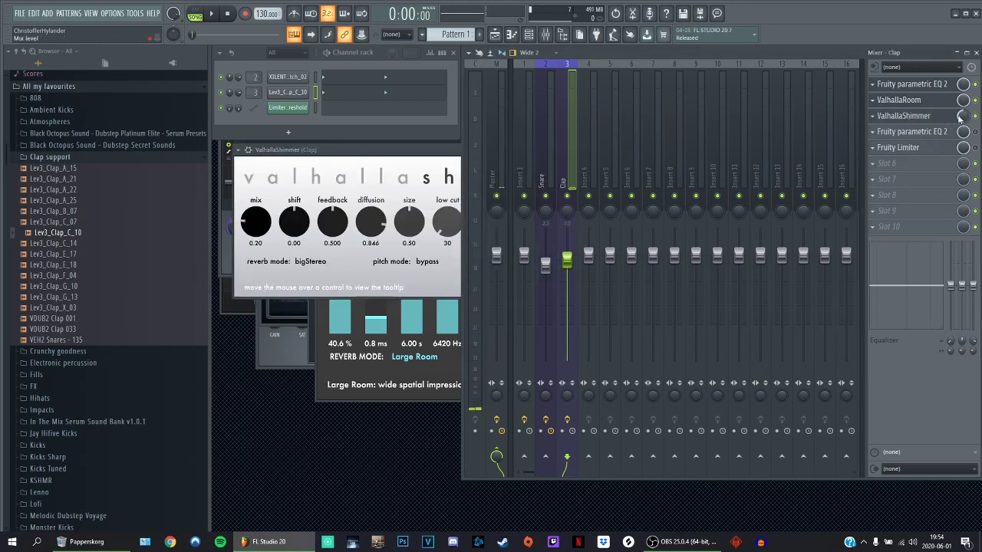
# - Adjust ValhallaShimmer's slot mix level on the clap track and set the plugin's own mix to 0.22
pyautogui.click(907, 118)
pyautogui.click(907, 119)
pyautogui.click(961, 118)
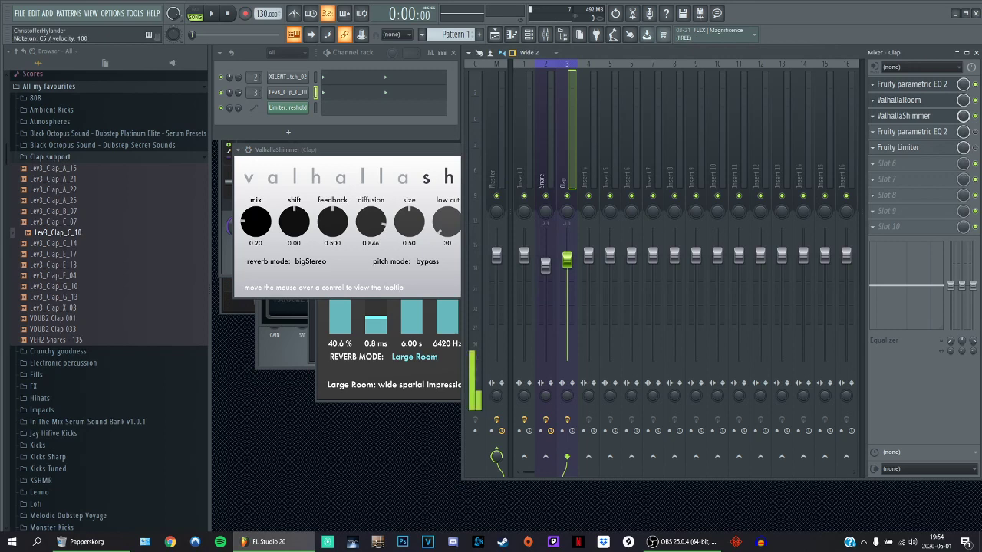
pyautogui.moveTo(964, 117); pyautogui.dragTo(964, 124)
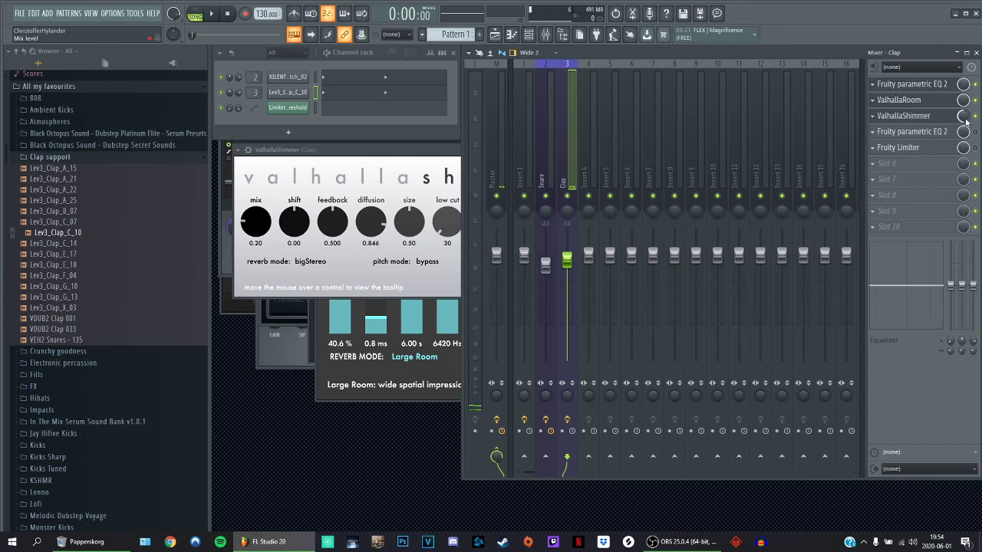
pyautogui.click(913, 116)
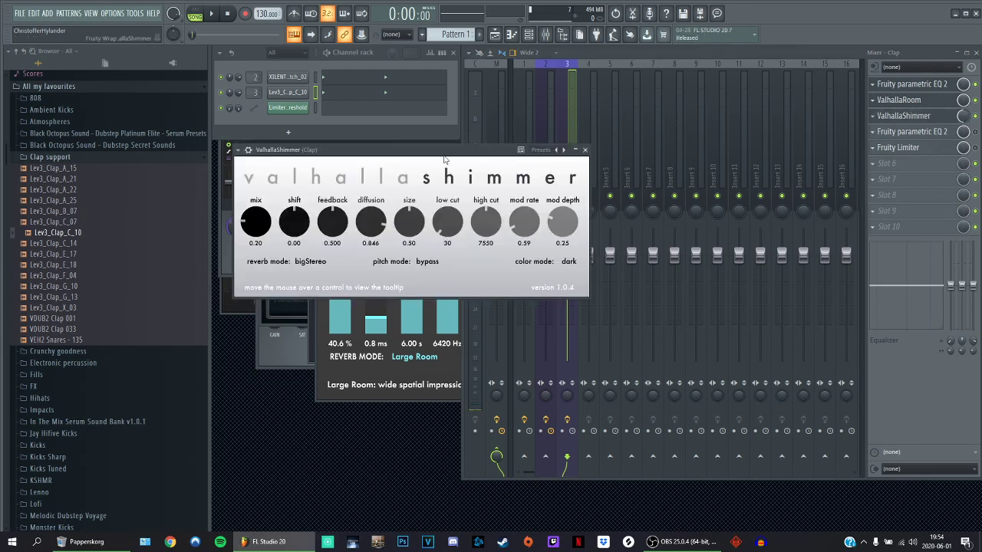
pyautogui.moveTo(258, 224); pyautogui.dragTo(236, 225)
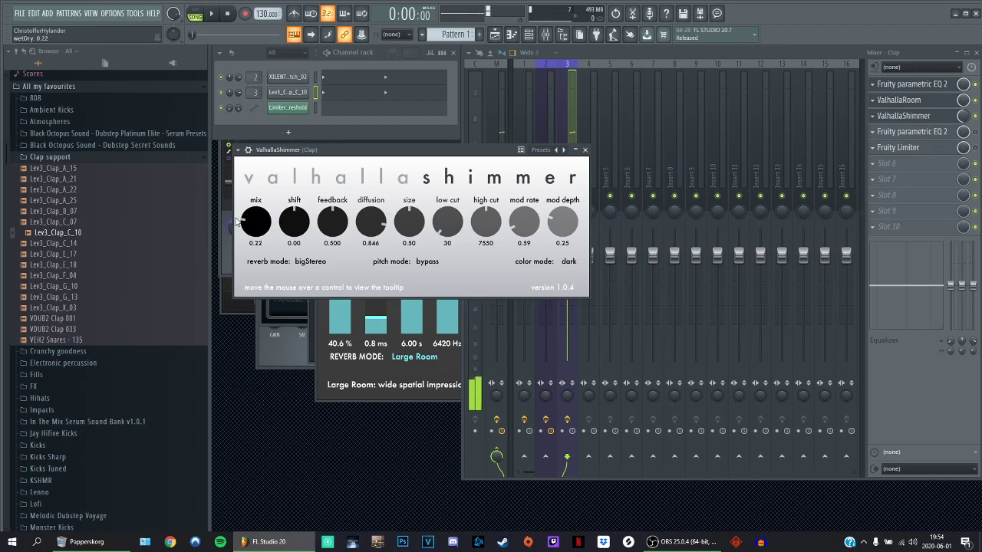
# - Lower the clap track's volume fader slightly and play the pattern to check the balance with the snare
pyautogui.click(574, 123)
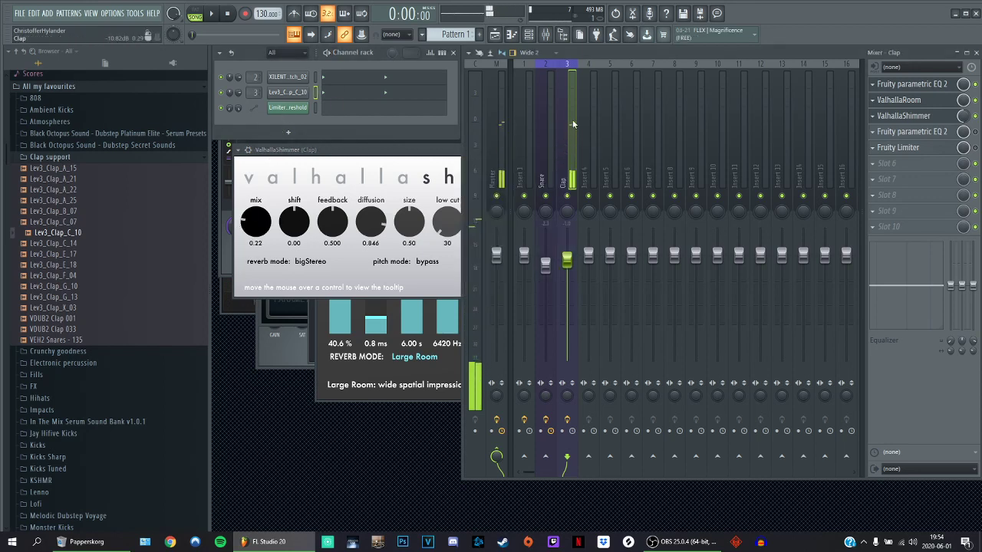
pyautogui.moveTo(567, 260); pyautogui.dragTo(567, 274)
pyautogui.press('space')
pyautogui.press('space')
pyautogui.press('space')
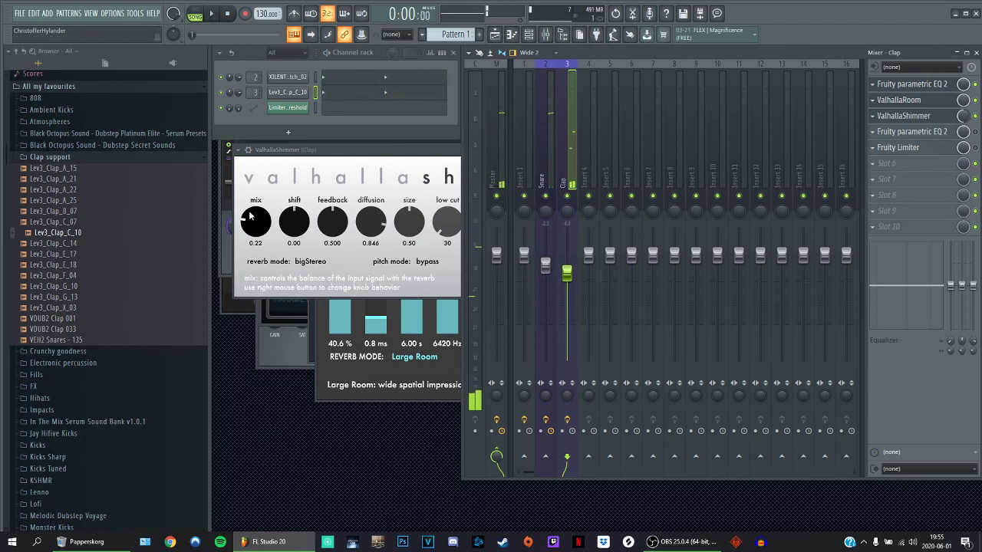
pyautogui.press('space')
# - Replace the clap channel's sample with Lev3_Clap_A_22 and check it in the playing pattern
pyautogui.click(78, 191)
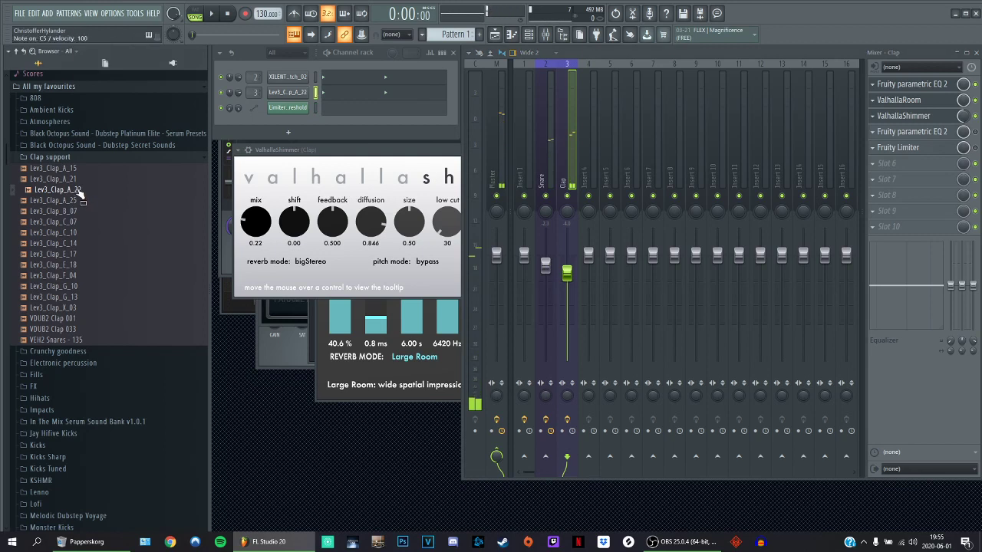
pyautogui.press('space')
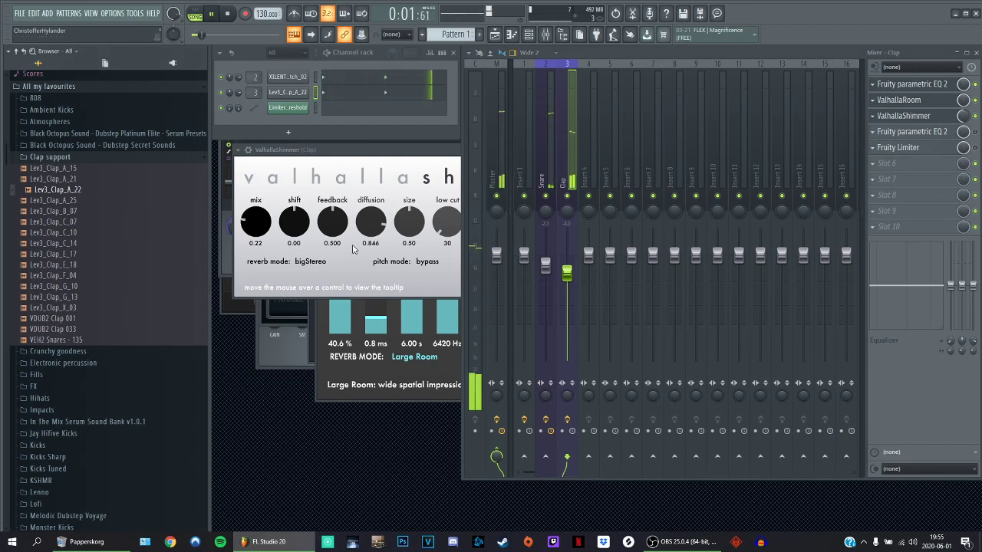
pyautogui.press('space')
pyautogui.press('z')
pyautogui.moveTo(569, 276)
pyautogui.mouseDown()
pyautogui.moveTo(569, 289)
pyautogui.moveTo(570, 273)
pyautogui.mouseUp()
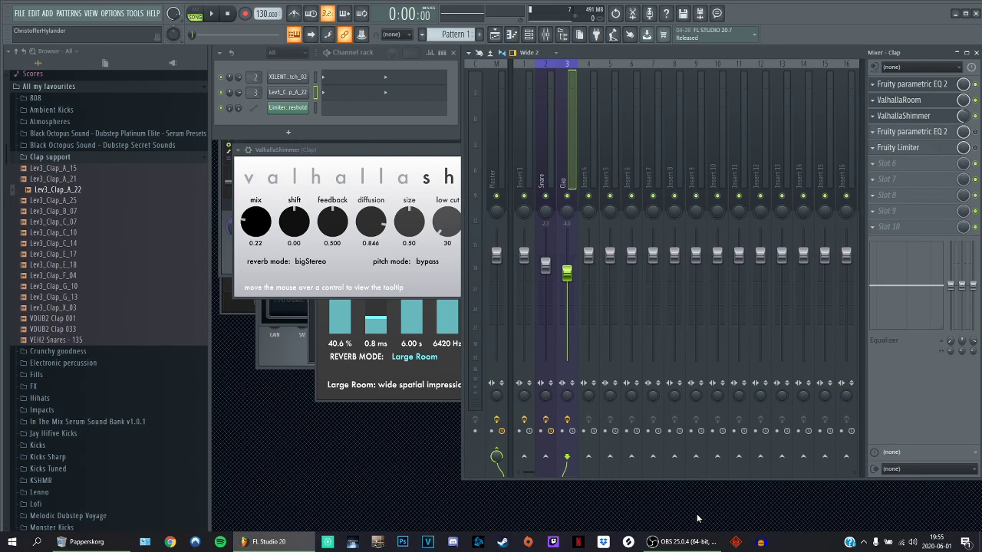
# - Clone the XILENT_snare_glitch_02 channel and mute the clap channel
pyautogui.click(288, 77)
pyautogui.click(290, 80)
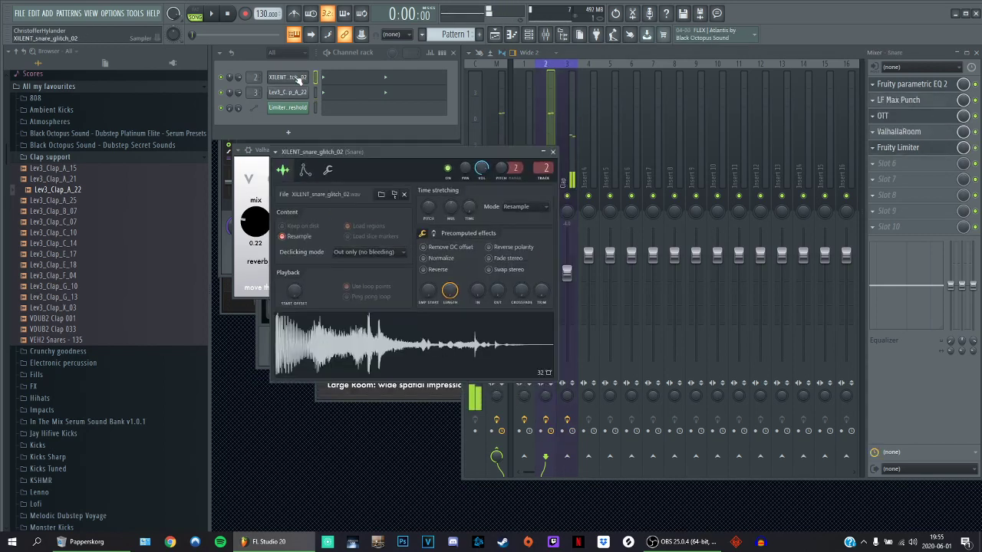
pyautogui.rightClick(307, 77)
pyautogui.click(326, 175)
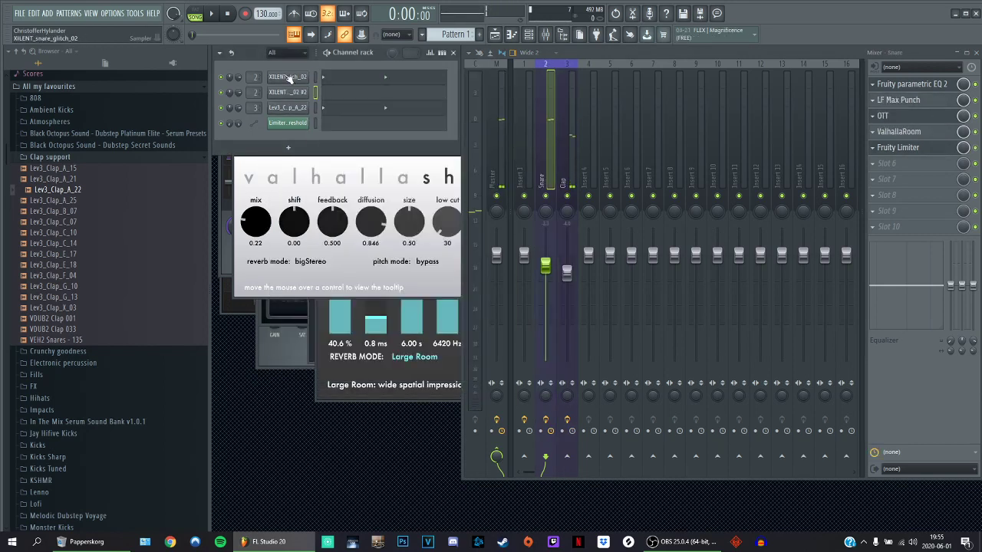
pyautogui.click(285, 78)
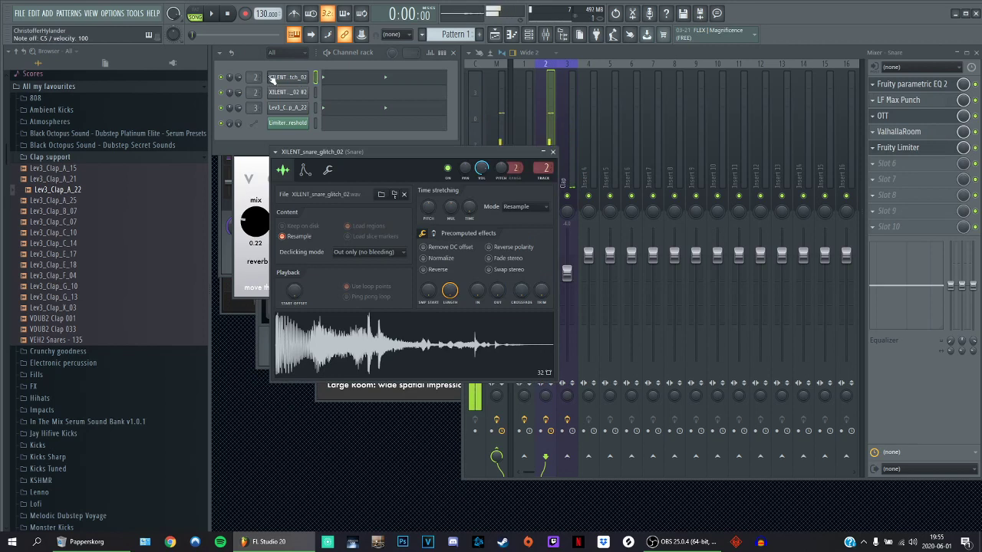
pyautogui.click(221, 108)
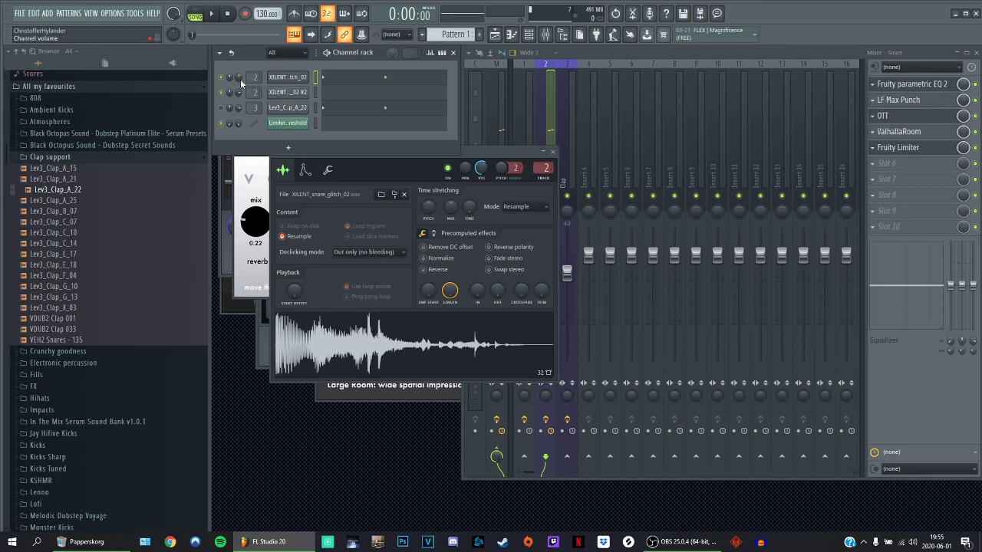
# - Copy all notes of the original snare channel into the cloned snare channel
pyautogui.click(370, 80)
pyautogui.hotkey('ctrl', 'a')
pyautogui.click(975, 53)
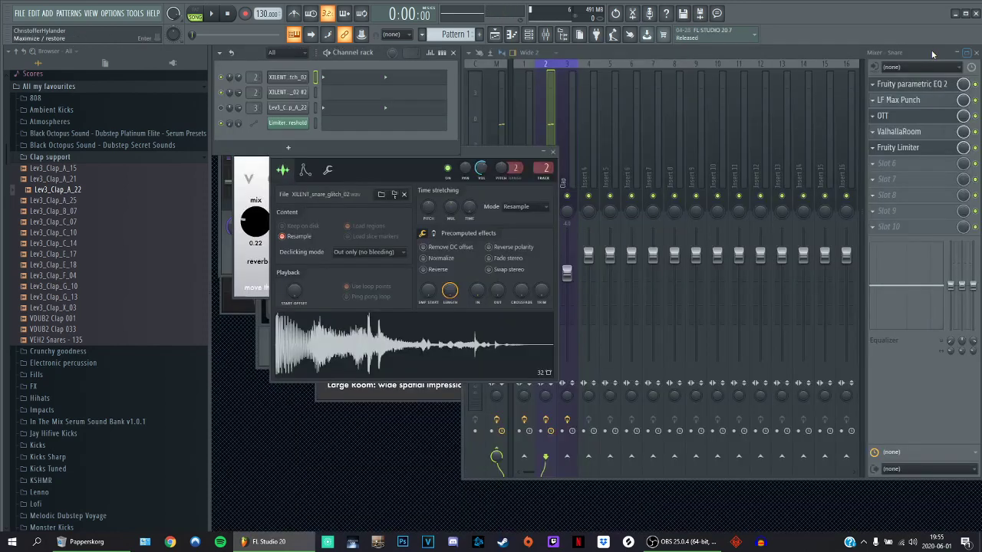
pyautogui.press('F7')
pyautogui.click(977, 52)
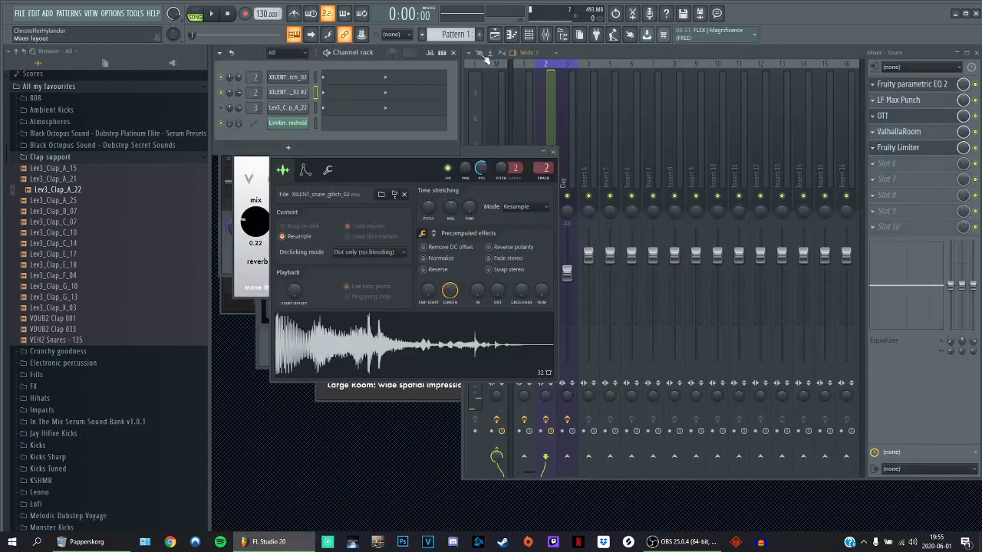
# - Replace the cloned snare channel's sample with V_RIOT_snare_layer_03 from the Snares folder, after trying V_RIOT_snare_layer_02
pyautogui.scroll(-10, 111, 236)
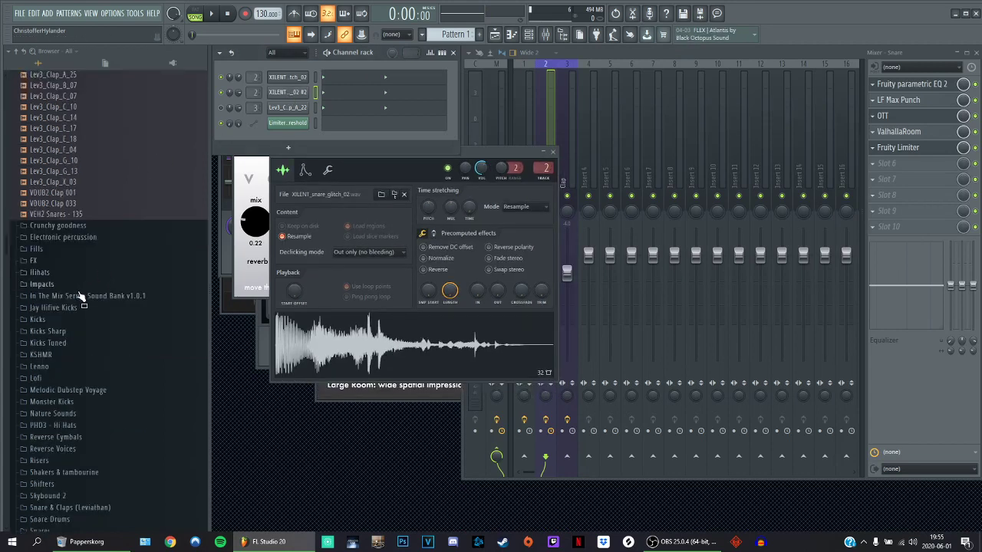
pyautogui.click(43, 273)
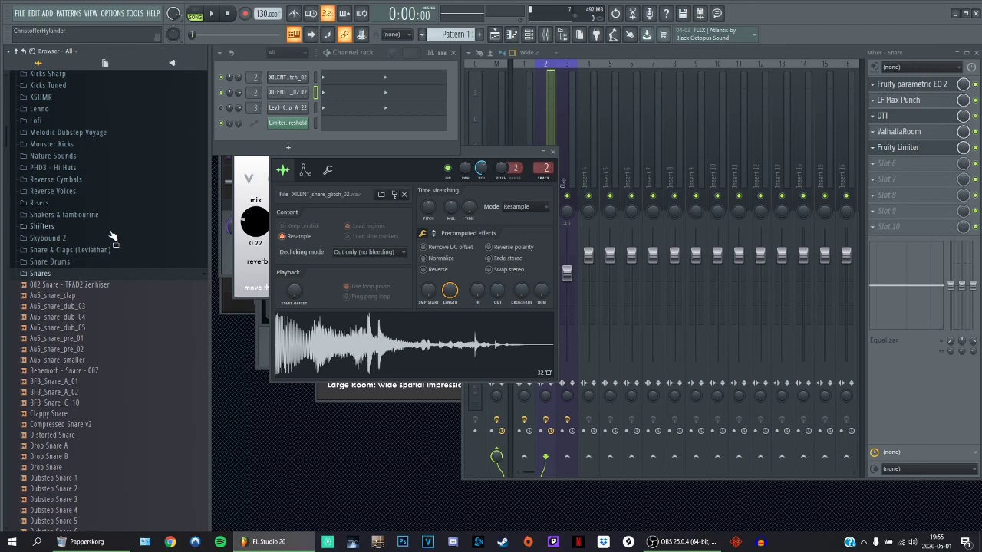
pyautogui.scroll(-8, 142, 195)
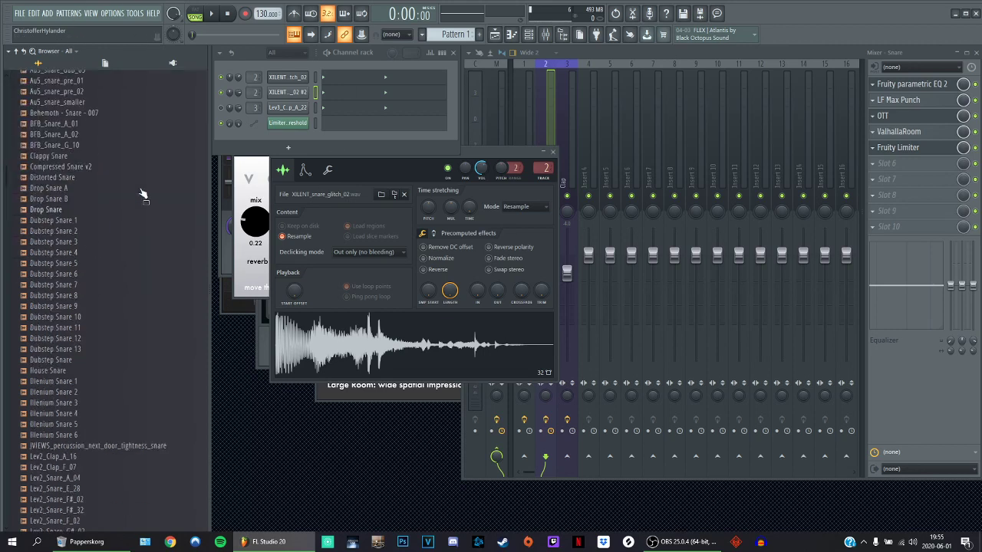
pyautogui.scroll(4, 153, 234)
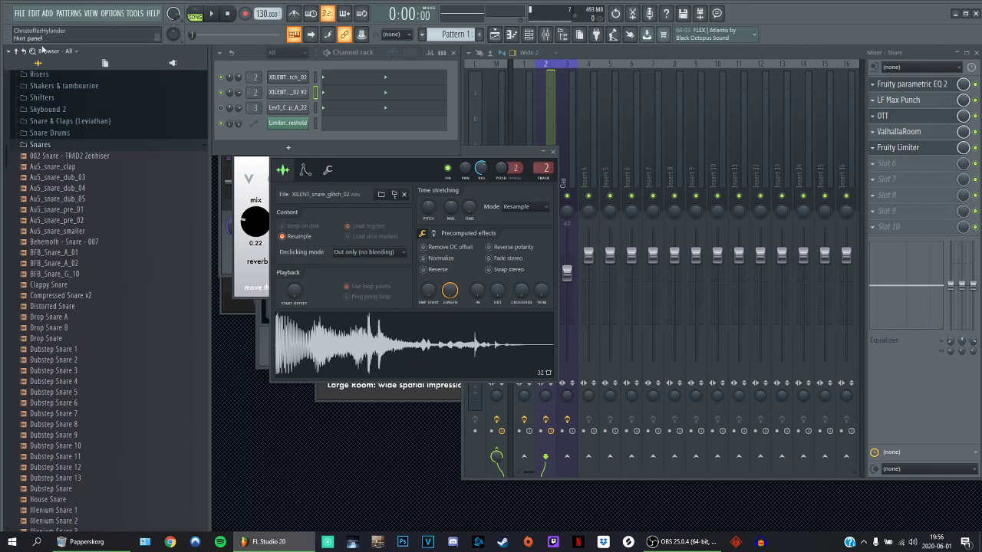
pyautogui.scroll(-20, 84, 117)
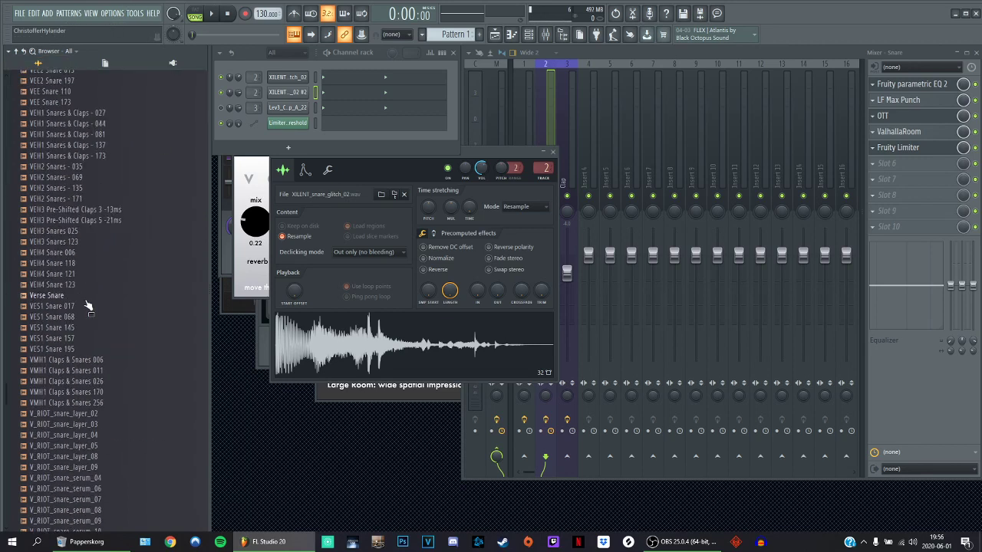
pyautogui.scroll(8, 85, 305)
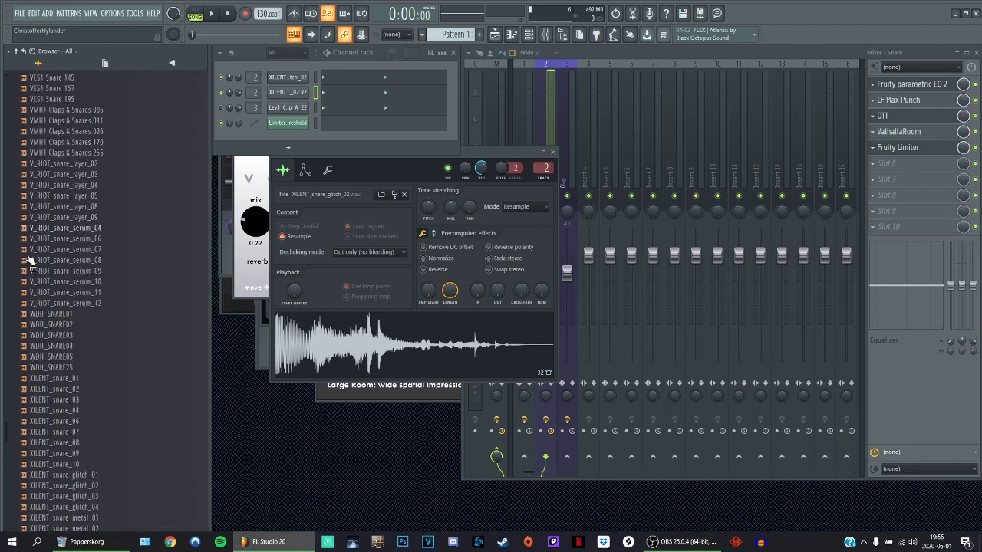
pyautogui.scroll(6, 69, 308)
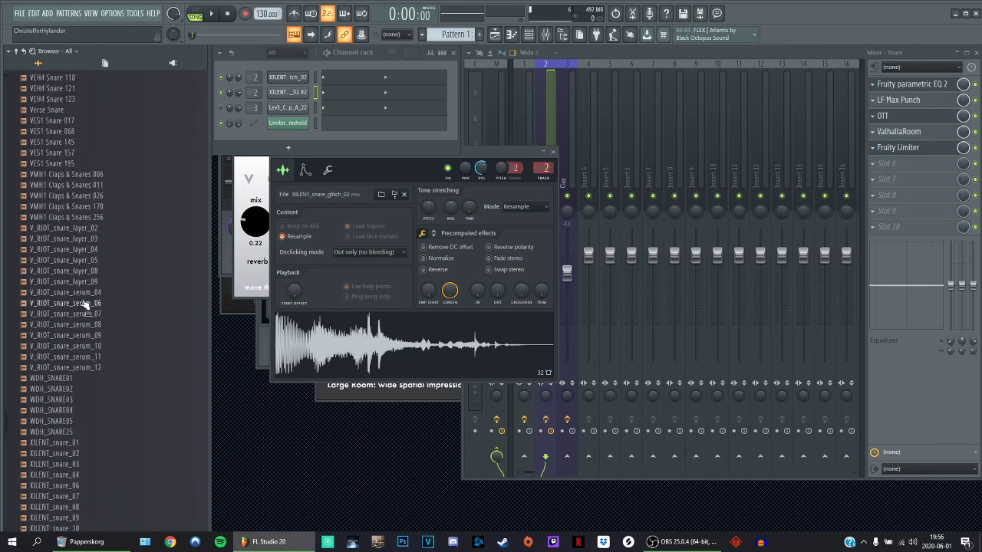
pyautogui.click(74, 229)
pyautogui.click(76, 239)
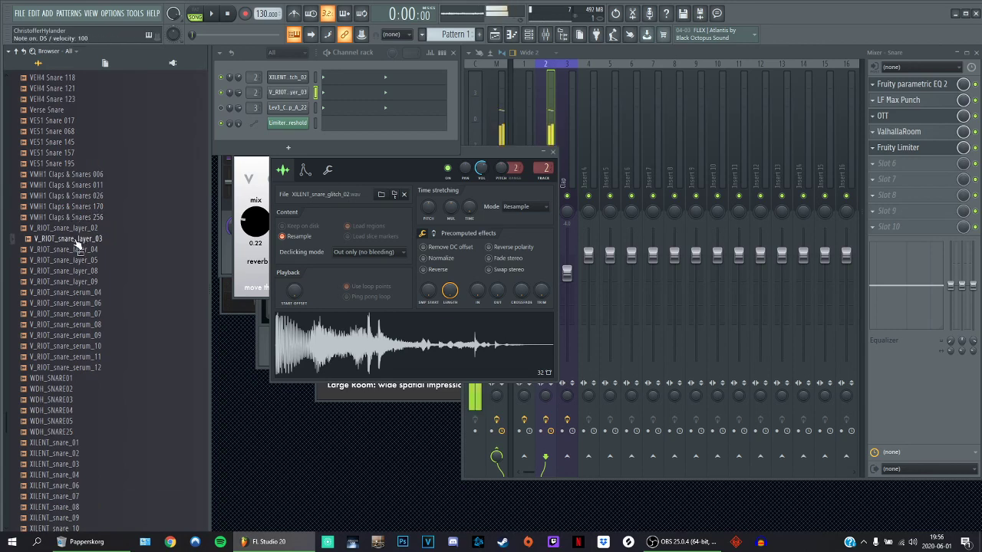
# - Audition more V_RIOT snare layer and XILENT snare samples in the browser
pyautogui.click(76, 250)
pyautogui.click(73, 271)
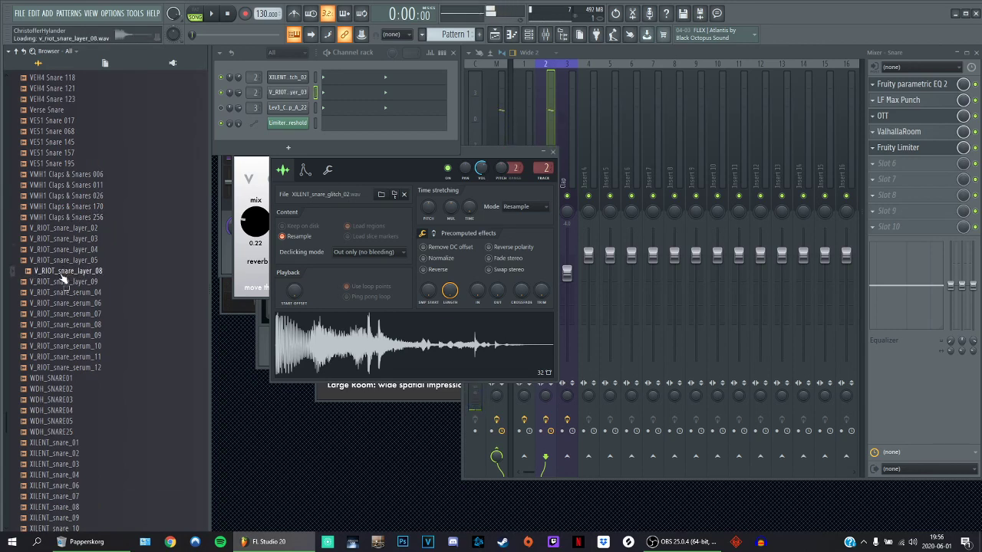
pyautogui.scroll(-4, 68, 299)
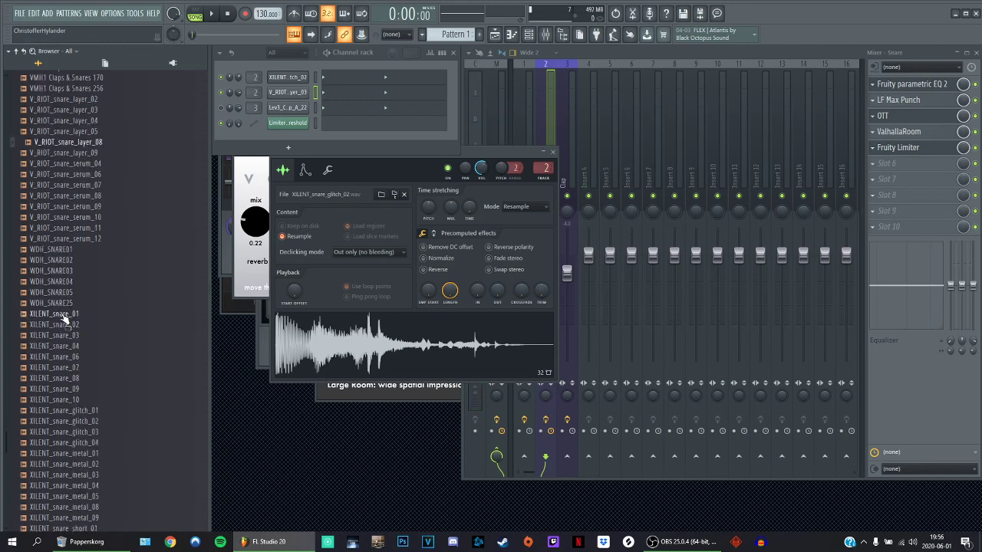
pyautogui.click(46, 314)
pyautogui.click(50, 324)
pyautogui.click(55, 335)
pyautogui.click(60, 346)
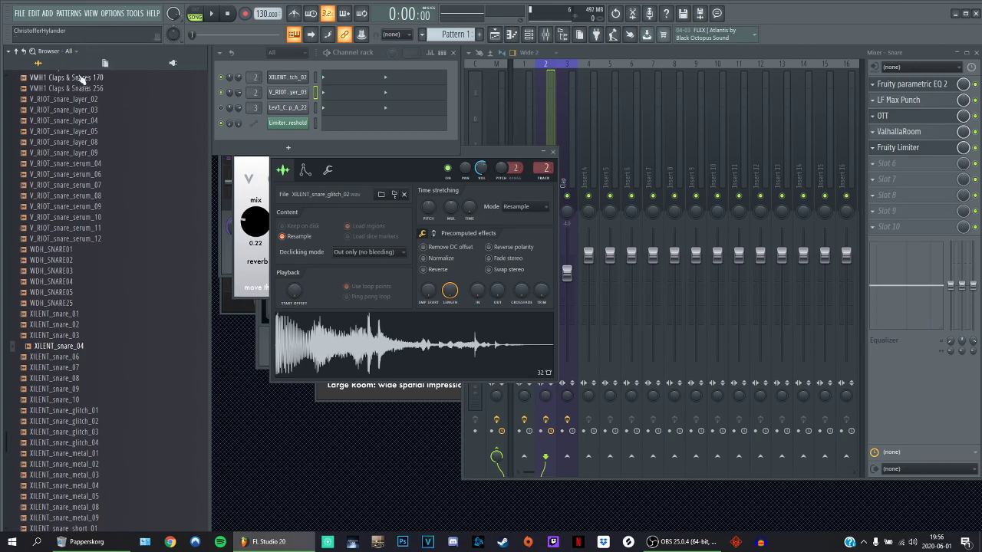
pyautogui.scroll(-6, 66, 223)
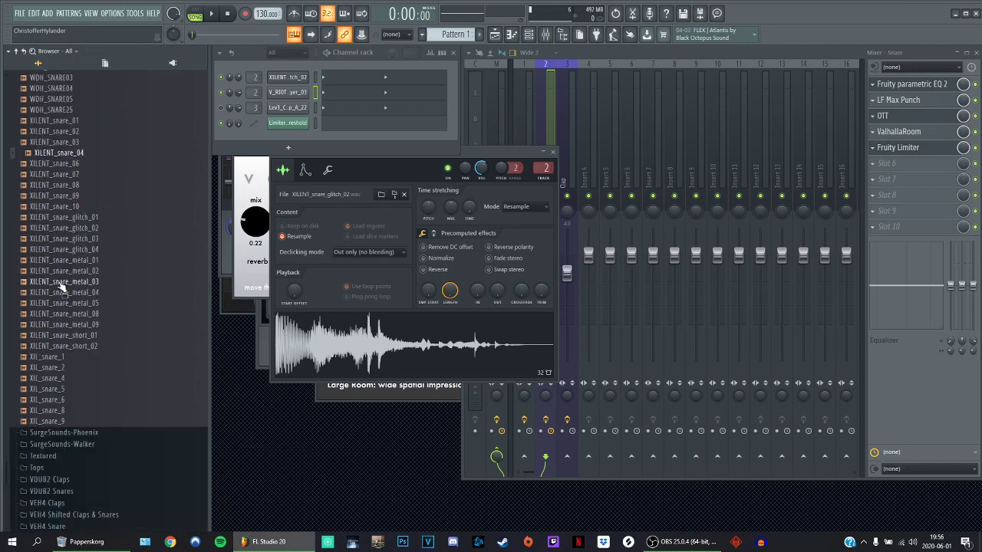
pyautogui.scroll(6, 61, 285)
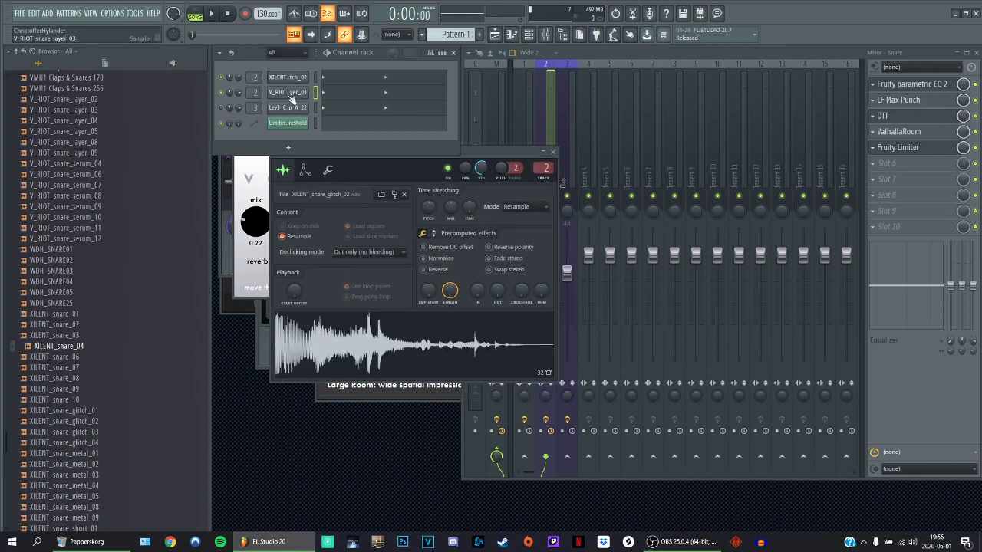
# - Play the pattern with both snare layers and lower the V_RIOT_snare_layer_03 channel's volume to about 65%
pyautogui.press('q')
pyautogui.press('q')
pyautogui.press('q')
pyautogui.press('space')
pyautogui.press('space')
pyautogui.press('space')
pyautogui.press('space')
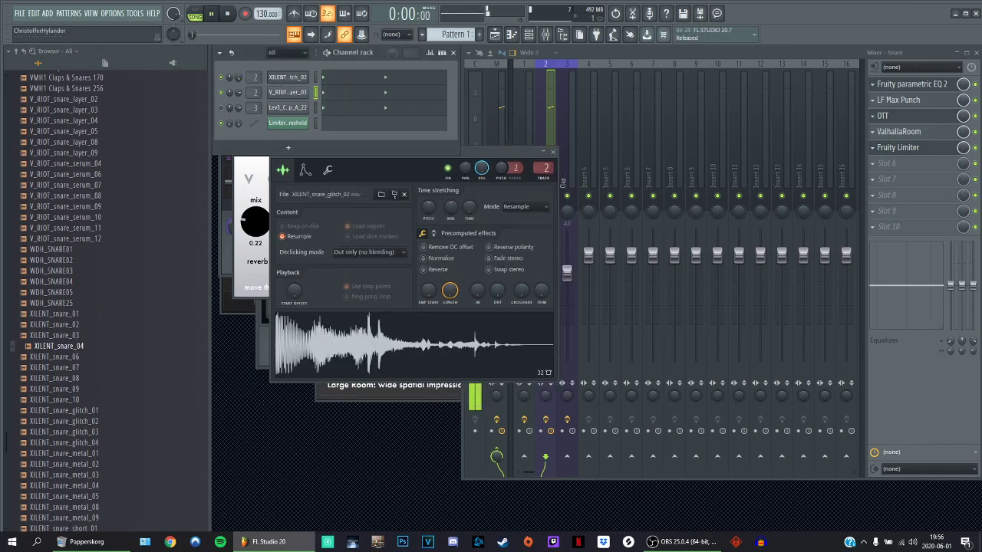
pyautogui.press('space')
pyautogui.press('space')
pyautogui.press('space')
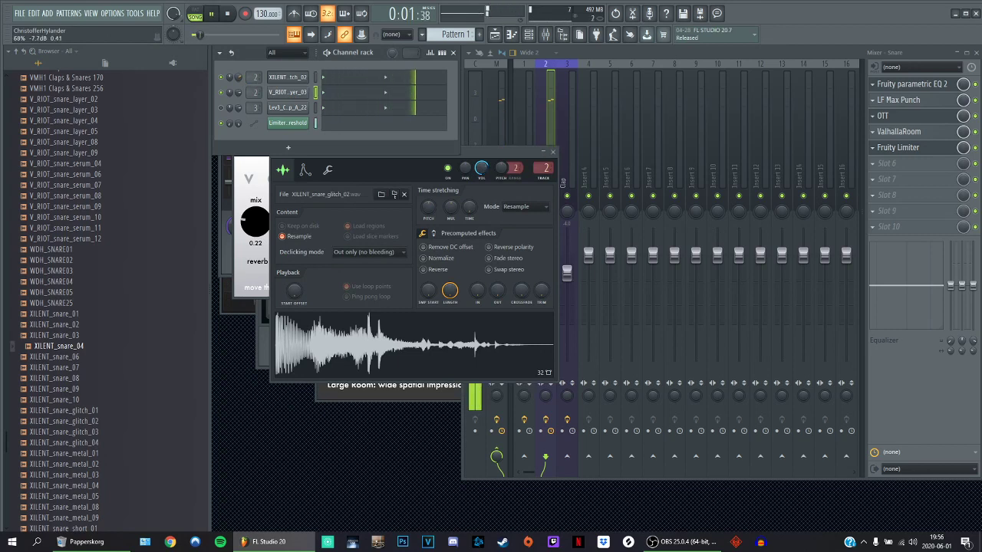
pyautogui.press('space')
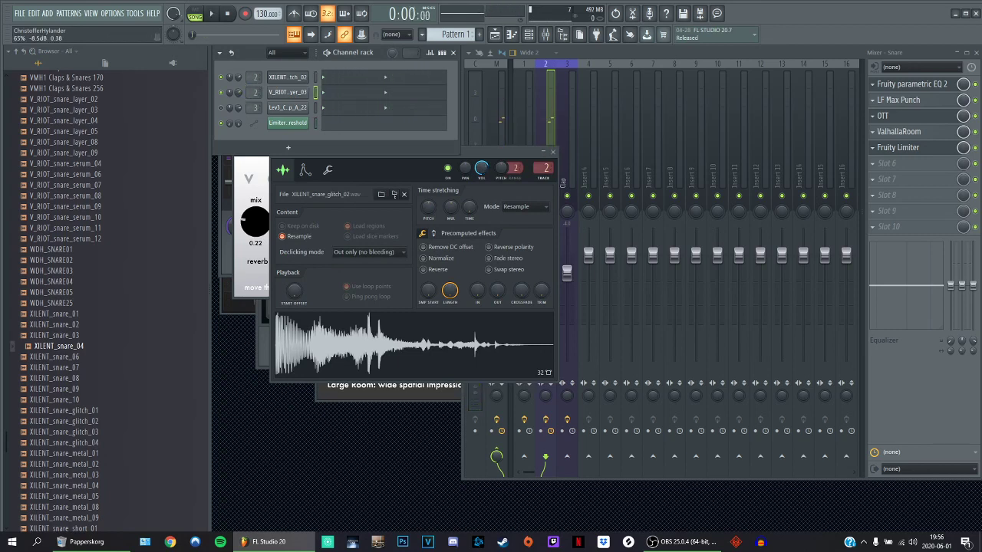
pyautogui.press('space')
pyautogui.press('space')
# - Clone the V_RIOT_snare_layer_03 channel and paste the snare notes into the clone's piano roll
pyautogui.click(294, 79)
pyautogui.click(293, 80)
pyautogui.click(290, 93)
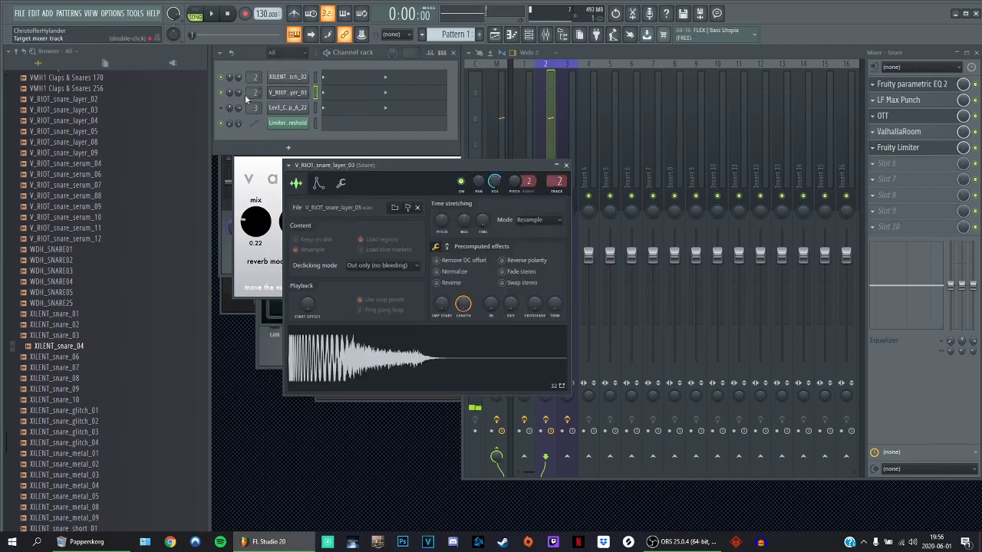
pyautogui.rightClick(281, 94)
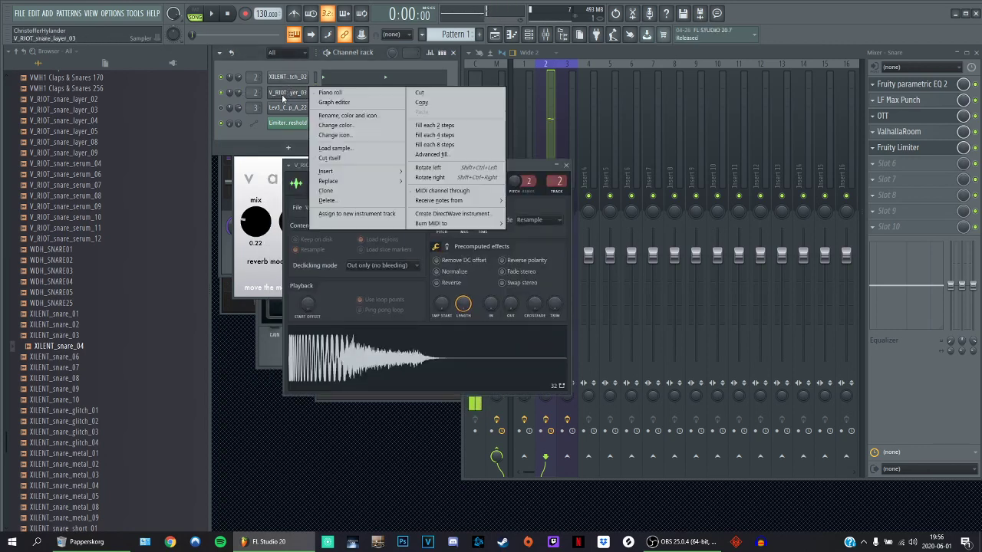
pyautogui.click(341, 192)
pyautogui.click(341, 108)
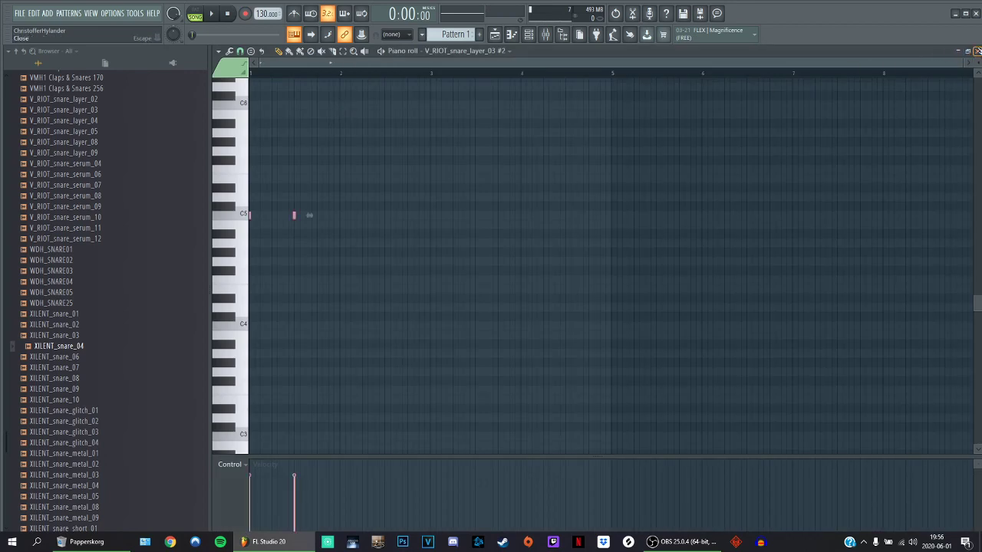
pyautogui.click(977, 51)
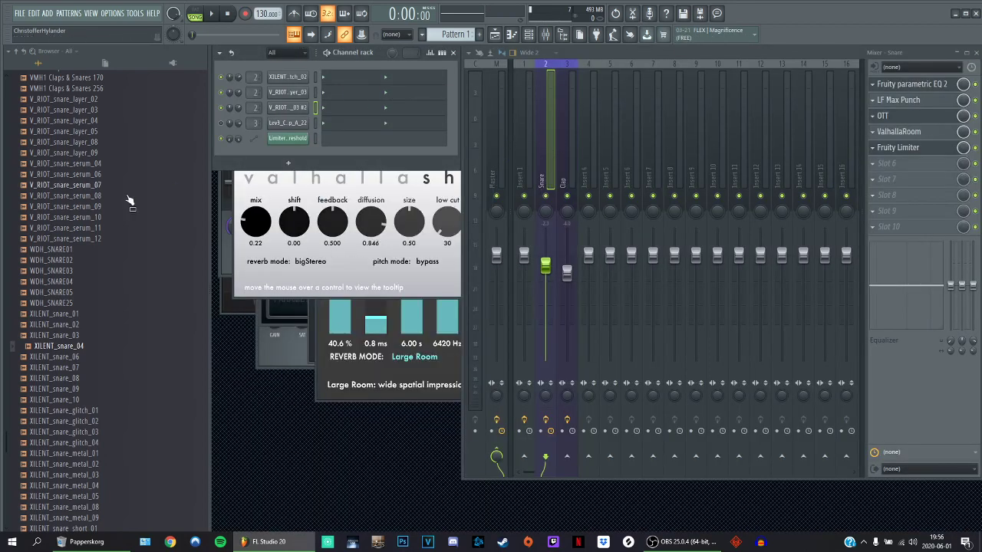
# - Audition XILENT, WDH, V_RIOT serum and V_RIOT layer snare samples for the new third layer
pyautogui.click(66, 315)
pyautogui.click(65, 323)
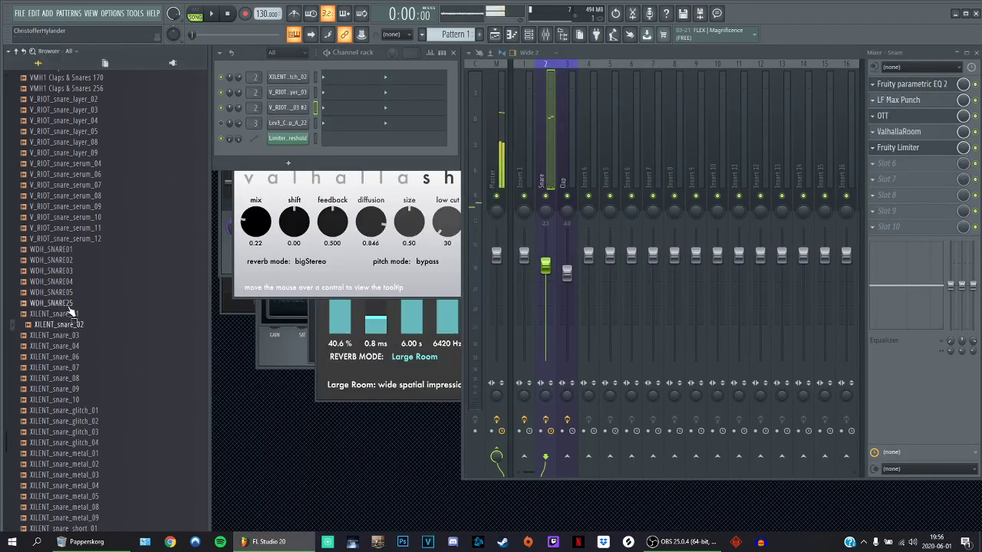
pyautogui.click(71, 251)
pyautogui.click(80, 219)
pyautogui.click(84, 186)
pyautogui.click(80, 144)
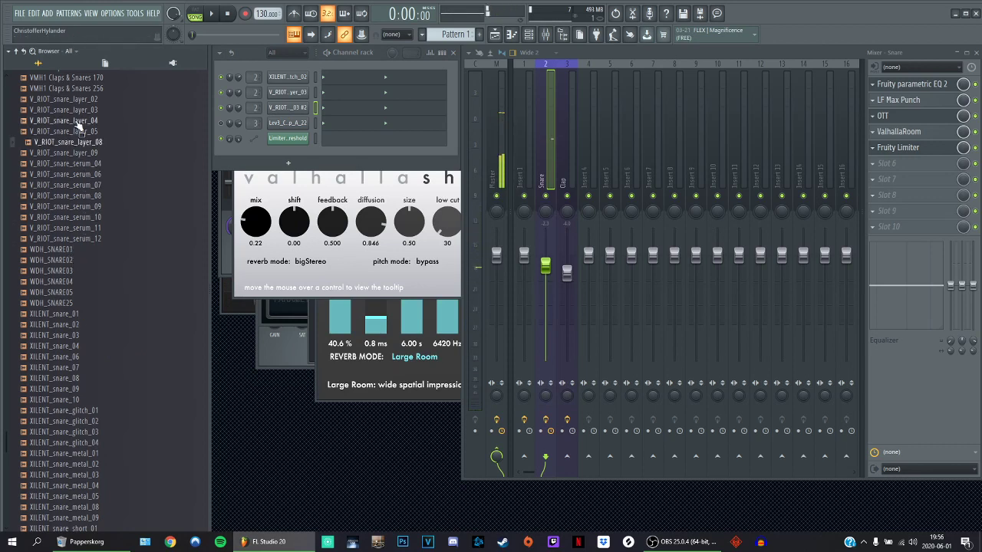
pyautogui.click(79, 122)
pyautogui.click(82, 112)
pyautogui.click(76, 164)
pyautogui.click(79, 175)
pyautogui.click(76, 110)
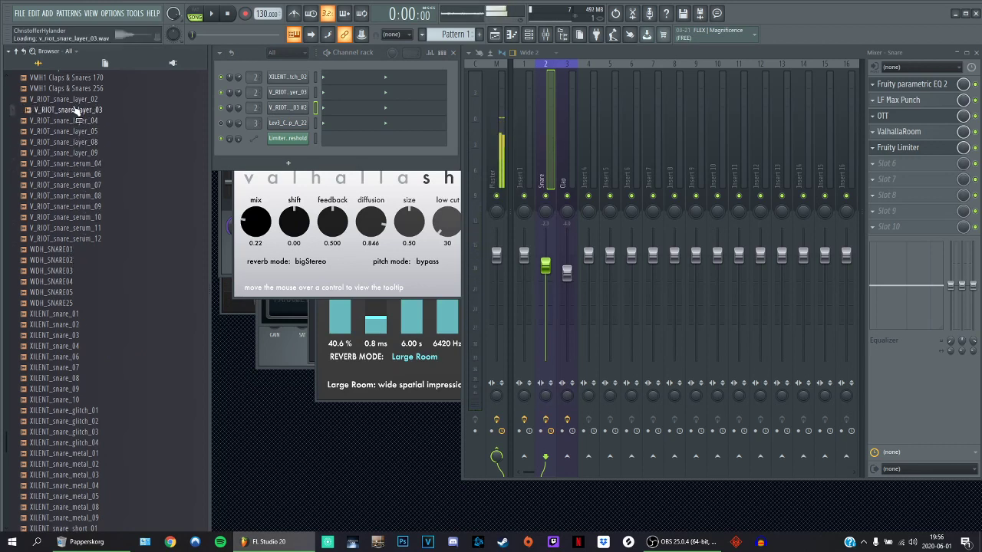
# - Replace the new clone's sample with V_RIOT_snare_layer_02 and lower the Snare mixer track to about -3.1 dB during playback
pyautogui.scroll(2, 76, 115)
pyautogui.click(77, 164)
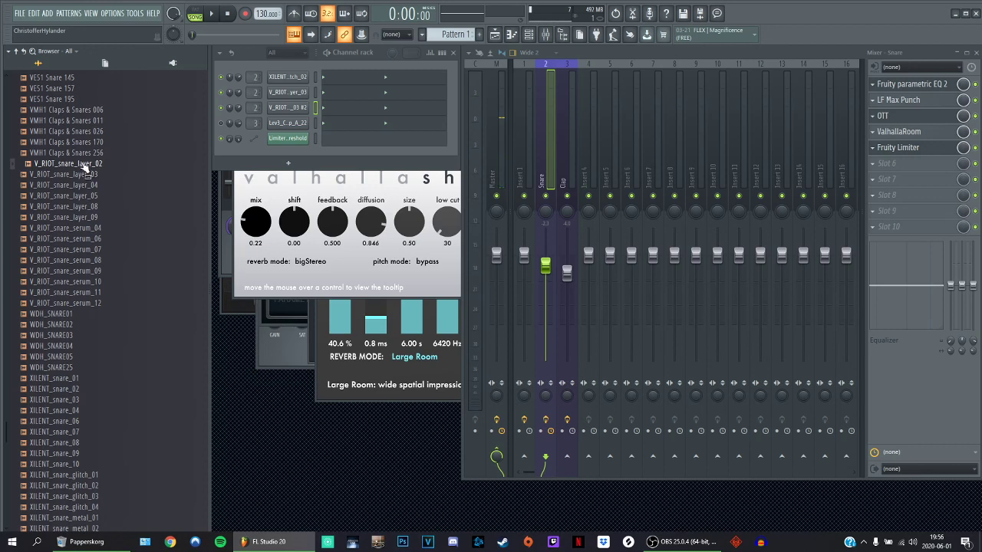
pyautogui.click(285, 80)
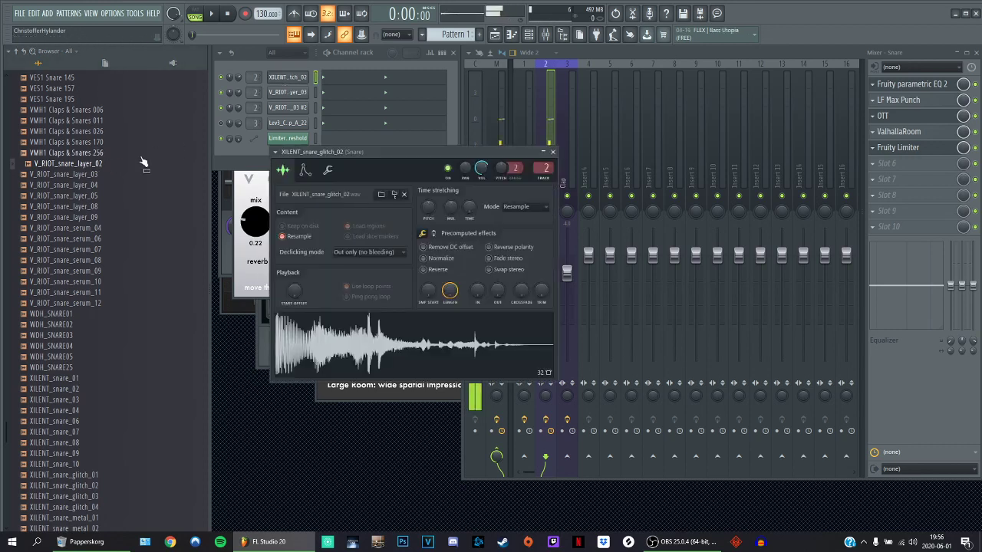
pyautogui.click(298, 108)
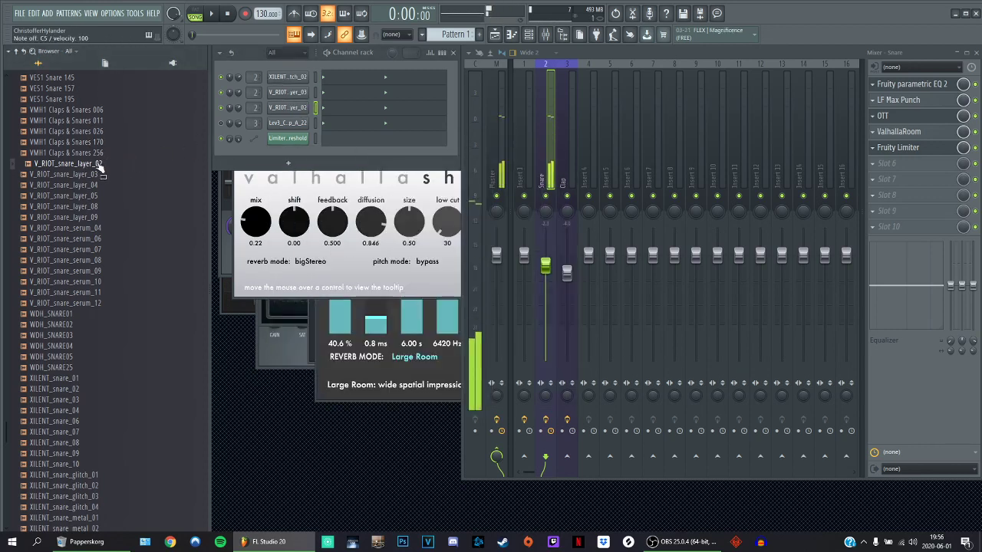
pyautogui.press('space')
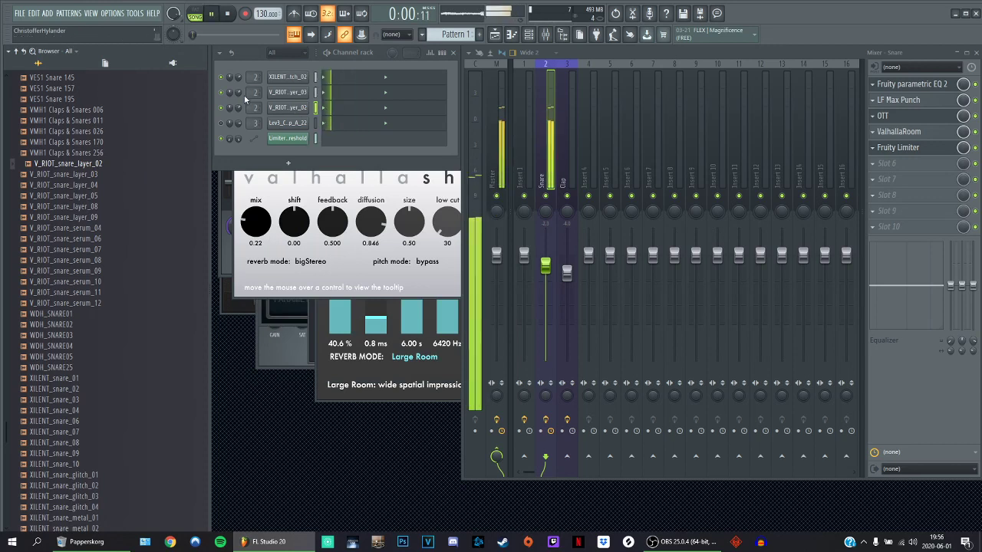
pyautogui.press('space')
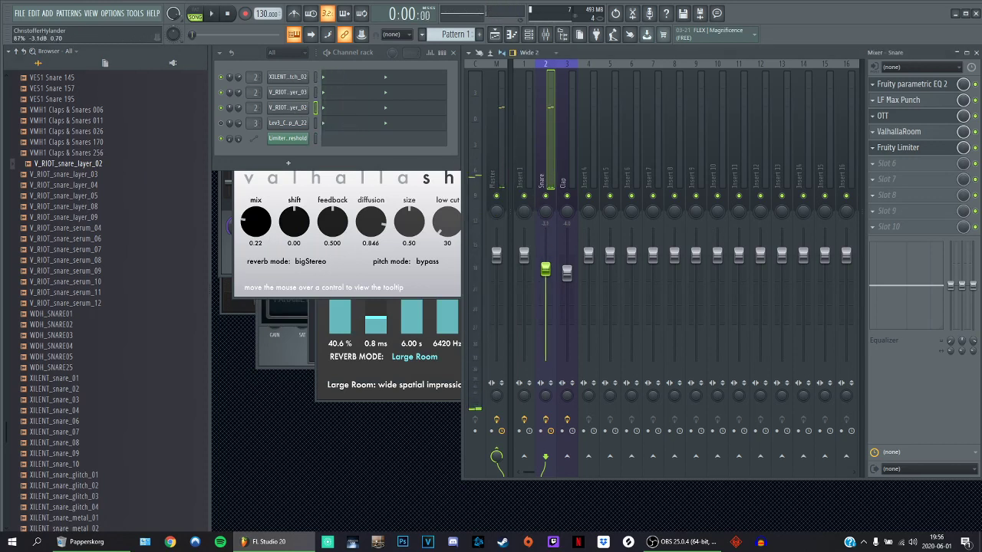
# - Lower bands 4 and 5 in the Snare track's Fruity parametric EQ 2 while triggering the snare layer
pyautogui.click(911, 84)
pyautogui.press('q')
pyautogui.press('q')
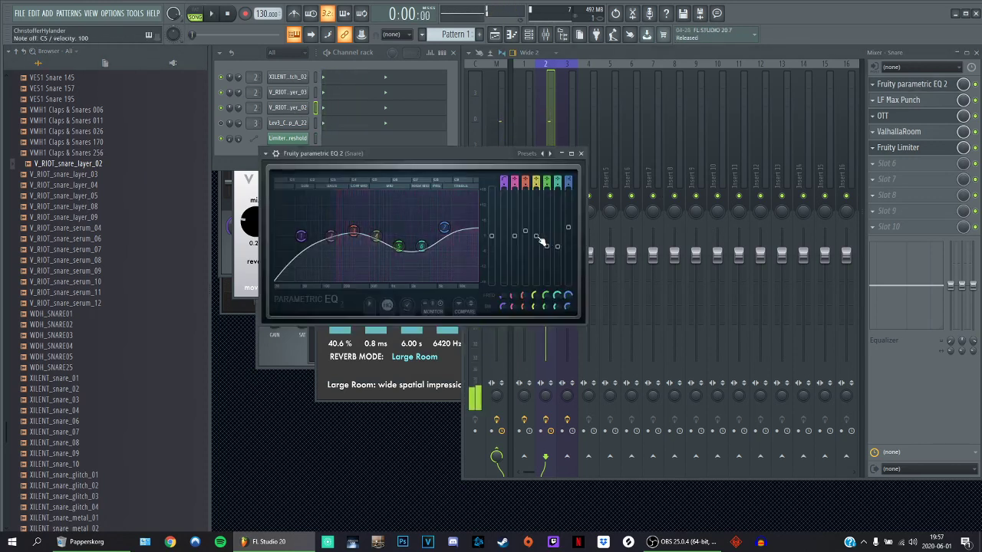
pyautogui.moveTo(546, 249)
pyautogui.mouseDown()
pyautogui.moveTo(536, 257)
pyautogui.moveTo(536, 246)
pyautogui.mouseUp()
pyautogui.press('q')
pyautogui.press('q')
pyautogui.press('q')
pyautogui.press('q')
pyautogui.press('q')
pyautogui.press('q')
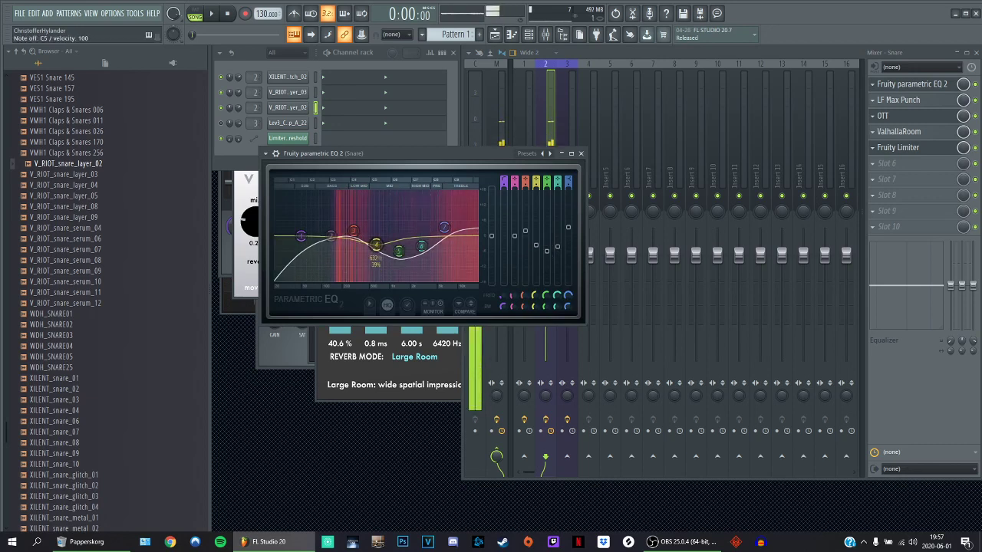
pyautogui.click(581, 153)
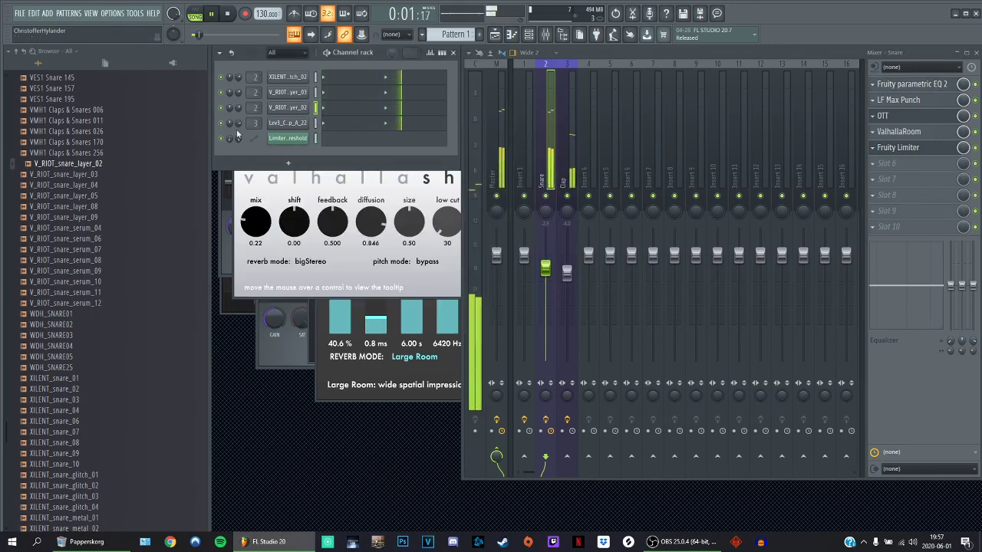
# - Unmute the clap channel, select it and go back to the favourite sample folders in the browser
pyautogui.click(295, 126)
pyautogui.click(295, 128)
pyautogui.scroll(-6, 81, 317)
pyautogui.scroll(15, 81, 318)
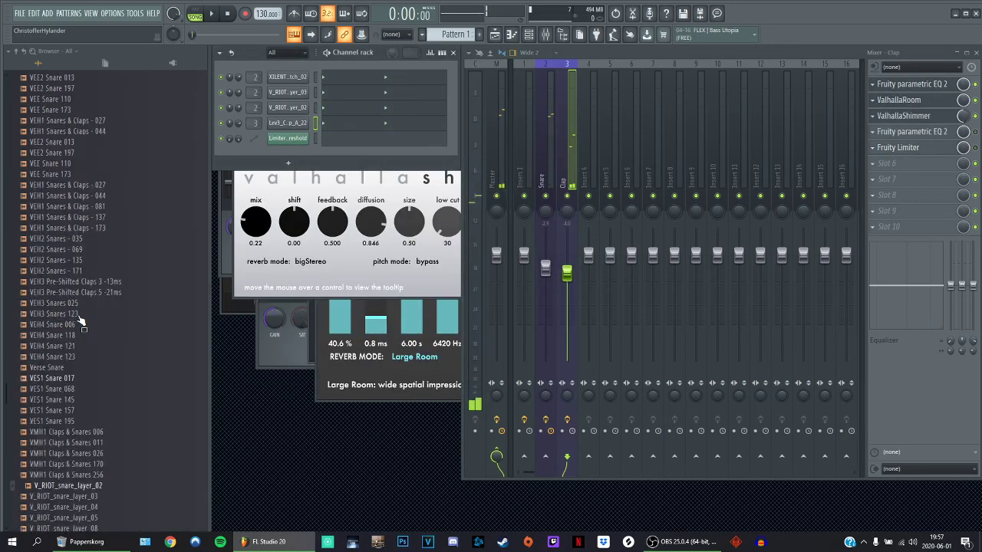
pyautogui.scroll(15, 77, 305)
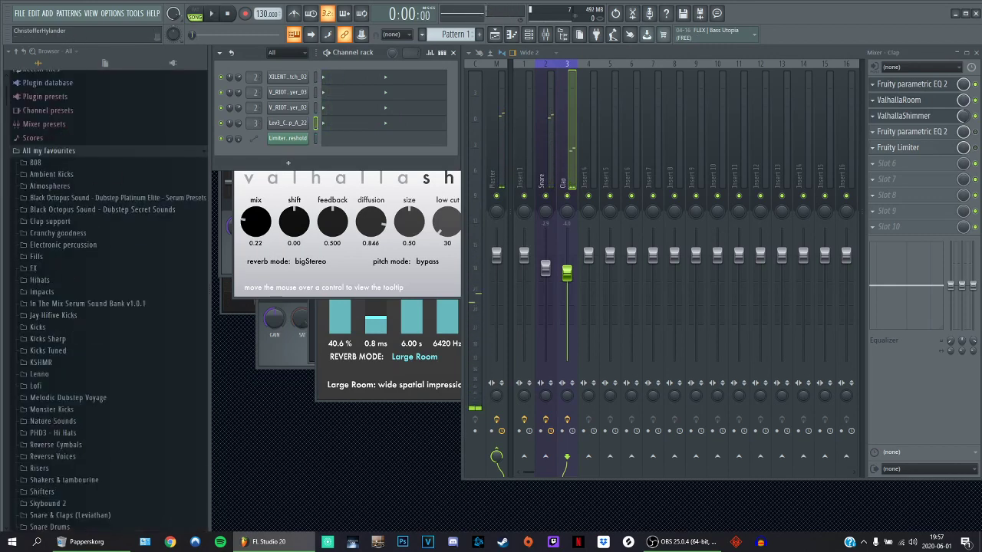
# - Save the project as tutorial in the desktop folder (Skrivbord)
pyautogui.hotkey('ctrl', 'shift', 's')
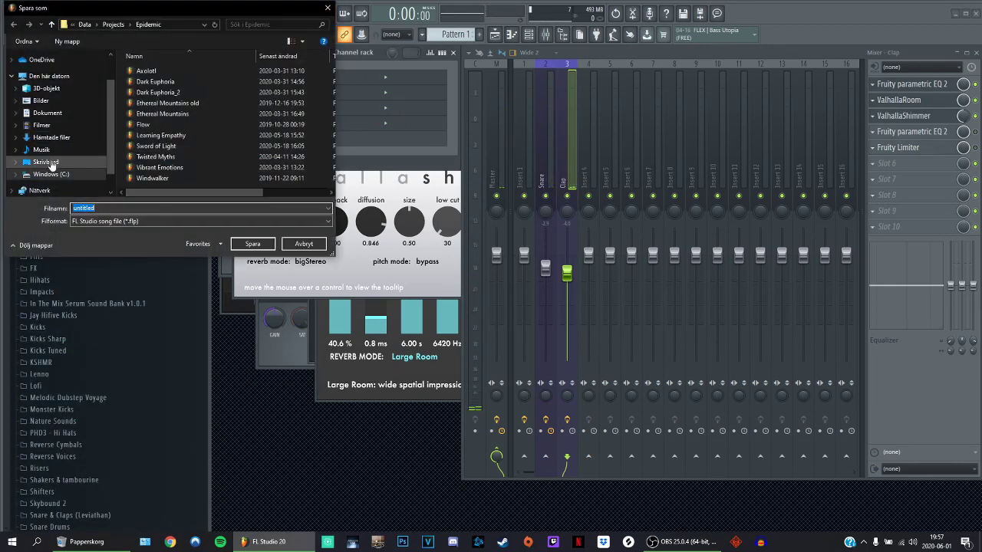
pyautogui.click(45, 162)
pyautogui.click(115, 207)
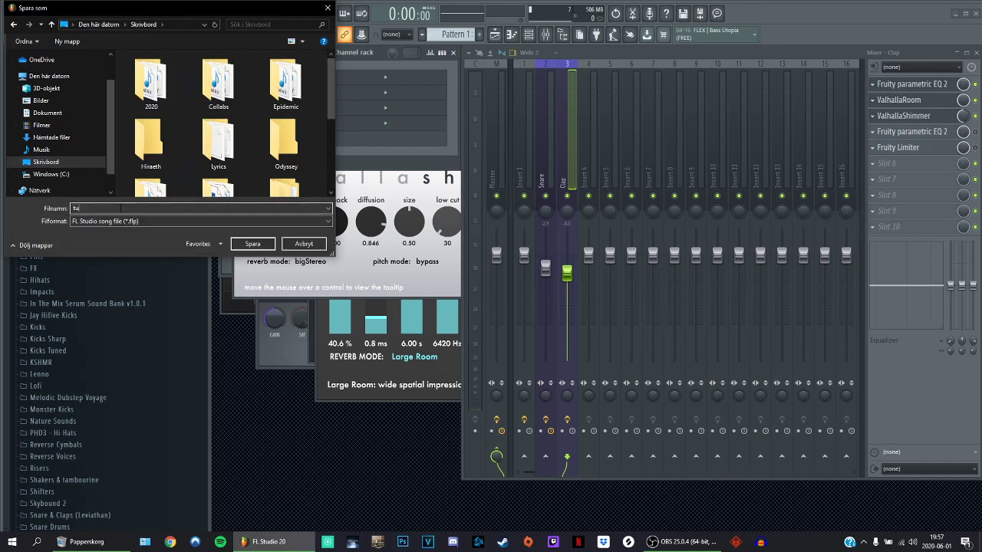
pyautogui.write('tutorial')
pyautogui.press('Return')
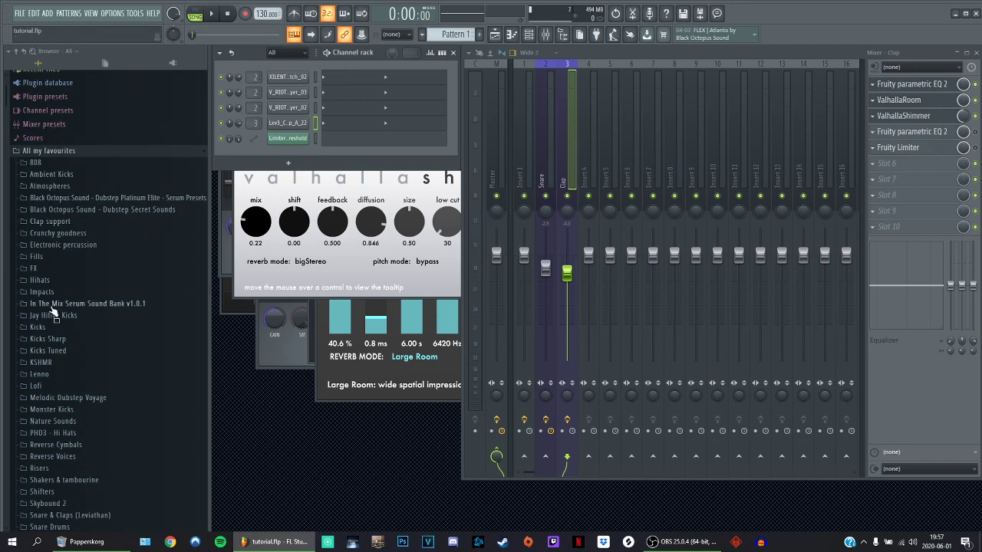
# - Replace the clap channel's sample with VEH2 Snares - 135 from the Clap support folder and lower the Clap mixer track's volume
pyautogui.click(51, 221)
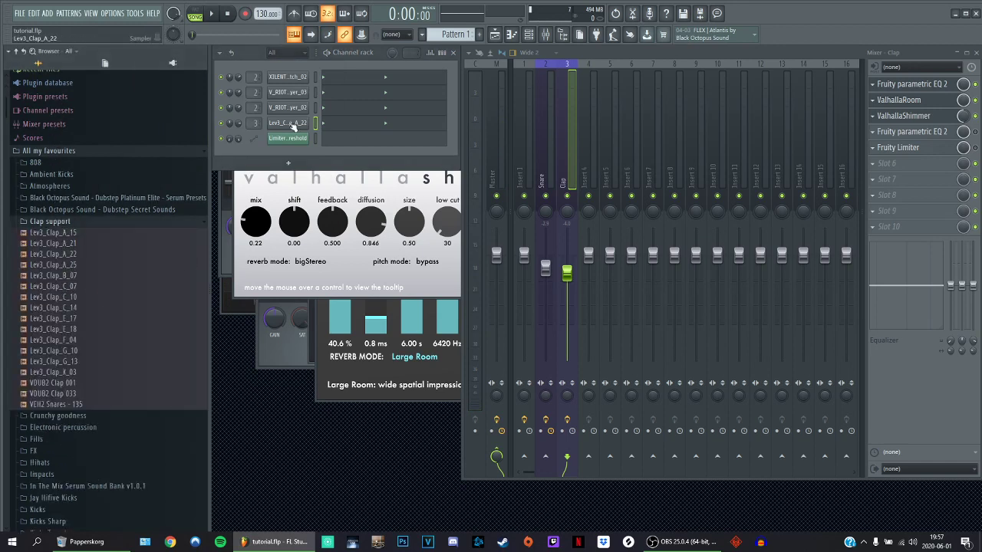
pyautogui.click(77, 394)
pyautogui.click(80, 405)
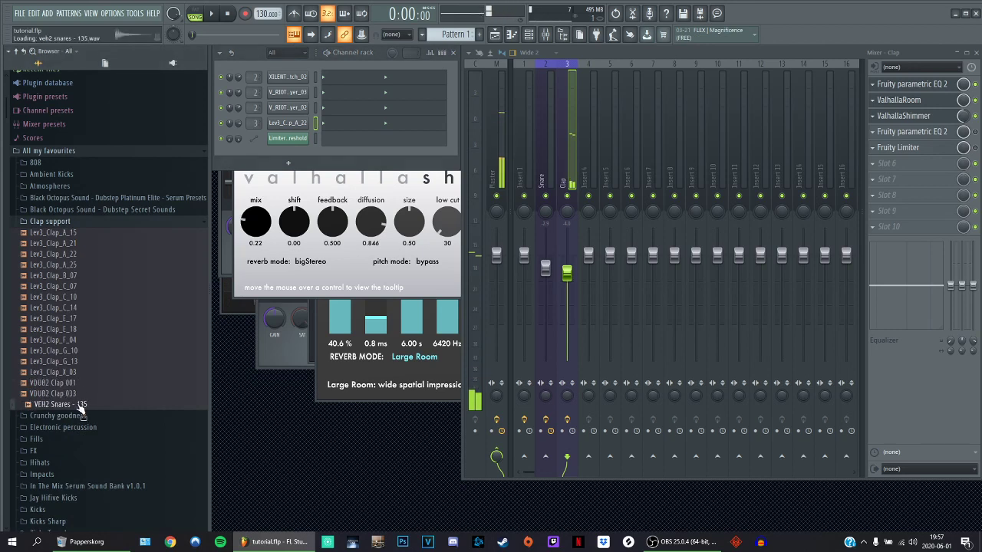
pyautogui.press('space')
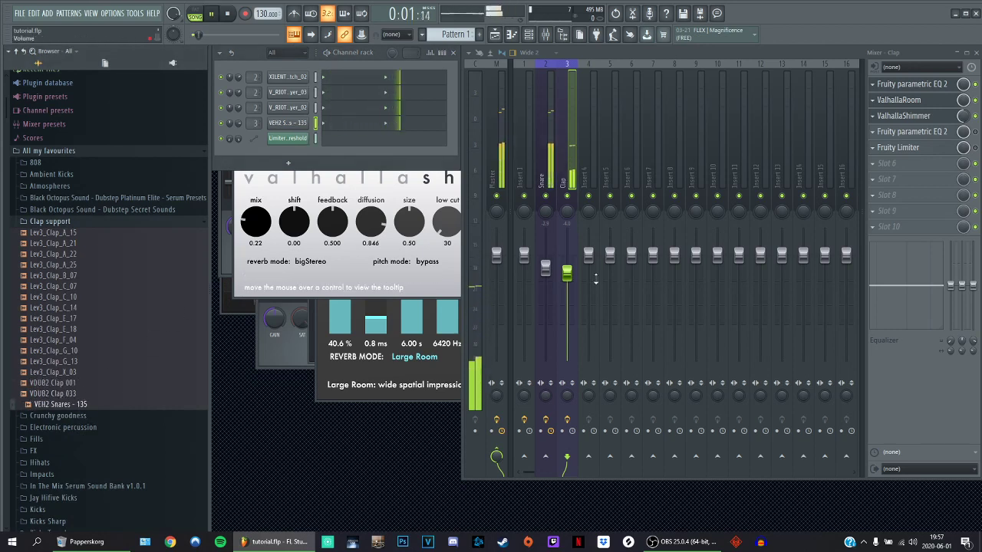
pyautogui.moveTo(567, 277); pyautogui.dragTo(567, 281)
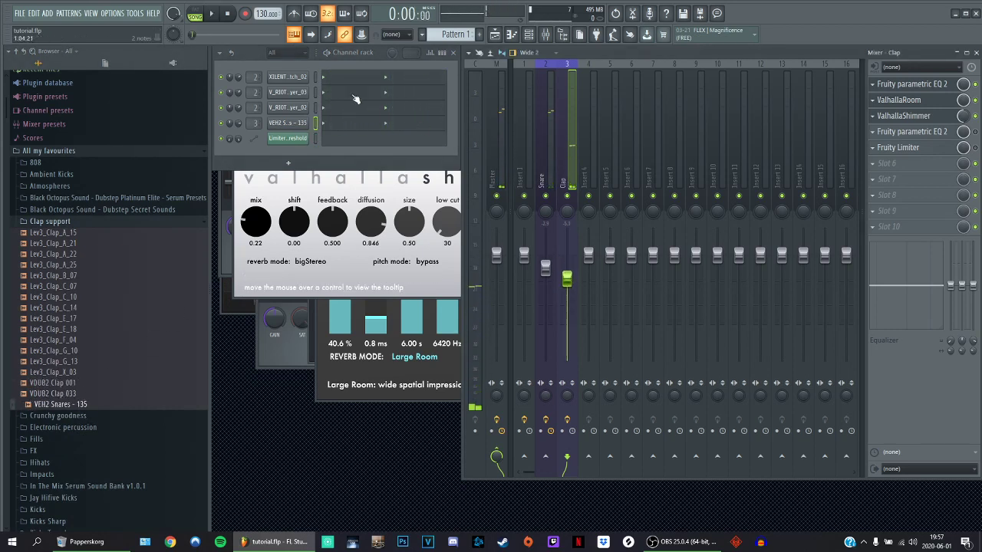
pyautogui.press('space')
# - Remove the first-beat C5 note from the XILENT_snare_glitch_02 channel and duplicate the remaining bar so its snare hit repeats in bar 2
pyautogui.click(322, 80)
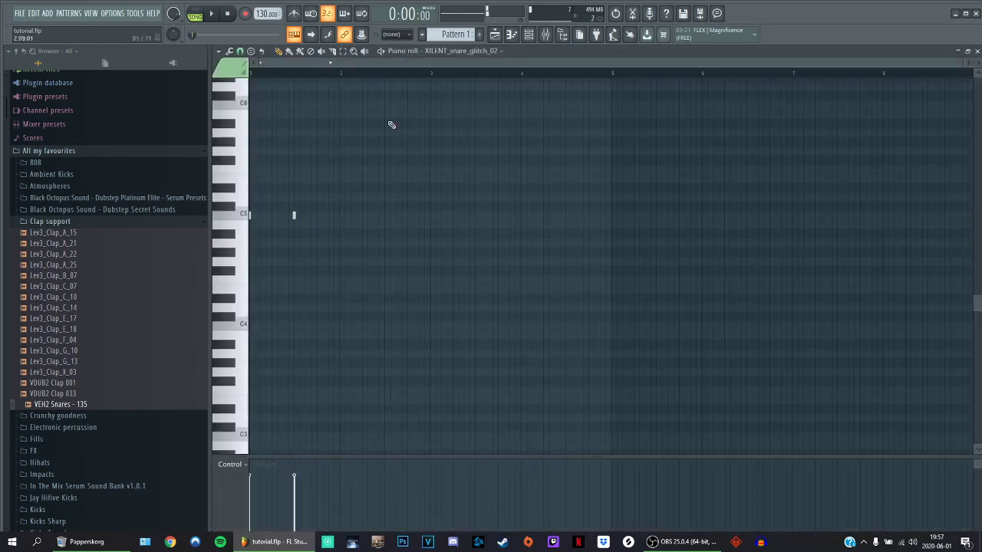
pyautogui.scroll(4, 278, 253)
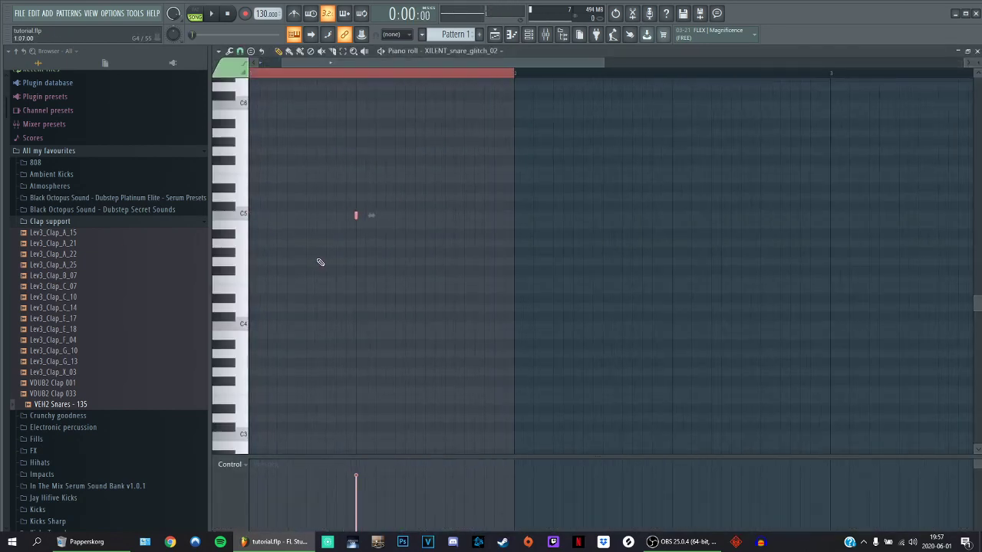
pyautogui.scroll(-1, 284, 223)
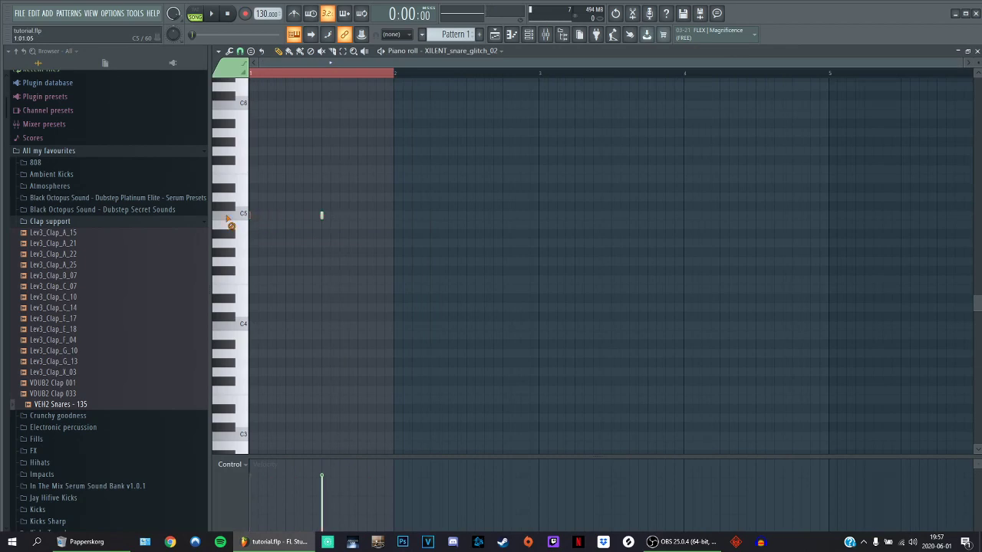
pyautogui.scroll(-6, 554, 260)
pyautogui.scroll(5, 728, 164)
pyautogui.hotkey('ctrl', 'b')
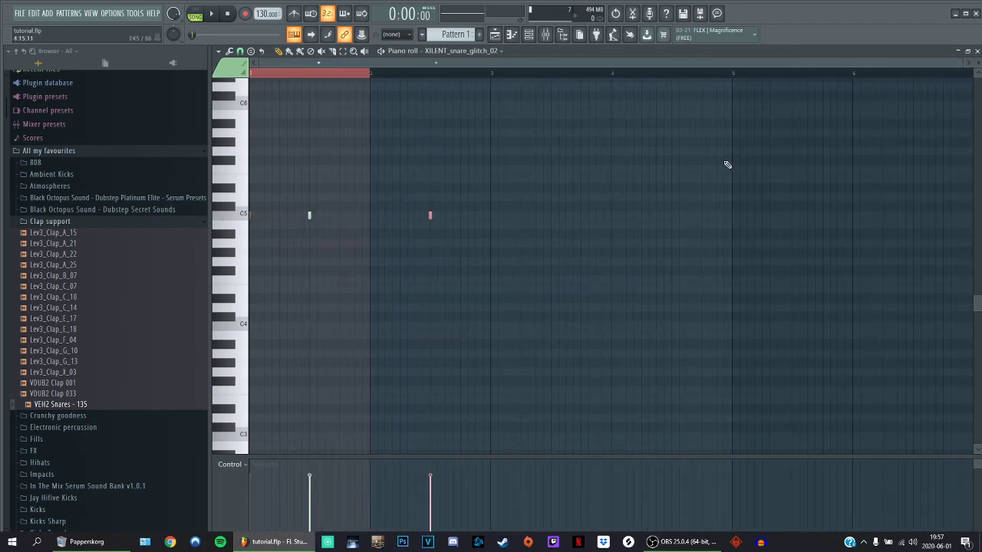
pyautogui.click(978, 51)
# - Give V_RIOT_snare_layer_03, V_RIOT_snare_layer_02 and VEH2 Snares - 135 the same third-beat C5 hits in bars 1 and 2, without their first-beat notes
pyautogui.click(371, 97)
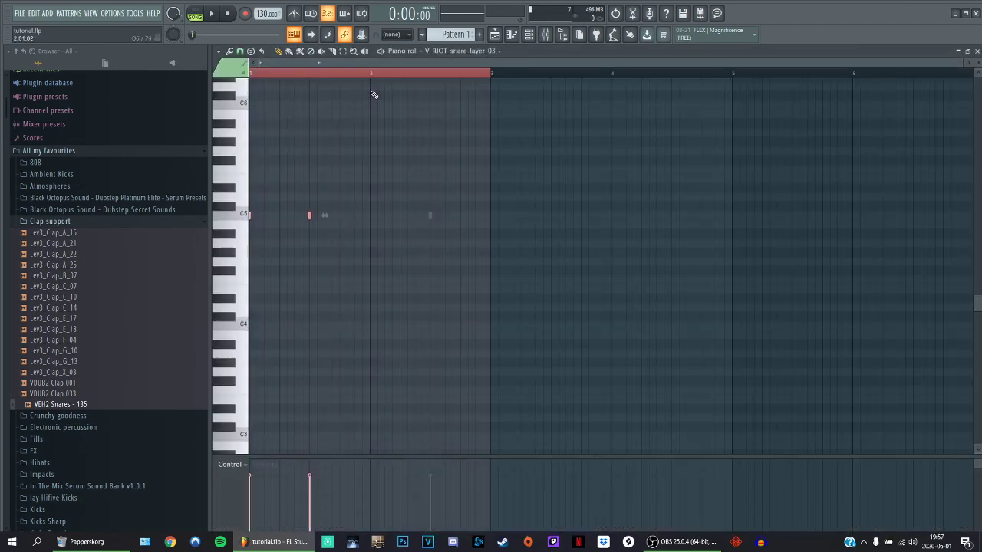
pyautogui.click(977, 51)
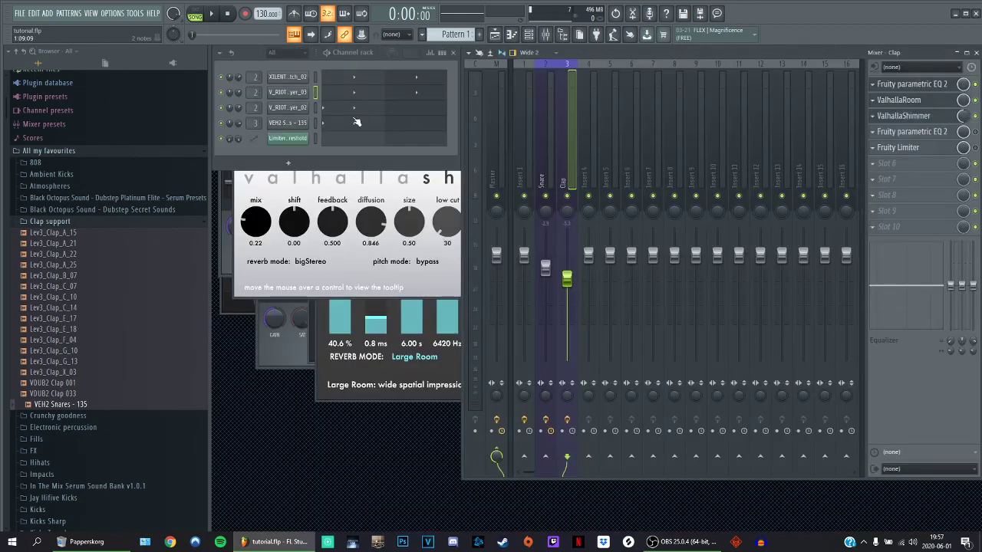
pyautogui.click(360, 123)
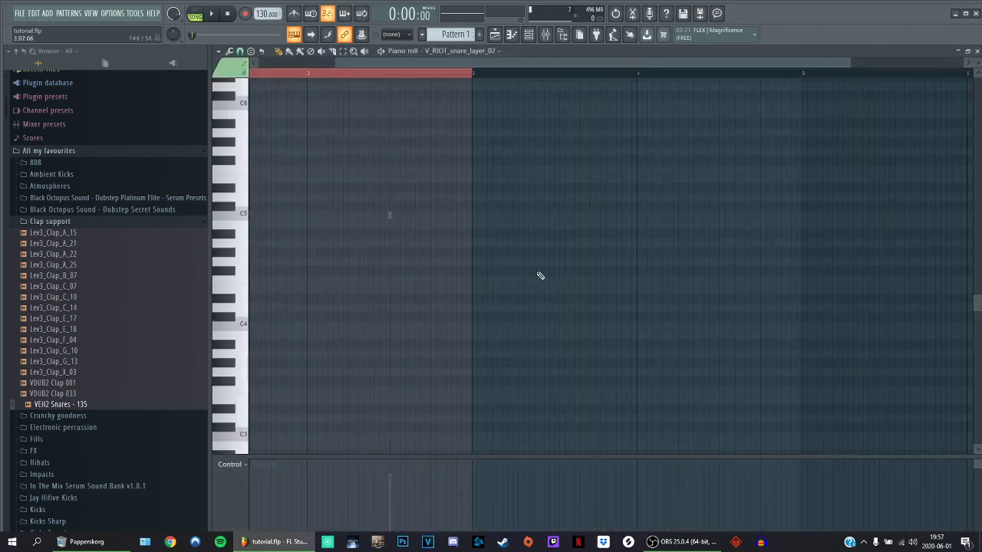
pyautogui.scroll(-1, 539, 276)
pyautogui.click(977, 52)
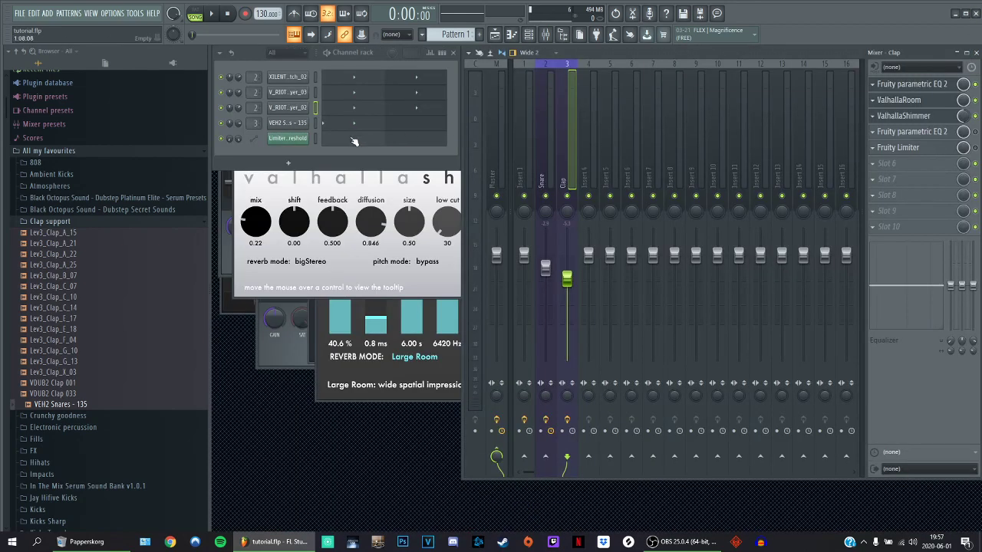
pyautogui.click(351, 137)
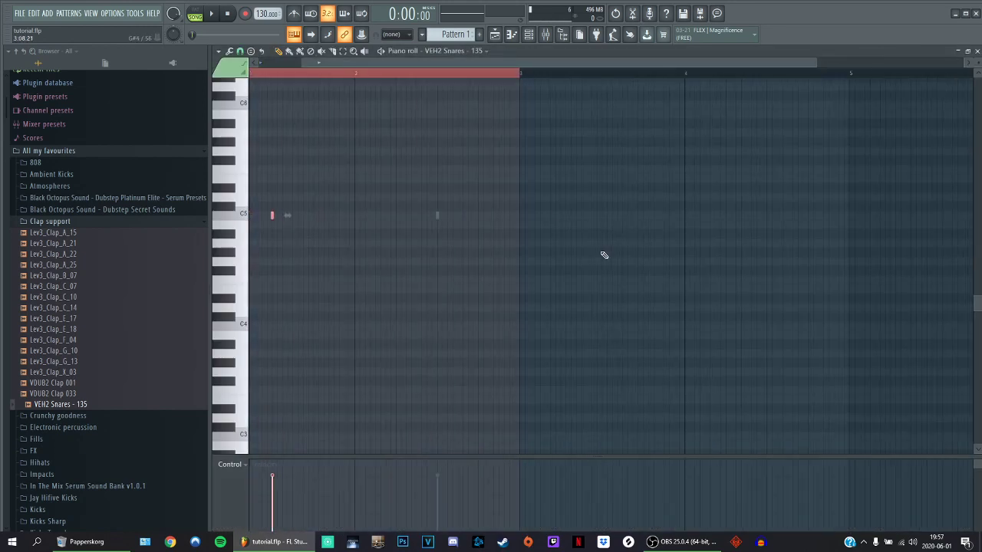
pyautogui.click(977, 51)
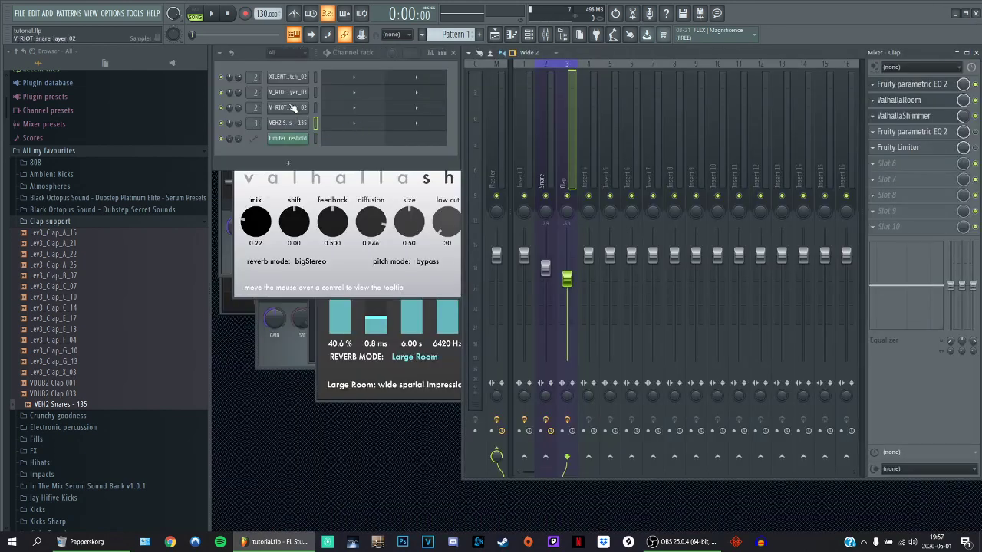
pyautogui.rightClick(283, 129)
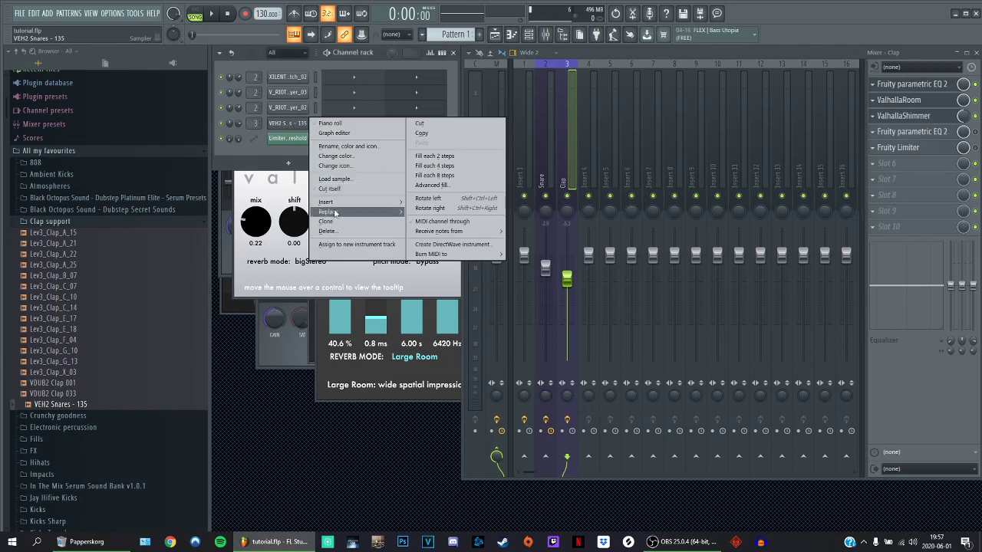
pyautogui.click(346, 217)
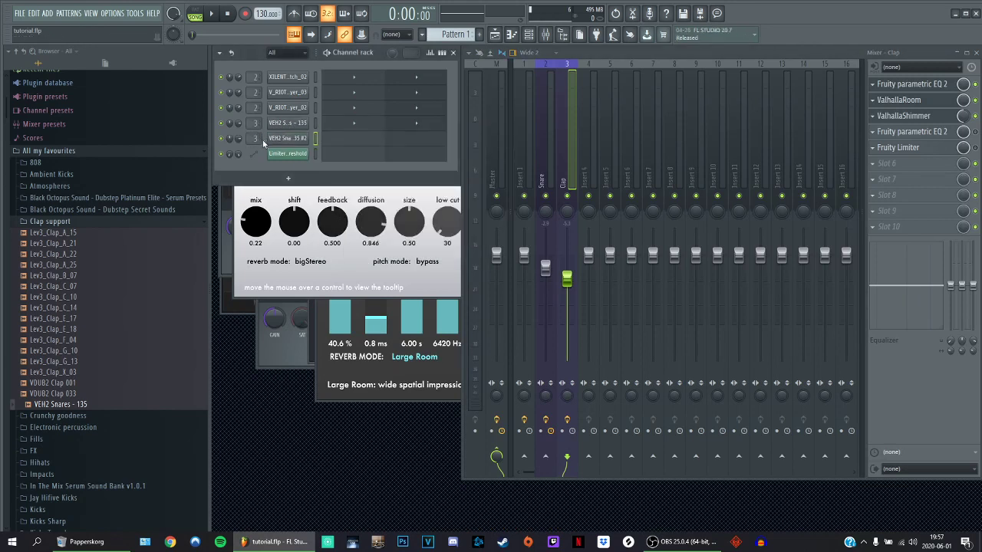
pyautogui.scroll(1, 258, 139)
pyautogui.scroll(-4, 263, 135)
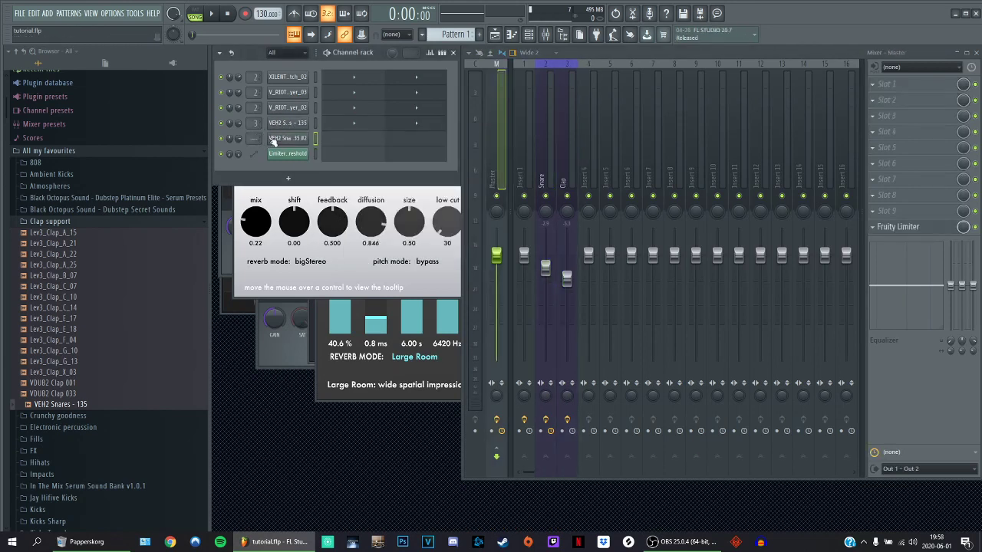
pyautogui.click(288, 138)
pyautogui.rightClick(266, 138)
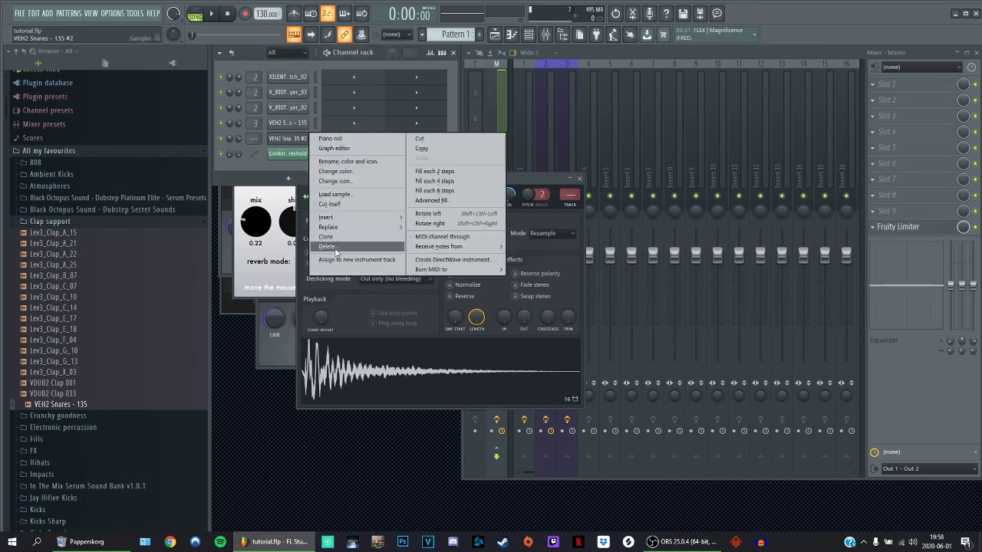
pyautogui.click(349, 230)
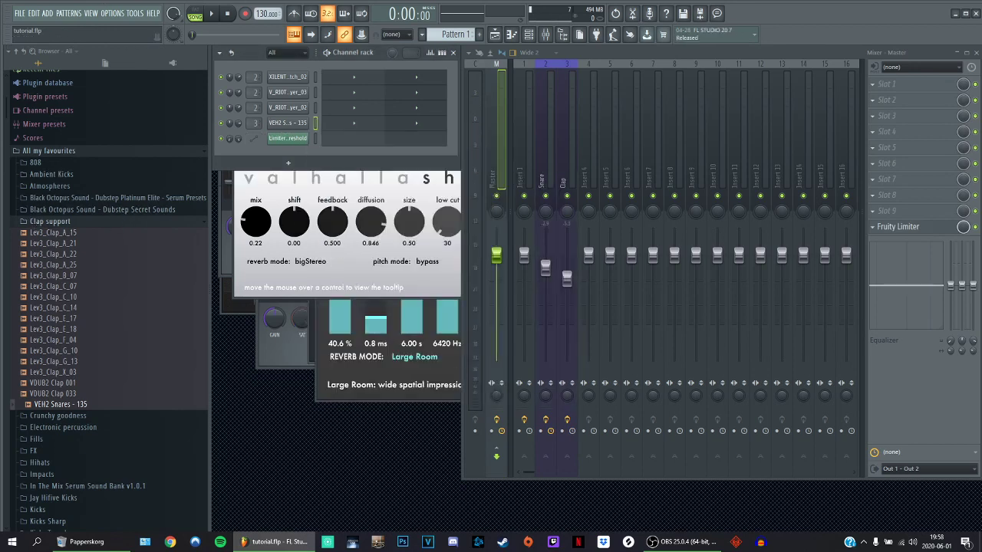
# - Add PMSB_Kick_Run from the favourite Kicks folder as a new channel above the snare layers
pyautogui.click(50, 221)
pyautogui.scroll(-2, 77, 243)
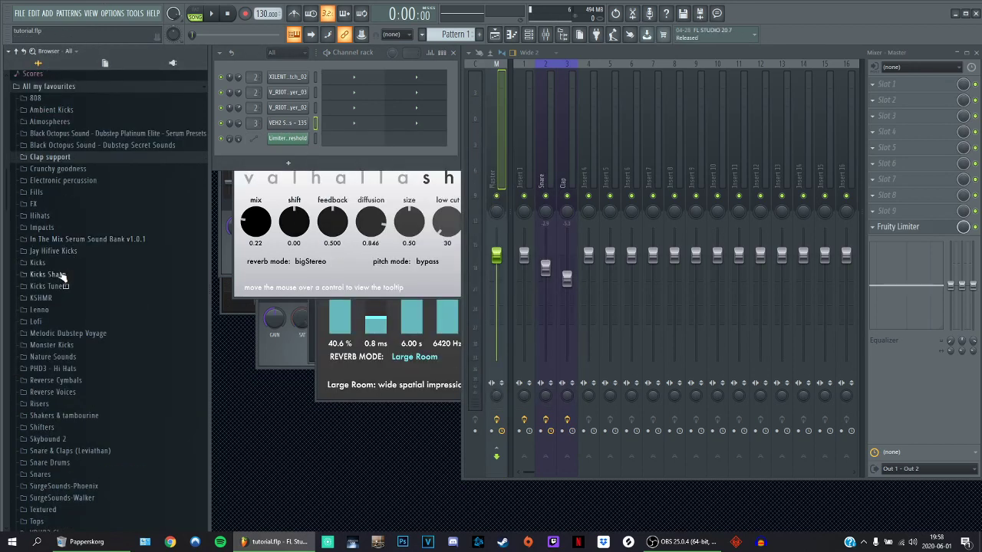
pyautogui.click(58, 263)
pyautogui.scroll(-20, 95, 268)
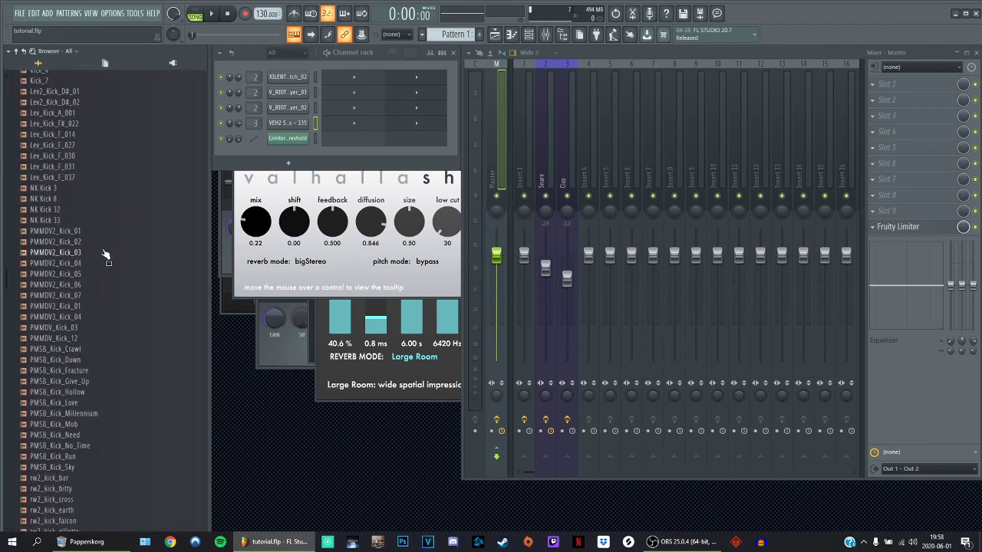
pyautogui.scroll(2, 104, 268)
pyautogui.click(77, 393)
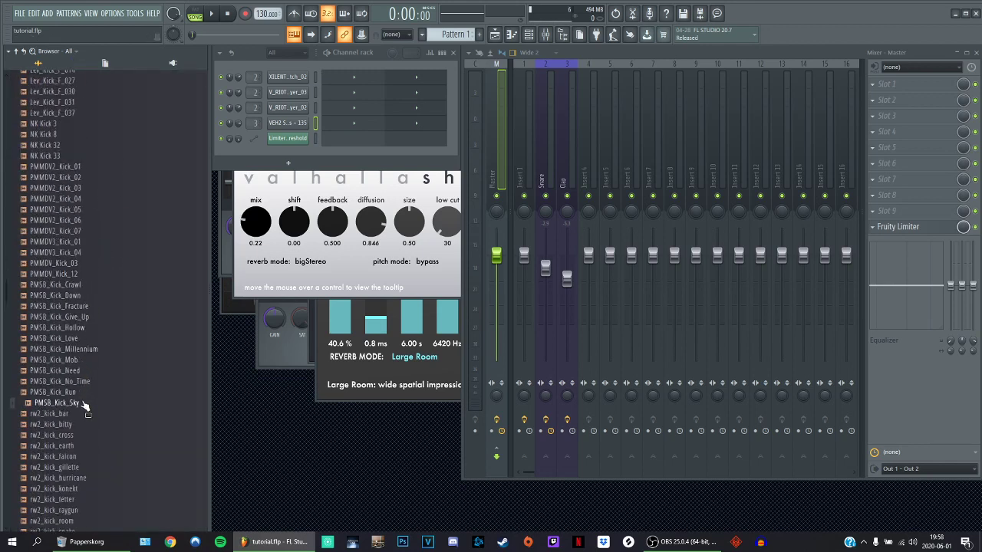
pyautogui.moveTo(82, 399); pyautogui.dragTo(290, 77)
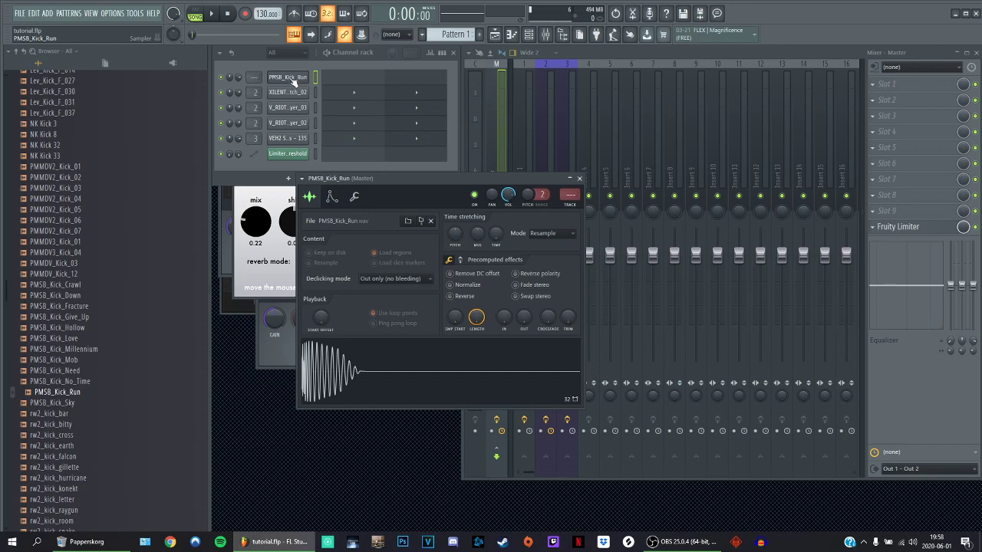
# - Audition the PMSB_Kick_Run channel repeatedly and assign it to mixer track 1
pyautogui.click(293, 80)
pyautogui.click(294, 80)
pyautogui.click(294, 80)
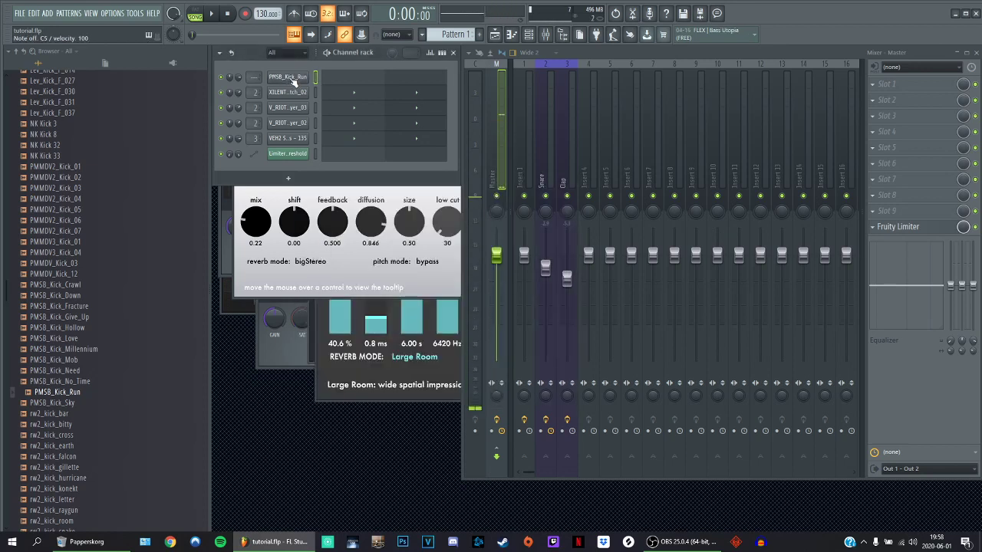
pyautogui.click(294, 81)
pyautogui.click(293, 80)
pyautogui.click(293, 80)
pyautogui.click(293, 80)
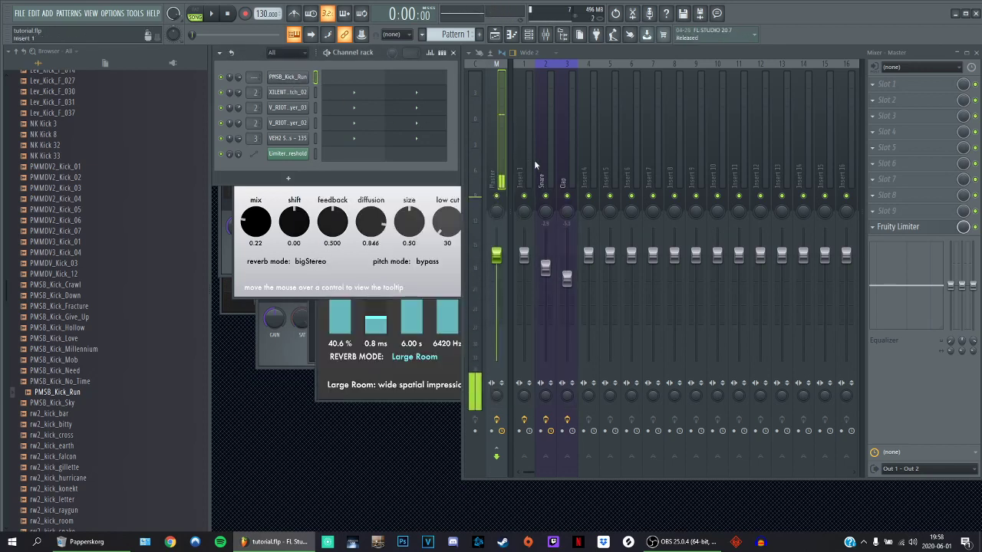
pyautogui.rightClick(528, 165)
pyautogui.moveTo(620, 170)
pyautogui.click(675, 173)
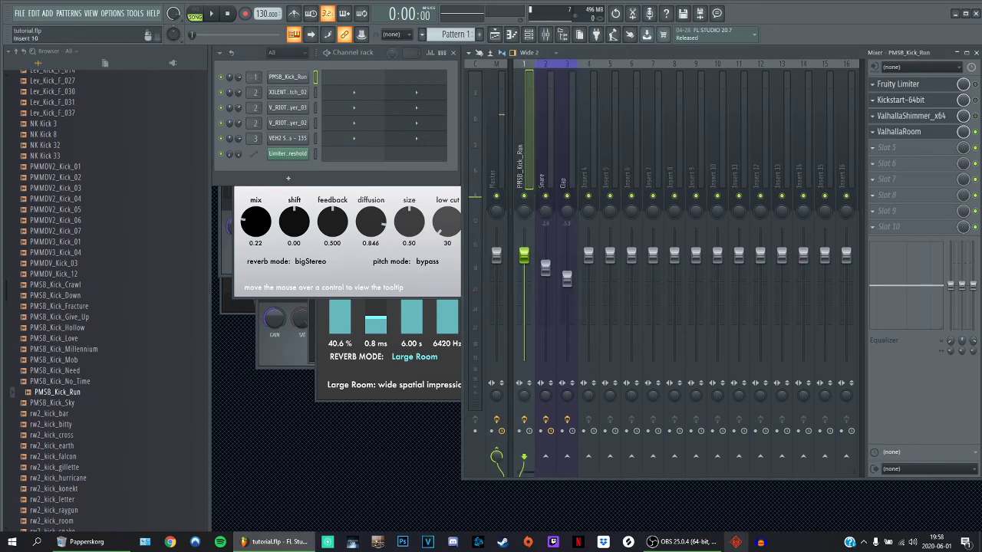
# - Check the screen recording in OBS and return to FL Studio
pyautogui.click(681, 541)
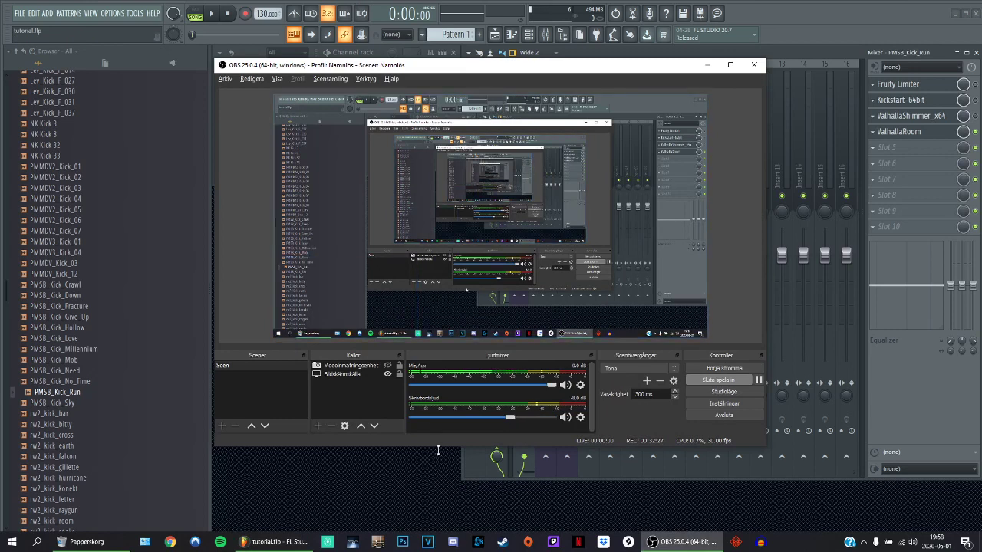
pyautogui.click(340, 485)
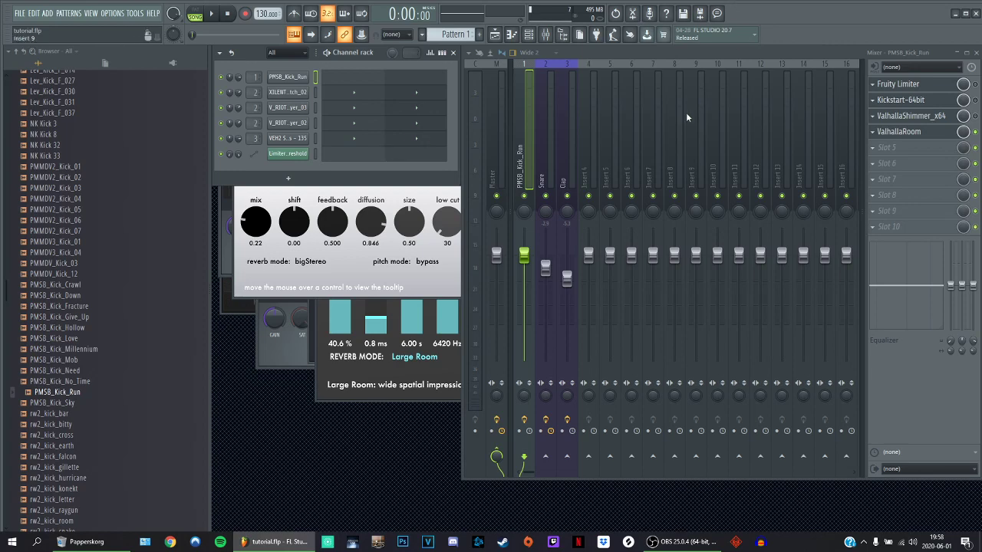
# - Load the mixer preset Kick mix.fst onto the kick's mixer track 1
pyautogui.press('q')
pyautogui.rightClick(530, 140)
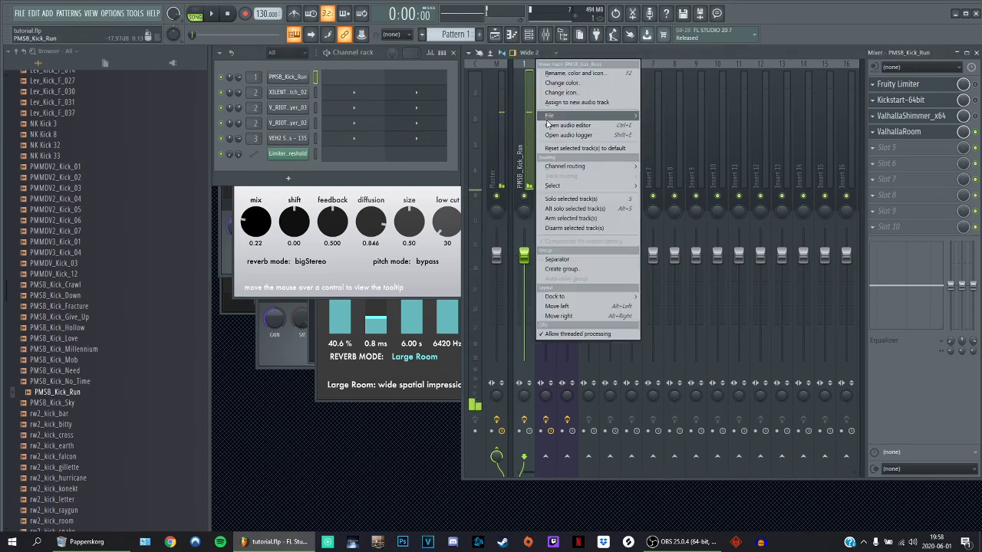
pyautogui.moveTo(548, 117)
pyautogui.click(40, 21)
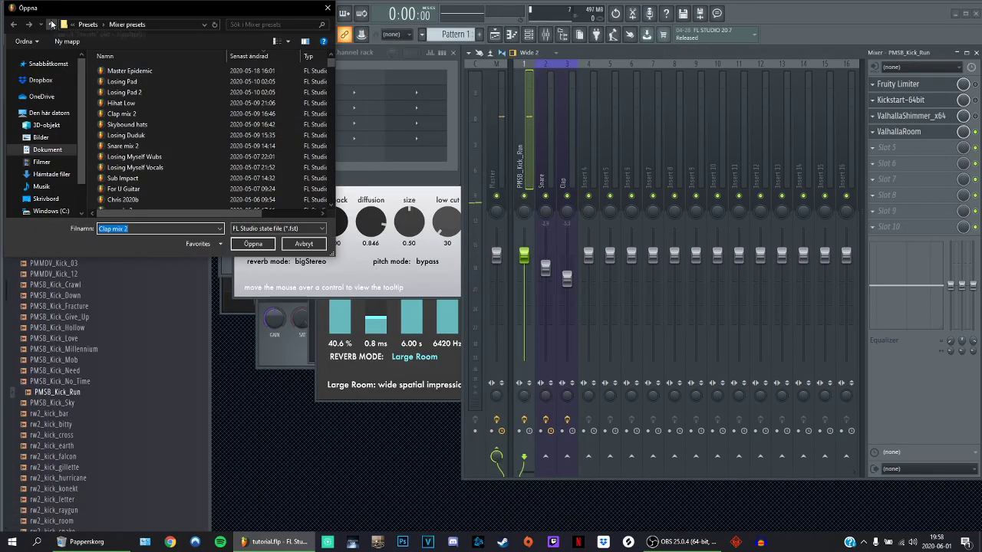
pyautogui.write('kick')
pyautogui.press('Up')
pyautogui.press('Up')
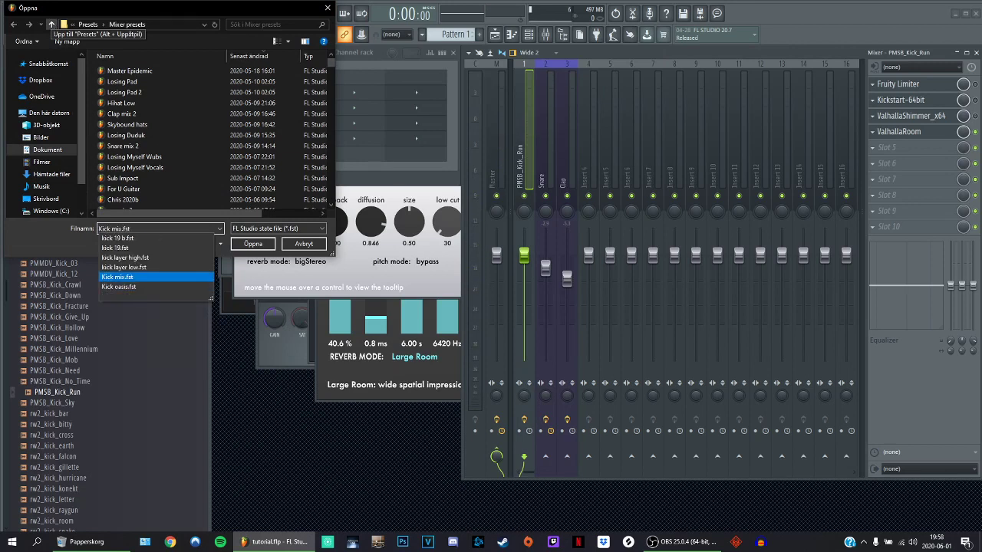
pyautogui.press('Up')
pyautogui.press('Down')
pyautogui.press('Return')
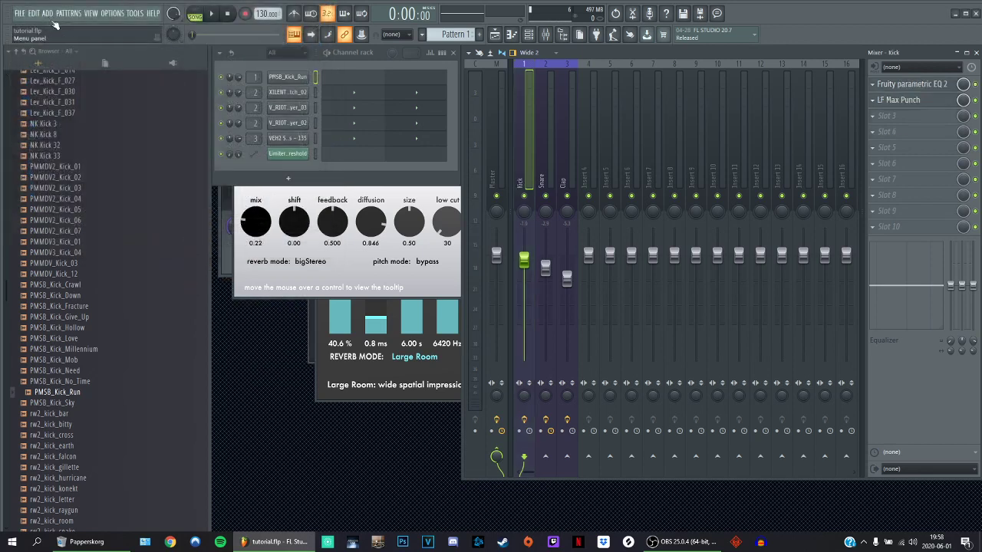
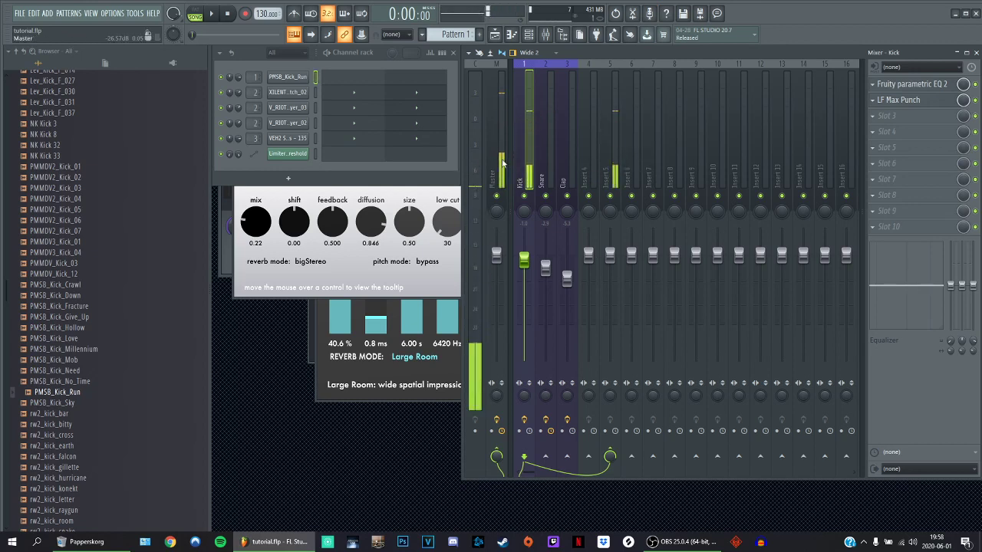
# - Inspect mixer track Insert 5 and lower the Kick track's volume to about -2.3 dB
pyautogui.click(614, 104)
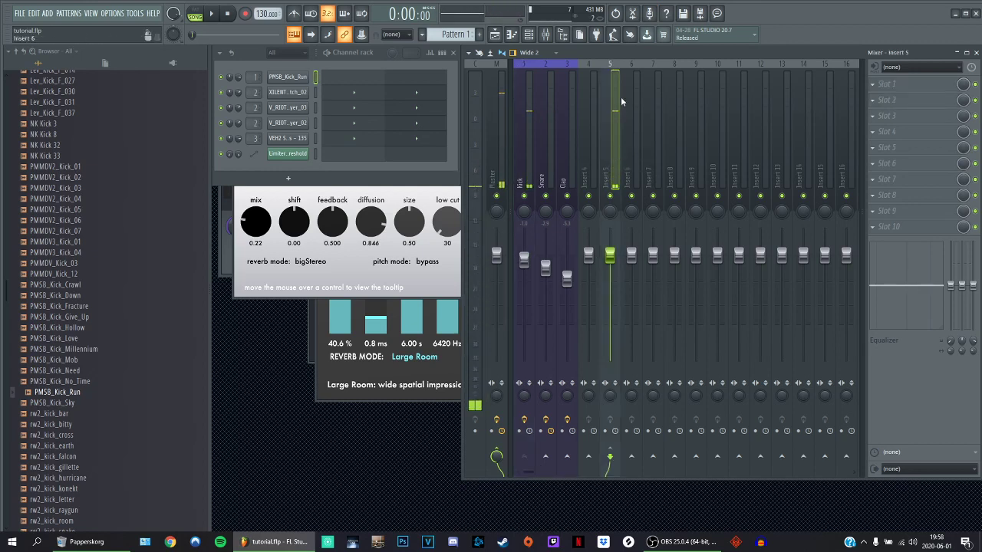
pyautogui.click(525, 142)
pyautogui.moveTo(527, 263); pyautogui.dragTo(527, 269)
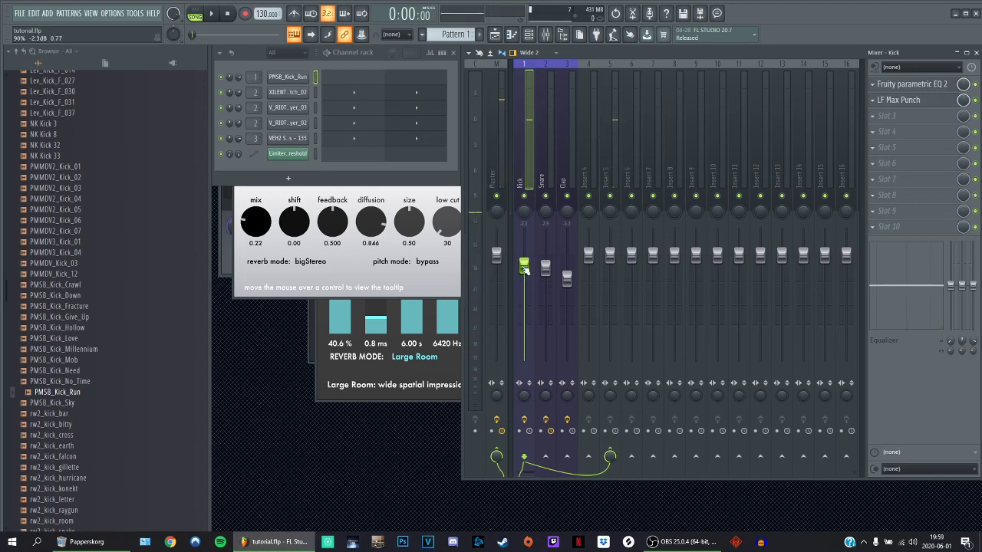
# - Try raising the frequency of high-pass band 1 in the Kick track's Fruity parametric EQ 2
pyautogui.click(905, 87)
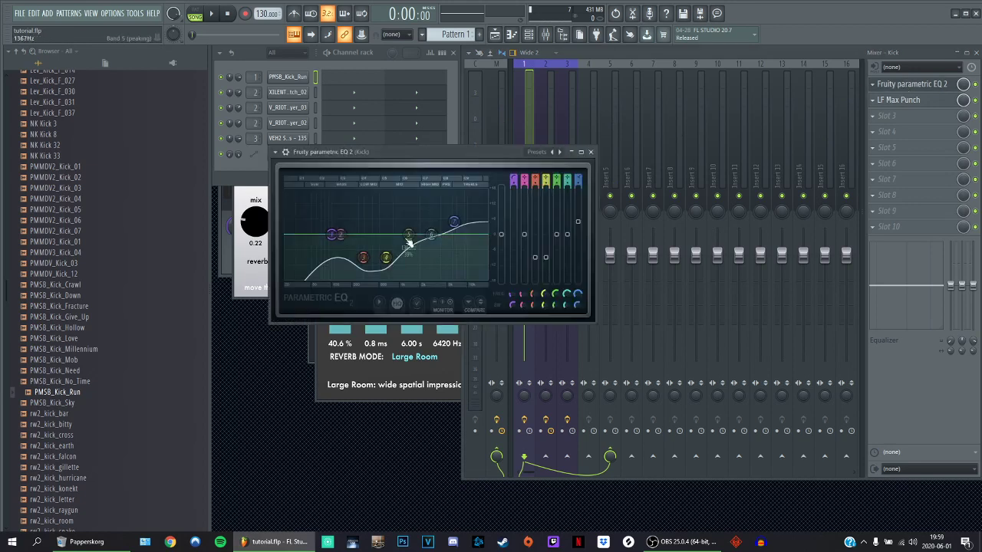
pyautogui.moveTo(333, 235); pyautogui.dragTo(329, 235)
pyautogui.rightClick(331, 238)
pyautogui.moveTo(345, 261)
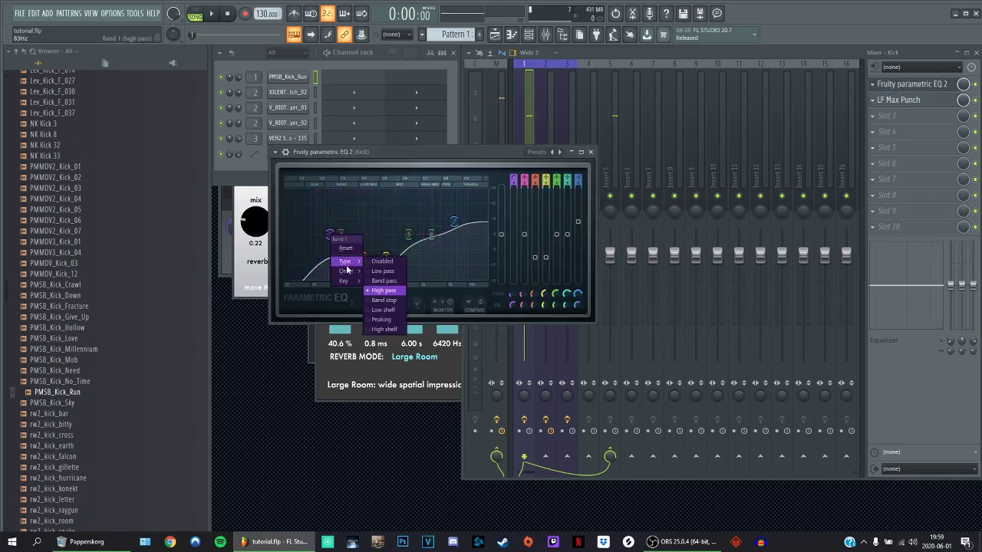
pyautogui.click(391, 292)
pyautogui.moveTo(332, 236)
pyautogui.mouseDown()
pyautogui.moveTo(313, 234)
pyautogui.moveTo(341, 235)
pyautogui.mouseUp()
# - Replace the Kick track's existing equalizer with a fresh Fruity parametric EQ 2
pyautogui.rightClick(894, 86)
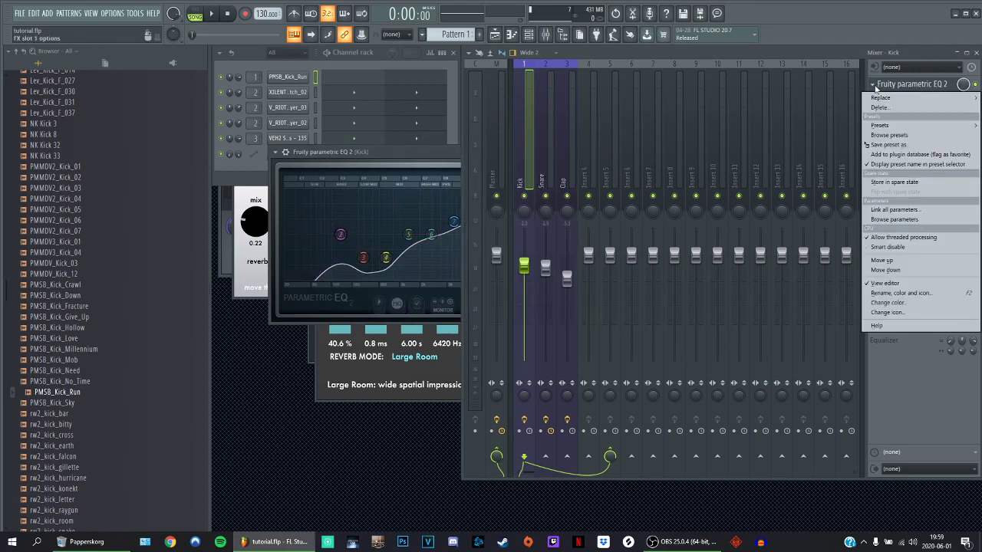
pyautogui.moveTo(880, 98)
pyautogui.click(749, 444)
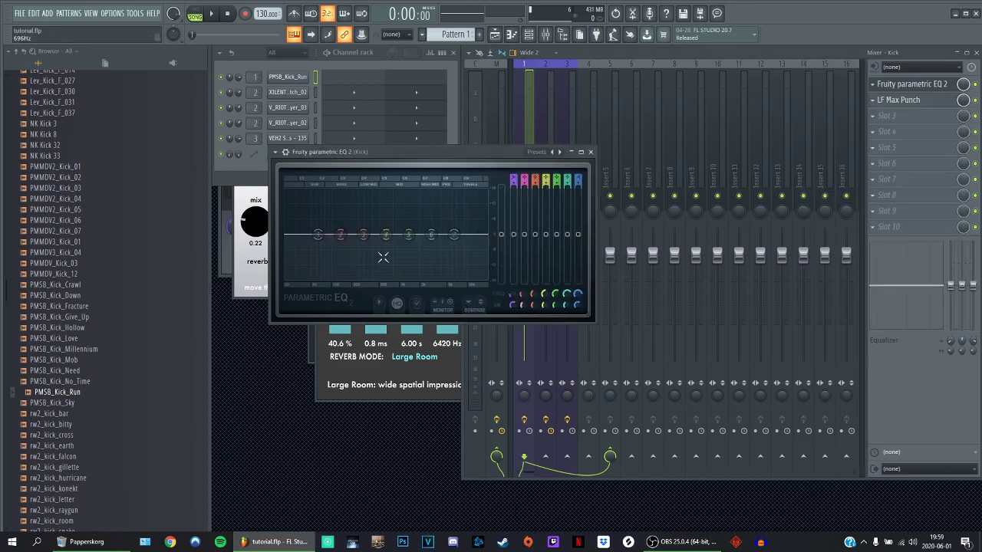
# - Make band 1 of the Kick track's parametric EQ a high-pass filter and raise its cutoff frequency to about 100 Hz
pyautogui.rightClick(317, 234)
pyautogui.moveTo(333, 262)
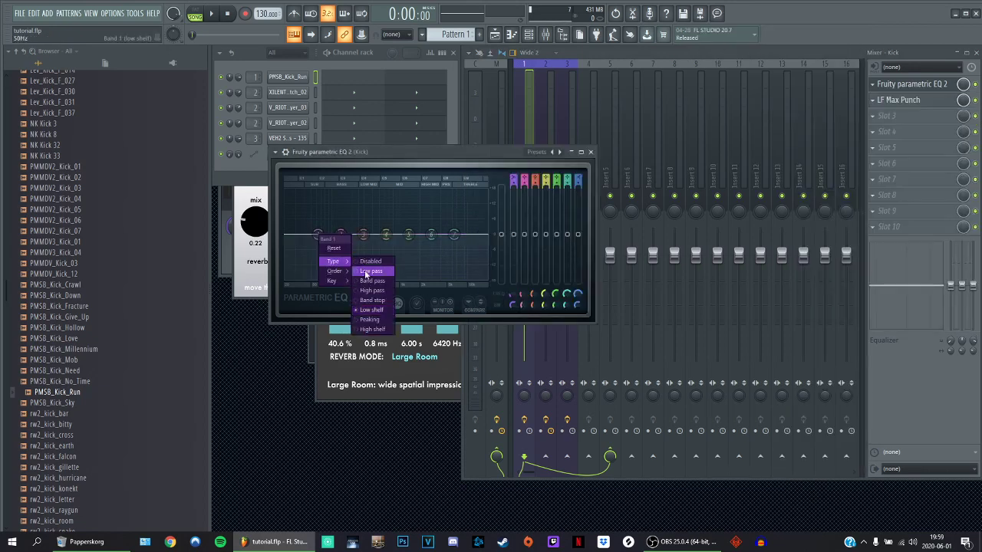
pyautogui.click(373, 290)
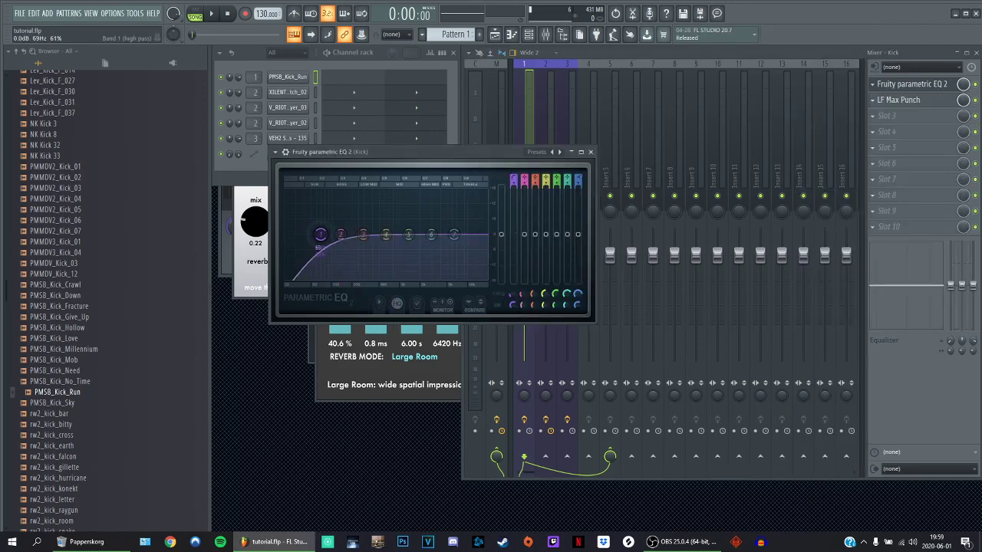
pyautogui.moveTo(328, 234)
pyautogui.mouseDown()
pyautogui.moveTo(310, 234)
pyautogui.moveTo(329, 234)
pyautogui.mouseUp()
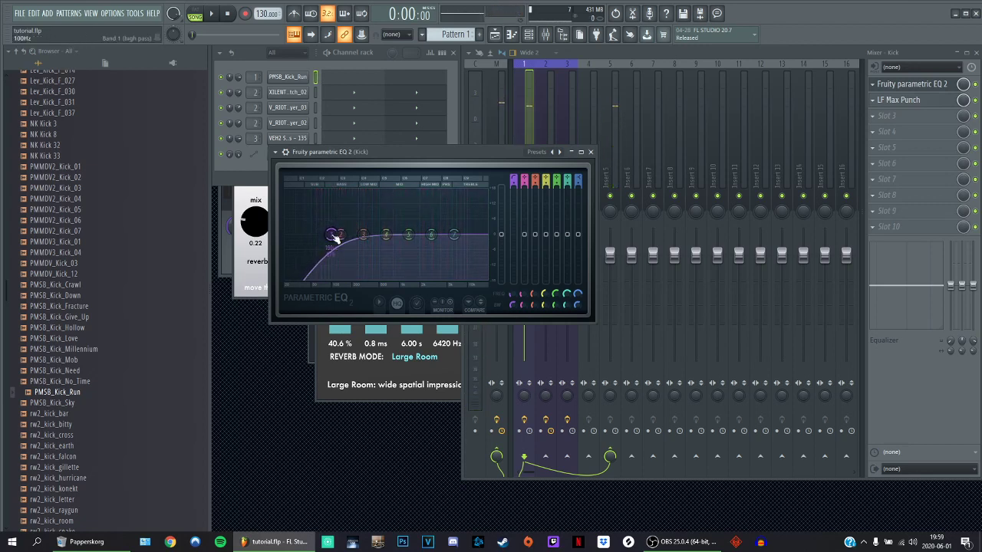
# - Boost EQ band 7 slightly and apply moderate cuts to bands 3 and 4 while auditioning the kick
pyautogui.moveTo(578, 234); pyautogui.dragTo(578, 222)
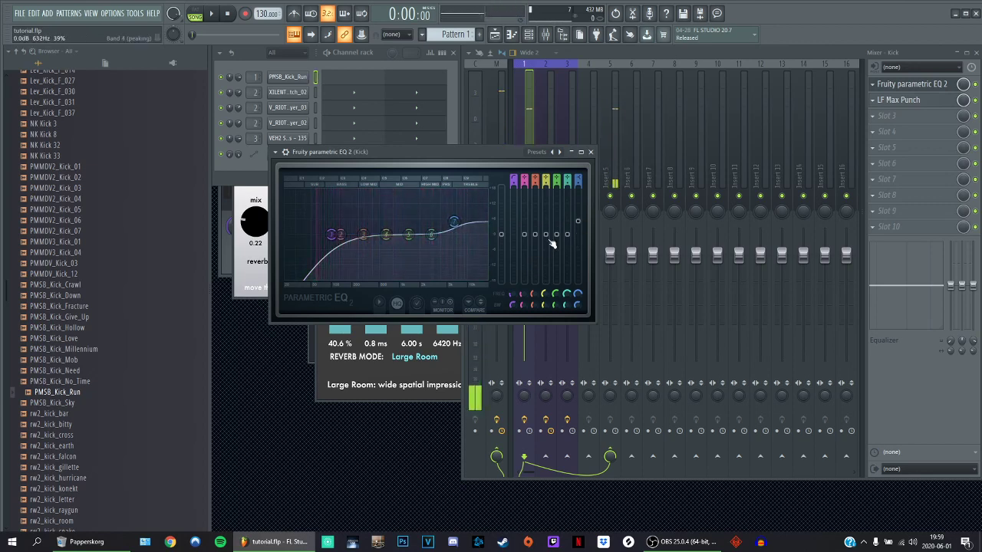
pyautogui.moveTo(547, 237); pyautogui.dragTo(545, 256)
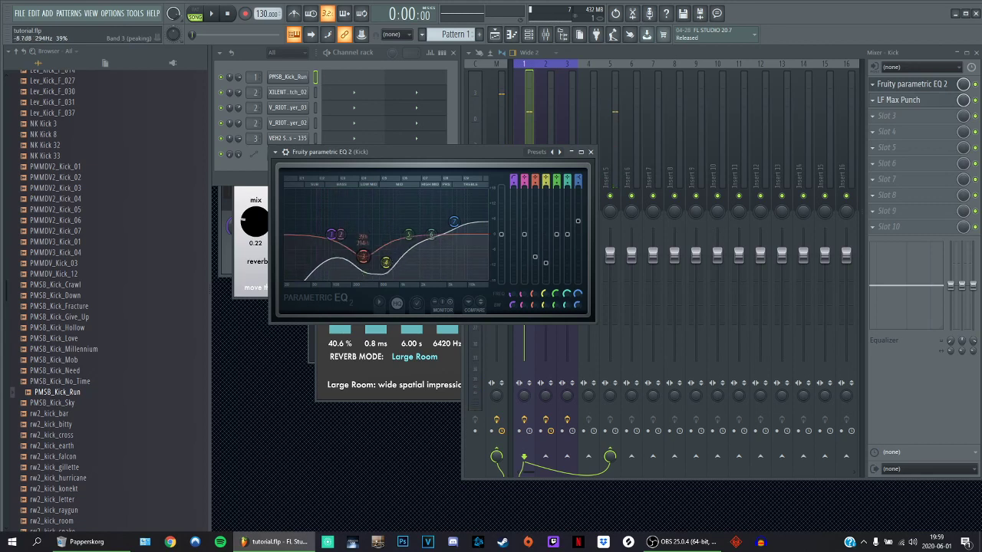
pyautogui.moveTo(535, 257)
pyautogui.mouseDown()
pyautogui.moveTo(556, 238)
pyautogui.moveTo(535, 251)
pyautogui.mouseUp()
pyautogui.press('q')
pyautogui.press('q')
pyautogui.press('q')
pyautogui.moveTo(545, 256)
pyautogui.mouseDown()
pyautogui.moveTo(535, 248)
pyautogui.moveTo(546, 249)
pyautogui.mouseUp()
pyautogui.press('q')
pyautogui.press('q')
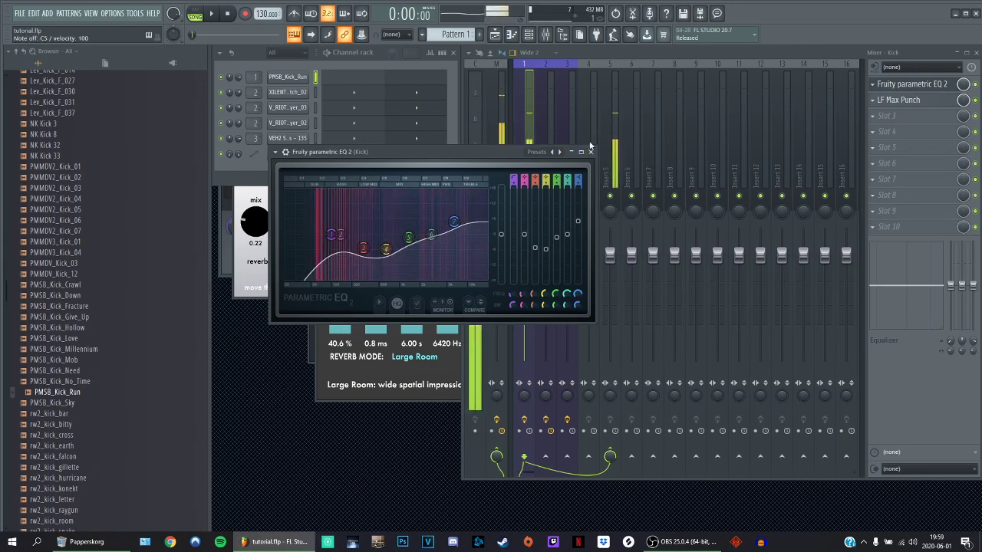
# - Open LF Max Punch on the Kick track and compare the kick with the effect bypassed and enabled
pyautogui.click(591, 151)
pyautogui.click(904, 100)
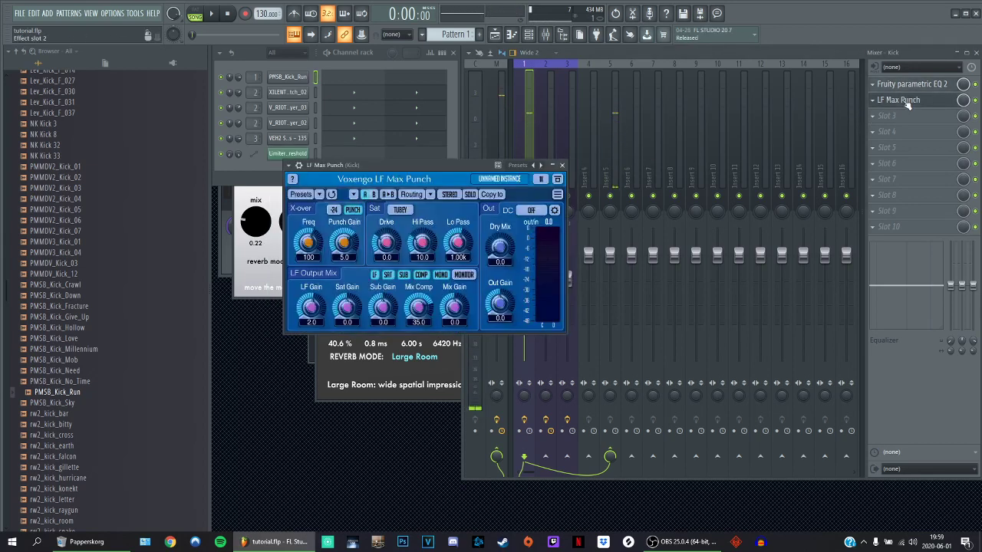
pyautogui.press('q')
pyautogui.click(977, 102)
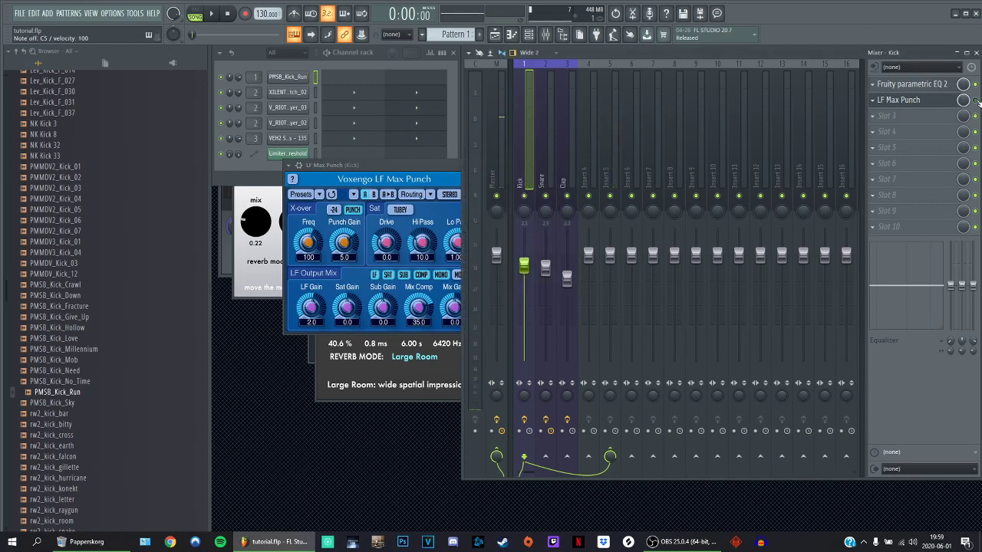
pyautogui.click(907, 100)
pyautogui.click(907, 100)
pyautogui.press('q')
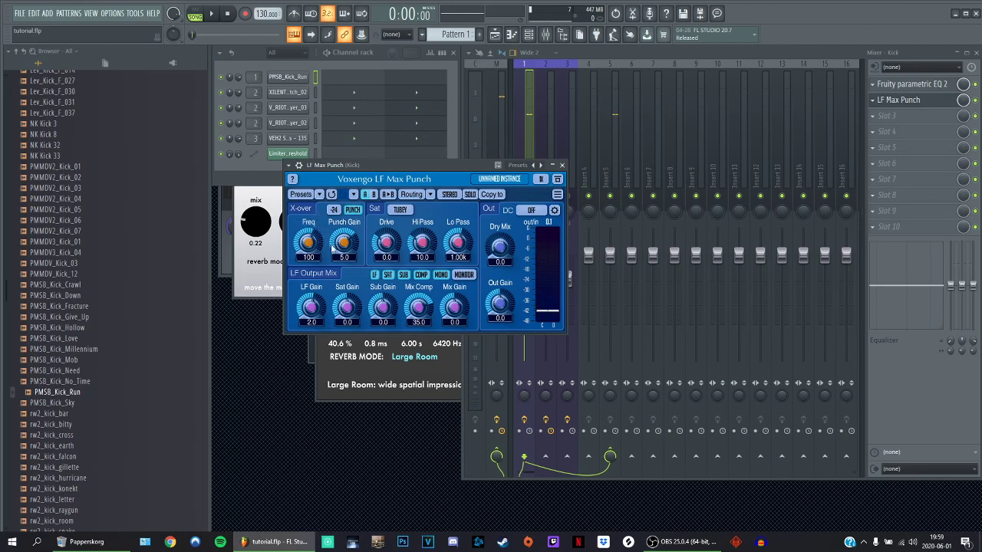
# - Compare the kick with LF Max Punch's Punch option off and on, keeping the crossover slope at -24
pyautogui.click(356, 212)
pyautogui.press('q')
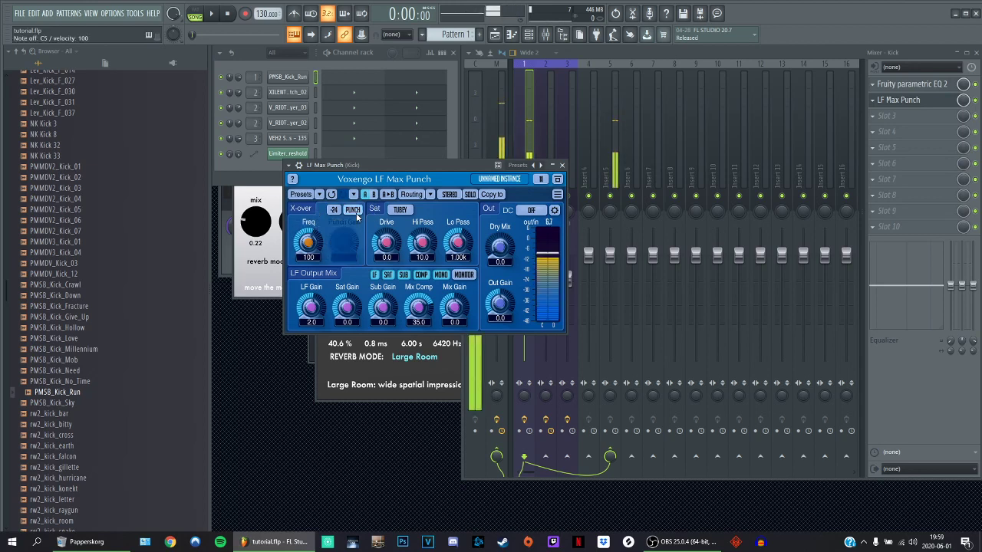
pyautogui.click(356, 212)
pyautogui.press('q')
pyautogui.press('q')
pyautogui.click(356, 213)
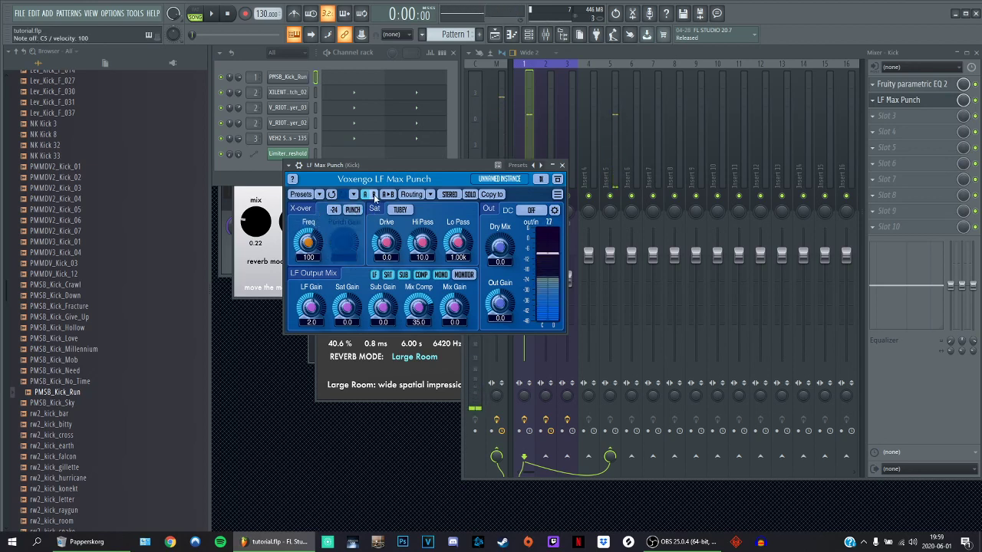
pyautogui.click(356, 213)
pyautogui.click(335, 209)
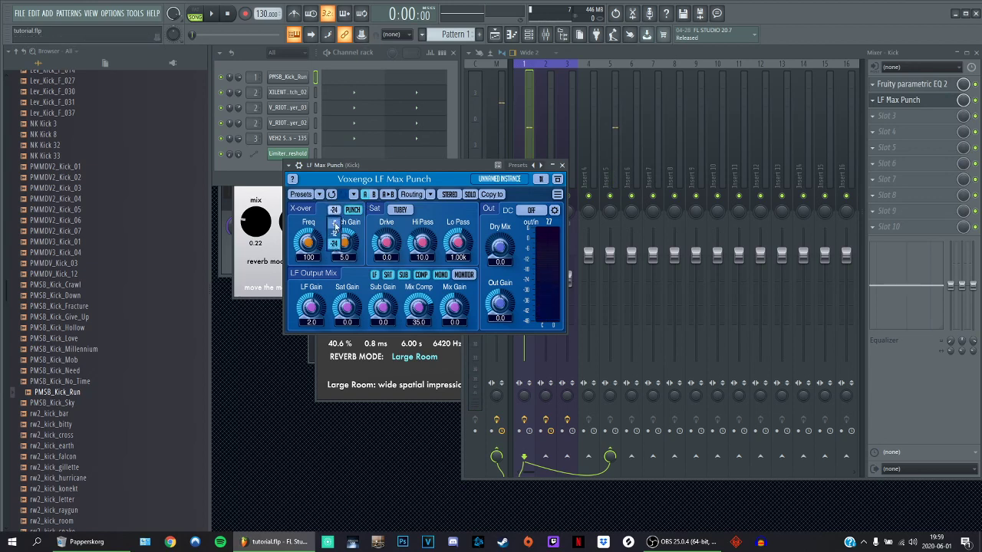
pyautogui.click(335, 245)
# - Try Punch Gain at 6.3 and Mix Comp at 39.4, restoring them to 5.0 and 35.0
pyautogui.press('q')
pyautogui.press('q')
pyautogui.press('q')
pyautogui.press('q')
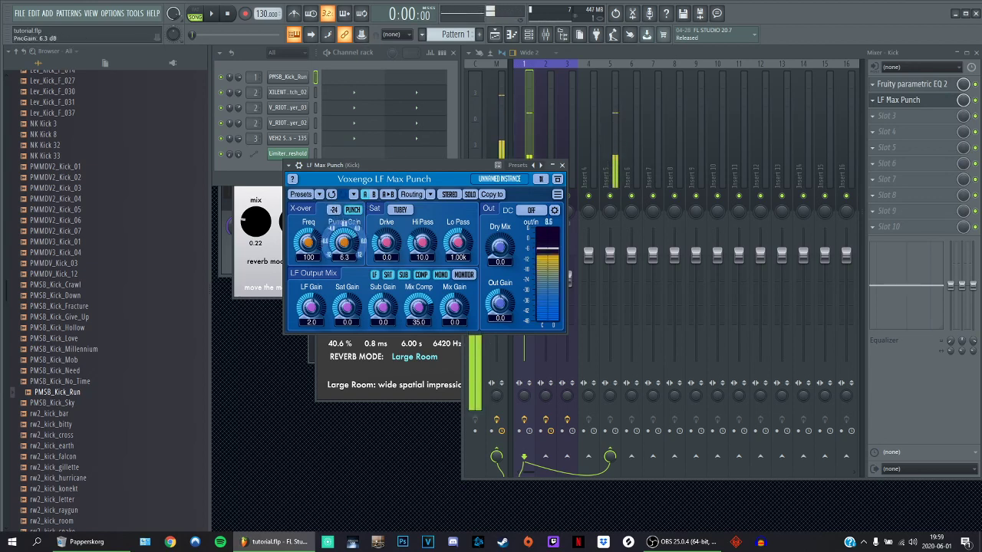
pyautogui.moveTo(348, 256); pyautogui.dragTo(349, 254)
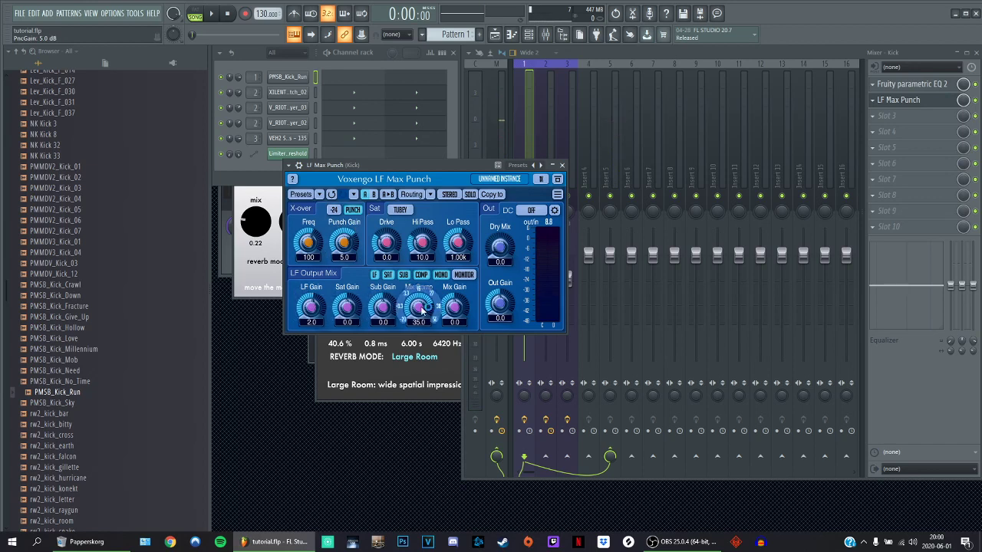
pyautogui.moveTo(418, 307)
pyautogui.mouseDown()
pyautogui.moveTo(418, 324)
pyautogui.moveTo(418, 314)
pyautogui.mouseUp()
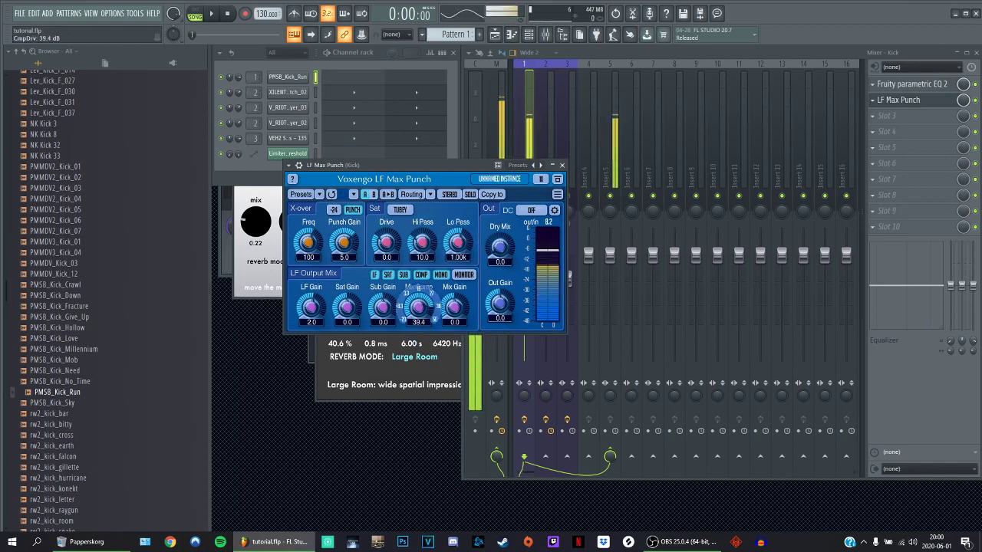
pyautogui.moveTo(418, 314); pyautogui.dragTo(418, 319)
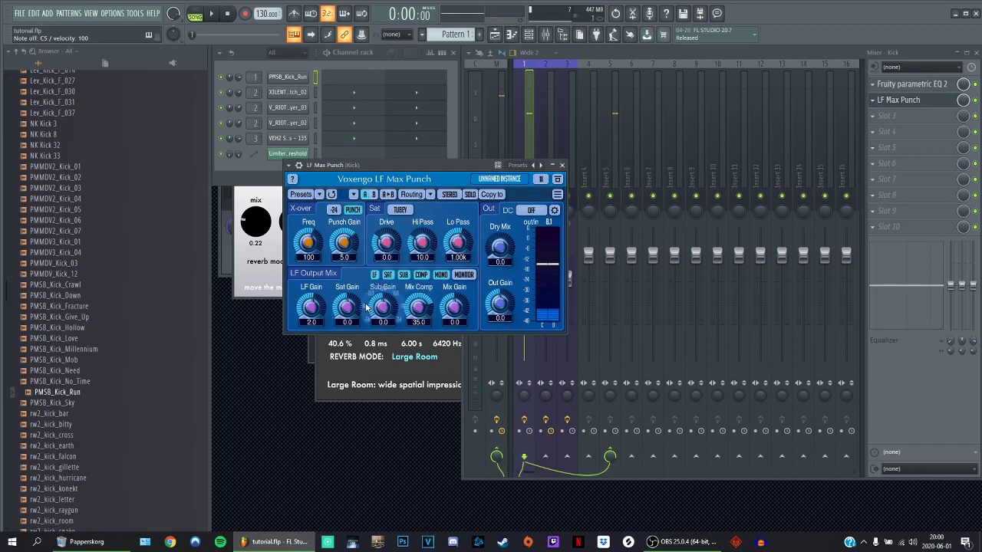
# - Try a different LF Gain in LF Max Punch, then reset it to 2.0 and audition the kick
pyautogui.moveTo(310, 307)
pyautogui.mouseDown()
pyautogui.moveTo(310, 292)
pyautogui.moveTo(319, 322)
pyautogui.mouseUp()
pyautogui.click(318, 322)
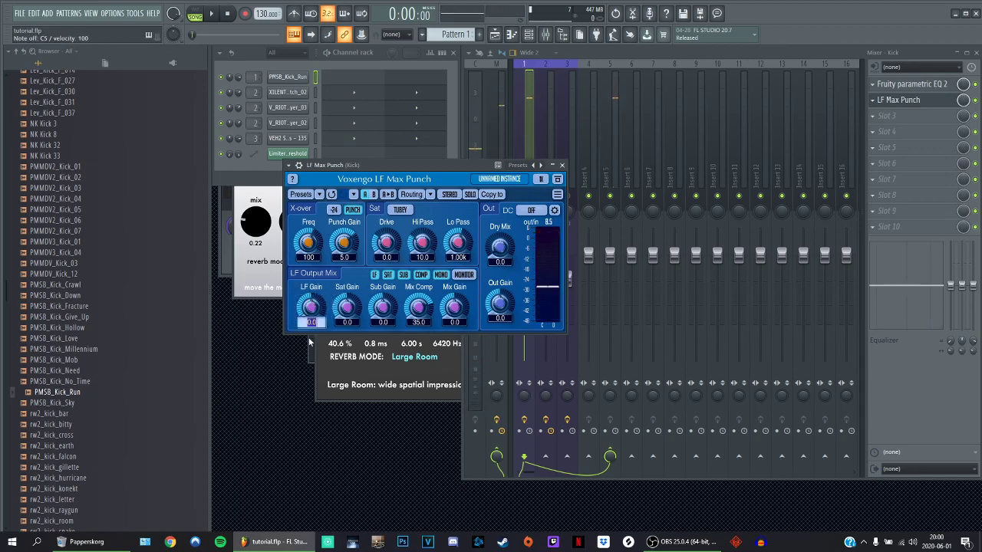
pyautogui.write('2')
pyautogui.press('Return')
pyautogui.press('z')
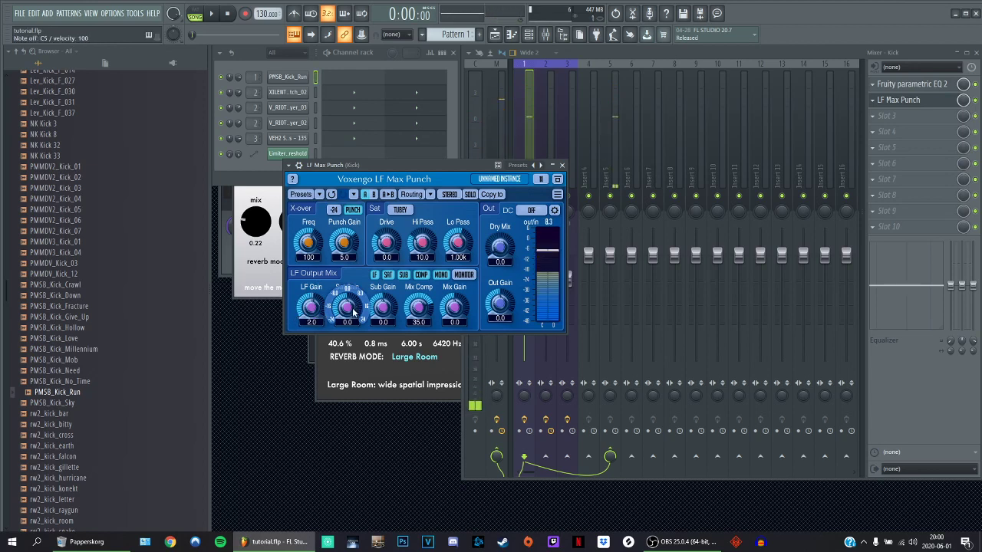
pyautogui.press('z')
# - Set LF Gain to 4.0 and audition the kick while briefly trying Sat Gain, leaving Sat Gain at 0.0
pyautogui.click(319, 324)
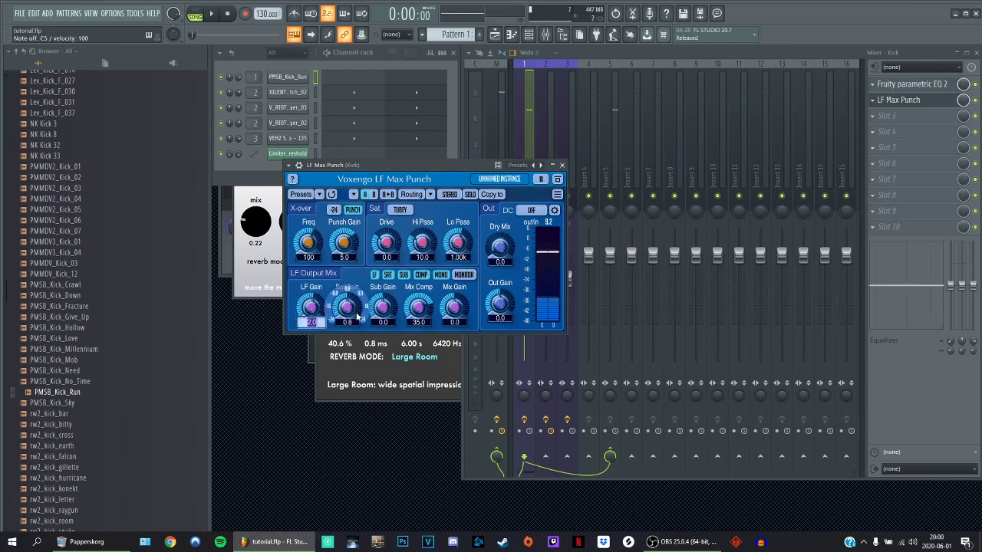
pyautogui.write('4')
pyautogui.press('Return')
pyautogui.press('z')
pyautogui.moveTo(350, 305); pyautogui.dragTo(351, 303)
pyautogui.press('z')
pyautogui.press('z')
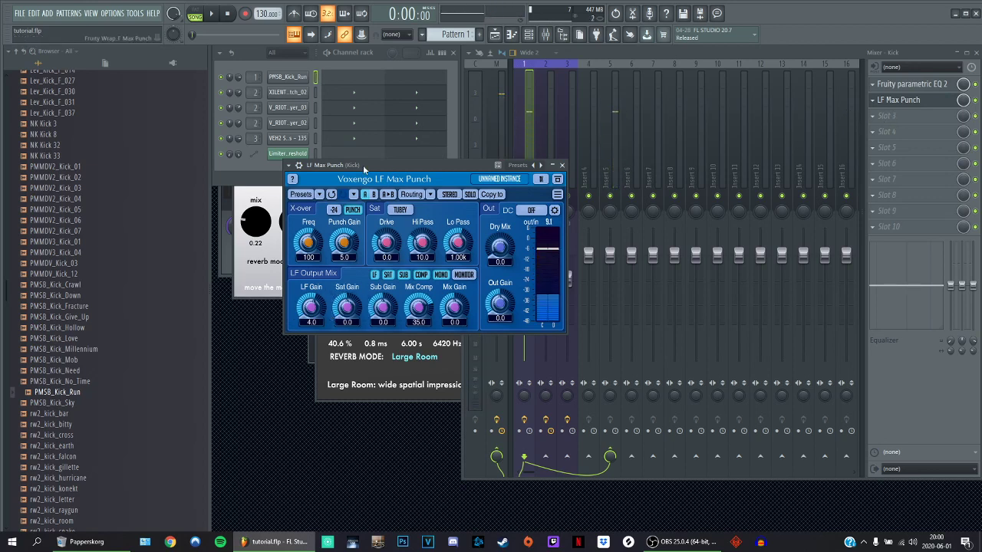
# - Move the two kick notes in the piano roll to the starts of bars 1 and 2 and play the pattern
pyautogui.press('F7')
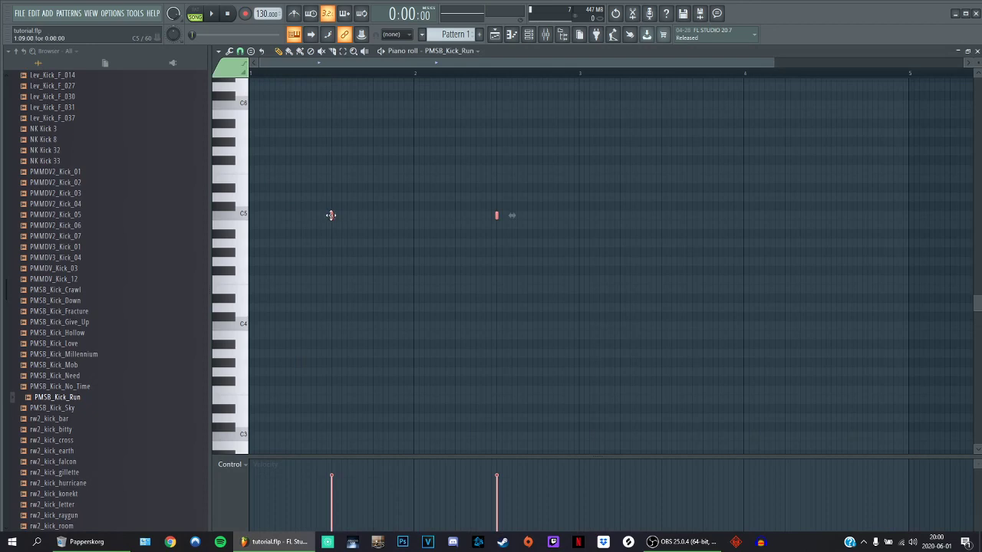
pyautogui.moveTo(330, 215); pyautogui.dragTo(249, 215)
pyautogui.press('space')
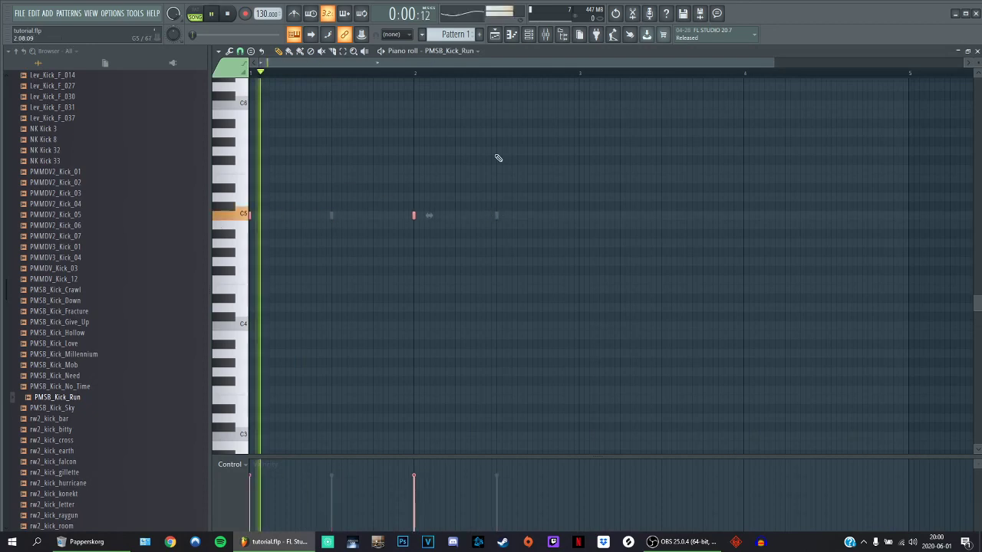
pyautogui.click(977, 51)
pyautogui.press('F7')
pyautogui.press('space')
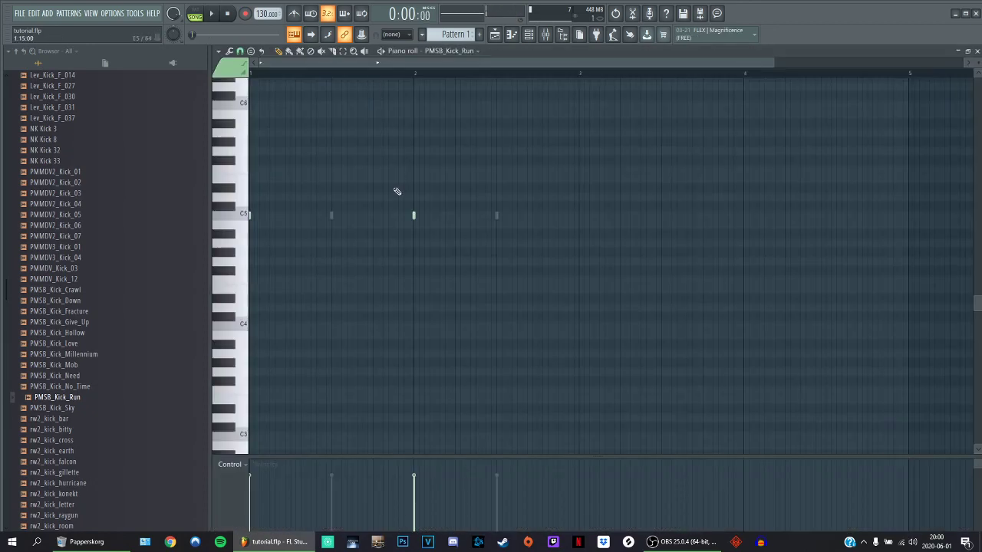
# - Lengthen both kick notes to one beat, move the second to beat 2 of bar 2, and play the pattern
pyautogui.hotkey('ctrl', 'a')
pyautogui.scroll(4, 445, 213)
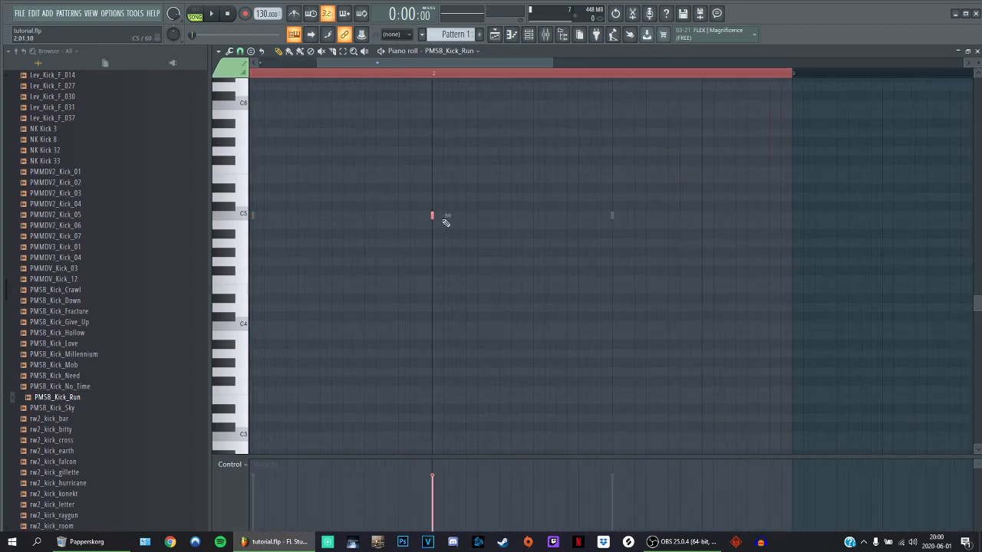
pyautogui.moveTo(421, 216); pyautogui.dragTo(608, 251)
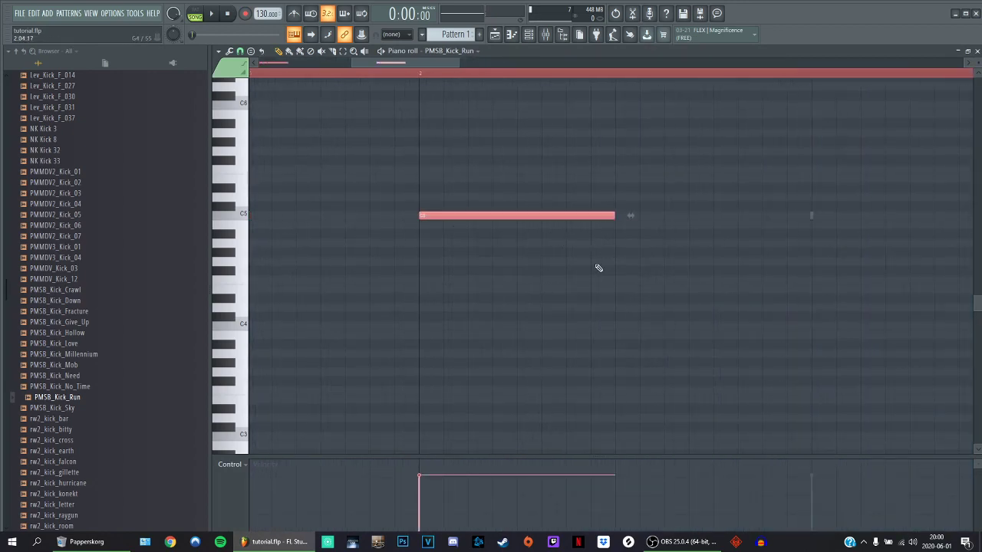
pyautogui.scroll(-5, 598, 268)
pyautogui.rightClick(399, 233)
pyautogui.moveTo(388, 216); pyautogui.dragTo(403, 220)
pyautogui.press('space')
pyautogui.scroll(2, 422, 230)
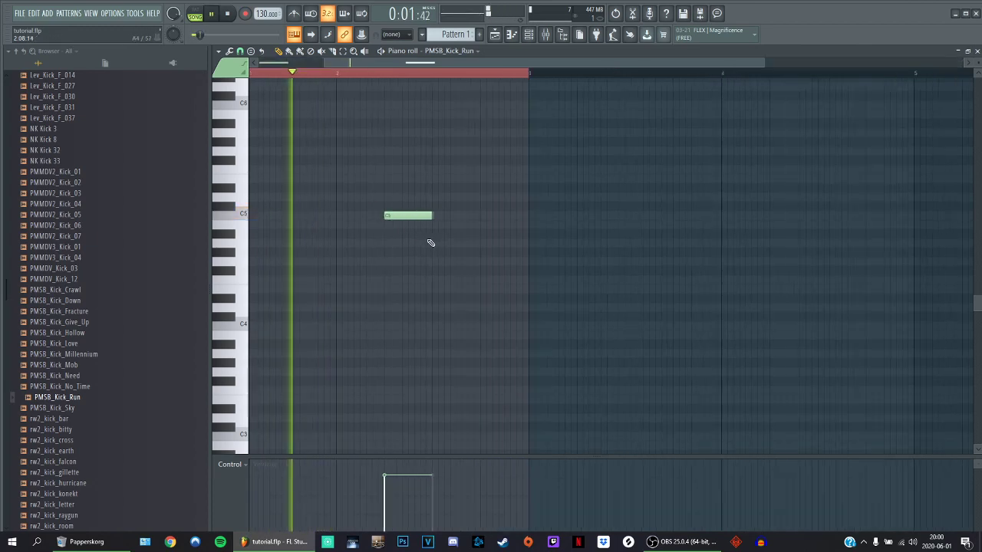
# - Stop playback, set the project tempo to 150 BPM and close the kick's piano roll
pyautogui.press('space')
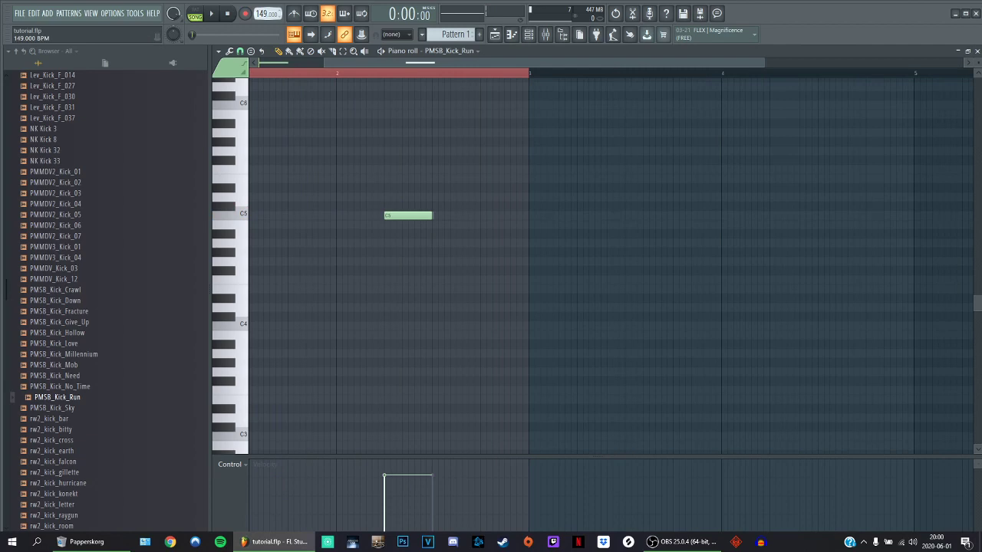
pyautogui.scroll(-2, 491, 154)
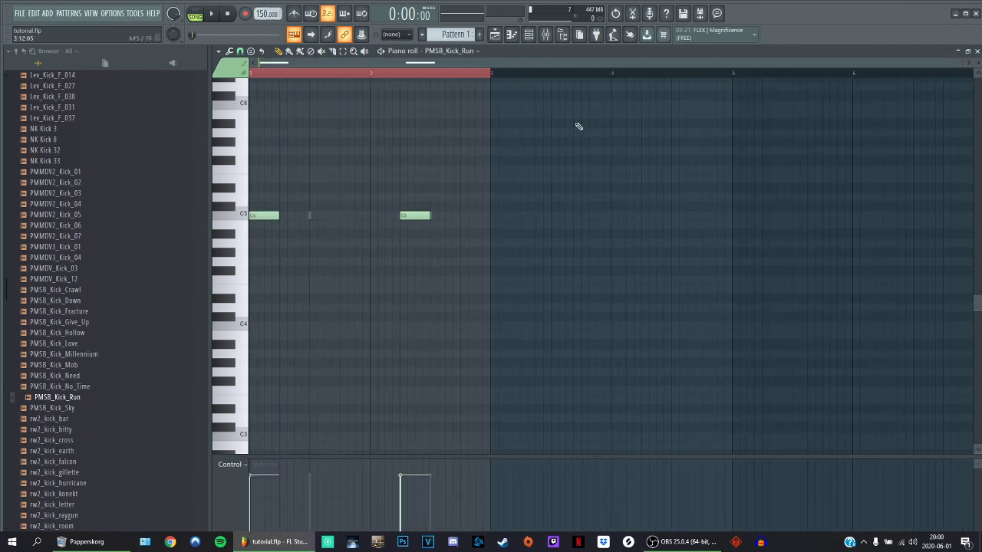
pyautogui.click(969, 51)
# - Audition the kick, try PMSB_Kick_Love, and replace the kick channel's sample with PMSB_Kick_Hollow
pyautogui.click(291, 77)
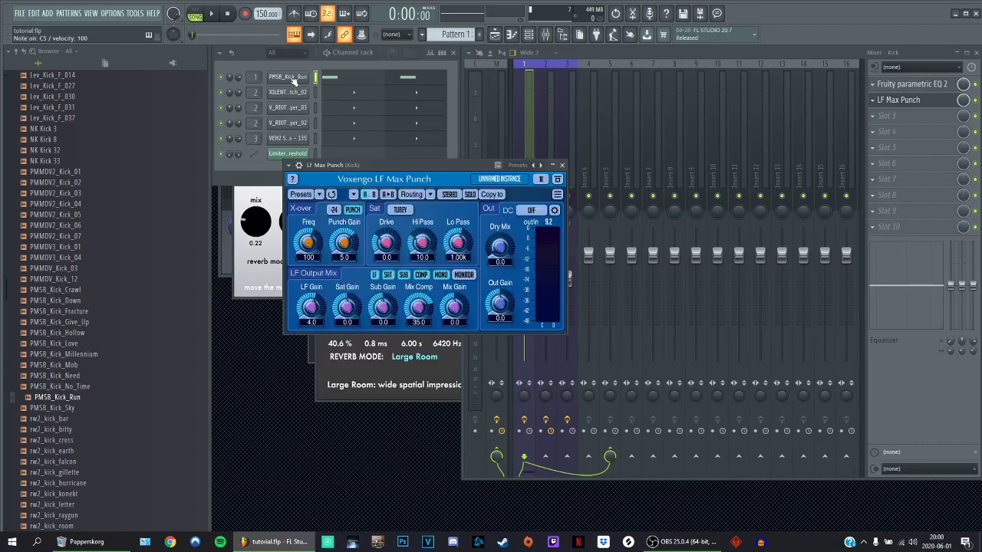
pyautogui.click(292, 78)
pyautogui.click(292, 77)
pyautogui.click(293, 79)
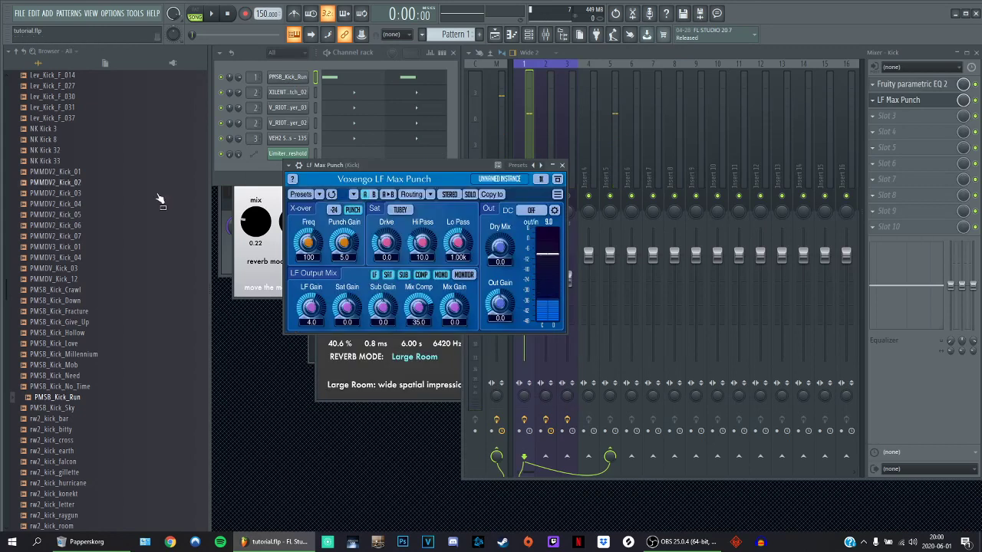
pyautogui.click(79, 334)
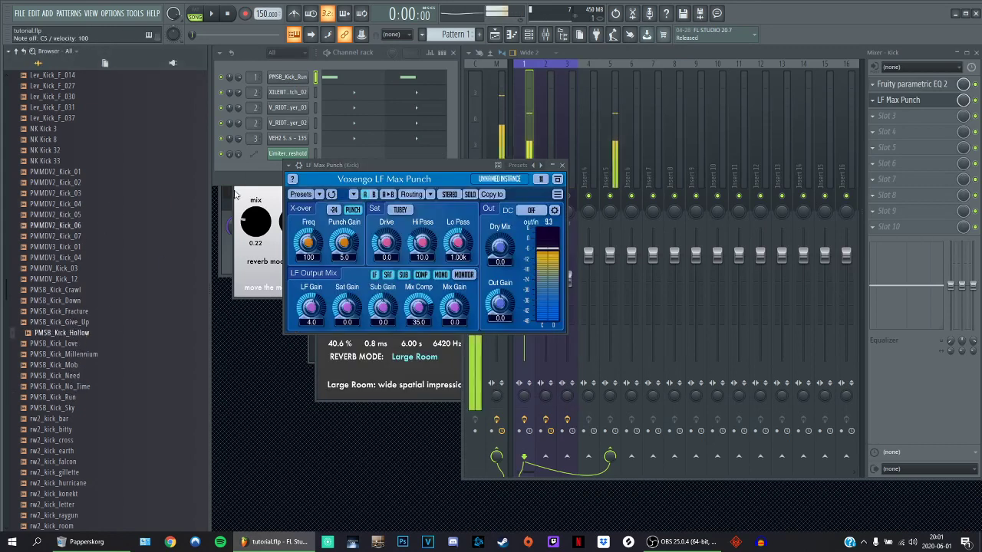
pyautogui.click(75, 343)
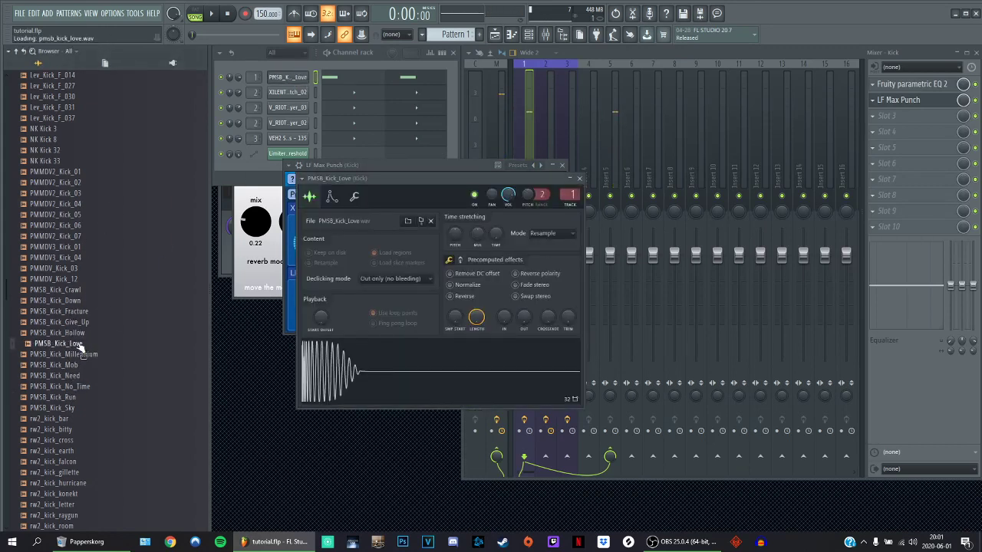
pyautogui.click(81, 334)
# - Play the beat with the new kick and adjust the Kick mixer track's volume to about -2.0 dB
pyautogui.press('space')
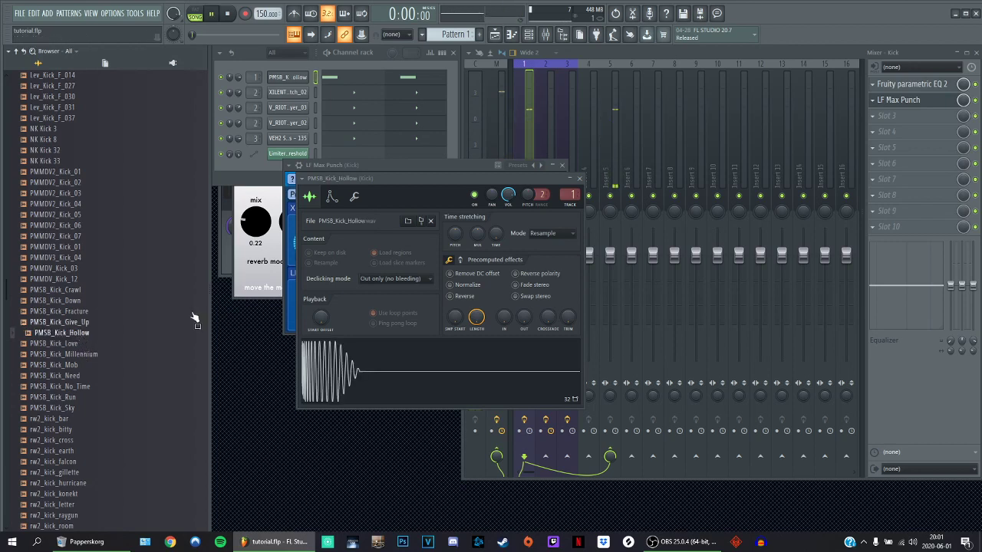
pyautogui.click(519, 255)
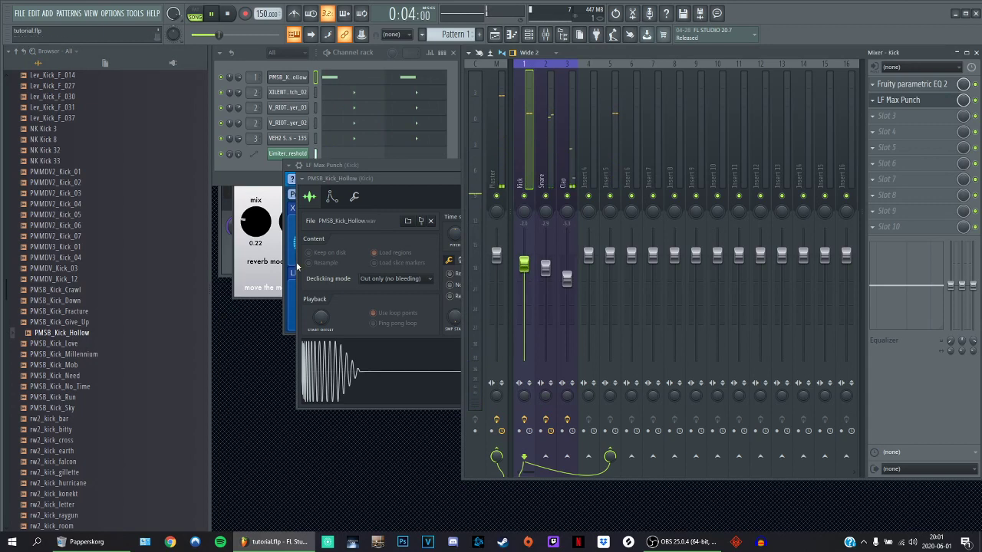
pyautogui.press('space')
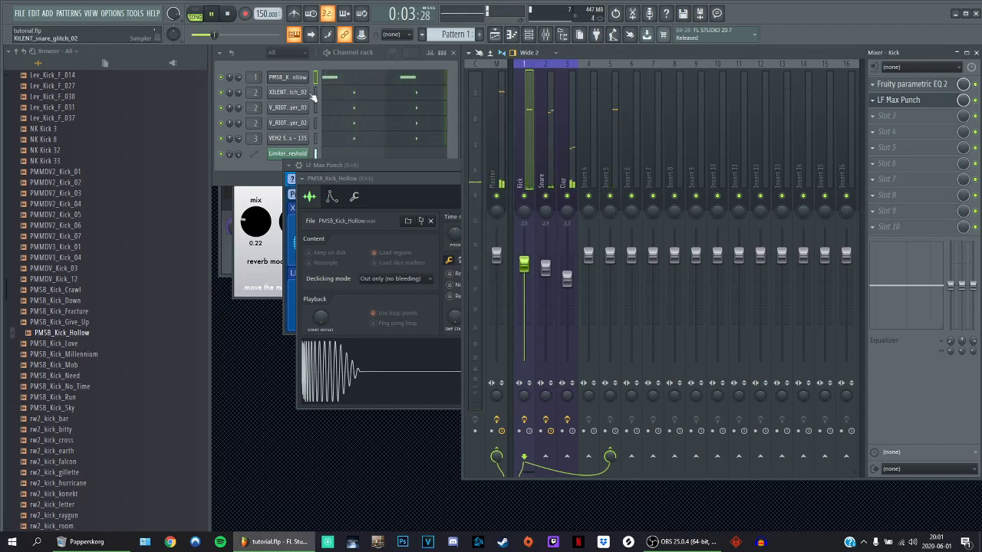
# - Play the beat once more to judge the kick's level and stop playback
pyautogui.press('space')
pyautogui.press('space')
pyautogui.press('space')
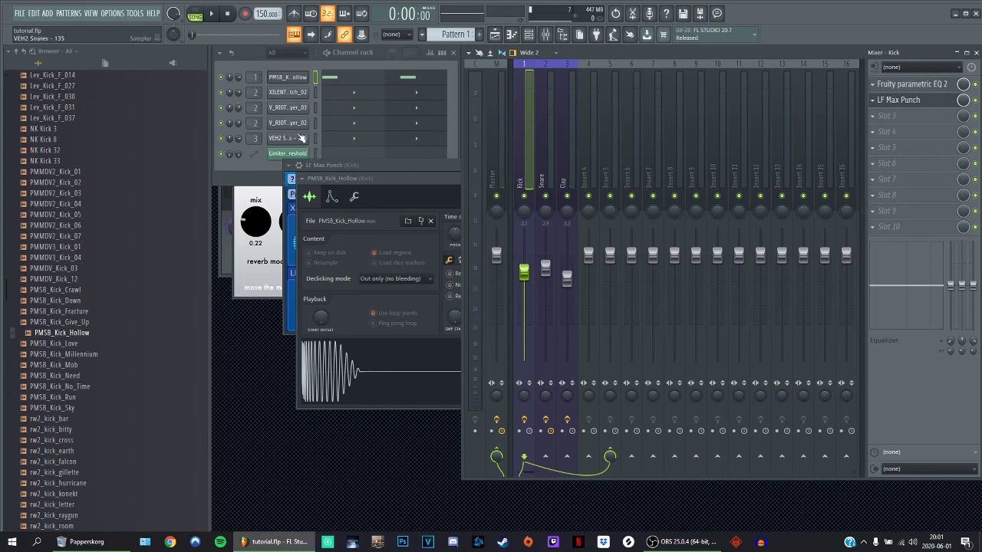
# - Replace the kick channel's sample with PMSB_Kick_Run and raise the Kick mixer track's volume slightly
pyautogui.click(303, 77)
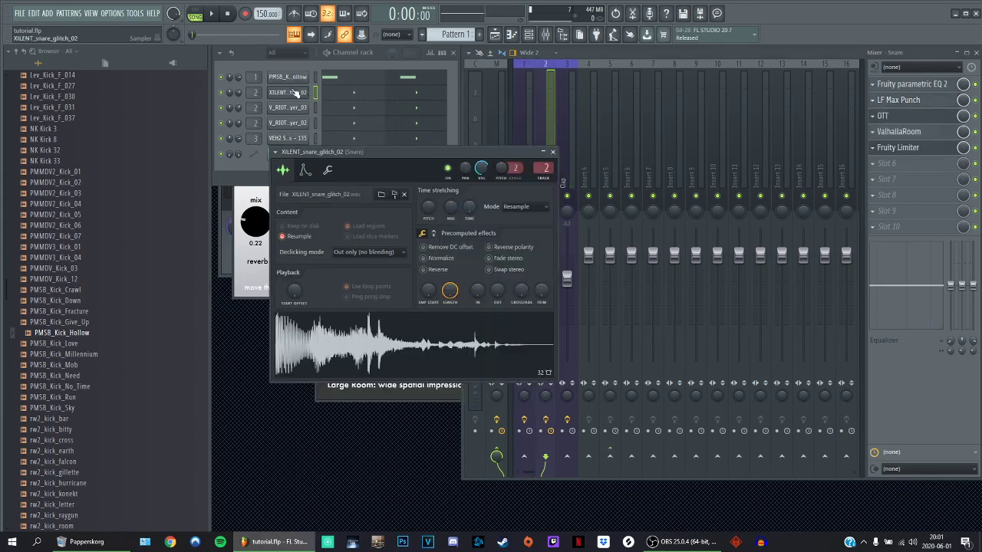
pyautogui.click(299, 80)
pyautogui.click(297, 81)
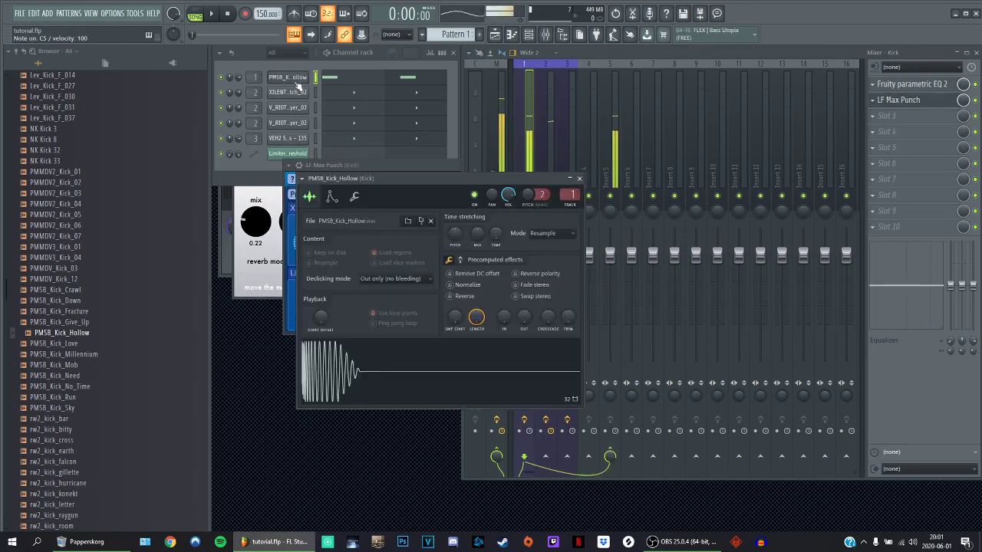
pyautogui.click(297, 81)
pyautogui.click(76, 399)
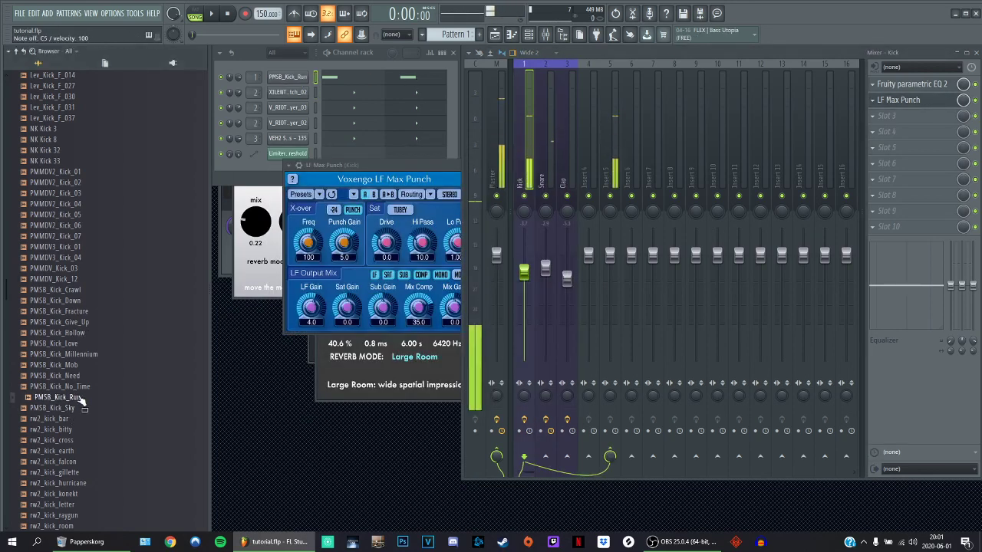
pyautogui.moveTo(535, 276); pyautogui.dragTo(535, 268)
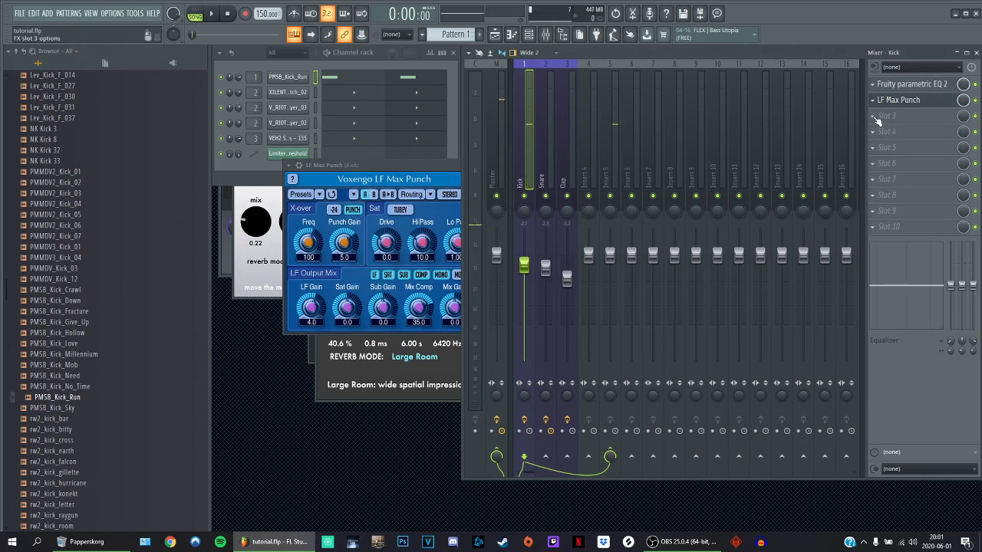
# - Load ValhallaRoom into slot 3 of the Kick mixer track and apply its 8% preset
pyautogui.click(877, 118)
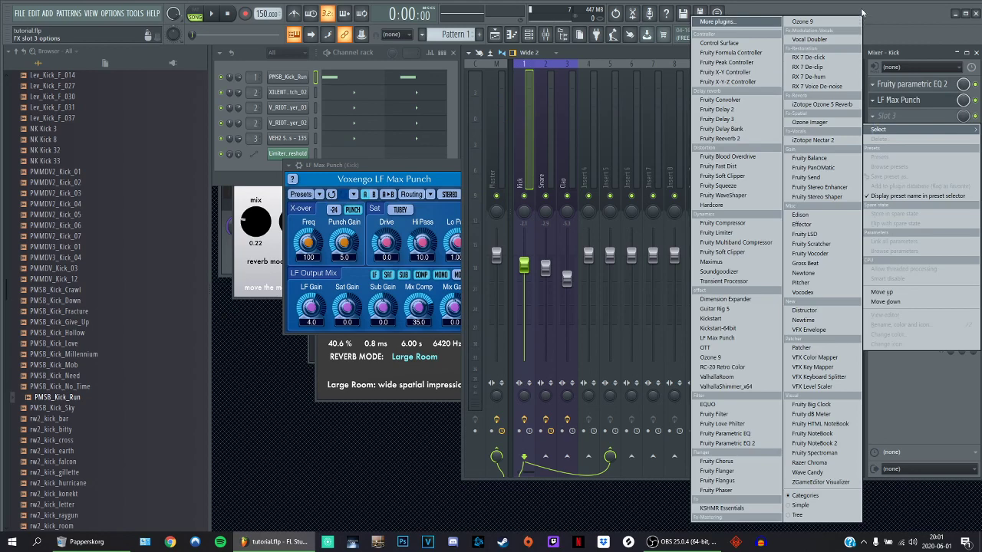
pyautogui.click(716, 376)
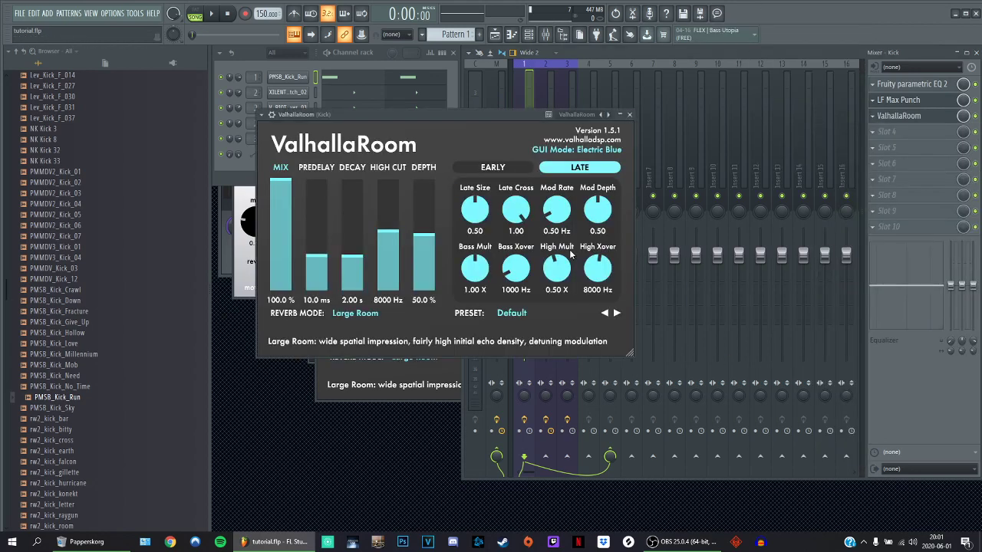
pyautogui.click(262, 114)
pyautogui.moveTo(345, 154)
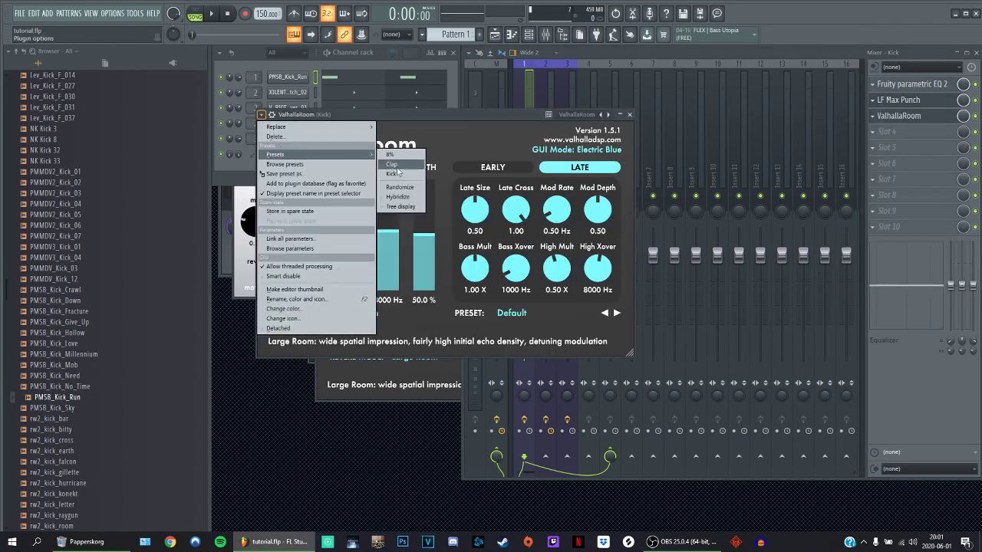
pyautogui.click(393, 165)
# - Set the kick reverb's mix to 1 % in ValhallaRoom
pyautogui.moveTo(280, 192); pyautogui.dragTo(282, 295)
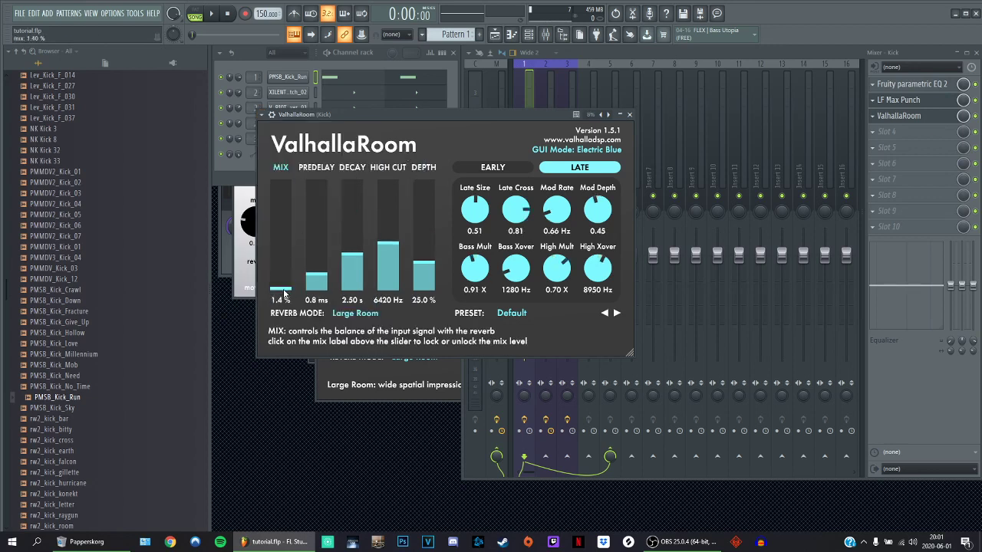
pyautogui.click(281, 300)
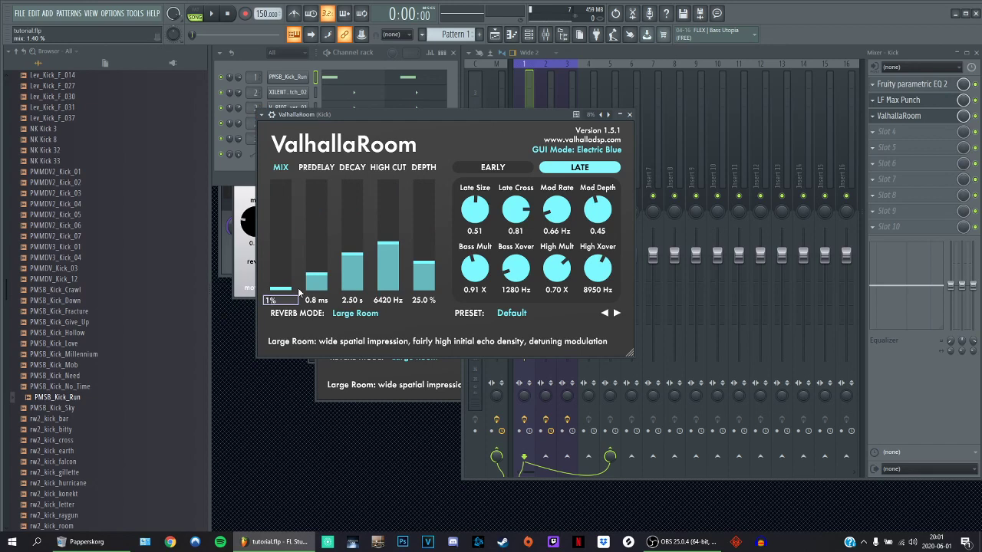
pyautogui.press('Return')
pyautogui.press('F6')
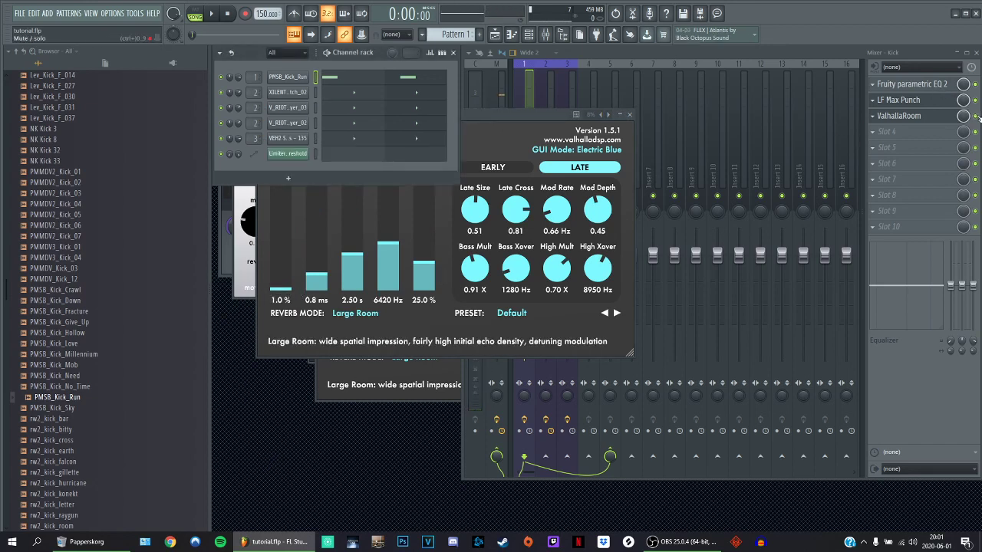
# - Audition the kick with ValhallaRoom switched on and off to compare the sound
pyautogui.press('q')
pyautogui.click(976, 116)
pyautogui.press('q')
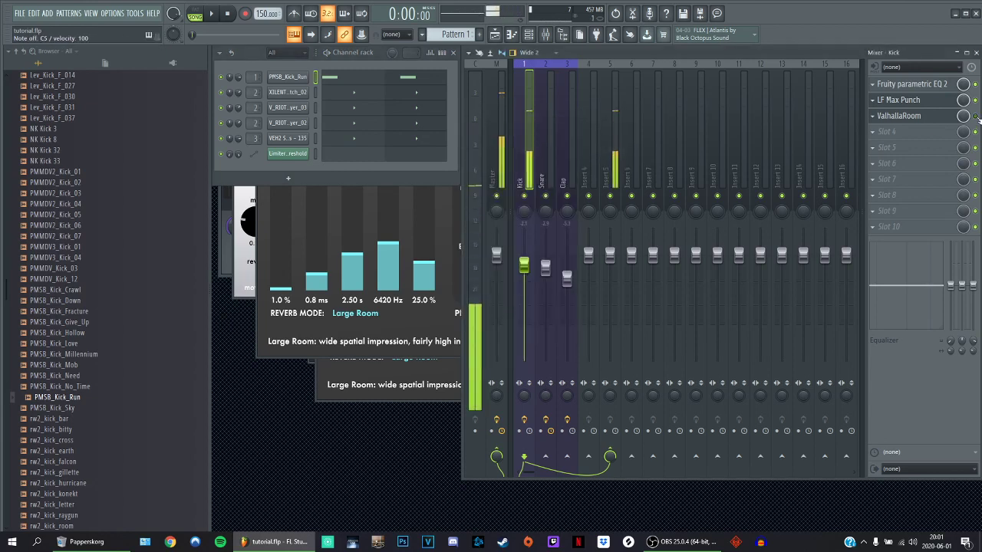
# - Try the kick with a higher ValhallaRoom mix of about 3.2 %, and return the mix to 1 %
pyautogui.click(905, 116)
pyautogui.scroll(2, 280, 289)
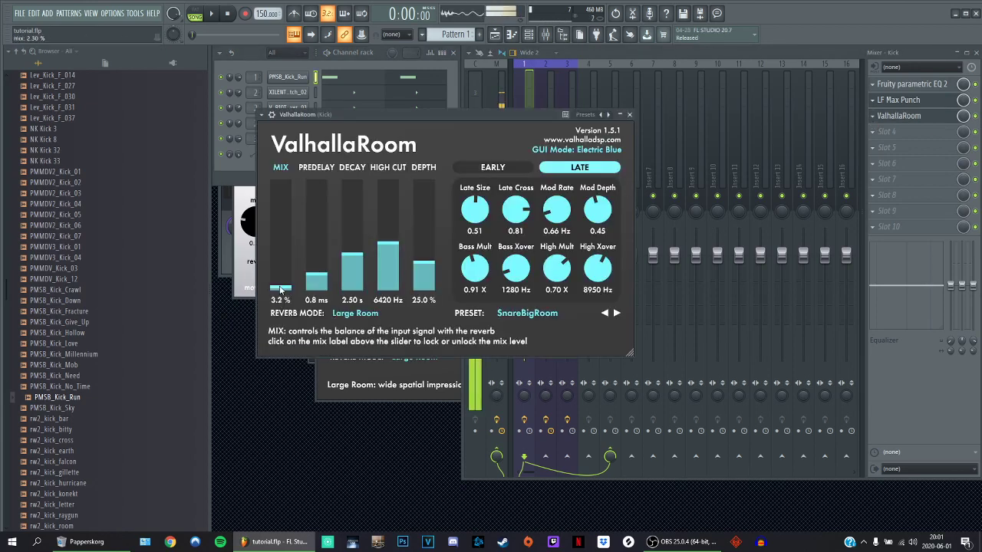
pyautogui.moveTo(280, 287)
pyautogui.mouseDown()
pyautogui.moveTo(283, 277)
pyautogui.moveTo(286, 294)
pyautogui.mouseUp()
pyautogui.press('q')
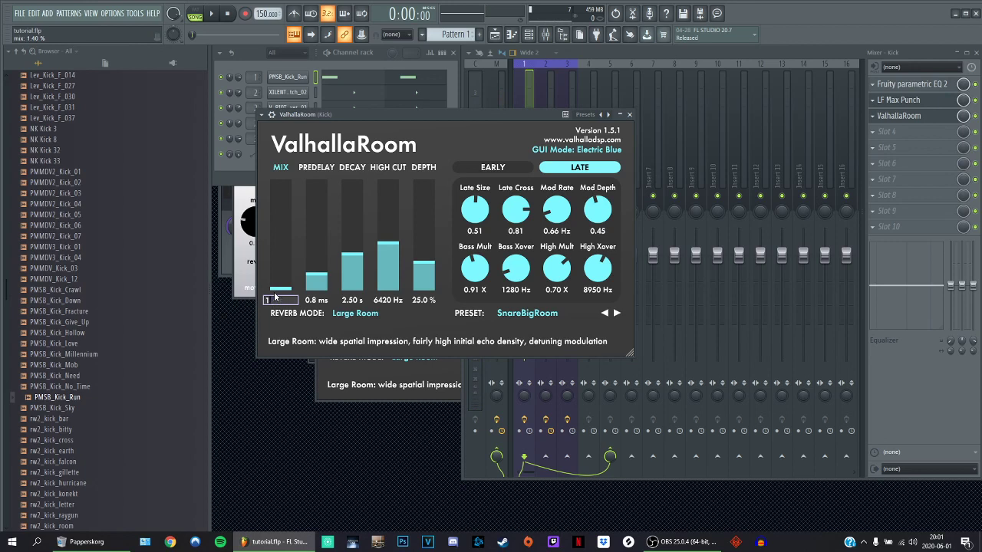
pyautogui.press('Return')
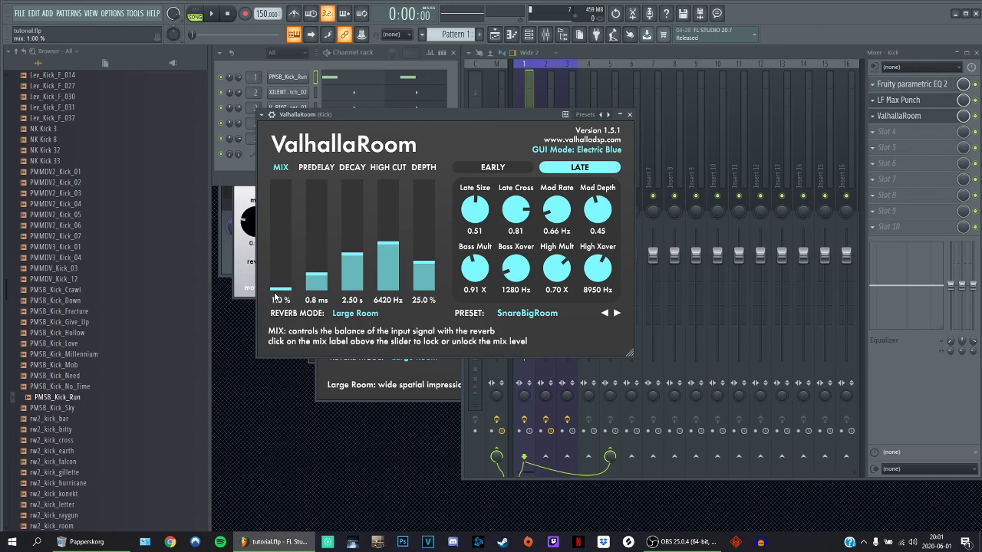
# - Close the kick's reverb window, save the project, and play the beat through
pyautogui.click(910, 119)
pyautogui.hotkey('ctrl', 's')
pyautogui.press('space')
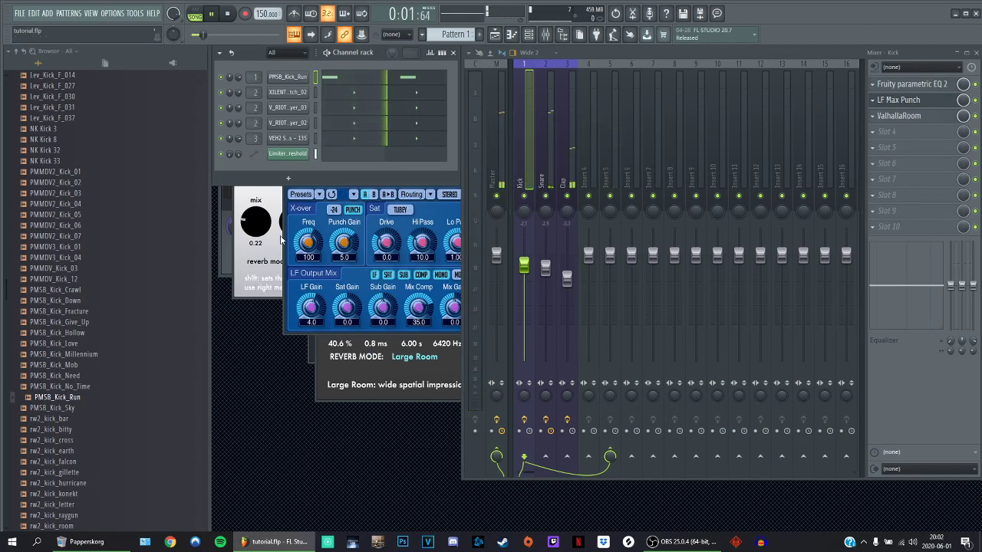
pyautogui.press('space')
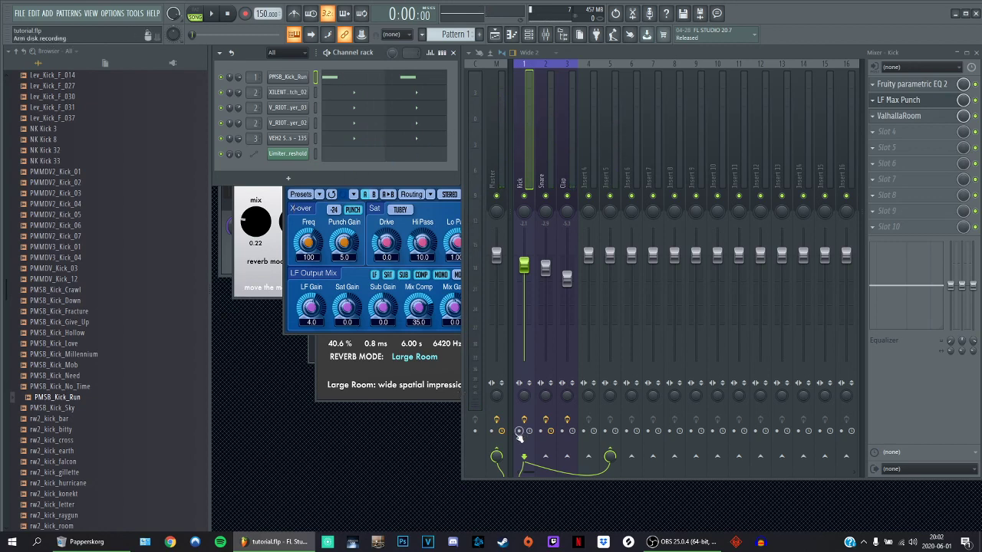
pyautogui.click(298, 78)
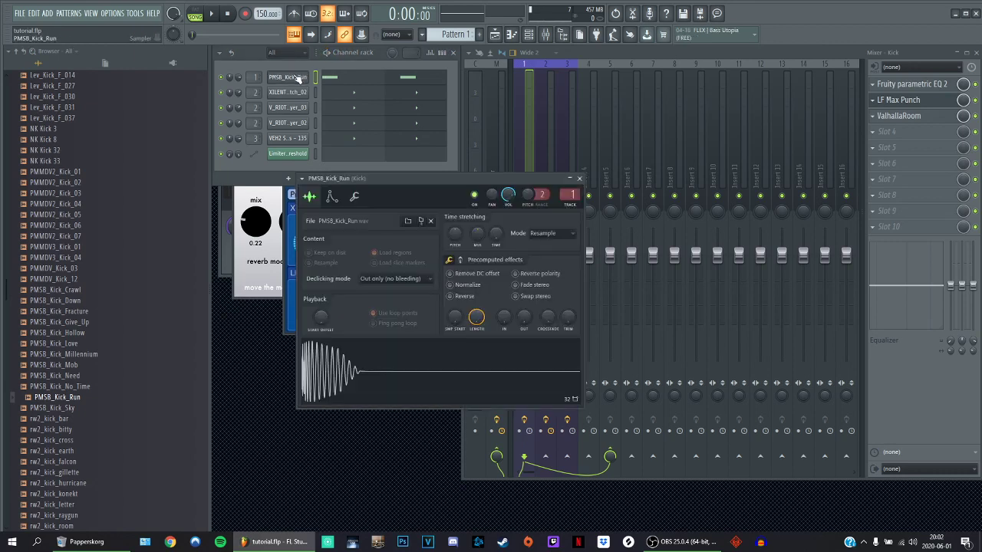
pyautogui.click(299, 77)
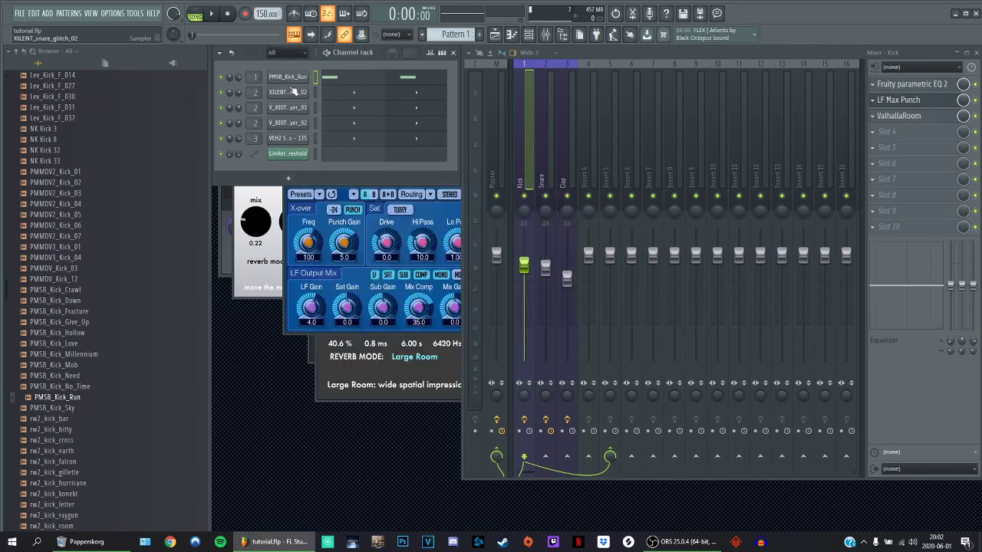
pyautogui.click(292, 81)
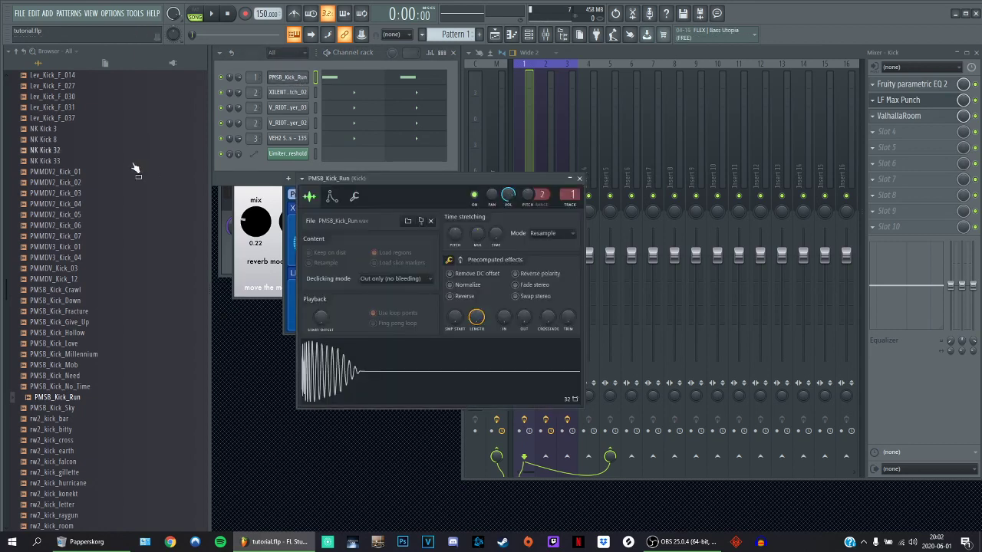
pyautogui.scroll(2, 197, 188)
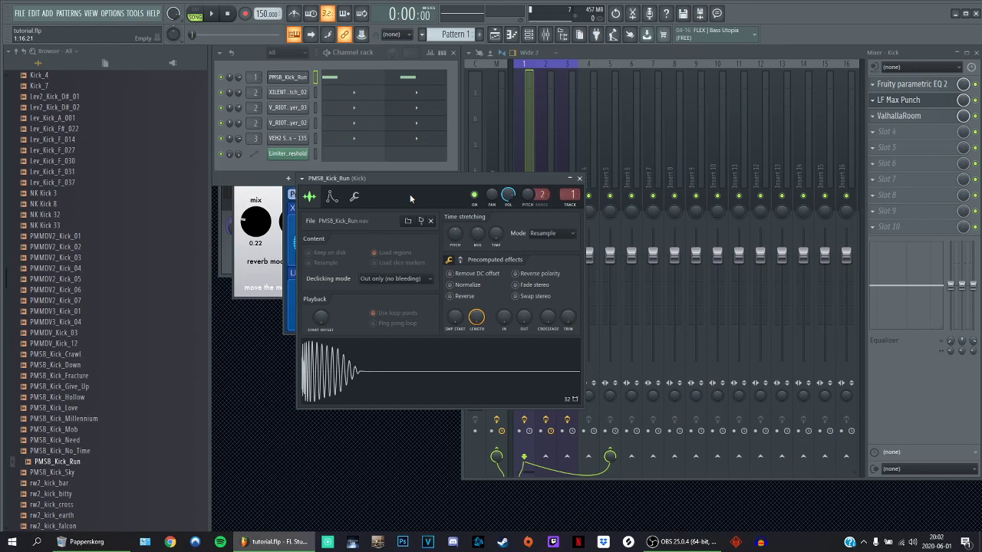
# - Remove the Fruity Limiter from slot 10 of the Master mixer track
pyautogui.click(502, 114)
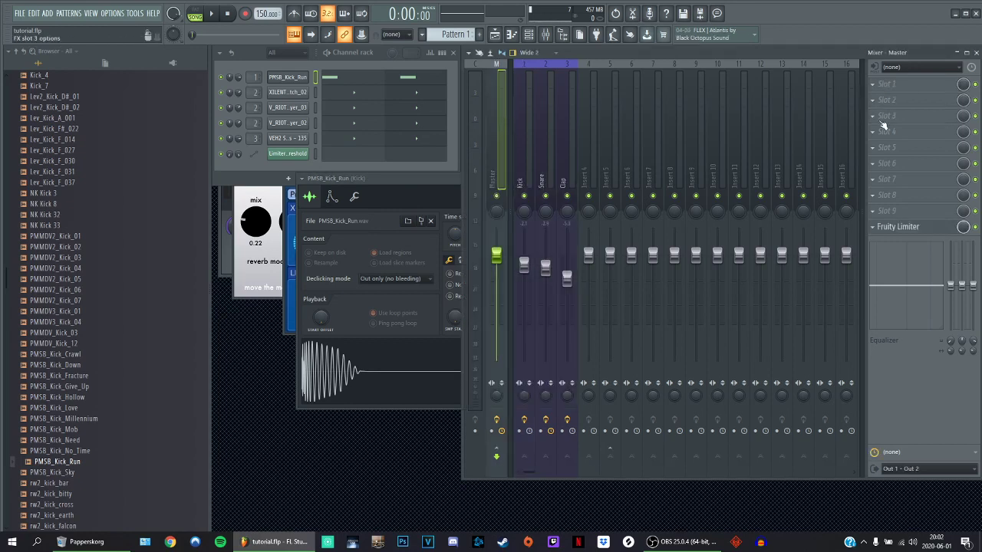
pyautogui.click(871, 227)
pyautogui.click(887, 257)
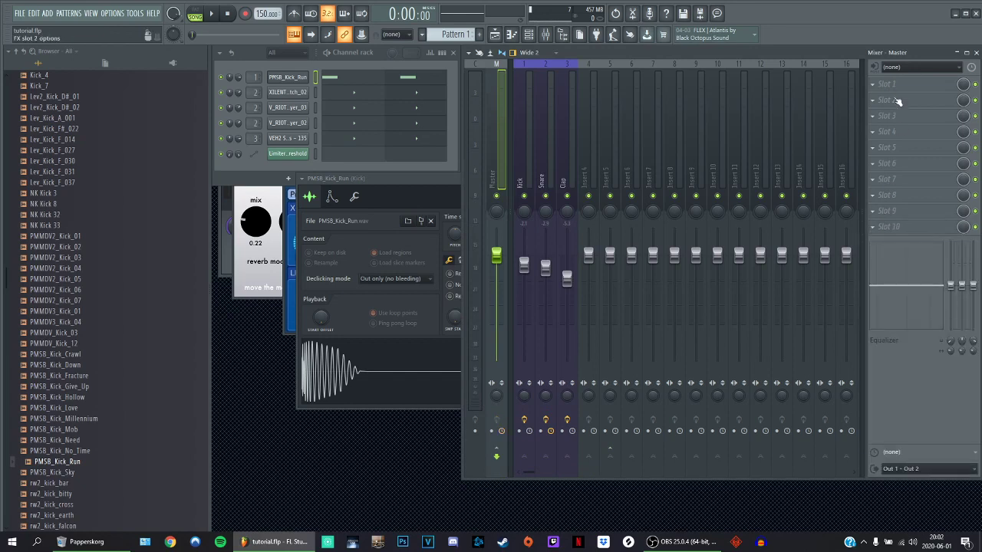
# - Load the mixer track state Master Epidemic.fst onto the Master track
pyautogui.rightClick(503, 131)
pyautogui.click(541, 117)
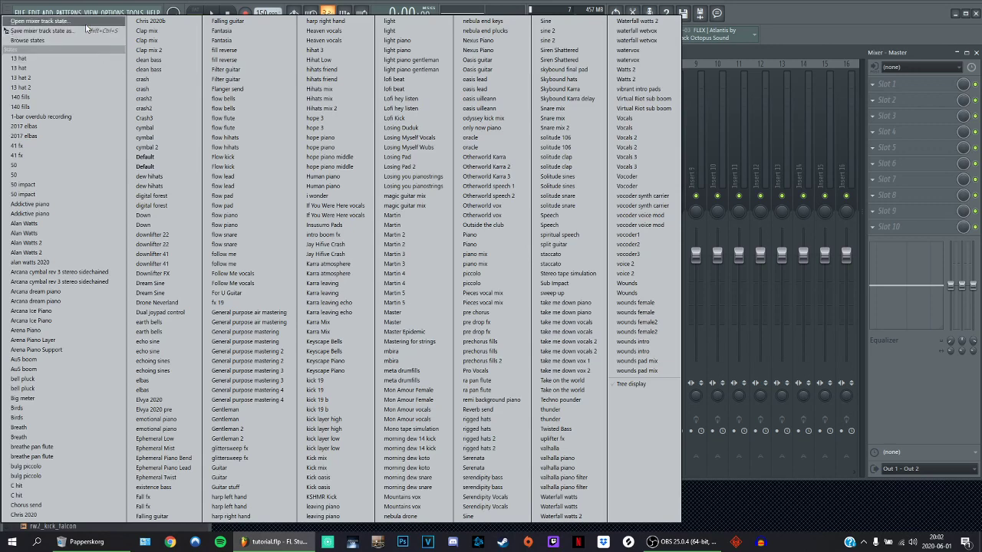
pyautogui.click(46, 21)
pyautogui.write('mas')
pyautogui.press('Down')
pyautogui.press('Down')
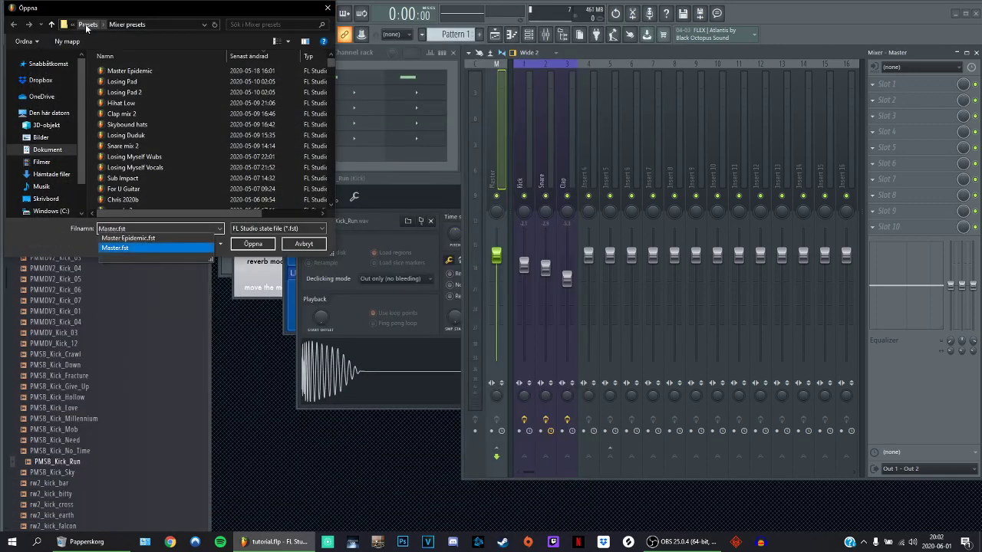
pyautogui.press('Up')
pyautogui.press('Down')
pyautogui.press('Up')
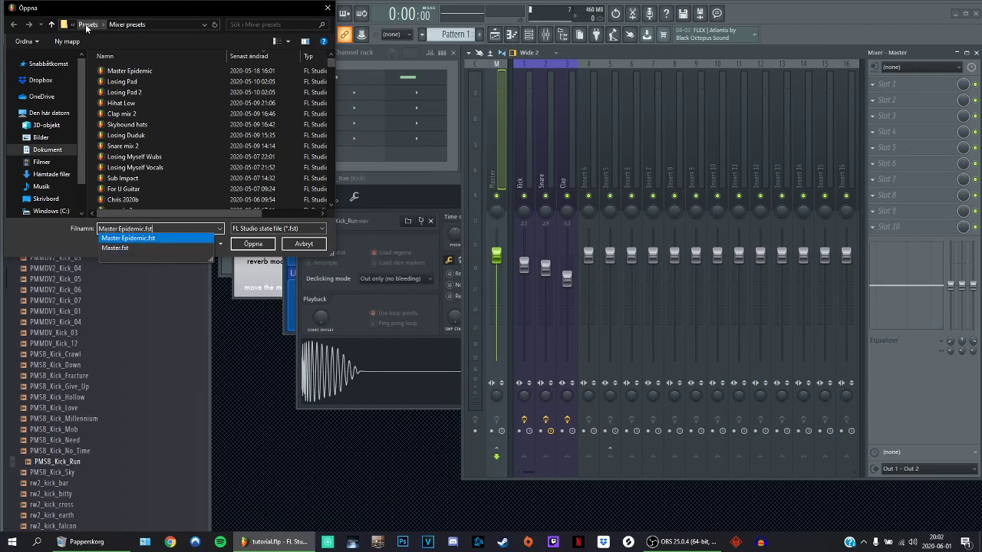
pyautogui.press('Return')
# - Open the Master track's Fruity parametric EQ 2 and Fruity Limiter for review, repositioning the limiter window
pyautogui.click(905, 86)
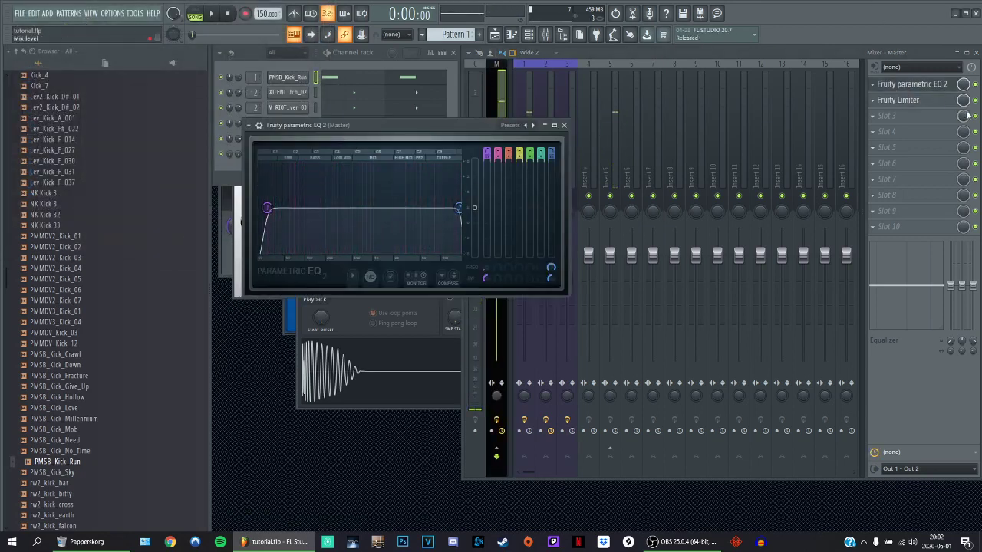
pyautogui.click(906, 99)
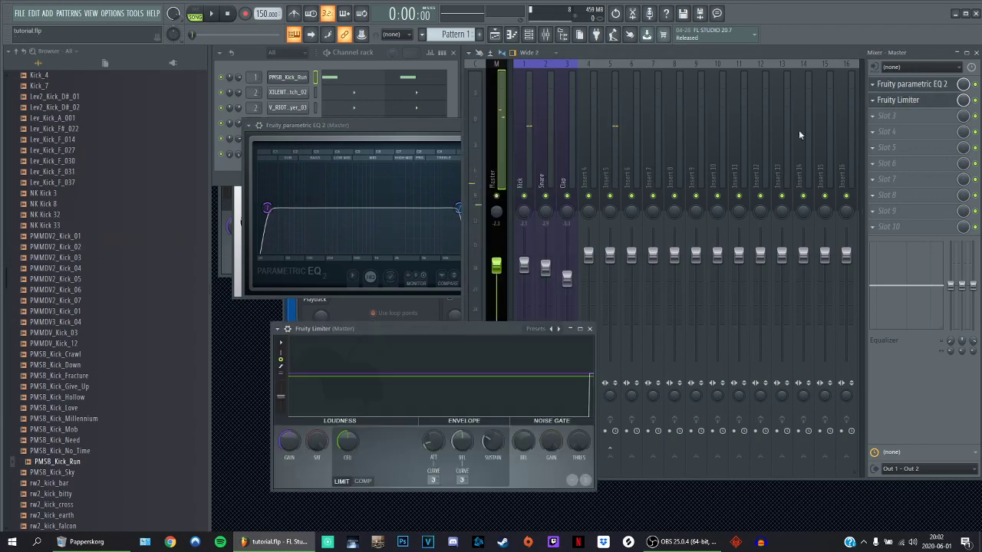
pyautogui.click(912, 101)
pyautogui.click(913, 105)
pyautogui.moveTo(405, 330); pyautogui.dragTo(386, 227)
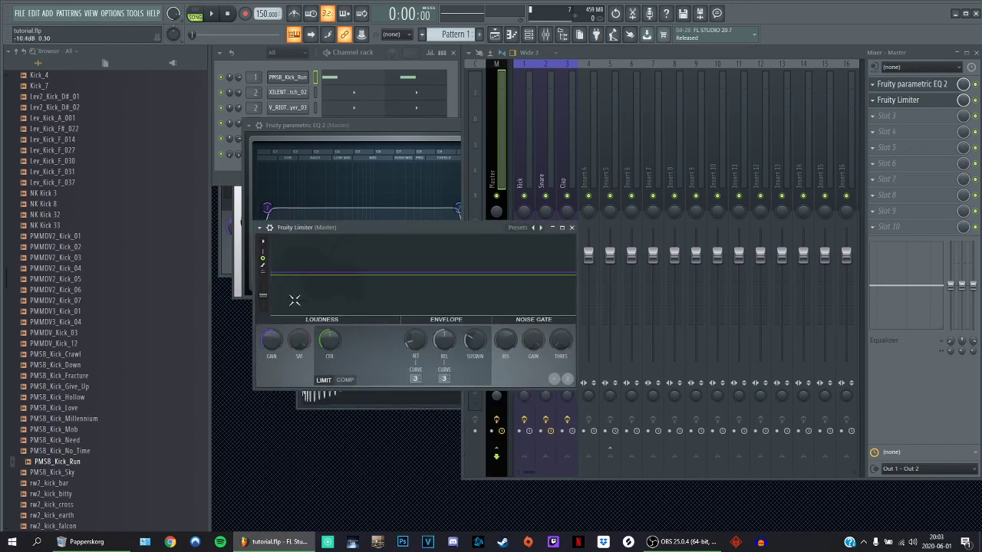
# - Play the kick repeatedly through the Master limiter and examine its gain and ceiling controls
pyautogui.moveTo(274, 342); pyautogui.dragTo(274, 341)
pyautogui.press('q')
pyautogui.press('q')
pyautogui.press('q')
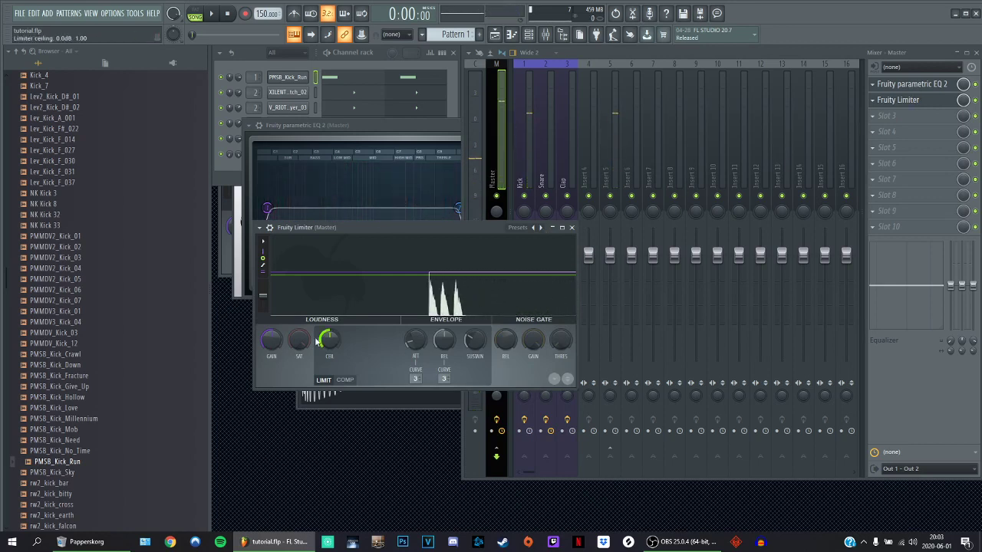
pyautogui.moveTo(269, 343); pyautogui.dragTo(269, 342)
# - Lower band 1 of the Master track's parametric EQ to about 27 Hz
pyautogui.click(949, 84)
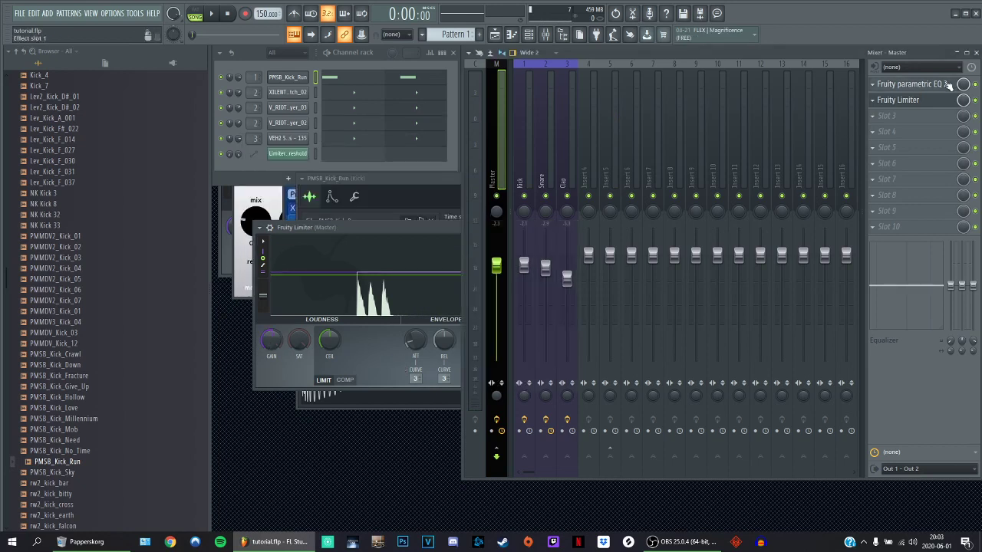
pyautogui.click(949, 84)
pyautogui.moveTo(370, 135); pyautogui.dragTo(347, 157)
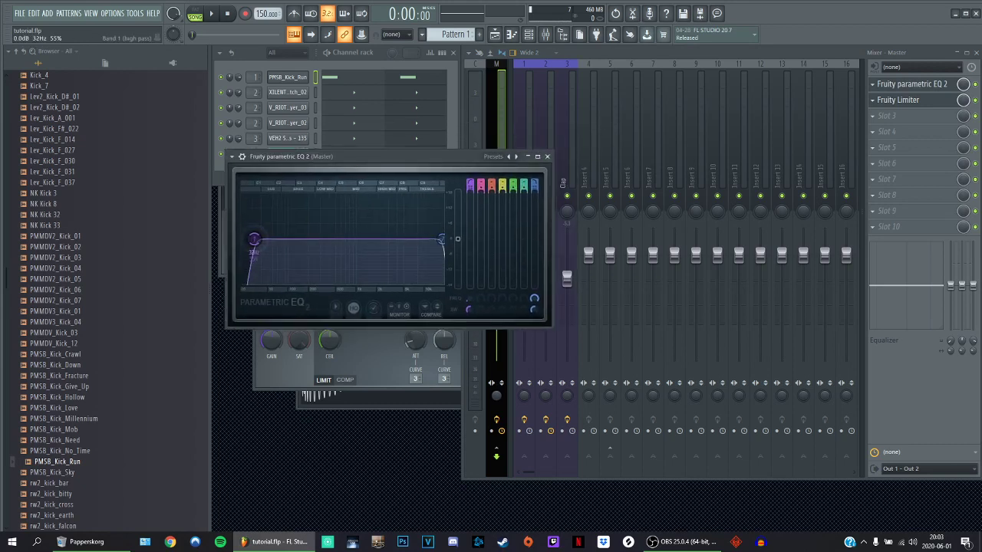
pyautogui.moveTo(254, 239); pyautogui.dragTo(249, 239)
# - Set band 1 of the Master track's parametric EQ to the High pass type with a Steep 4 order
pyautogui.rightClick(249, 239)
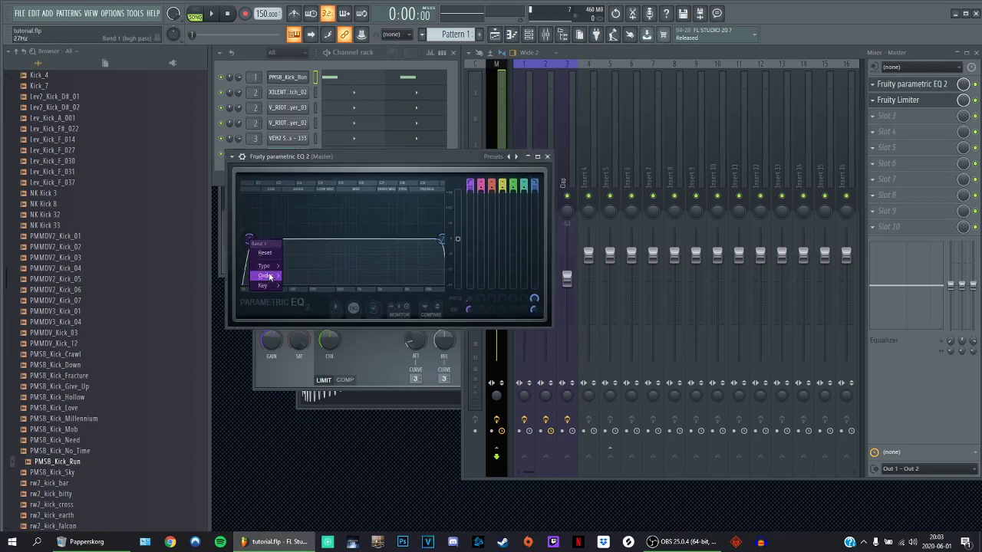
pyautogui.moveTo(265, 266)
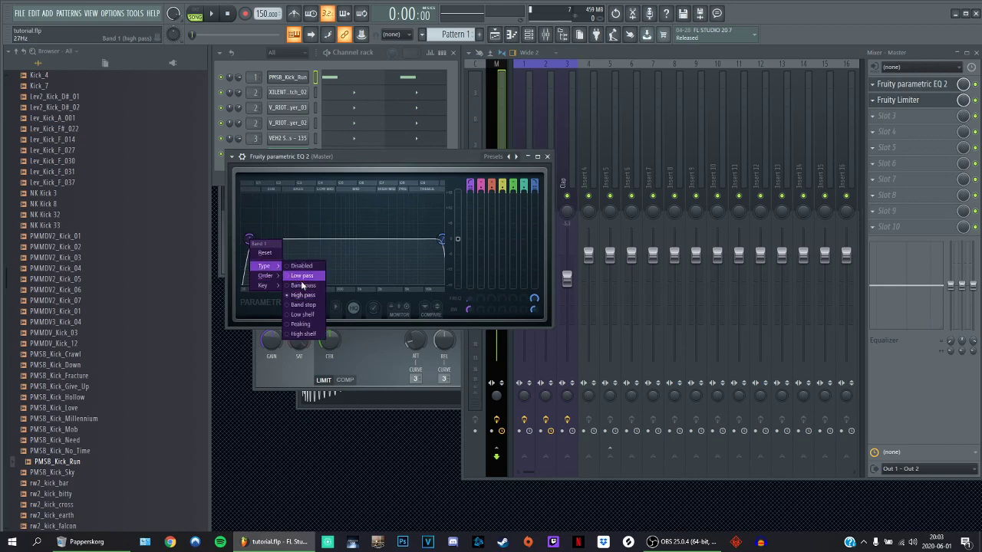
pyautogui.click(303, 295)
pyautogui.rightClick(249, 239)
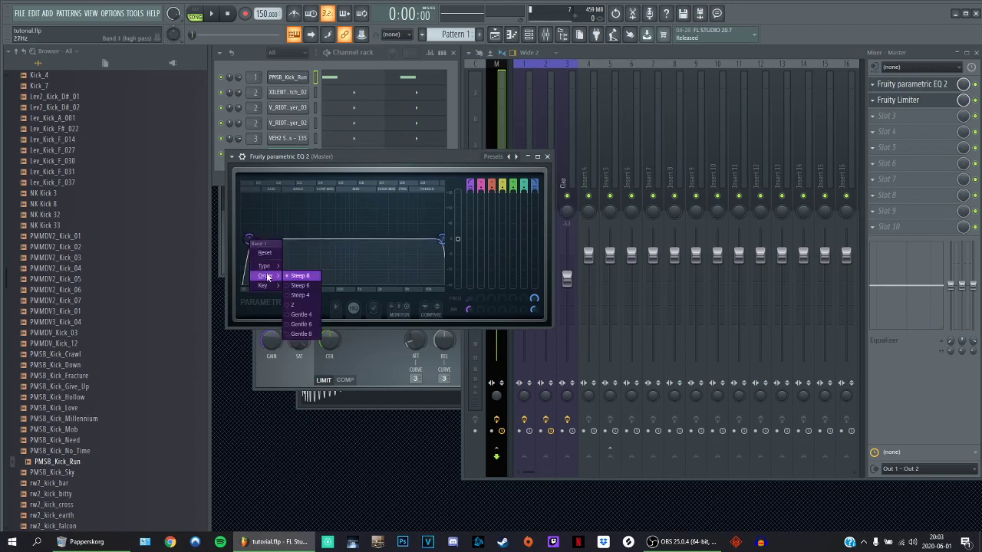
pyautogui.click(299, 295)
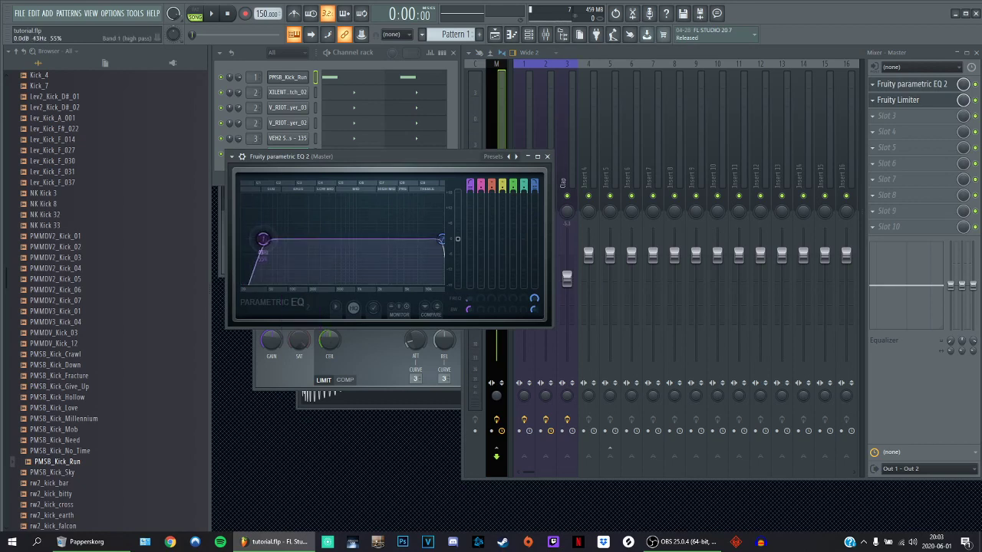
# - Change band 1's filter order to Steep 8 and position the band at about 30 Hz
pyautogui.rightClick(260, 239)
pyautogui.moveTo(267, 276)
pyautogui.click(304, 293)
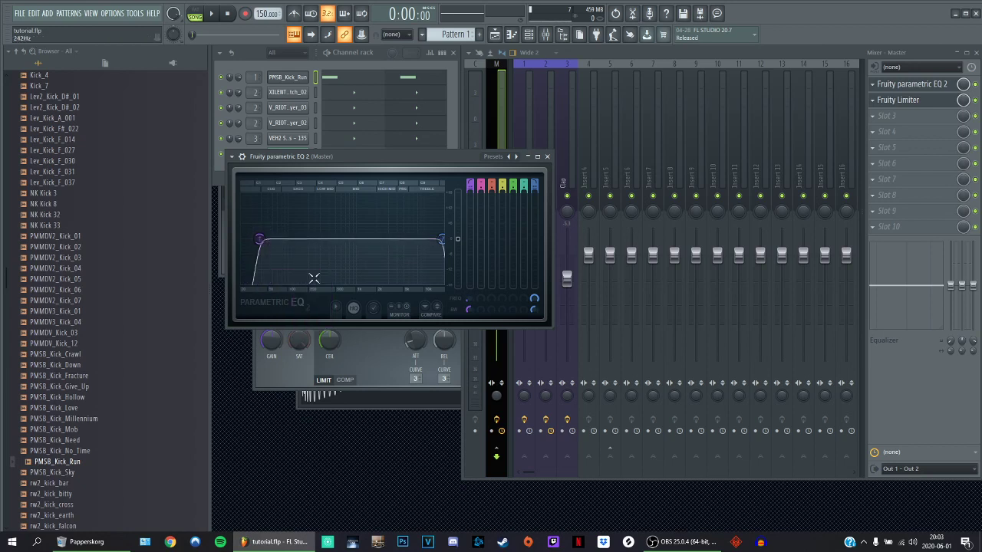
pyautogui.moveTo(261, 240); pyautogui.dragTo(250, 238)
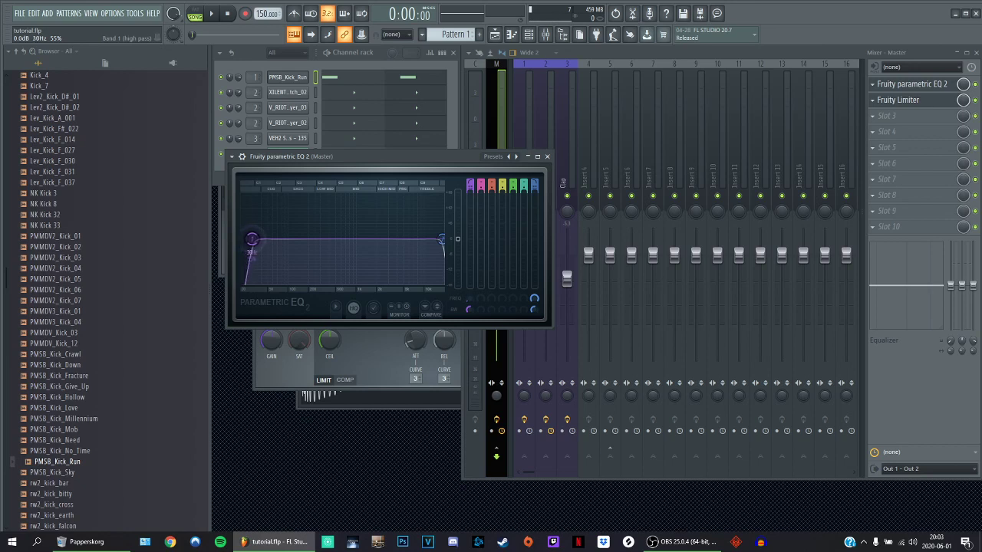
pyautogui.moveTo(252, 239); pyautogui.dragTo(252, 238)
# - Play the kick repeatedly and examine its low frequencies in the Master parametric EQ display
pyautogui.press('q')
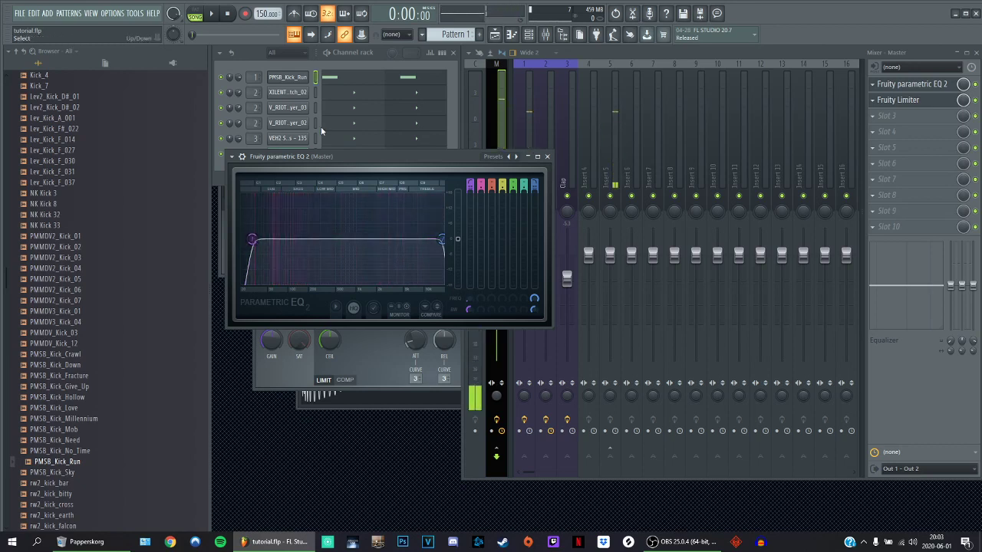
pyautogui.press('q')
pyautogui.press('q')
pyautogui.press('q')
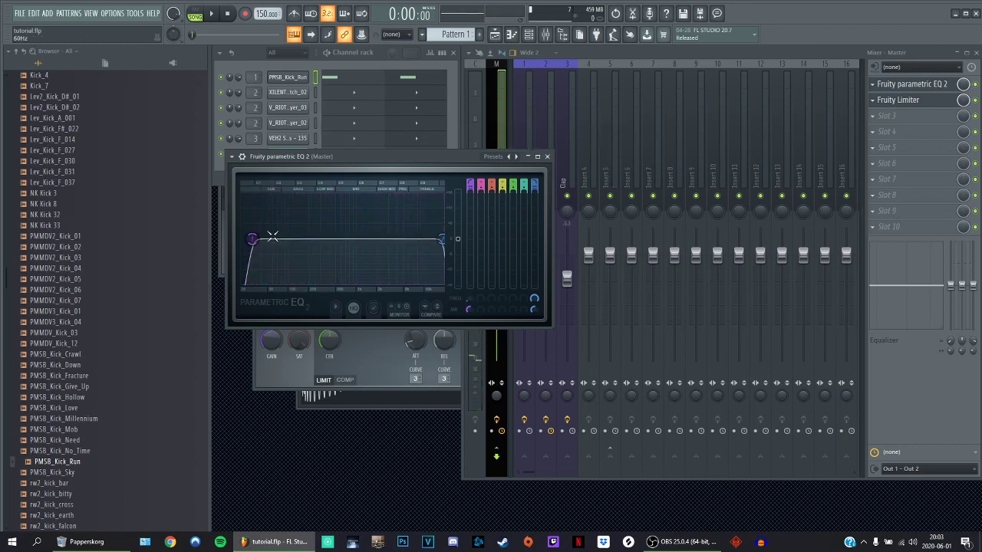
pyautogui.press('q')
# - Try band 1 at about 40 Hz and other positions, settling it at about 29 Hz and 0 dB
pyautogui.moveTo(253, 239); pyautogui.dragTo(261, 239)
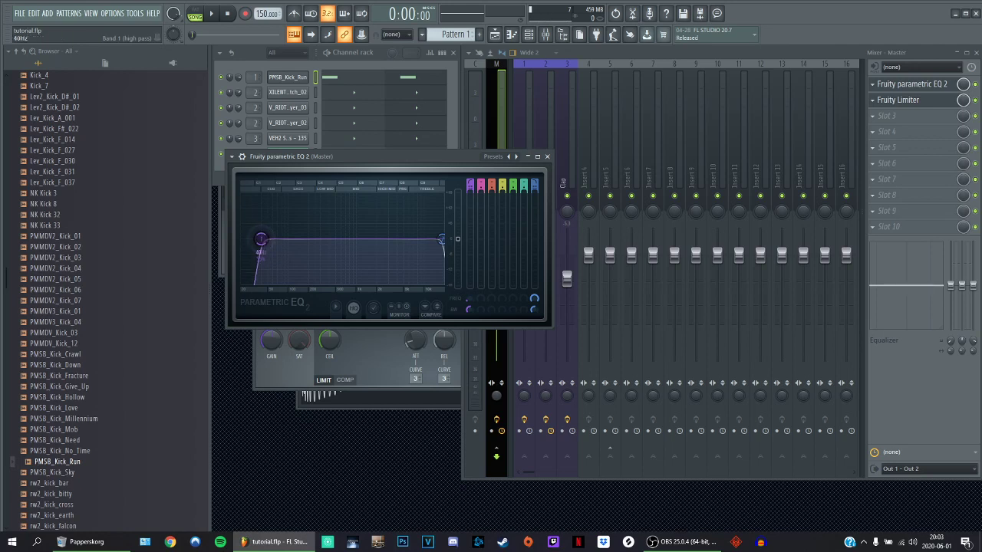
pyautogui.moveTo(261, 240); pyautogui.dragTo(248, 240)
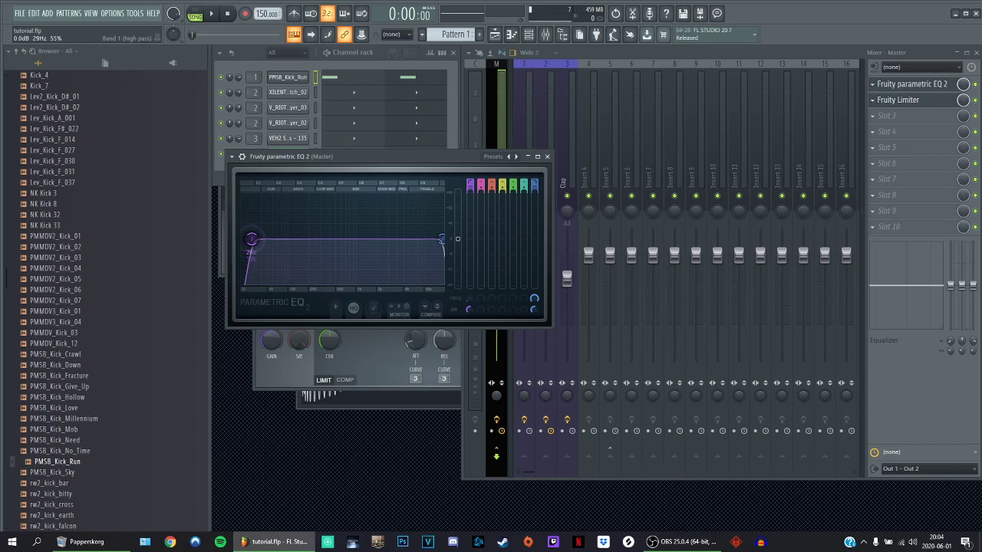
pyautogui.moveTo(252, 240); pyautogui.dragTo(244, 205)
pyautogui.moveTo(254, 229)
pyautogui.mouseDown()
pyautogui.moveTo(245, 202)
pyautogui.moveTo(249, 231)
pyautogui.mouseUp()
pyautogui.moveTo(254, 242); pyautogui.dragTo(251, 238)
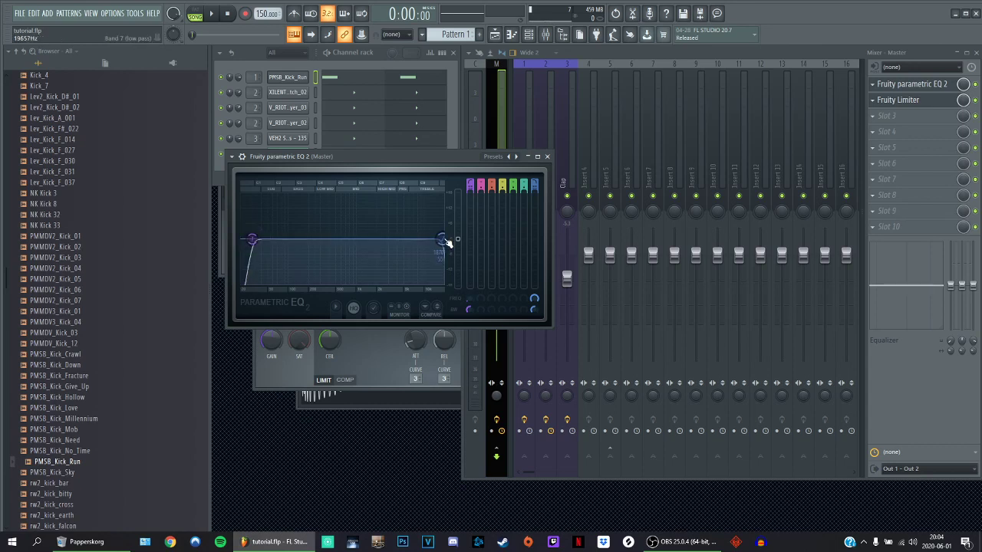
# - Configure band 7 of the Master parametric EQ as a Low pass with a steep order, positioned at 20000 Hz
pyautogui.moveTo(447, 240); pyautogui.dragTo(372, 239)
pyautogui.rightClick(372, 239)
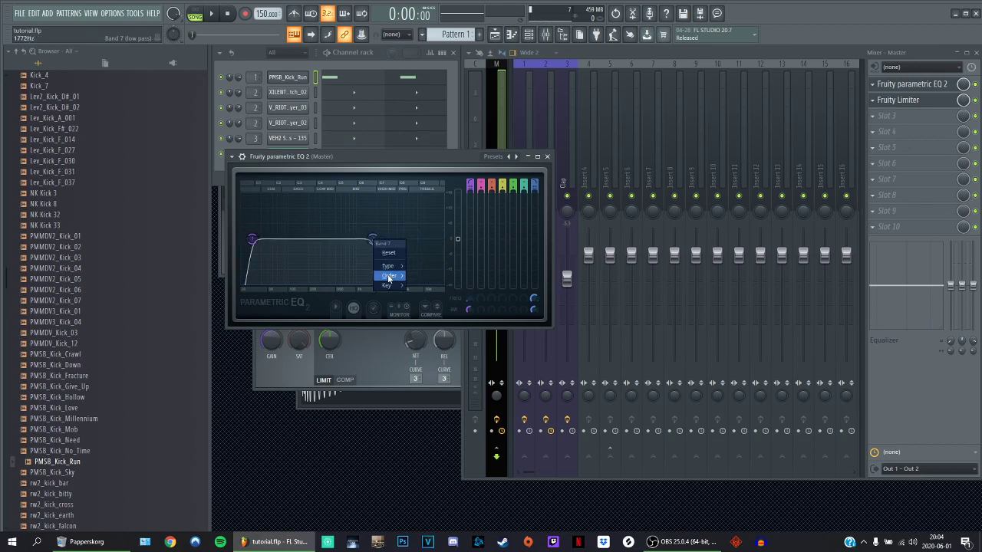
pyautogui.moveTo(389, 266)
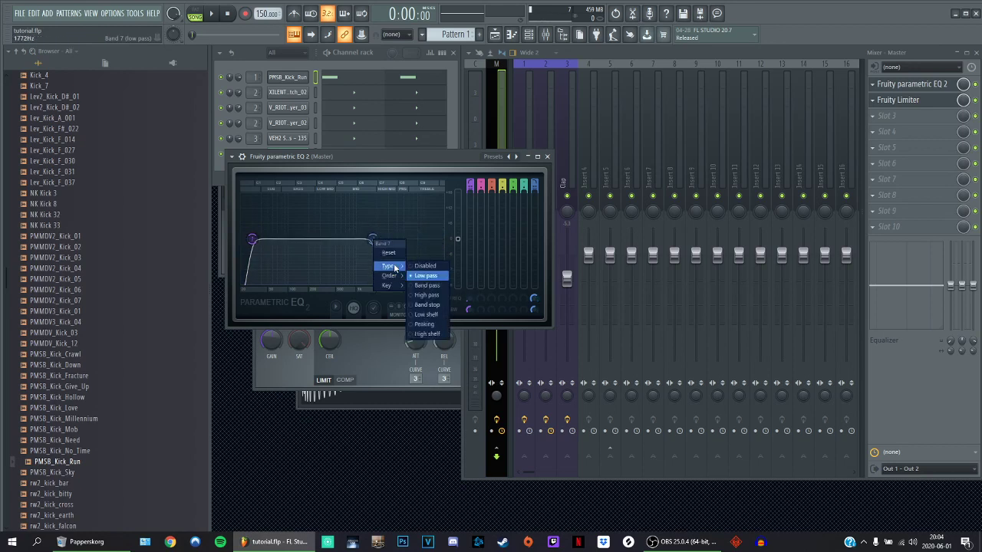
pyautogui.click(435, 276)
pyautogui.rightClick(373, 244)
pyautogui.moveTo(389, 271)
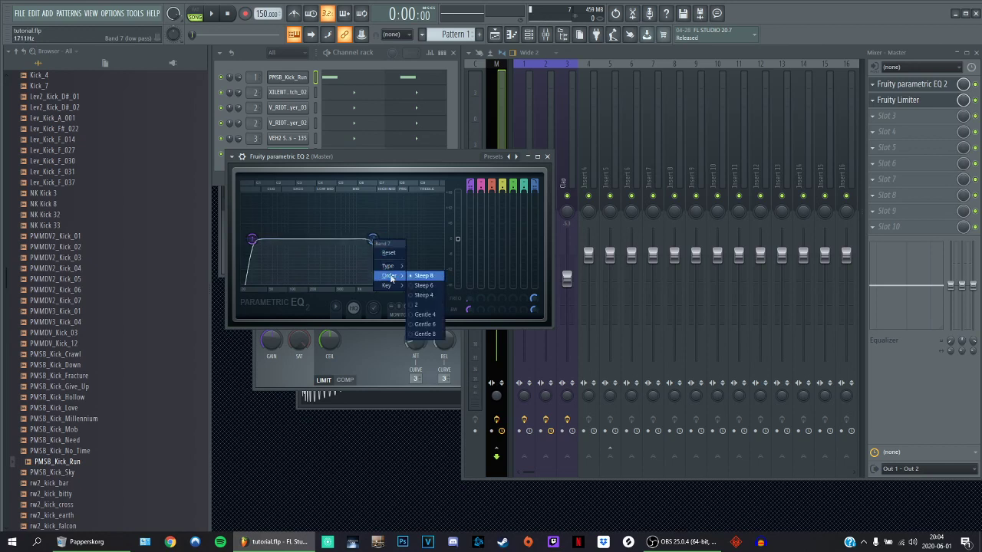
pyautogui.click(420, 284)
pyautogui.moveTo(374, 240); pyautogui.dragTo(441, 239)
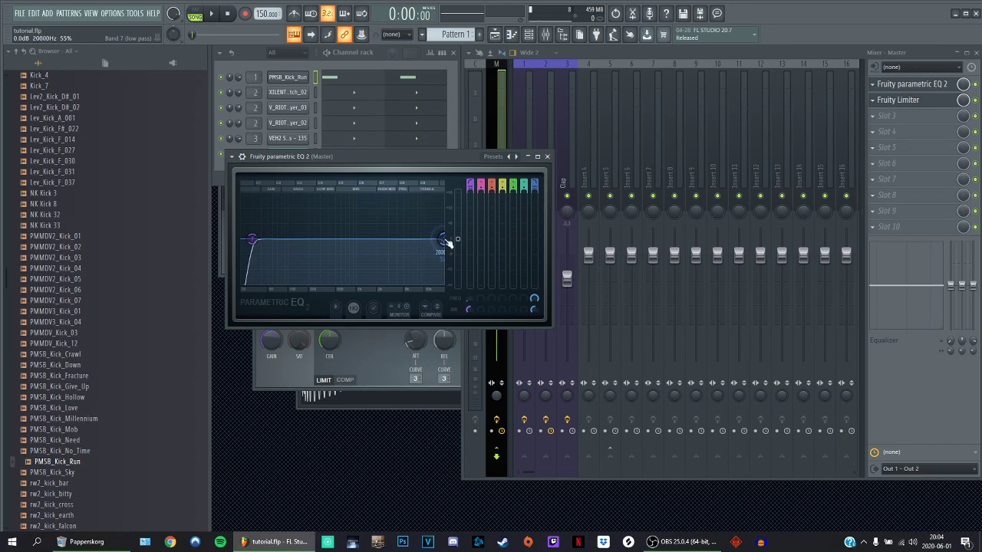
# - Enter 0.98 as band 7's frequency value and fine-tune the band to the upper end of the spectrum
pyautogui.moveTo(535, 299)
pyautogui.mouseDown()
pyautogui.moveTo(535, 315)
pyautogui.moveTo(535, 302)
pyautogui.mouseUp()
pyautogui.rightClick(535, 301)
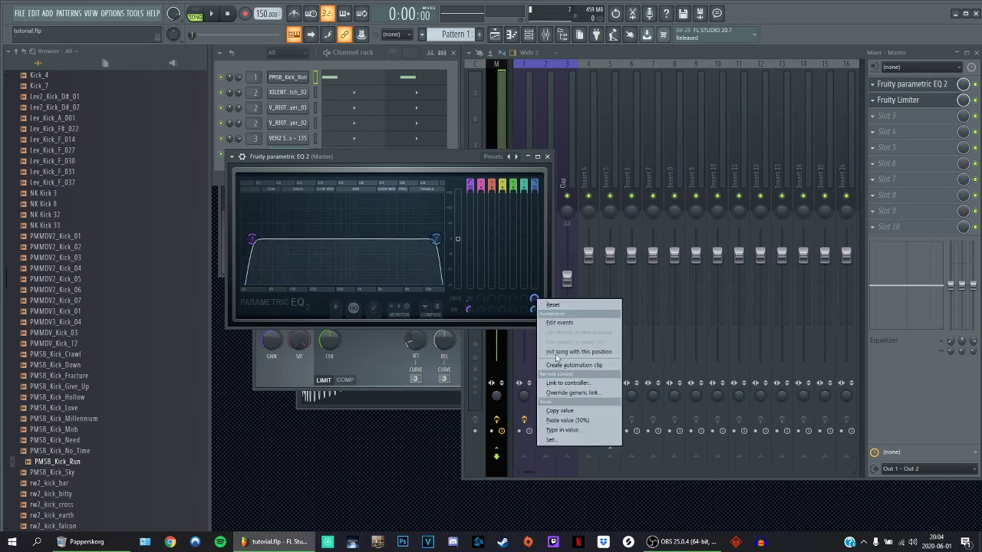
pyautogui.click(543, 430)
pyautogui.write('0.9')
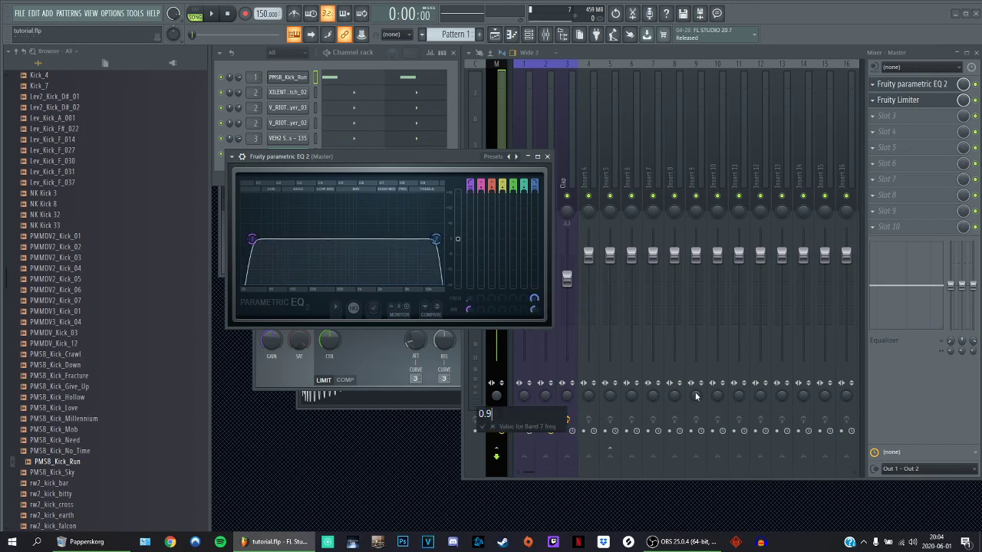
pyautogui.write('8')
pyautogui.press('Return')
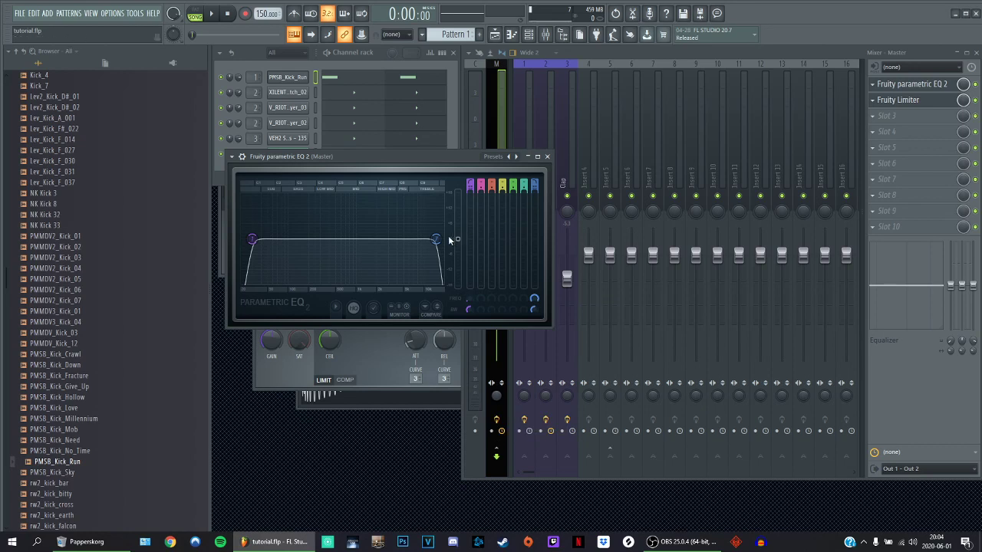
pyautogui.moveTo(443, 238)
pyautogui.mouseDown()
pyautogui.moveTo(331, 238)
pyautogui.moveTo(443, 239)
pyautogui.mouseUp()
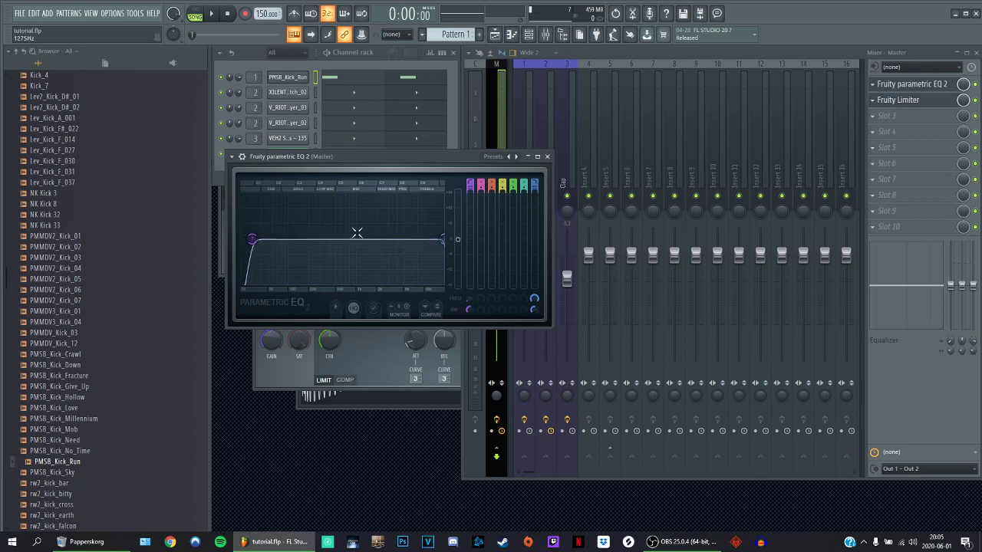
pyautogui.click(504, 104)
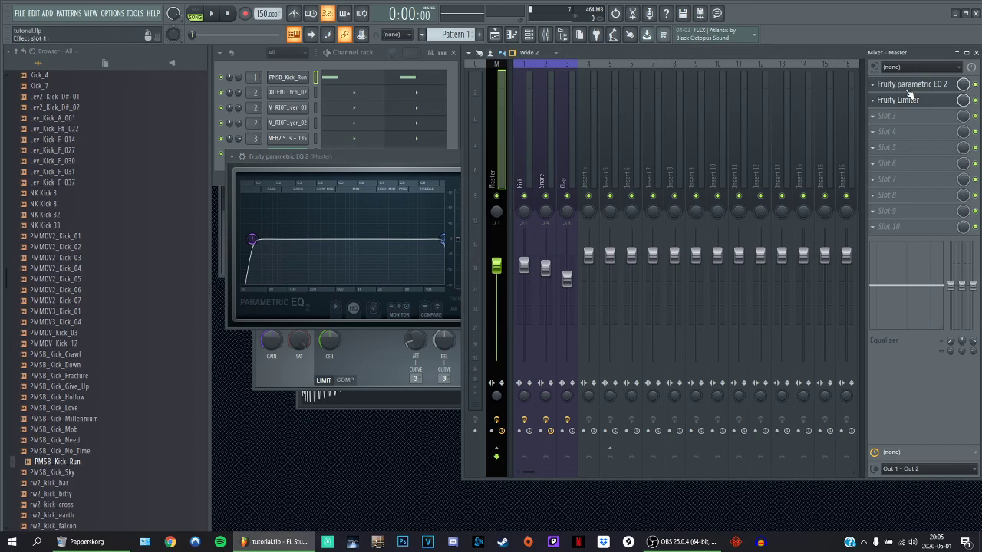
pyautogui.click(882, 122)
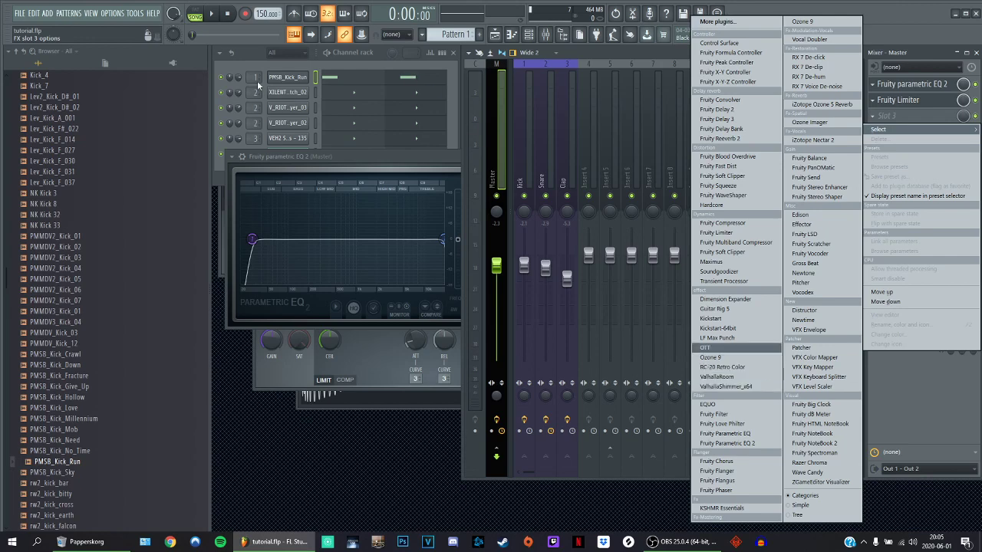
pyautogui.click(279, 70)
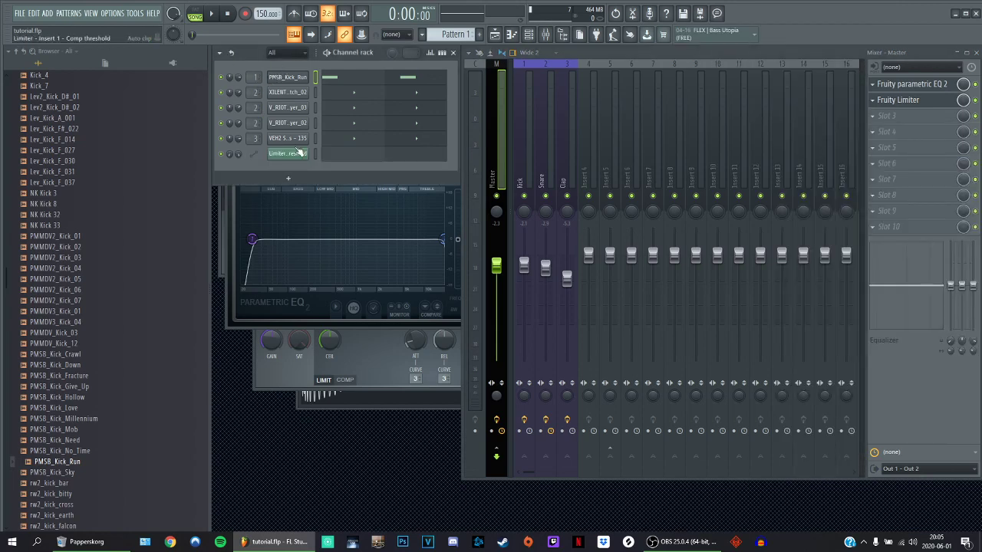
# - Raise the Master track's fader to about -0.9 dB and play the beat at the new level
pyautogui.moveTo(496, 267); pyautogui.dragTo(497, 256)
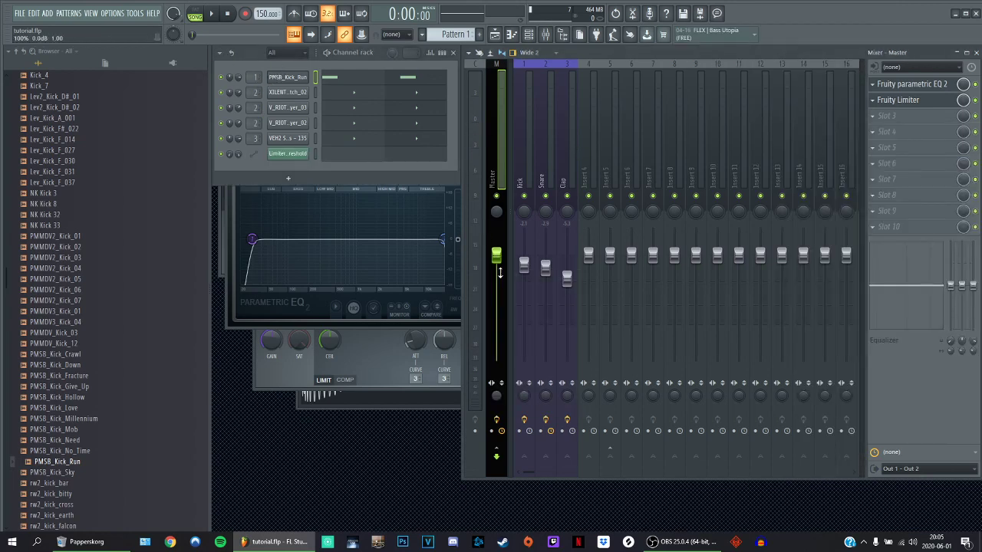
pyautogui.press('space')
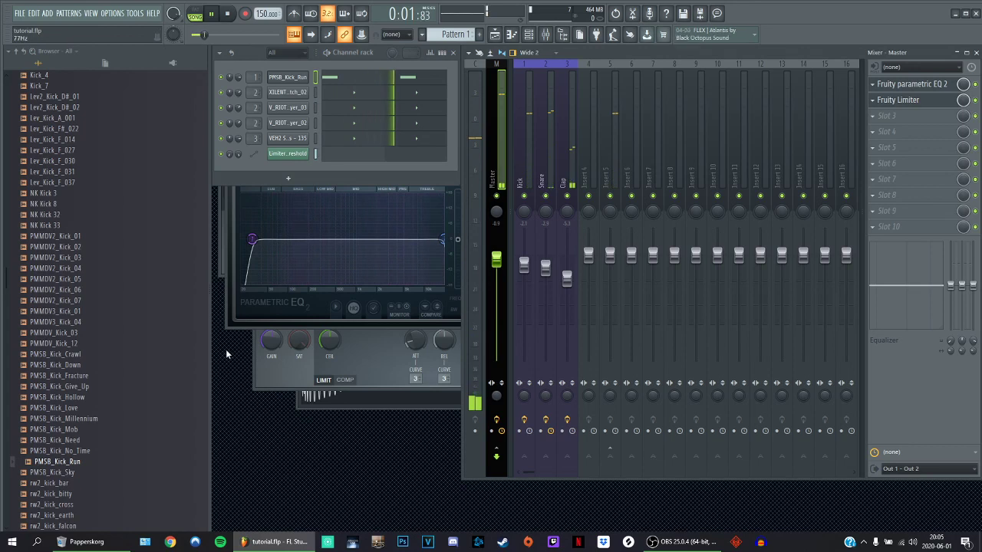
pyautogui.press('space')
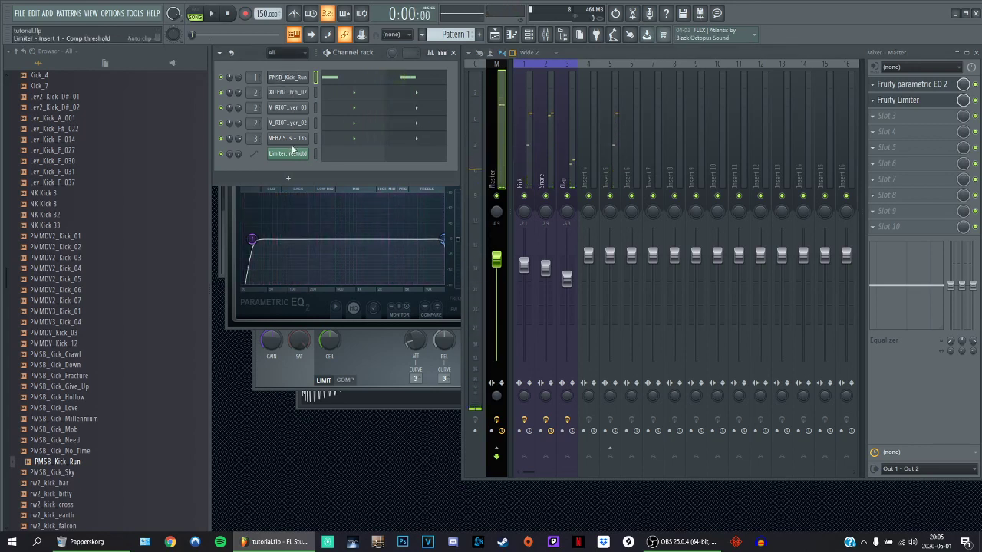
# - Clone the VEH2 Snares - 135 channel and replace the clone with the Serum_x64 synth
pyautogui.rightClick(290, 139)
pyautogui.click(326, 236)
pyautogui.rightClick(295, 155)
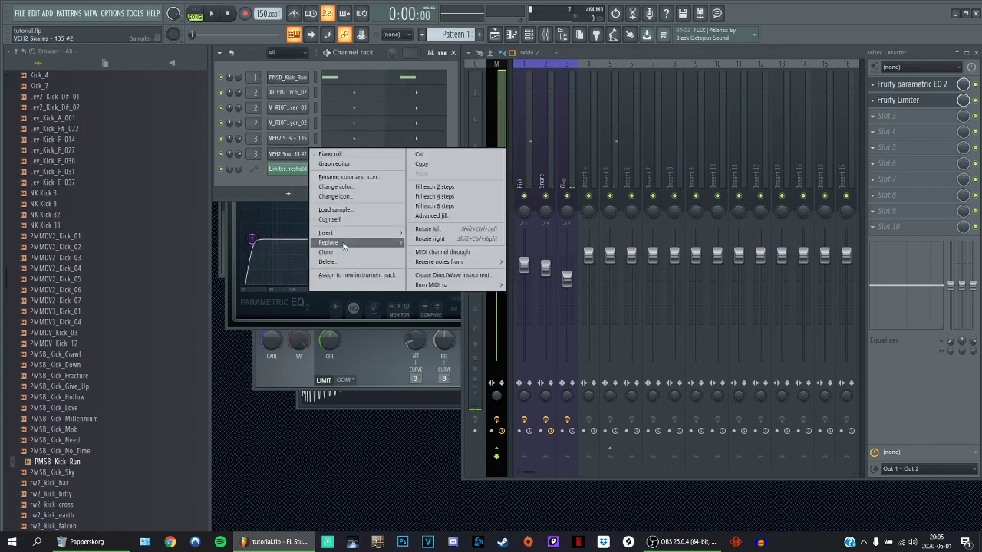
pyautogui.moveTo(383, 228)
pyautogui.moveTo(361, 243)
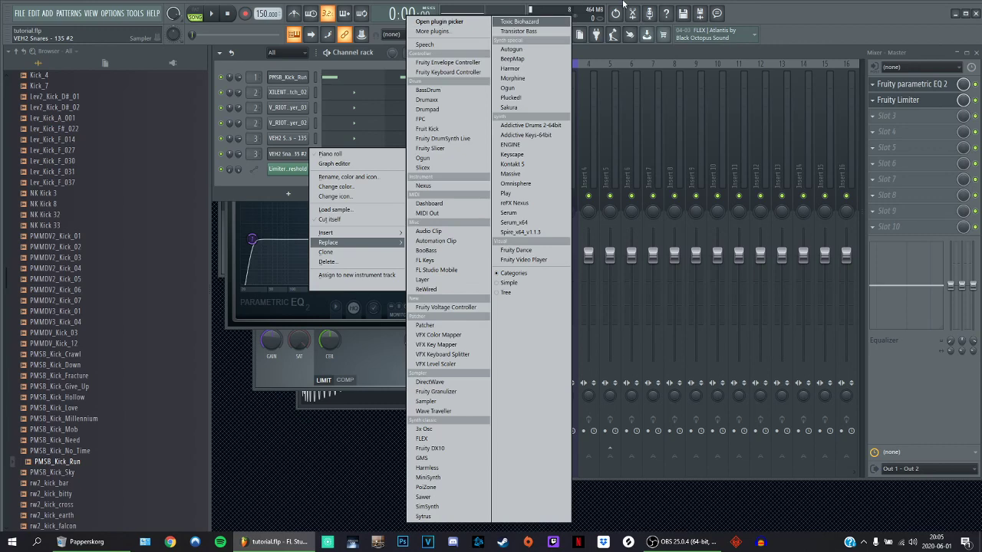
pyautogui.click(542, 224)
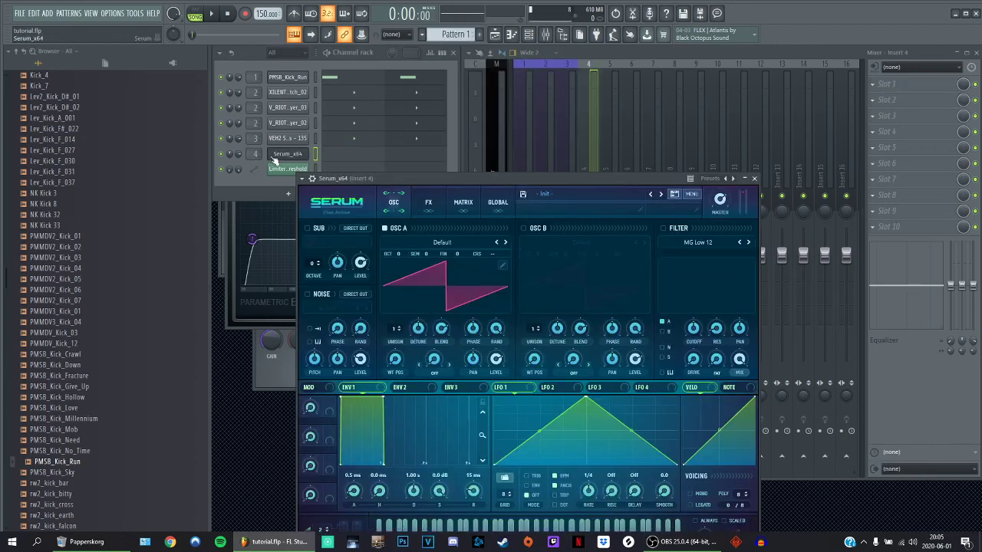
# - Load the Hyper Arp preset into the new Serum channel
pyautogui.click(302, 178)
pyautogui.moveTo(315, 209)
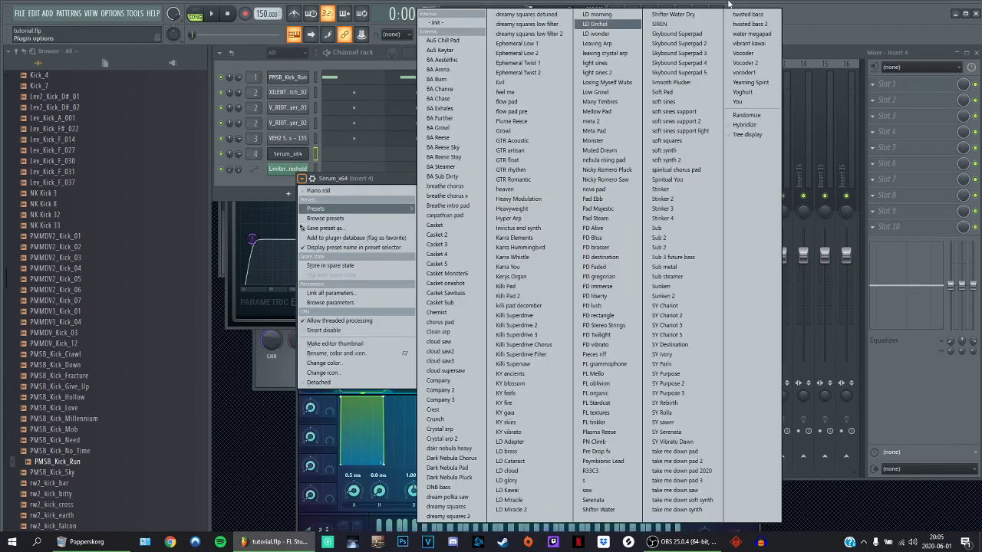
pyautogui.click(523, 219)
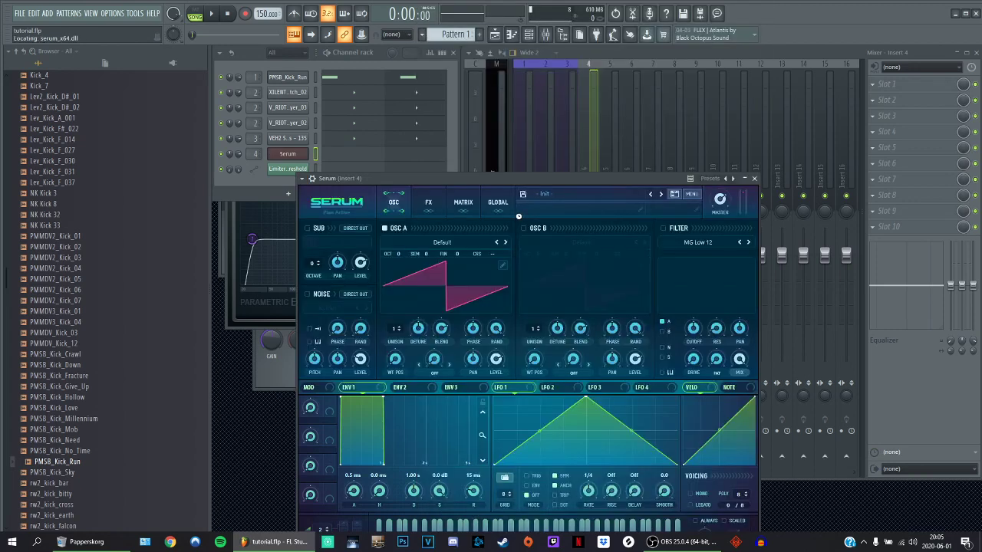
# - Audition the Hyper Arp sound together with the beat and adjust its Open macro
pyautogui.press('space')
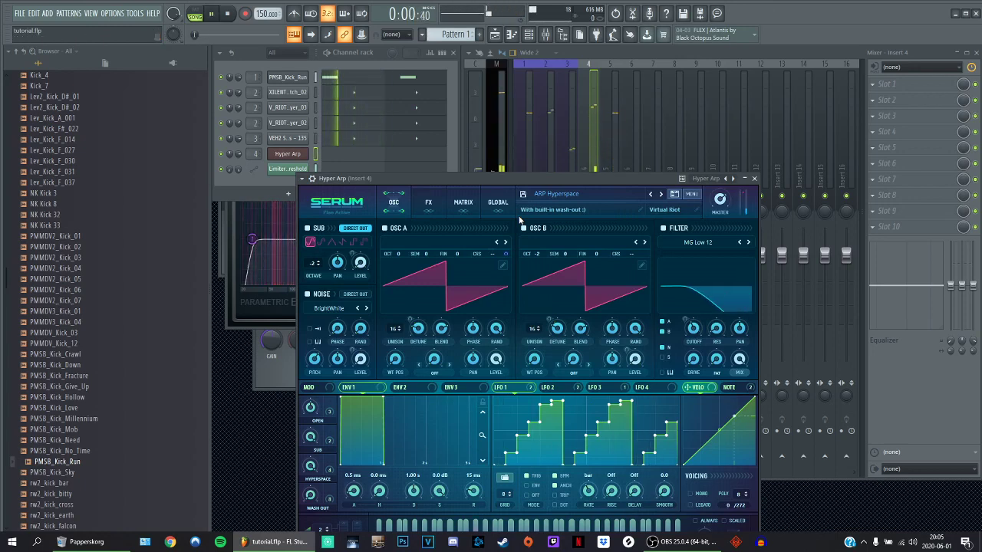
pyautogui.press('space')
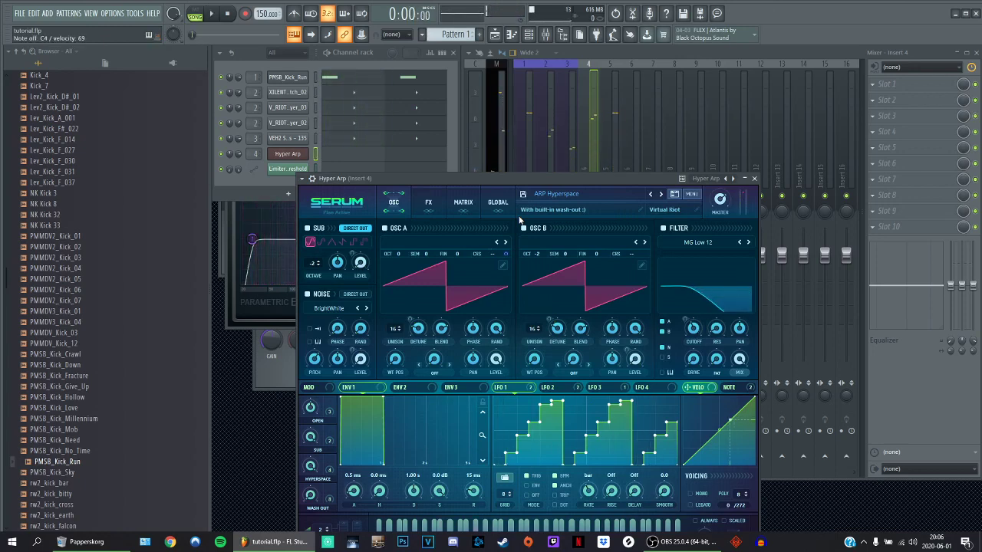
pyautogui.press('space')
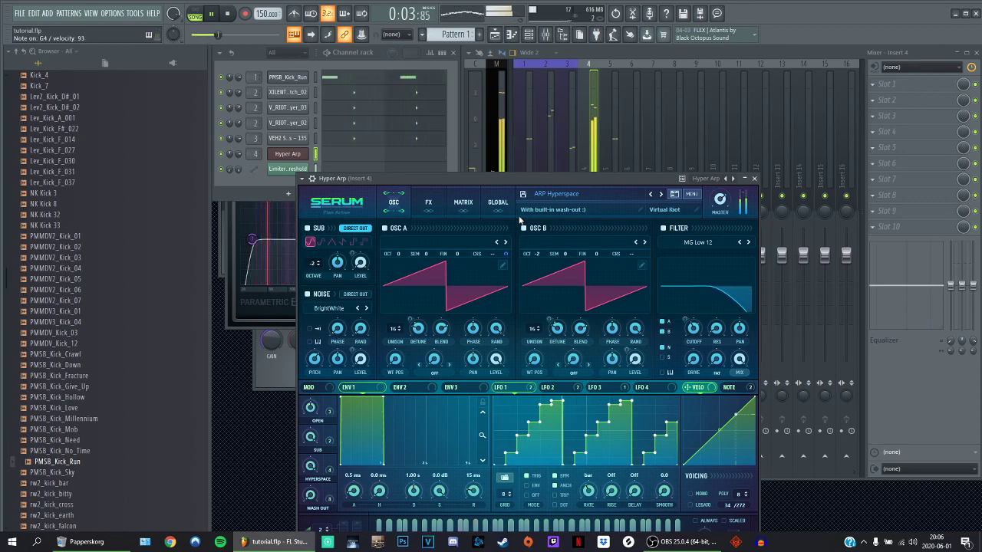
pyautogui.press('space')
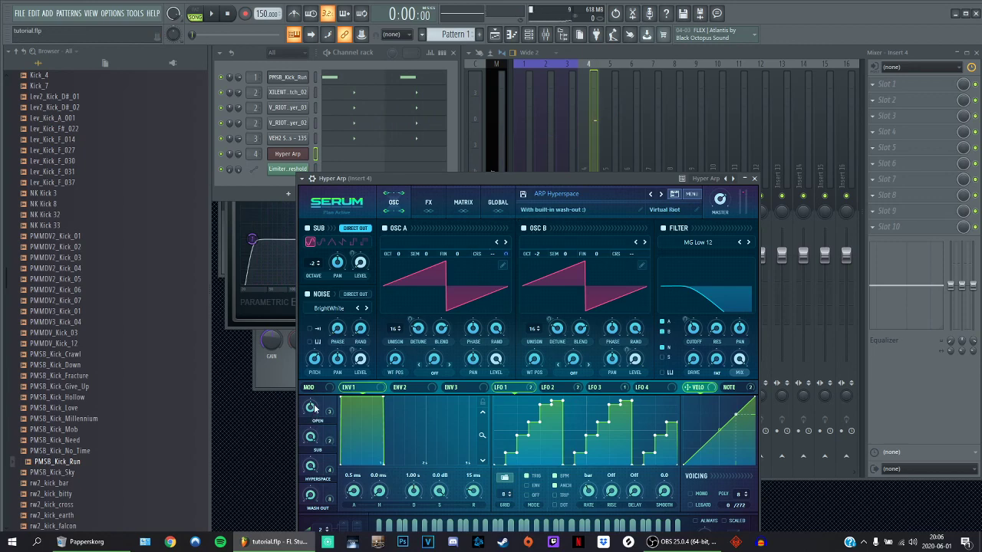
pyautogui.moveTo(313, 408)
pyautogui.mouseDown()
pyautogui.moveTo(313, 447)
pyautogui.moveTo(317, 422)
pyautogui.mouseUp()
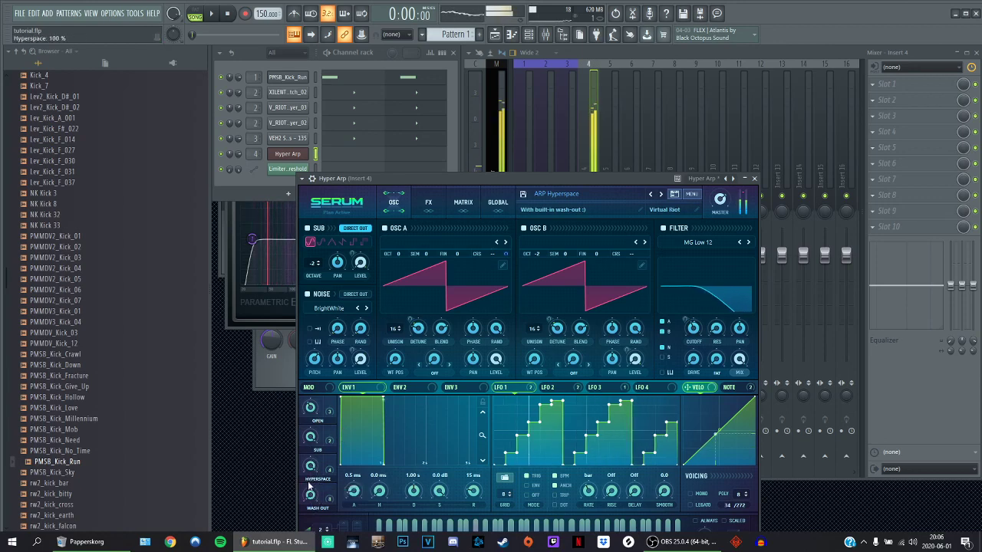
# - Adjust the Hyper Arp's Hyperspace macro, set its Sub macro to about 84%, and close the Serum window
pyautogui.moveTo(322, 451); pyautogui.dragTo(319, 476)
pyautogui.moveTo(311, 439); pyautogui.dragTo(314, 466)
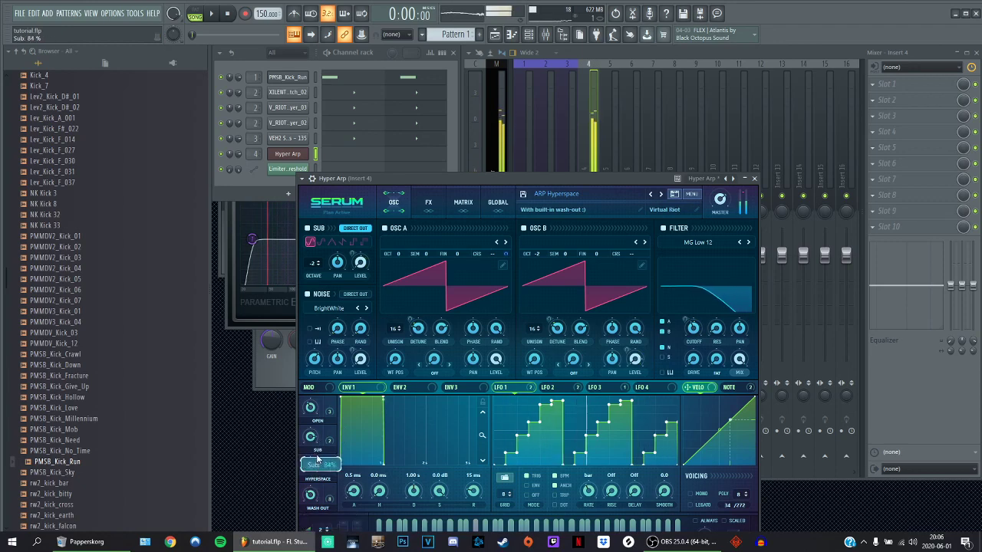
pyautogui.click(744, 180)
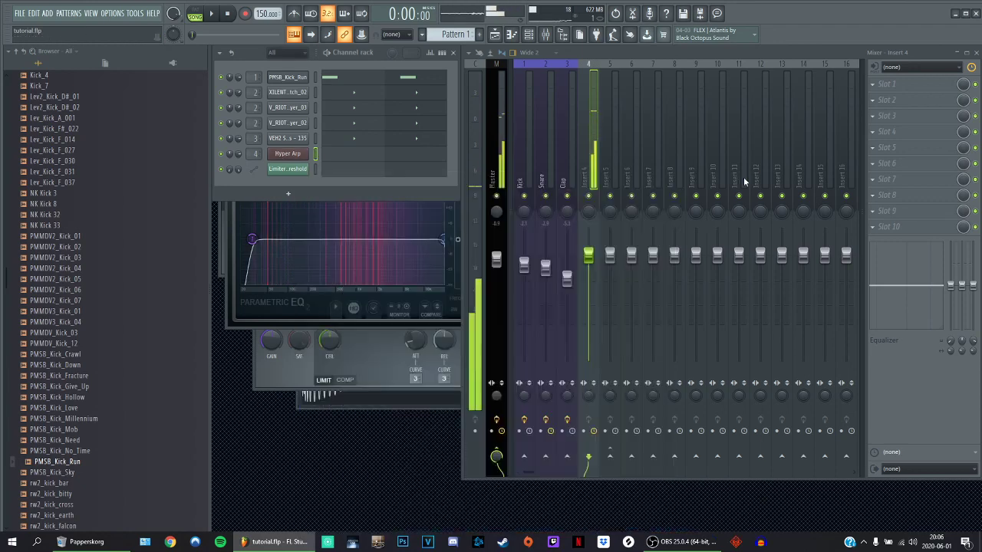
# - Add an E4 note lasting two bars from the pattern start in the Hyper Arp piano roll
pyautogui.click(337, 159)
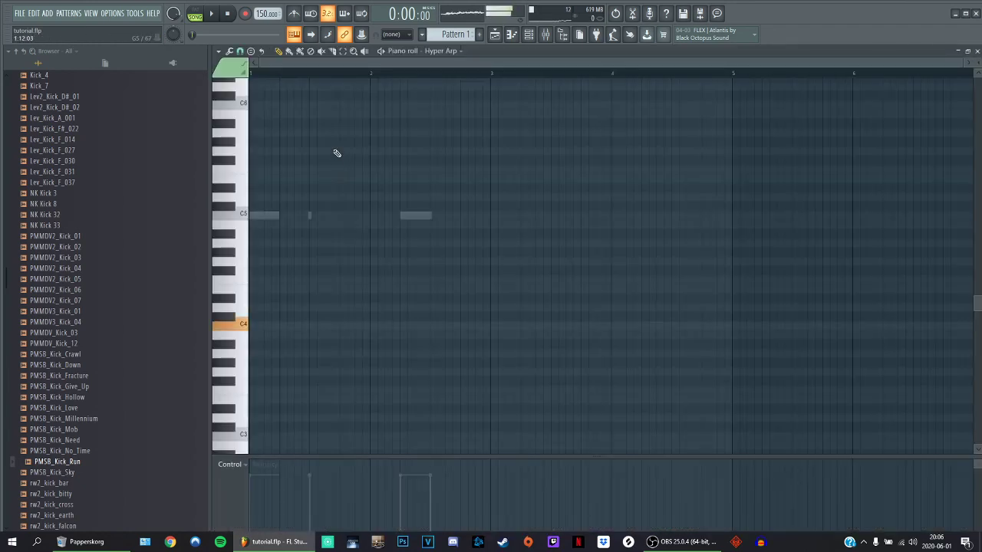
pyautogui.click(256, 289)
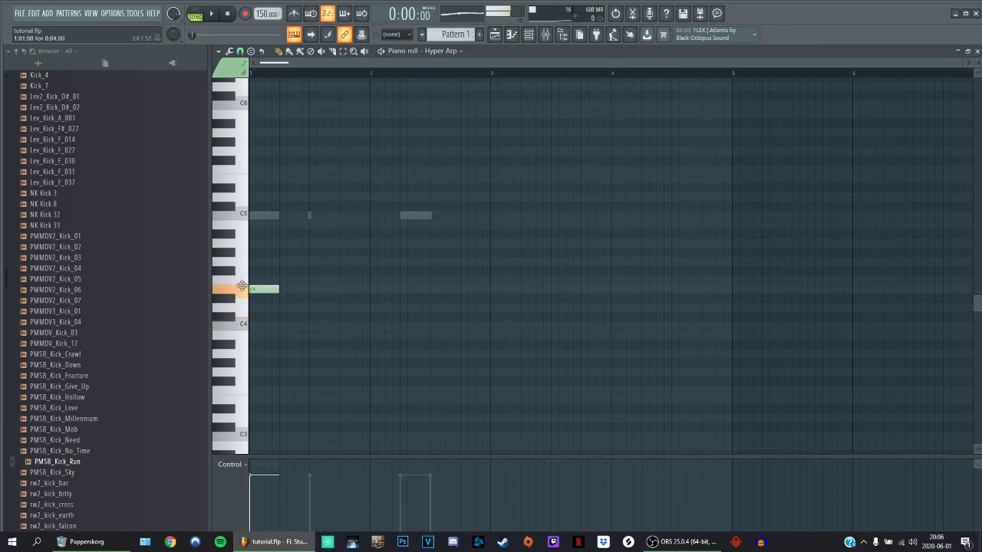
pyautogui.moveTo(335, 302); pyautogui.dragTo(467, 322)
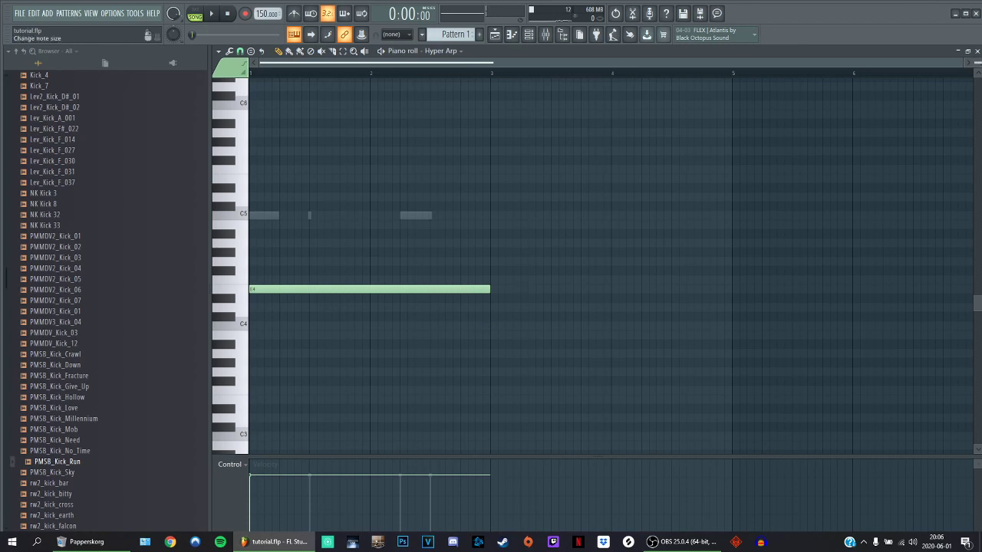
pyautogui.click(977, 50)
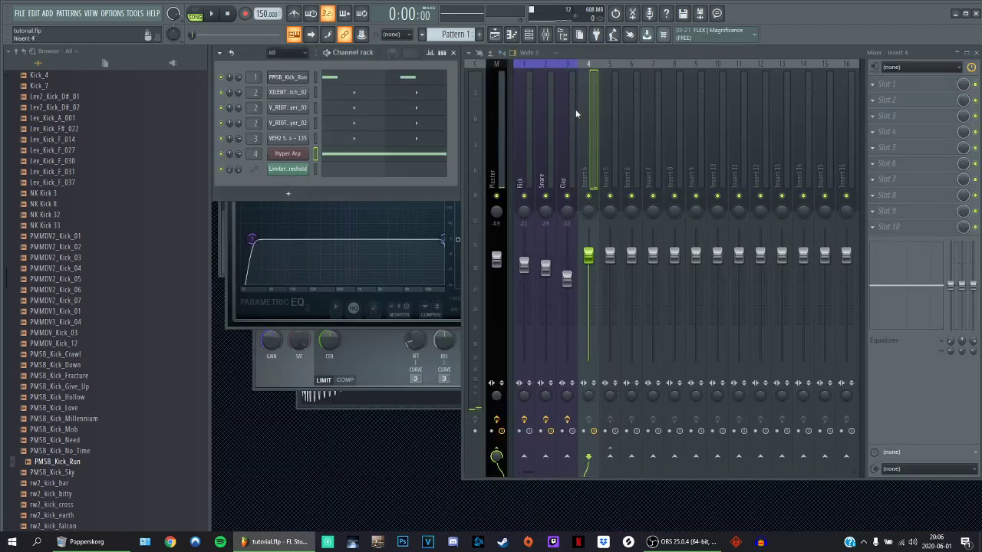
# - Look through the effect chains on the Kick, Snare and Clap mixer tracks and return to the Hyper Arp's track
pyautogui.click(544, 167)
pyautogui.click(525, 168)
pyautogui.click(547, 165)
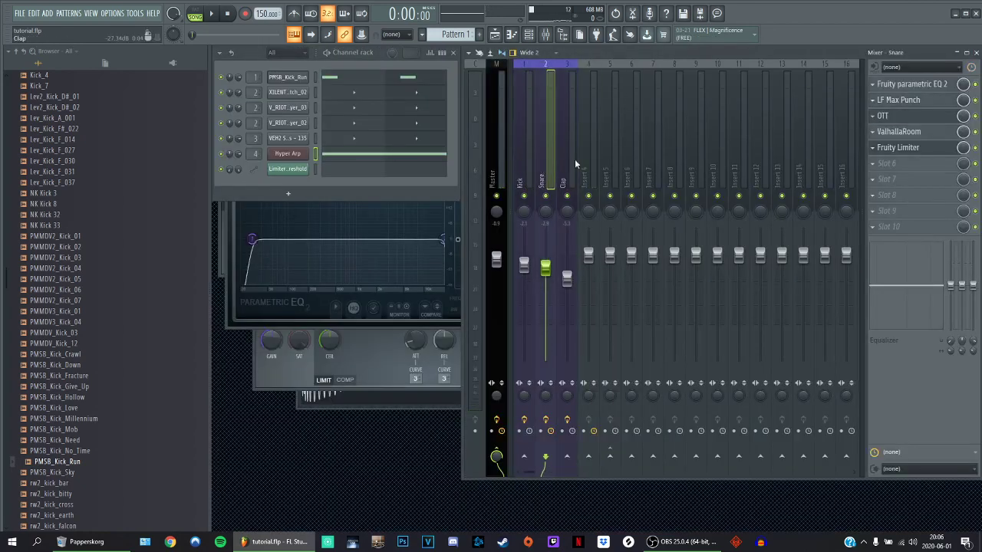
pyautogui.click(573, 163)
pyautogui.click(296, 158)
pyautogui.click(295, 157)
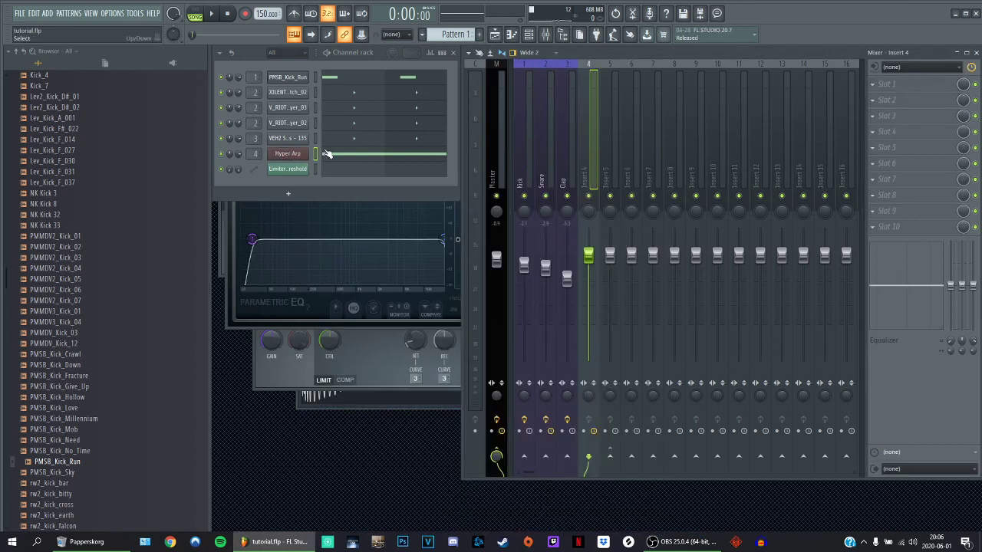
# - Play the arp with the beat, stop it, and switch playback from song mode to pattern mode
pyautogui.press('space')
pyautogui.click(877, 86)
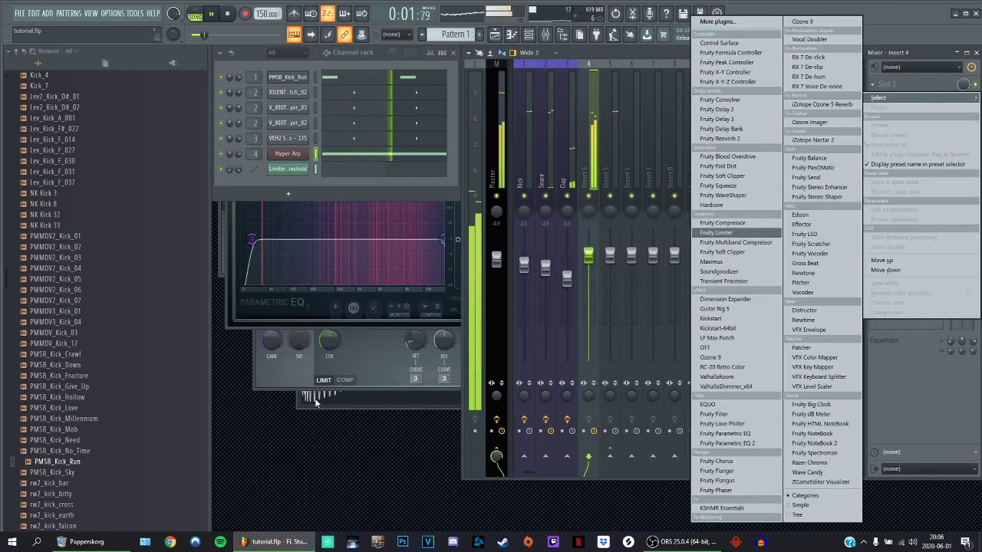
pyautogui.click(286, 435)
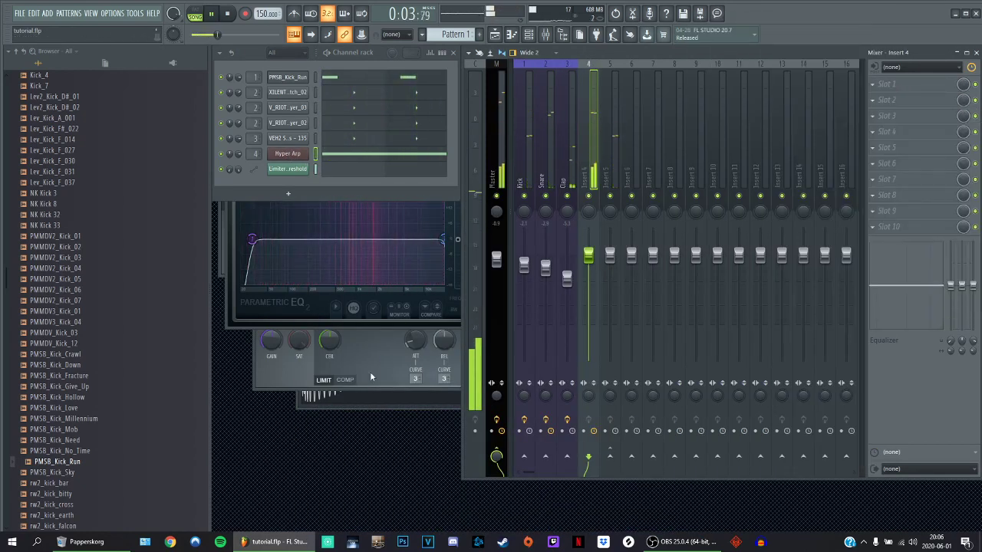
pyautogui.press('space')
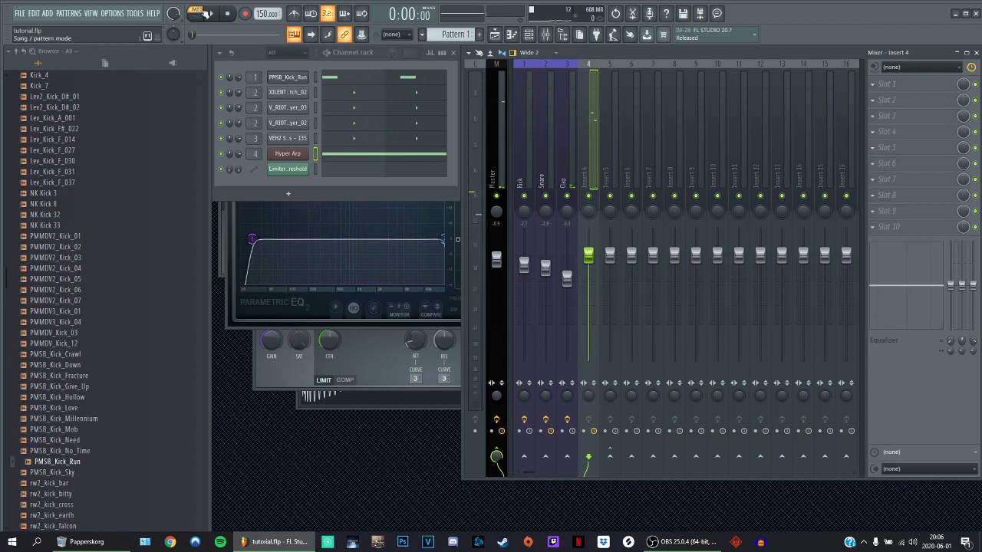
# - Load Kickstart-64bit into the first effect slot of the Insert 4 mixer track
pyautogui.click(880, 87)
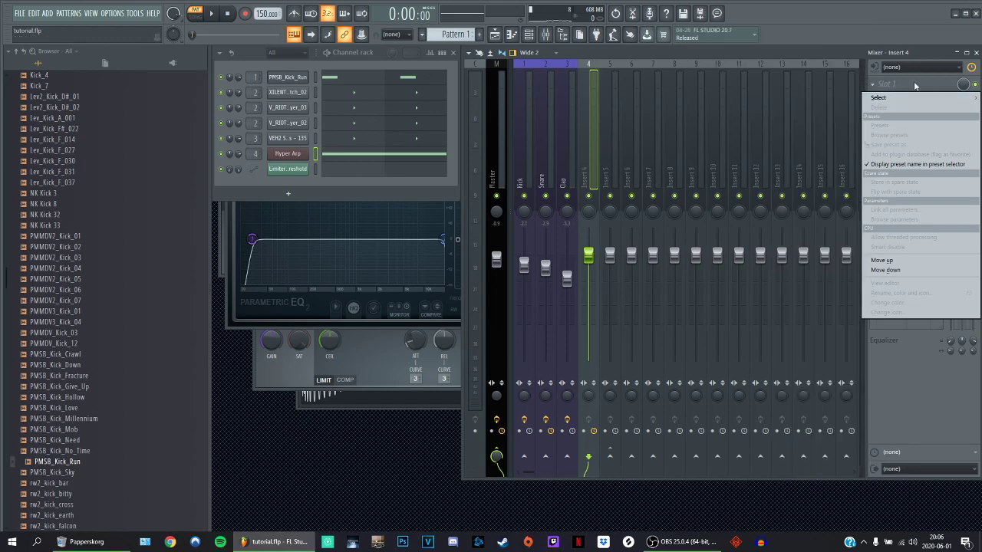
pyautogui.moveTo(877, 96)
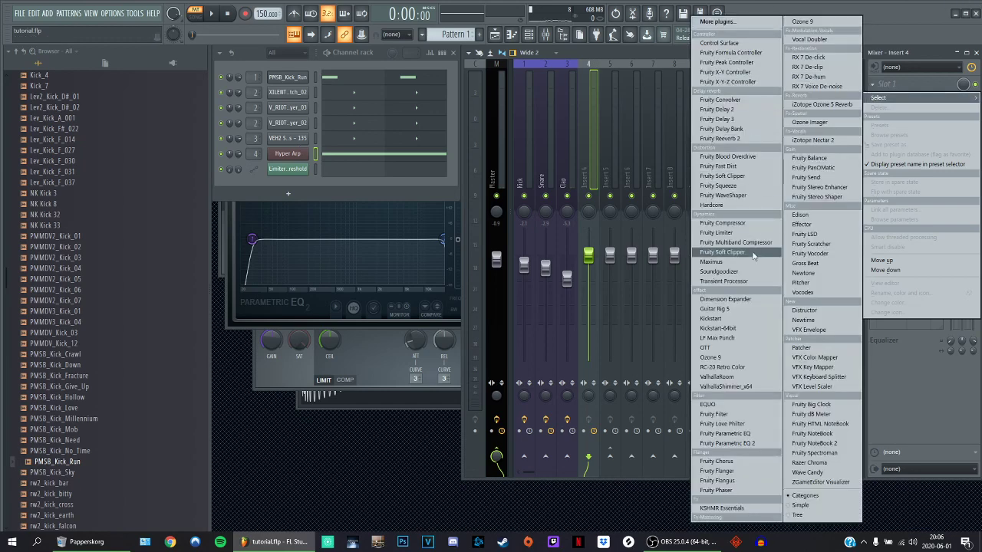
pyautogui.click(736, 329)
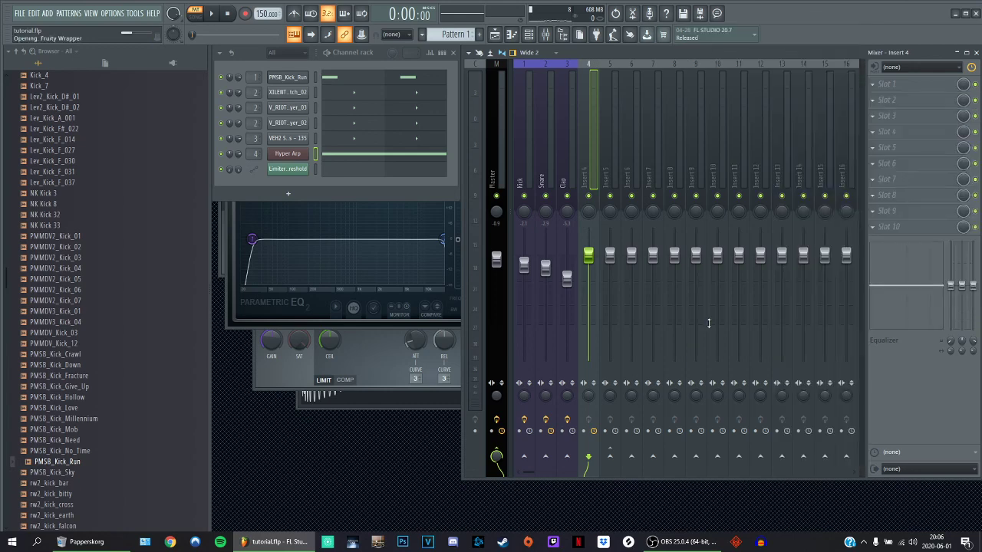
# - Set Kickstart's sidechain rate to 1/2 note while playing the pattern
pyautogui.press('space')
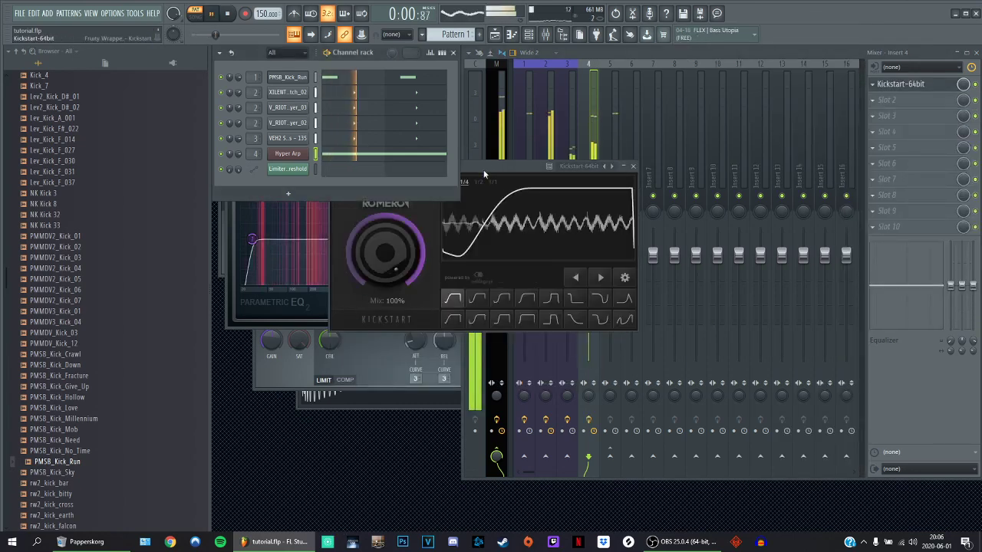
pyautogui.click(477, 184)
pyautogui.press('space')
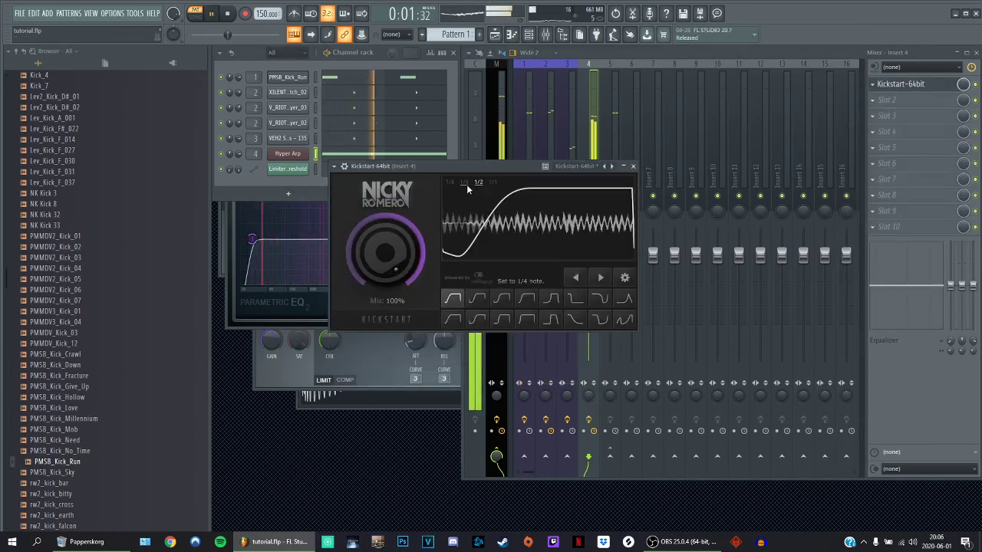
pyautogui.press('space')
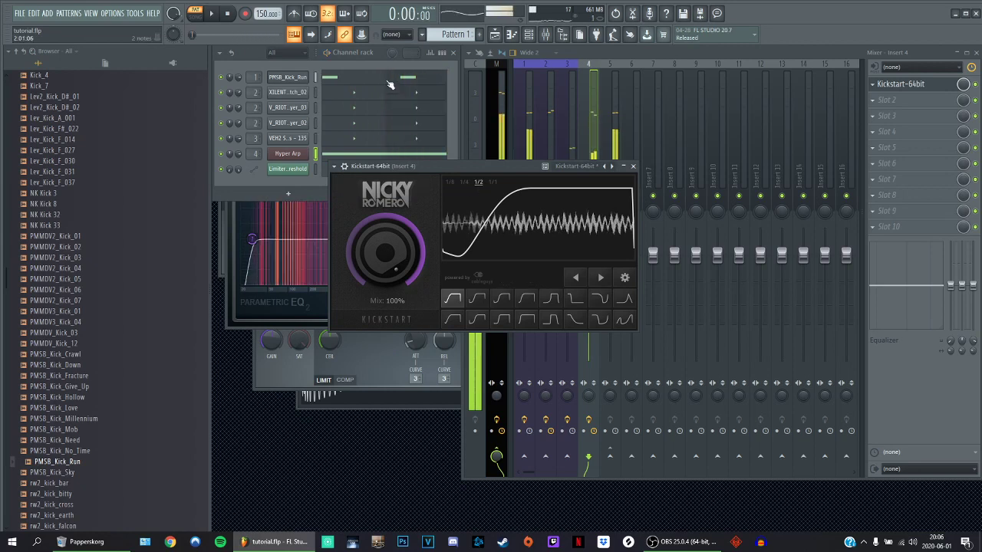
# - Move the second PMSB_Kick_Run note to the start of bar 2 in the piano roll
pyautogui.press('F7')
pyautogui.moveTo(411, 212); pyautogui.dragTo(388, 215)
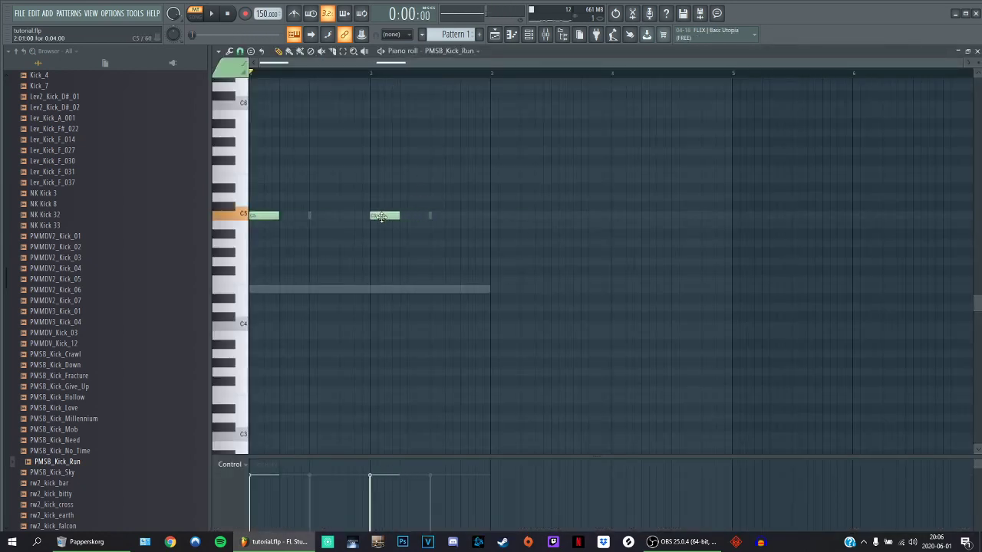
pyautogui.hotkey('ctrl', 'a')
pyautogui.scroll(2, 815, 275)
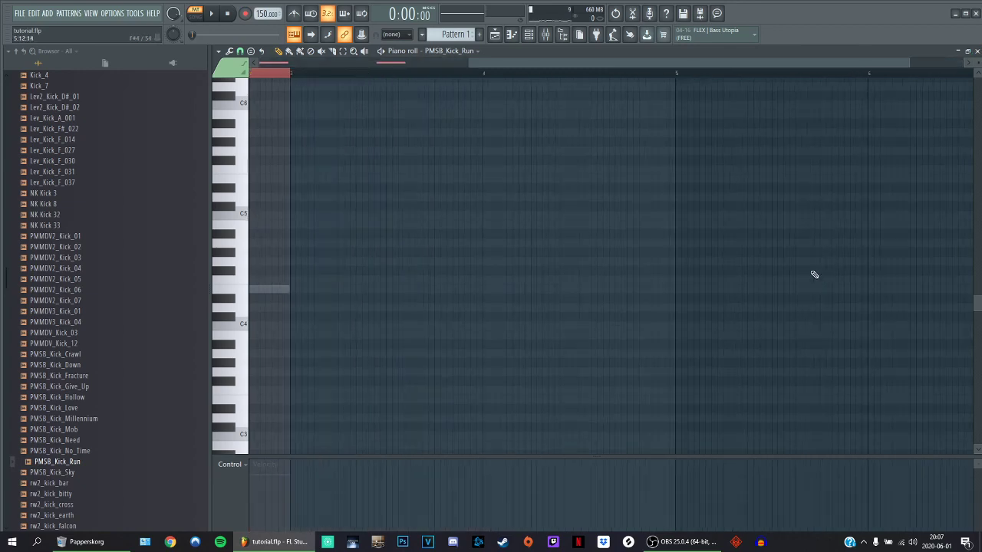
pyautogui.click(977, 50)
# - Compare Kickstart's 1/4 and 1/2 note rates during playback, ending on 1/2
pyautogui.press('space')
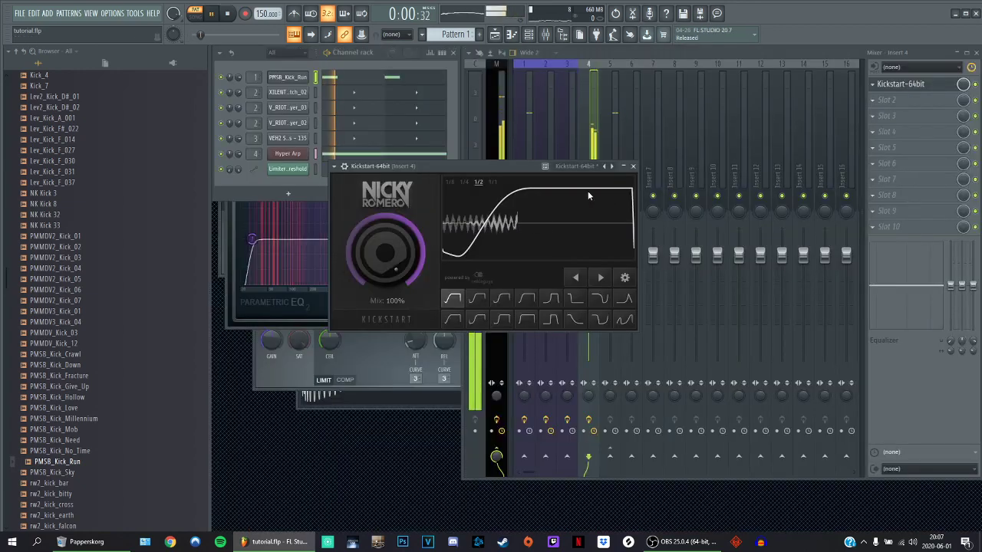
pyautogui.click(464, 182)
pyautogui.click(476, 183)
pyautogui.press('space')
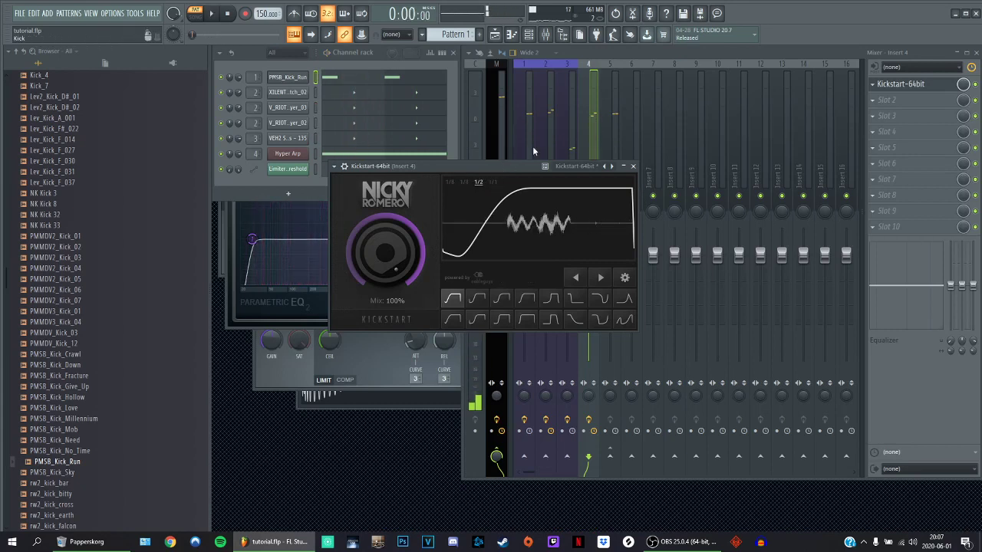
# - Adjust the Hyper Arp's Hyperspace macro to about 50%, Wash Out to about 37%, and the Open macro during playback
pyautogui.click(290, 154)
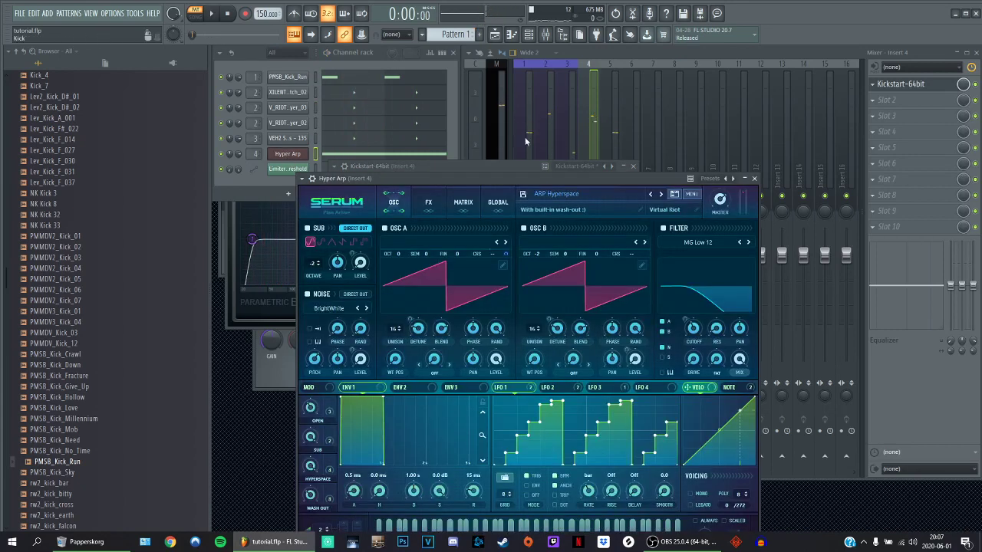
pyautogui.press('space')
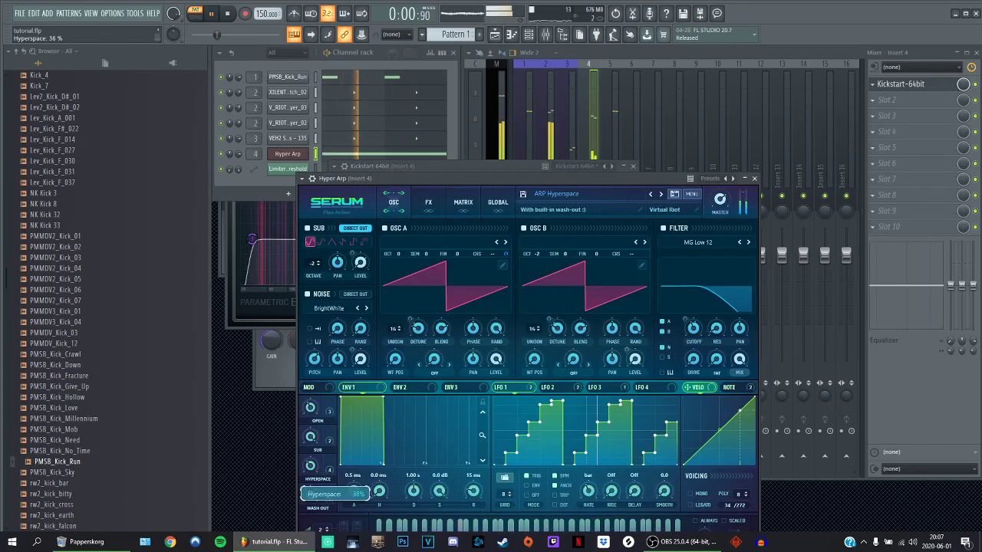
pyautogui.moveTo(309, 470); pyautogui.dragTo(308, 457)
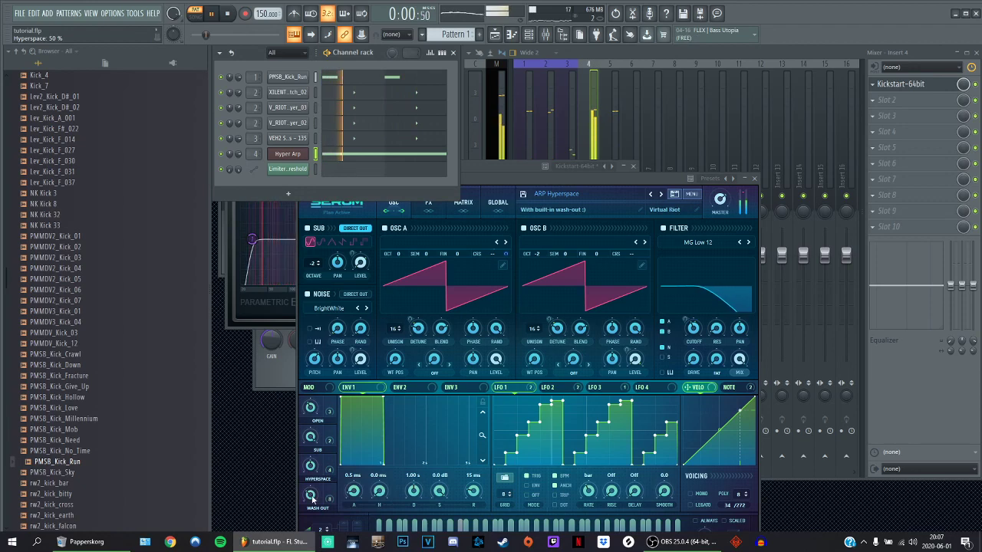
pyautogui.moveTo(320, 469); pyautogui.dragTo(307, 502)
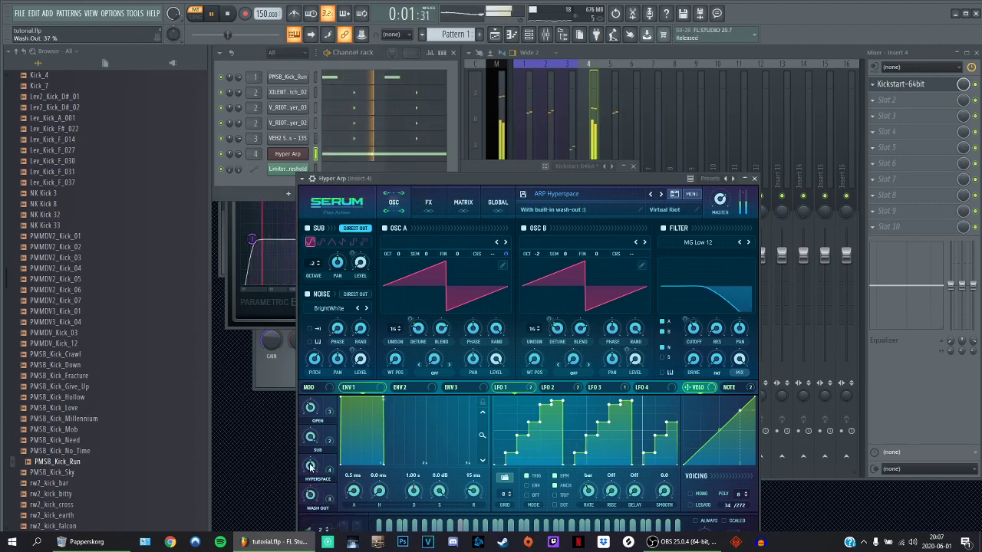
pyautogui.moveTo(324, 409)
pyautogui.mouseDown()
pyautogui.moveTo(313, 469)
pyautogui.moveTo(317, 400)
pyautogui.moveTo(317, 411)
pyautogui.mouseUp()
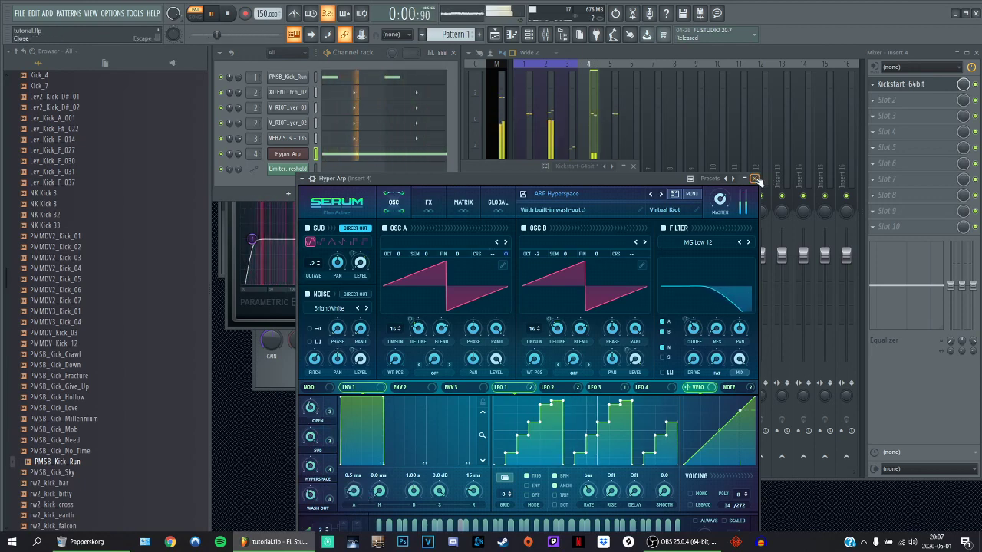
# - Reopen Kickstart on Insert 4 and audition the ducked arp together with the beat
pyautogui.click(898, 85)
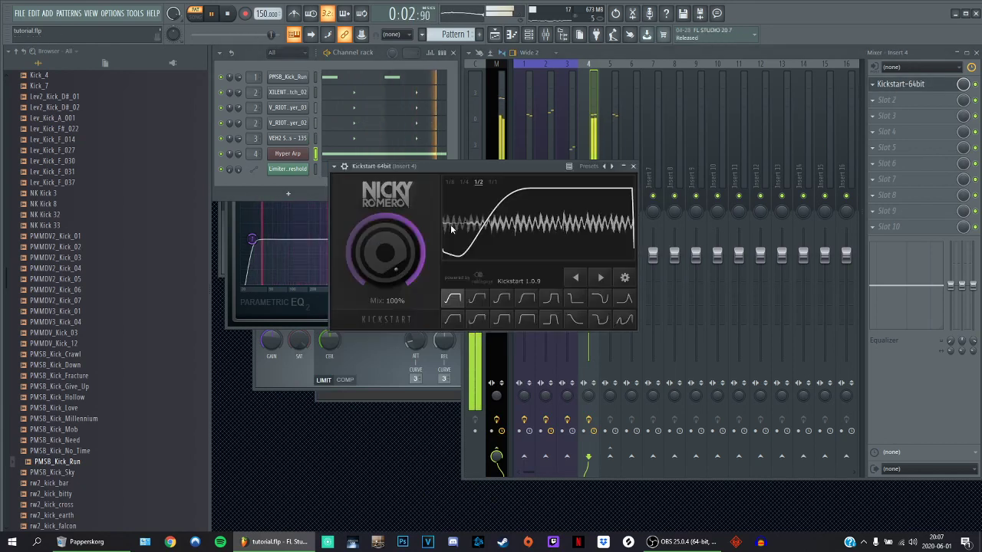
pyautogui.click(253, 405)
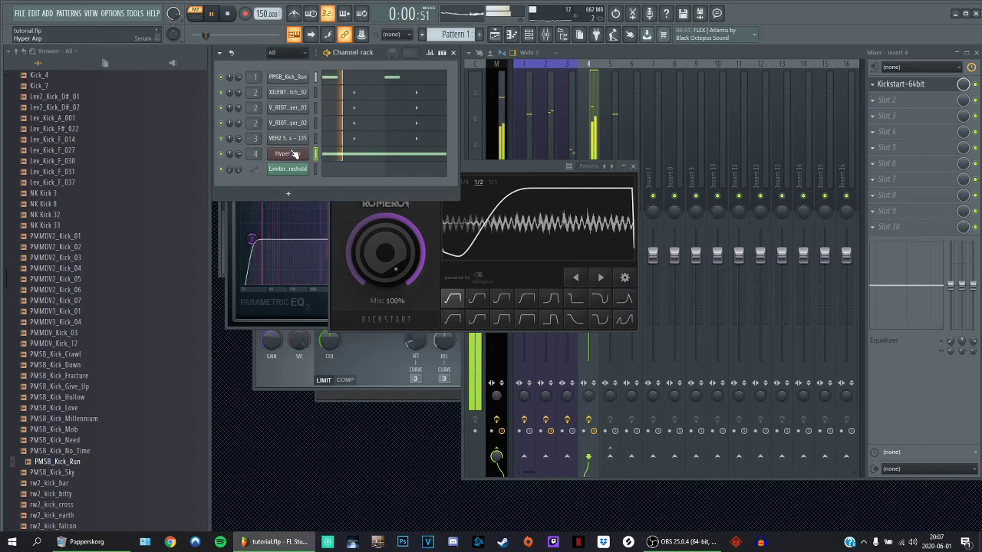
pyautogui.press('space')
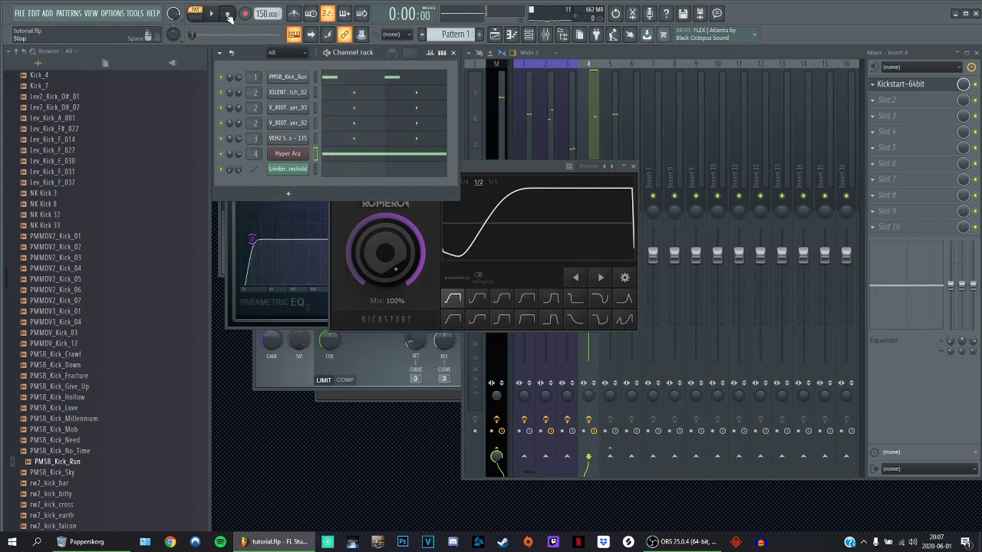
pyautogui.press('space')
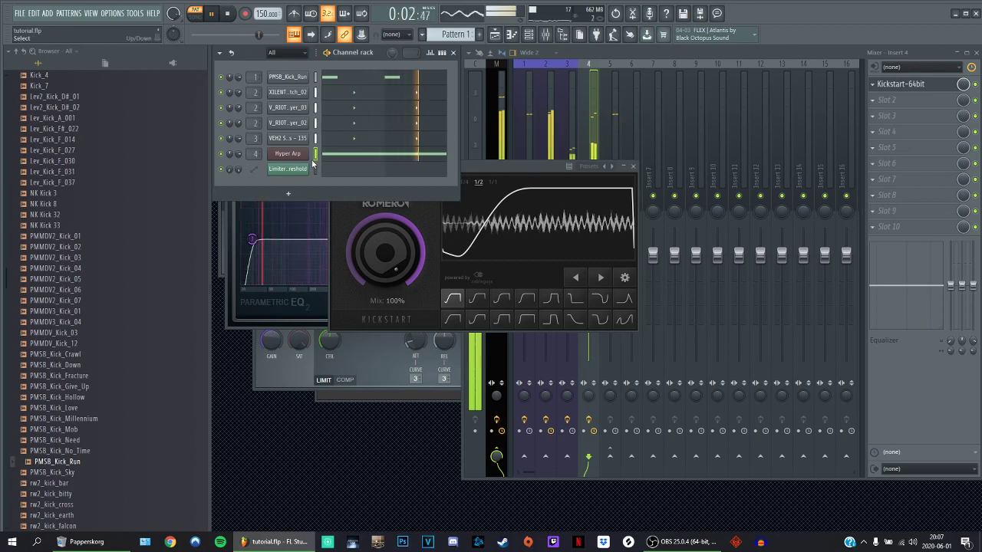
# - Add ValhallaShimmer_x64 to mixer Insert 4 and move it up to the first effect slot, before Kickstart
pyautogui.press('space')
pyautogui.click(888, 99)
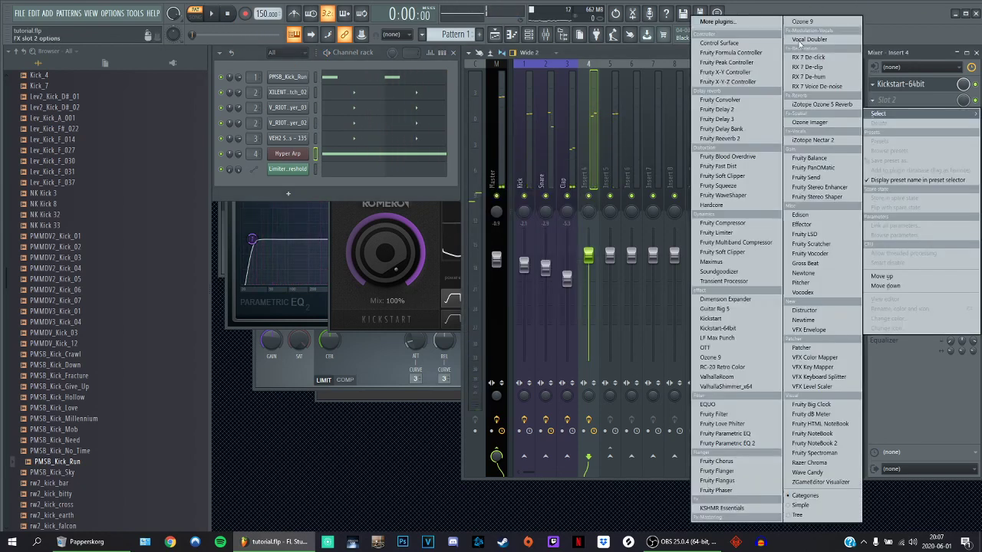
pyautogui.click(726, 386)
pyautogui.click(877, 102)
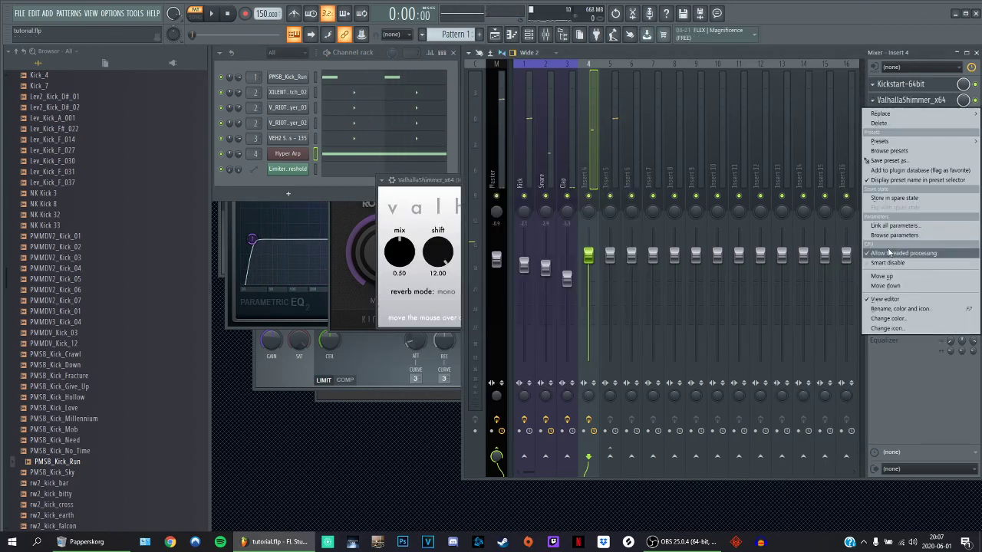
pyautogui.click(890, 274)
pyautogui.click(899, 89)
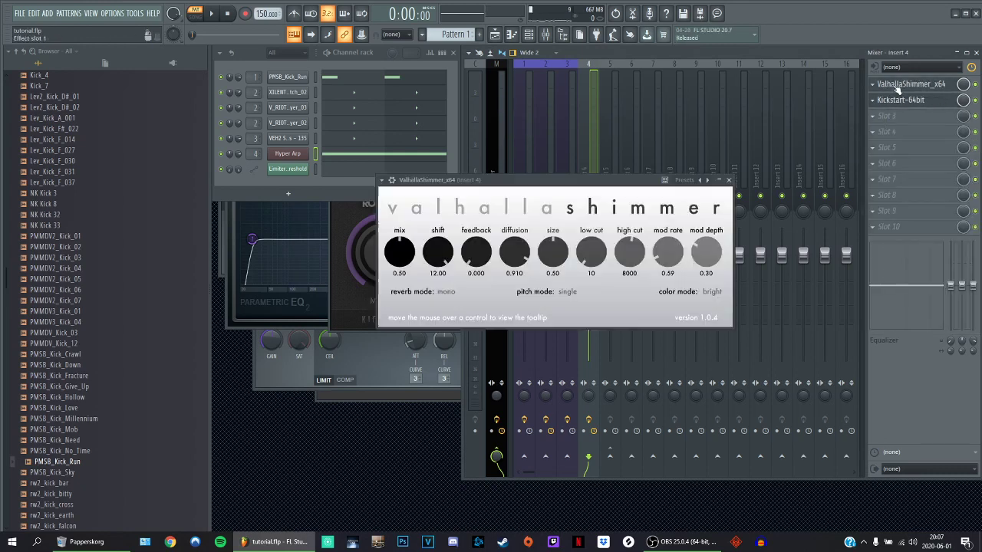
# - Load ValhallaShimmer's Animus preset and lower its mix to about 0.40 while the pattern plays
pyautogui.click(382, 181)
pyautogui.moveTo(422, 219)
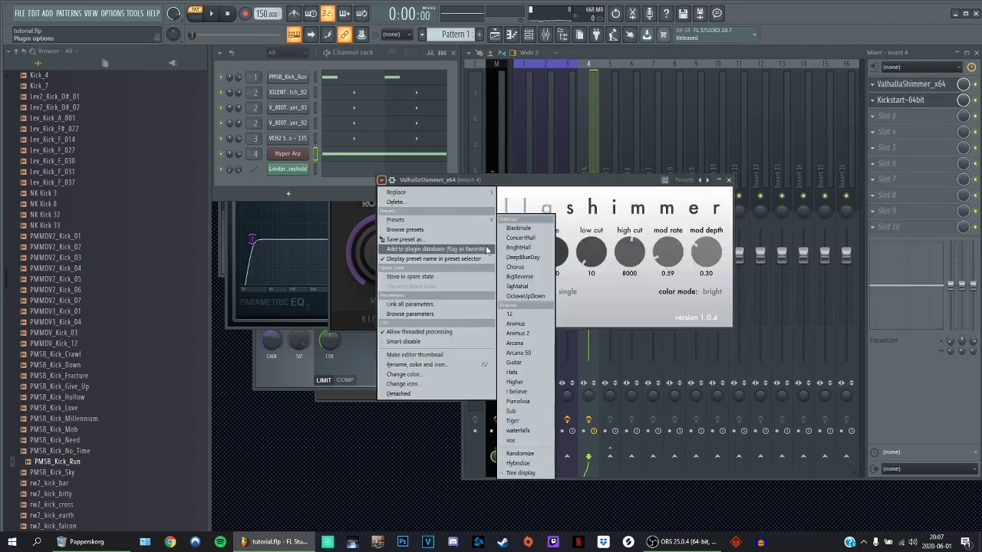
pyautogui.click(512, 326)
pyautogui.press('space')
pyautogui.moveTo(402, 255); pyautogui.dragTo(419, 232)
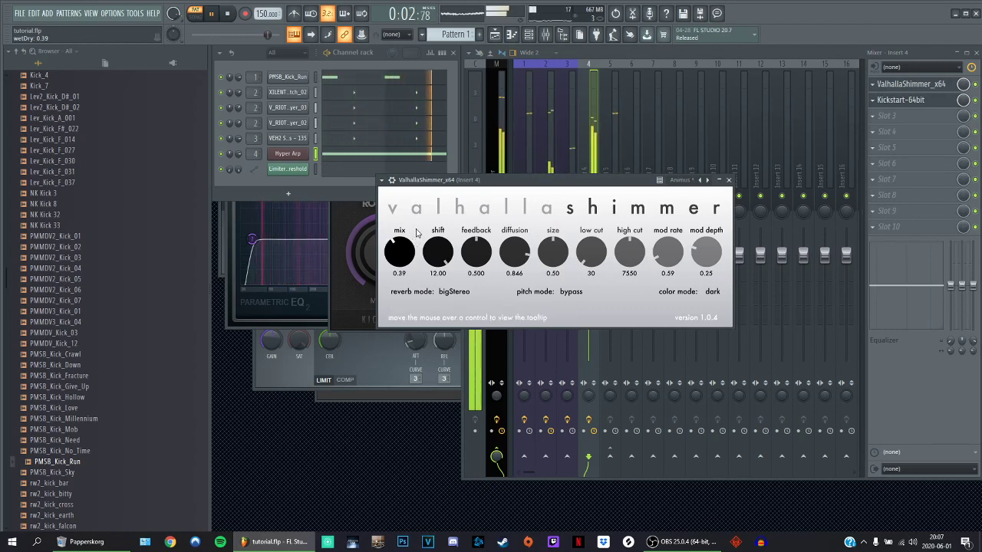
# - Add Ozone Imager to the third effect slot of Insert 4 and set its width to about 39.6
pyautogui.click(874, 117)
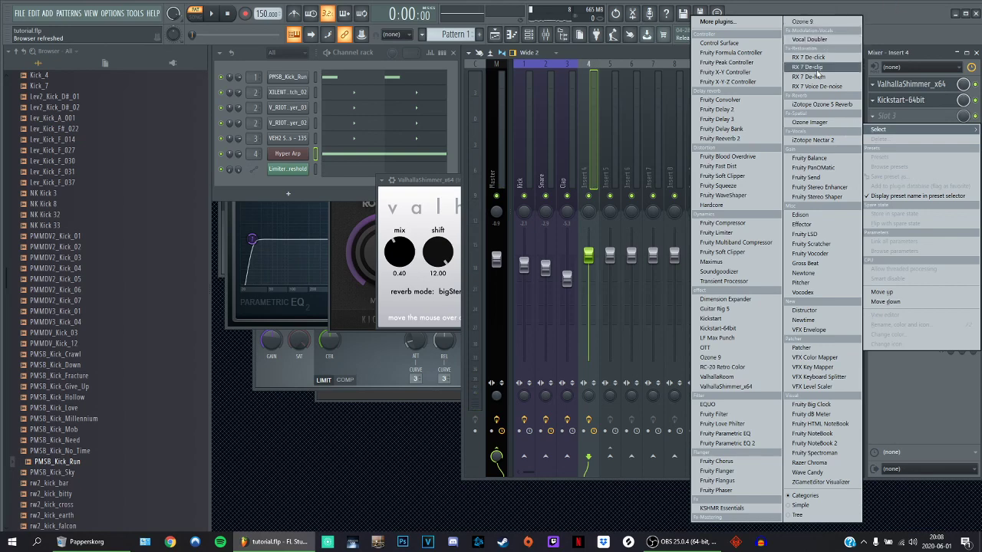
pyautogui.click(811, 123)
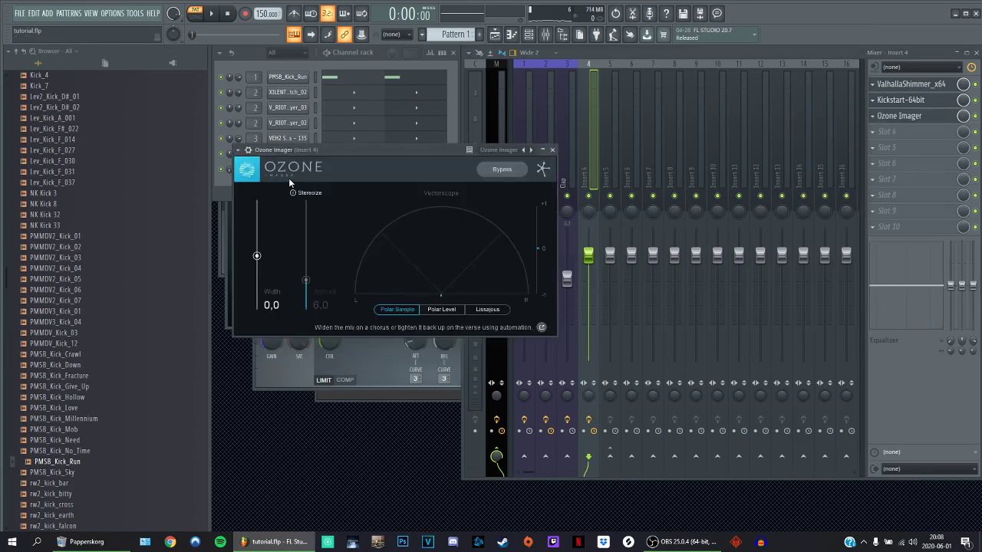
pyautogui.moveTo(258, 264); pyautogui.dragTo(256, 259)
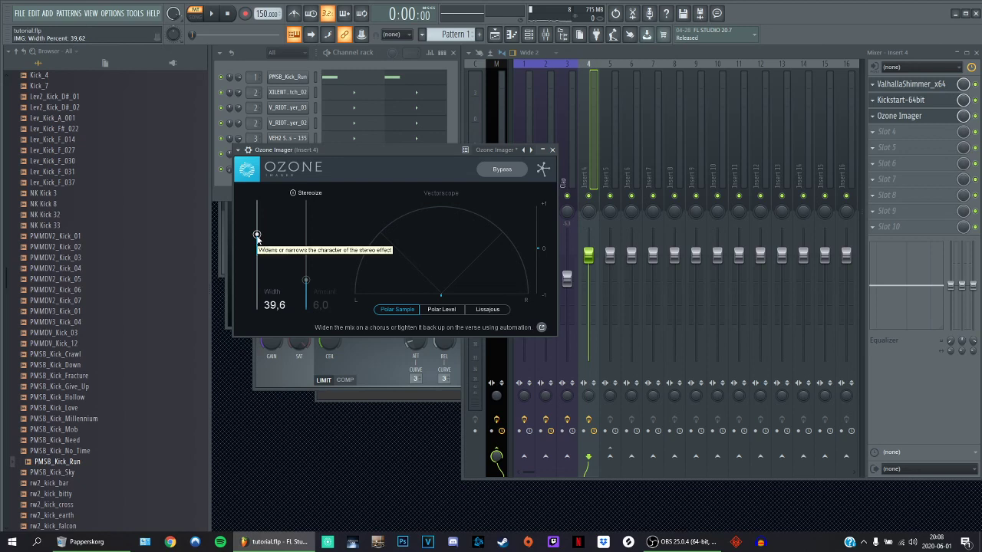
# - Enable Stereoize in Ozone Imager with an amount of about 11.1 and lower the width slightly during playback
pyautogui.click(294, 196)
pyautogui.press('space')
pyautogui.moveTo(306, 280); pyautogui.dragTo(312, 257)
pyautogui.moveTo(257, 235)
pyautogui.mouseDown()
pyautogui.moveTo(256, 204)
pyautogui.moveTo(257, 308)
pyautogui.moveTo(257, 243)
pyautogui.mouseUp()
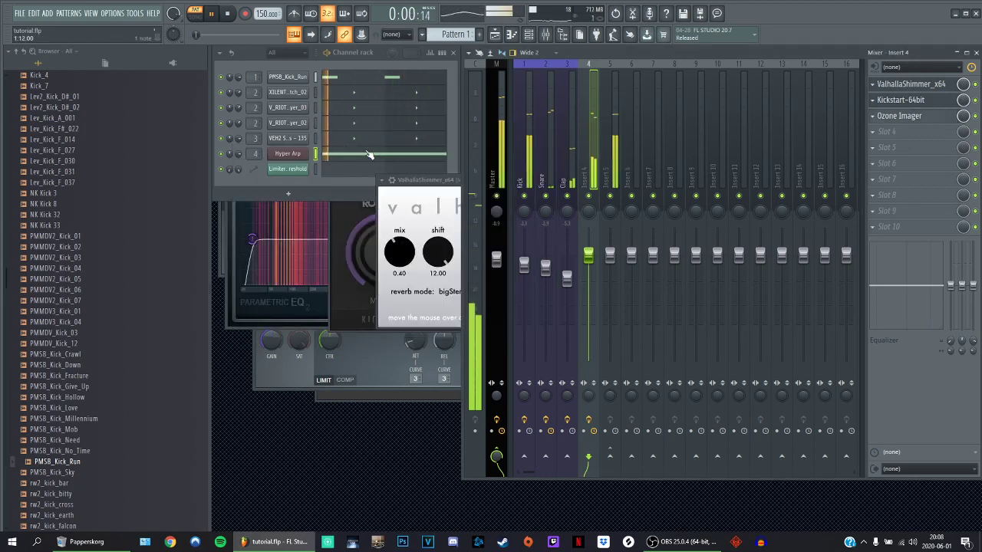
# - Duplicate the Hyper Arp's E4 note into bars 3 and 4 and lower the copy to C4
pyautogui.click(368, 154)
pyautogui.press('space')
pyautogui.hotkey('ctrl', 'a')
pyautogui.scroll(-1, 498, 287)
pyautogui.scroll(4, 579, 362)
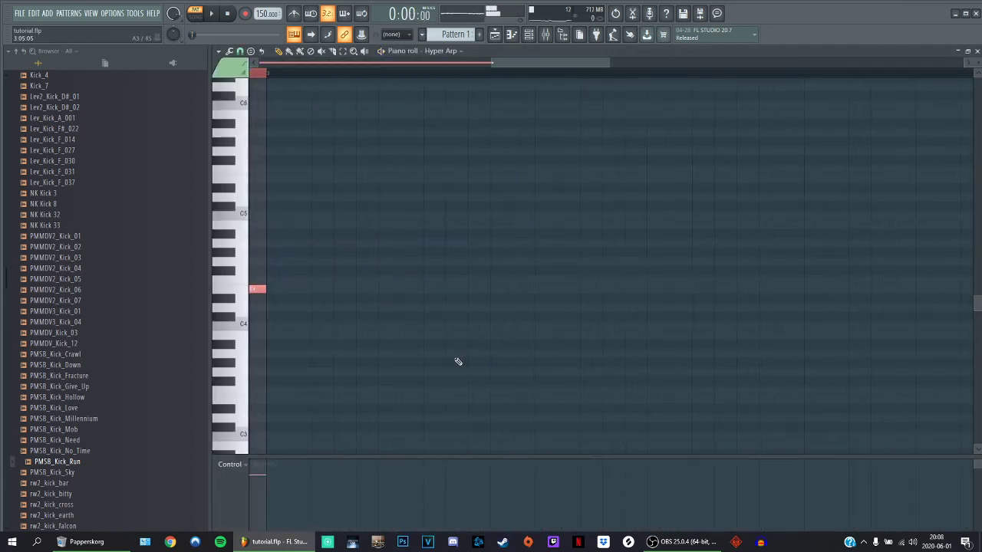
pyautogui.moveTo(281, 287); pyautogui.dragTo(256, 330)
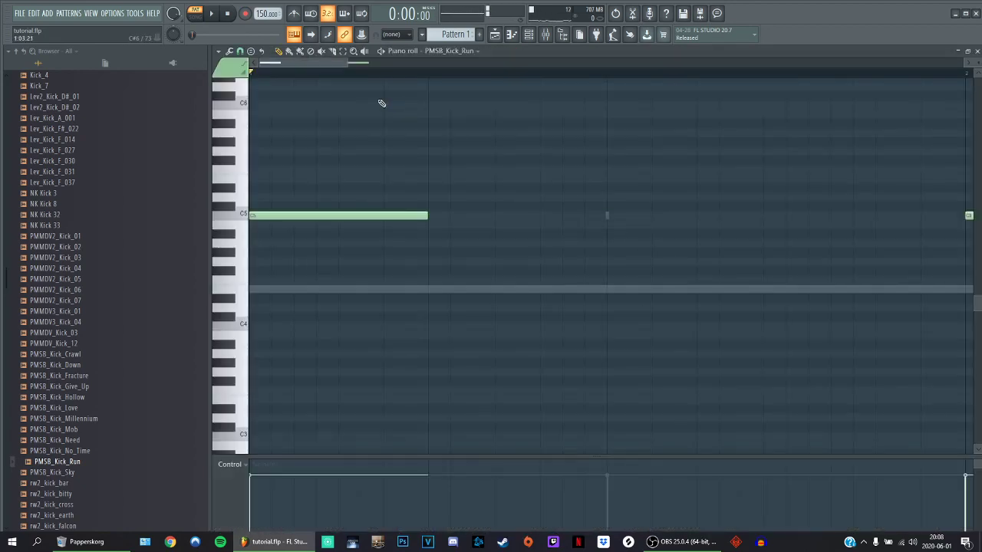
# - Duplicate the PMSB_Kick_Run notes of bars 1 and 2 into bars 3 and 4
pyautogui.scroll(3, 764, 287)
pyautogui.hotkey('ctrl', 'b')
pyautogui.scroll(2, 778, 305)
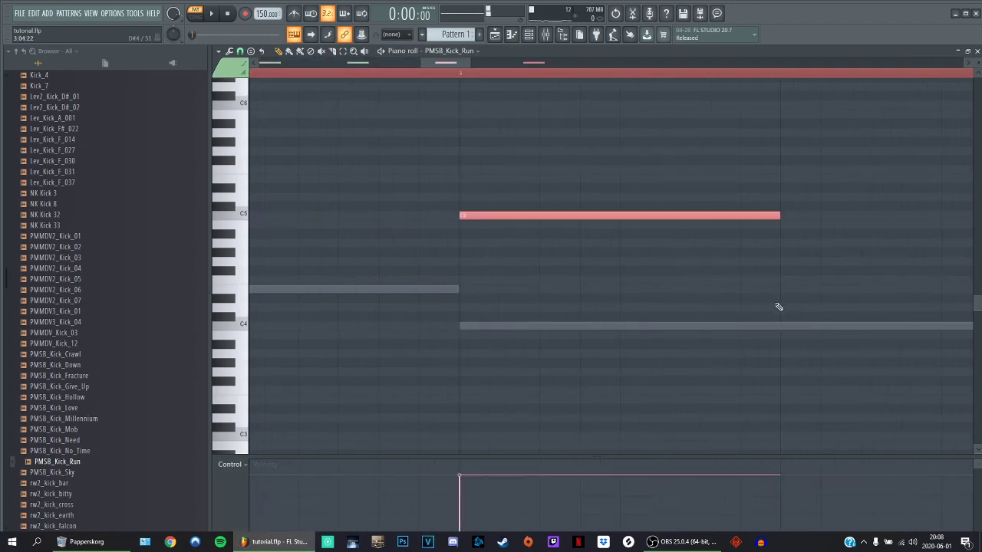
pyautogui.scroll(-3, 778, 305)
pyautogui.click(977, 51)
# - Duplicate the XILENT_snare_glitch_02 notes into bars 3 and 4
pyautogui.click(360, 96)
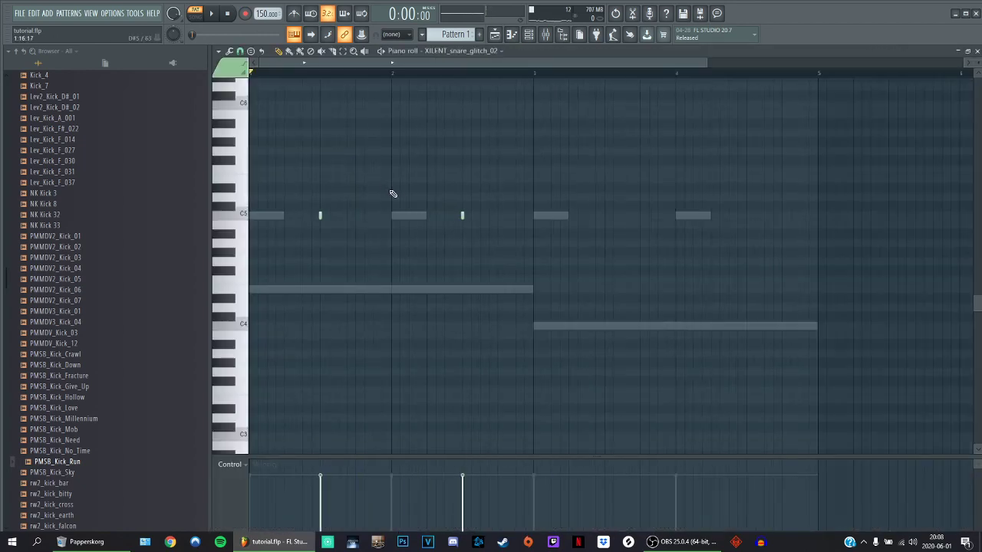
pyautogui.scroll(1, 684, 300)
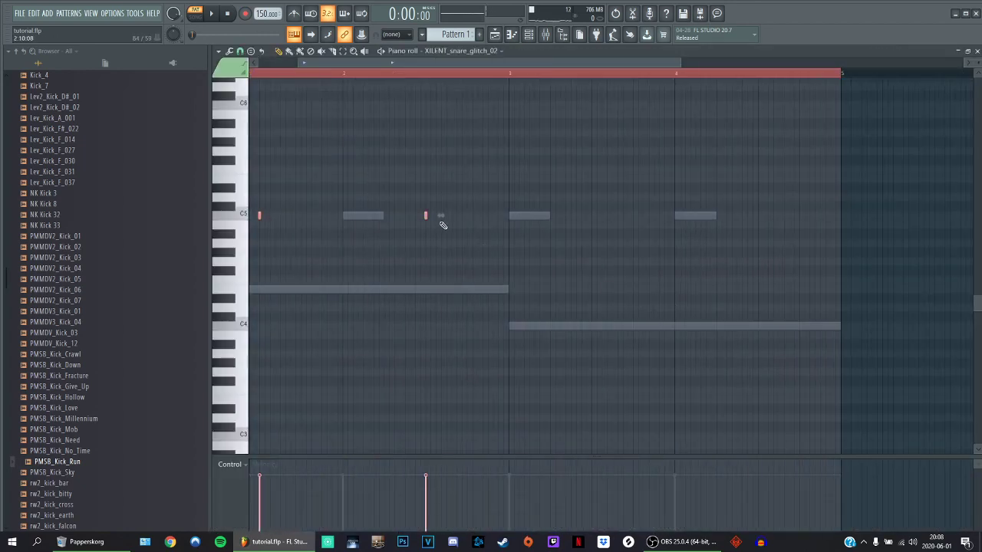
pyautogui.scroll(5, 636, 287)
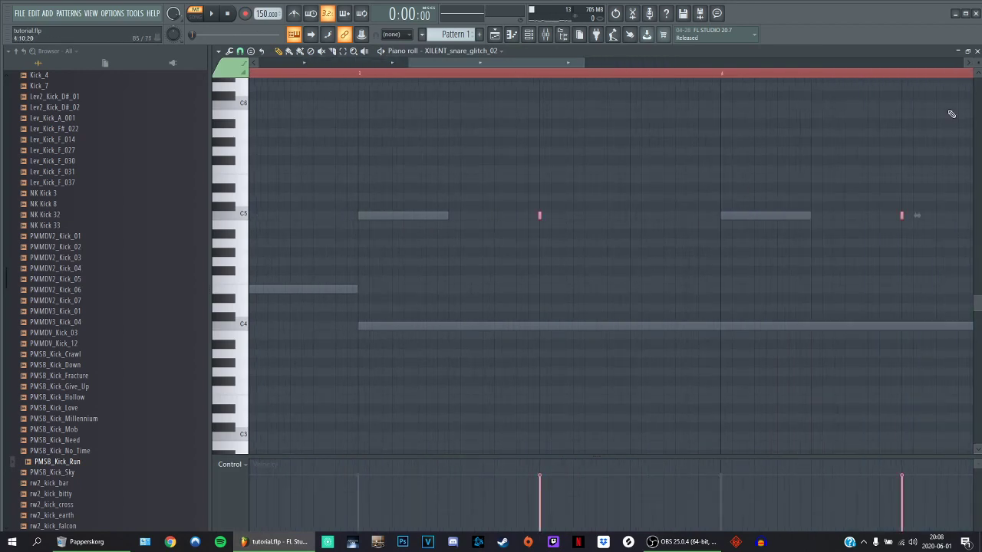
pyautogui.click(977, 51)
# - Duplicate the V_RIOT_snare_layer_03 notes into bars 3 and 4
pyautogui.click(417, 100)
pyautogui.scroll(-3, 389, 187)
pyautogui.hotkey('ctrl', 'a')
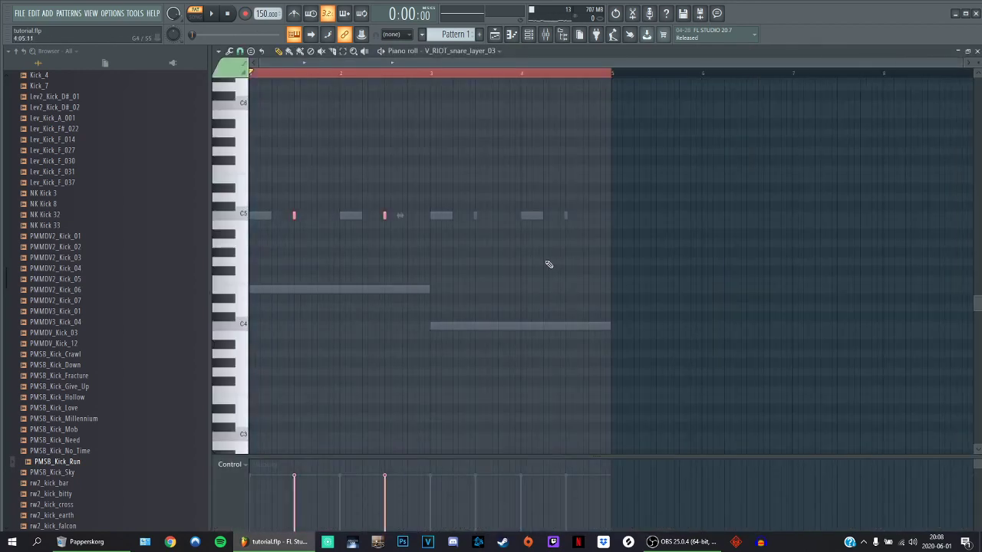
pyautogui.scroll(4, 533, 270)
pyautogui.click(977, 53)
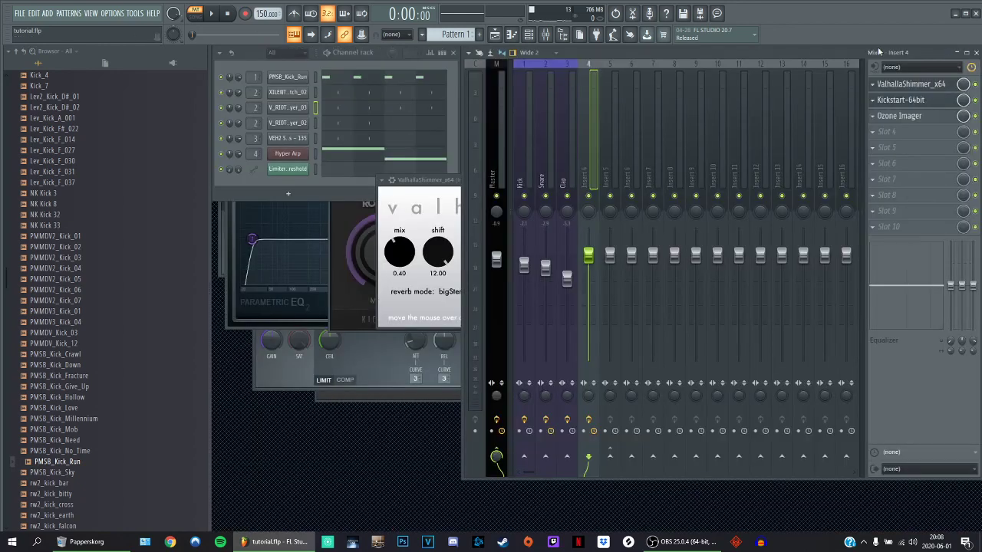
# - Duplicate the V_RIOT_snare_layer_02 notes into bars 3 and 4
pyautogui.click(408, 125)
pyautogui.scroll(-3, 452, 167)
pyautogui.scroll(1, 553, 239)
pyautogui.scroll(1, 551, 242)
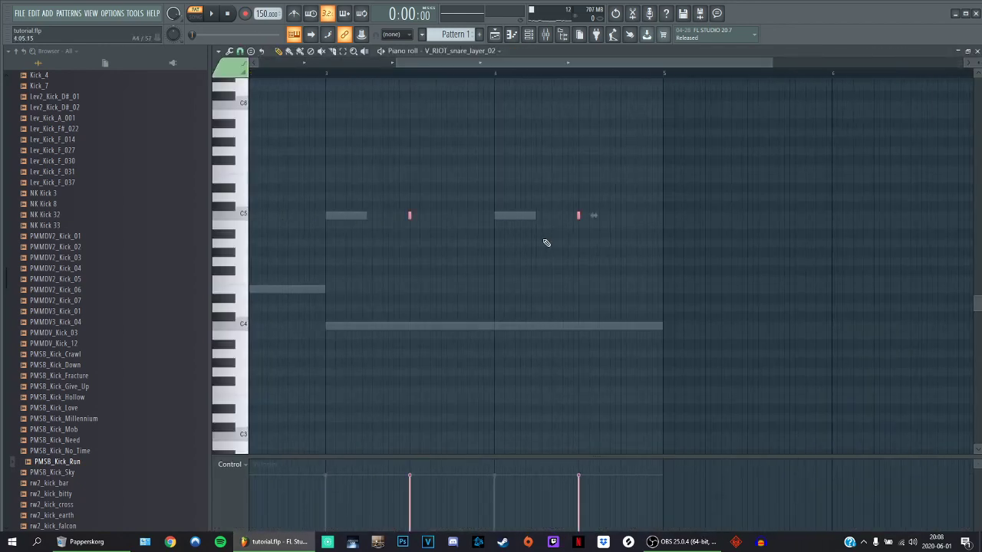
pyautogui.click(977, 51)
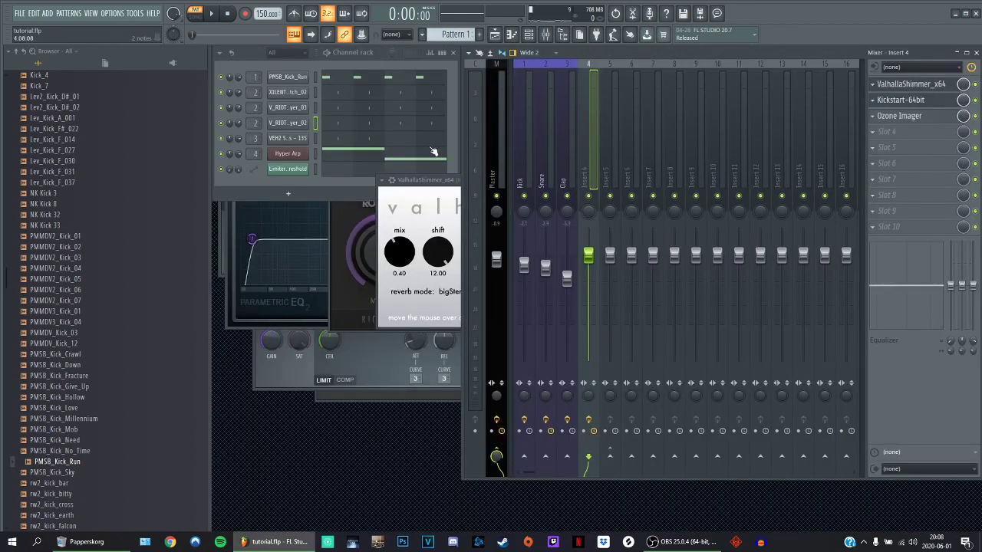
# - Duplicate the VEH2 Snares - 135 notes into bars 3 and 4 and play the extended pattern
pyautogui.click(419, 145)
pyautogui.scroll(4, 526, 223)
pyautogui.press('space')
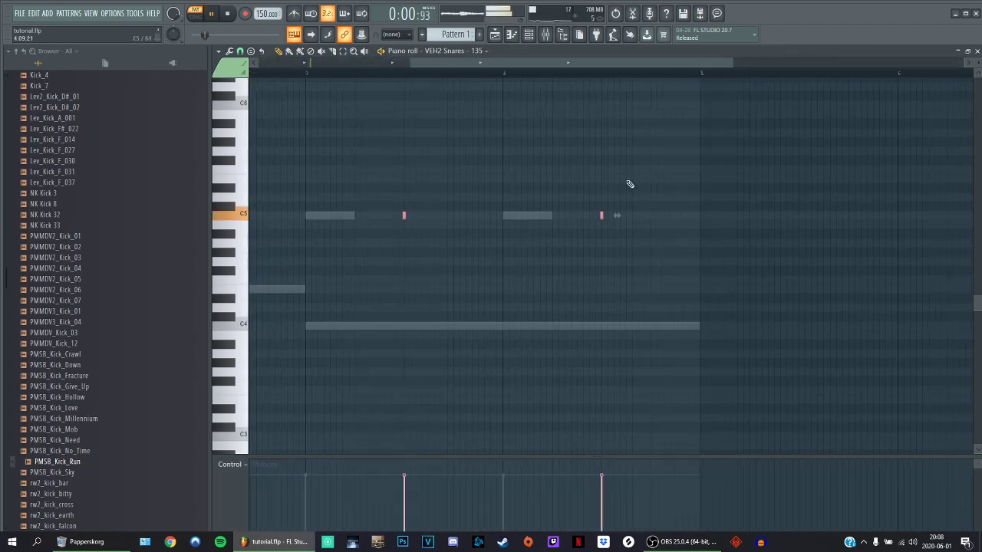
pyautogui.click(977, 50)
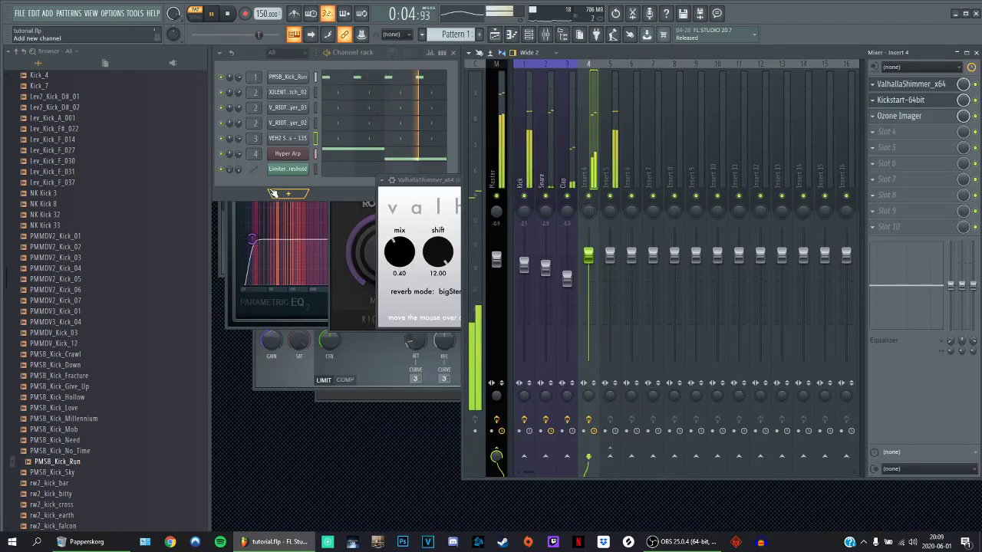
# - Raise the Hyper Arp's second long note, in bars 3 and 4, to G4
pyautogui.click(399, 158)
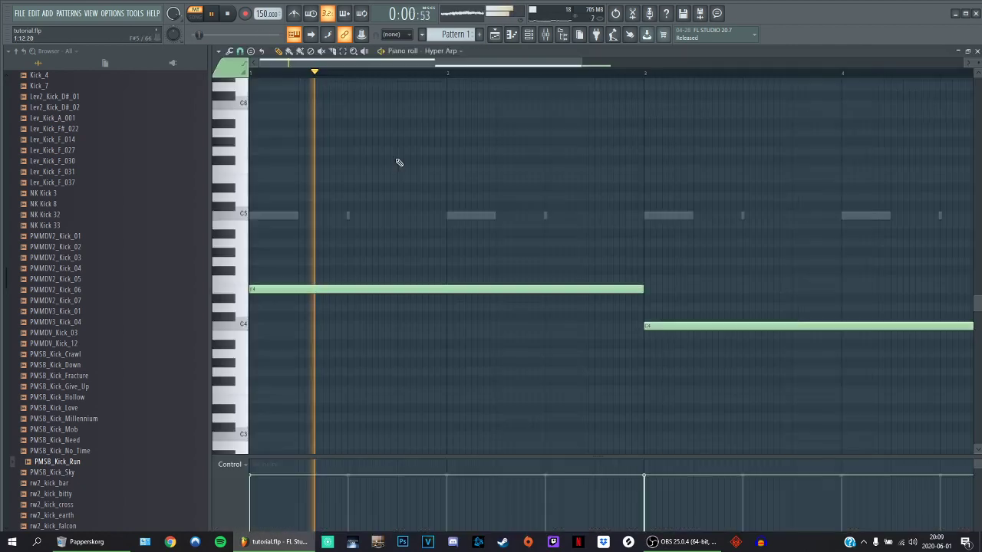
pyautogui.scroll(3, 357, 336)
pyautogui.moveTo(366, 325); pyautogui.dragTo(372, 261)
# - Transpose both Hyper Arp notes down one semitone, to D#4 and F#4, and save the project
pyautogui.press('space')
pyautogui.hotkey('ctrl', 'a')
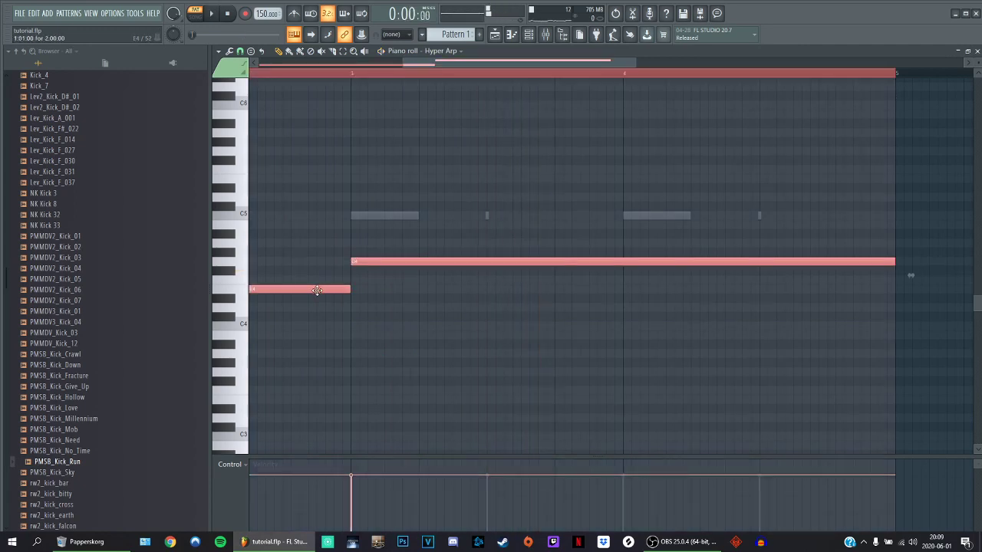
pyautogui.moveTo(317, 290); pyautogui.dragTo(307, 301)
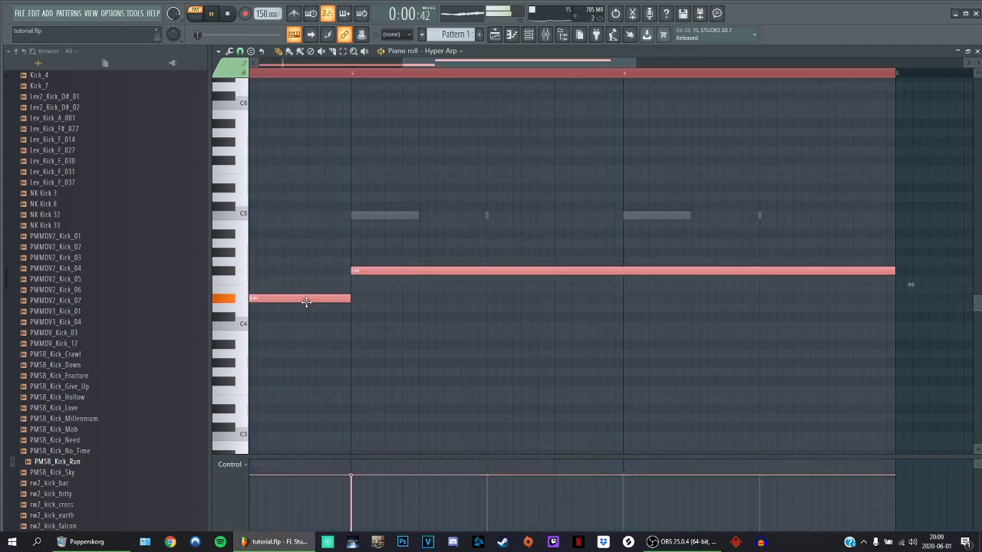
pyautogui.click(977, 51)
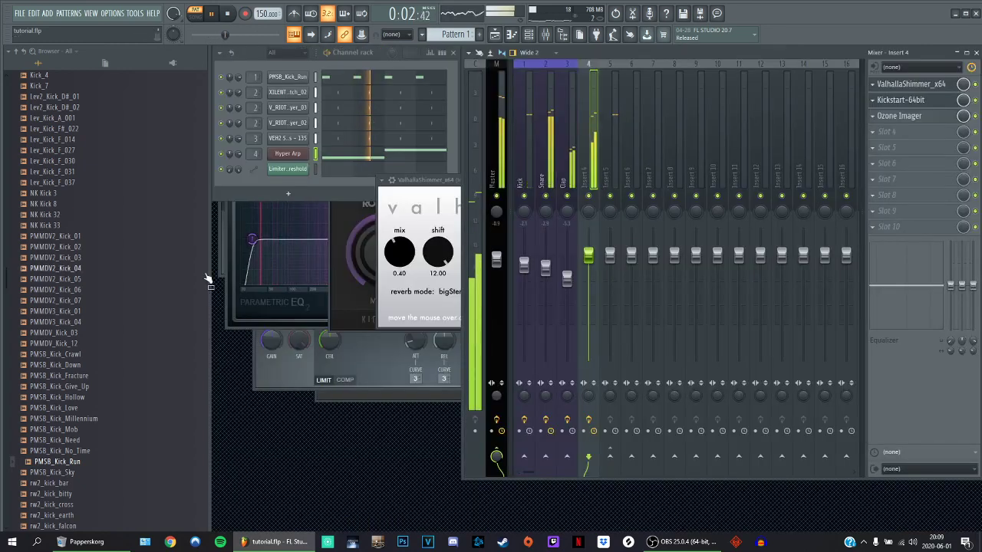
pyautogui.hotkey('ctrl', 's')
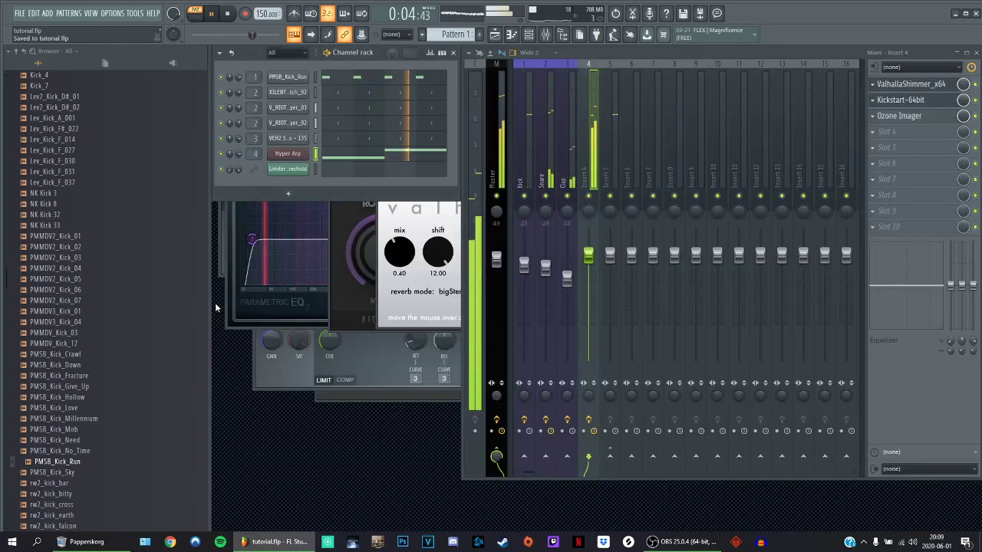
pyautogui.click(227, 13)
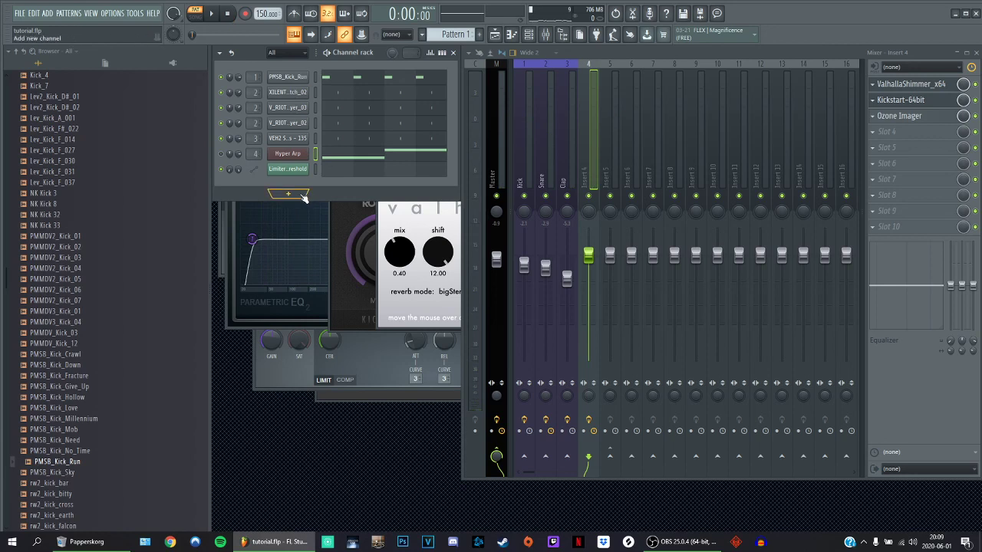
# - Raise Ozone Imager's width on Insert 4 to about 51.9 and move its window below the channel rack
pyautogui.click(902, 116)
pyautogui.moveTo(256, 243); pyautogui.dragTo(258, 229)
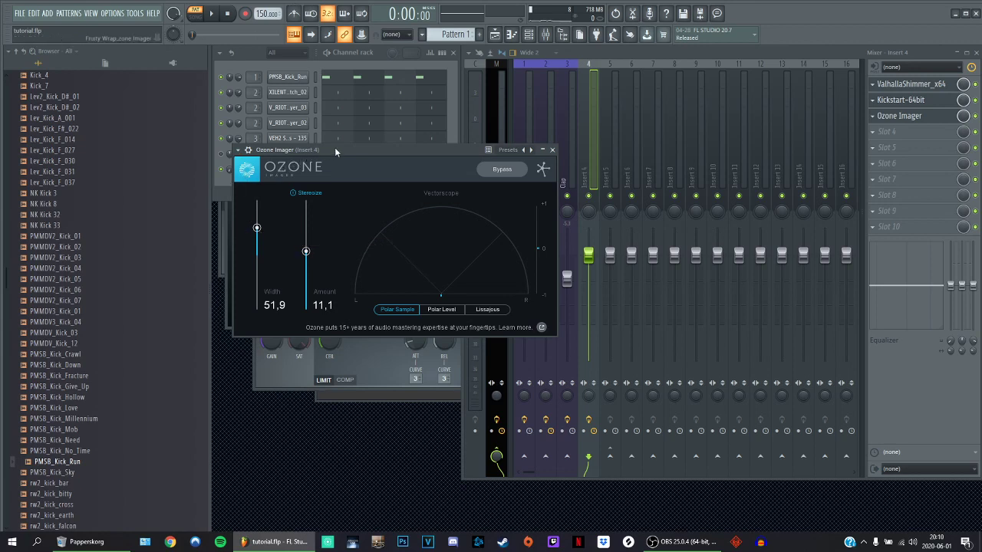
pyautogui.moveTo(335, 149); pyautogui.dragTo(316, 215)
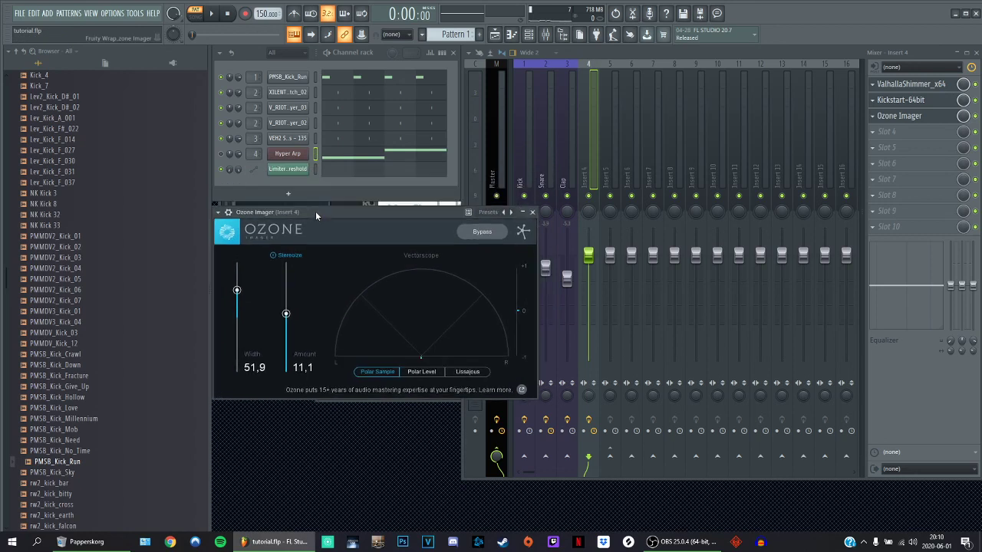
# - Open the Hyper Arp's Serum instrument and set oscillator A's unison detune to about 0.04
pyautogui.click(286, 154)
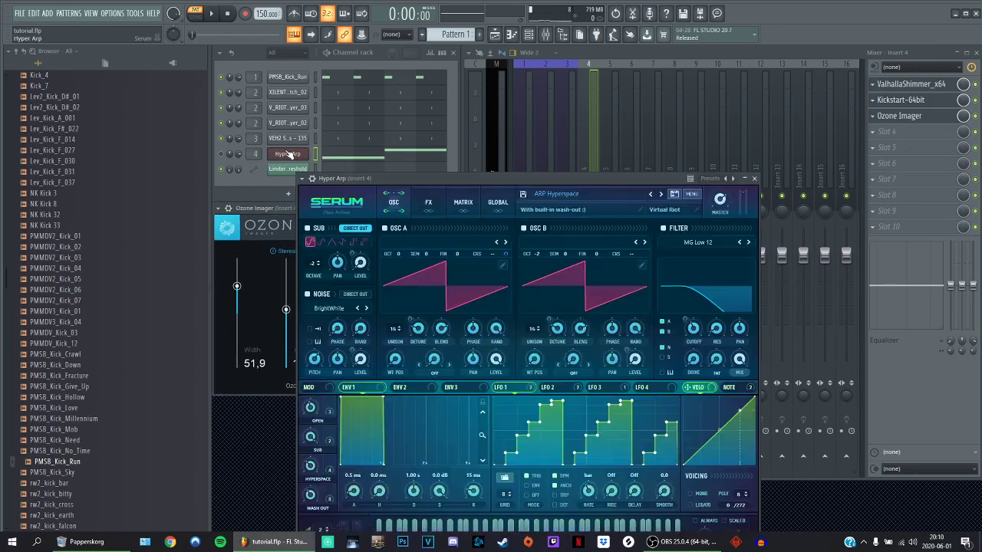
pyautogui.rightClick(286, 153)
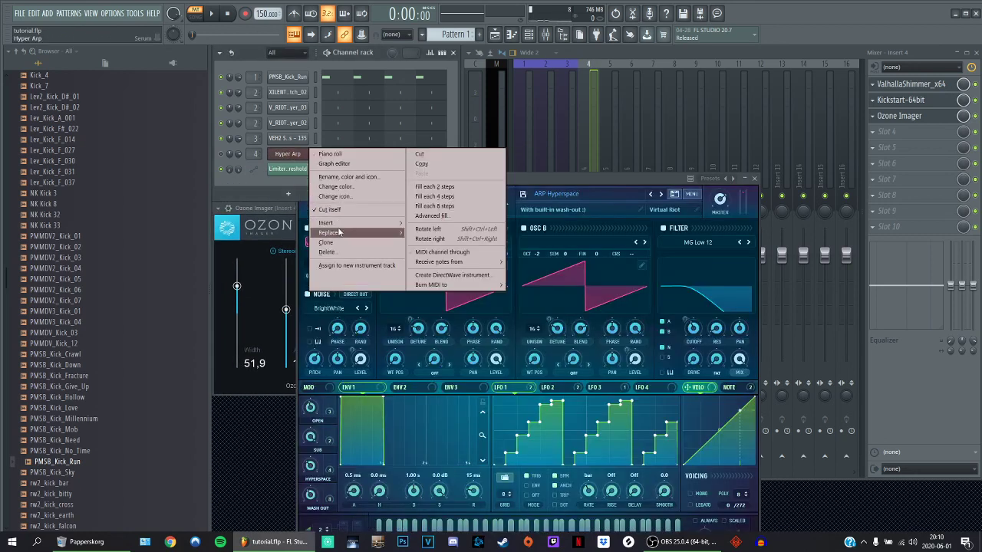
pyautogui.moveTo(341, 233)
pyautogui.click(553, 221)
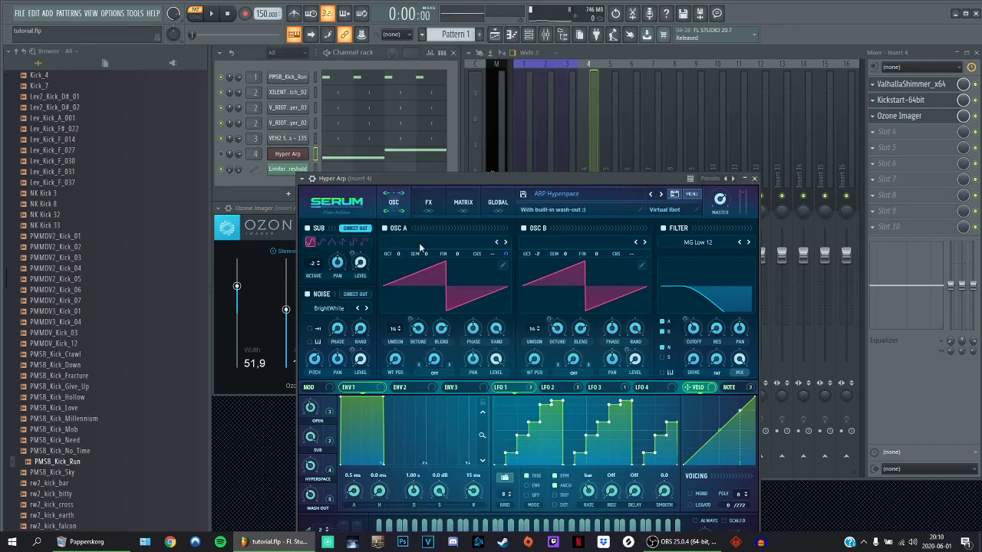
pyautogui.rightClick(417, 326)
pyautogui.doubleClick(415, 332)
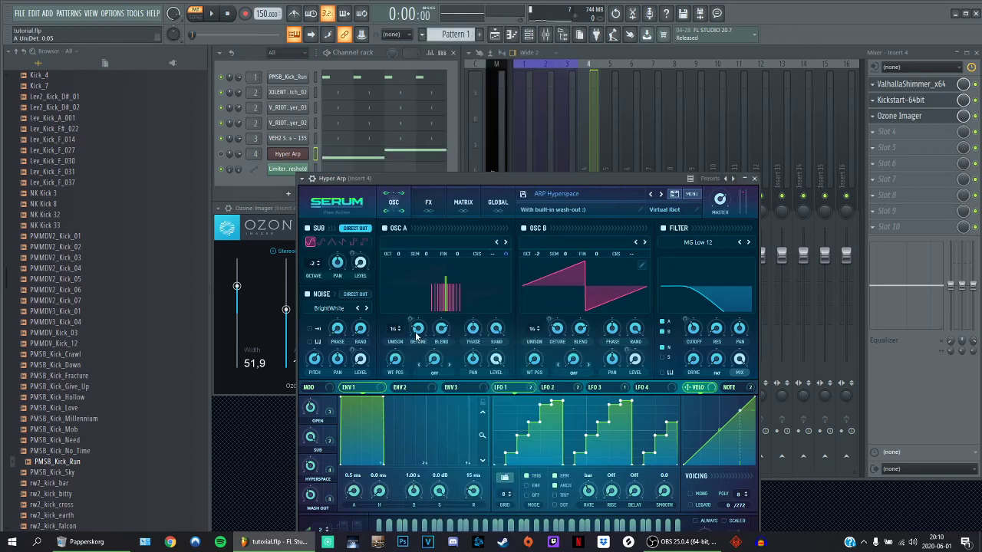
pyautogui.moveTo(429, 318); pyautogui.dragTo(412, 352)
# - Unmute the Hyper Arp channel and play the pattern to hear the adjusted sound
pyautogui.press('space')
pyautogui.press('space')
pyautogui.click(221, 154)
pyautogui.press('space')
pyautogui.press('space')
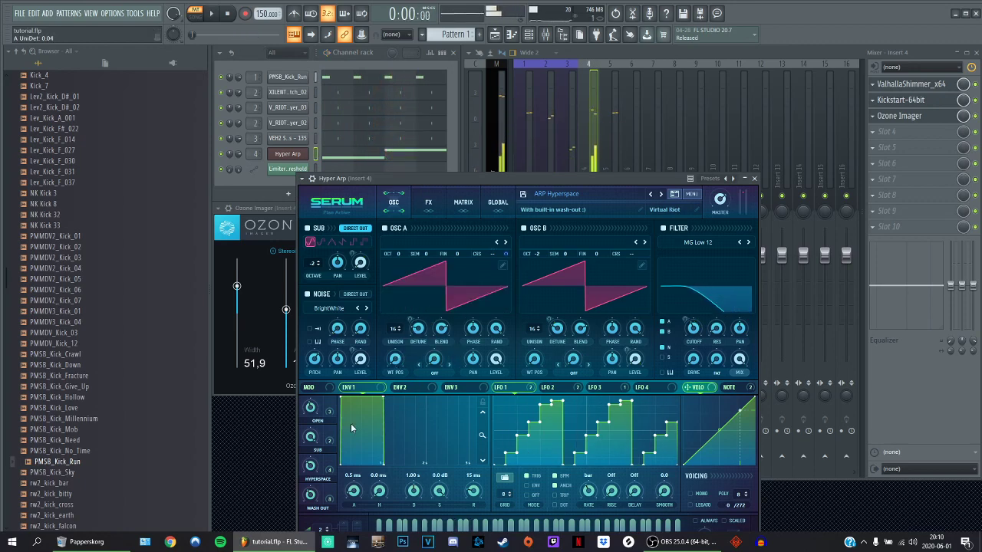
pyautogui.press('space')
pyautogui.moveTo(311, 465)
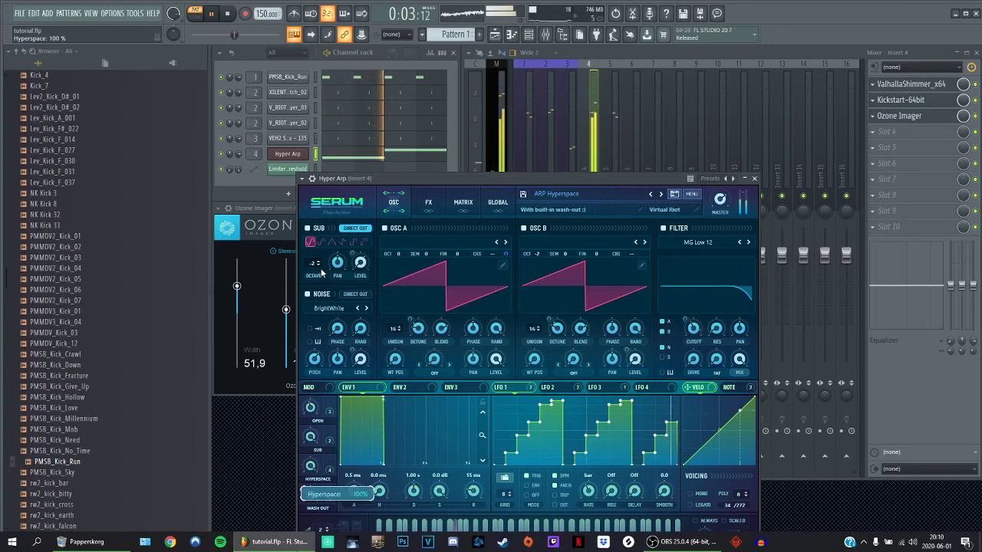
# - Adjust Serum's Hyperspace macro to about 39% and stop playback
pyautogui.moveTo(311, 495)
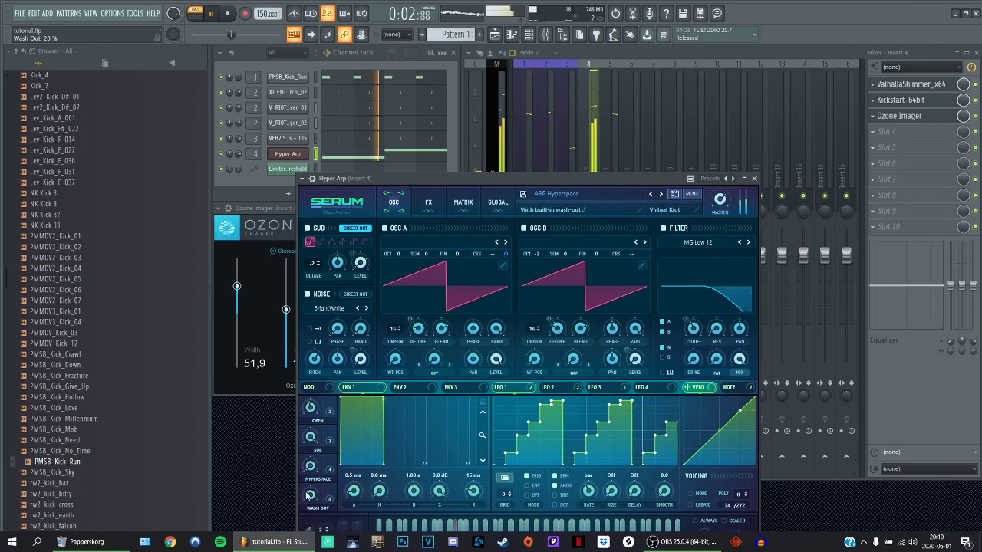
pyautogui.moveTo(310, 466)
pyautogui.mouseDown()
pyautogui.moveTo(317, 435)
pyautogui.moveTo(310, 451)
pyautogui.mouseUp()
pyautogui.press('space')
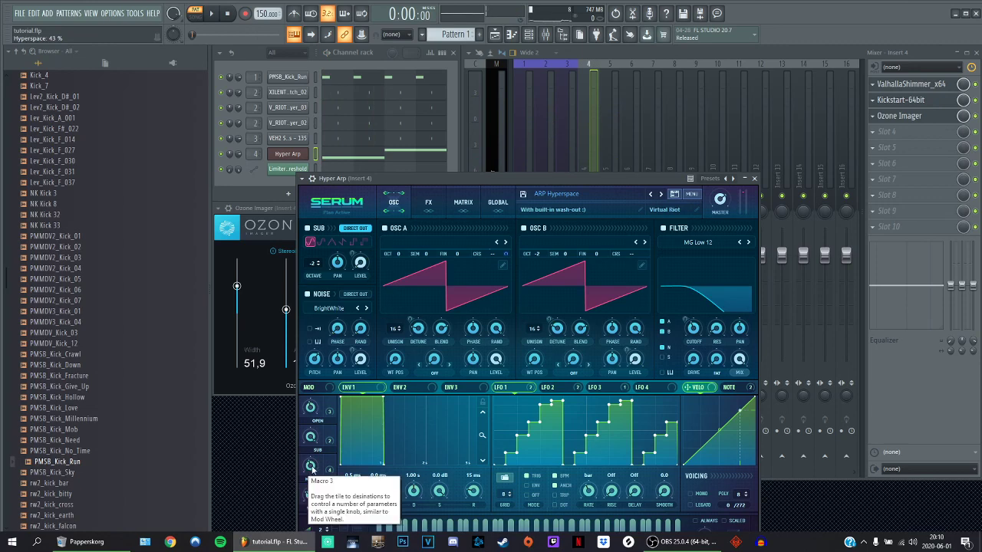
pyautogui.moveTo(311, 469); pyautogui.dragTo(310, 472)
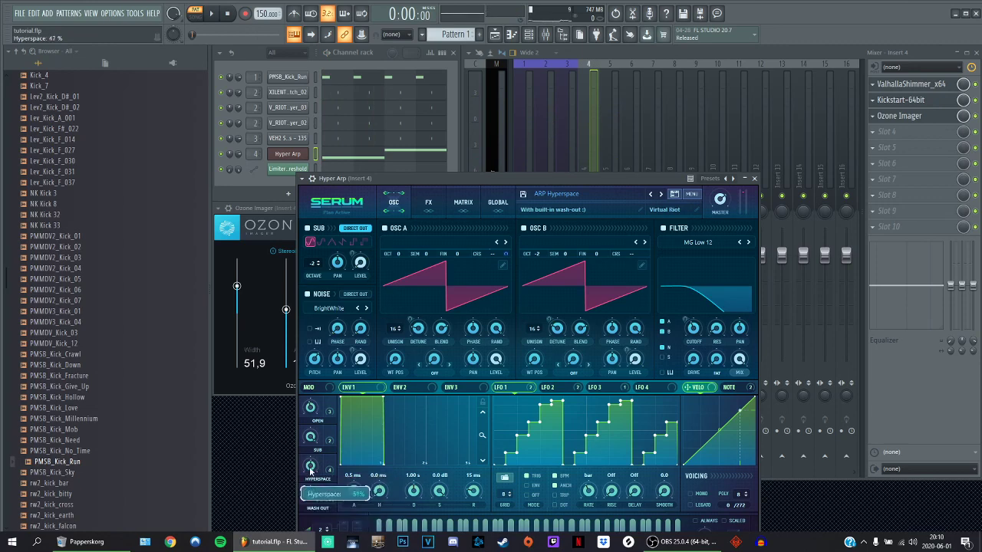
pyautogui.rightClick(307, 468)
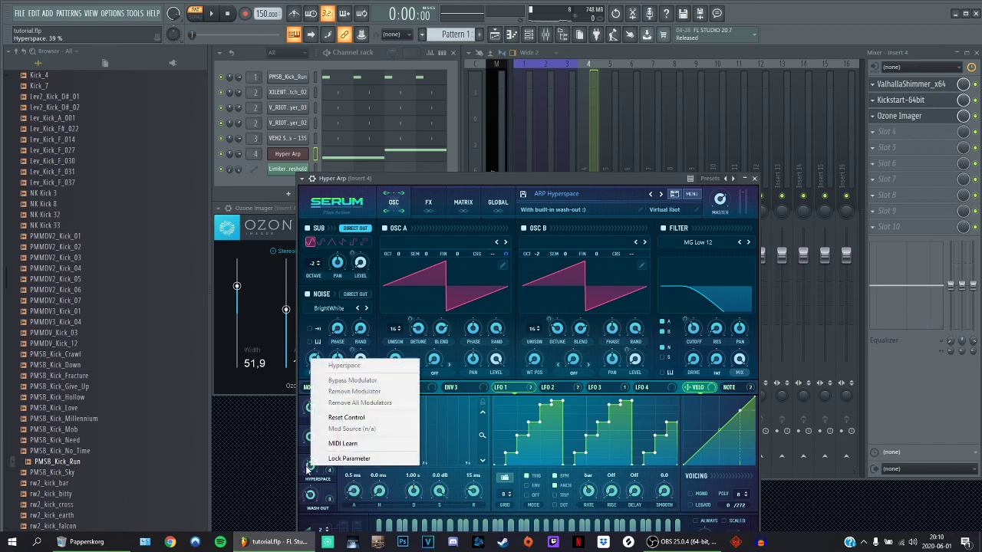
pyautogui.click(307, 473)
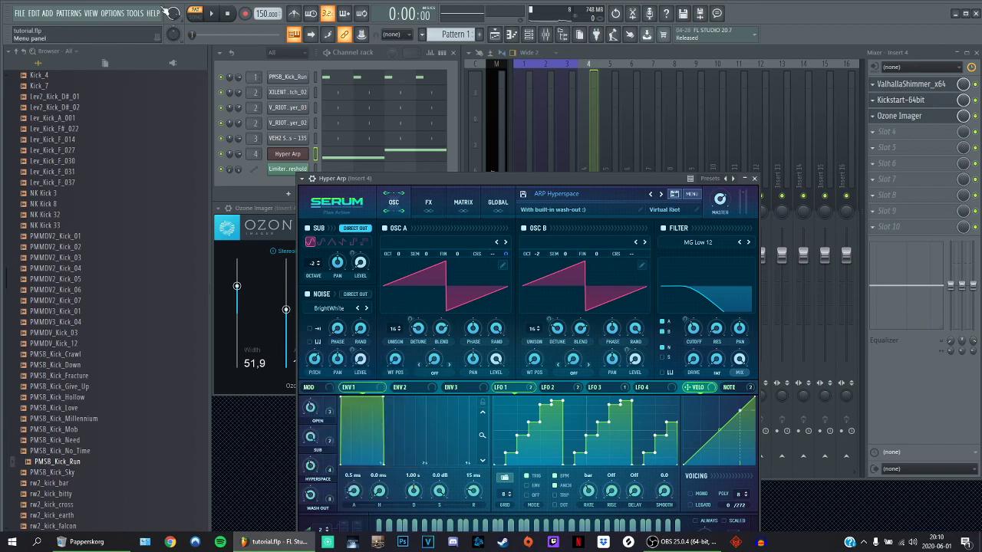
# - Create an automation clip for the last tweaked parameter, the Hyper Arp's Hyperspace macro
pyautogui.click(136, 14)
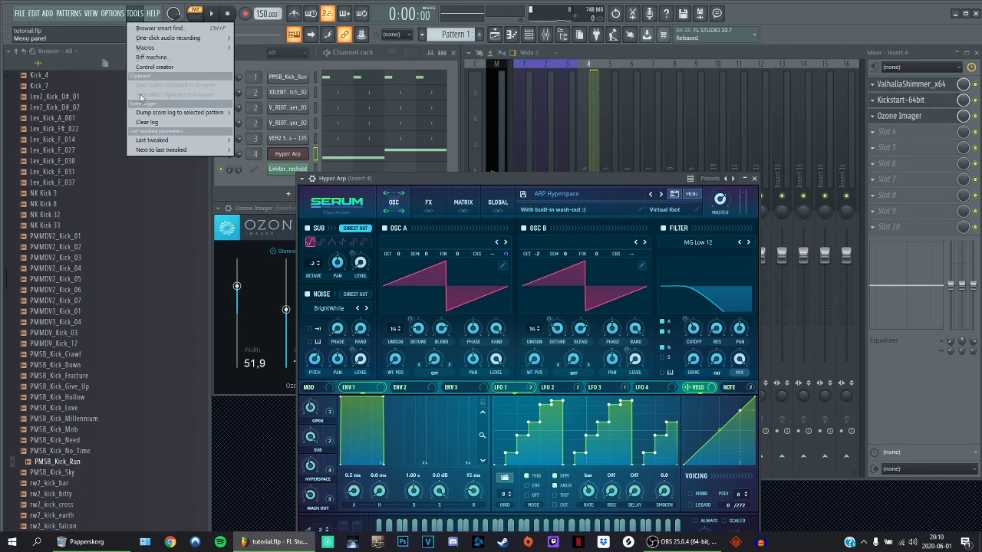
pyautogui.moveTo(146, 140)
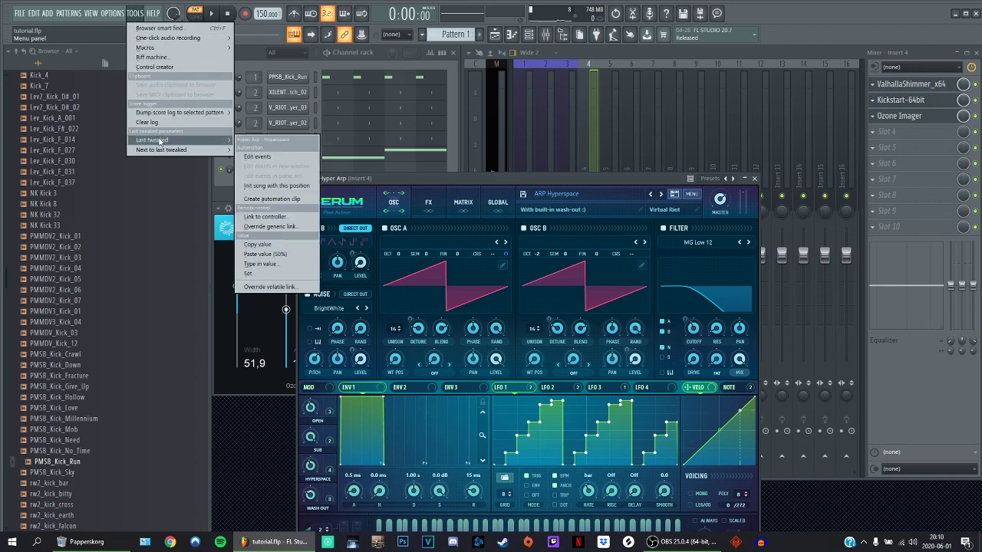
pyautogui.click(266, 200)
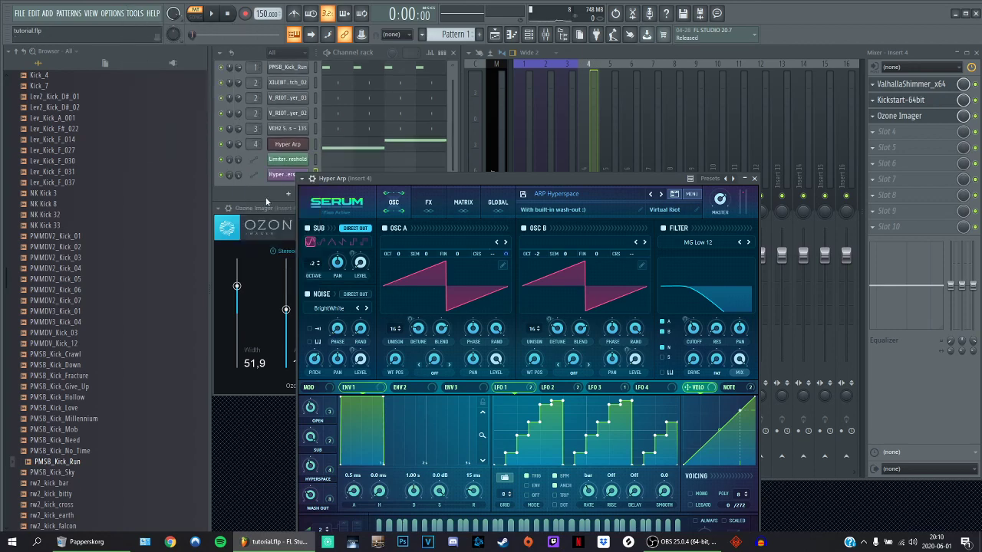
# - In the playlist, delete the limiter threshold clips and move the Pattern 1 and Hyperspace clips up to Tracks 1 and 2
pyautogui.click(91, 13)
pyautogui.click(107, 29)
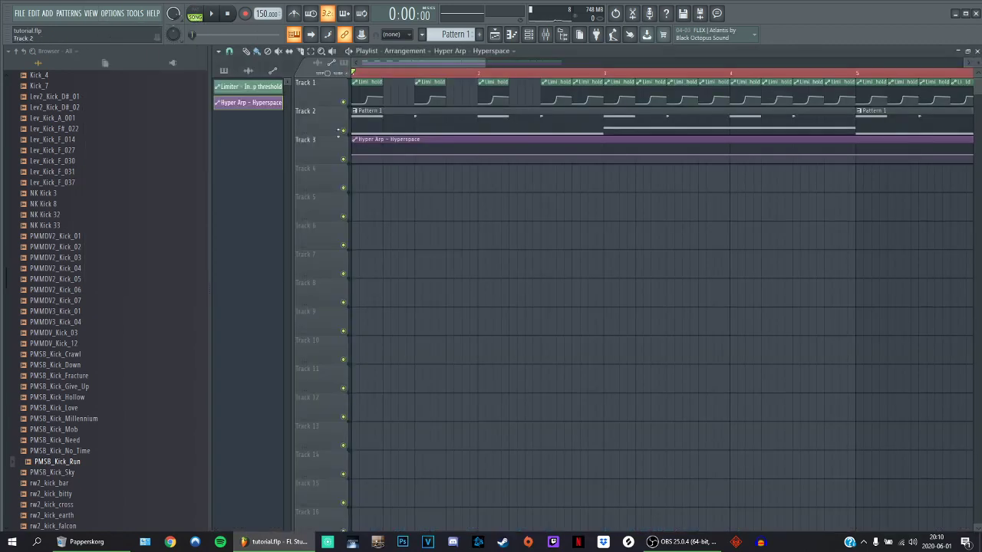
pyautogui.scroll(-5, 399, 191)
pyautogui.moveTo(555, 94)
pyautogui.mouseDown()
pyautogui.moveTo(355, 93)
pyautogui.moveTo(345, 82)
pyautogui.mouseUp()
pyautogui.hotkey('ctrl', 'a')
pyautogui.scroll(5, 331, 193)
pyautogui.keyDown('ctrl'); pyautogui.click(412, 182); pyautogui.keyUp('ctrl')
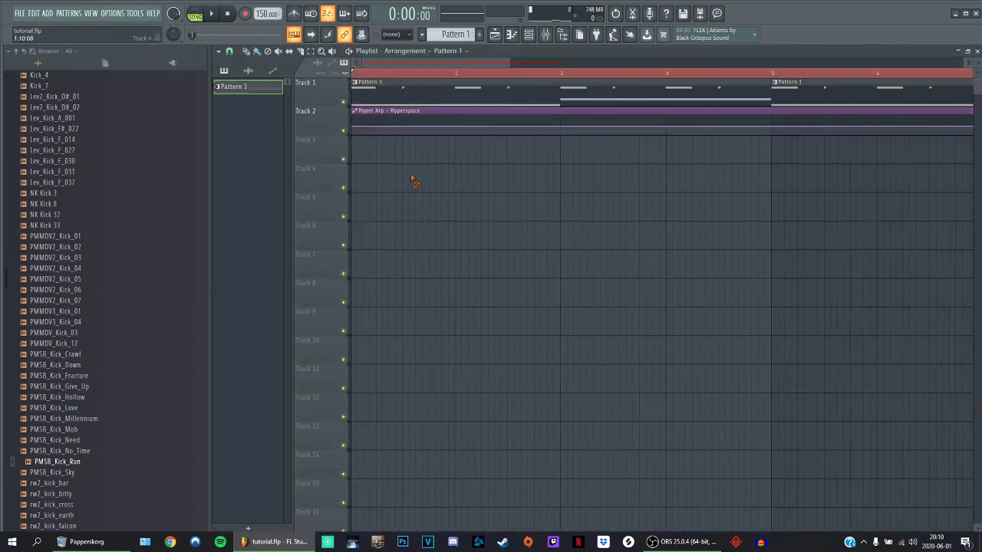
# - Shape the Hyperspace automation to rise linearly from 0% at its start to 100% at bar 2, then fall to 0% near bar 3
pyautogui.moveTo(353, 127); pyautogui.dragTo(338, 157)
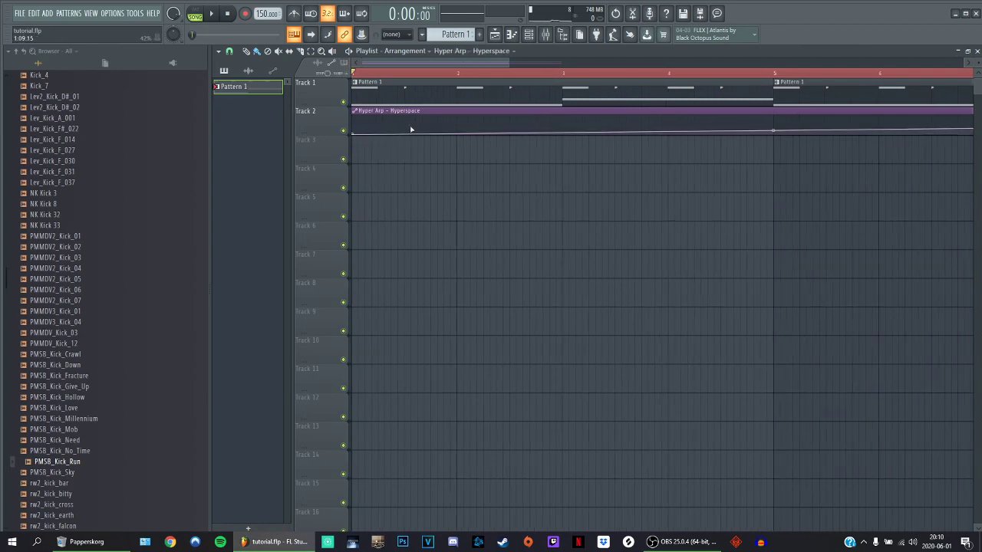
pyautogui.rightClick(460, 117)
pyautogui.moveTo(461, 117); pyautogui.dragTo(459, 115)
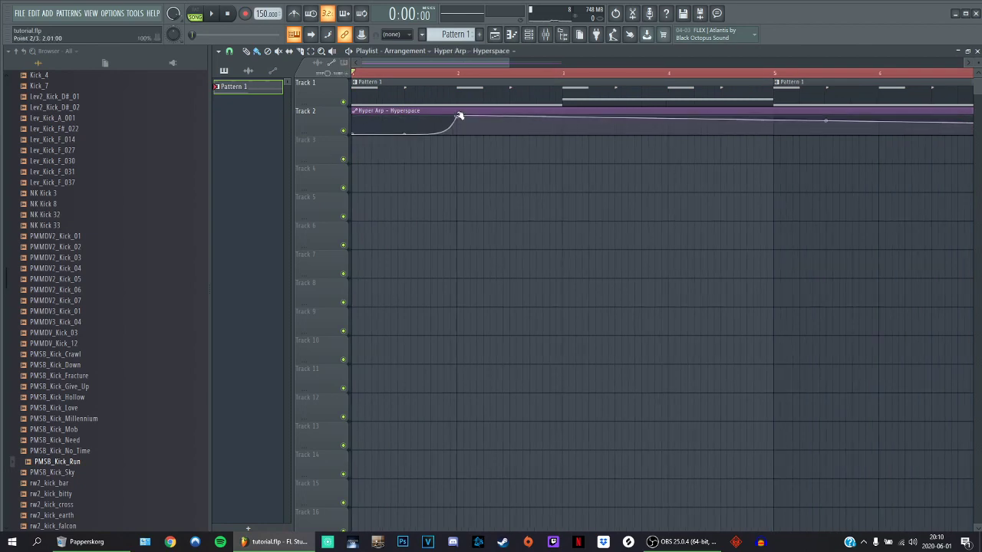
pyautogui.rightClick(405, 134)
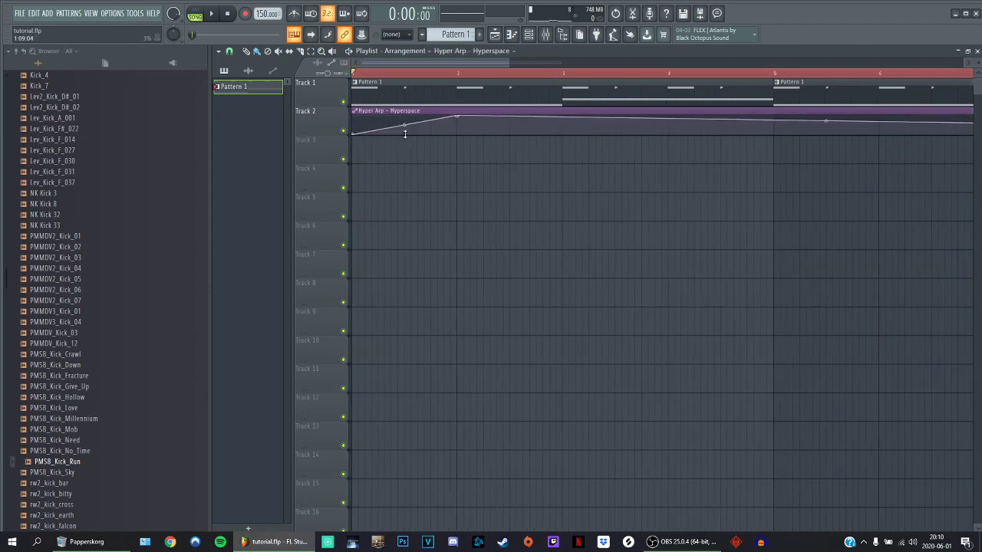
pyautogui.rightClick(561, 131)
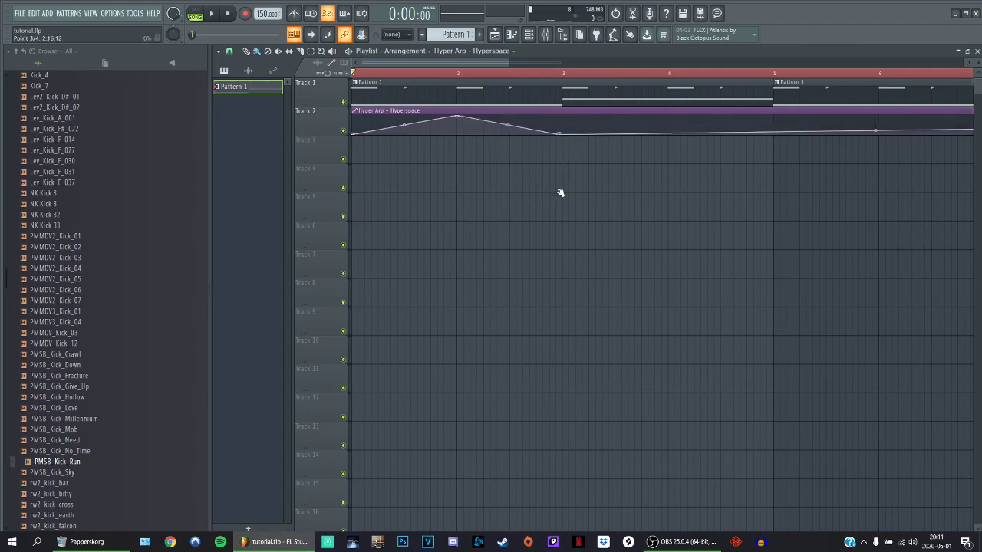
# - Delete the Hyperspace clip's last automation point and move the 0% point exactly onto bar 3
pyautogui.scroll(3, 559, 143)
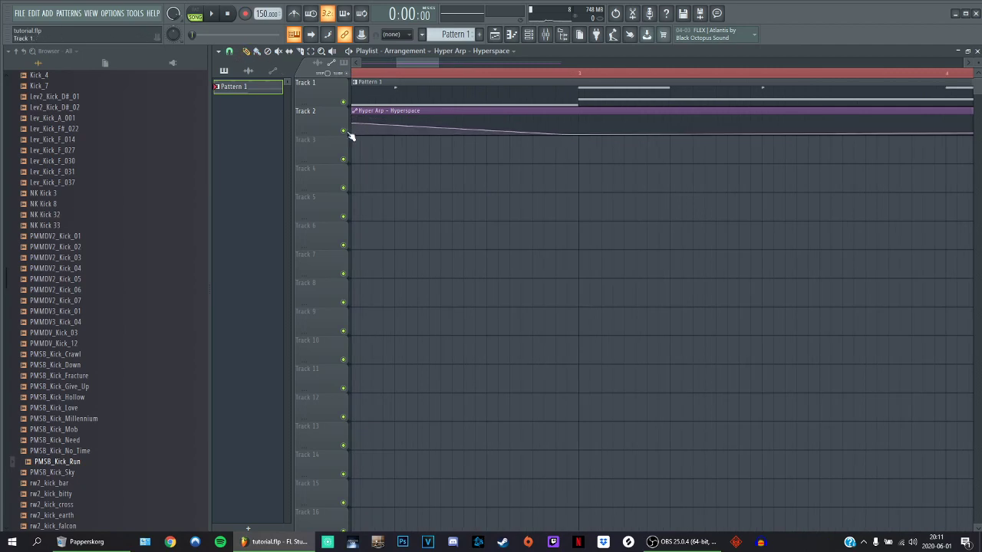
pyautogui.scroll(-4, 570, 208)
pyautogui.rightClick(708, 131)
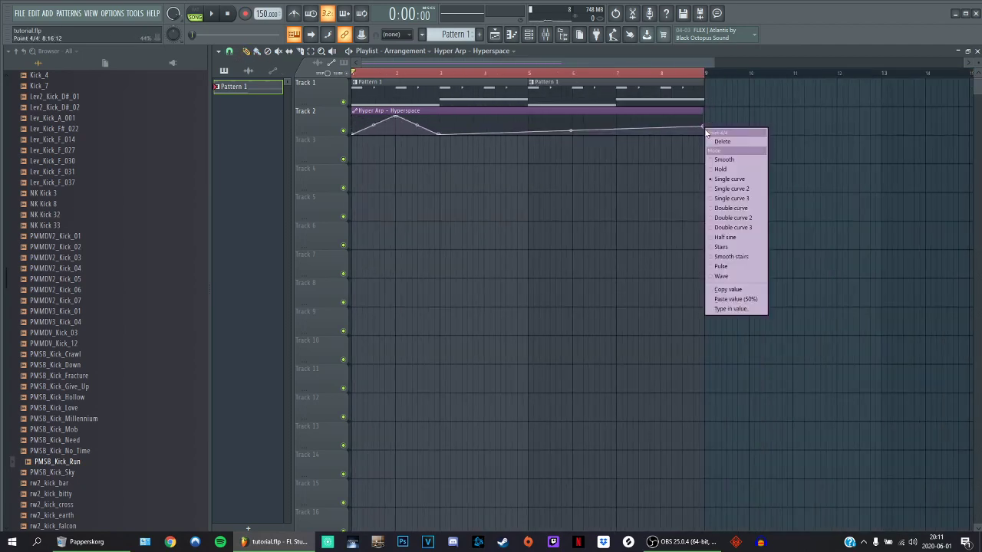
pyautogui.click(719, 141)
pyautogui.moveTo(439, 134); pyautogui.dragTo(542, 137)
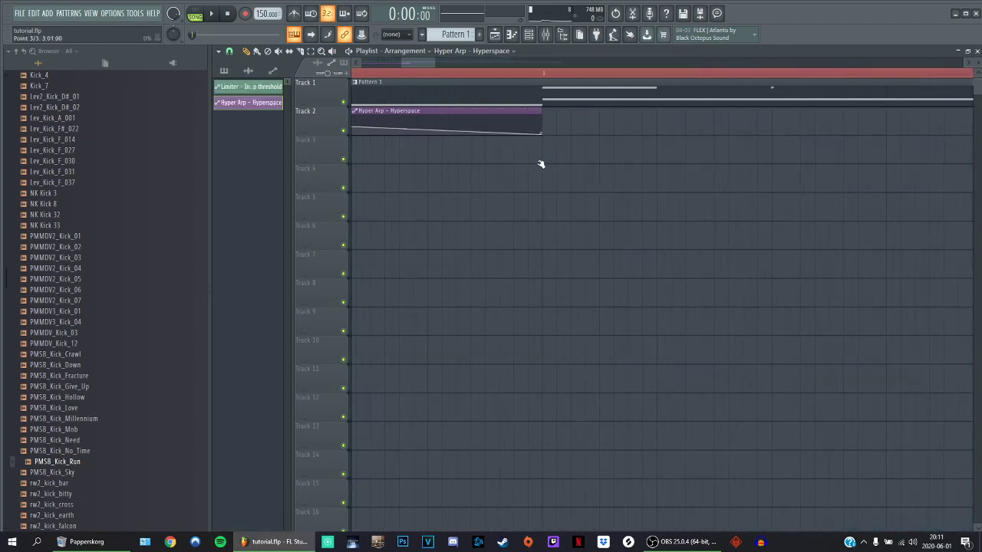
# - Place copies of the two-bar Hyperspace clip at bars 3, 5 and 7 during playback, then close the playlist and stop
pyautogui.click(544, 115)
pyautogui.press('space')
pyautogui.scroll(-1, 542, 208)
pyautogui.scroll(-3, 543, 208)
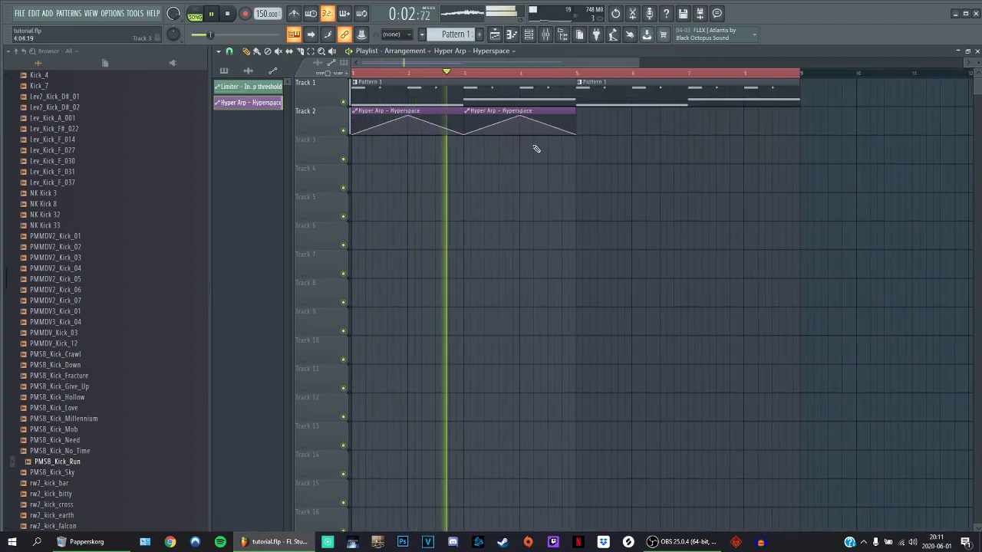
pyautogui.click(593, 114)
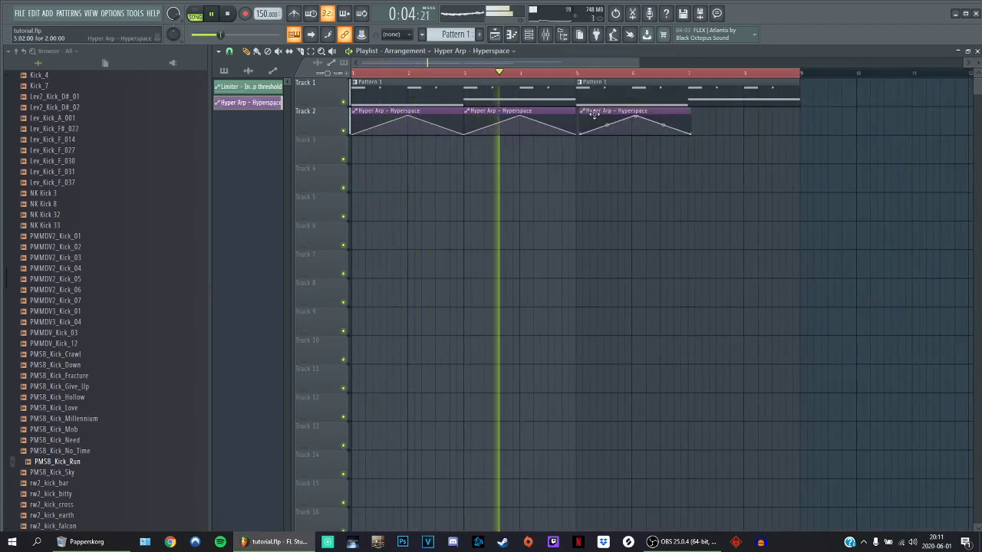
pyautogui.moveTo(660, 112); pyautogui.dragTo(656, 112)
pyautogui.scroll(5, 698, 157)
pyautogui.click(666, 123)
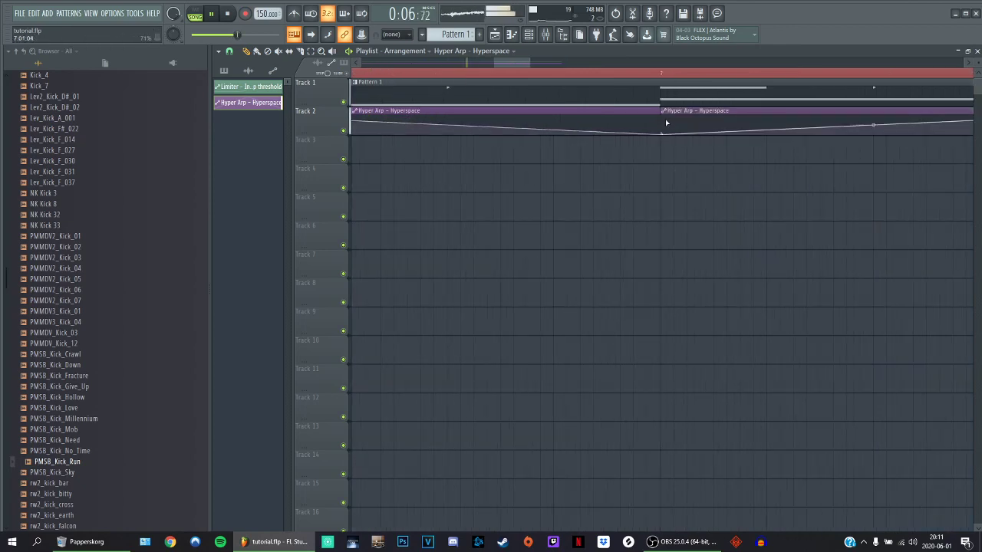
pyautogui.click(978, 51)
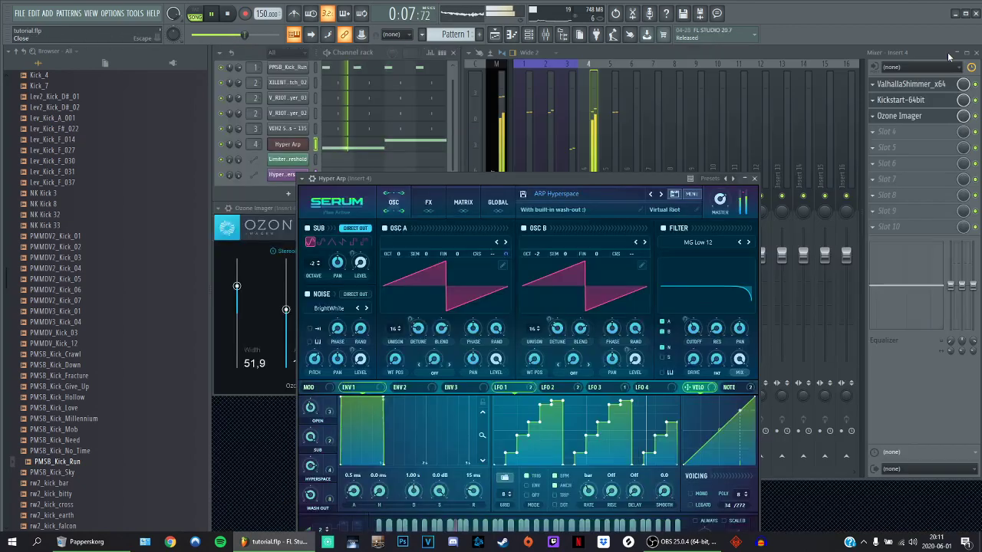
pyautogui.press('space')
# - View the Hyperspace automation channel's settings, then reopen the Hyper Arp's Serum and play the song to check the macro's movement
pyautogui.click(280, 175)
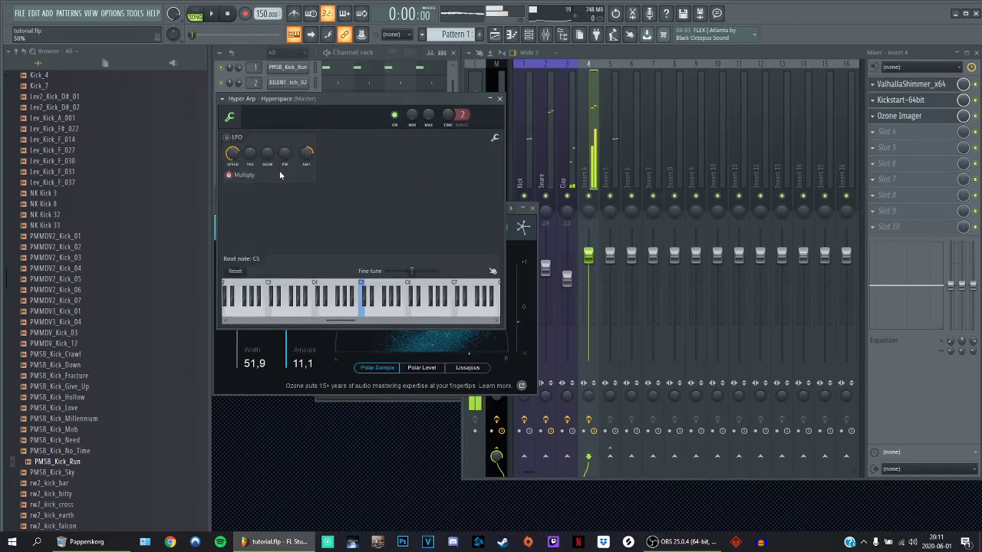
pyautogui.click(499, 98)
pyautogui.click(288, 145)
pyautogui.click(288, 146)
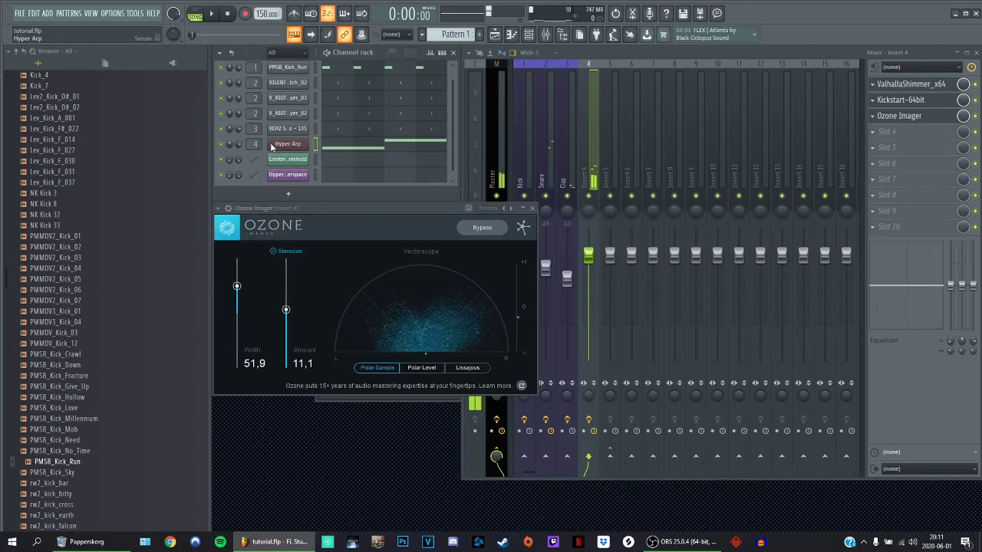
pyautogui.click(270, 143)
pyautogui.press('space')
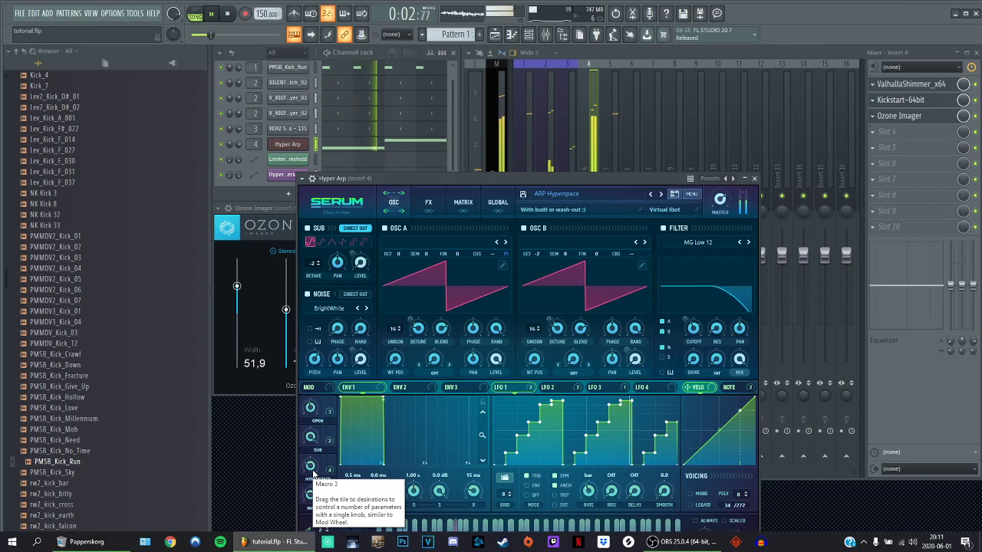
pyautogui.press('space')
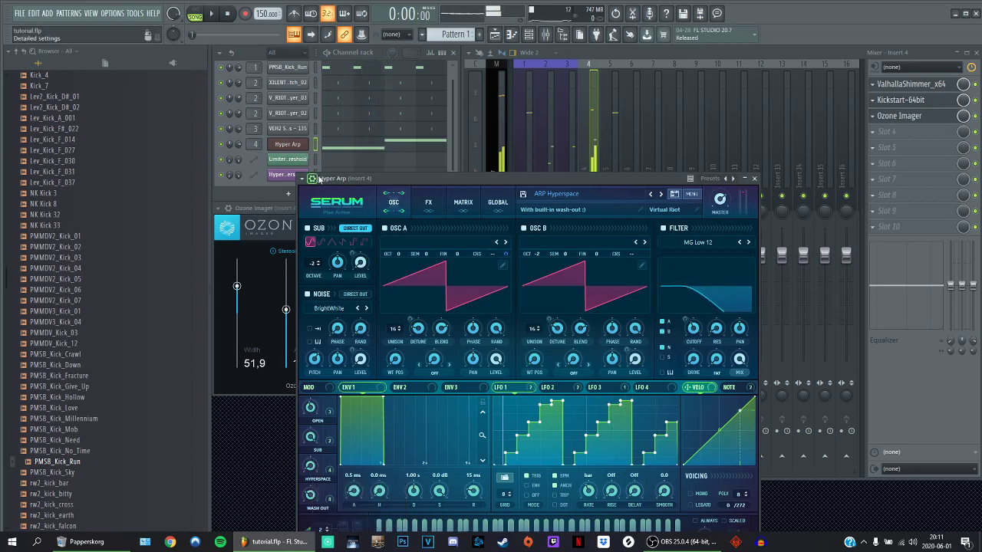
pyautogui.rightClick(306, 145)
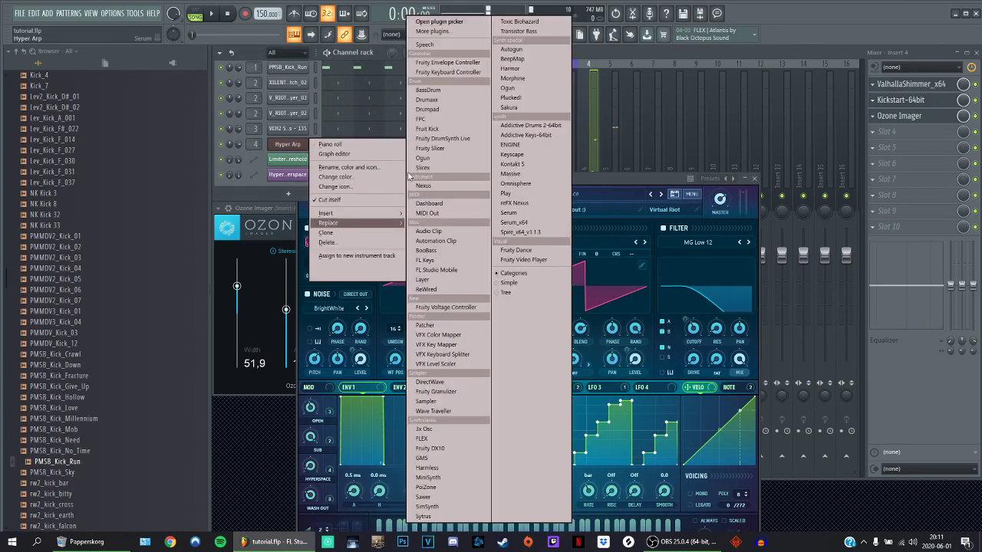
pyautogui.click(135, 13)
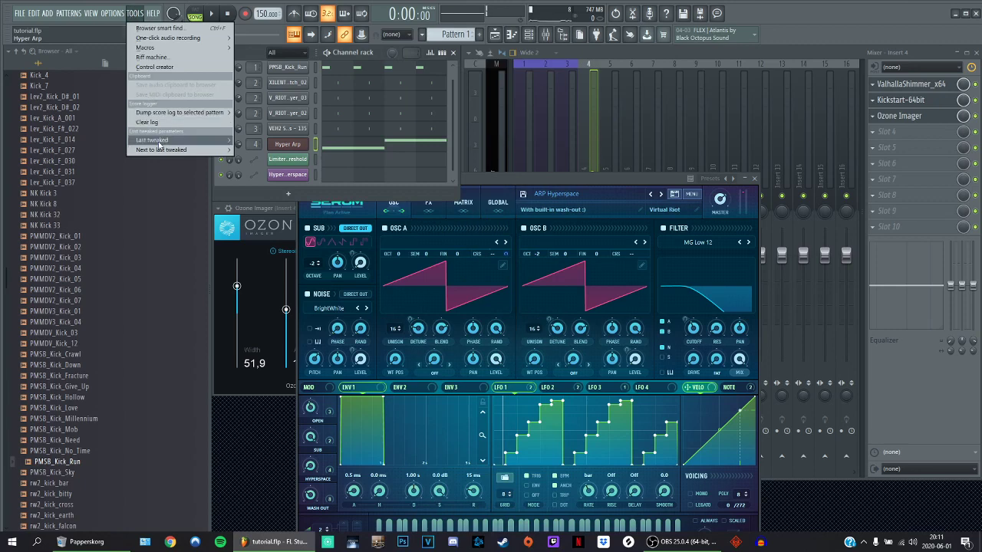
pyautogui.moveTo(157, 139)
pyautogui.click(272, 427)
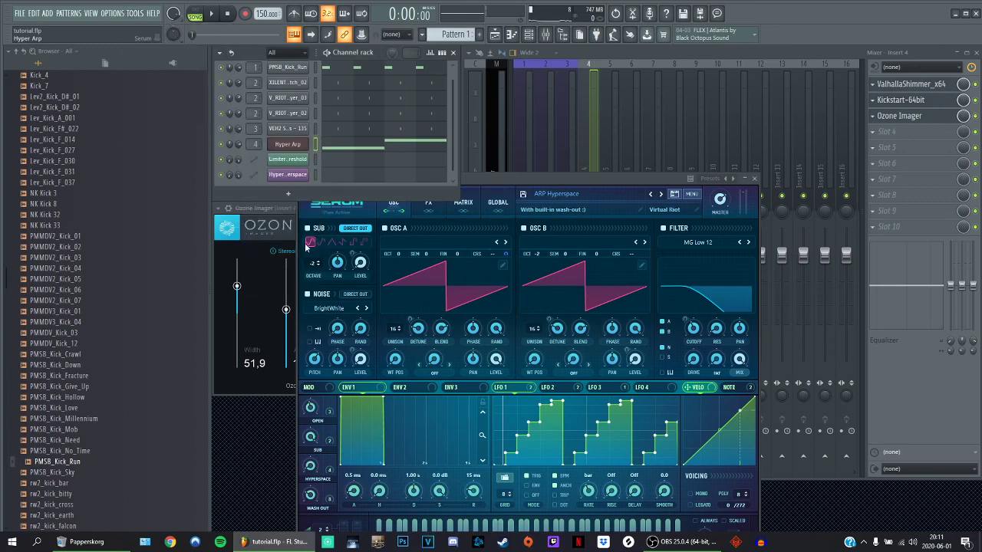
# - Replace the Hyper Arp channel's instrument with Omnisphere
pyautogui.rightClick(297, 146)
pyautogui.moveTo(374, 213)
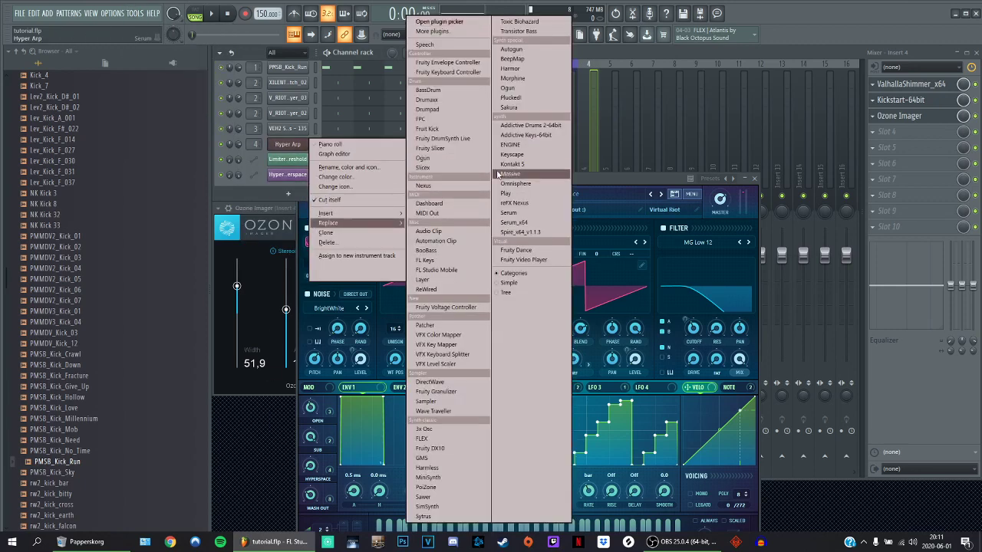
pyautogui.click(516, 184)
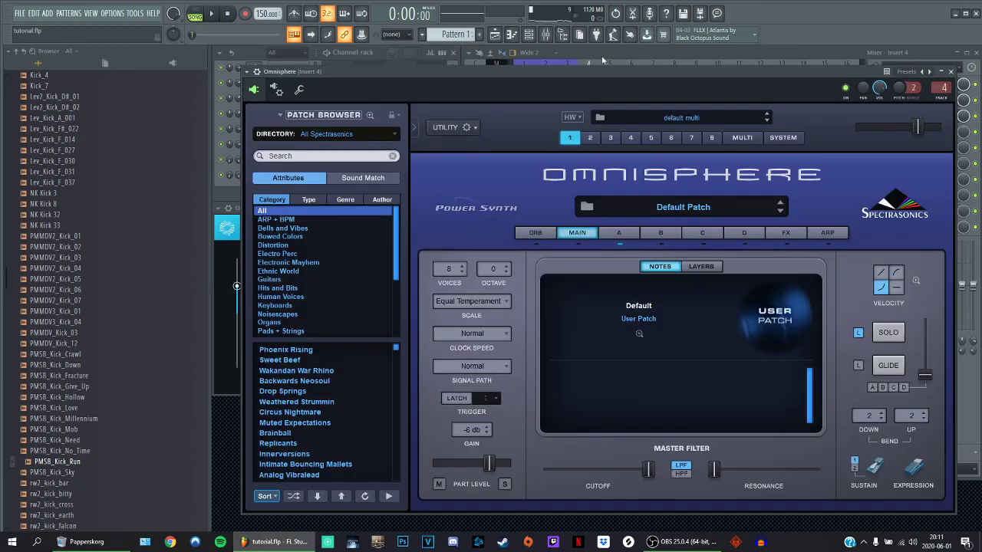
# - In Omnisphere's layer A, raise the layer level and oscillator Shape slightly, and enable host automation for Shape
pyautogui.click(619, 233)
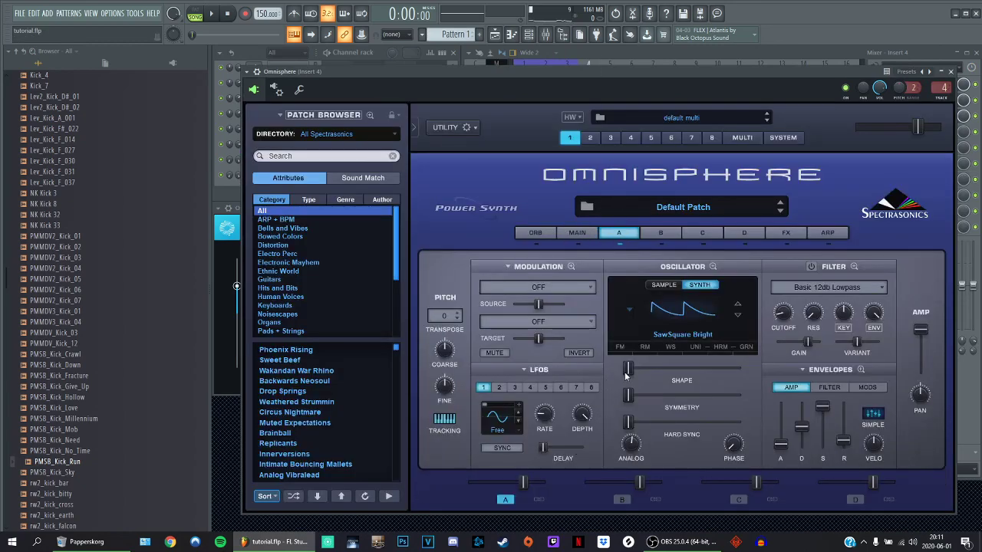
pyautogui.moveTo(525, 491); pyautogui.dragTo(536, 488)
pyautogui.moveTo(629, 371); pyautogui.dragTo(651, 371)
pyautogui.rightClick(653, 373)
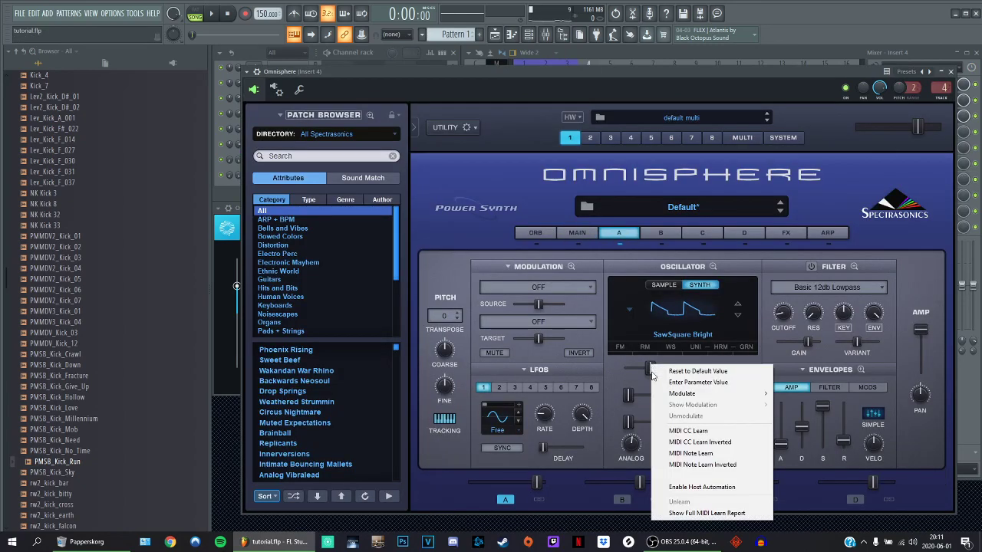
pyautogui.click(699, 488)
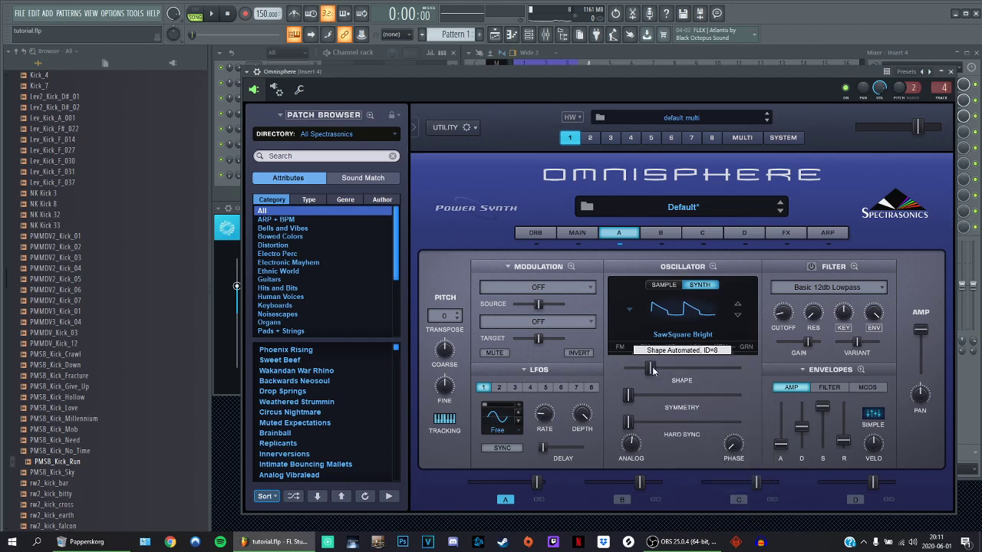
# - Nudge layer A's oscillator Shape slightly higher and create an automation clip for this last tweaked parameter
pyautogui.moveTo(652, 370); pyautogui.dragTo(659, 370)
pyautogui.click(111, 13)
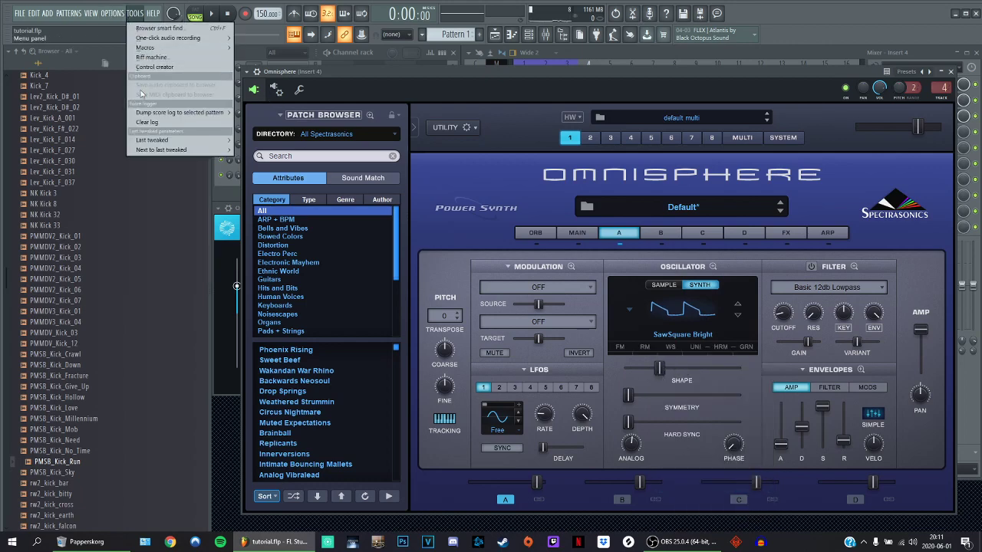
pyautogui.moveTo(182, 143)
pyautogui.click(273, 199)
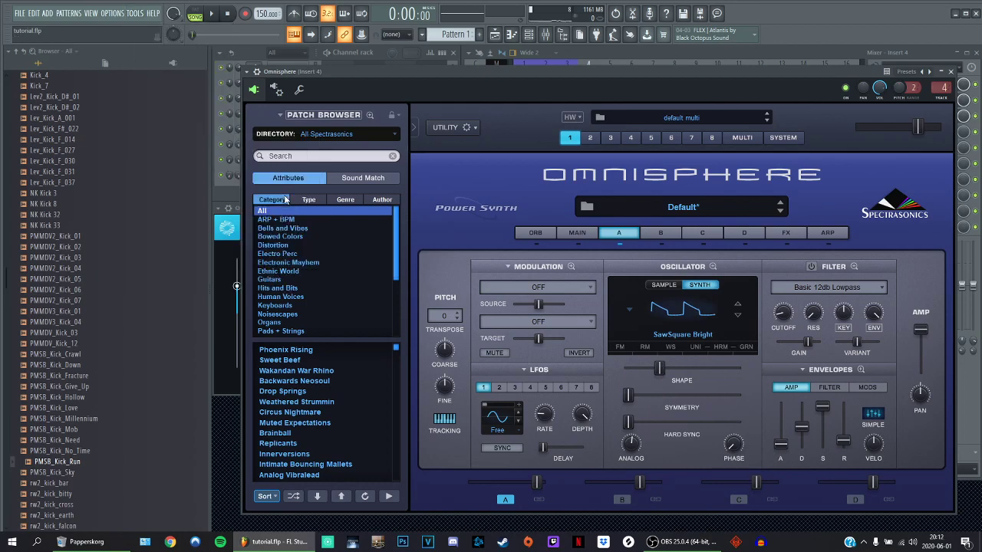
# - Enable host automation for layer A's oscillator Symmetry and close the Omnisphere window
pyautogui.rightClick(659, 369)
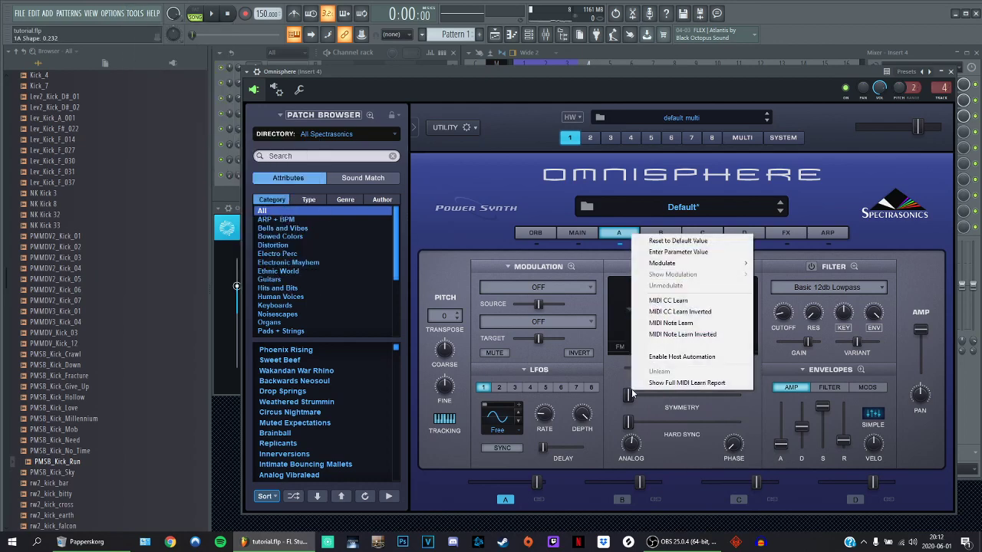
pyautogui.click(673, 357)
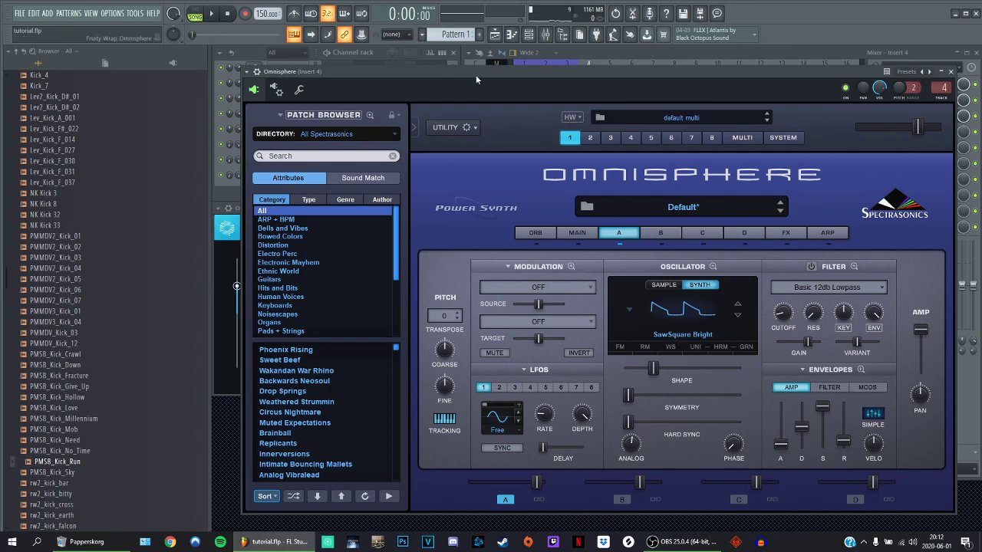
pyautogui.moveTo(476, 74)
pyautogui.mouseDown()
pyautogui.moveTo(468, 77)
pyautogui.moveTo(474, 85)
pyautogui.mouseUp()
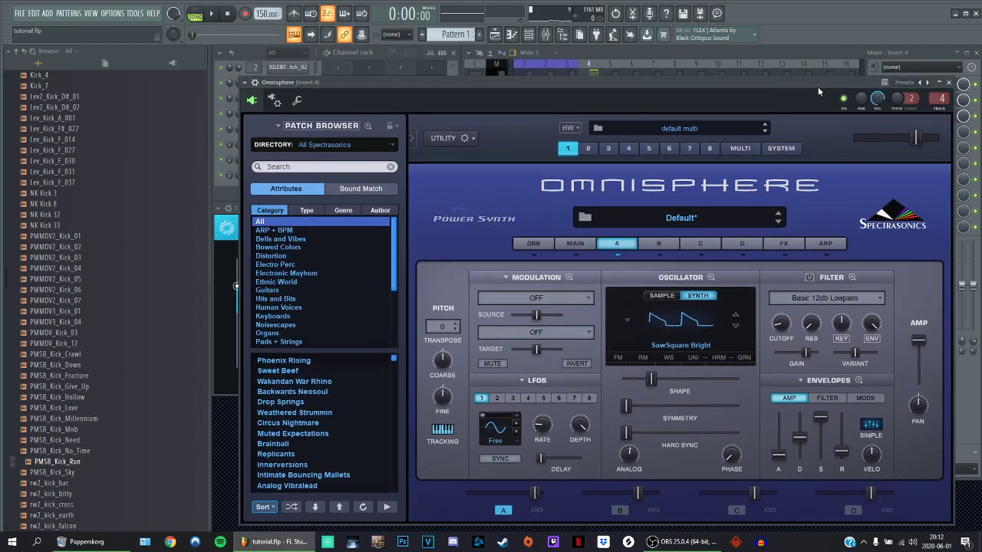
pyautogui.click(951, 83)
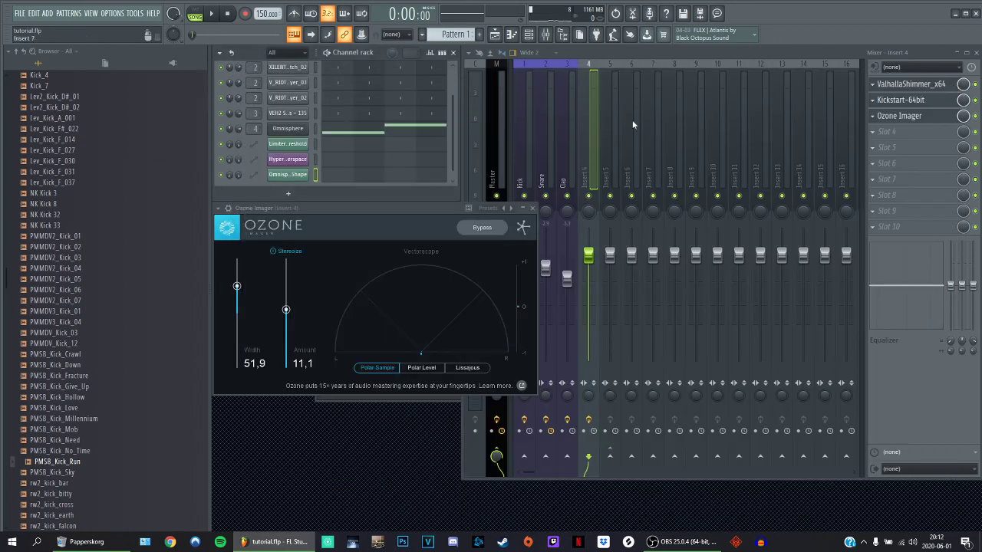
pyautogui.click(302, 136)
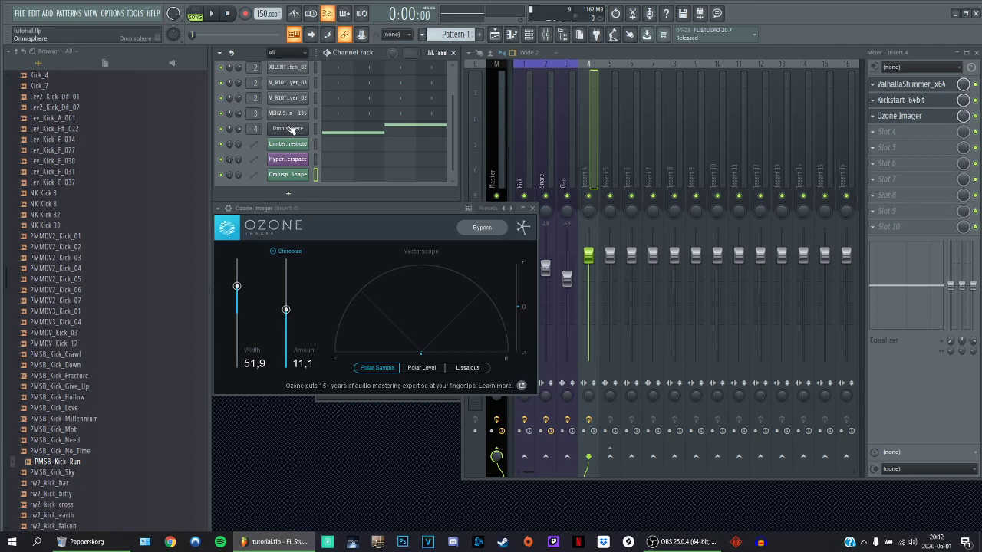
pyautogui.click(952, 83)
pyautogui.rightClick(286, 128)
pyautogui.moveTo(338, 209)
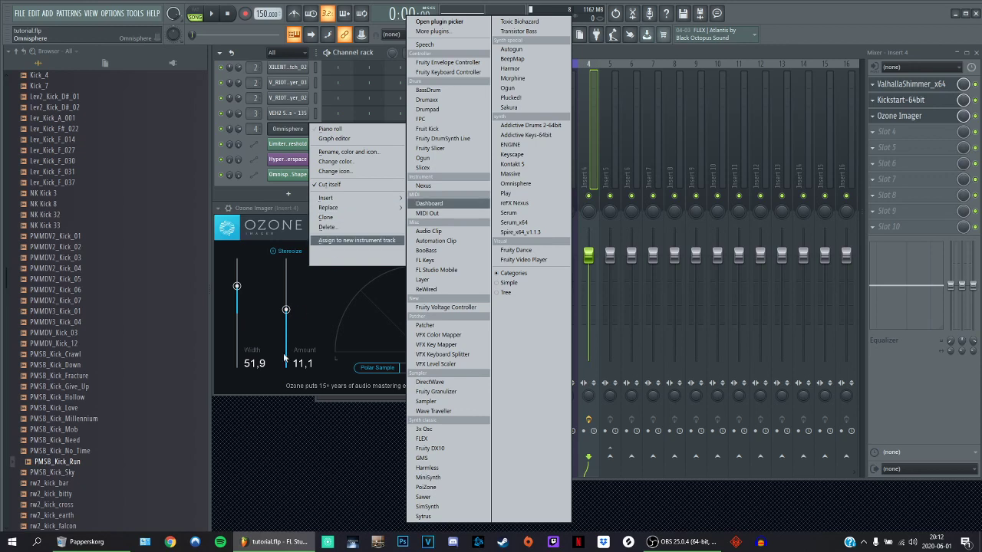
# - In the Omnisphere channel's patch browser, filter to the Keyboards category and Acoustic Pianos type, and load the Ice Piano patch
pyautogui.click(283, 129)
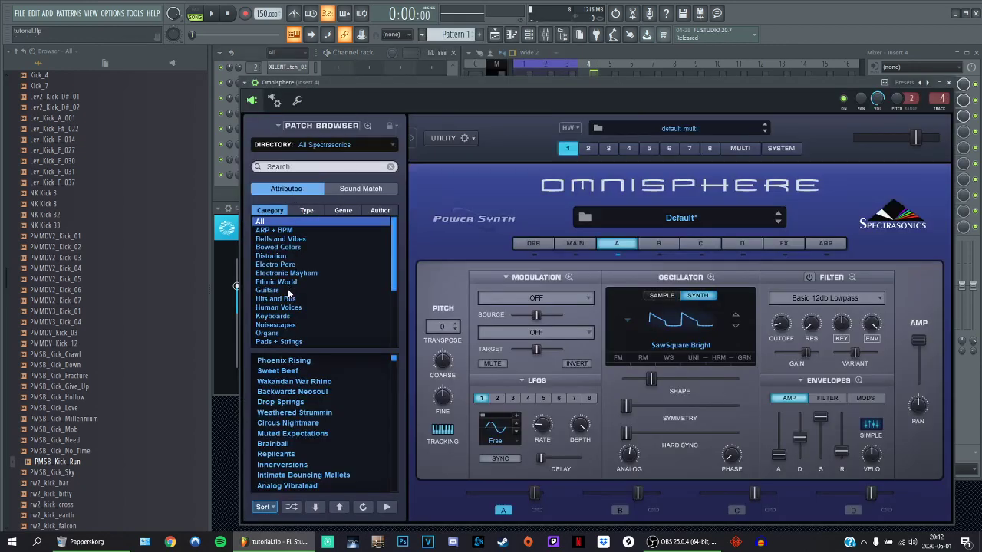
pyautogui.scroll(-3, 281, 335)
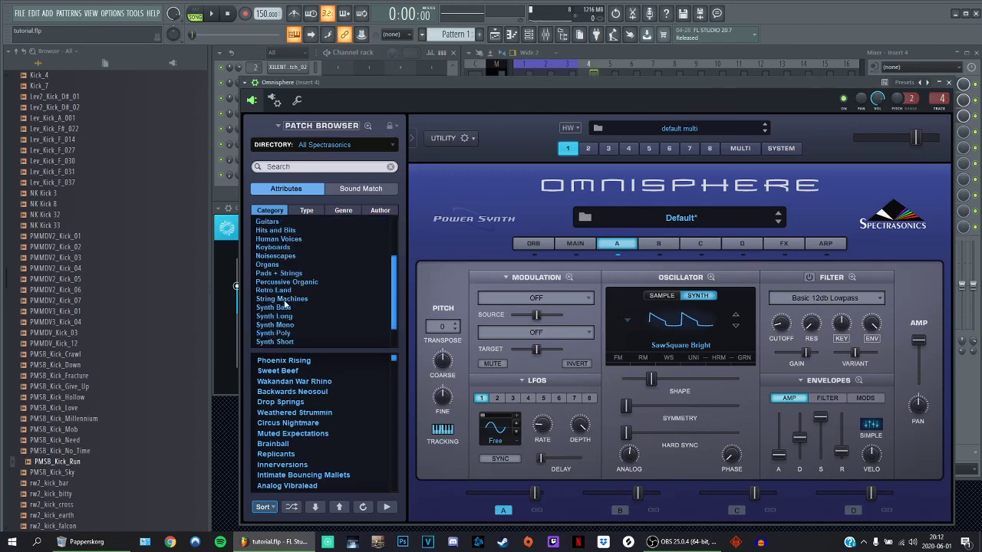
pyautogui.click(277, 248)
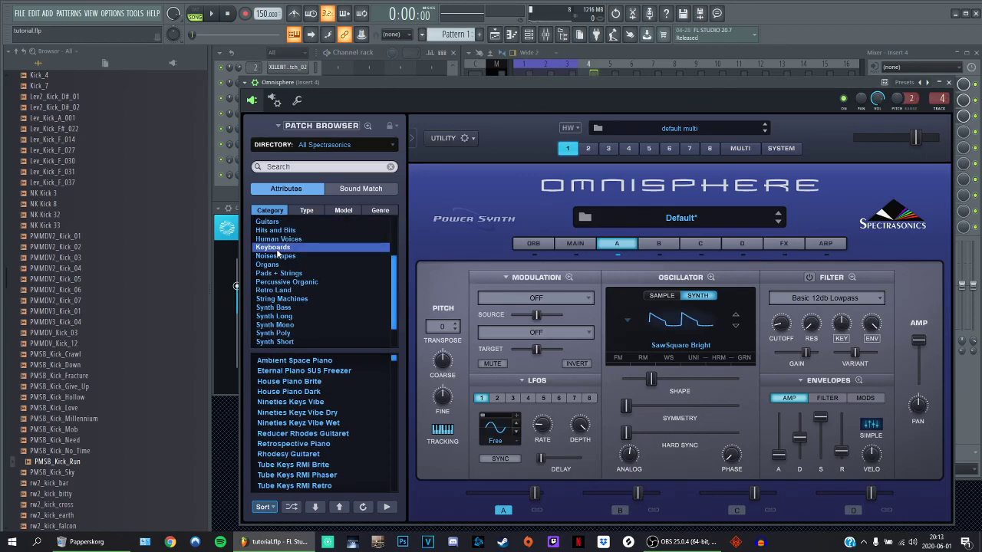
pyautogui.click(309, 212)
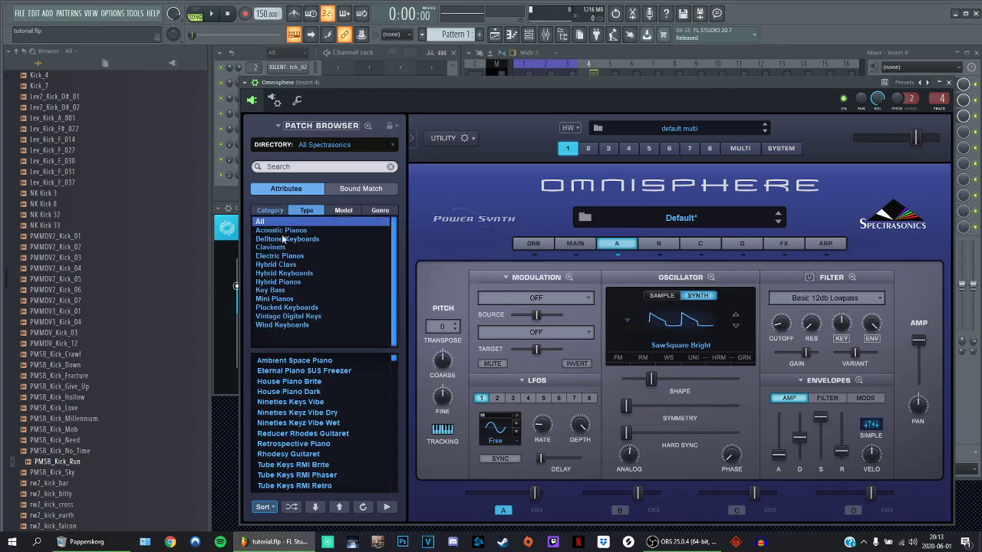
pyautogui.click(285, 231)
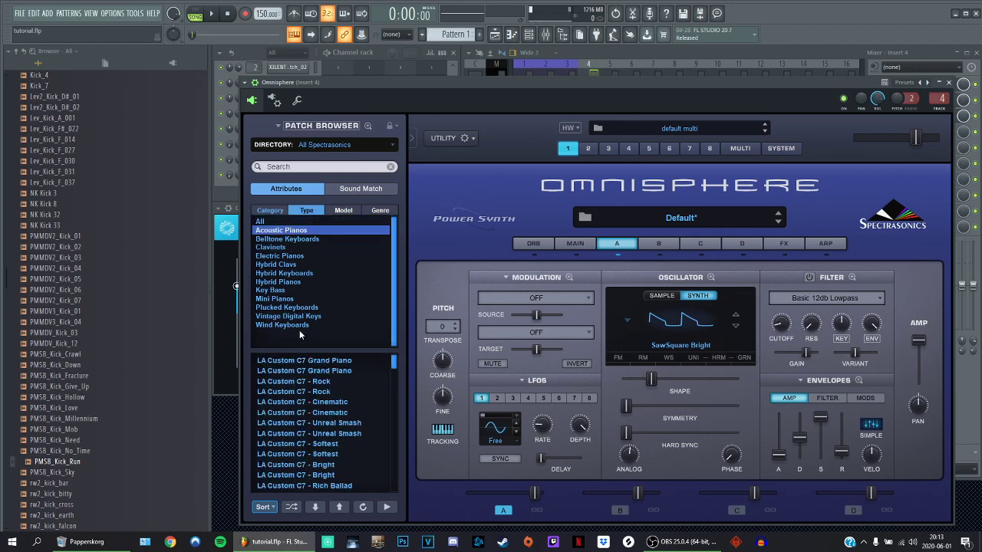
pyautogui.scroll(-15, 300, 414)
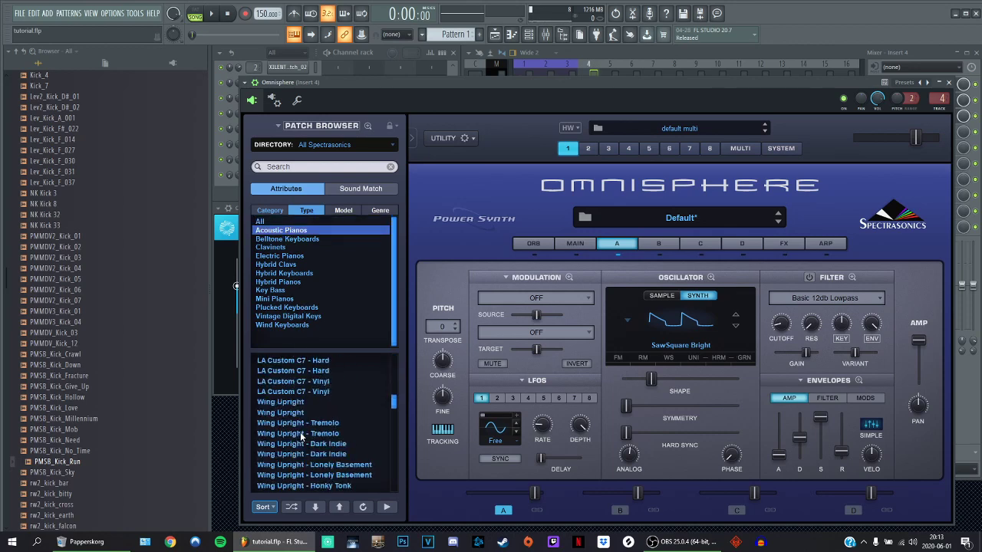
pyautogui.scroll(-10, 301, 438)
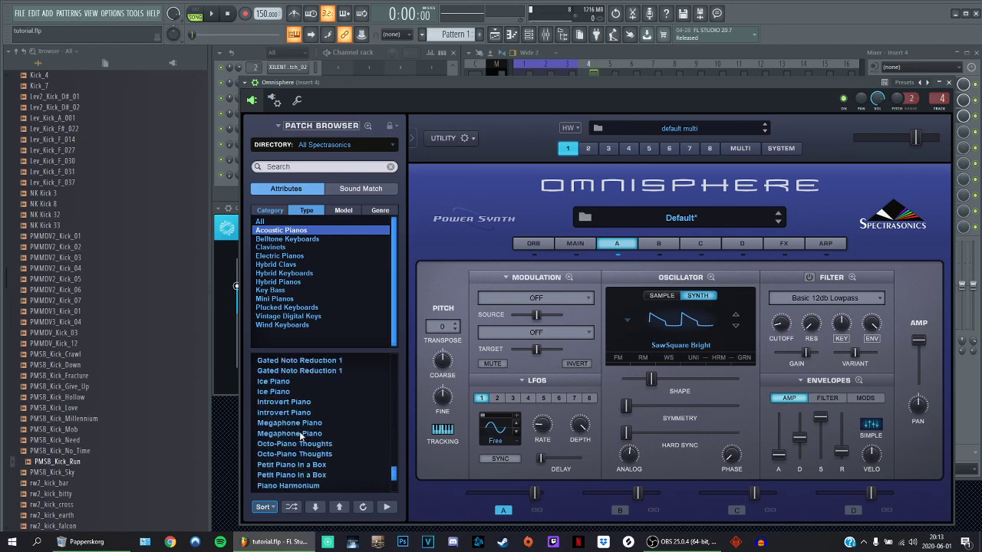
pyautogui.scroll(2, 292, 455)
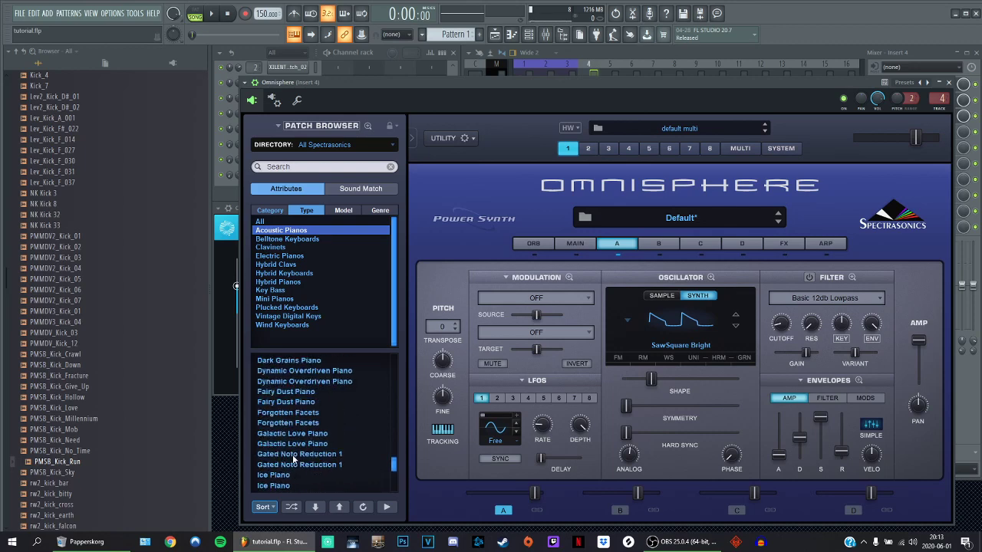
pyautogui.click(274, 454)
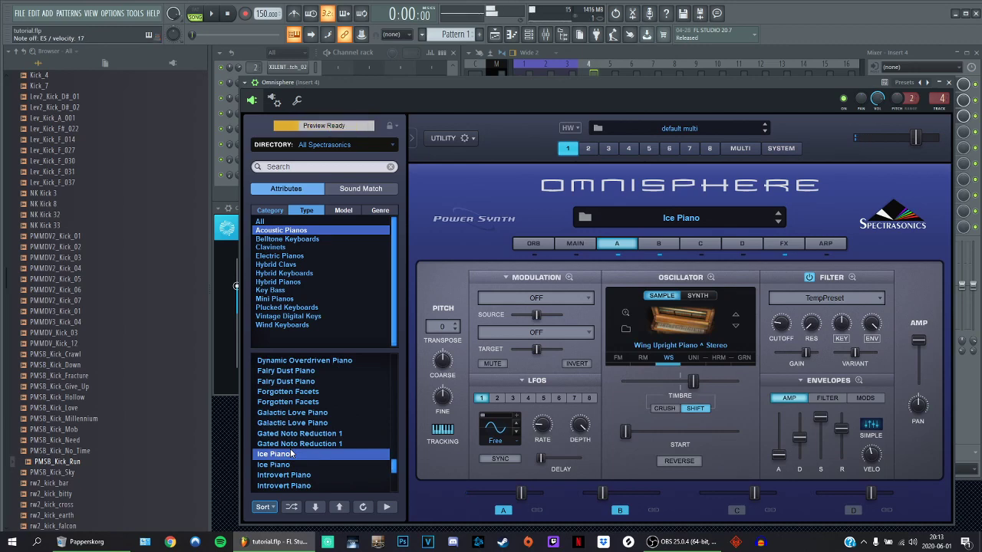
# - On mixer Insert 4, disable Kickstart and lower ValhallaShimmer's mix to 0.26, and return to Omnisphere
pyautogui.click(818, 53)
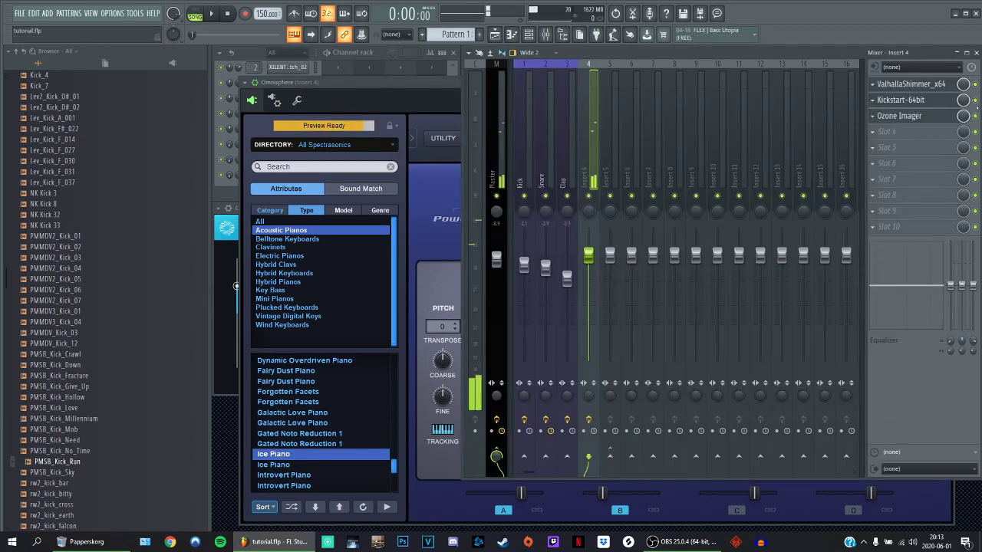
pyautogui.click(930, 88)
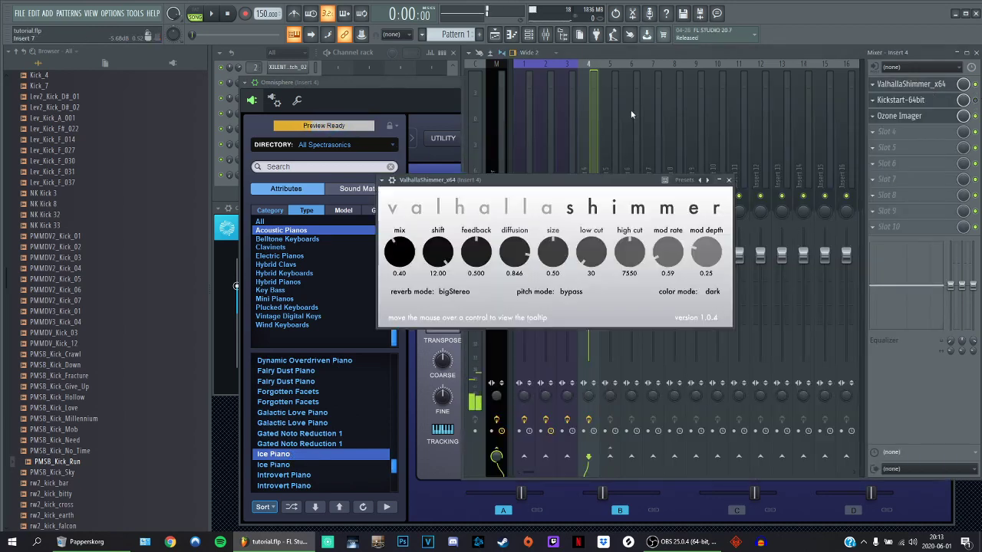
pyautogui.click(386, 92)
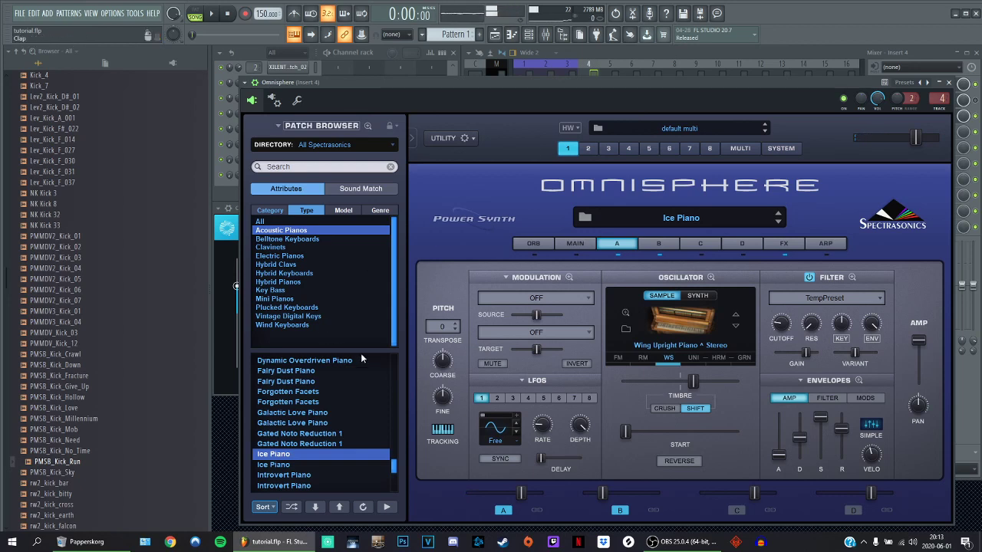
# - Load the Pillowy Pad Piano patch from the Acoustic Pianos list
pyautogui.scroll(-1, 290, 440)
pyautogui.scroll(-1, 290, 445)
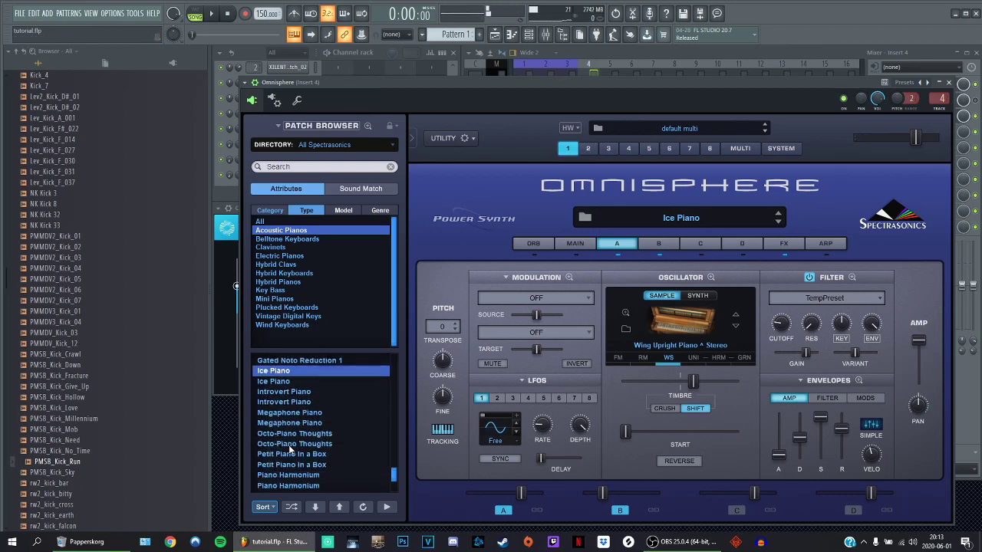
pyautogui.scroll(-2, 291, 458)
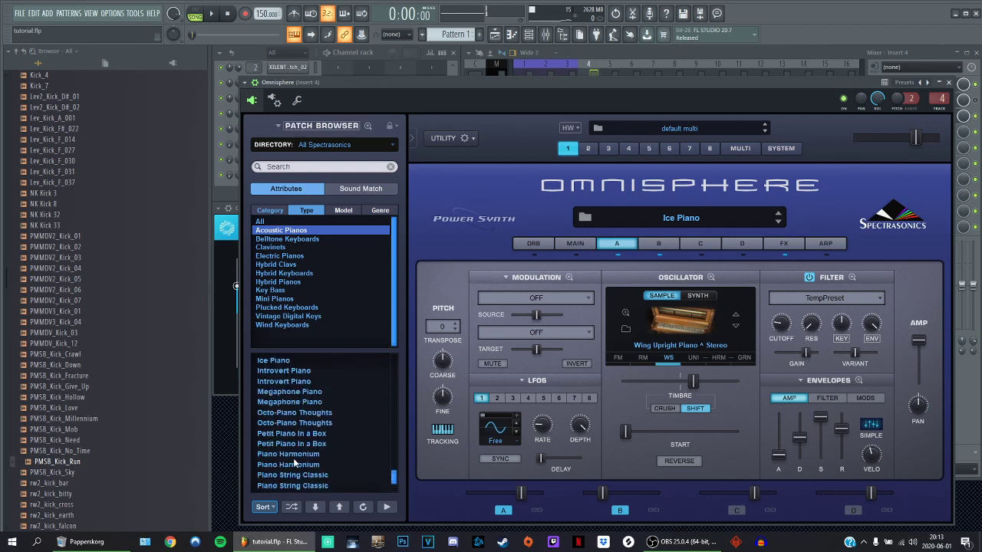
pyautogui.click(300, 456)
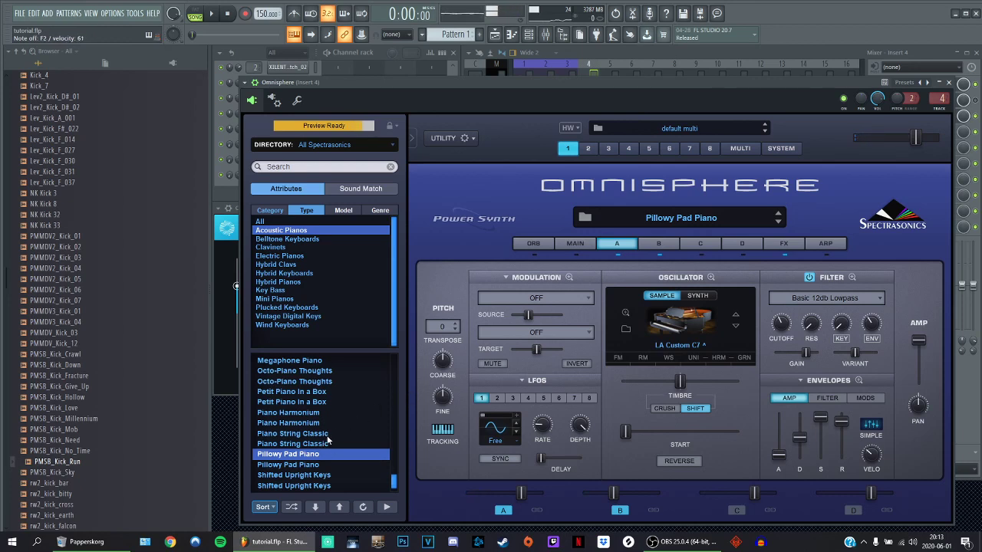
# - Search the patch browser for "galactic" and load the Galactic Love Piano patch
pyautogui.scroll(2, 326, 441)
pyautogui.scroll(-1, 323, 405)
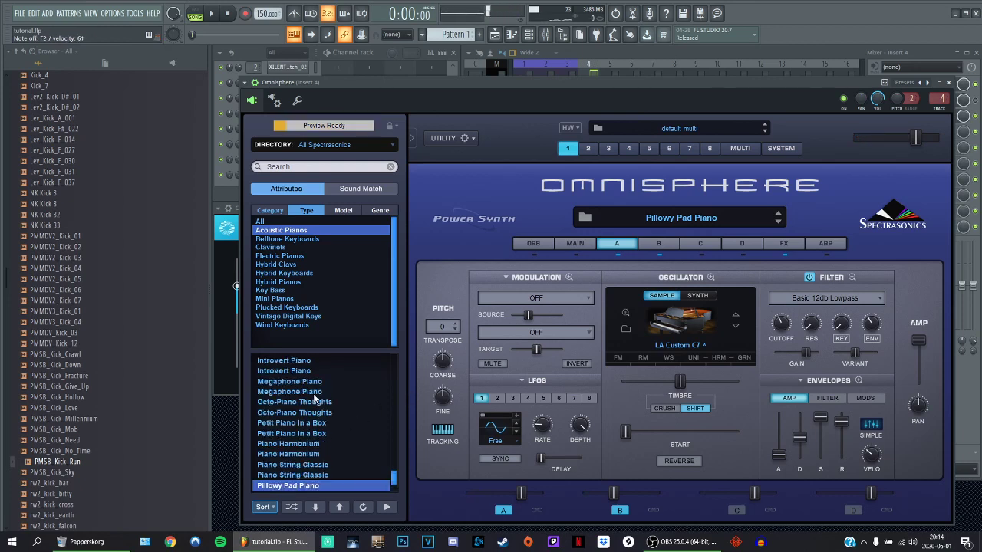
pyautogui.scroll(2, 304, 413)
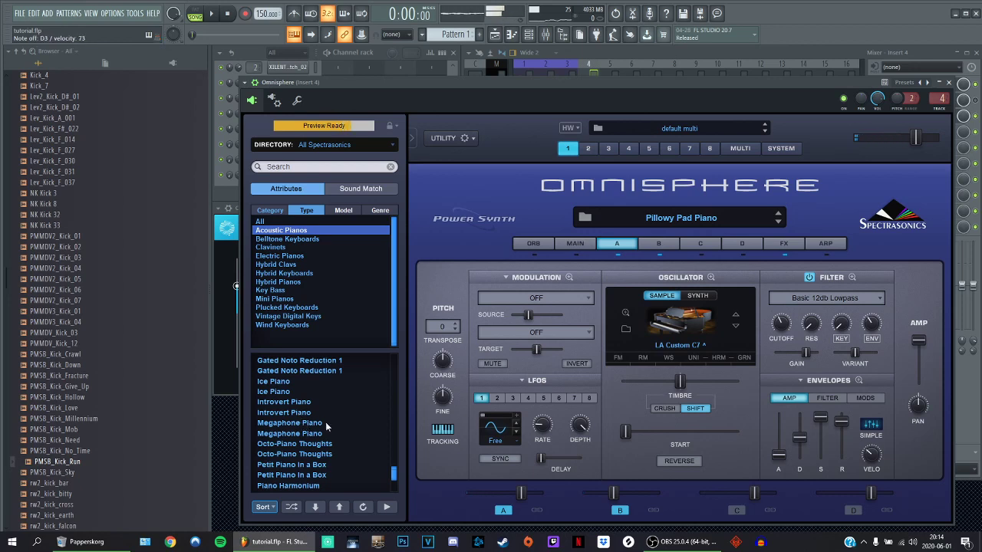
pyautogui.scroll(1, 305, 418)
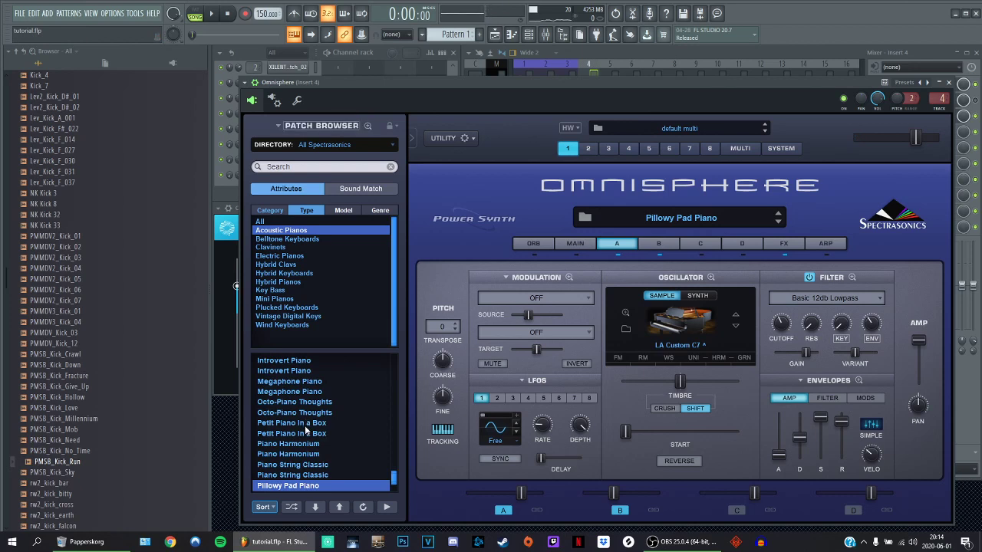
pyautogui.scroll(2, 305, 435)
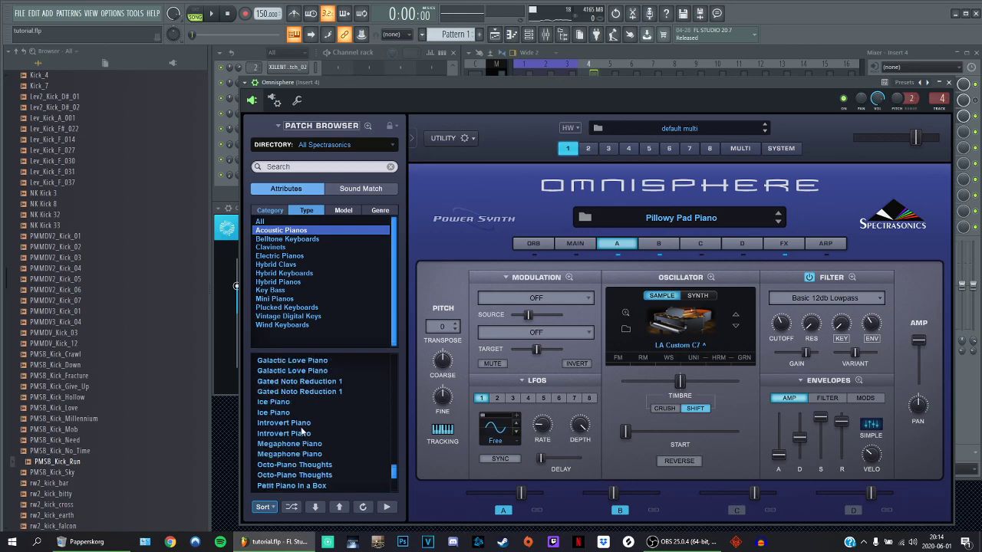
pyautogui.scroll(3, 302, 432)
pyautogui.scroll(1, 300, 441)
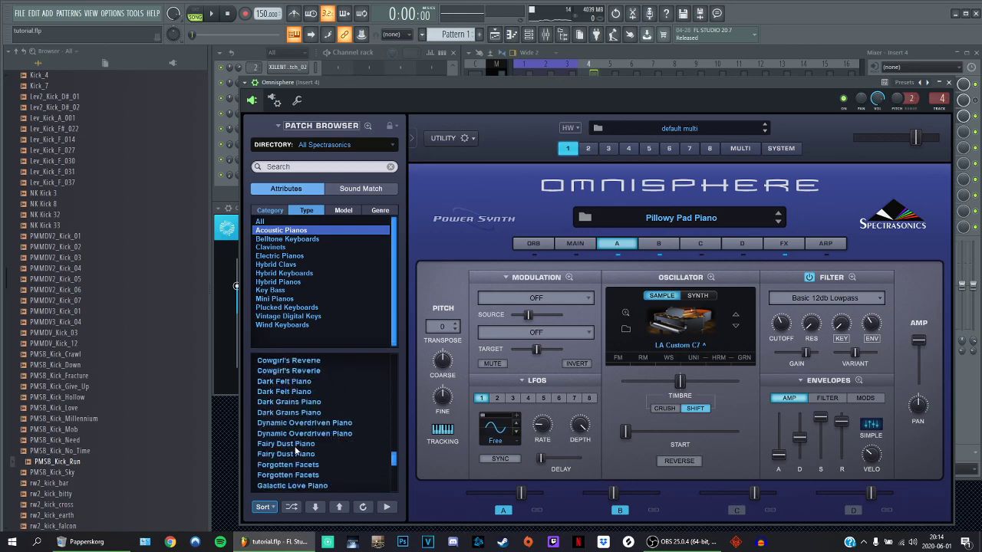
pyautogui.scroll(10, 299, 421)
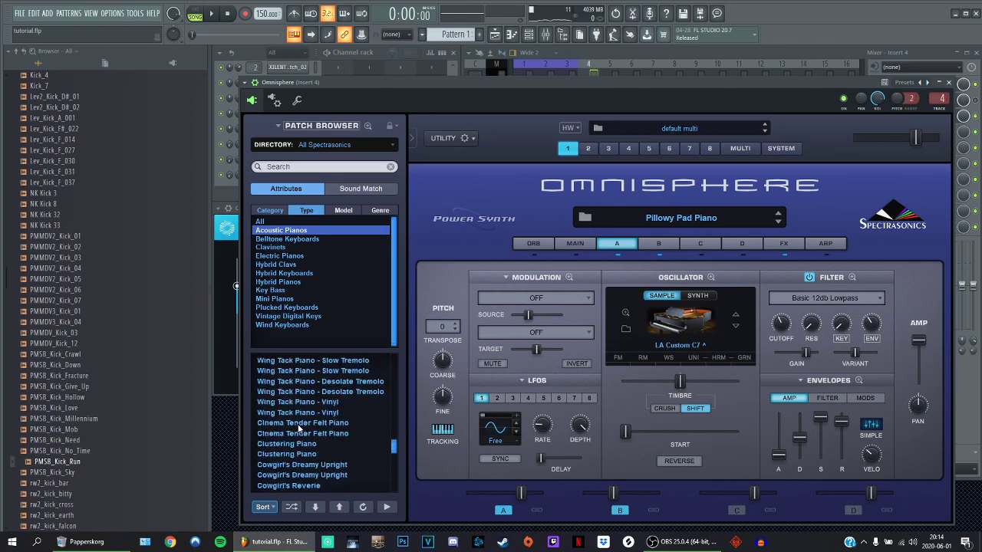
pyautogui.click(305, 165)
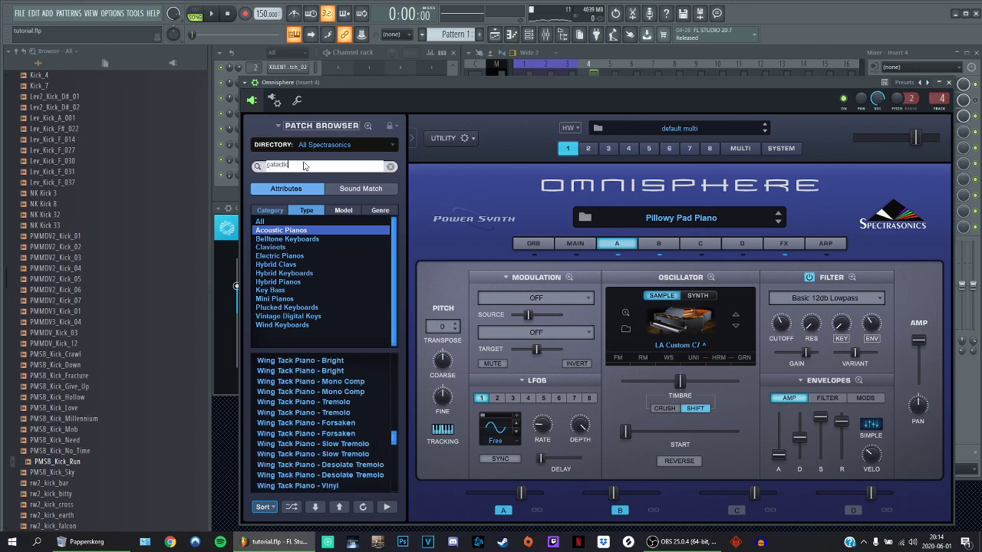
pyautogui.press('Return')
pyautogui.click(314, 362)
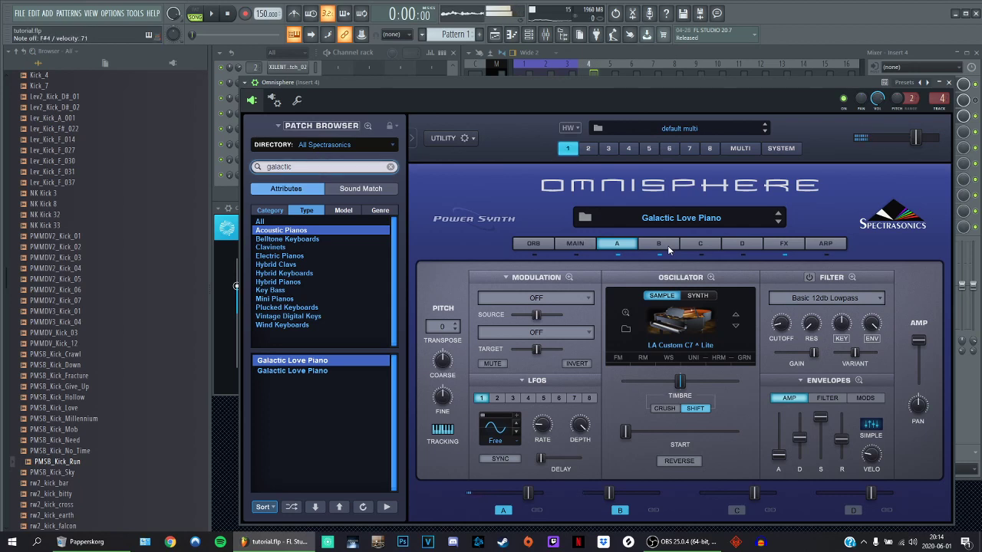
# - Close Omnisphere and replace its channel's instrument with Kontakt 5
pyautogui.click(949, 83)
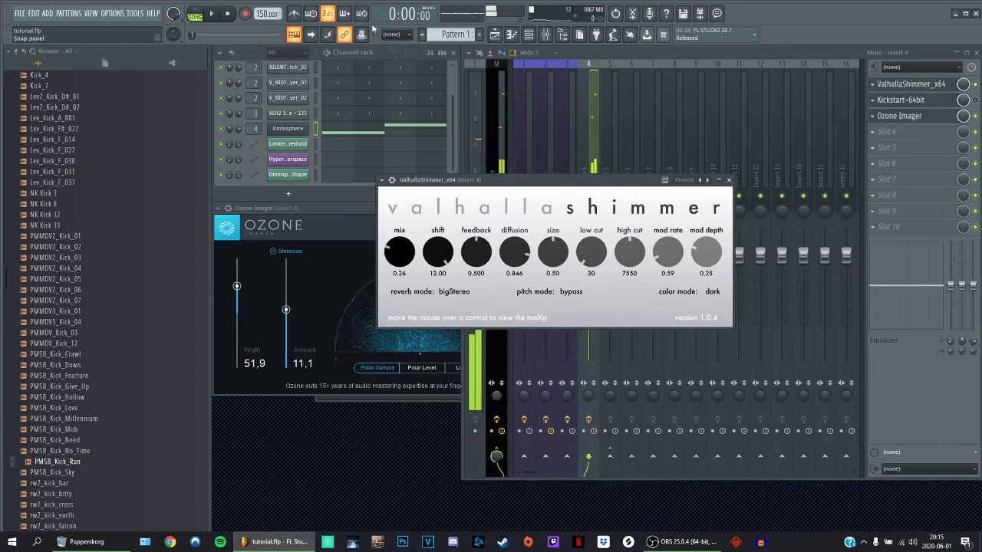
pyautogui.rightClick(296, 129)
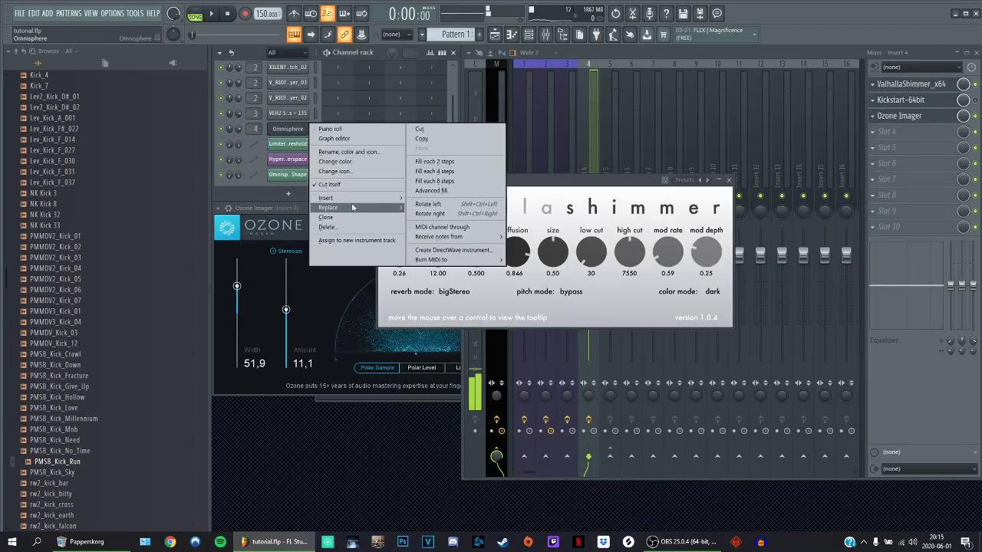
pyautogui.moveTo(338, 207)
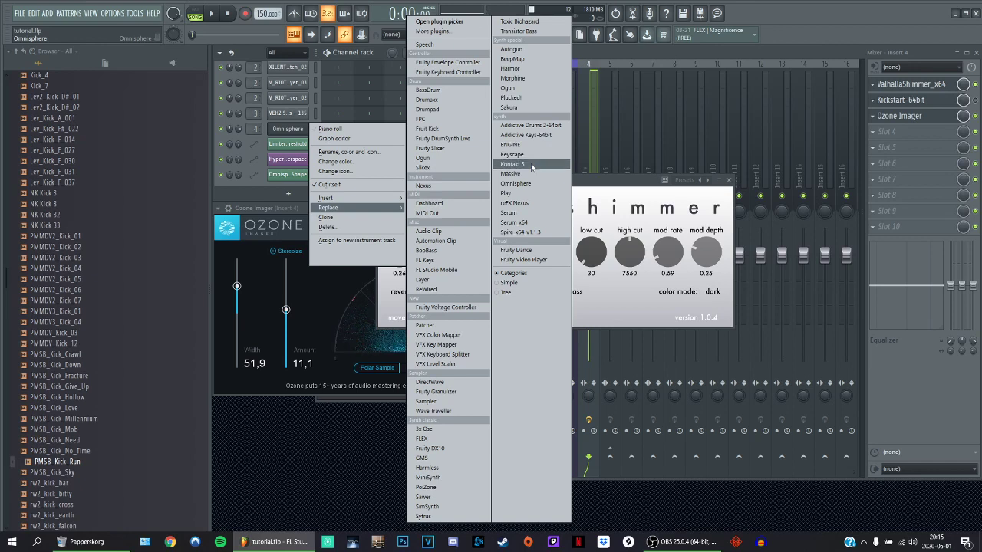
pyautogui.click(515, 183)
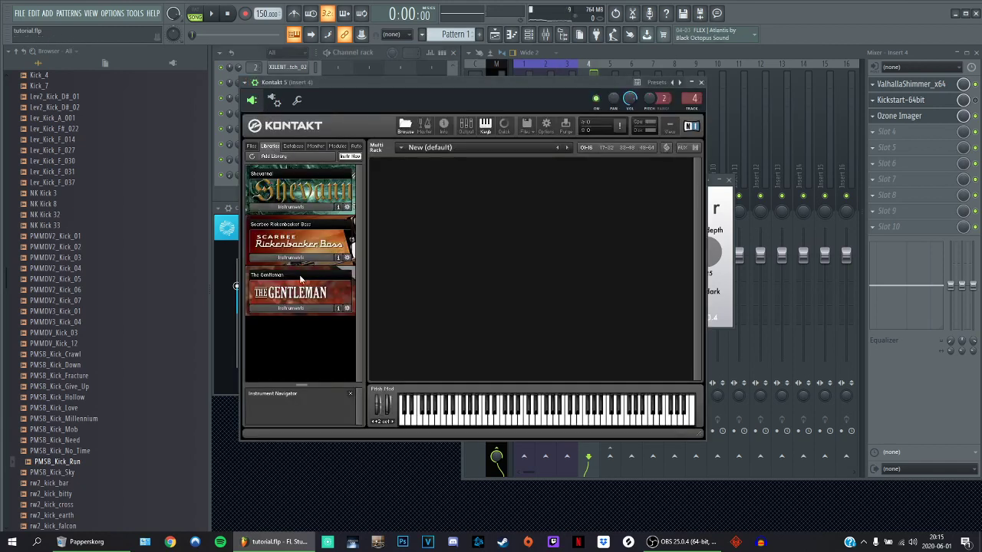
# - List The Gentleman library's instruments in Kontakt 5 and load the saved Gentleman preset
pyautogui.click(292, 307)
pyautogui.click(244, 82)
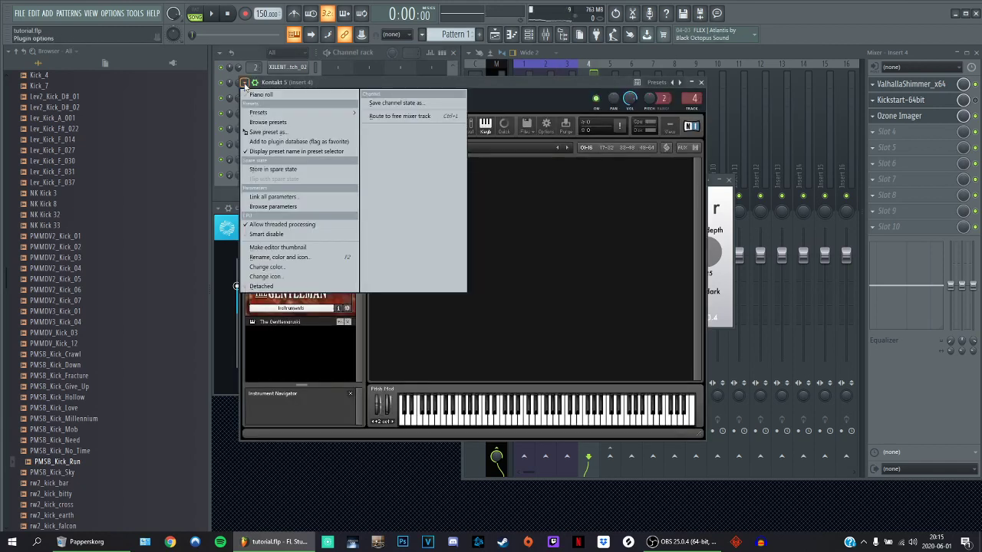
pyautogui.click(305, 346)
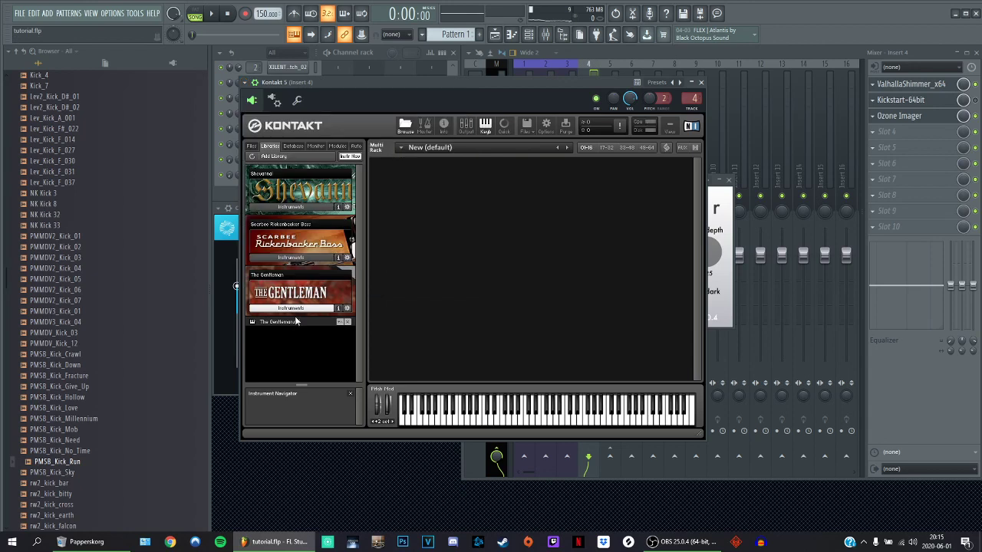
pyautogui.click(244, 82)
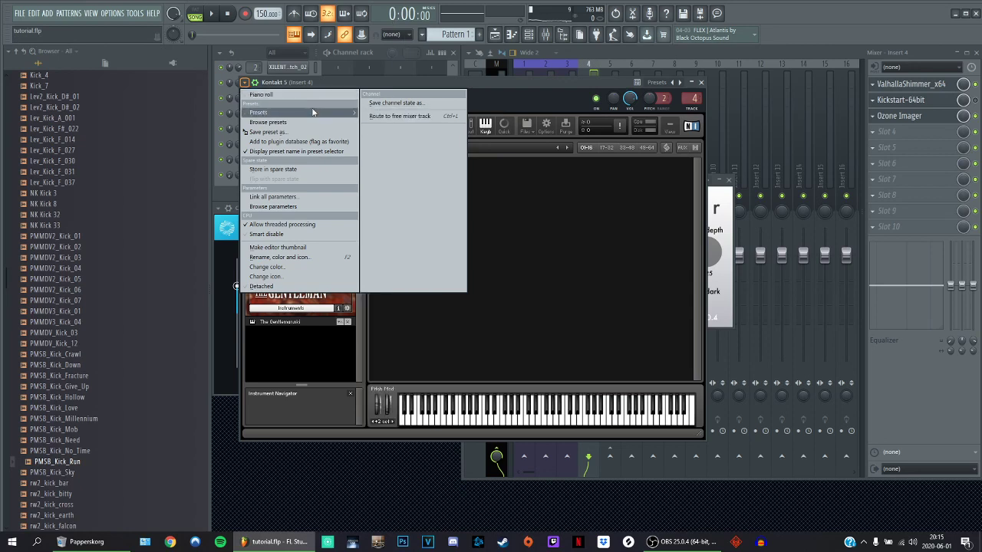
pyautogui.moveTo(349, 113)
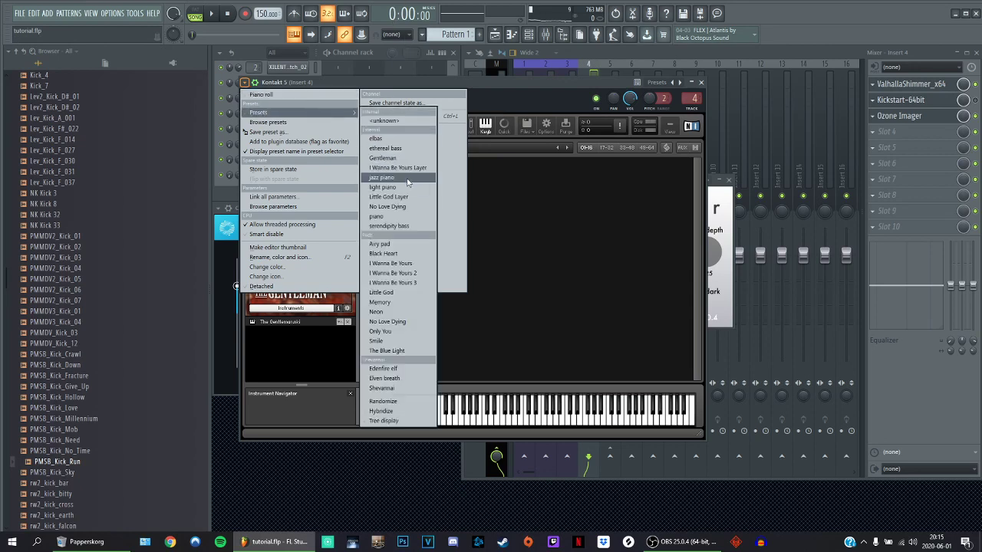
pyautogui.click(415, 158)
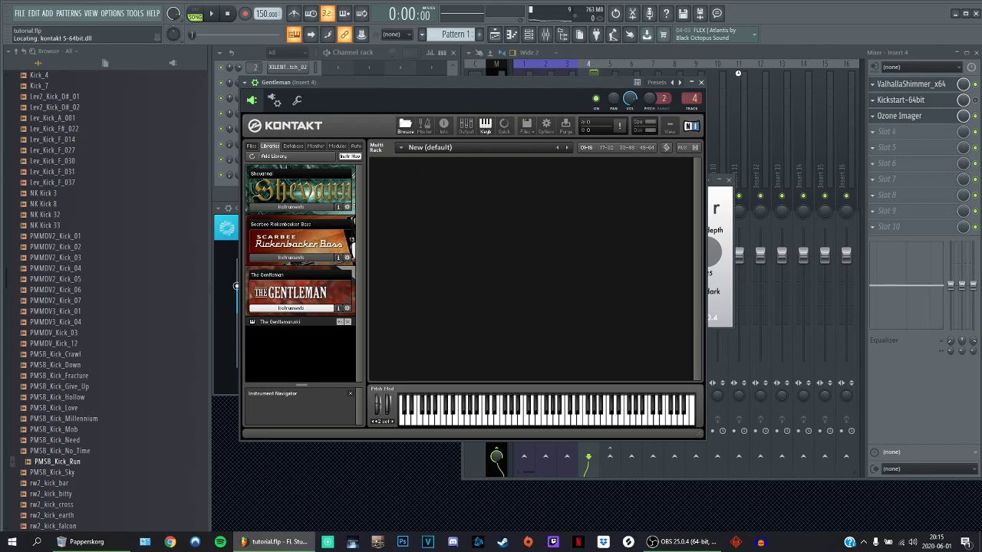
# - Lower mixer Insert 4's volume to -8.5 dB and bring the Gentleman piano window back to the front
pyautogui.click(623, 64)
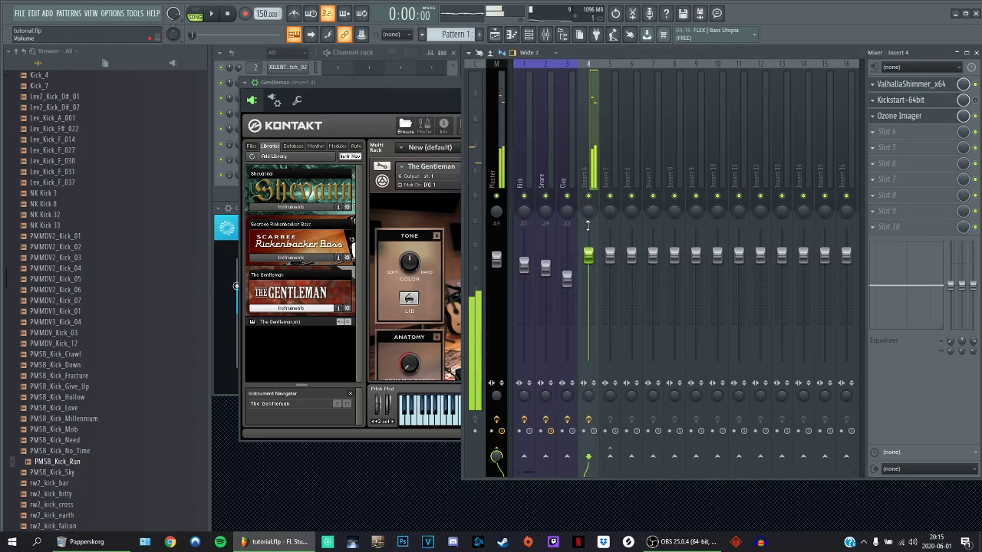
pyautogui.moveTo(587, 225); pyautogui.dragTo(586, 267)
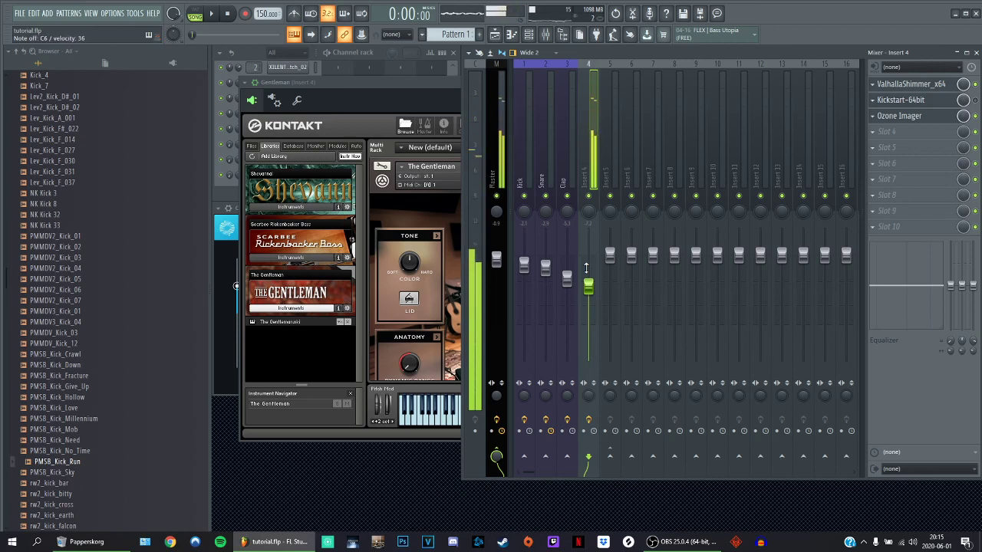
pyautogui.moveTo(587, 268); pyautogui.dragTo(586, 275)
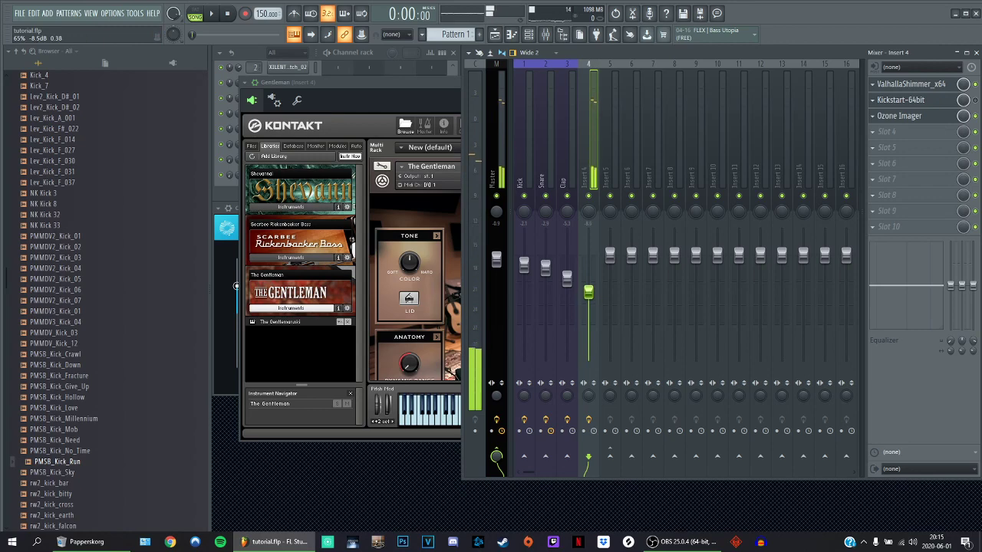
pyautogui.moveTo(390, 80); pyautogui.dragTo(368, 84)
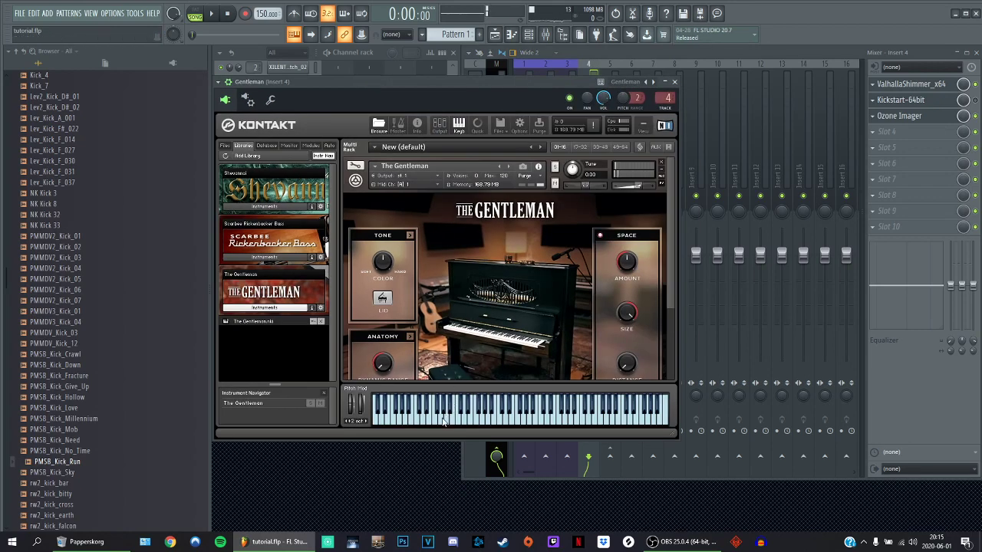
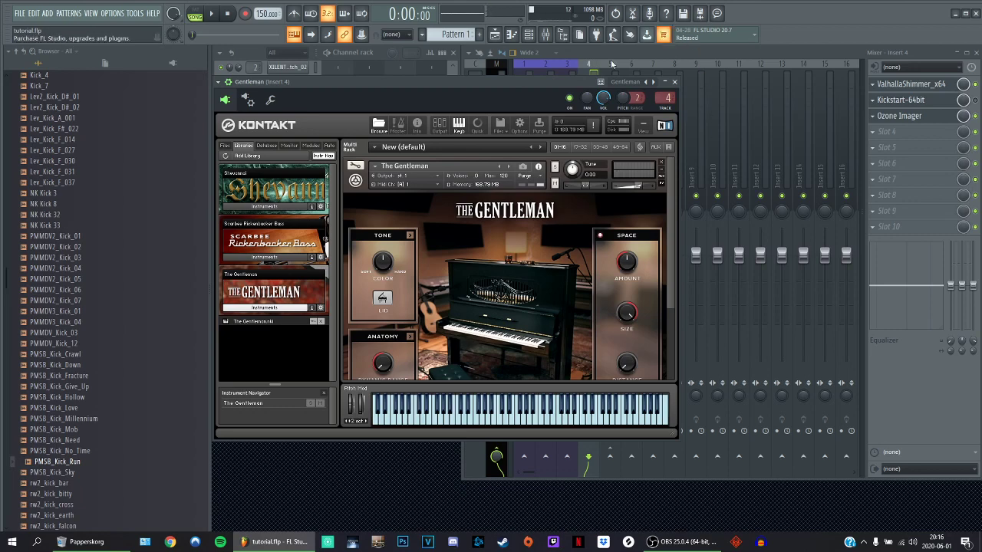
# - Move the Kontakt window off the channel rack and replace the Gentleman channel's instrument with Addictive Keys-64bit
pyautogui.moveTo(356, 80); pyautogui.dragTo(479, 135)
pyautogui.rightClick(288, 129)
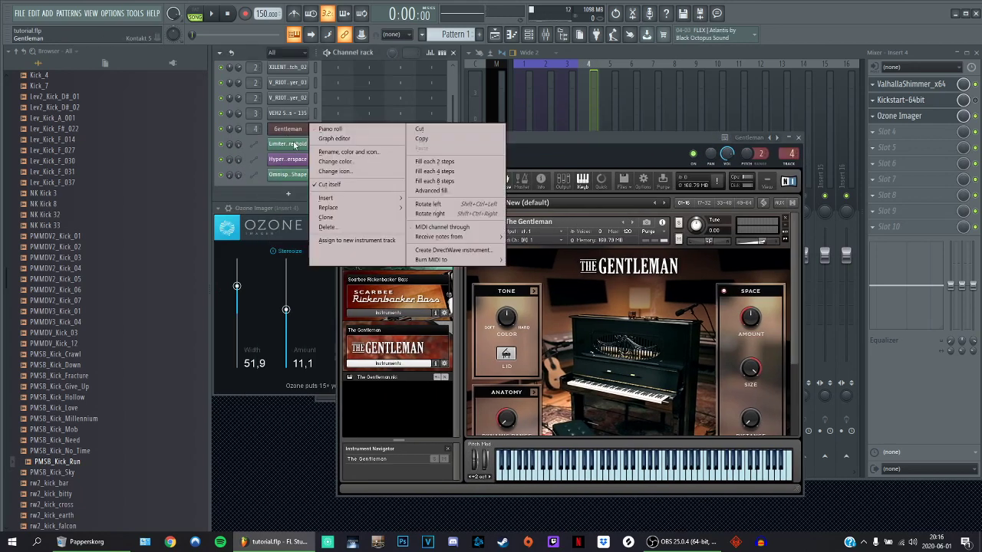
pyautogui.moveTo(330, 207)
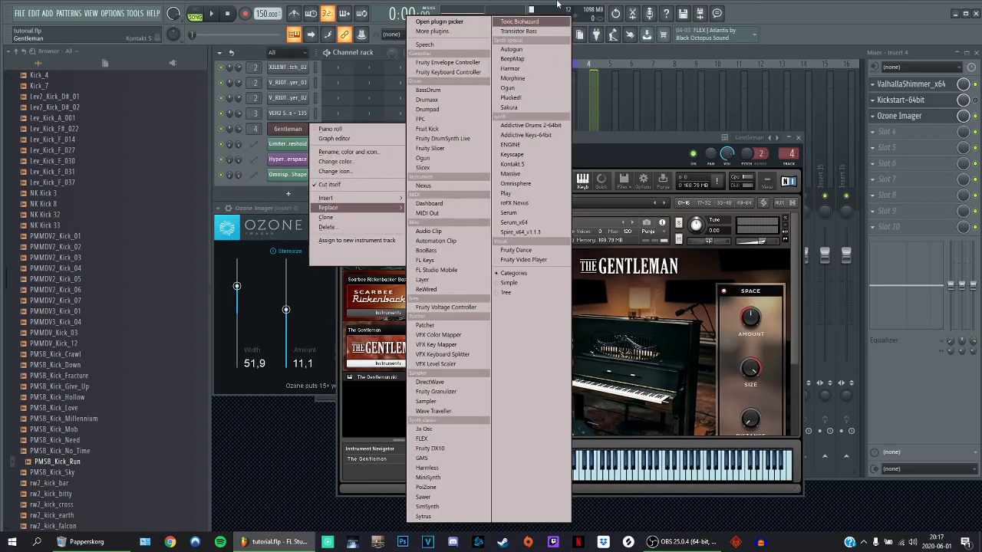
pyautogui.click(549, 136)
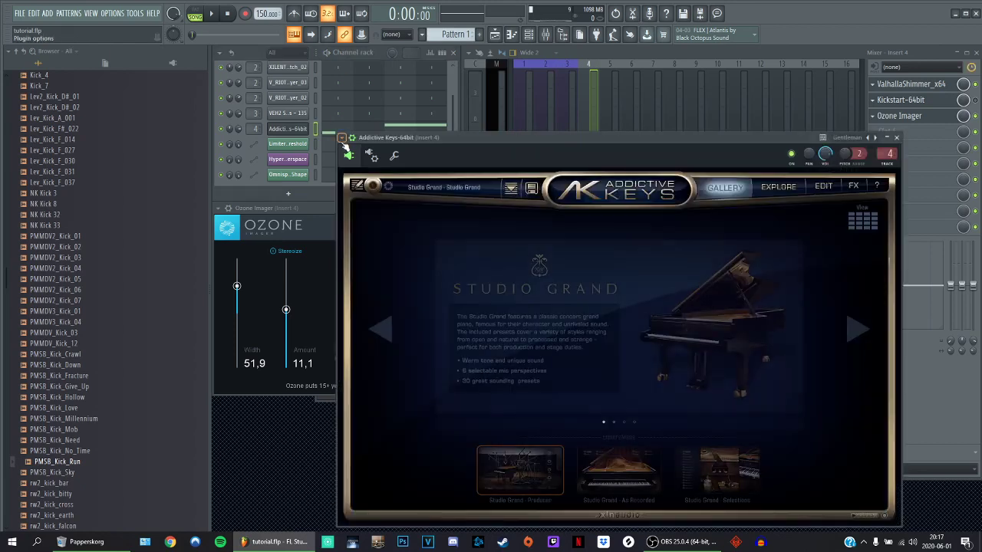
# - Try the Wounds preset in Addictive Keys and switch to the take me down piano preset
pyautogui.click(343, 138)
pyautogui.moveTo(356, 167)
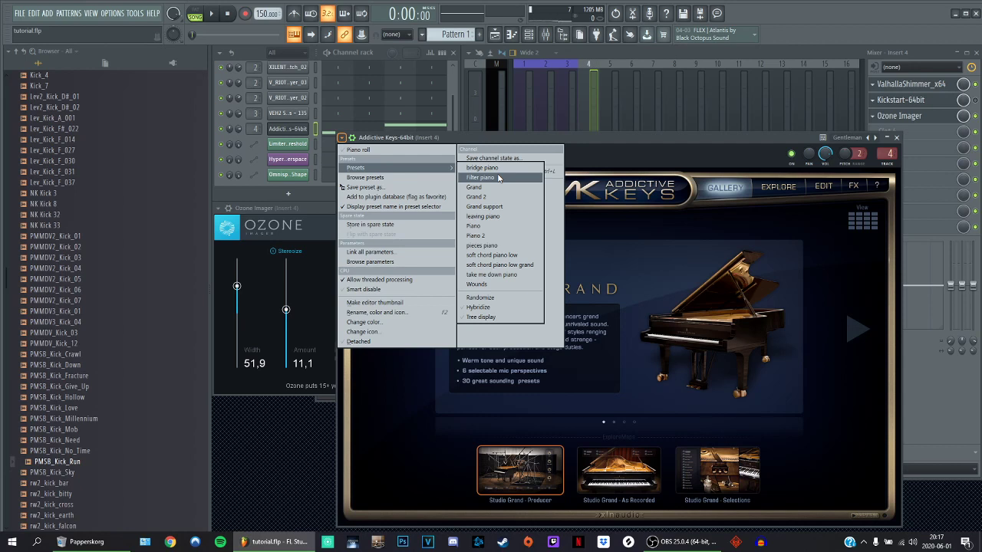
pyautogui.click(493, 284)
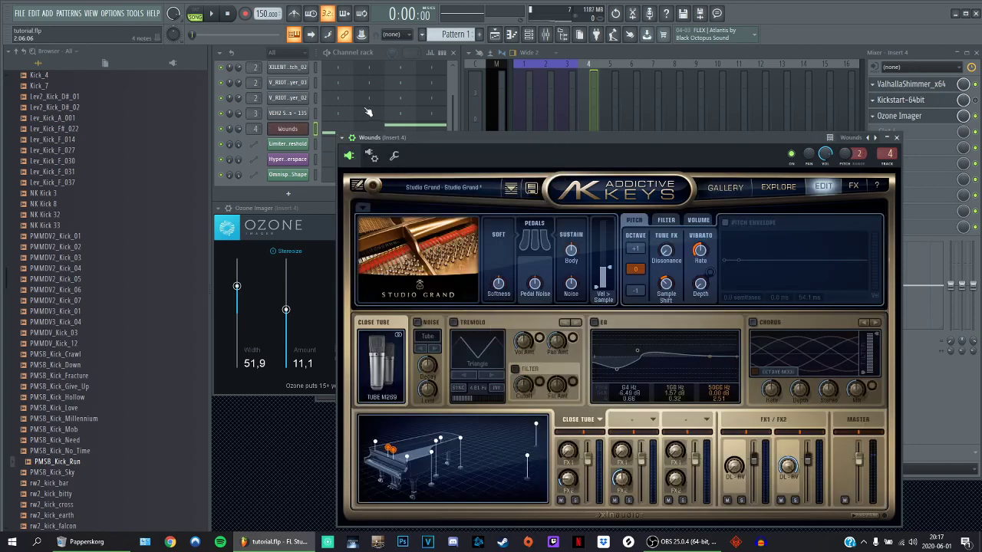
pyautogui.click(345, 139)
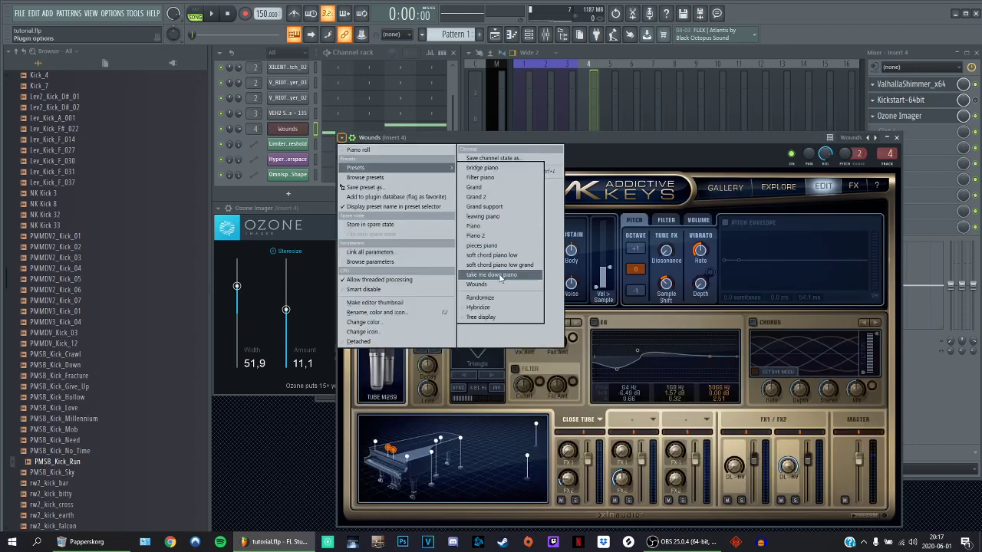
pyautogui.click(499, 279)
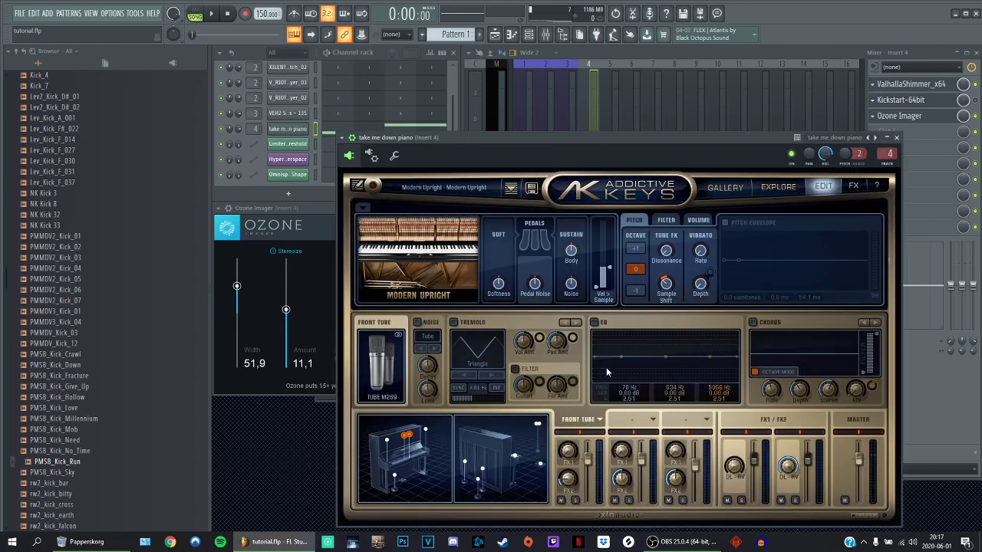
# - Raise mixer Insert 4's fader level with Insert 5's and return to the Addictive Keys window
pyautogui.press('F9')
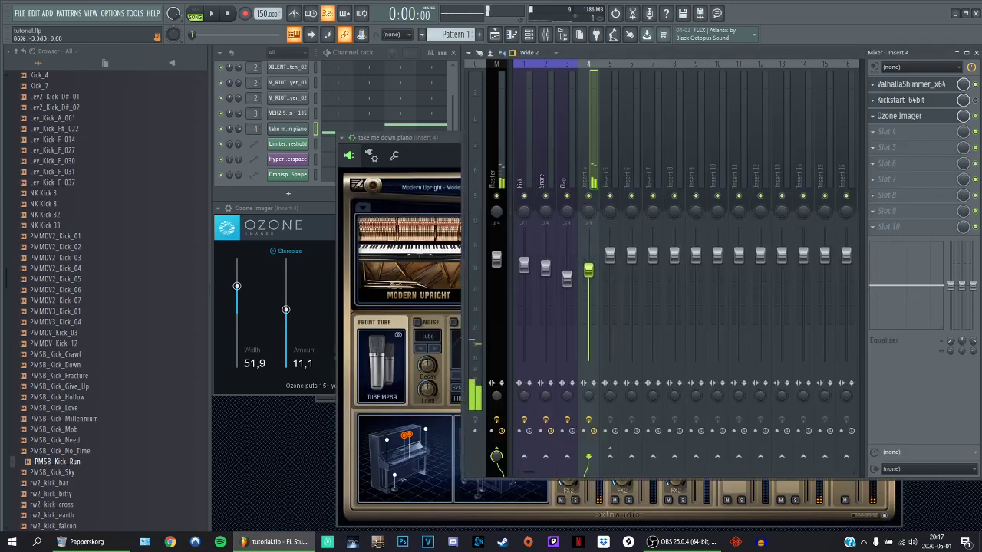
pyautogui.moveTo(588, 270); pyautogui.dragTo(588, 256)
pyautogui.click(212, 15)
pyautogui.click(228, 14)
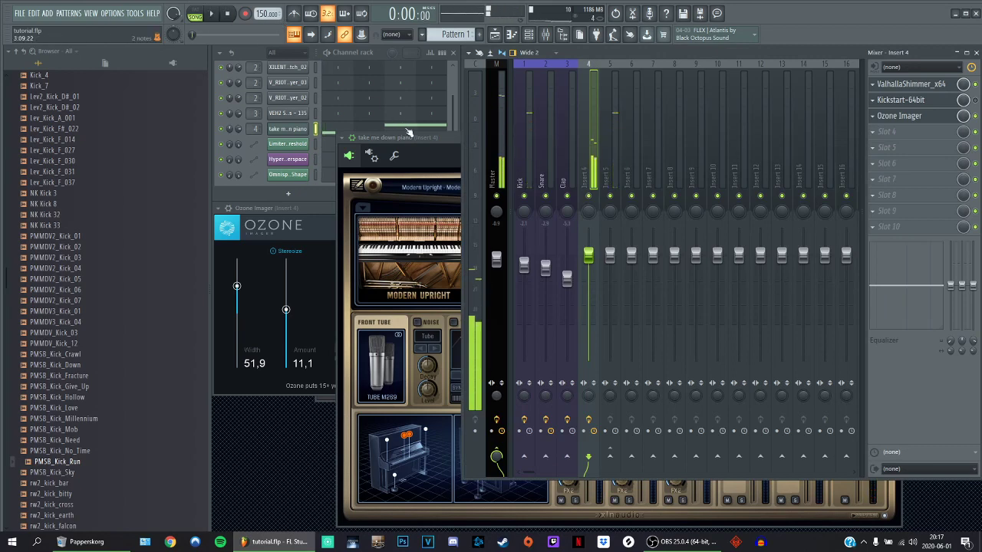
pyautogui.click(409, 135)
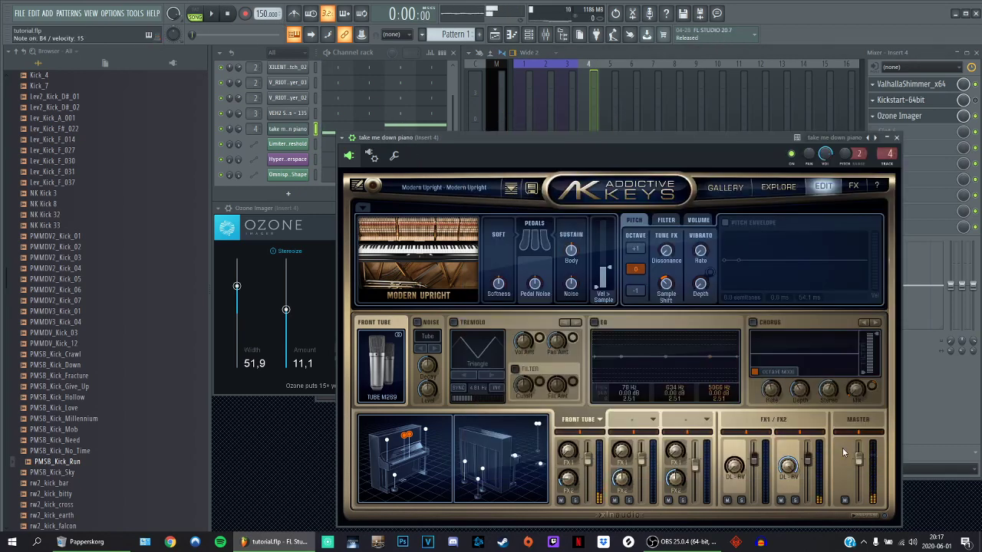
# - Raise the Front Tube microphone's level and add the Back Tube and Floor PZM microphones to the Modern Upright
pyautogui.moveTo(589, 458); pyautogui.dragTo(590, 439)
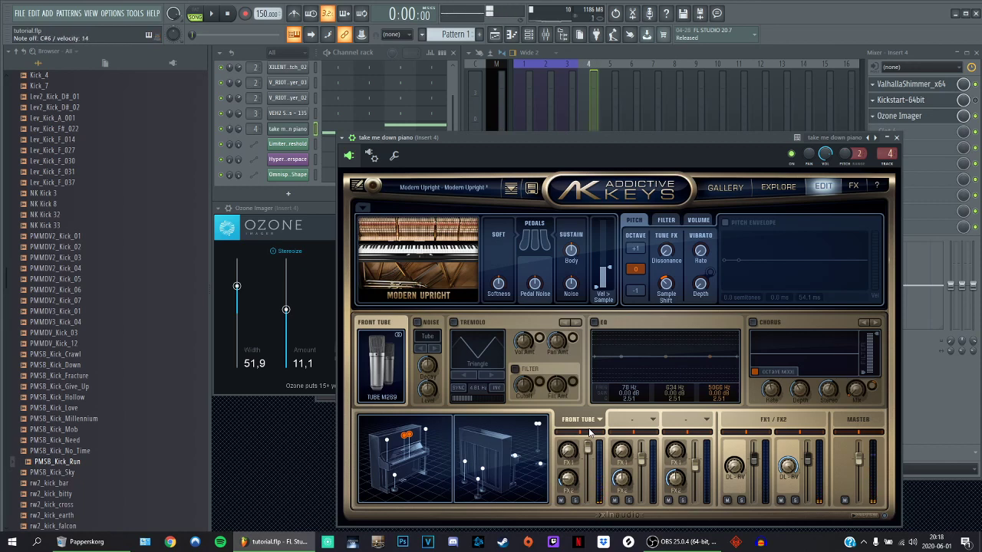
pyautogui.click(631, 421)
pyautogui.click(481, 466)
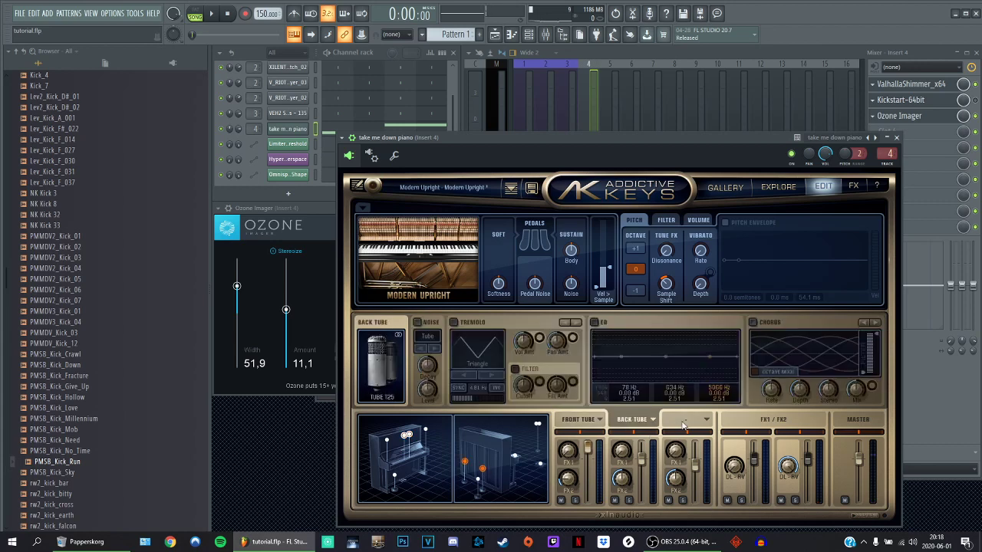
pyautogui.click(539, 468)
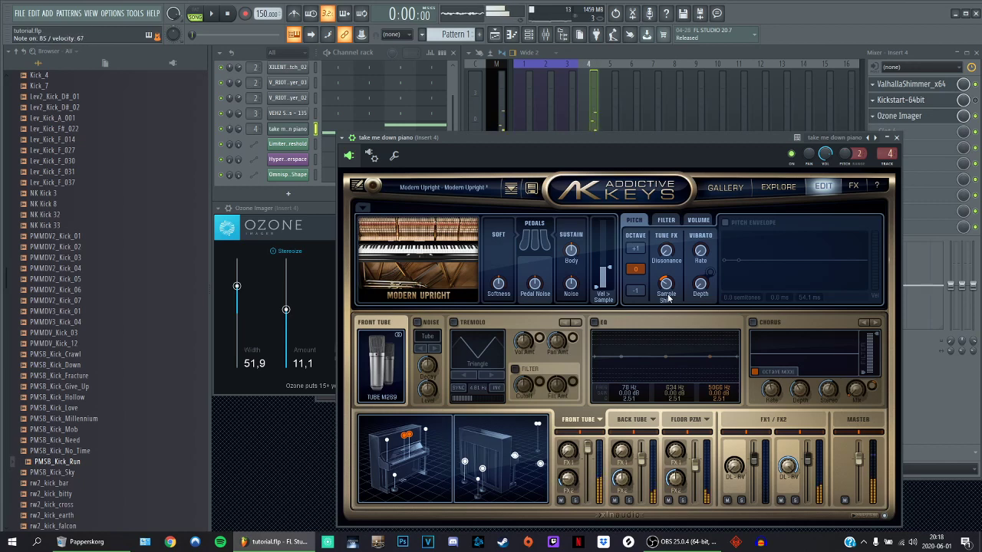
# - Mute the take me down piano channel's programmed notes and play the pattern as backing for live piano
pyautogui.press('space')
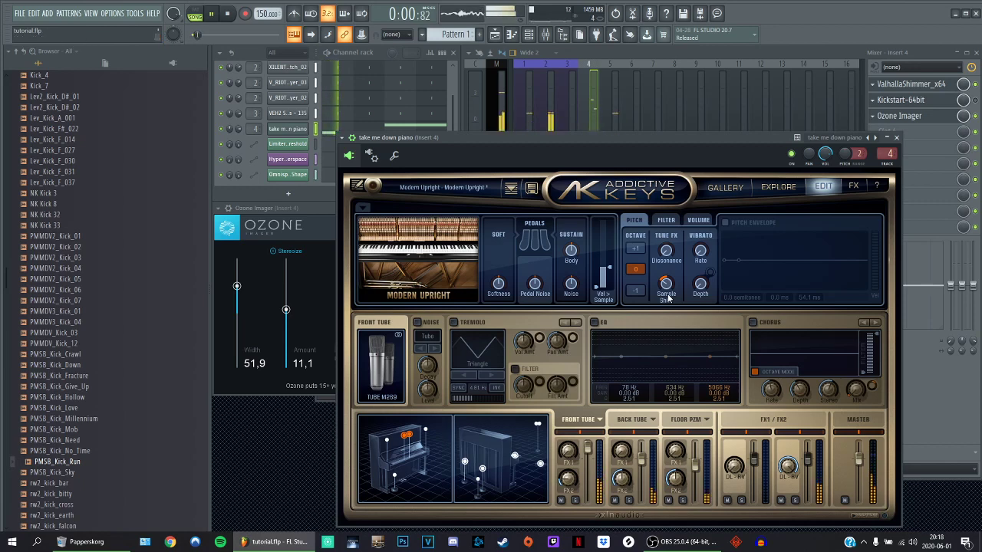
pyautogui.press('space')
pyautogui.click(258, 146)
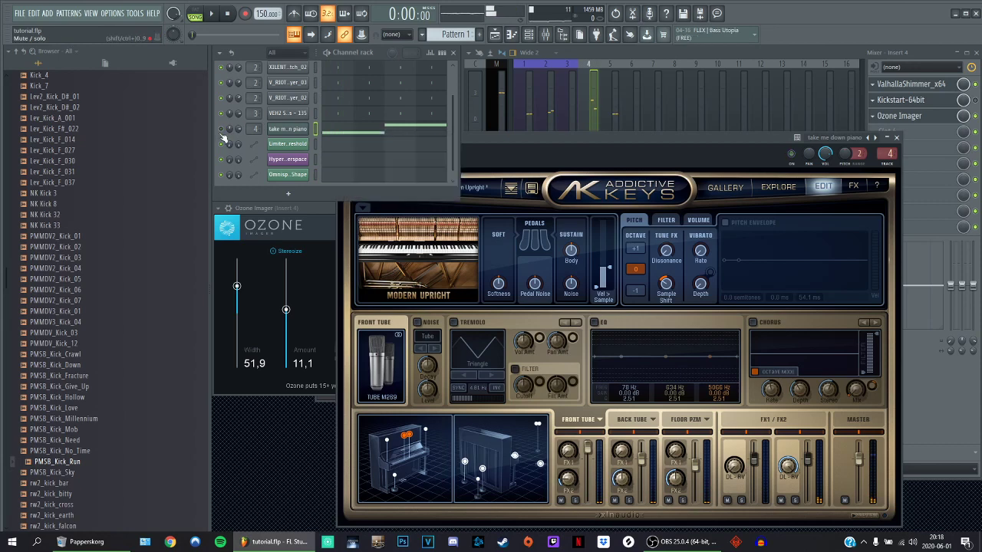
pyautogui.press('space')
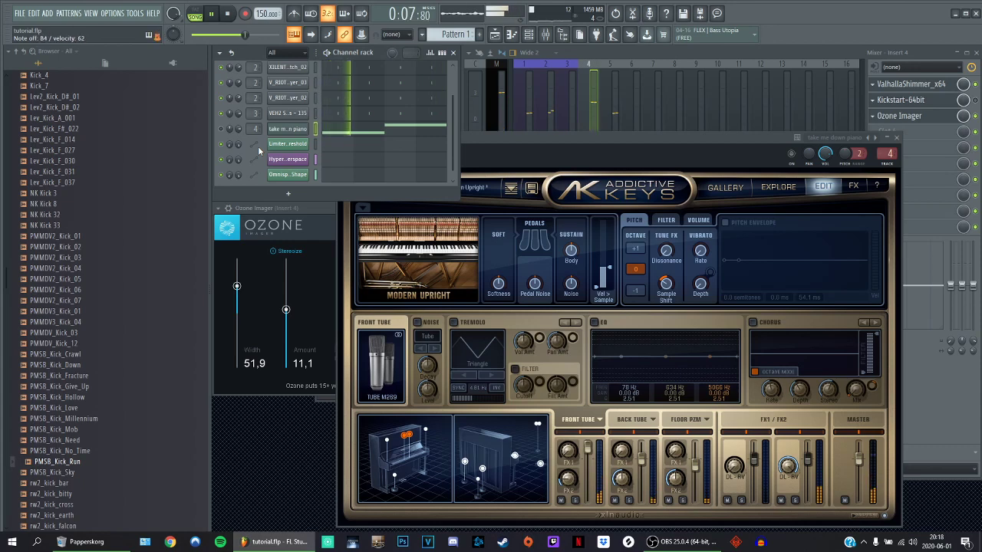
pyautogui.press('space')
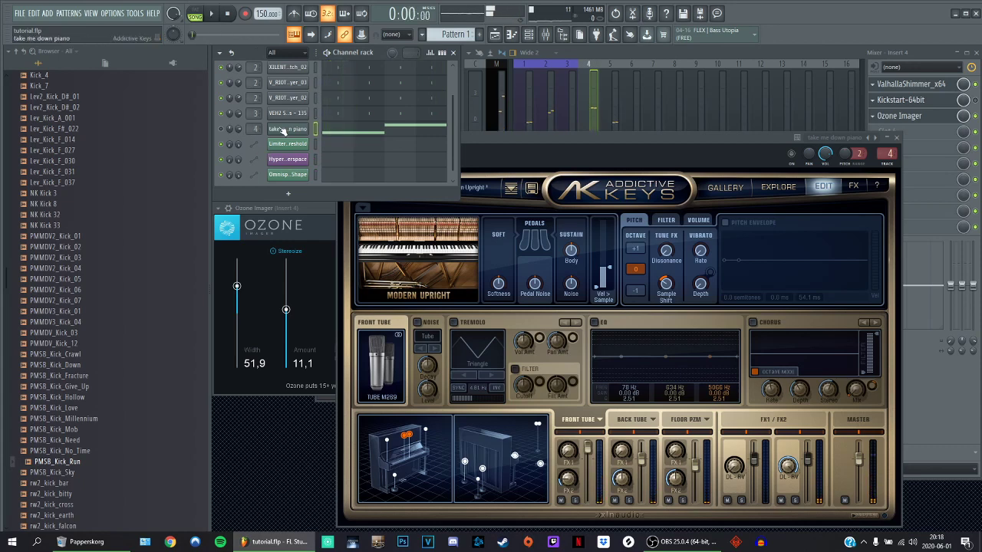
pyautogui.click(285, 129)
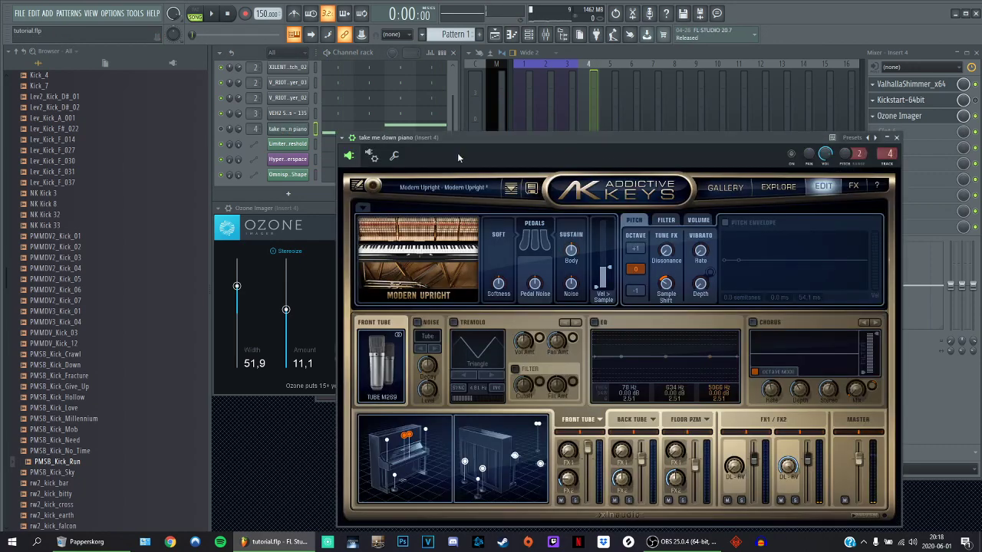
pyautogui.moveTo(415, 139); pyautogui.dragTo(463, 144)
pyautogui.click(290, 129)
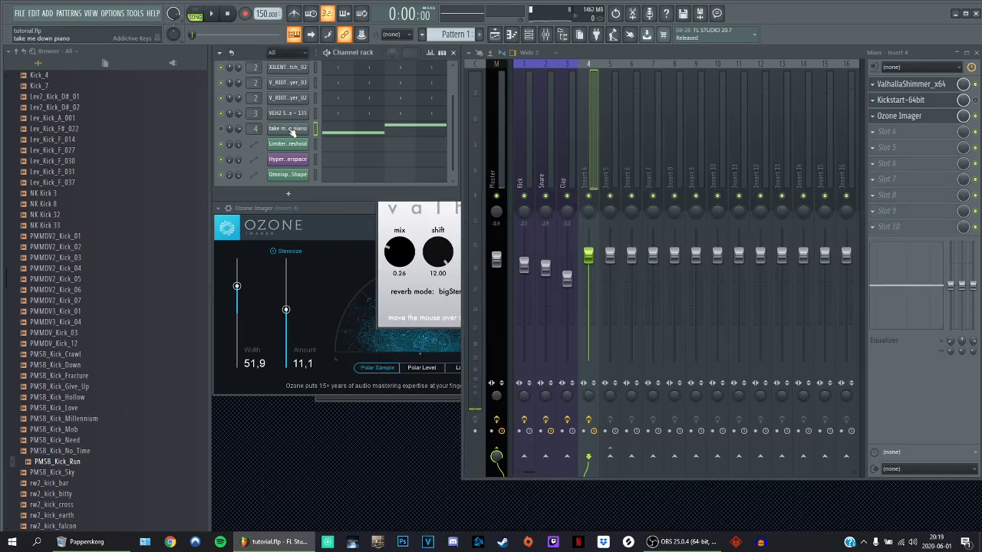
pyautogui.click(290, 130)
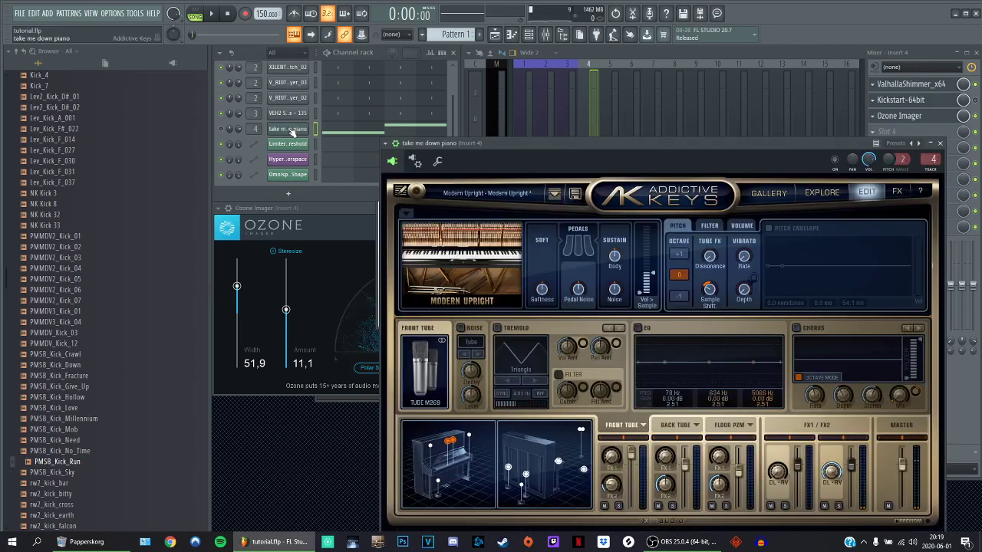
pyautogui.click(290, 129)
pyautogui.click(290, 129)
# - Replace the take me down piano channel's instrument with Kontakt 5 and list The Gentleman library's instruments
pyautogui.rightClick(292, 131)
pyautogui.moveTo(330, 208)
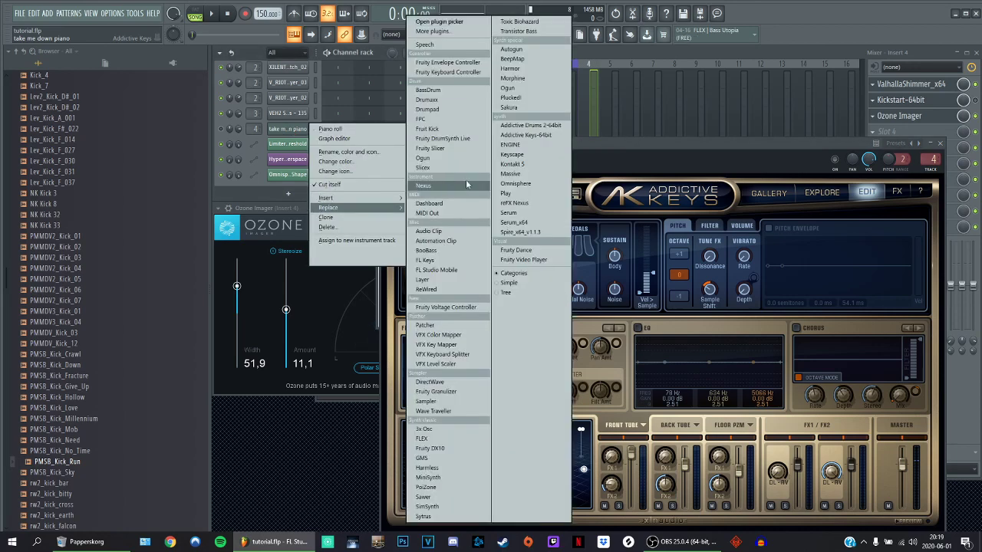
pyautogui.click(532, 165)
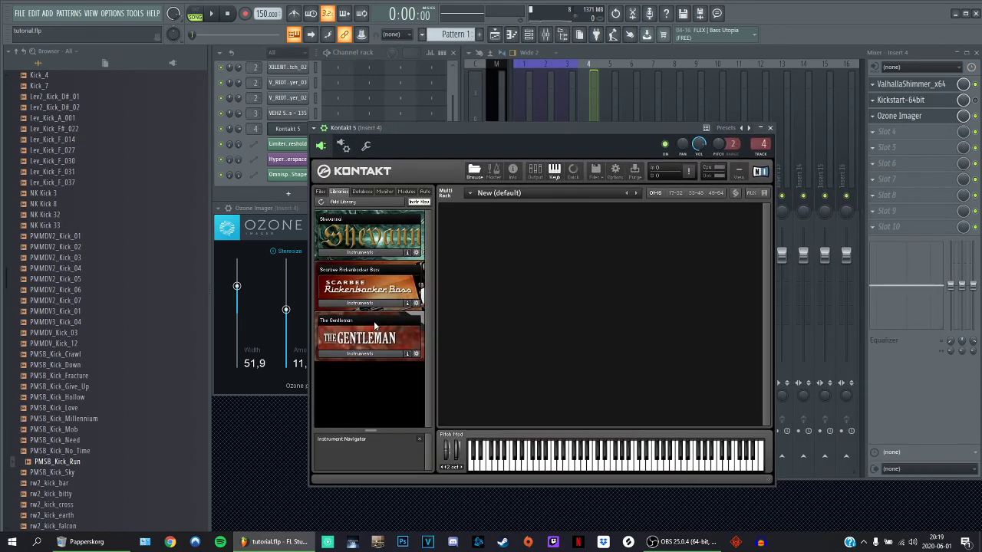
pyautogui.click(361, 353)
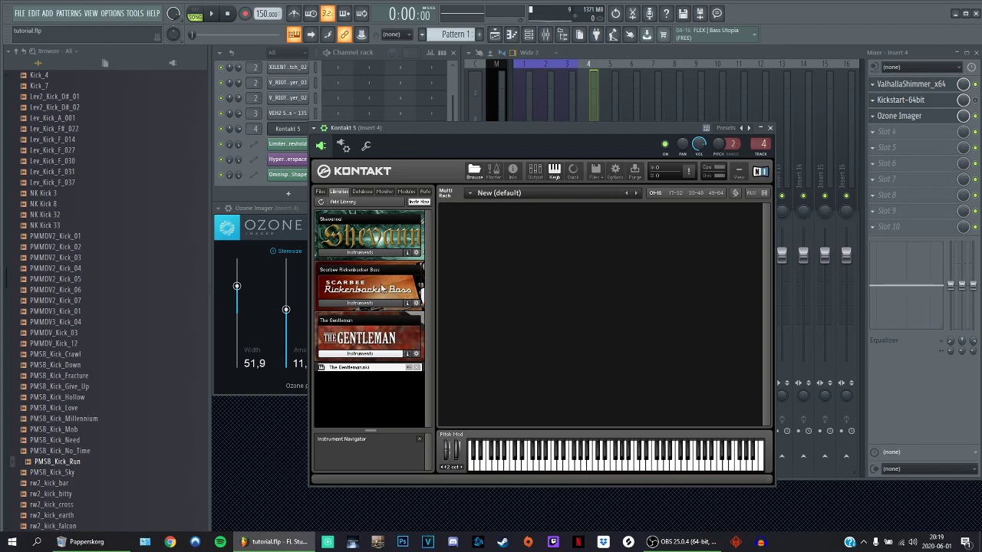
# - Close the Kontakt window and select the PMSB_Kick_Run channel with its Kick mixer track
pyautogui.click(288, 128)
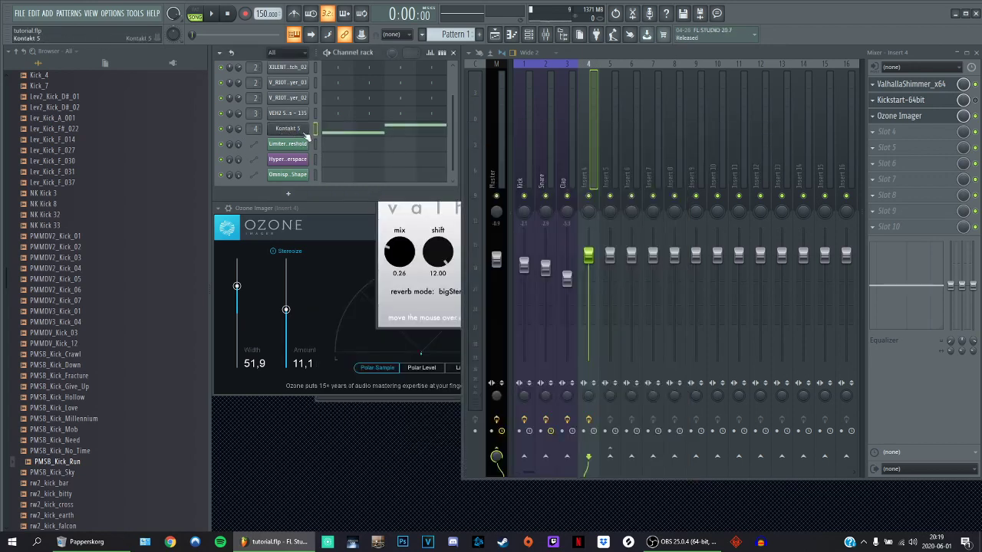
pyautogui.scroll(2, 302, 96)
pyautogui.click(299, 79)
pyautogui.click(299, 79)
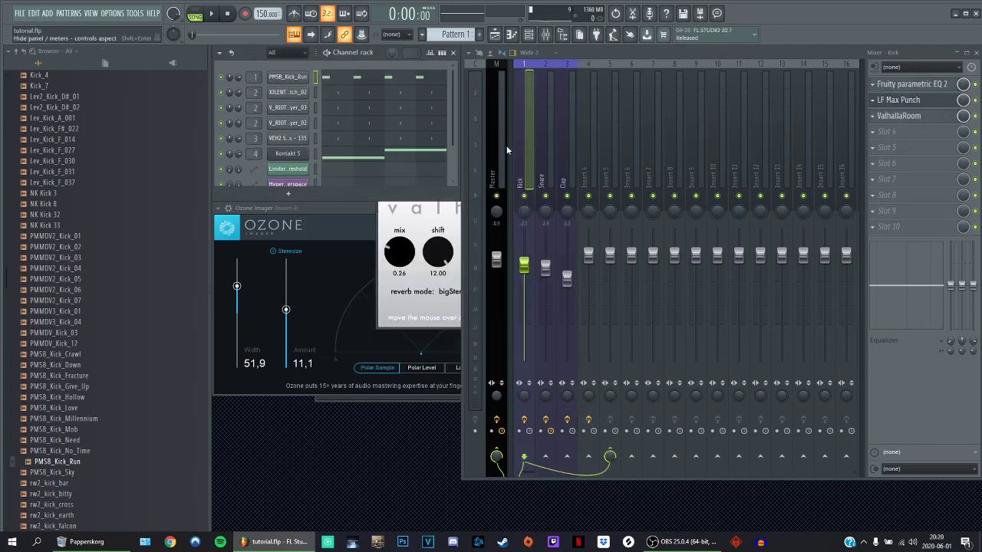
# - Add KSHMR Essentials to the Kick mixer track, switch it to Drums mode and shape the kick with the Air knob
pyautogui.click(872, 132)
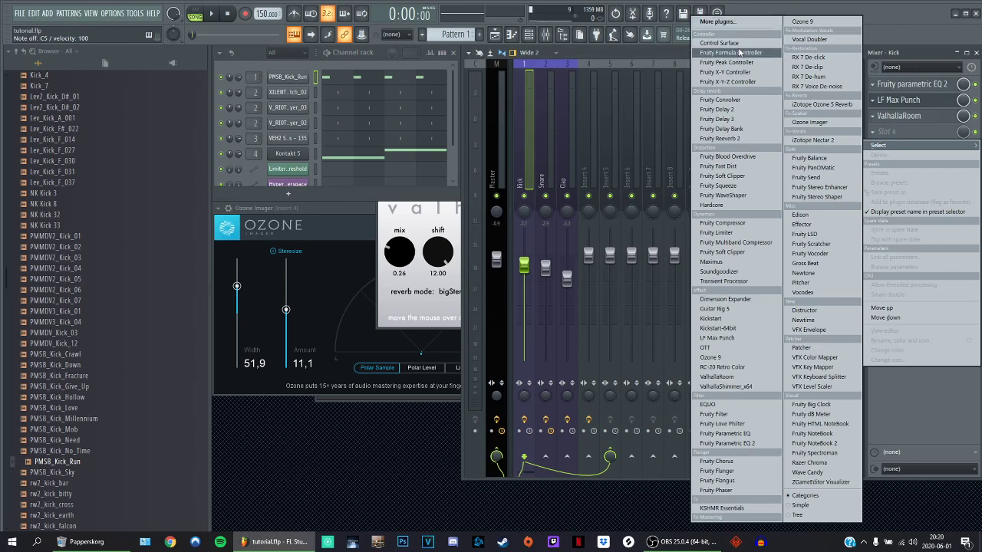
pyautogui.click(706, 508)
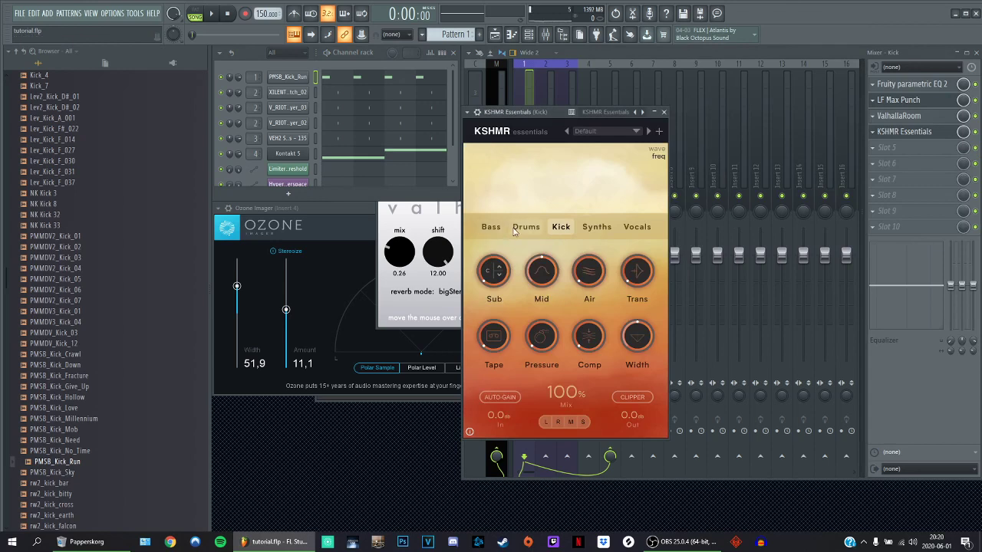
pyautogui.click(524, 227)
pyautogui.click(437, 472)
pyautogui.press('q')
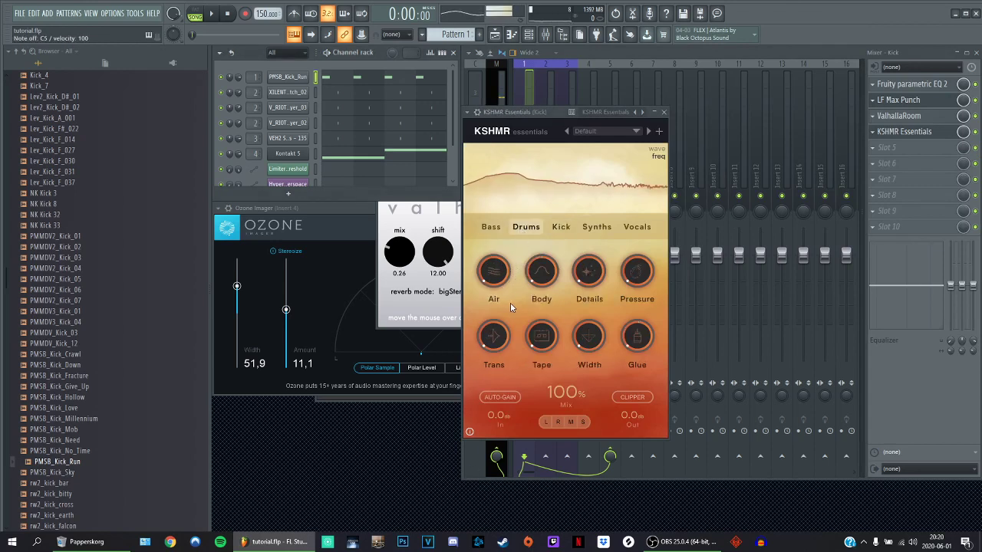
pyautogui.moveTo(493, 282); pyautogui.dragTo(500, 248)
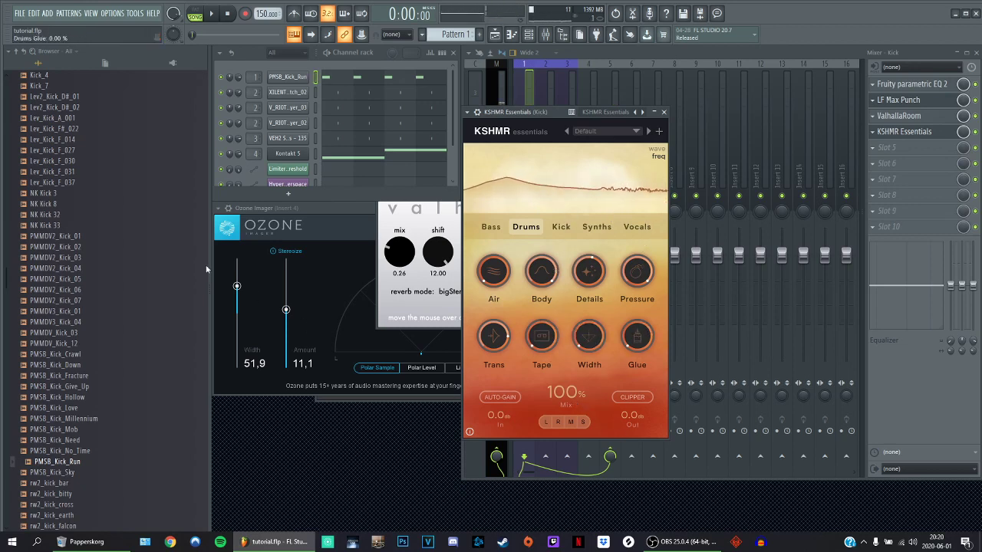
# - Open the recent project Sword of Light.flp
pyautogui.scroll(10, 88, 176)
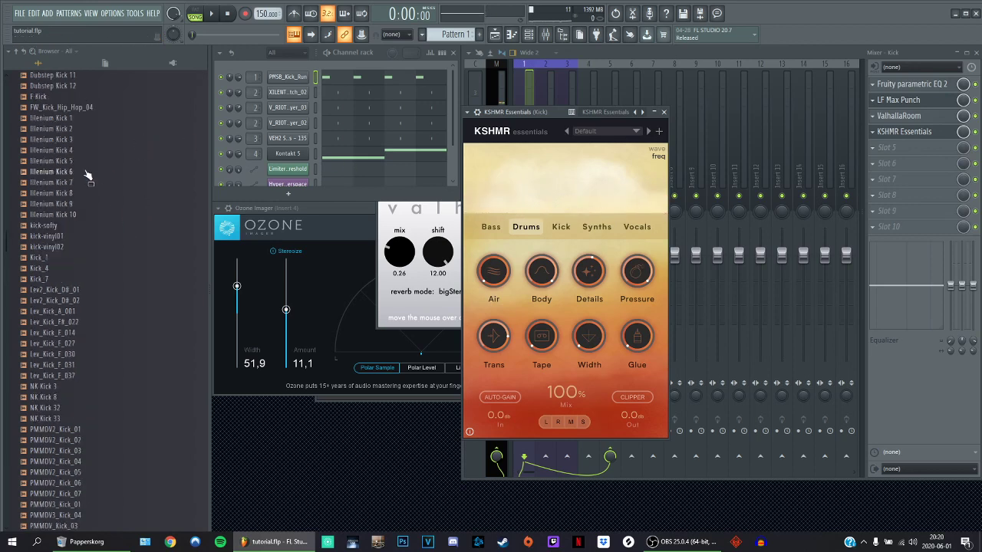
pyautogui.click(19, 16)
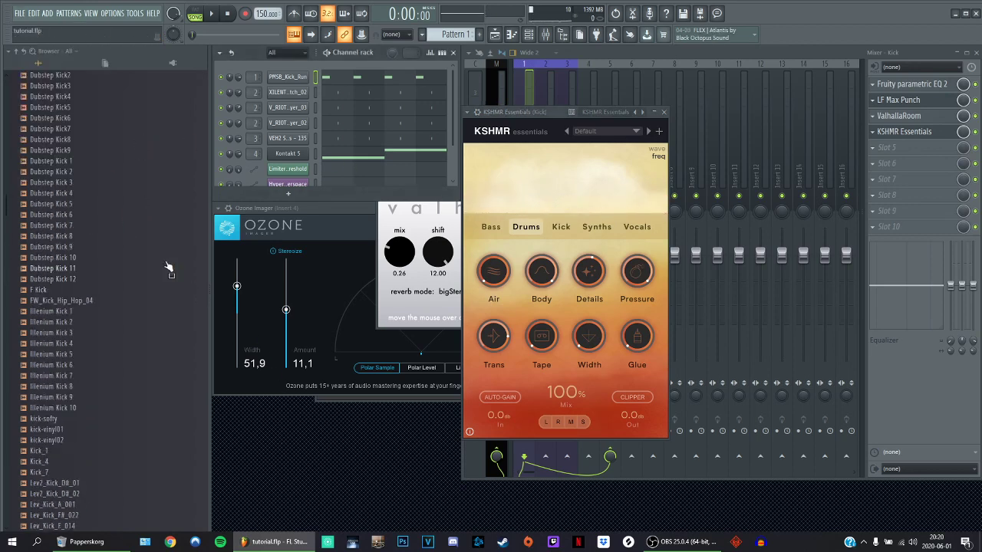
pyautogui.click(20, 13)
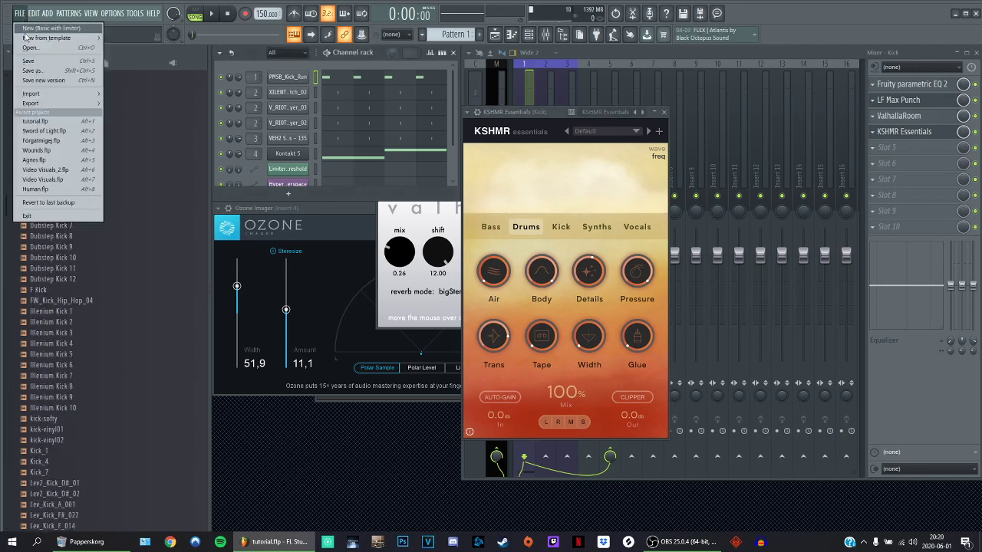
pyautogui.click(56, 132)
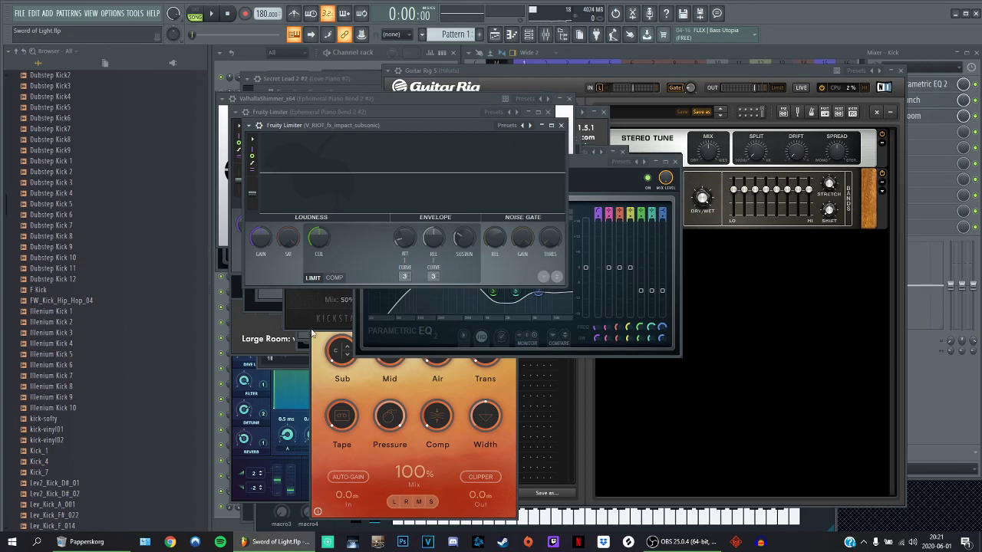
# - Bring the channel rack to the front and select the PMSB_Kick_Run channel
pyautogui.click(278, 60)
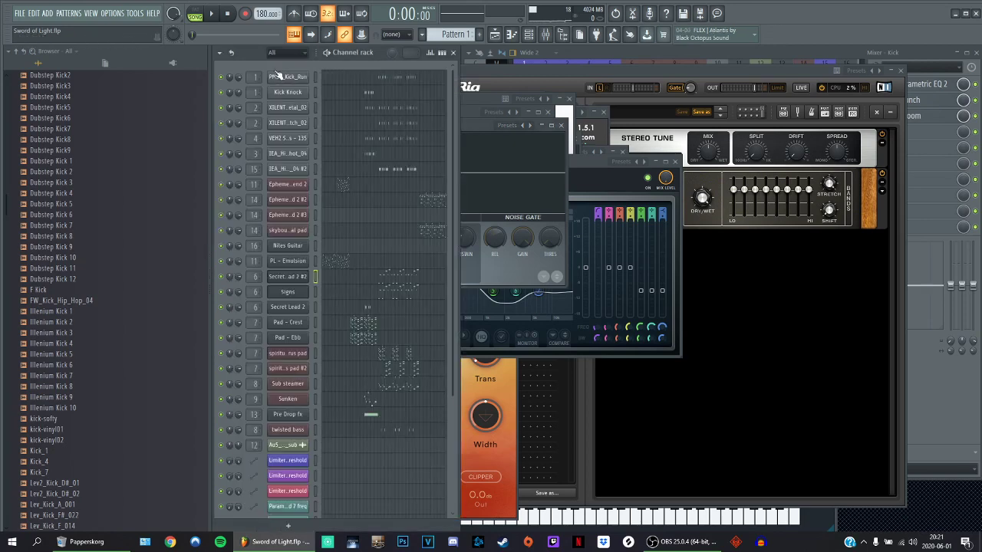
pyautogui.scroll(-6, 94, 305)
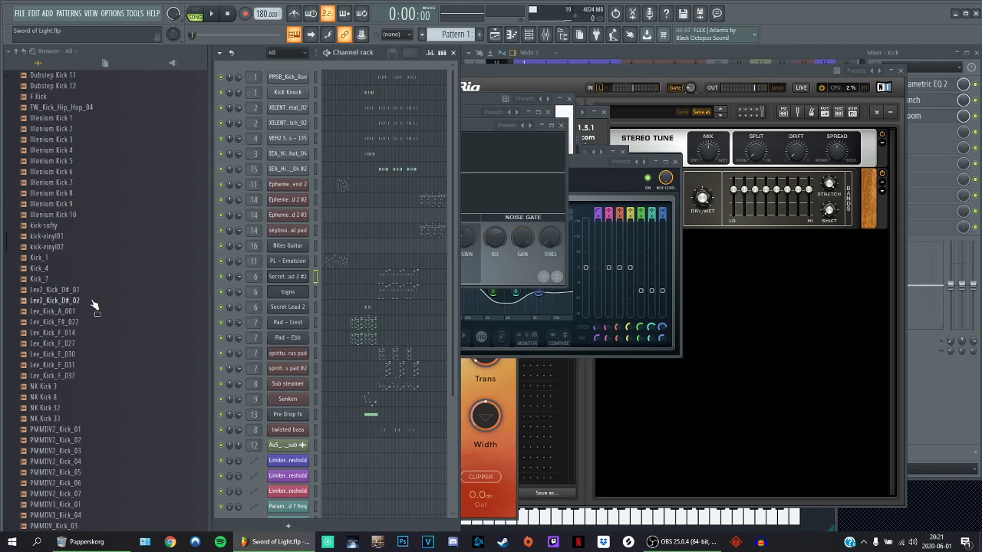
pyautogui.click(279, 78)
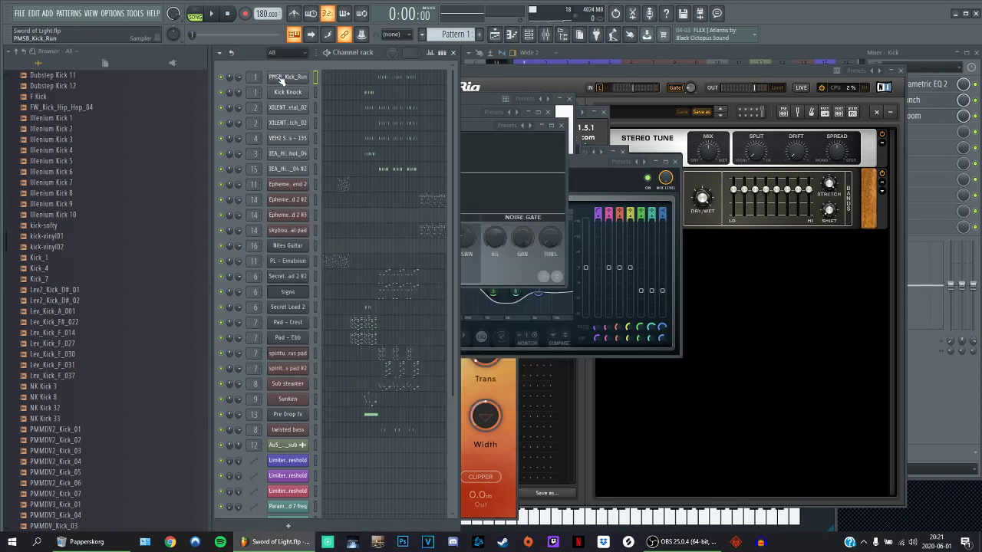
# - Show the playlist, solo Track 2 and play the PMSB2_Fill_160_Reverso clip before bar 33
pyautogui.click(90, 14)
pyautogui.click(103, 39)
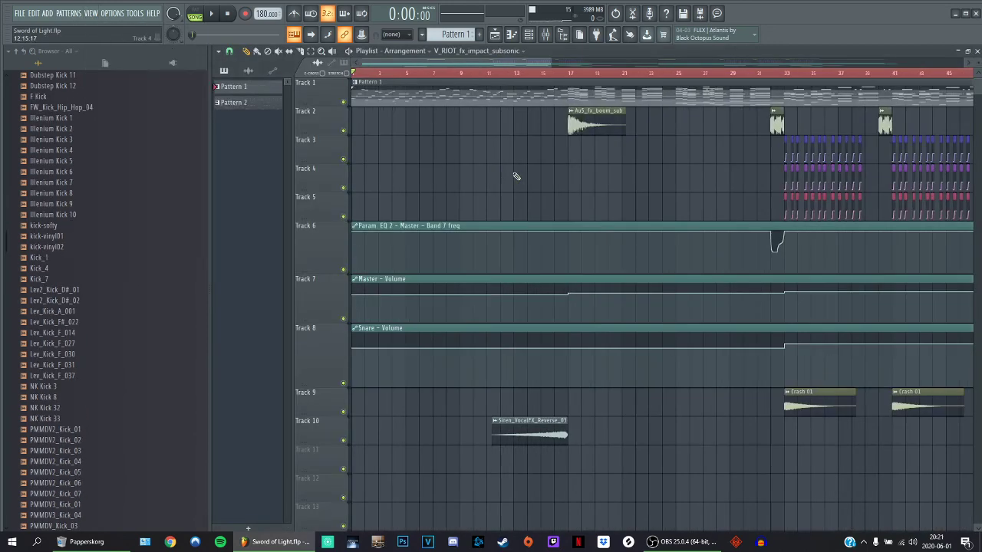
pyautogui.scroll(6, 499, 125)
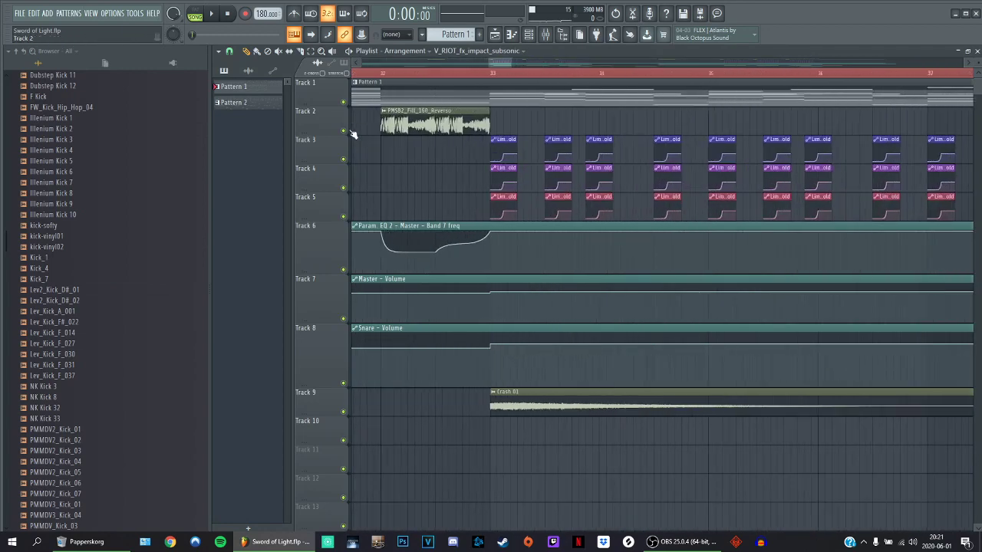
pyautogui.rightClick(345, 131)
pyautogui.click(386, 75)
pyautogui.press('space')
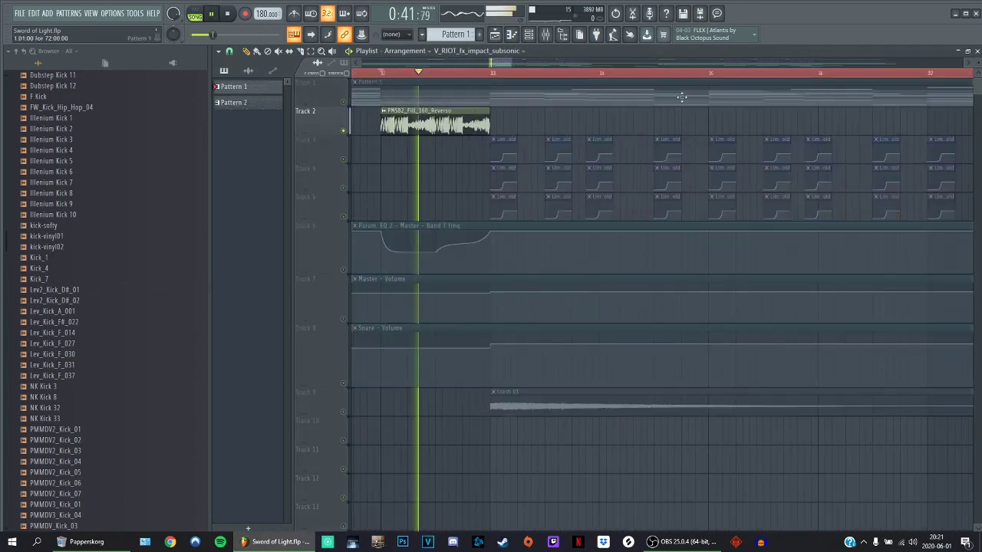
# - Close the playlist and select the reversed PMSB2 fill channel together with its VEH3 FX 001 mixer track
pyautogui.click(977, 52)
pyautogui.press('space')
pyautogui.click(499, 63)
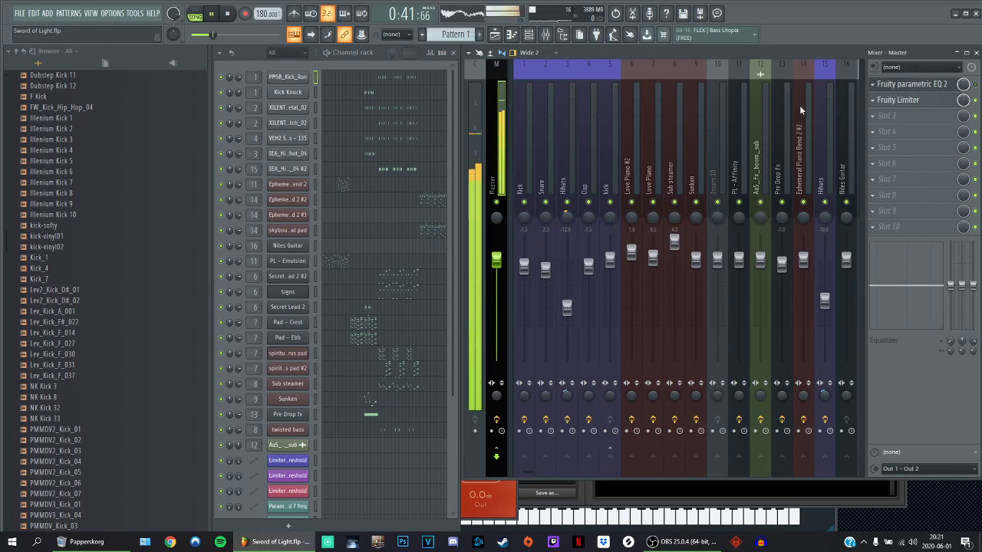
pyautogui.scroll(-5, 344, 230)
pyautogui.scroll(-2, 330, 337)
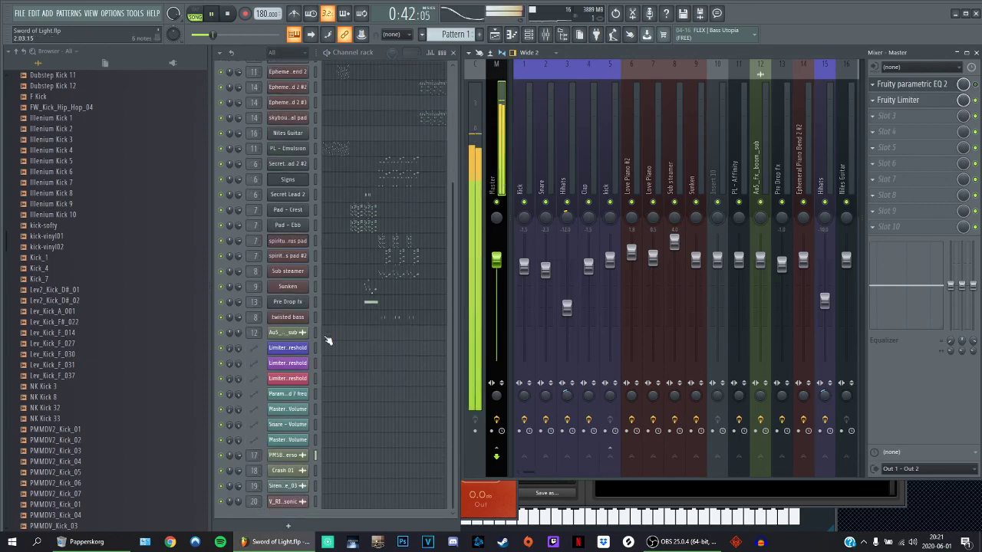
pyautogui.click(290, 456)
pyautogui.click(290, 456)
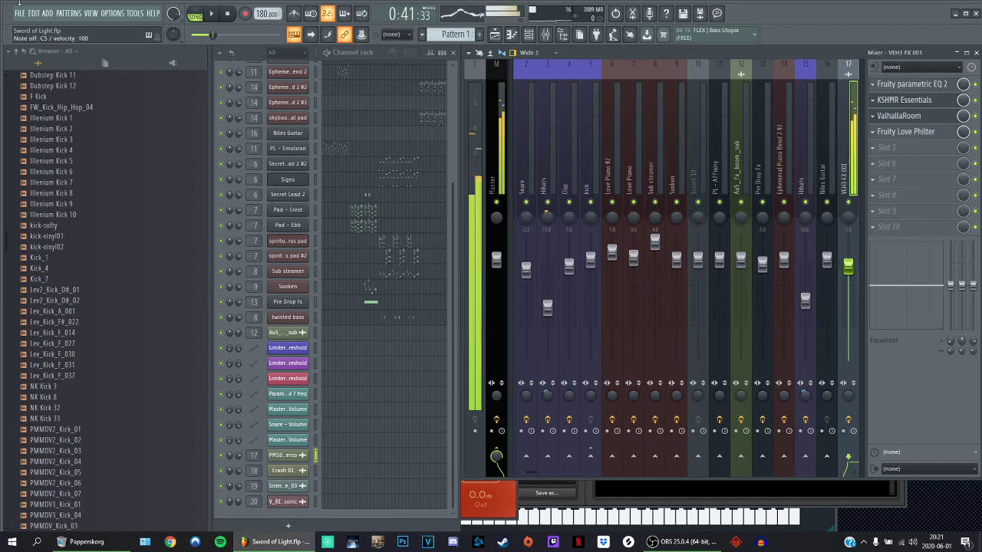
# - Save the project as a new version and open Fruity parametric EQ 2 on VEH3 FX 001 with the other effects bypassed
pyautogui.click(19, 13)
pyautogui.click(49, 81)
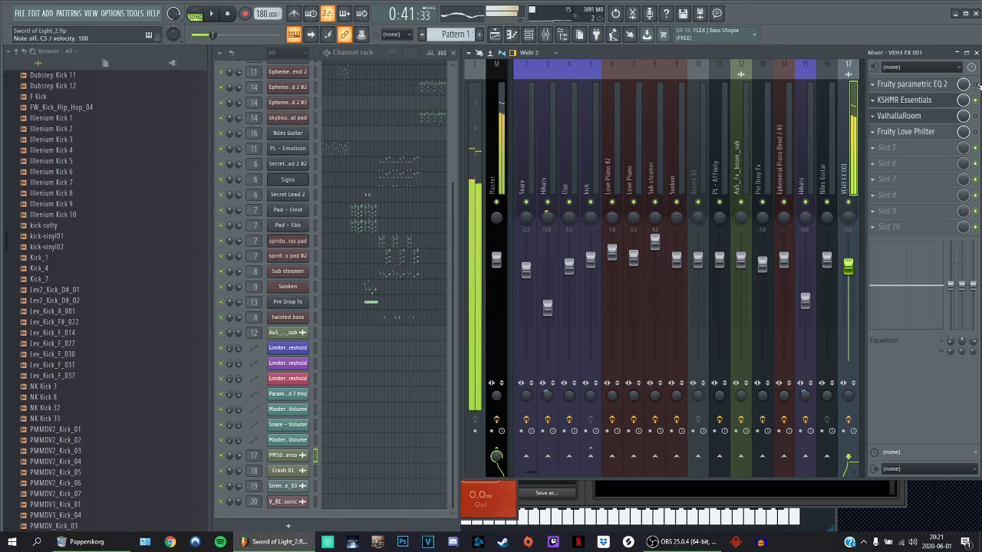
pyautogui.click(919, 86)
pyautogui.click(976, 116)
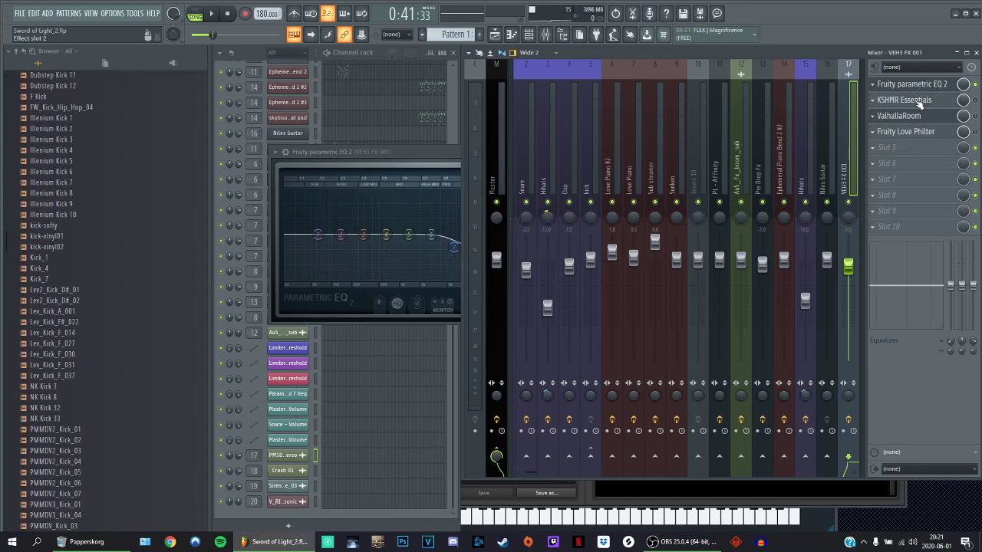
# - Compare the fill with KSHMR Essentials bypassed and enabled, playing it back each time
pyautogui.click(919, 102)
pyautogui.click(919, 102)
pyautogui.click(919, 102)
pyautogui.press('space')
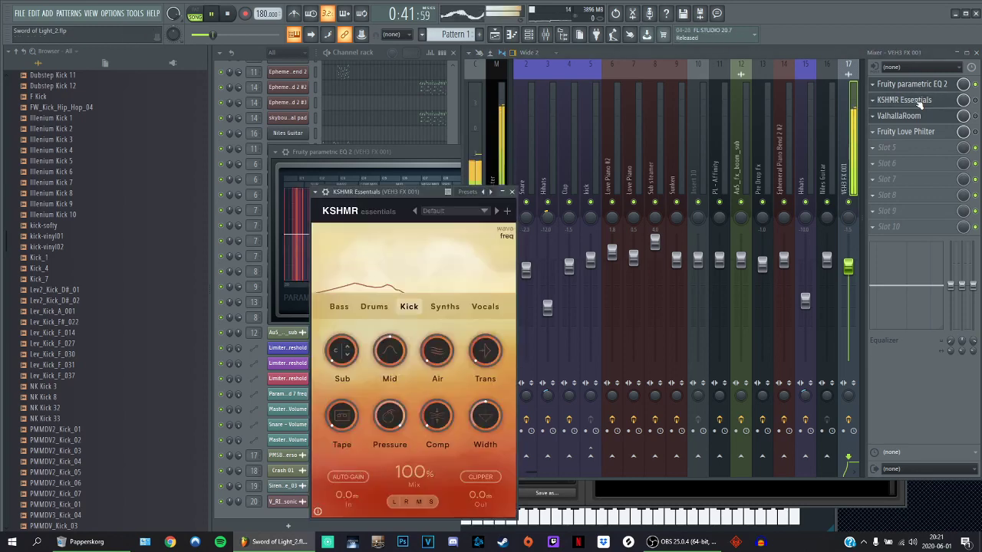
pyautogui.press('space')
pyautogui.click(976, 101)
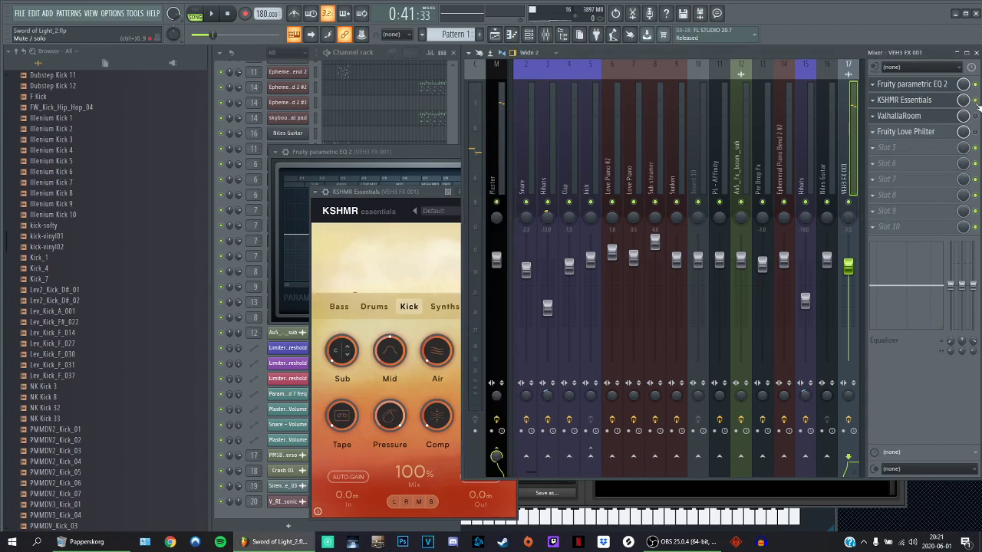
pyautogui.press('space')
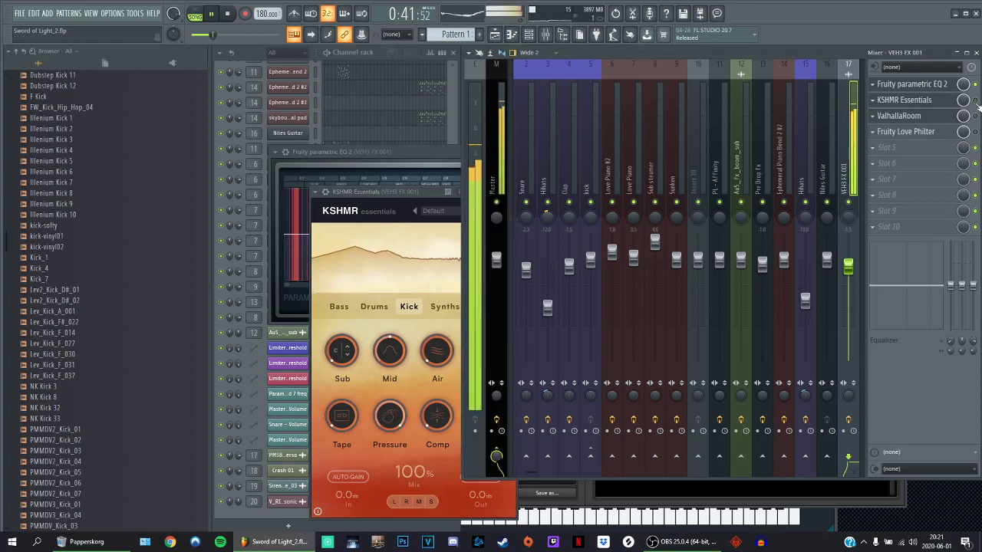
pyautogui.press('space')
# - Show KSHMR Essentials on VEH3 FX 001, move its window over the mixer and play the fill through it
pyautogui.click(920, 102)
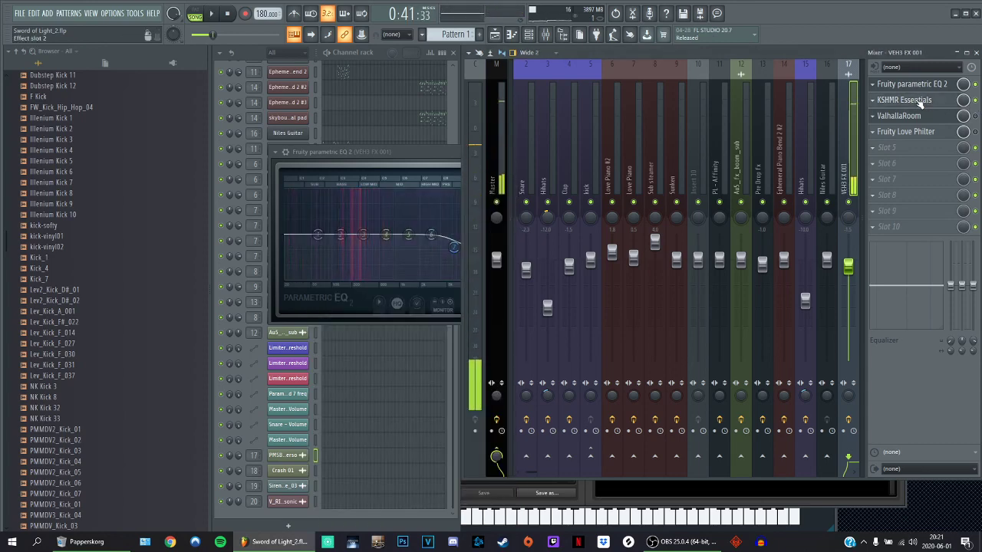
pyautogui.click(920, 102)
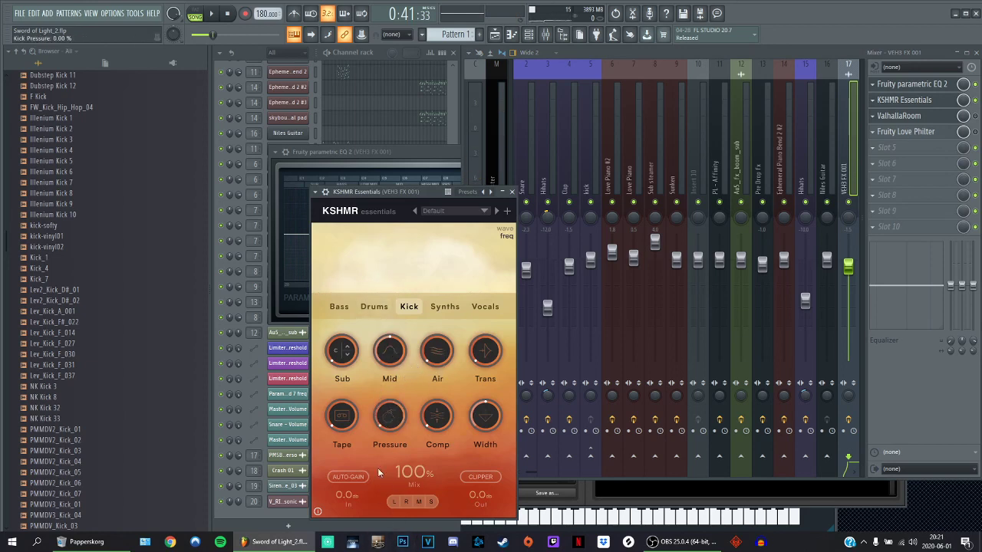
pyautogui.click(913, 507)
pyautogui.click(470, 204)
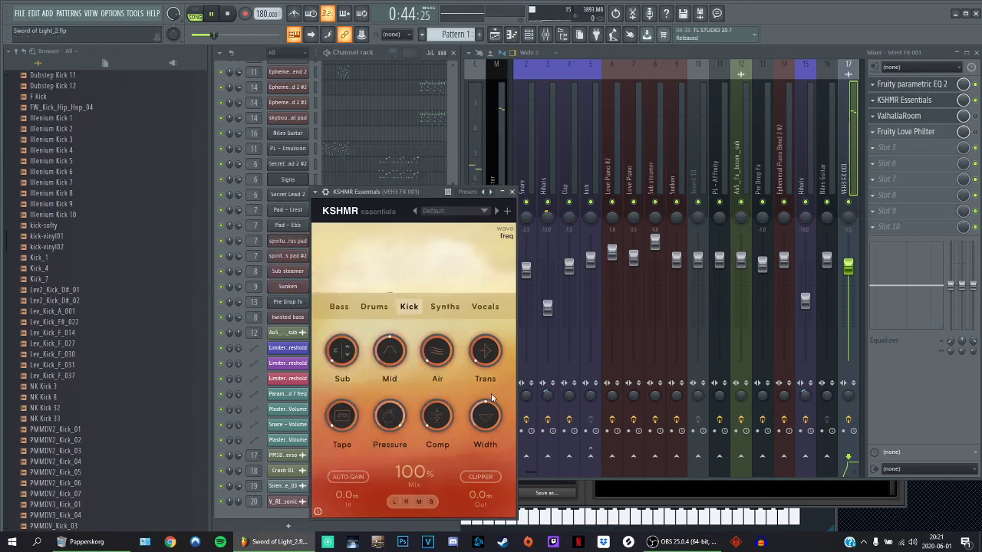
pyautogui.click(912, 503)
pyautogui.press('space')
pyautogui.click(468, 200)
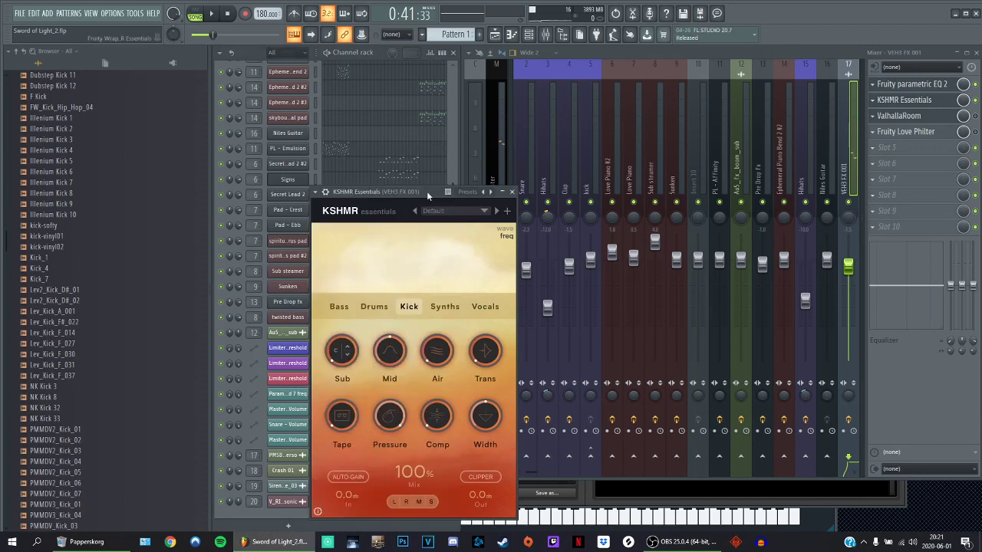
pyautogui.moveTo(427, 191); pyautogui.dragTo(601, 171)
pyautogui.press('space')
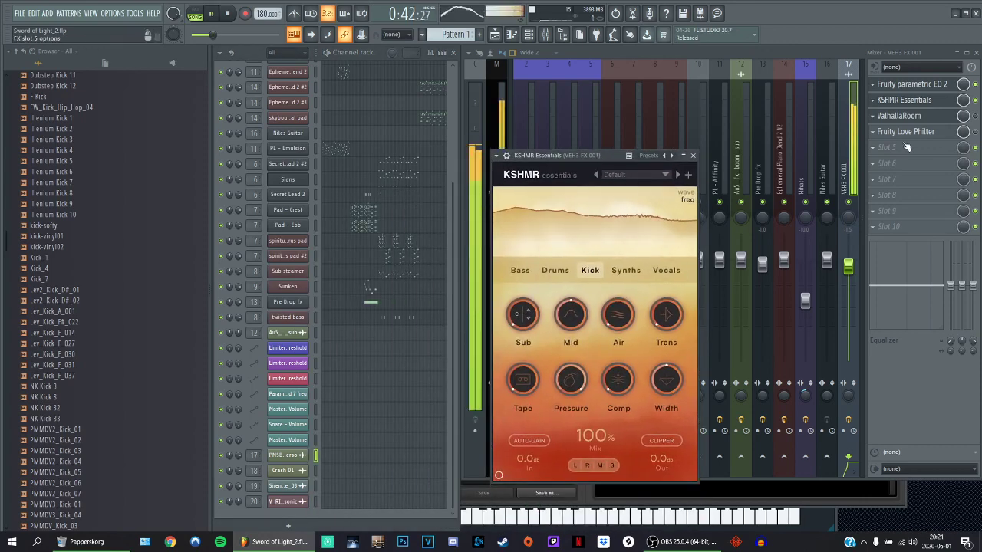
# - Re-enable ValhallaRoom and Fruity Love Philter on VEH3 FX 001, playing the fill to hear each effect
pyautogui.press('space')
pyautogui.click(976, 115)
pyautogui.press('space')
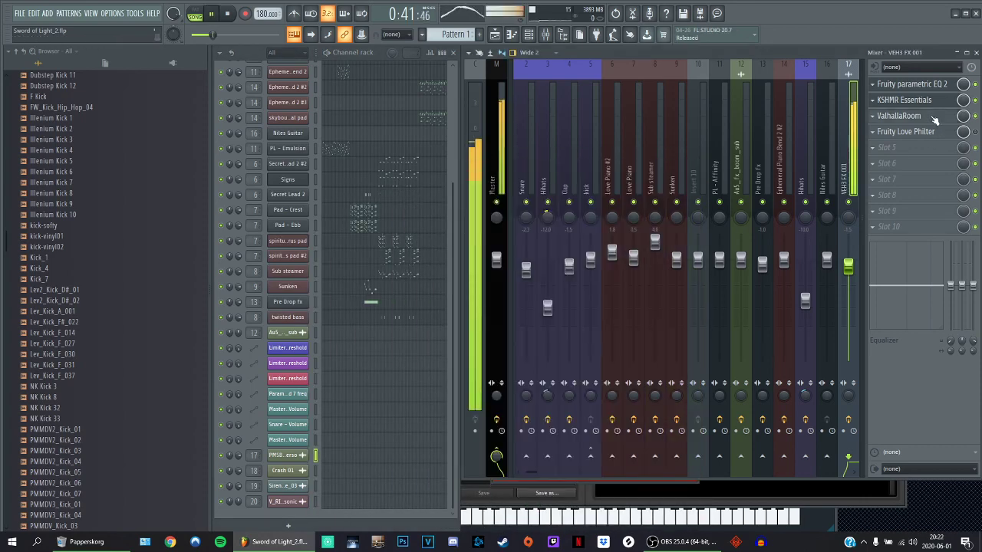
pyautogui.press('space')
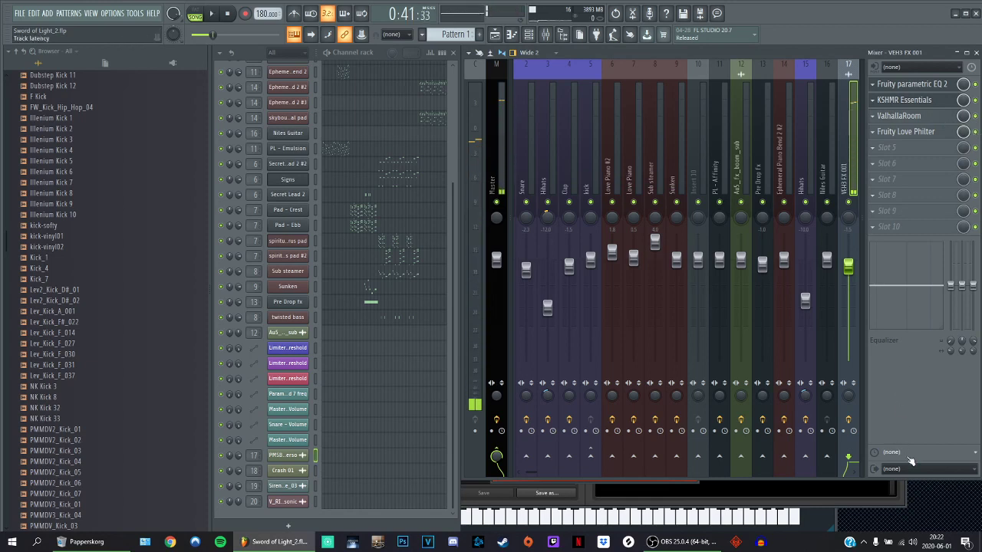
pyautogui.press('space')
pyautogui.press('space')
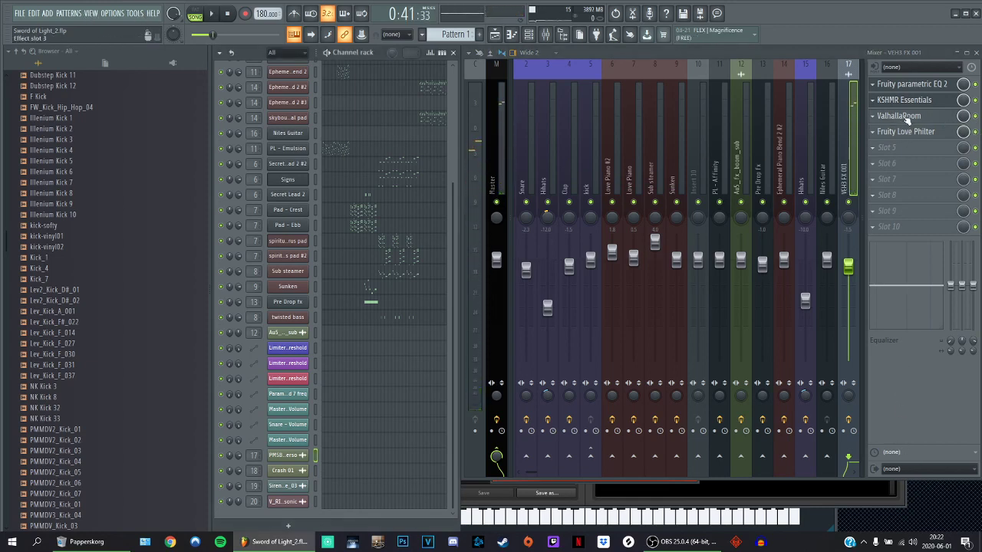
# - Reopen the KSHMR Essentials window from VEH3 FX 001 and move it higher over the mixer
pyautogui.click(894, 100)
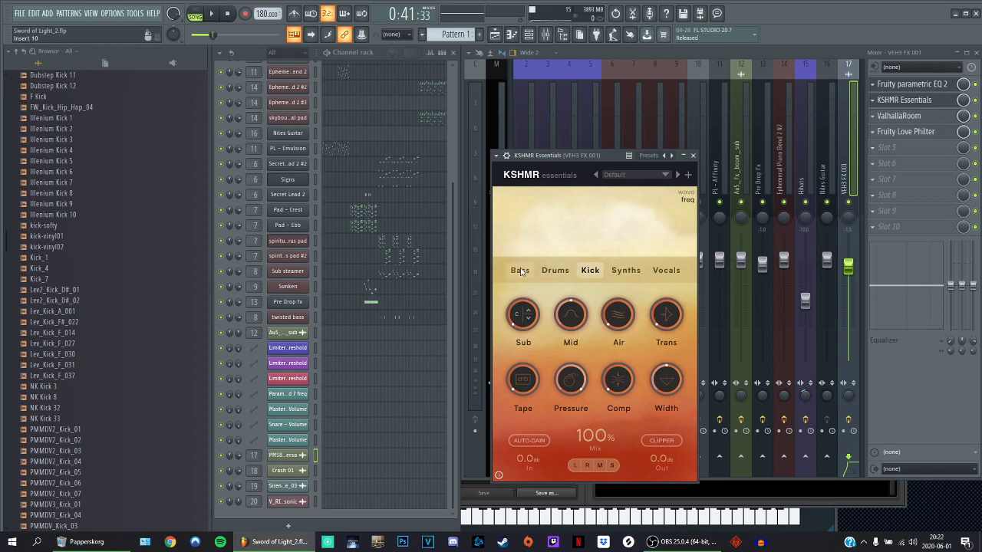
pyautogui.moveTo(538, 156); pyautogui.dragTo(536, 108)
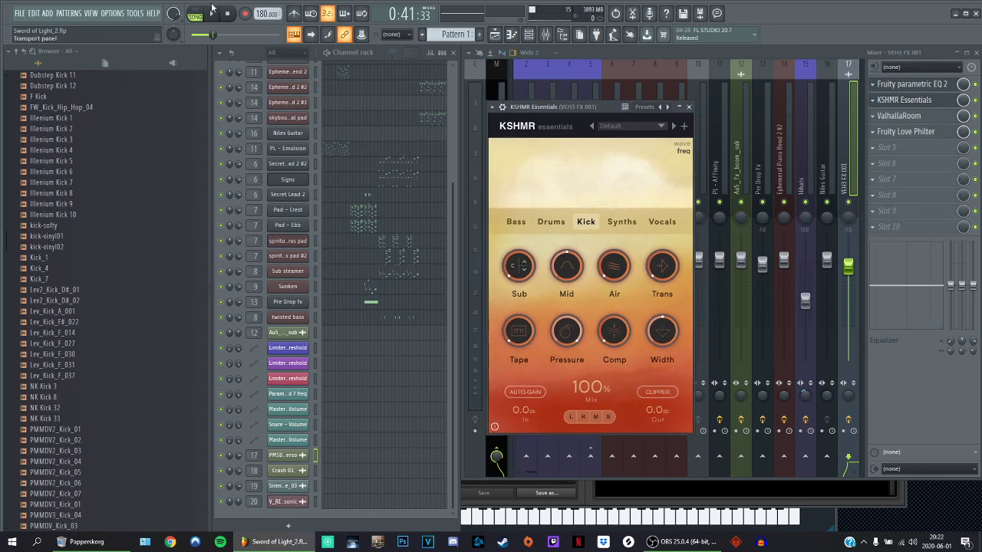
# - Return to the playlist, unsolo Track 2 and solo Track 6 with the master EQ band 7 frequency automation
pyautogui.click(94, 14)
pyautogui.click(101, 37)
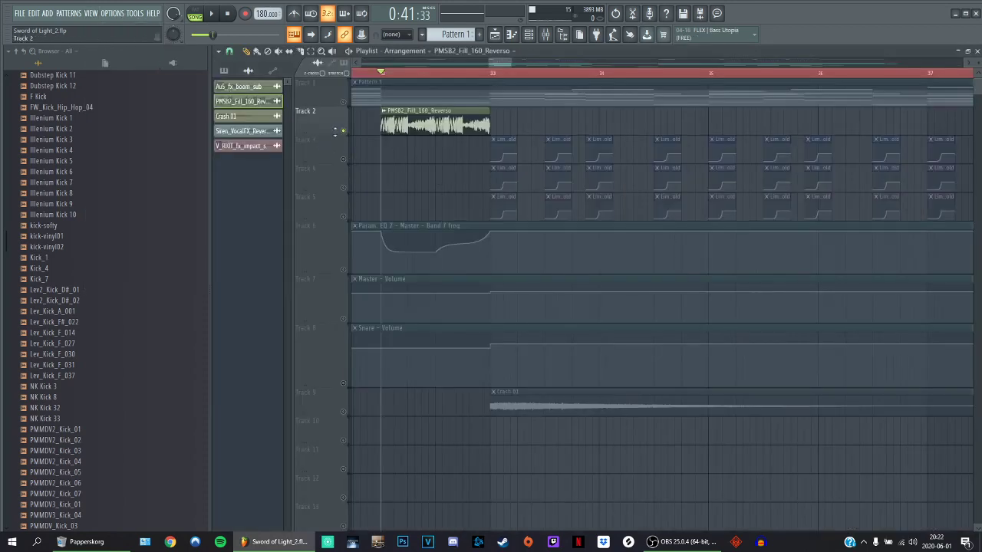
pyautogui.keyDown('ctrl'); pyautogui.scroll(4, 364, 216); pyautogui.keyUp('ctrl')
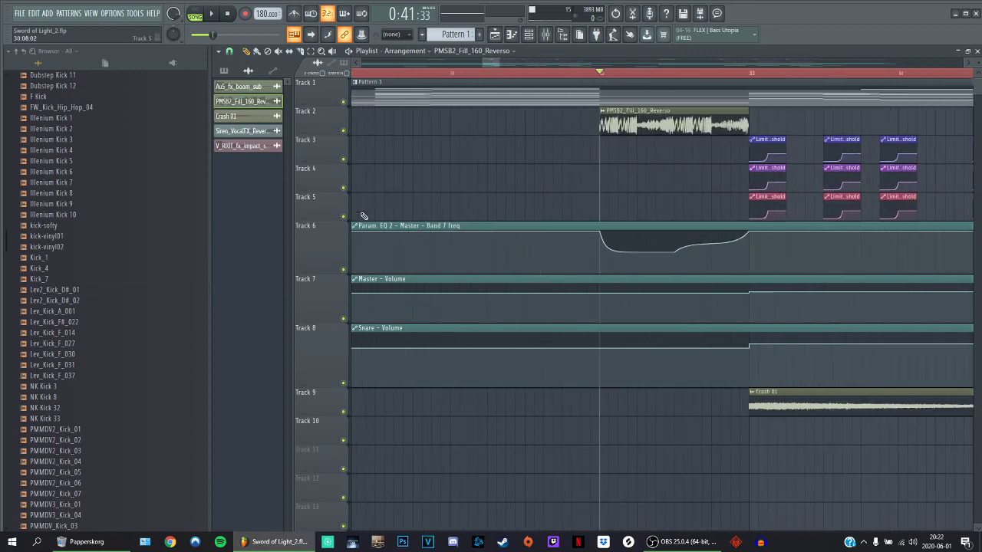
pyautogui.rightClick(344, 267)
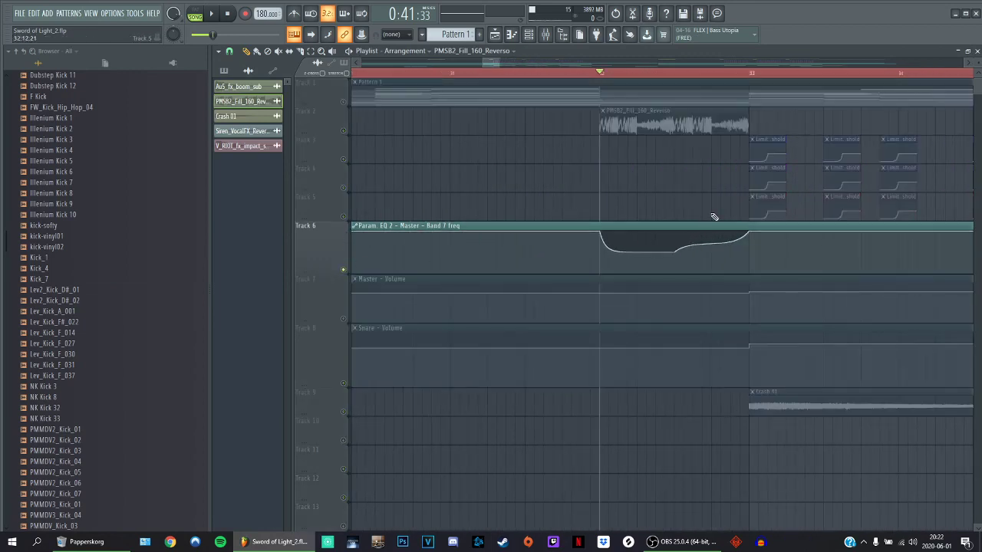
# - Play the fill at bar 32 with only the EQ automation soloed, and replay it with Track 1 enabled
pyautogui.press('space')
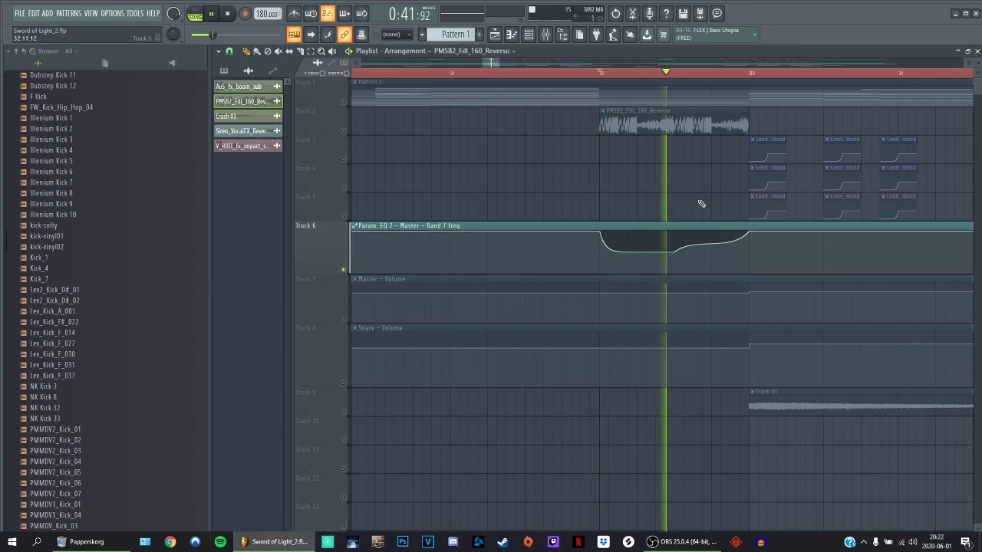
pyautogui.press('space')
pyautogui.click(348, 100)
pyautogui.press('space')
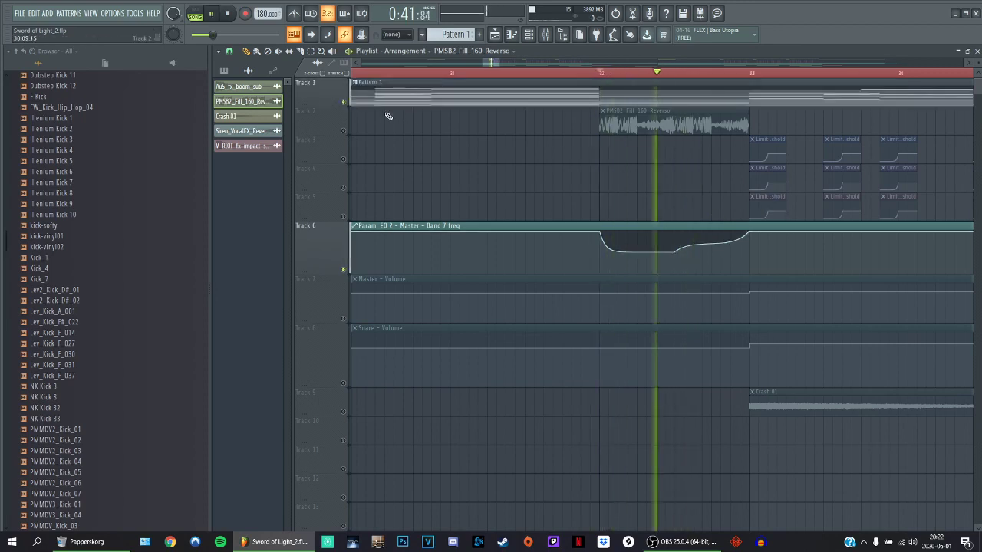
pyautogui.scroll(-4, 505, 193)
pyautogui.press('space')
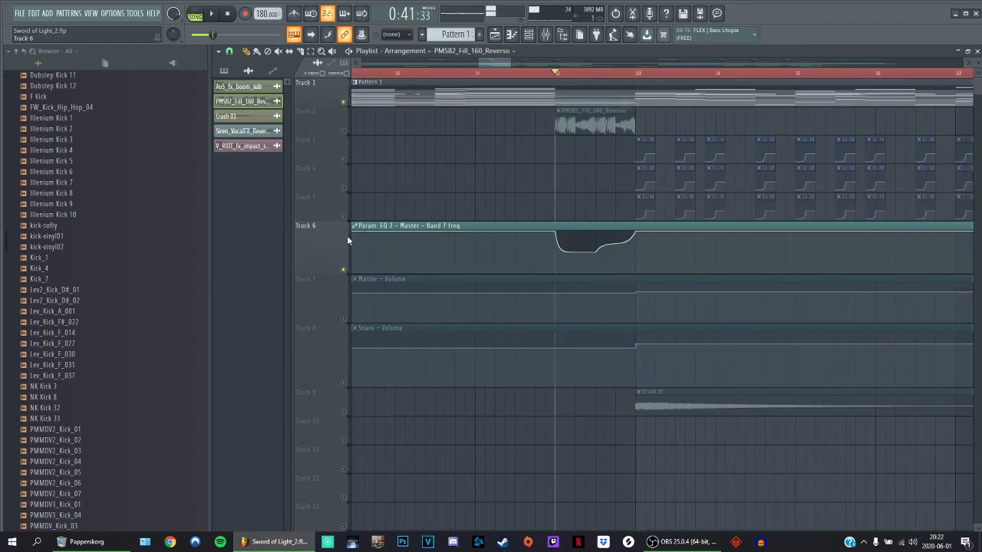
# - Unsolo Track 6 to restore all tracks and play the song from just before bar 31 through the fill
pyautogui.rightClick(344, 269)
pyautogui.click(456, 74)
pyautogui.press('space')
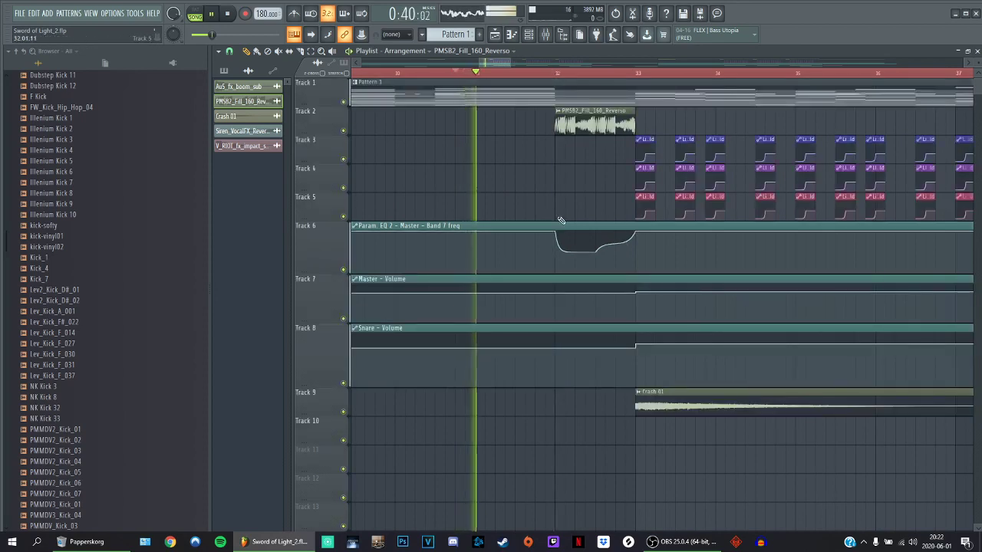
pyautogui.scroll(-3, 602, 227)
pyautogui.scroll(4, 809, 280)
pyautogui.scroll(-3, 601, 241)
pyautogui.scroll(4, 462, 206)
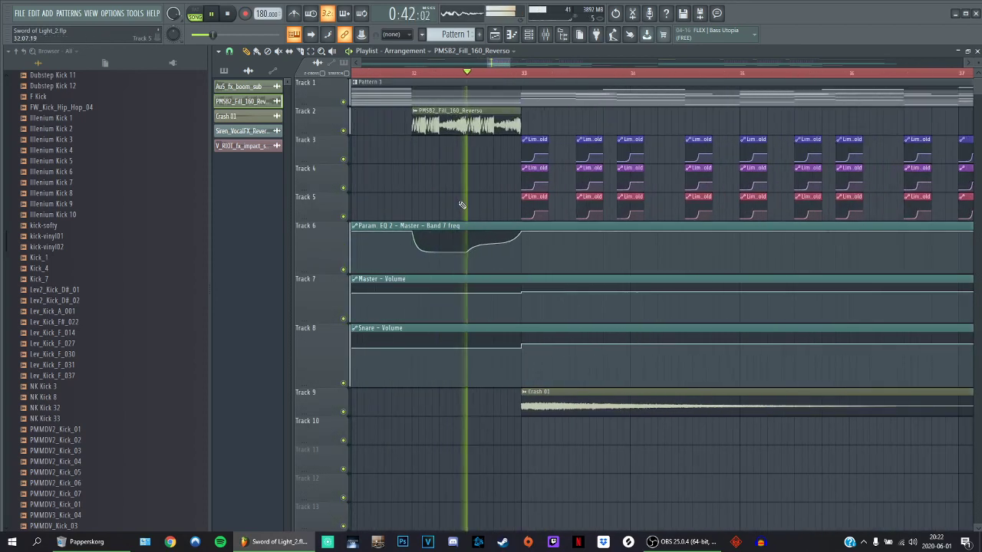
pyautogui.scroll(-3, 463, 206)
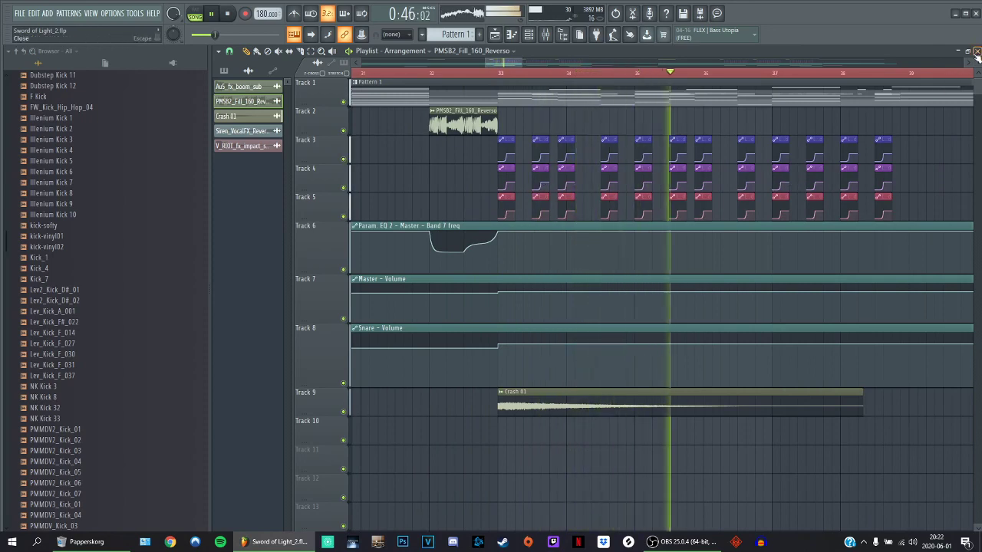
# - Examine the Limiter Comp threshold automation clips on Tracks 3 to 5 from bar 33 onward, stopping the playback
pyautogui.scroll(-3, 780, 116)
pyautogui.scroll(4, 863, 164)
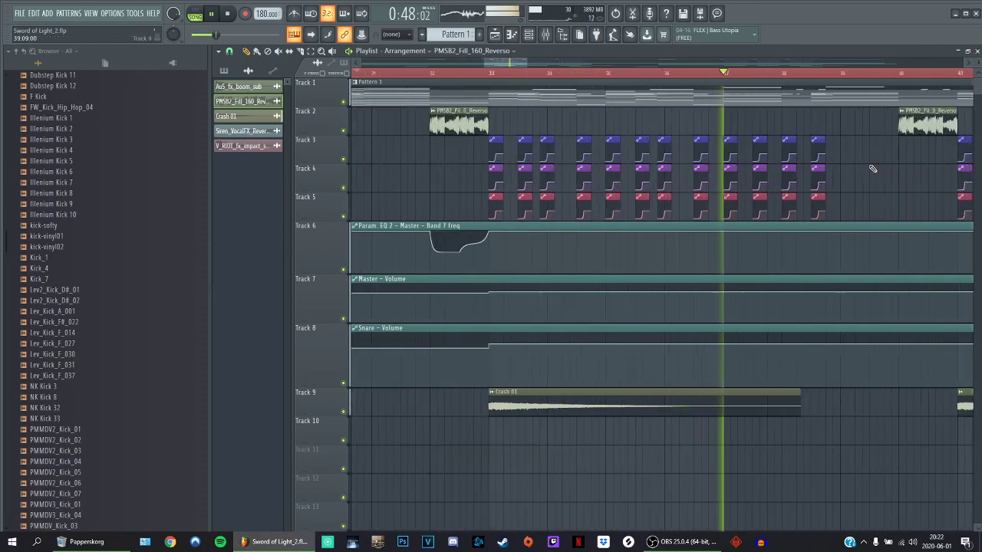
pyautogui.scroll(-4, 665, 129)
pyautogui.scroll(4, 550, 161)
pyautogui.scroll(2, 550, 160)
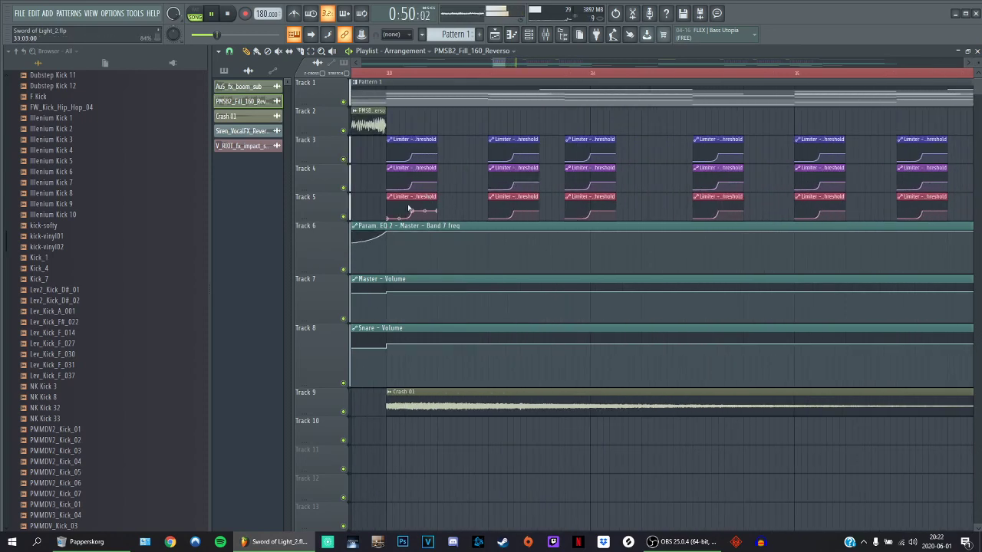
pyautogui.scroll(2, 461, 121)
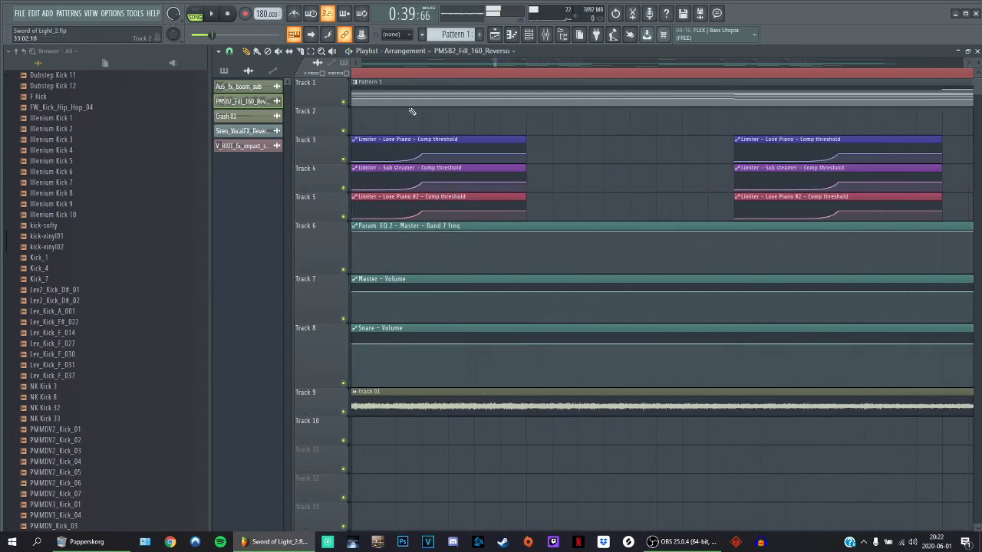
pyautogui.scroll(-1, 424, 114)
pyautogui.scroll(-1, 467, 122)
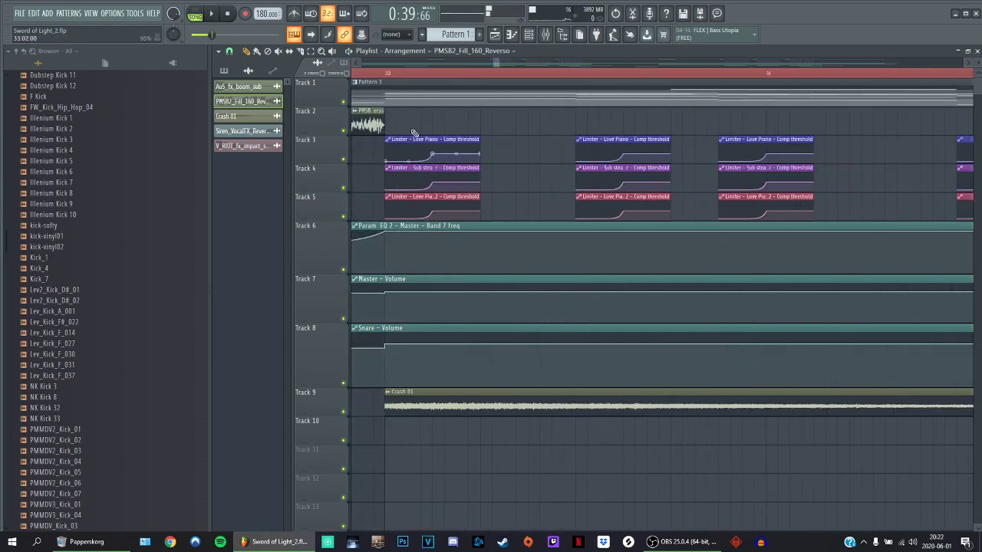
pyautogui.scroll(1, 418, 140)
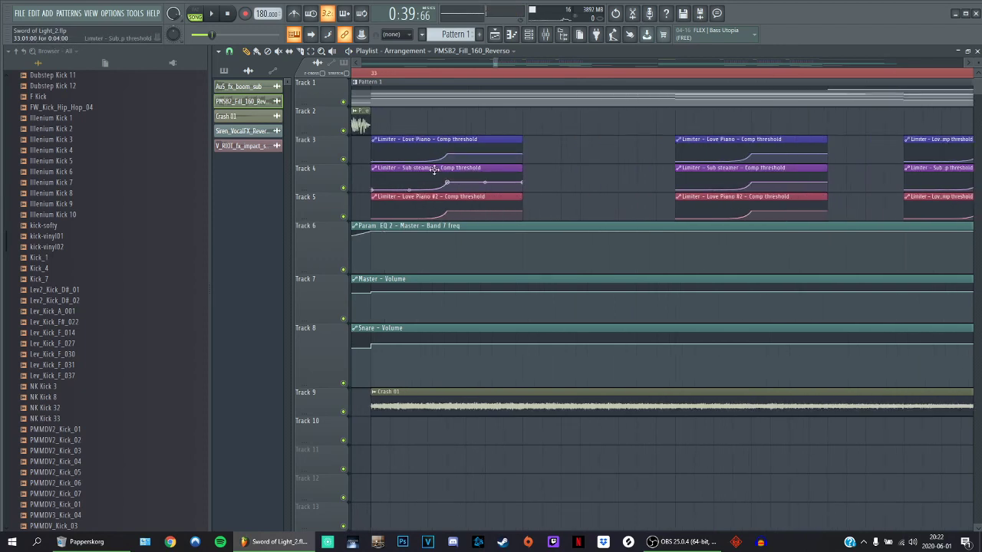
pyautogui.scroll(-1, 428, 189)
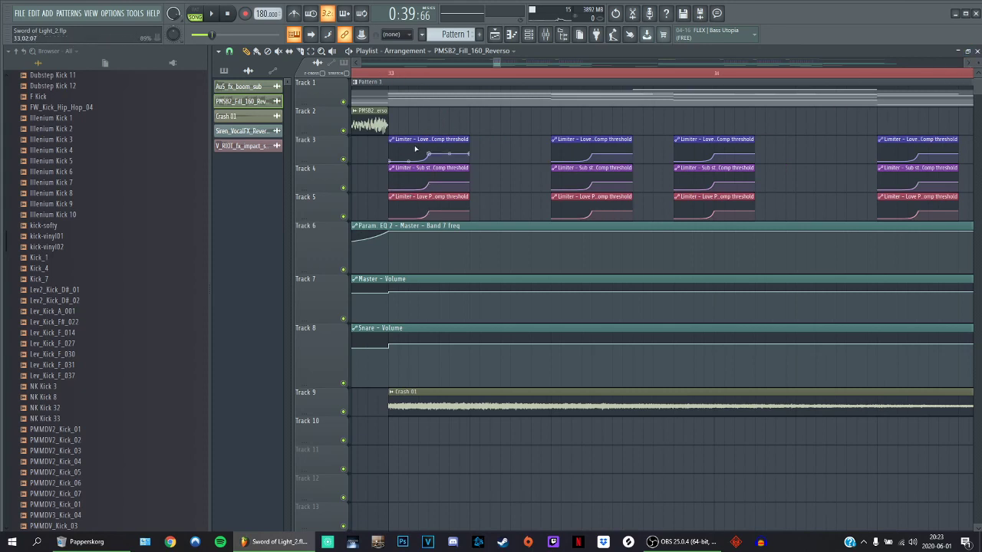
pyautogui.keyDown('ctrl'); pyautogui.scroll(-2, 435, 143); pyautogui.keyUp('ctrl')
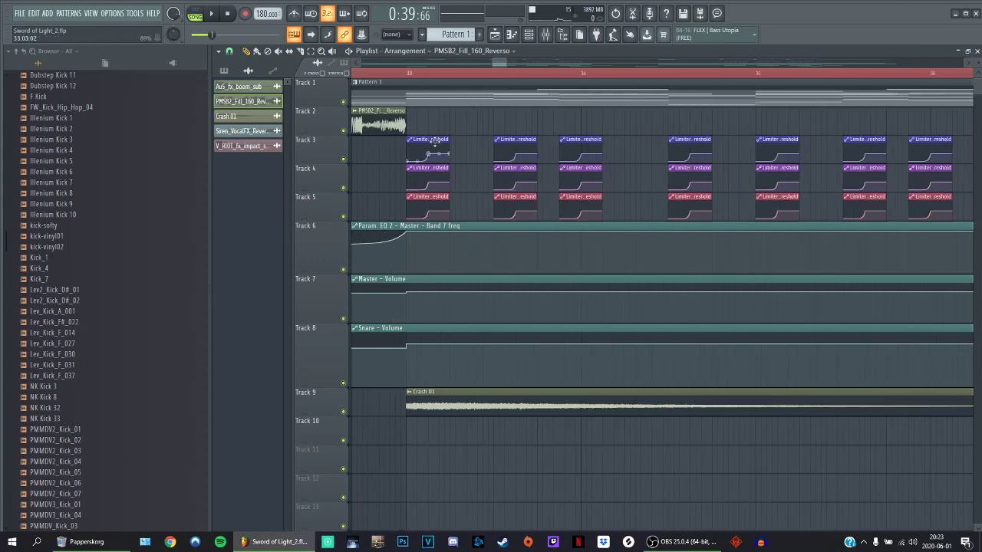
# - Play the drop from bar 33 to about bar 39 to hear the Limiter threshold automation, and stop playback
pyautogui.click(406, 75)
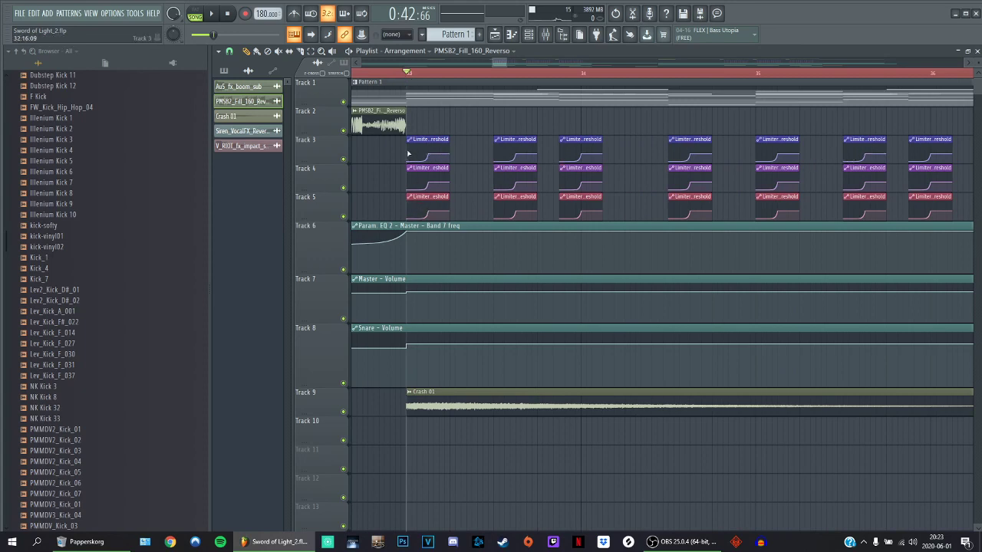
pyautogui.press('space')
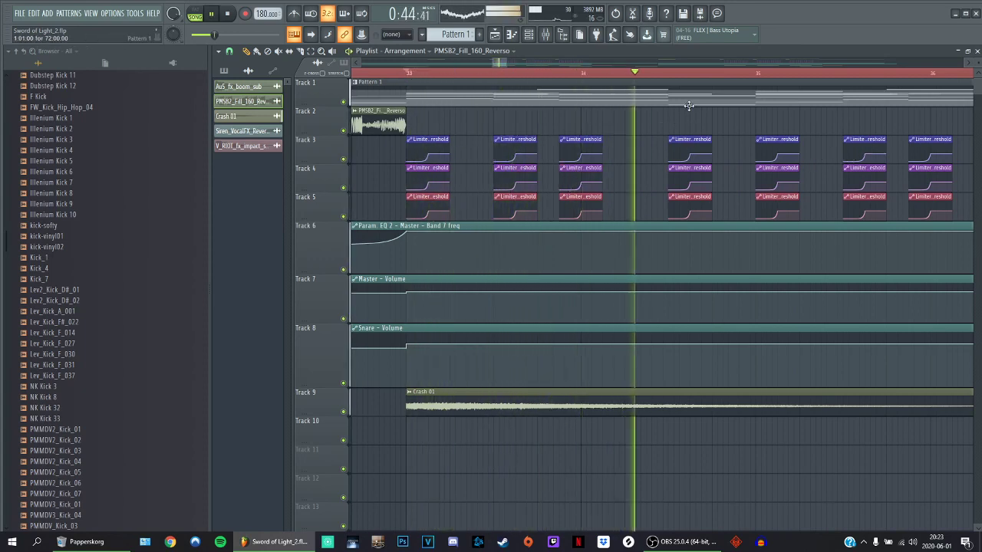
pyautogui.keyDown('ctrl'); pyautogui.scroll(-3, 781, 209); pyautogui.keyUp('ctrl')
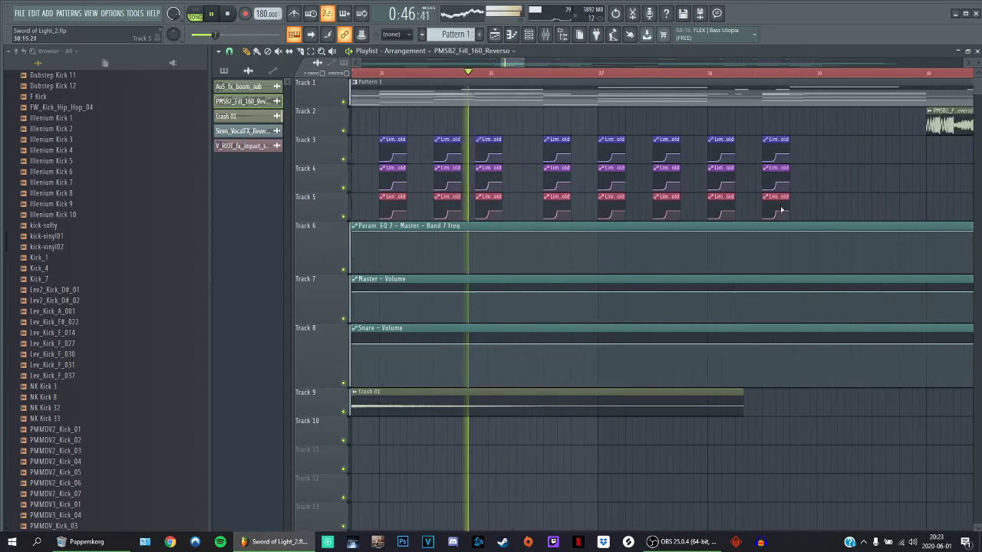
pyautogui.keyDown('ctrl'); pyautogui.scroll(3, 602, 186); pyautogui.keyUp('ctrl')
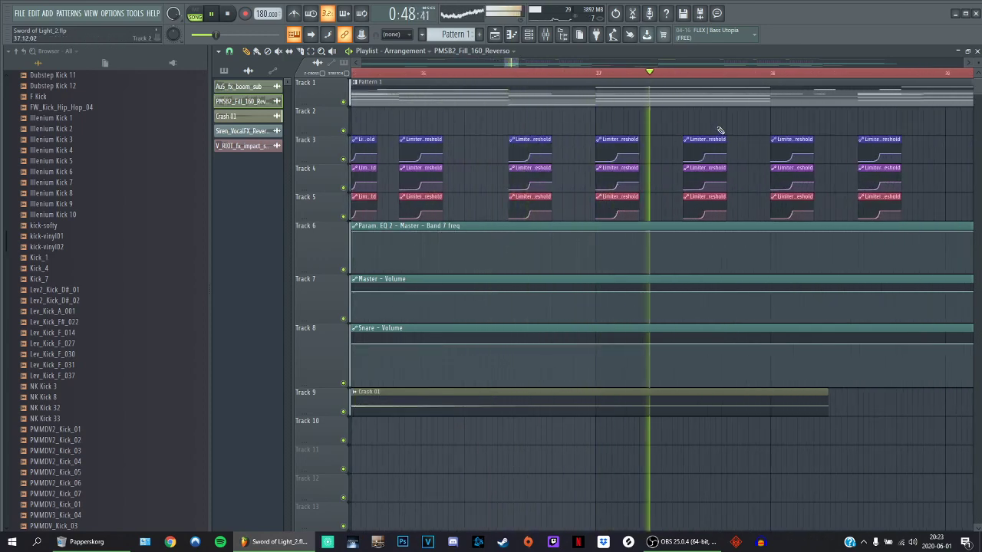
pyautogui.keyDown('ctrl'); pyautogui.scroll(-6, 823, 246); pyautogui.keyUp('ctrl')
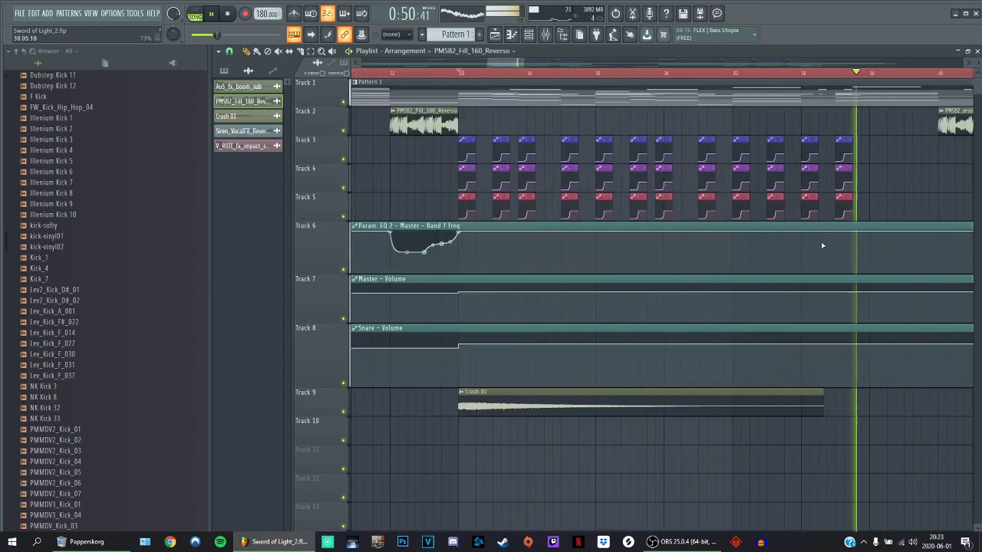
pyautogui.keyDown('ctrl'); pyautogui.scroll(5, 499, 178); pyautogui.keyUp('ctrl')
pyautogui.press('space')
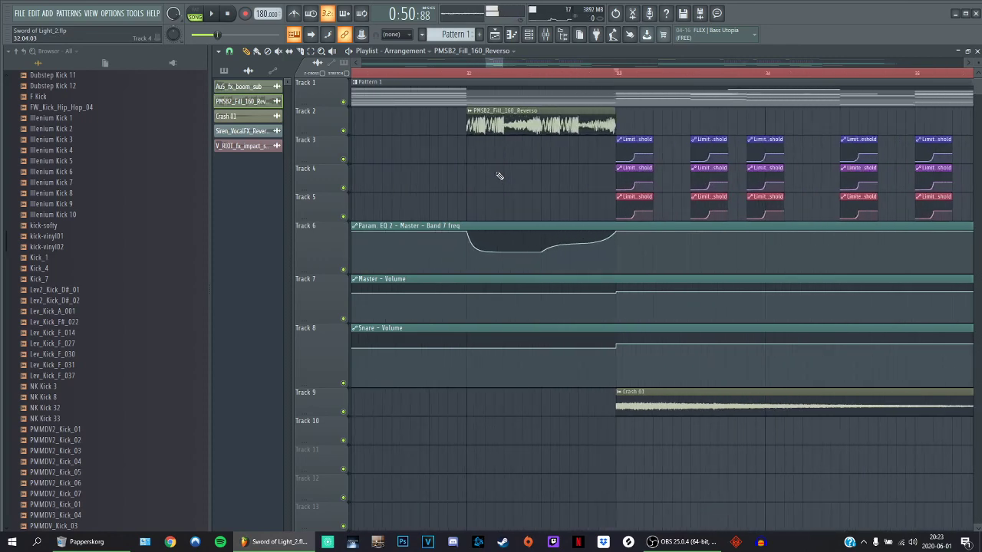
# - Set the playback start to bar 32, leave the playlist and open Fruity parametric EQ 2 on the Master track
pyautogui.click(471, 74)
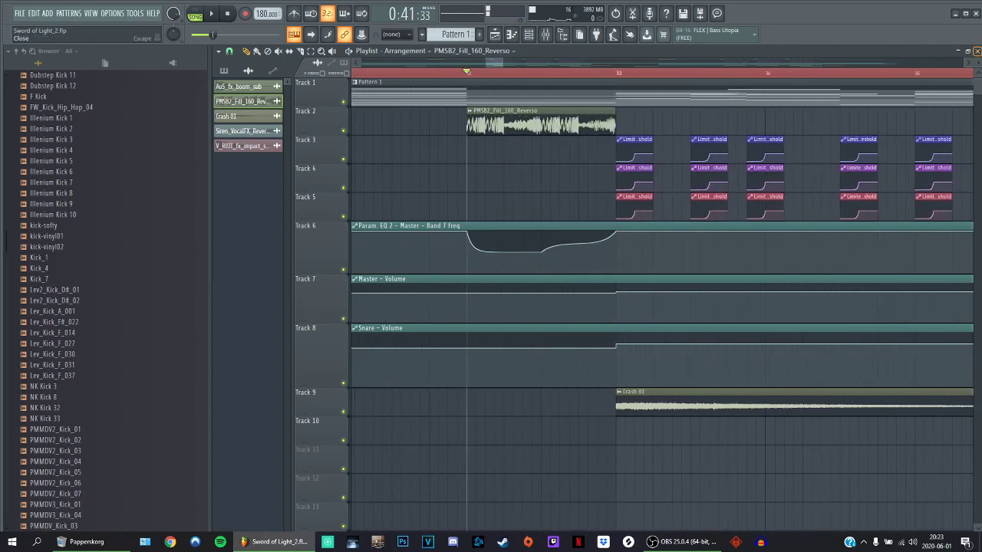
pyautogui.click(977, 50)
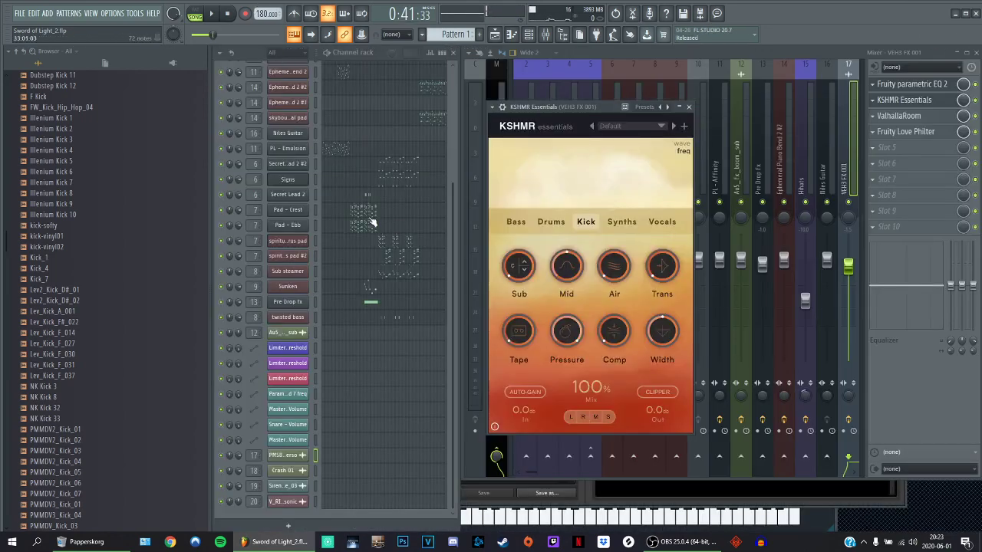
pyautogui.scroll(2, 373, 222)
pyautogui.click(496, 83)
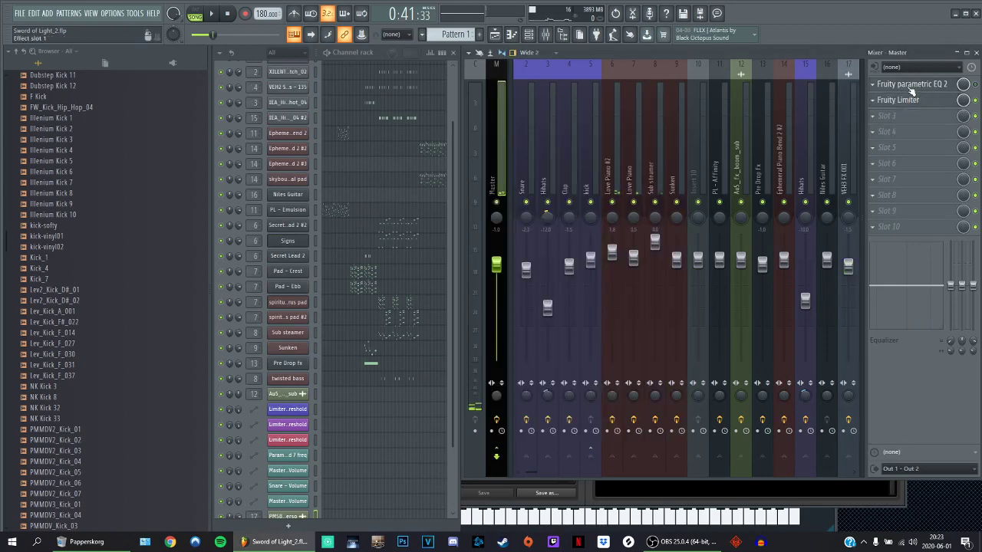
pyautogui.click(921, 85)
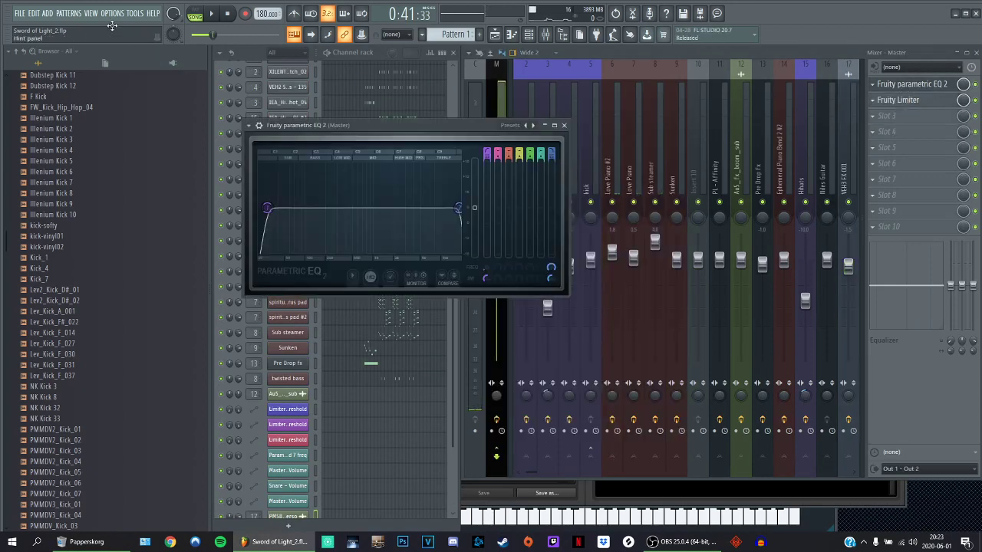
# - Reopen the playlist, play the fill from bar 32 and return to the Master EQ window
pyautogui.click(92, 14)
pyautogui.click(104, 36)
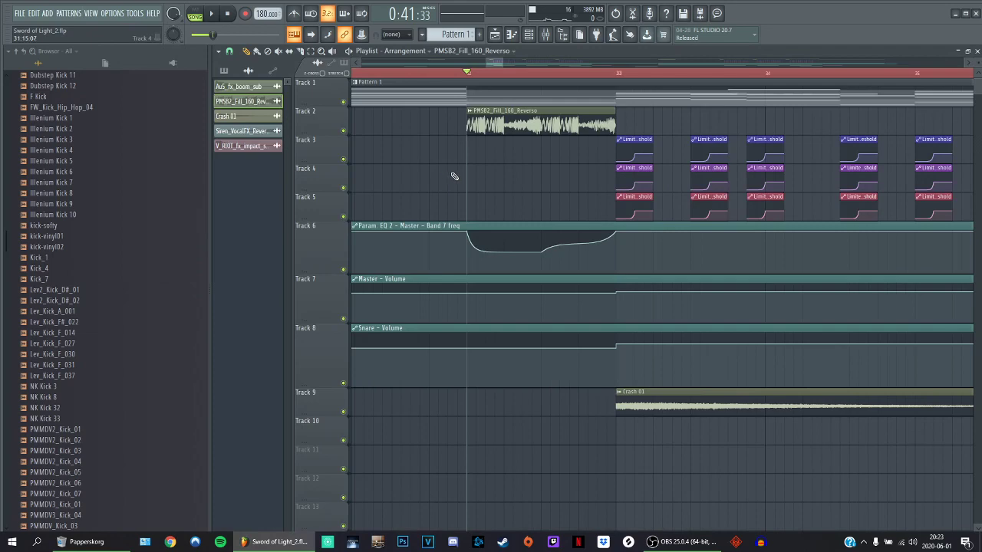
pyautogui.scroll(-3, 454, 176)
pyautogui.press('space')
pyautogui.scroll(2, 476, 186)
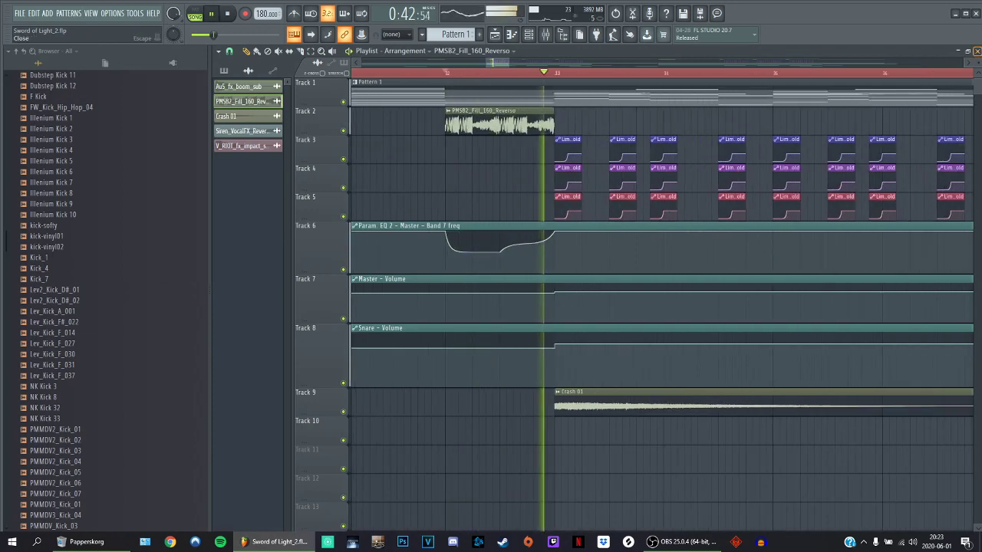
pyautogui.press('space')
pyautogui.click(977, 50)
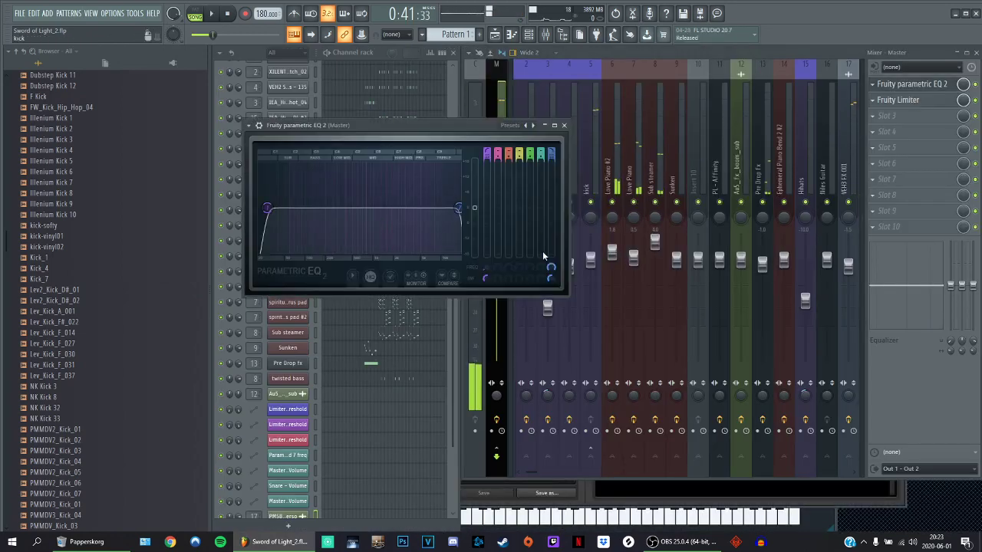
# - Play the song from bar 32 while sweeping the Master EQ's Band 7 low-pass frequency between about 65 Hz and 20000 Hz, and stop playback
pyautogui.press('space')
pyautogui.moveTo(458, 209)
pyautogui.mouseDown()
pyautogui.moveTo(362, 216)
pyautogui.moveTo(453, 220)
pyautogui.moveTo(337, 217)
pyautogui.moveTo(459, 210)
pyautogui.mouseUp()
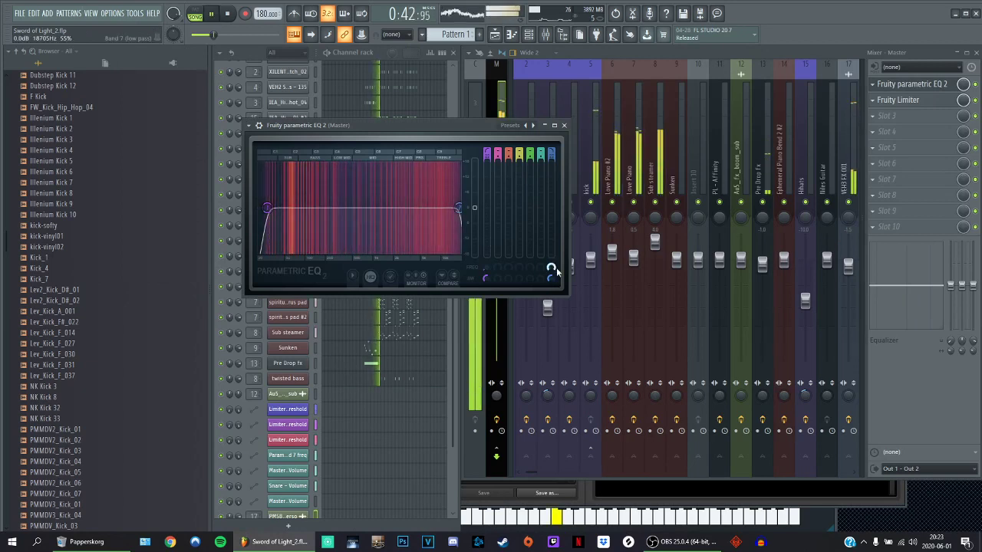
pyautogui.scroll(-10, 551, 269)
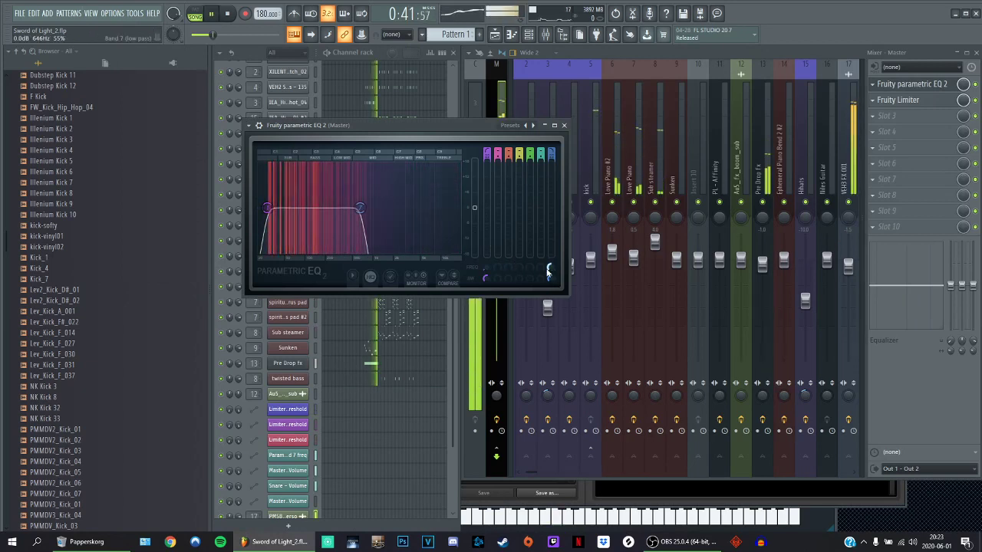
pyautogui.scroll(3, 548, 271)
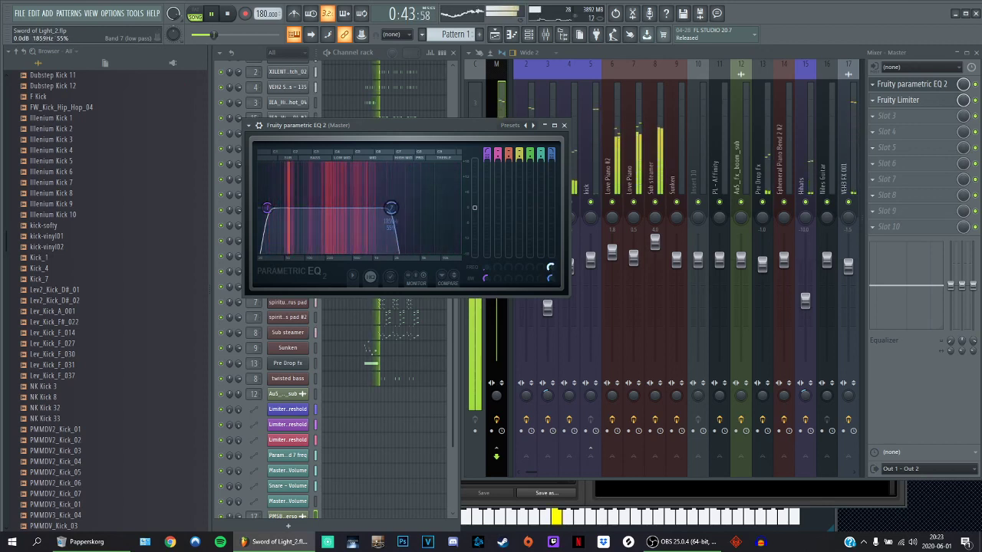
pyautogui.scroll(-7, 550, 269)
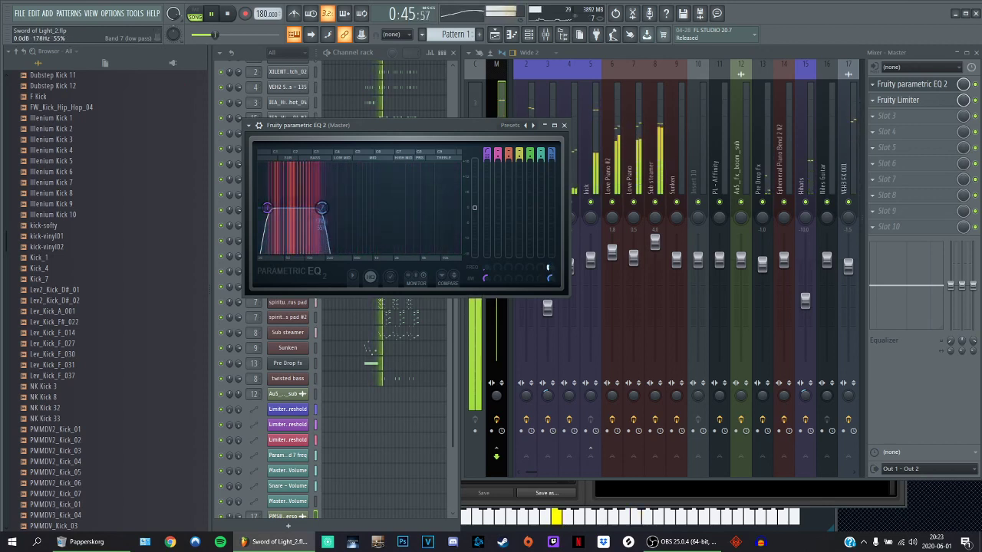
pyautogui.scroll(2, 548, 268)
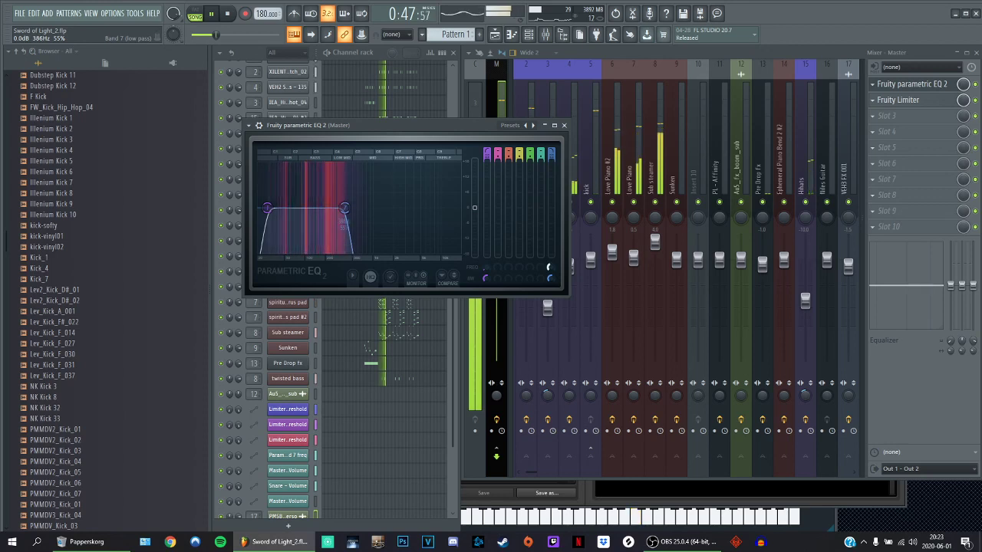
pyautogui.scroll(4, 547, 267)
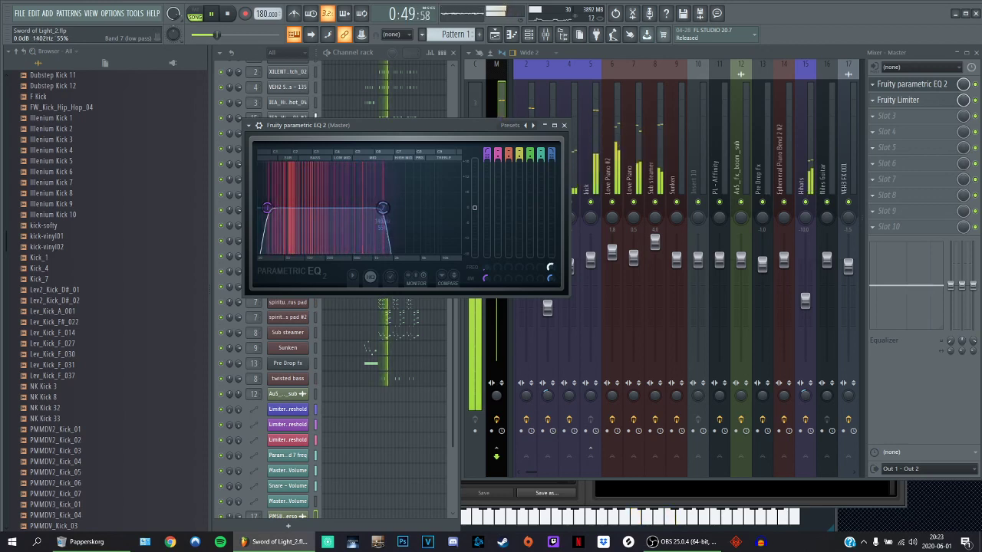
pyautogui.scroll(5, 549, 268)
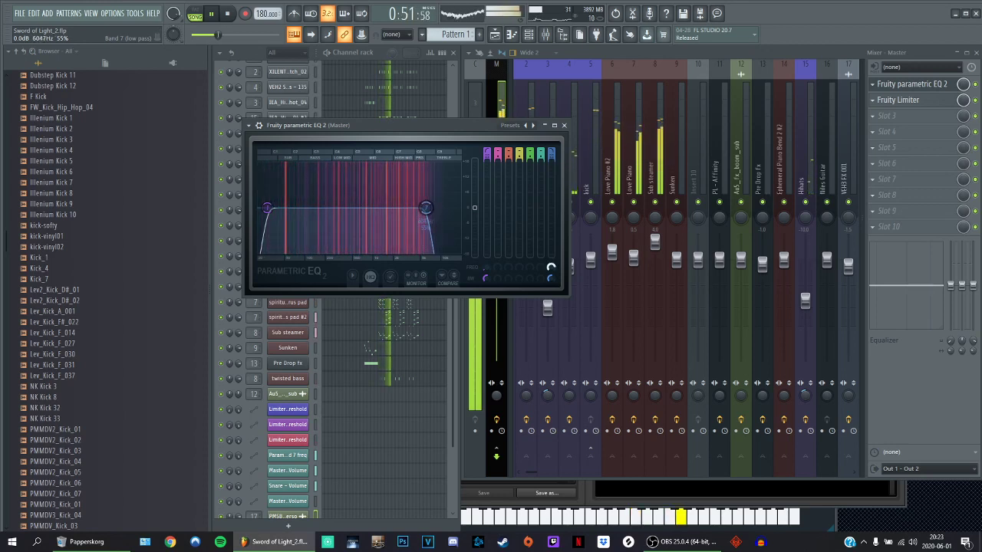
pyautogui.scroll(-9, 549, 267)
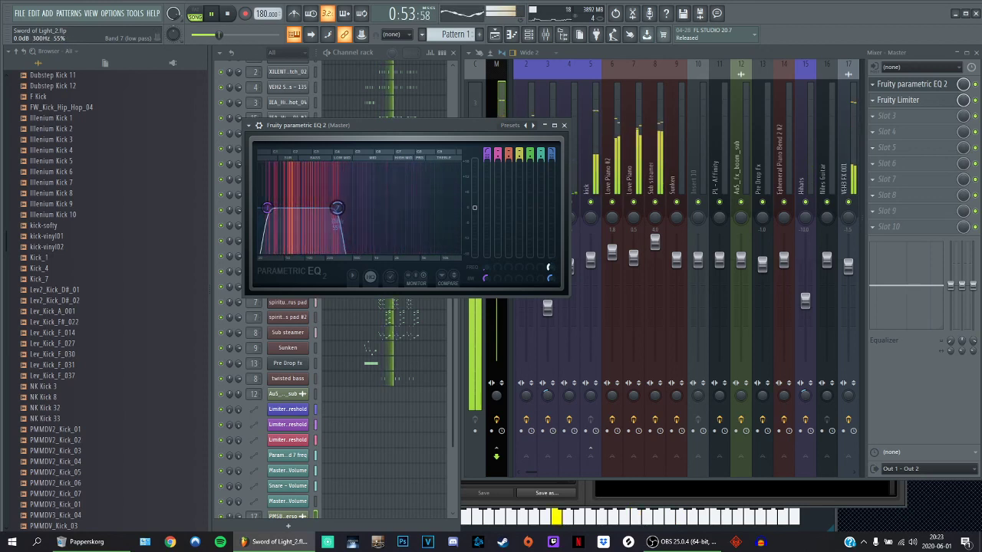
pyautogui.scroll(3, 548, 268)
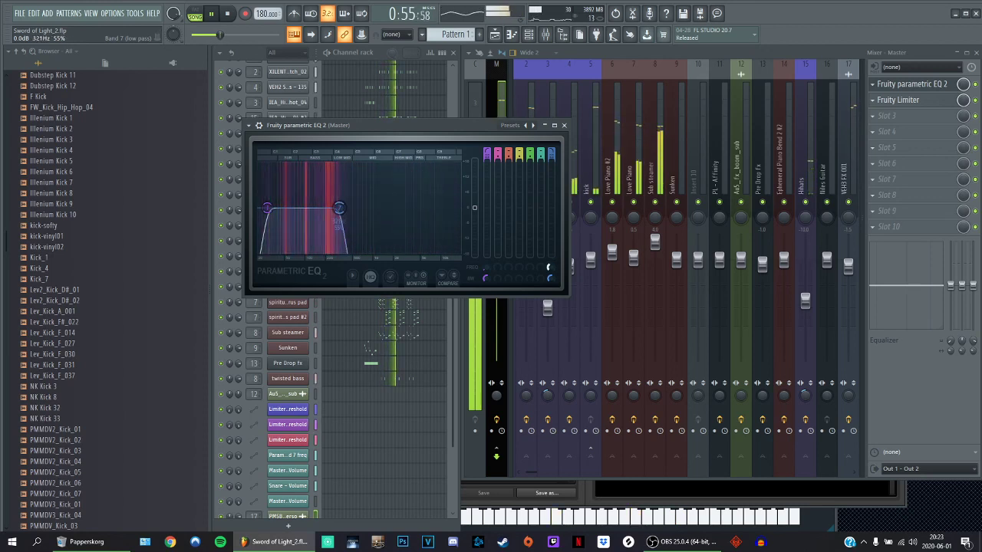
pyautogui.scroll(2, 548, 268)
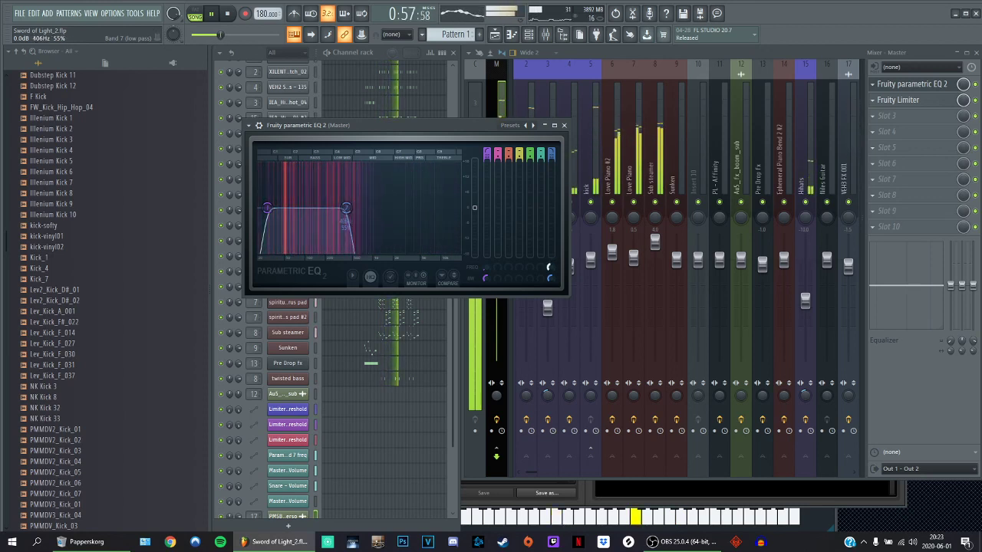
pyautogui.scroll(-6, 548, 267)
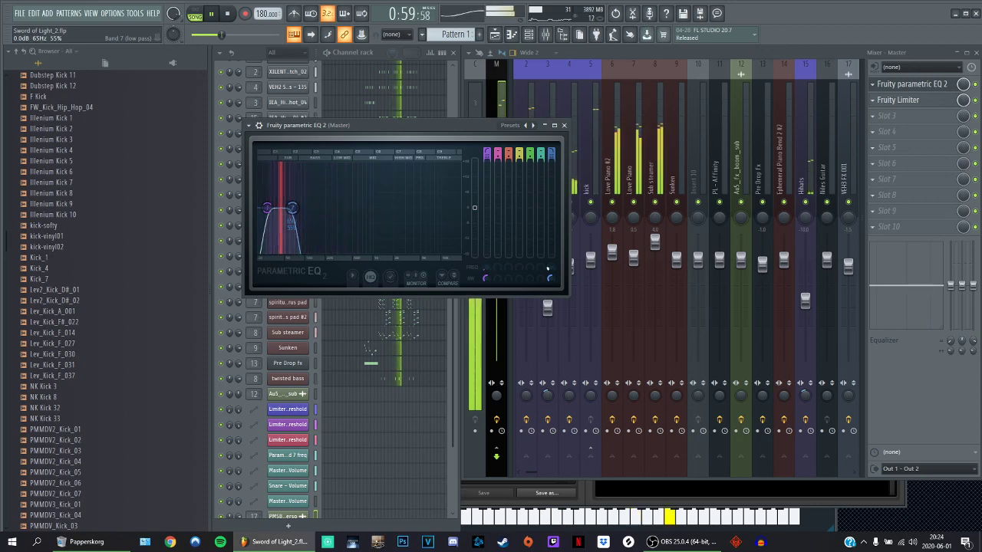
pyautogui.scroll(1, 547, 268)
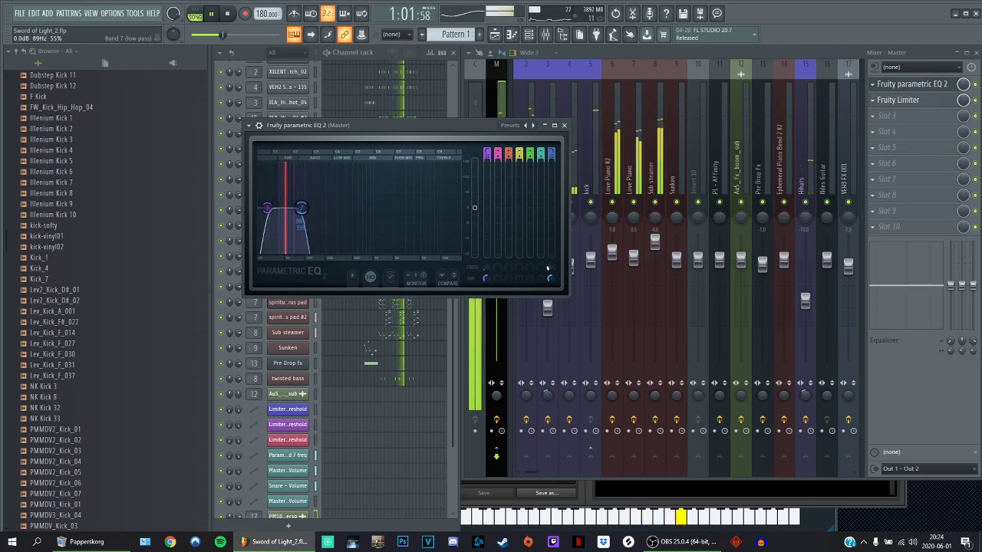
pyautogui.scroll(3, 548, 268)
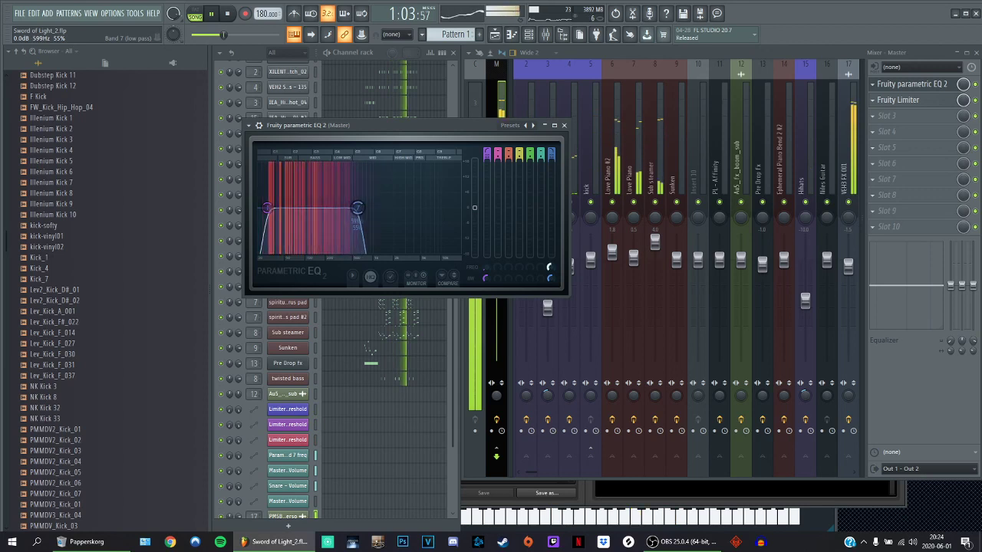
pyautogui.scroll(3, 548, 267)
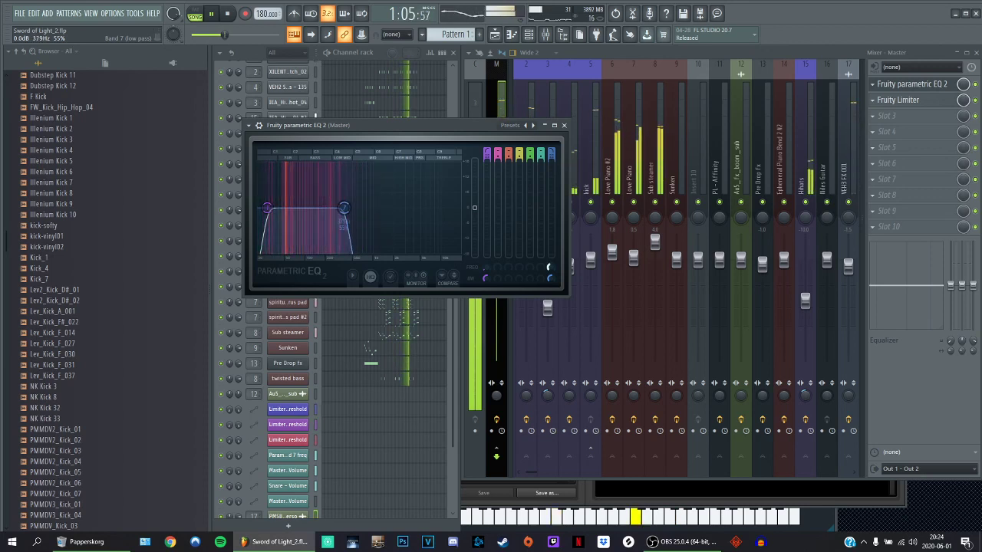
pyautogui.scroll(2, 548, 268)
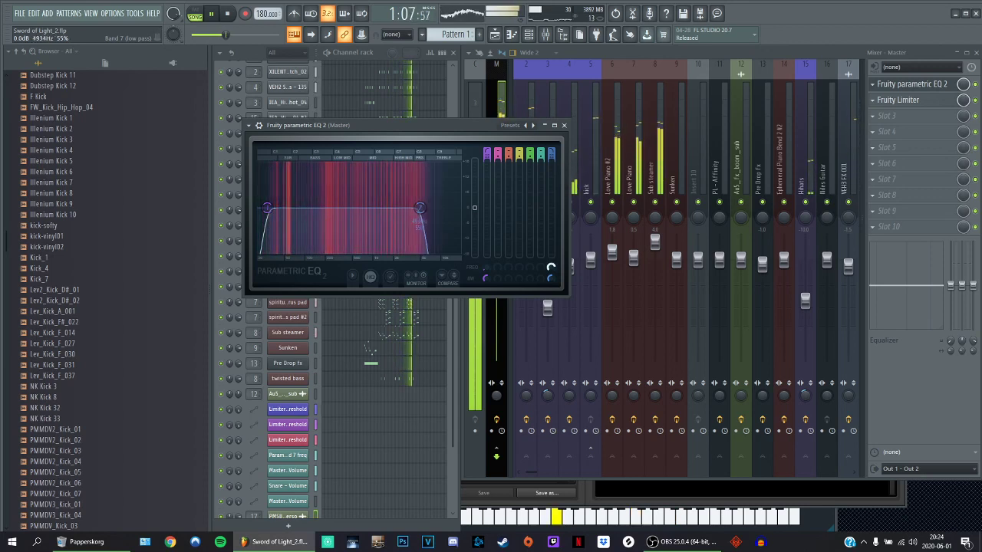
pyautogui.scroll(-2, 548, 268)
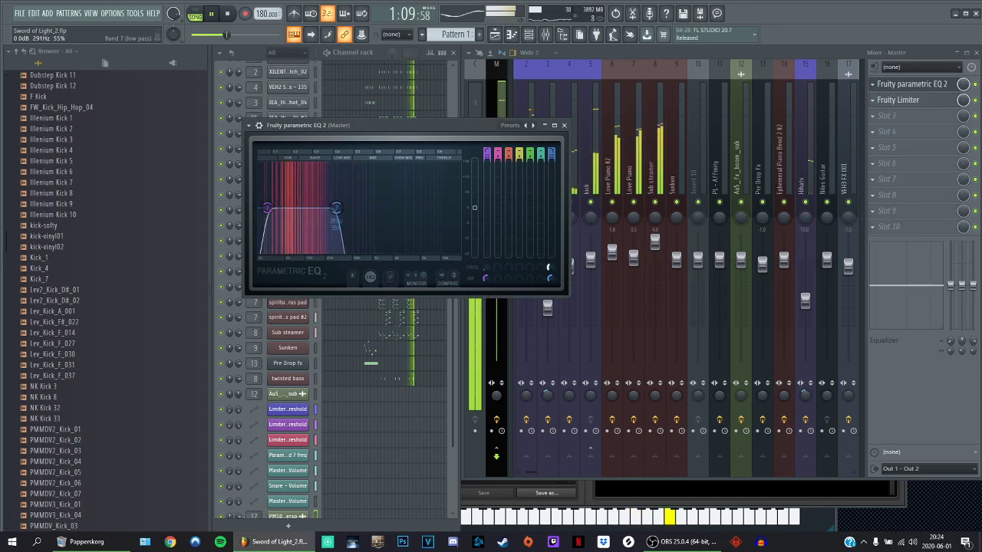
pyautogui.scroll(2, 548, 268)
pyautogui.scroll(-2, 548, 268)
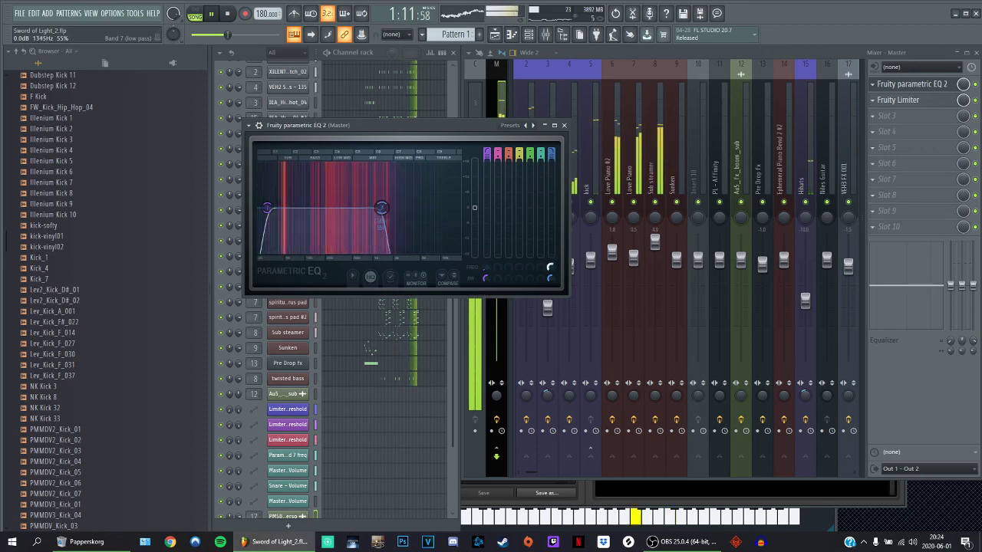
pyautogui.scroll(11, 548, 268)
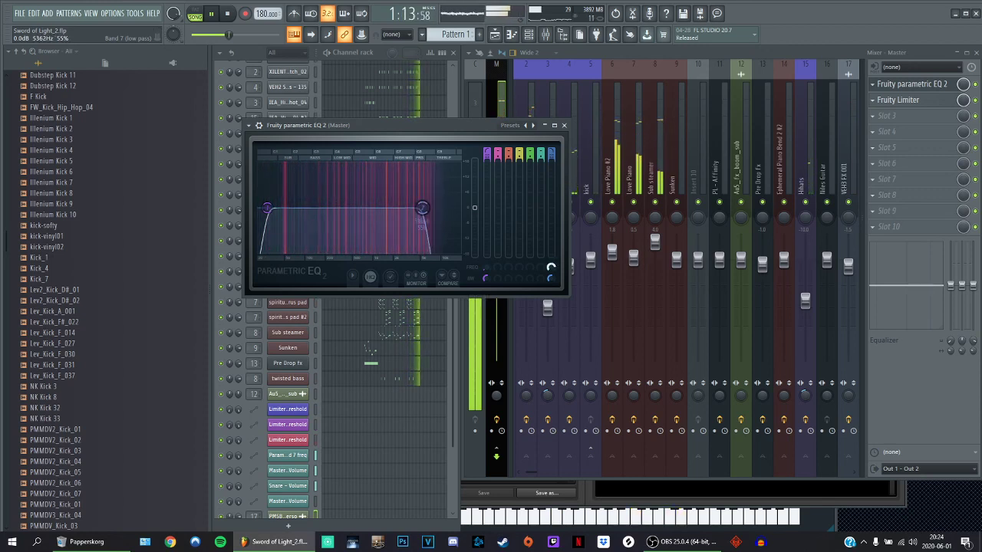
pyautogui.scroll(-11, 548, 268)
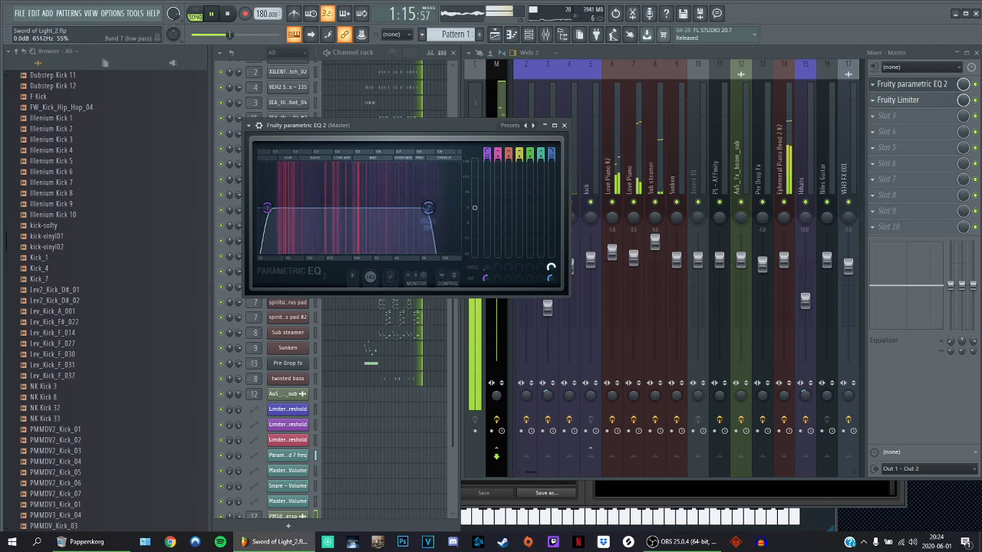
pyautogui.scroll(9, 548, 268)
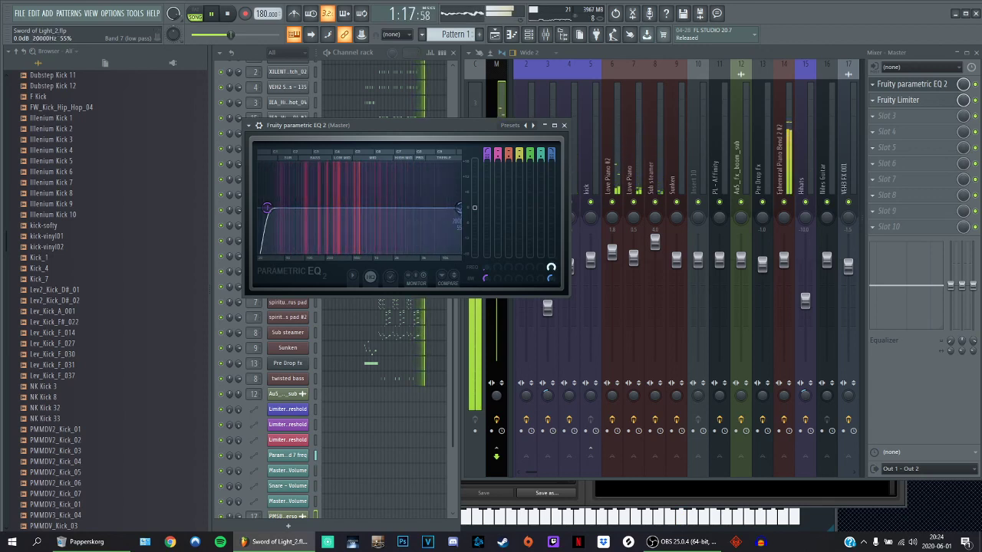
pyautogui.scroll(-5, 549, 268)
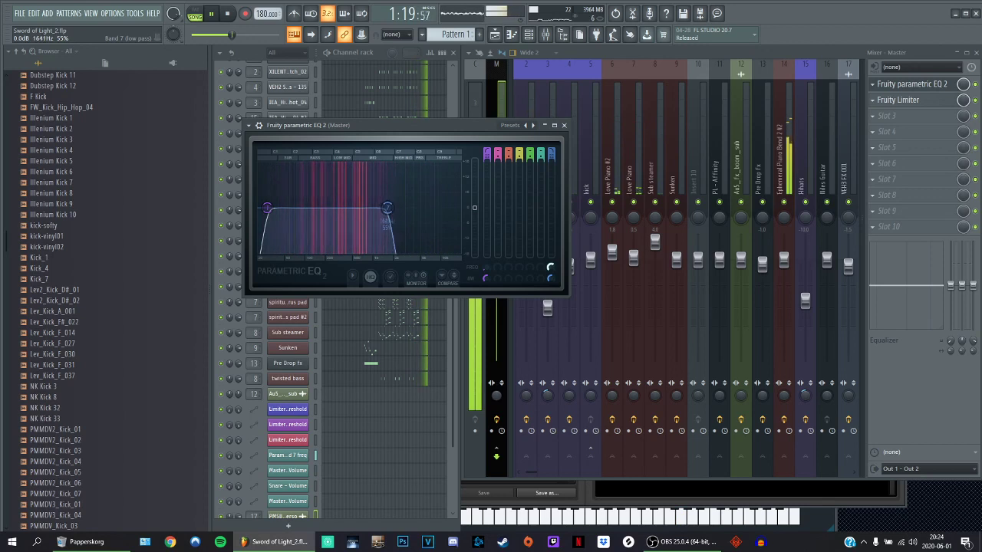
pyautogui.scroll(9, 550, 267)
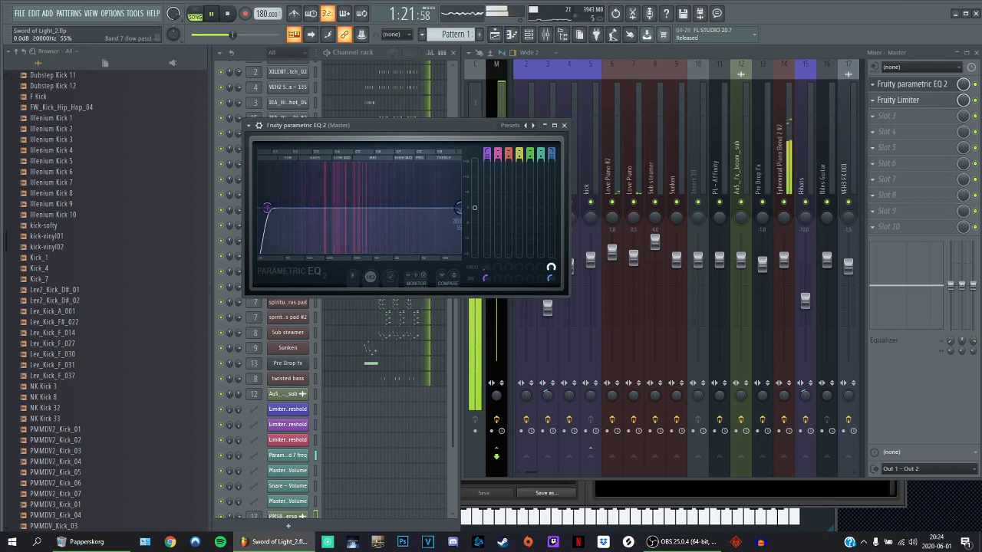
pyautogui.scroll(-8, 549, 268)
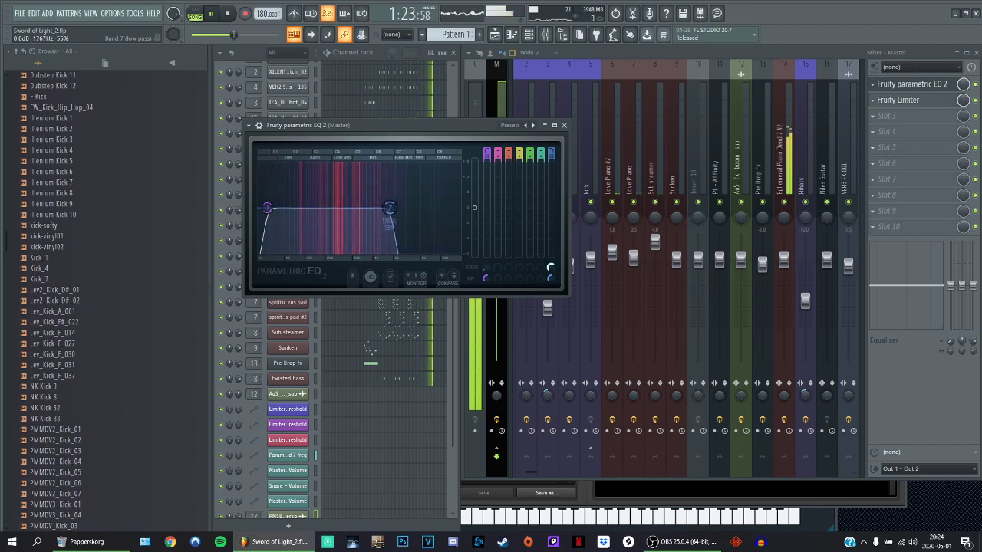
pyautogui.scroll(-2, 550, 267)
pyautogui.scroll(-1, 550, 268)
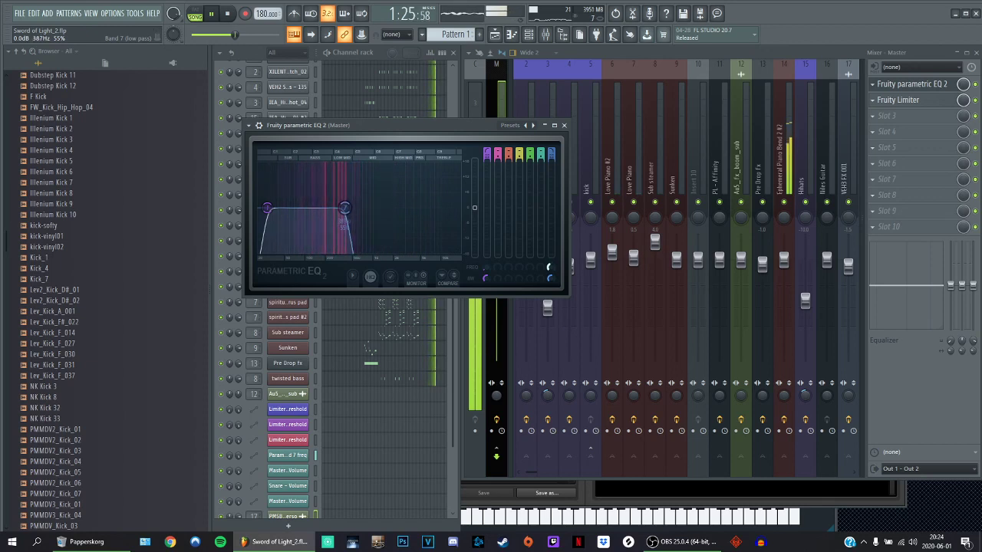
pyautogui.scroll(-2, 550, 267)
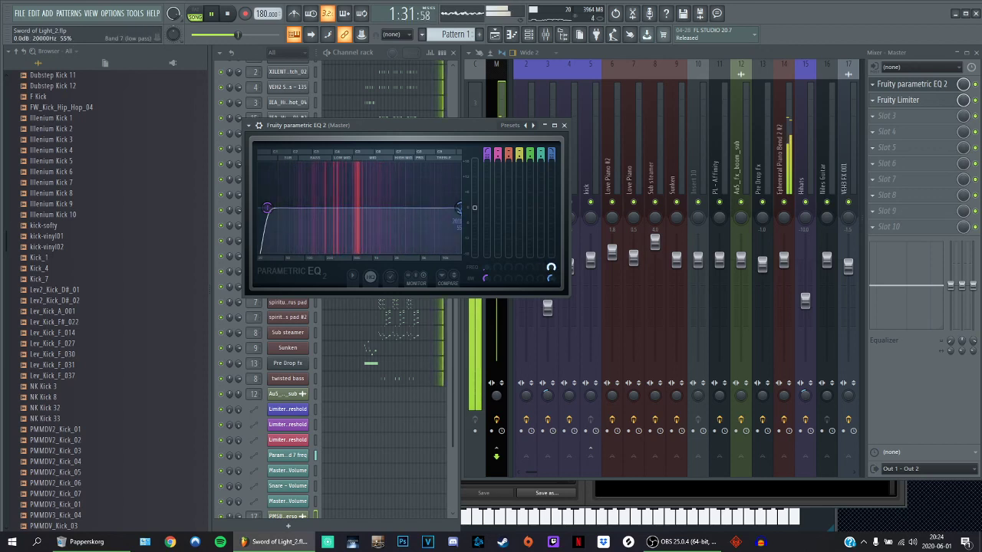
pyautogui.press('space')
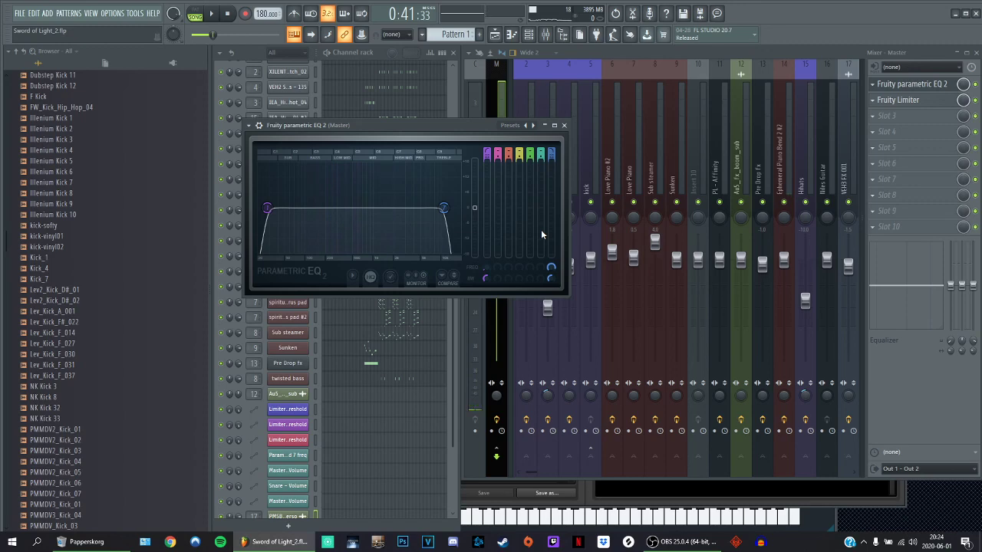
# - Reopen the playlist, start playback shortly before the Pattern 2 clip on Track 2, and return to the Master EQ window
pyautogui.click(95, 13)
pyautogui.click(104, 46)
pyautogui.click(97, 13)
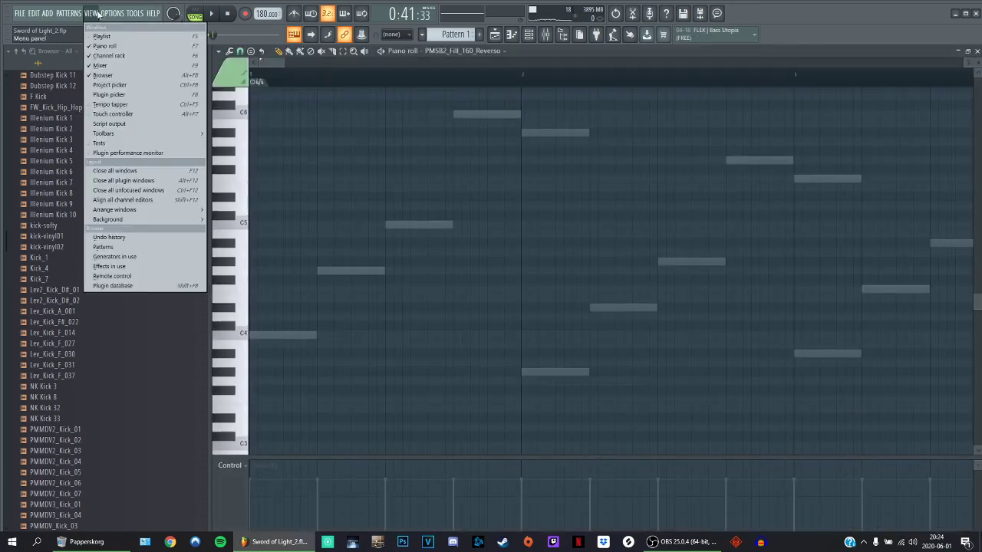
pyautogui.click(99, 36)
pyautogui.scroll(-5, 777, 207)
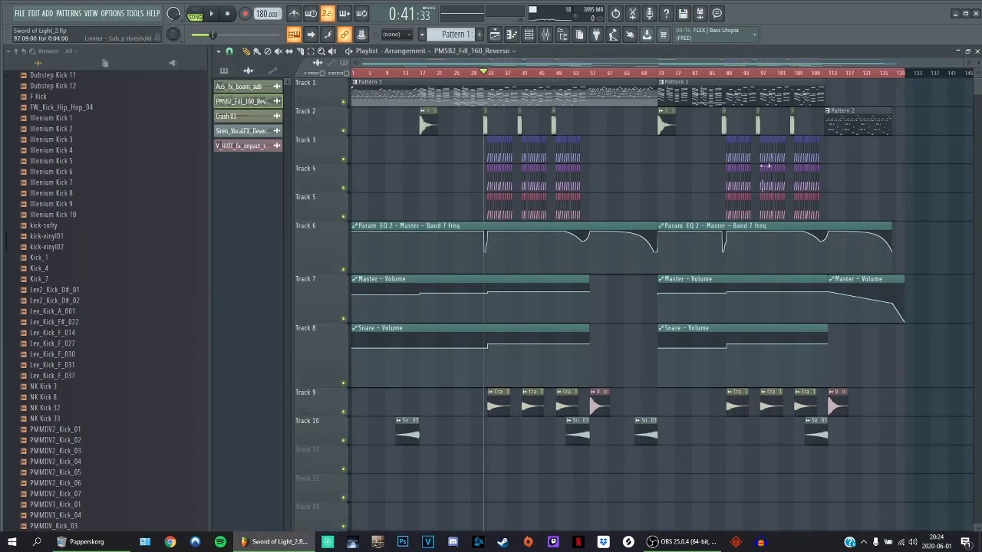
pyautogui.scroll(4, 729, 189)
pyautogui.moveTo(373, 74); pyautogui.dragTo(362, 74)
pyautogui.press('space')
pyautogui.press('F7')
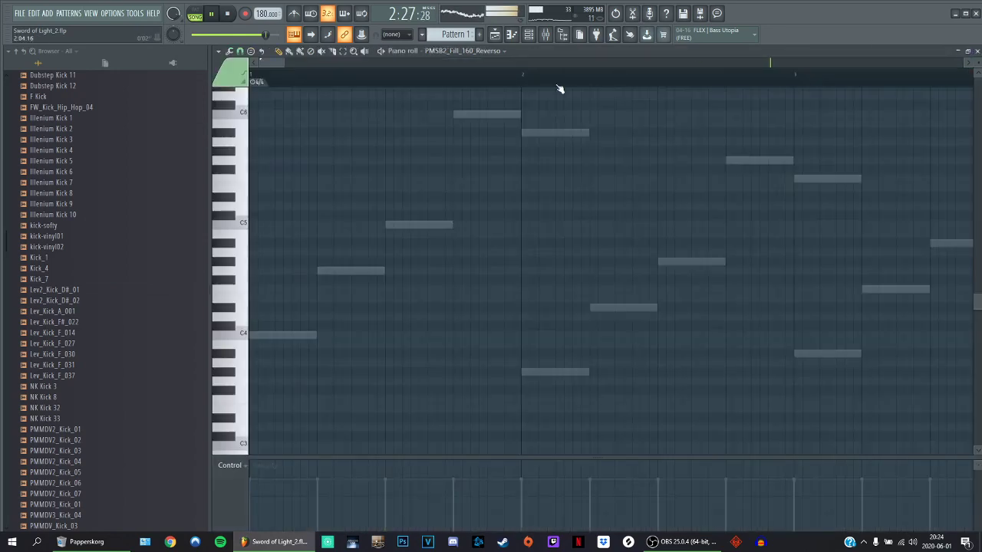
pyautogui.press('Escape')
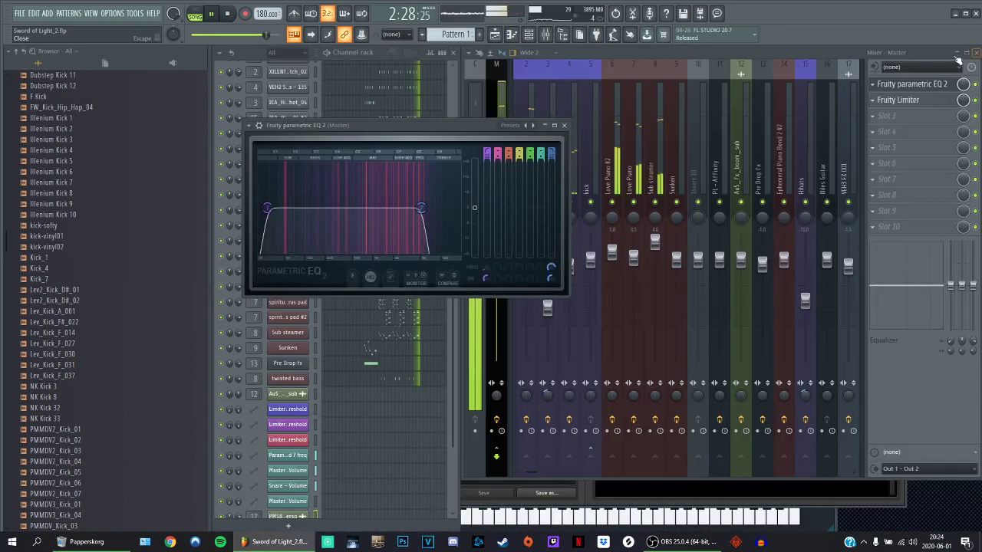
# - Switch to Pattern 2 and open the notes of the Ephemeral Piano Bend 2 #3 channel in the piano roll
pyautogui.click(391, 59)
pyautogui.scroll(-1, 455, 36)
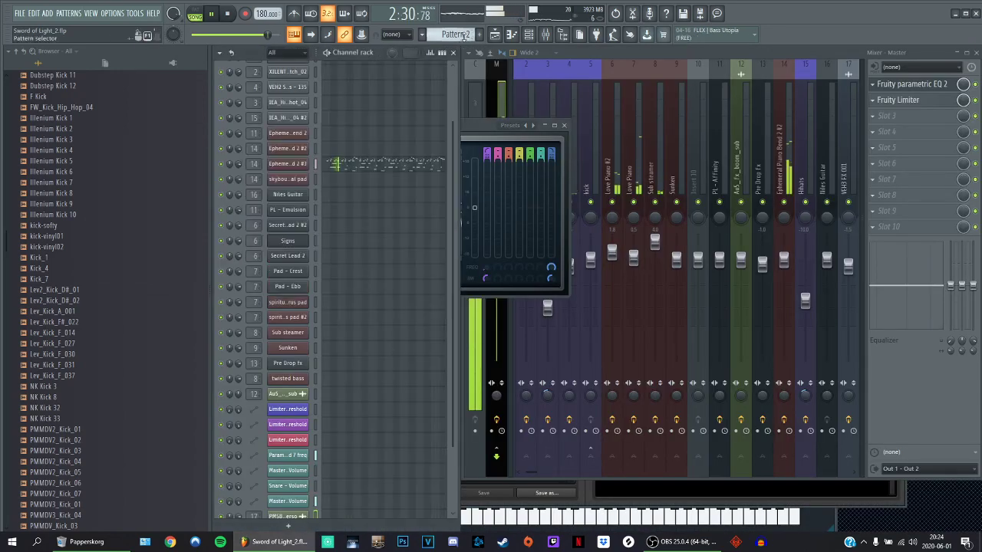
pyautogui.click(362, 166)
# - Examine the Ephemeral Piano Bend 2 #3 melody and chord notes during playback, and close the piano roll
pyautogui.scroll(-5, 363, 191)
pyautogui.scroll(5, 630, 272)
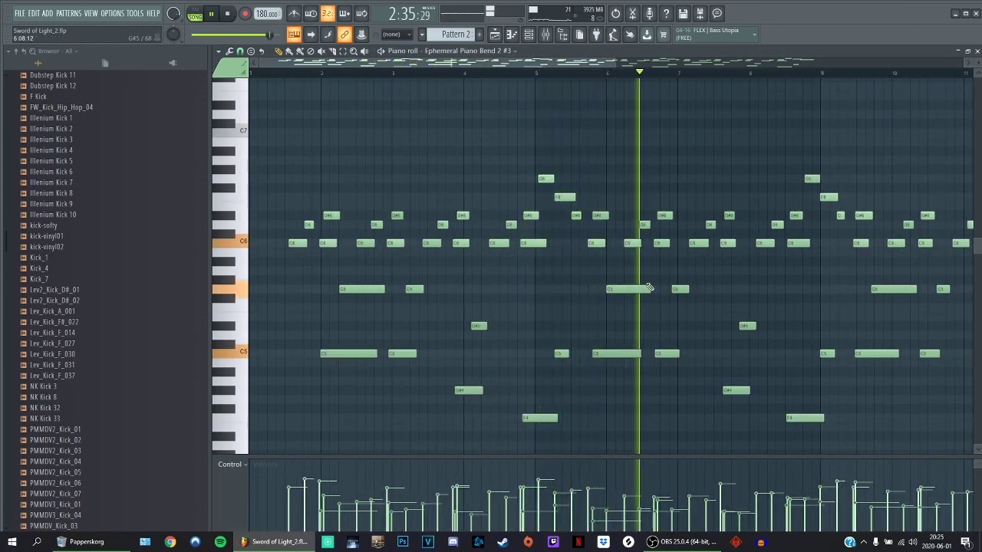
pyautogui.scroll(-1, 744, 270)
pyautogui.scroll(-3, 775, 230)
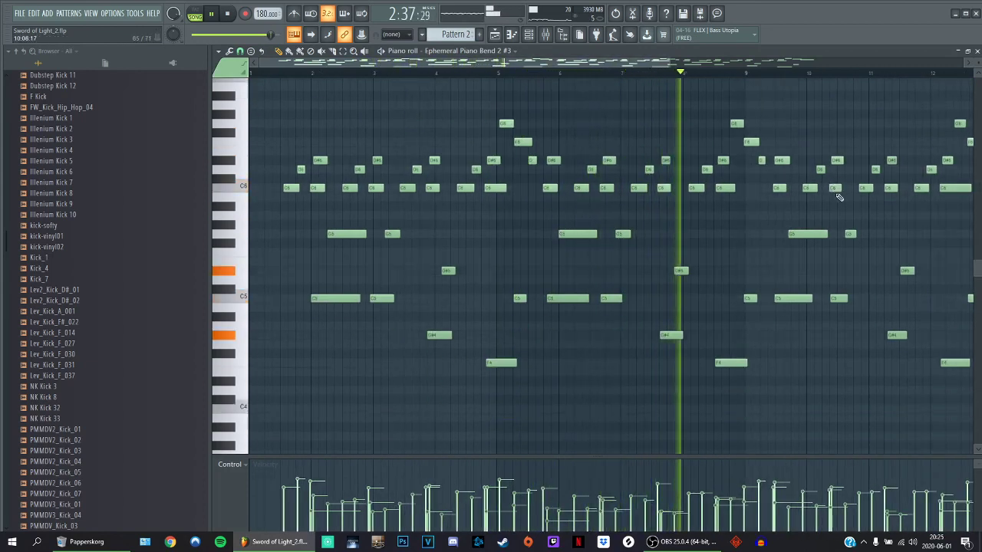
pyautogui.scroll(1, 836, 200)
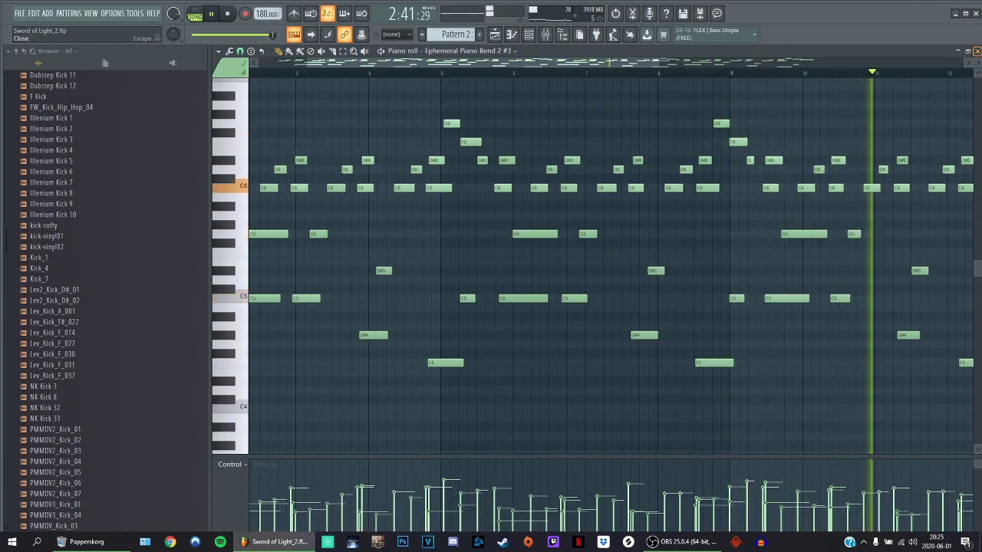
pyautogui.click(977, 51)
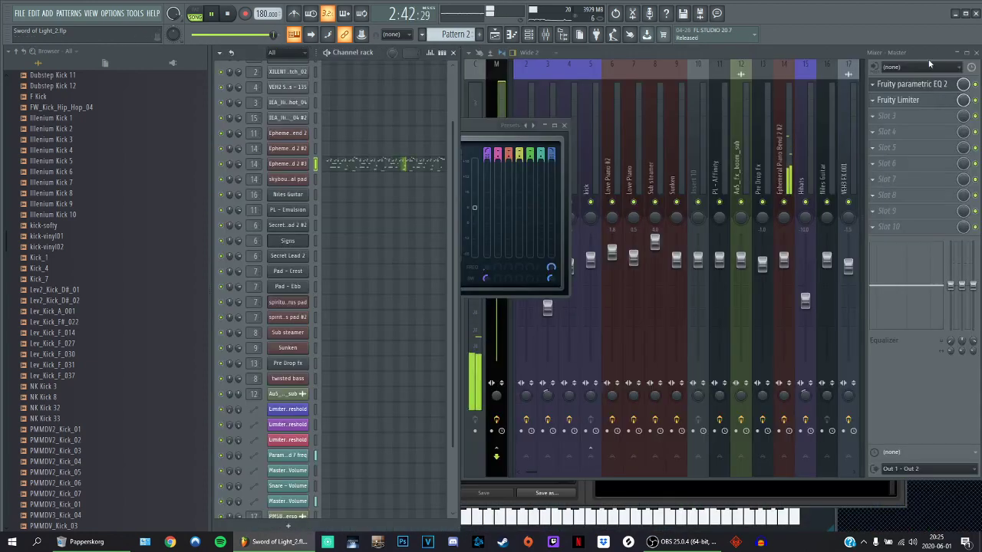
# - Follow the song's ending in the playlist through the final Master volume fade, and close the playlist and stop playback
pyautogui.click(91, 13)
pyautogui.click(101, 36)
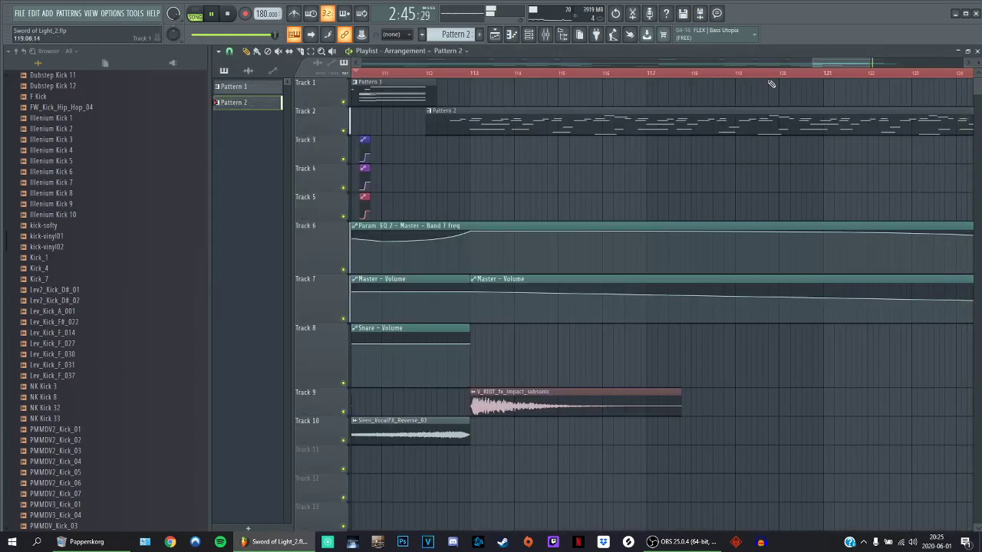
pyautogui.moveTo(821, 65); pyautogui.dragTo(887, 64)
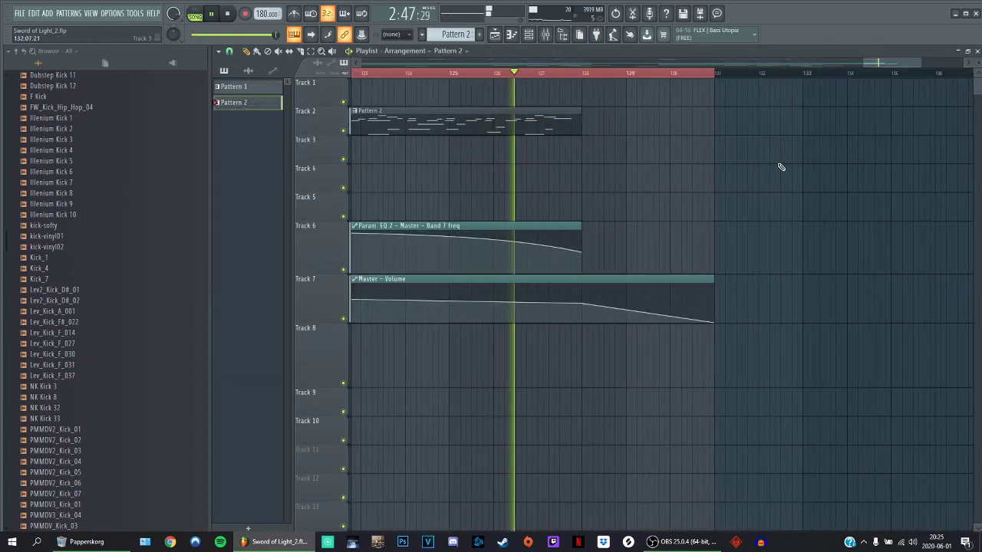
pyautogui.scroll(-2, 778, 187)
pyautogui.scroll(-2, 802, 188)
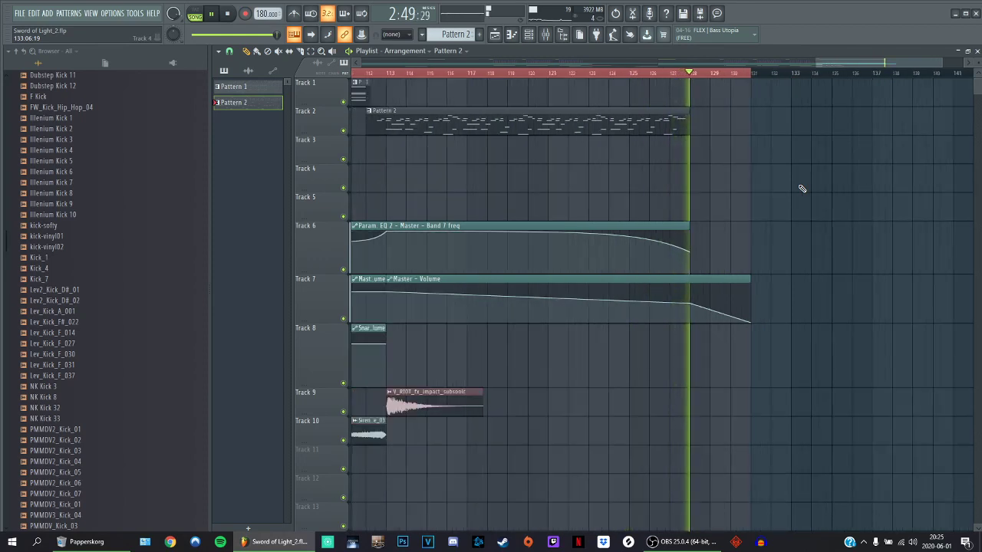
pyautogui.scroll(1, 801, 189)
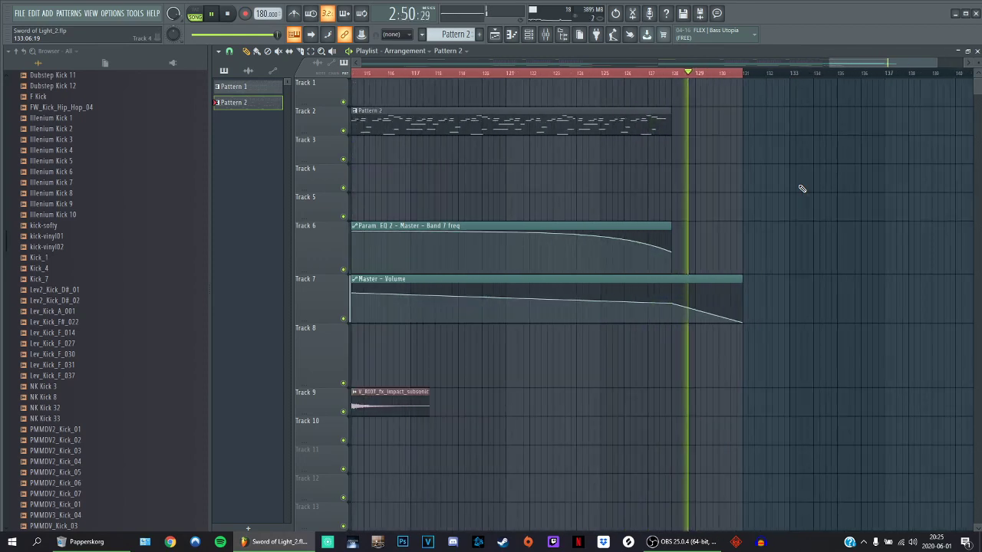
pyautogui.click(976, 51)
pyautogui.click(227, 14)
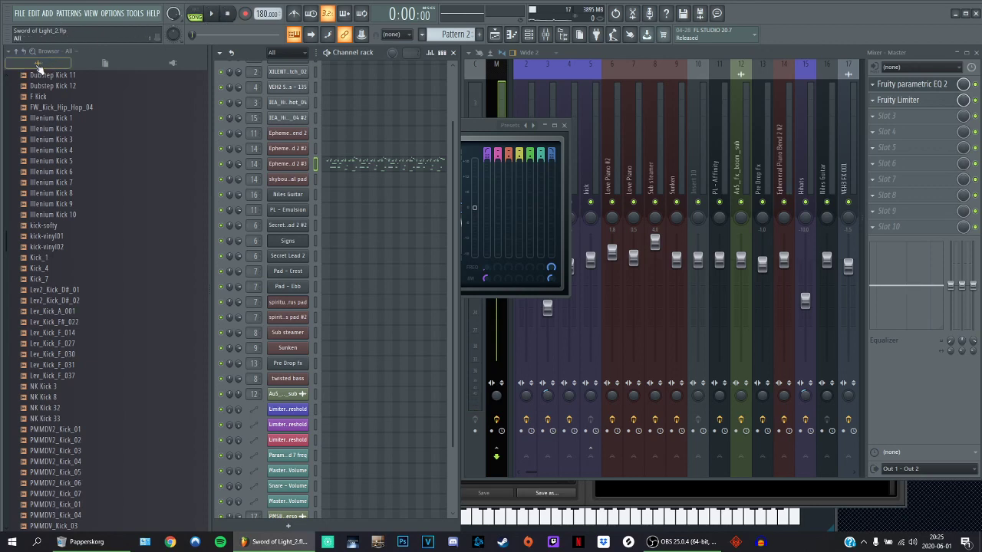
# - Collapse the browser folders and start a new project without saving changes to Sword of Light_2.flp
pyautogui.click(16, 51)
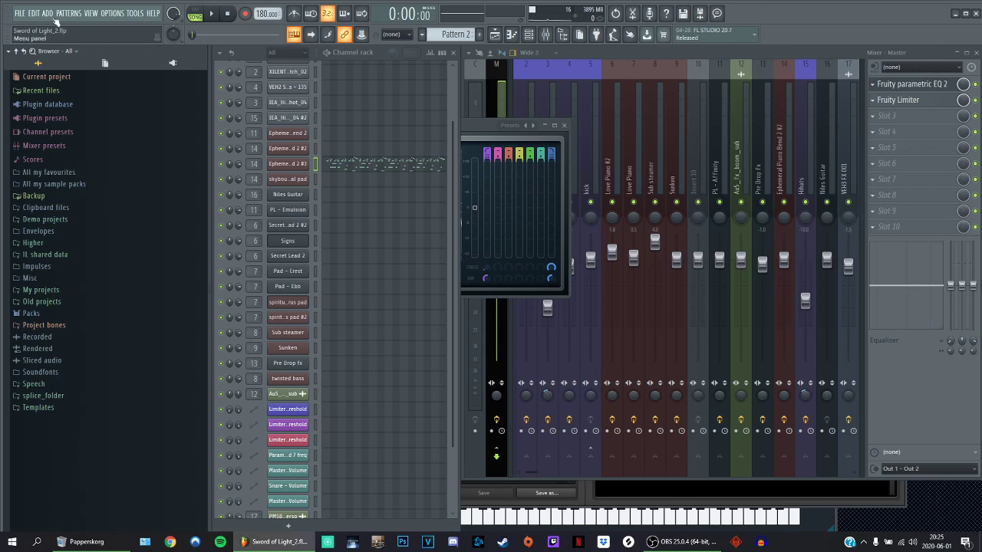
pyautogui.click(23, 14)
pyautogui.click(21, 30)
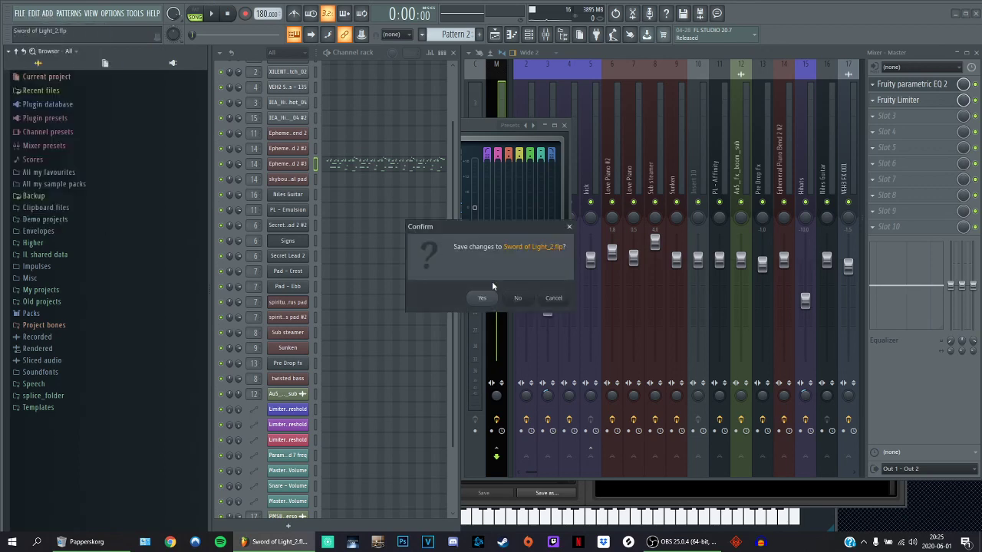
pyautogui.click(518, 298)
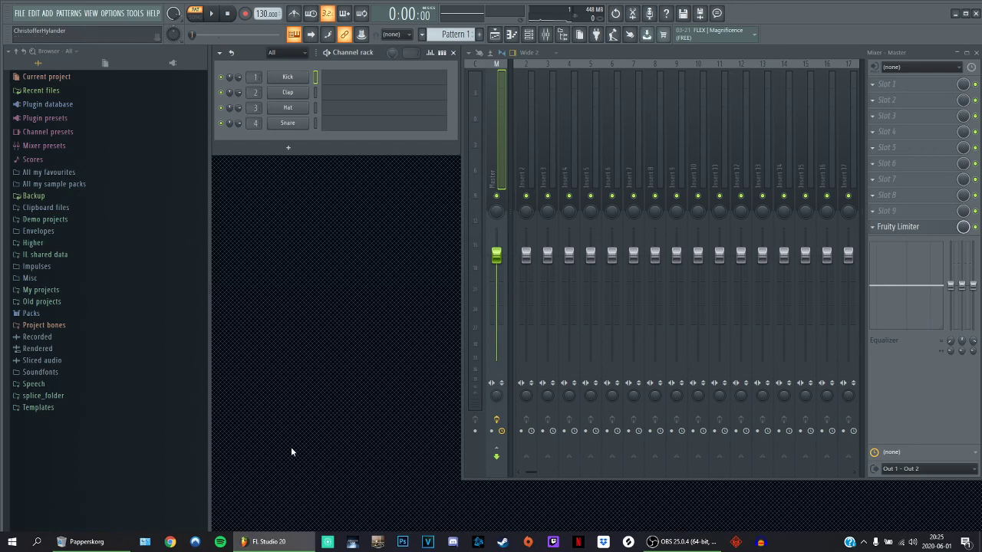
# - Minimise FL Studio, switch to Spotify and open the Ephemeral single from Killigrew's artist page
pyautogui.click(286, 542)
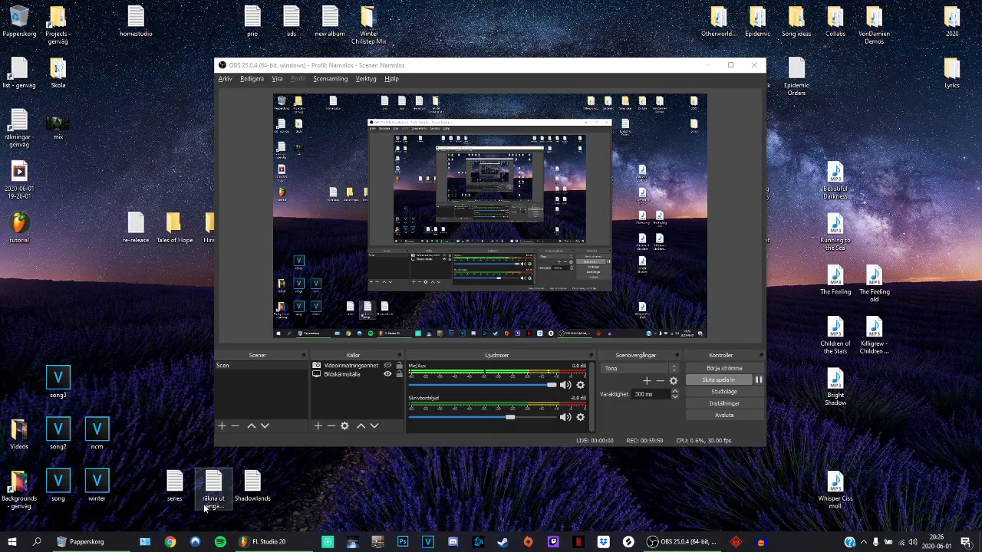
pyautogui.click(221, 542)
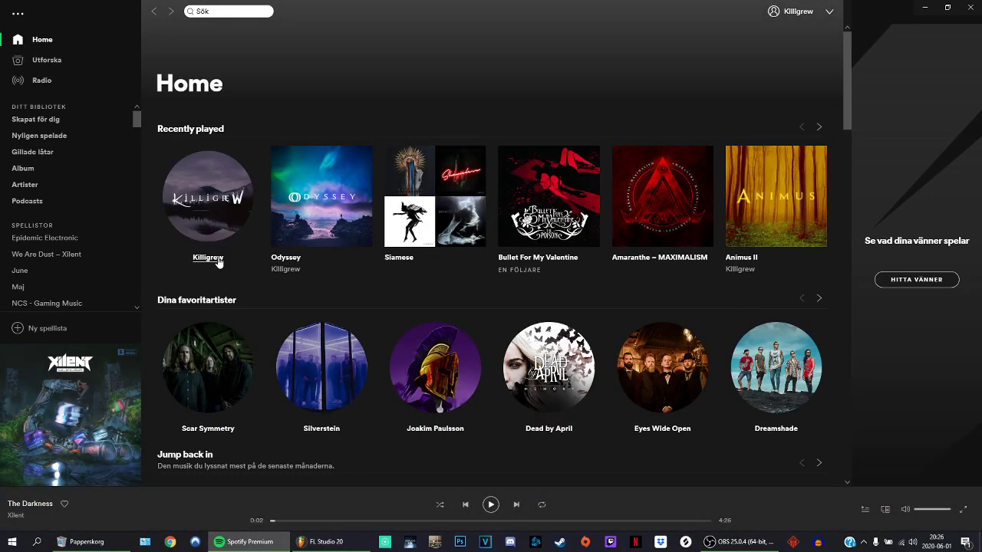
pyautogui.click(207, 258)
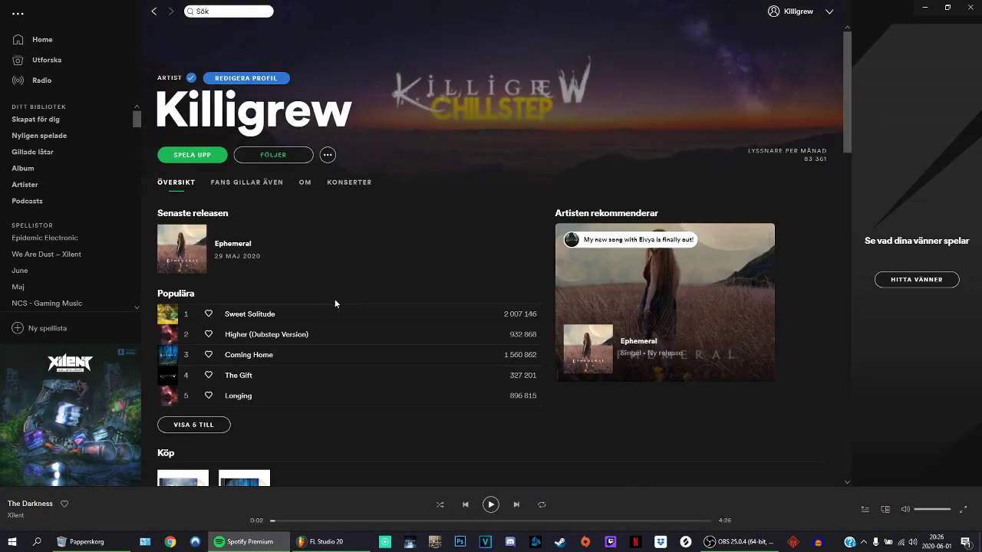
pyautogui.click(615, 310)
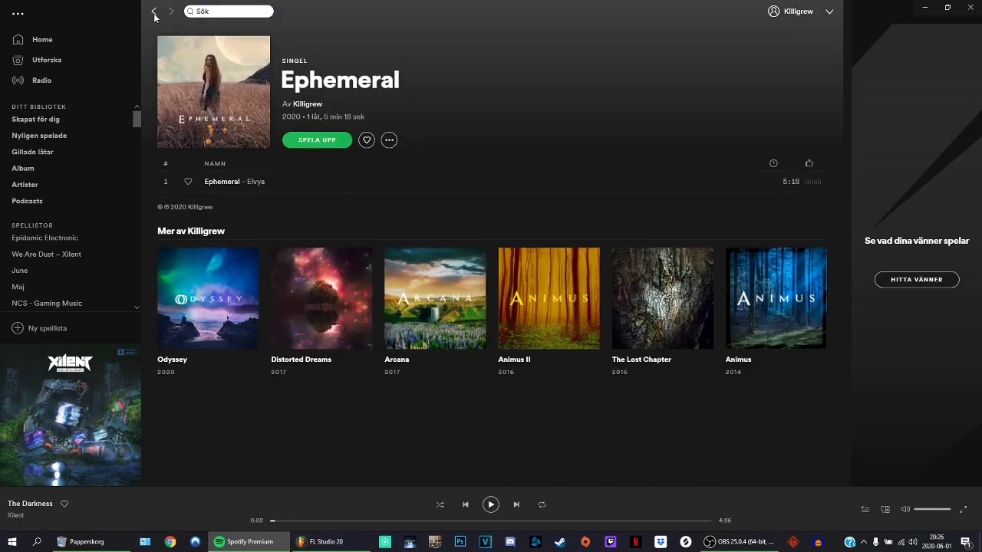
# - Return to Killigrew's artist page and examine the albums, singles and EPs, and artist playlists
pyautogui.click(154, 14)
pyautogui.scroll(-3, 461, 284)
pyautogui.scroll(2, 358, 244)
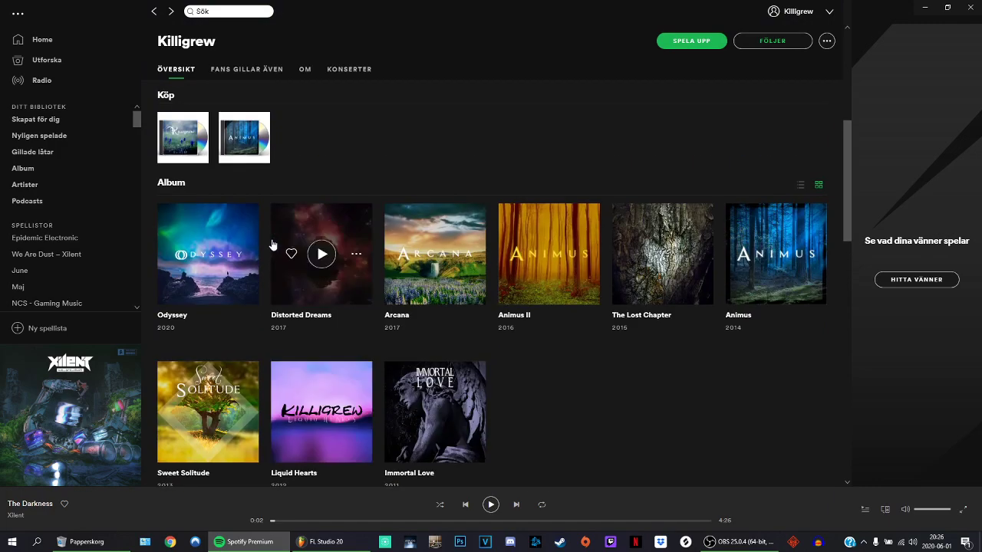
pyautogui.scroll(-9, 329, 252)
pyautogui.scroll(-3, 388, 317)
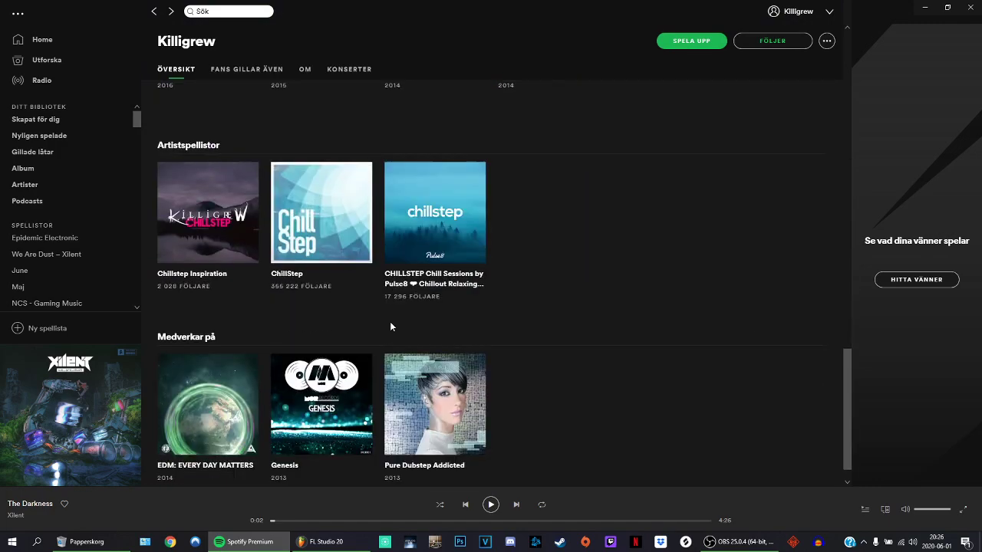
pyautogui.scroll(6, 390, 320)
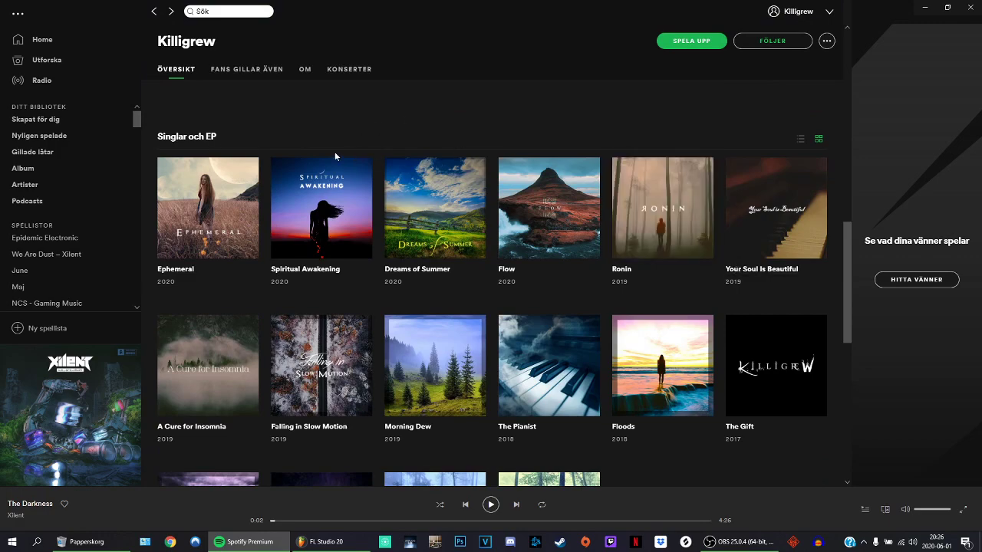
pyautogui.scroll(5, 322, 207)
pyautogui.scroll(-2, 432, 255)
pyautogui.scroll(2, 537, 284)
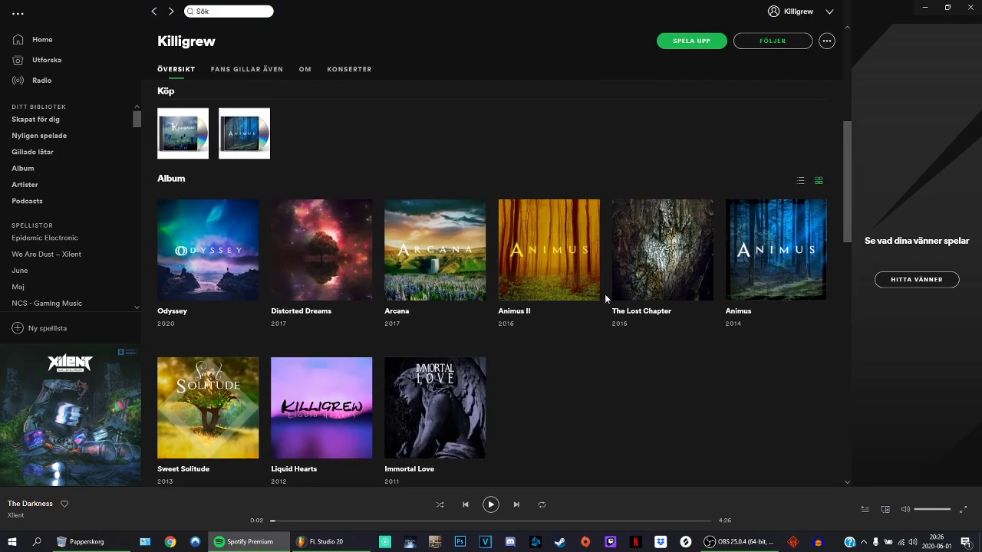
pyautogui.scroll(-5, 491, 253)
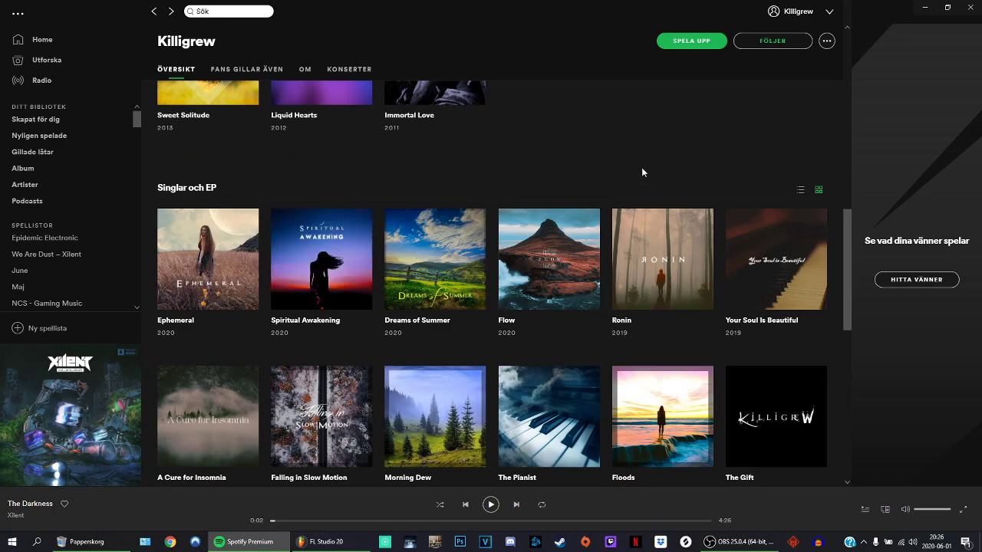
pyautogui.scroll(5, 491, 254)
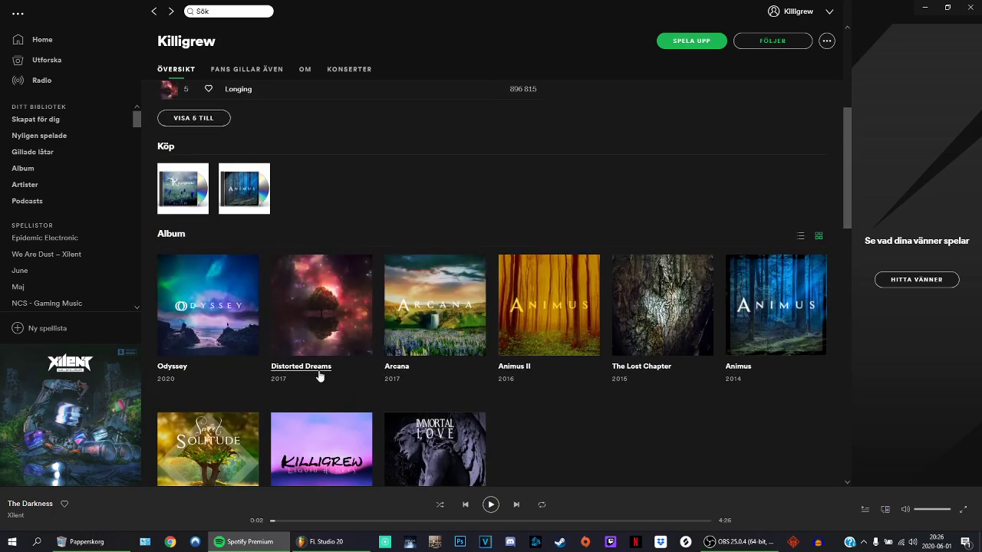
# - View the Odyssey album, go back to the artist page and show the desktop
pyautogui.click(169, 368)
pyautogui.click(154, 11)
pyautogui.press('super+d')
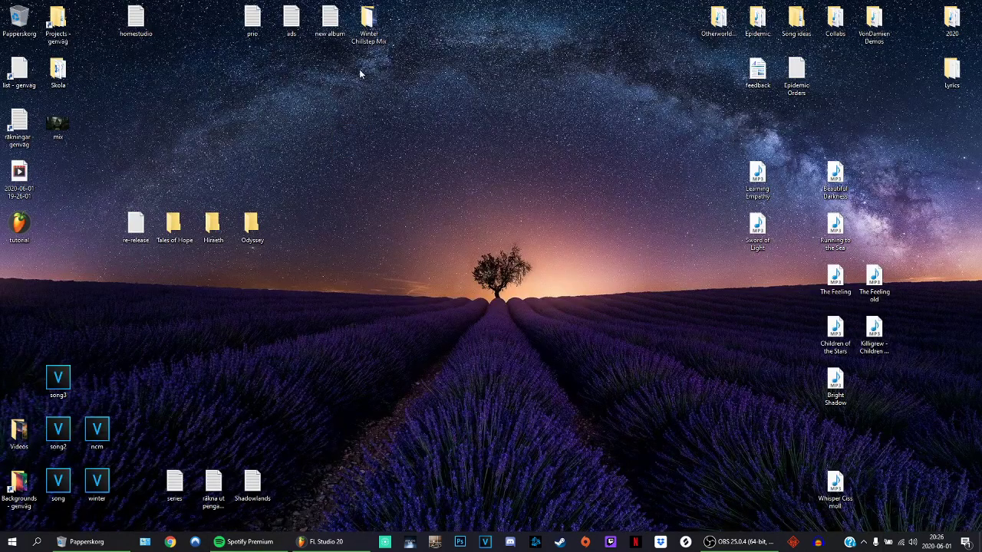
# - Open the re-release text file from the desktop and look over the Tales of Hope tracks, highlighting River Flows In You
pyautogui.doubleClick(133, 225)
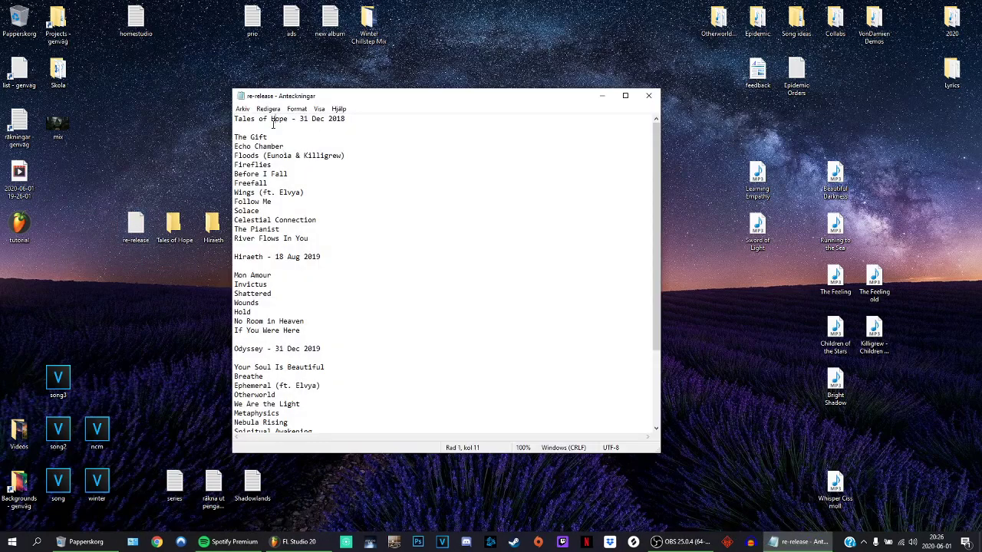
pyautogui.moveTo(278, 137); pyautogui.dragTo(298, 143)
pyautogui.click(339, 219)
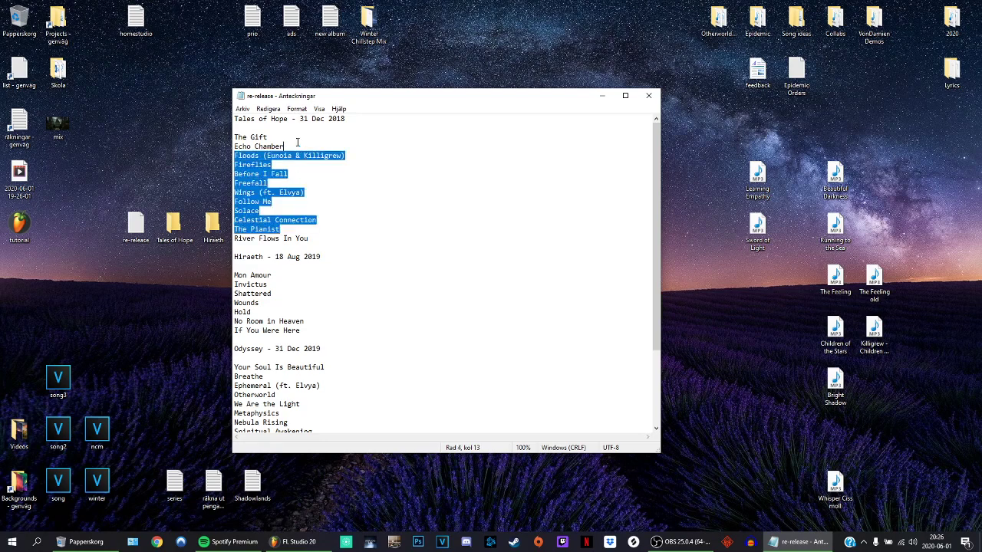
pyautogui.click(304, 202)
pyautogui.moveTo(318, 241); pyautogui.dragTo(233, 239)
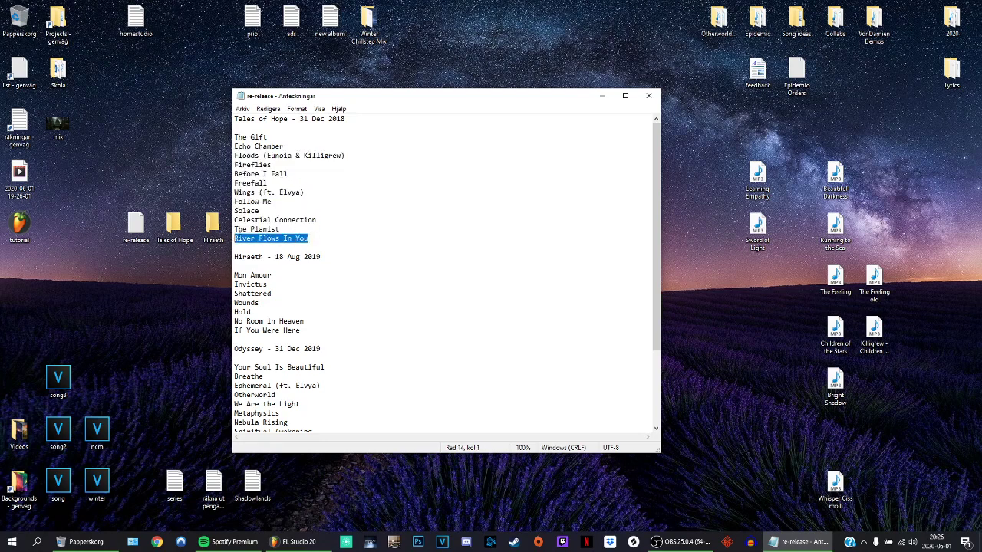
pyautogui.click(244, 238)
pyautogui.click(295, 220)
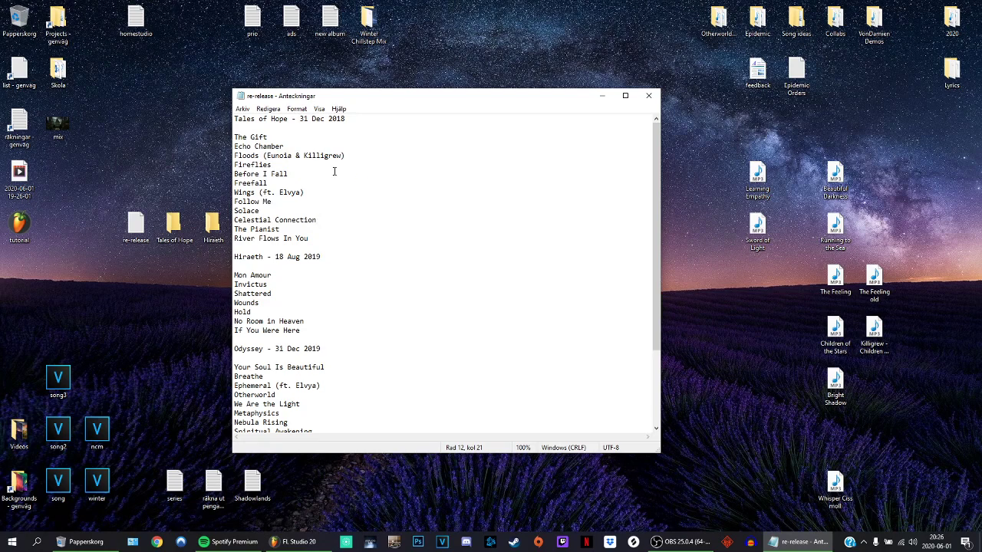
# - Examine the Hiraeth section of the list, highlighting its tracks from Mon Amour to If You Were Here
pyautogui.click(301, 238)
pyautogui.scroll(-2, 276, 238)
pyautogui.moveTo(319, 273); pyautogui.dragTo(237, 212)
pyautogui.click(244, 209)
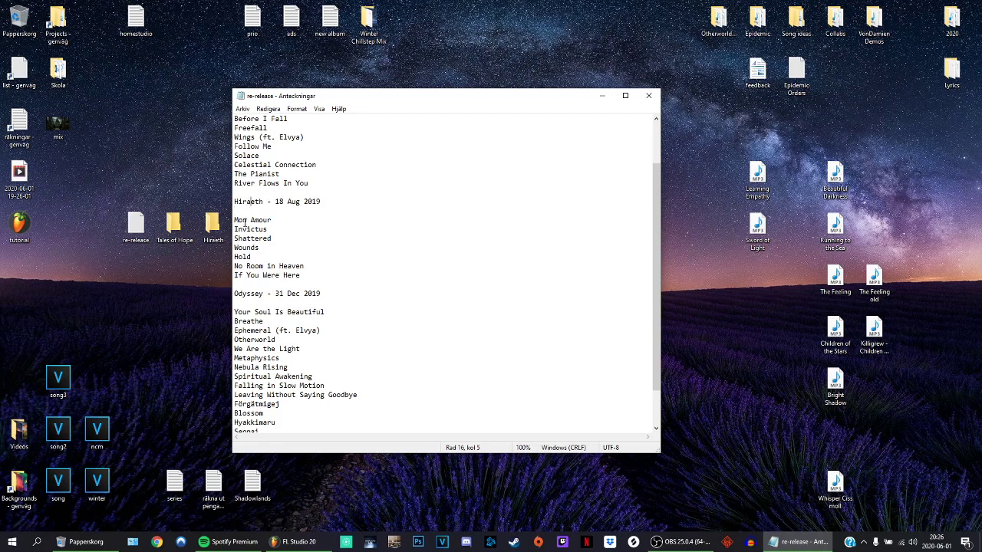
pyautogui.click(279, 220)
pyautogui.moveTo(314, 275); pyautogui.dragTo(236, 219)
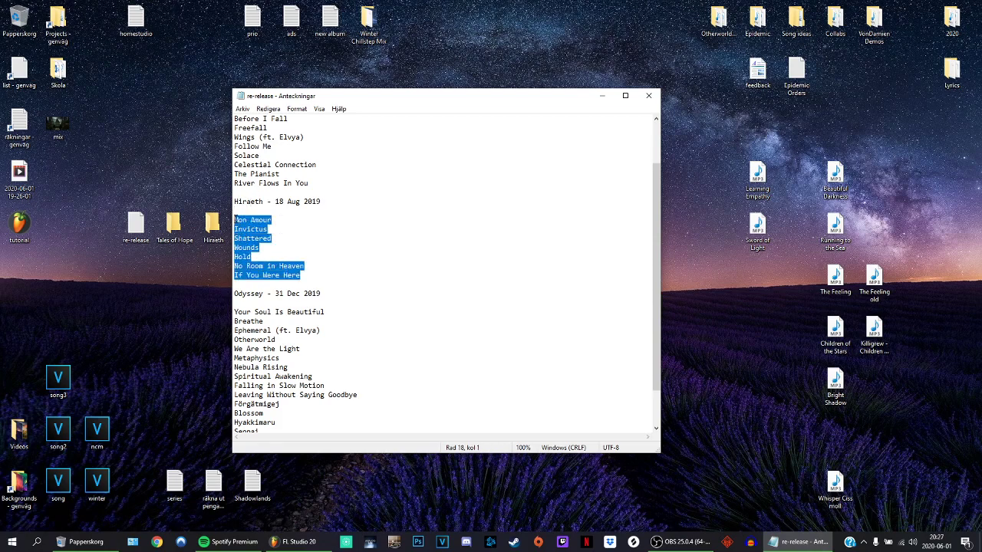
pyautogui.click(251, 228)
pyautogui.click(272, 221)
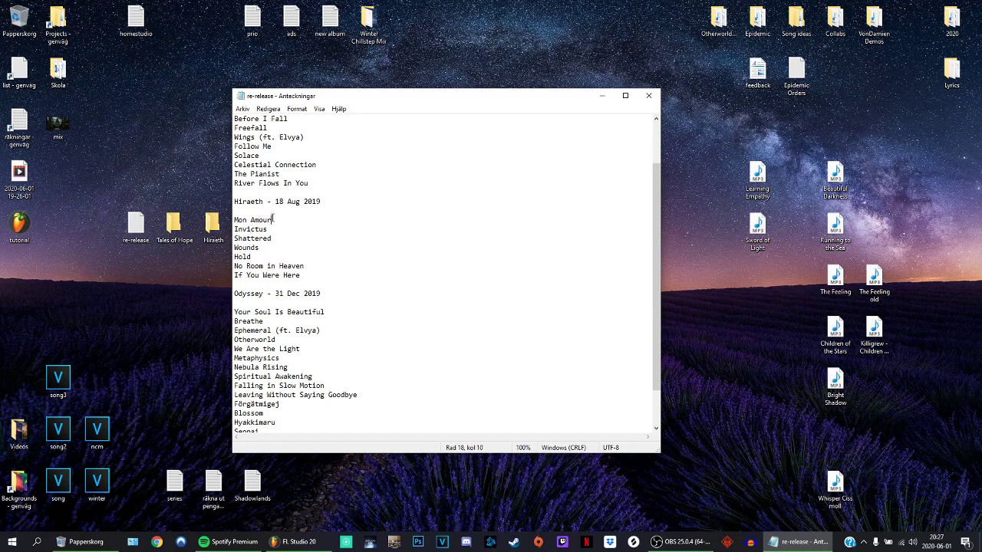
pyautogui.moveTo(307, 275); pyautogui.dragTo(234, 220)
pyautogui.click(285, 228)
pyautogui.scroll(-2, 289, 228)
pyautogui.scroll(4, 289, 229)
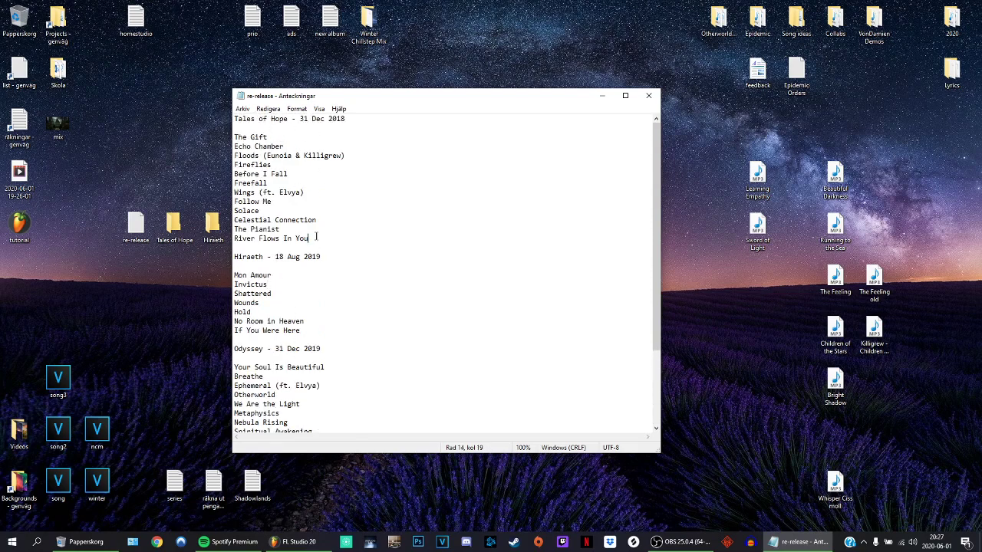
# - Highlight the whole Tales of Hope section from its heading down to River Flows In You, and clear the selection
pyautogui.moveTo(316, 237); pyautogui.dragTo(234, 118)
pyautogui.click(277, 182)
pyautogui.moveTo(324, 234); pyautogui.dragTo(234, 118)
pyautogui.click(280, 139)
# - Highlight the Odyssey - 31 Dec 2019 heading, clear the selection and close the re-release file
pyautogui.scroll(-4, 316, 202)
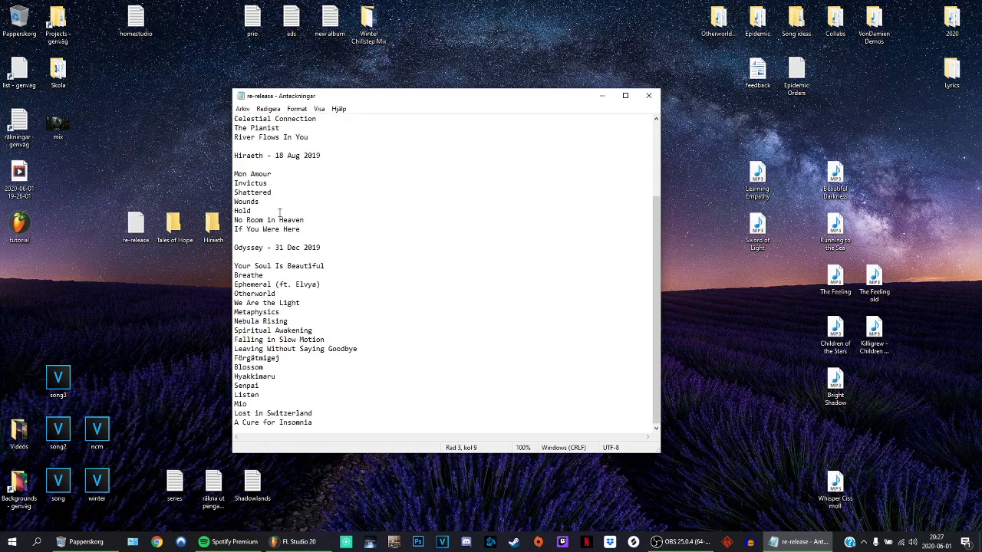
pyautogui.moveTo(321, 248); pyautogui.dragTo(232, 247)
pyautogui.click(239, 247)
pyautogui.click(252, 258)
pyautogui.click(648, 99)
# - Switch back to Spotify and look through the latest release, popular tracks and albums on Killigrew's artist page
pyautogui.moveTo(343, 241); pyautogui.dragTo(420, 368)
pyautogui.click(244, 542)
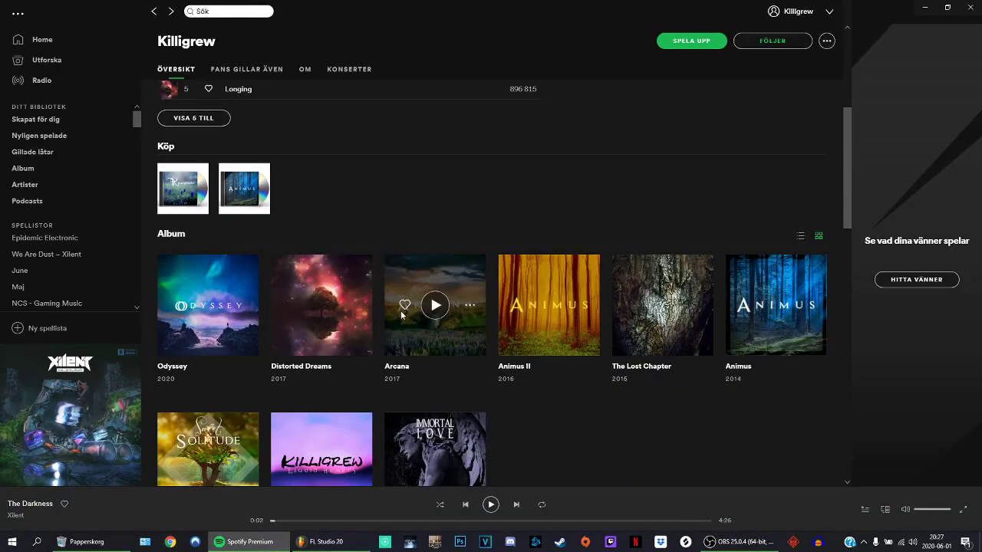
pyautogui.scroll(5, 322, 307)
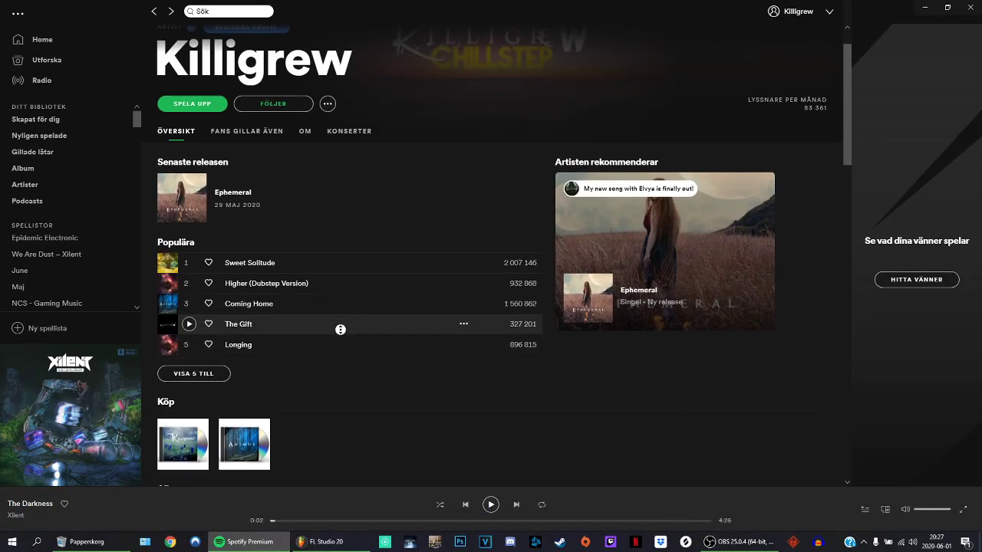
pyautogui.scroll(2, 341, 329)
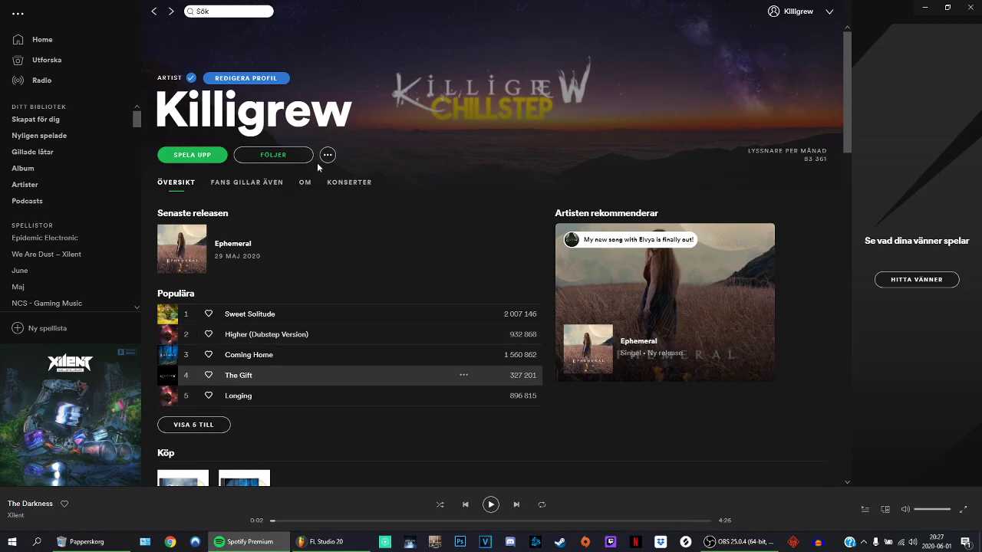
pyautogui.scroll(-3, 319, 232)
pyautogui.scroll(-2, 349, 288)
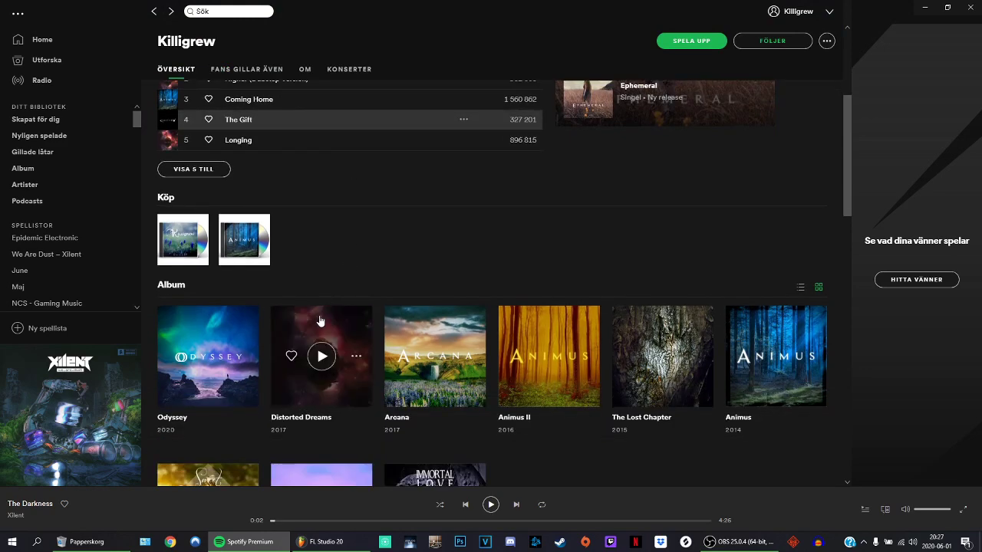
pyautogui.scroll(1, 355, 222)
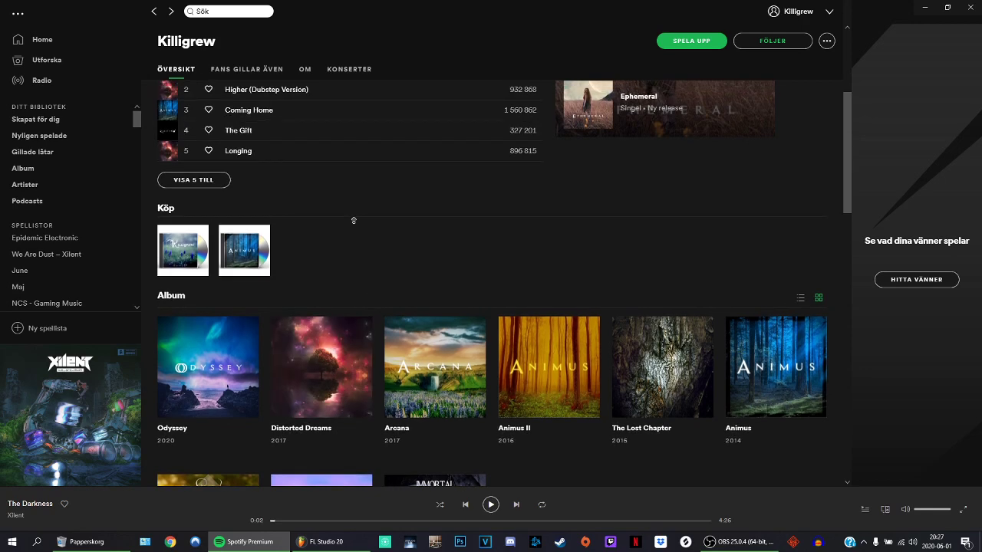
pyautogui.scroll(2, 332, 216)
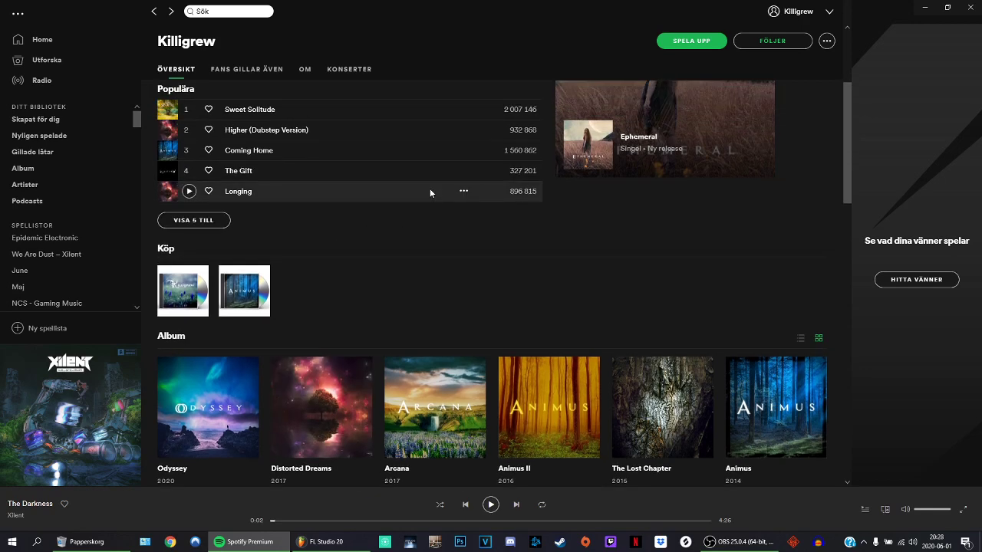
pyautogui.scroll(-5, 404, 198)
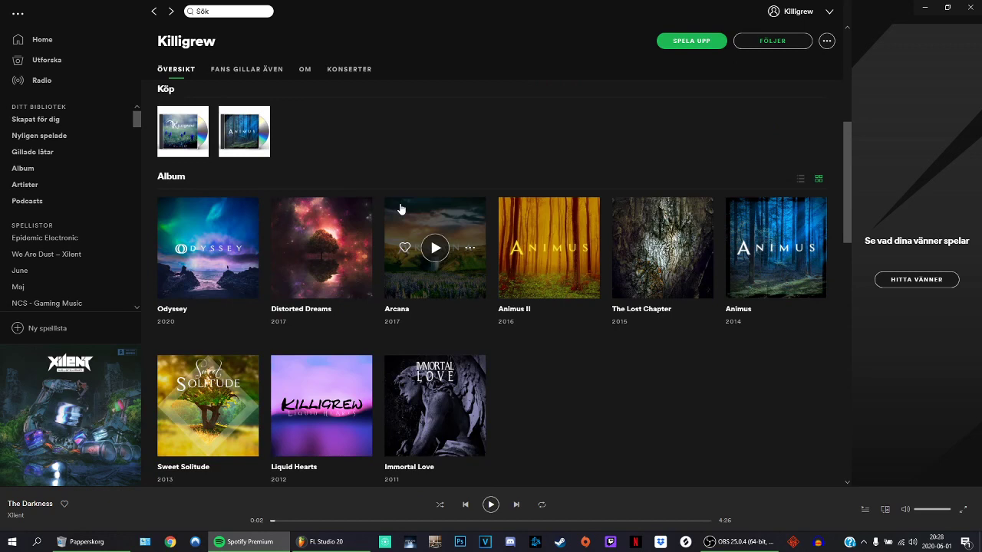
# - Review the popular tracks and album covers on Killigrew's artist page once more and minimize Spotify
pyautogui.moveTo(268, 543)
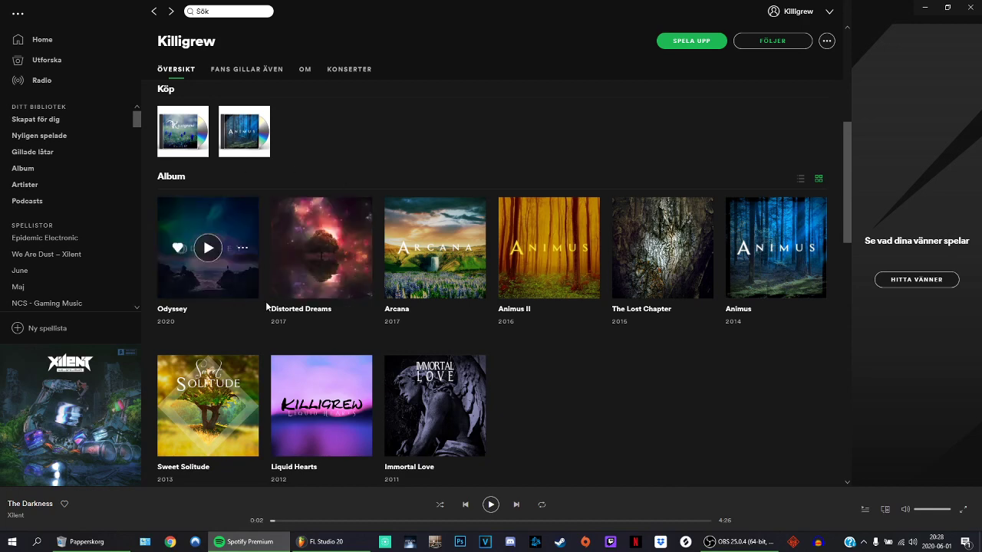
pyautogui.scroll(3, 315, 310)
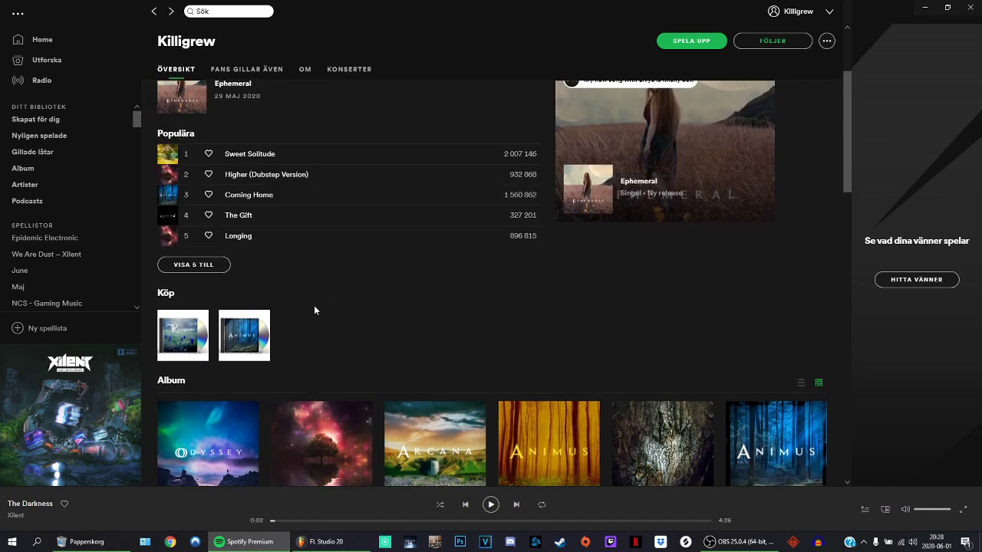
pyautogui.scroll(-3, 330, 338)
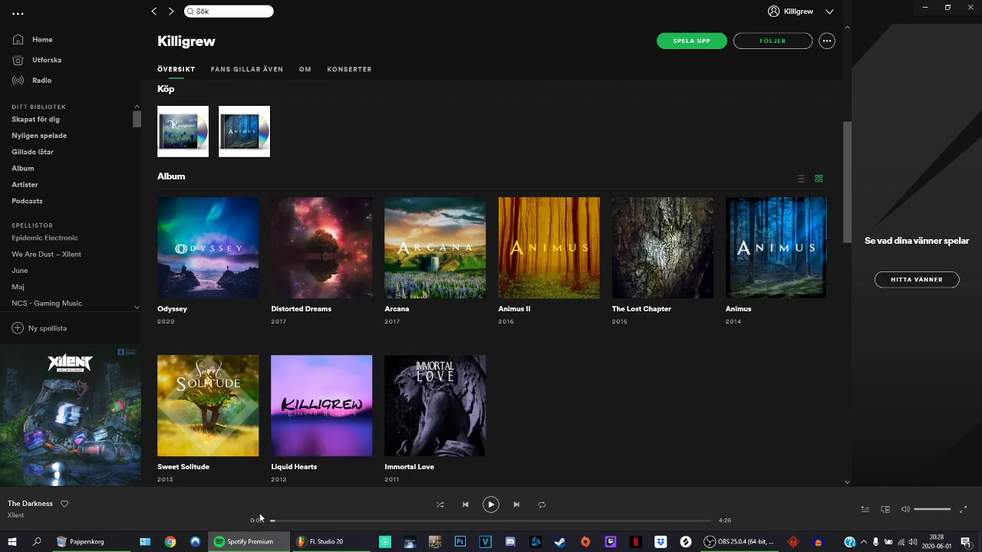
pyautogui.click(244, 542)
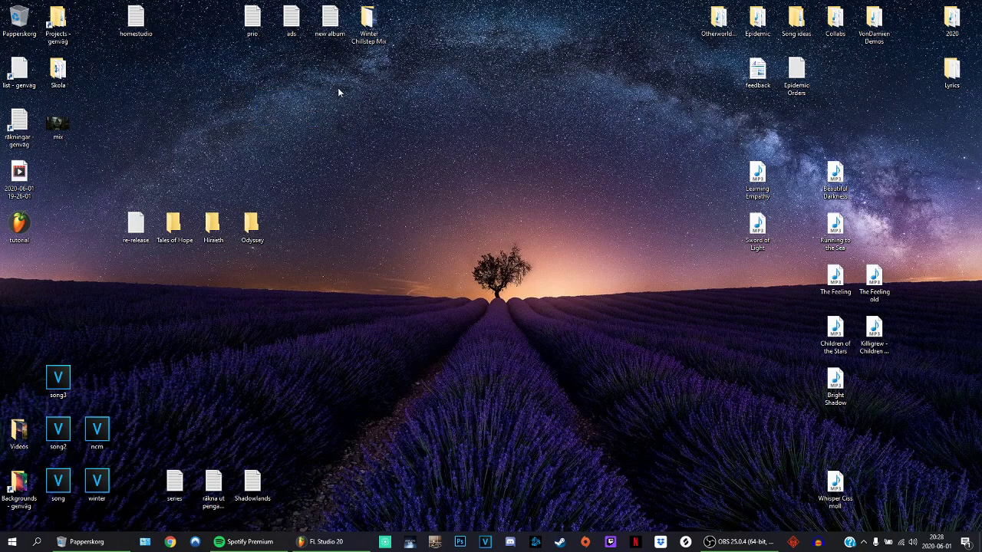
# - Open the new album text file from the desktop, highlight the tracks from Existence to Losing Myself and clear the selection
pyautogui.doubleClick(329, 19)
pyautogui.click(300, 216)
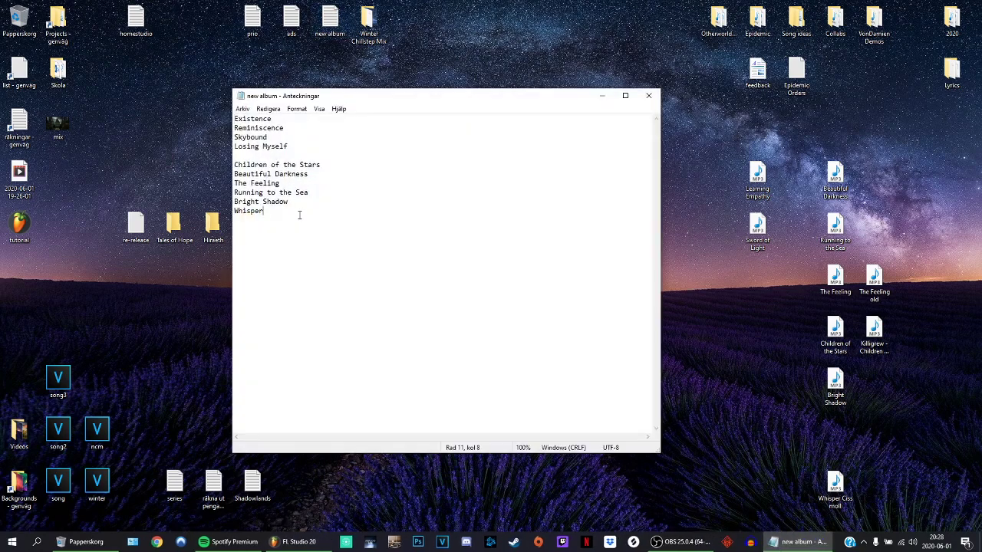
pyautogui.click(297, 143)
pyautogui.hotkey('ctrl', 'shift', 'Home')
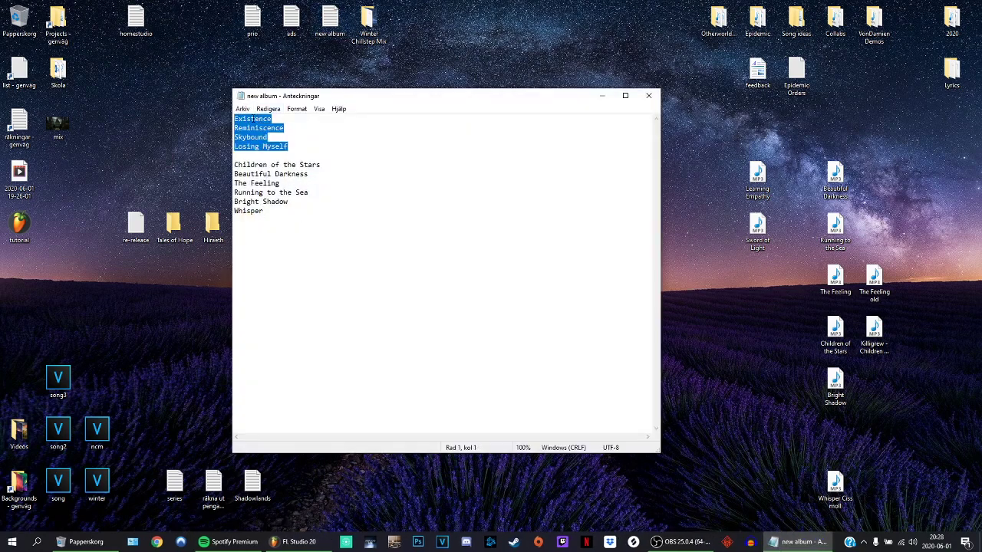
pyautogui.click(256, 138)
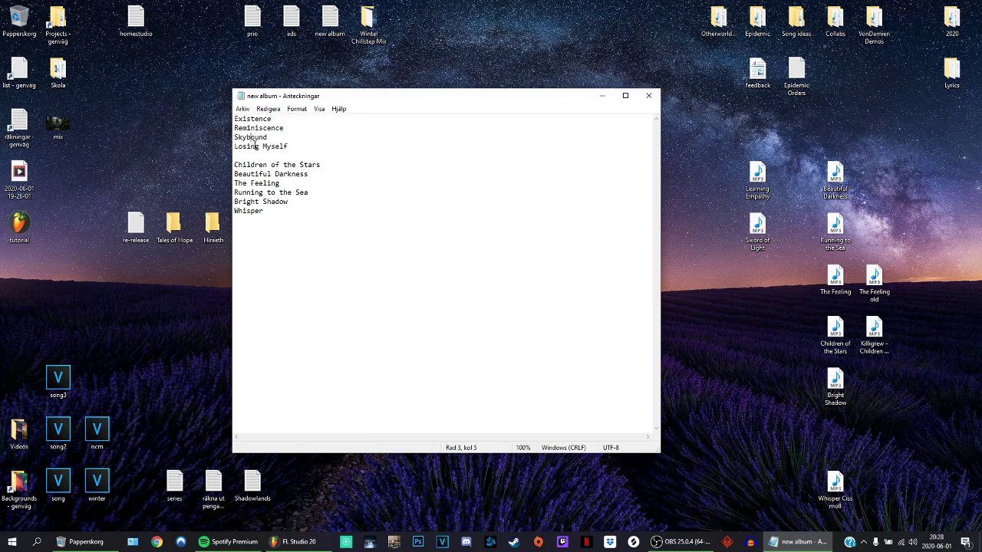
# - Highlight Losing Myself and the group from Children of the Stars to Whisper in the track list, clearing each selection
pyautogui.moveTo(292, 147); pyautogui.dragTo(234, 148)
pyautogui.click(260, 146)
pyautogui.moveTo(295, 147); pyautogui.dragTo(234, 148)
pyautogui.click(266, 146)
pyautogui.moveTo(275, 214); pyautogui.dragTo(233, 164)
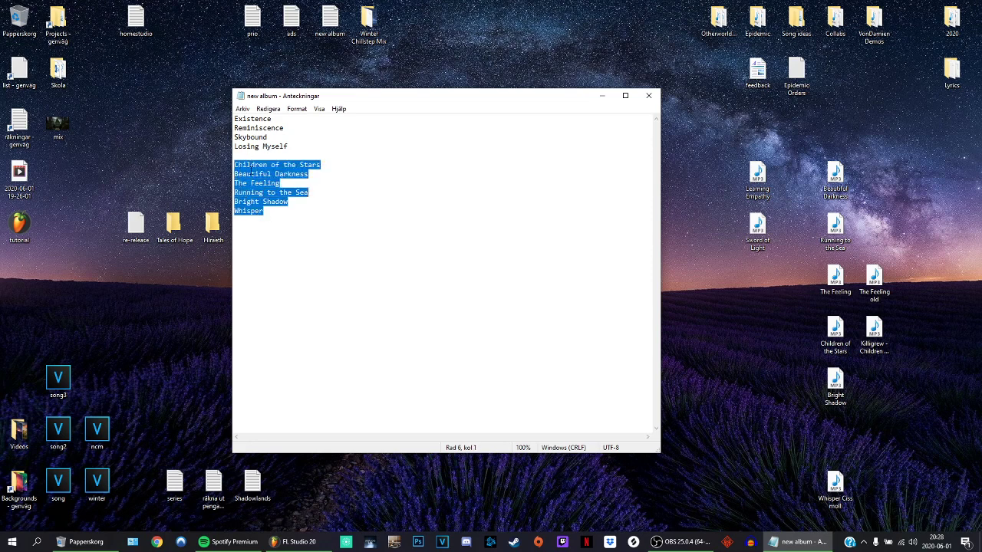
pyautogui.click(286, 168)
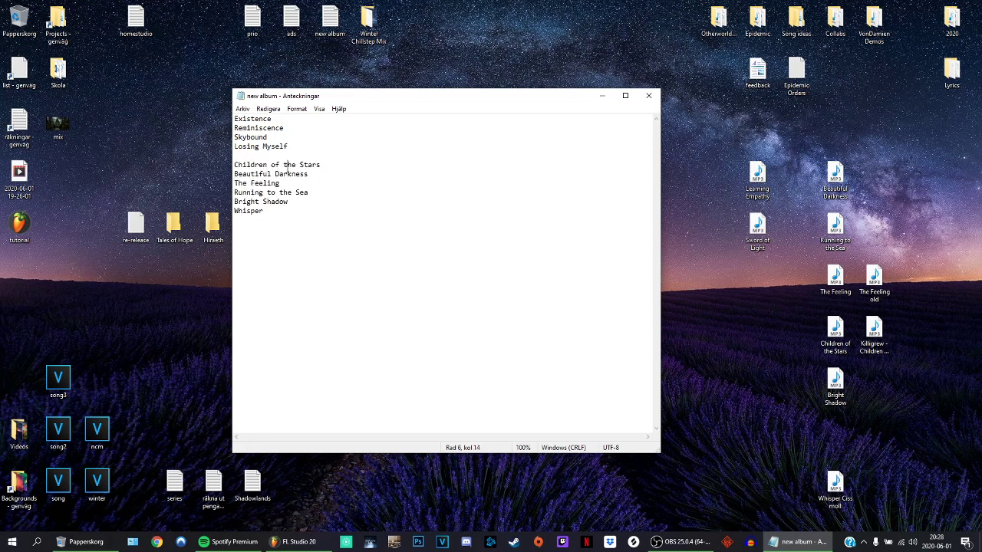
# - Play the Killigrew - Children of the Stars - ruff_edit file from the desktop, pausing and resuming playback
pyautogui.click(713, 301)
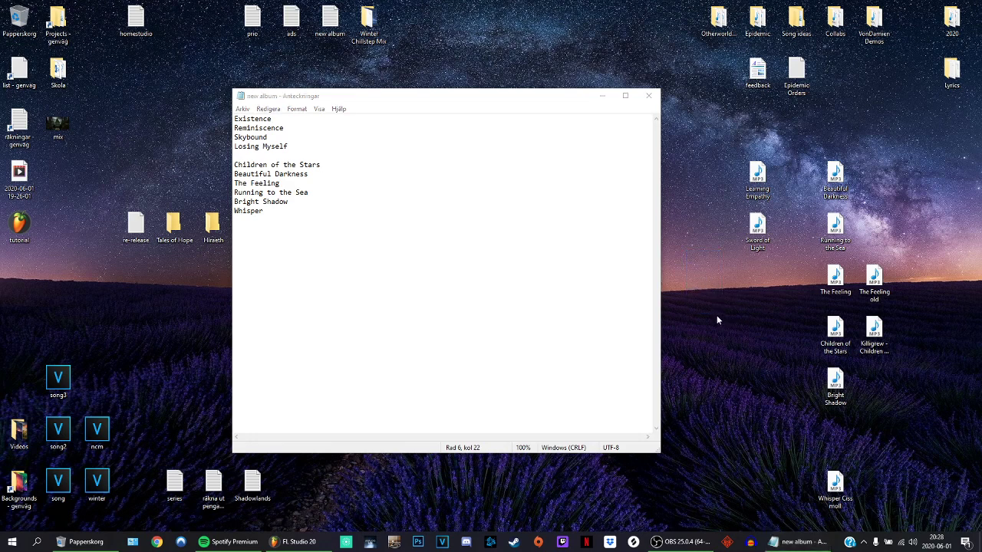
pyautogui.doubleClick(875, 331)
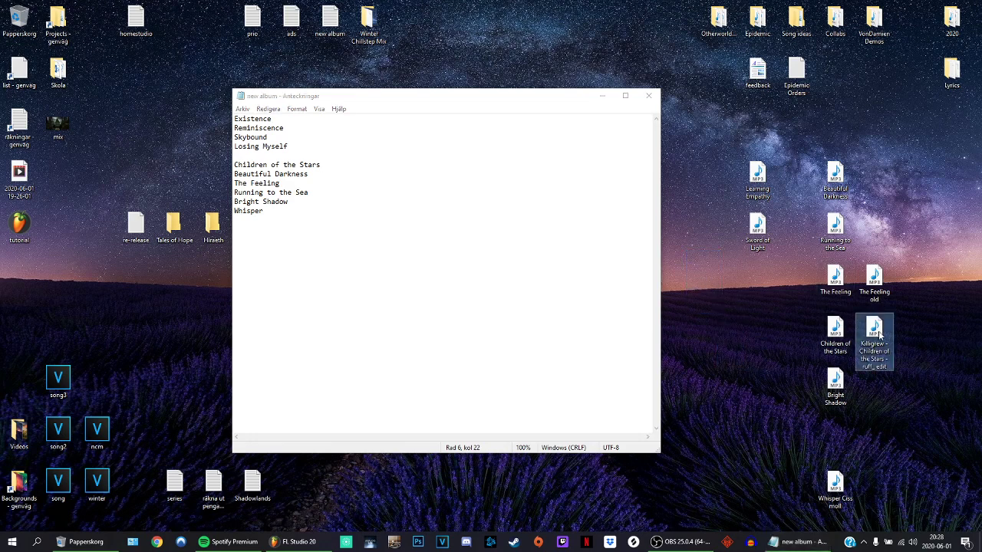
pyautogui.click(531, 229)
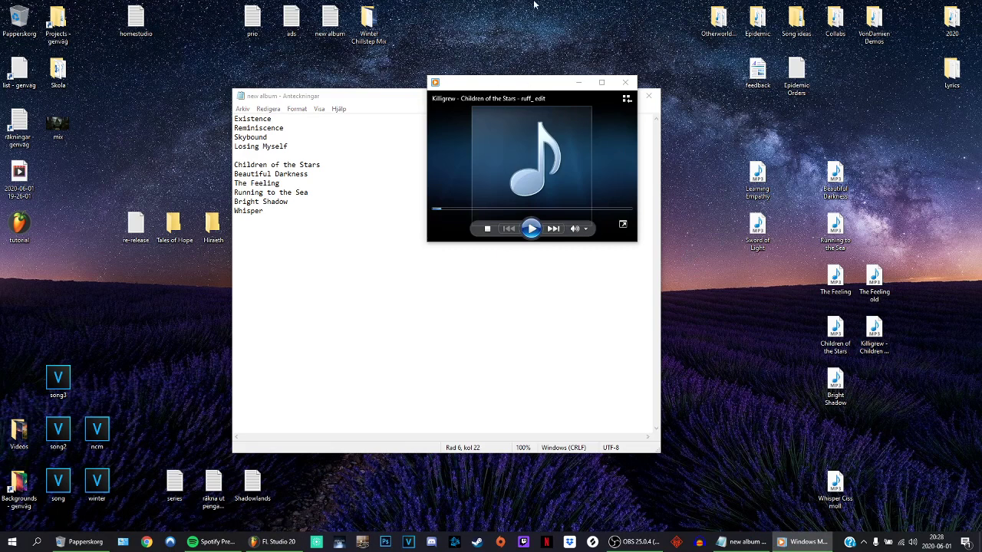
pyautogui.moveTo(523, 205)
pyautogui.click(531, 231)
pyautogui.click(532, 231)
pyautogui.click(532, 229)
# - Skip forward through Children of the Stars to preview several passages, and close the media player
pyautogui.click(451, 210)
pyautogui.click(465, 210)
pyautogui.click(476, 210)
pyautogui.click(483, 210)
pyautogui.click(497, 210)
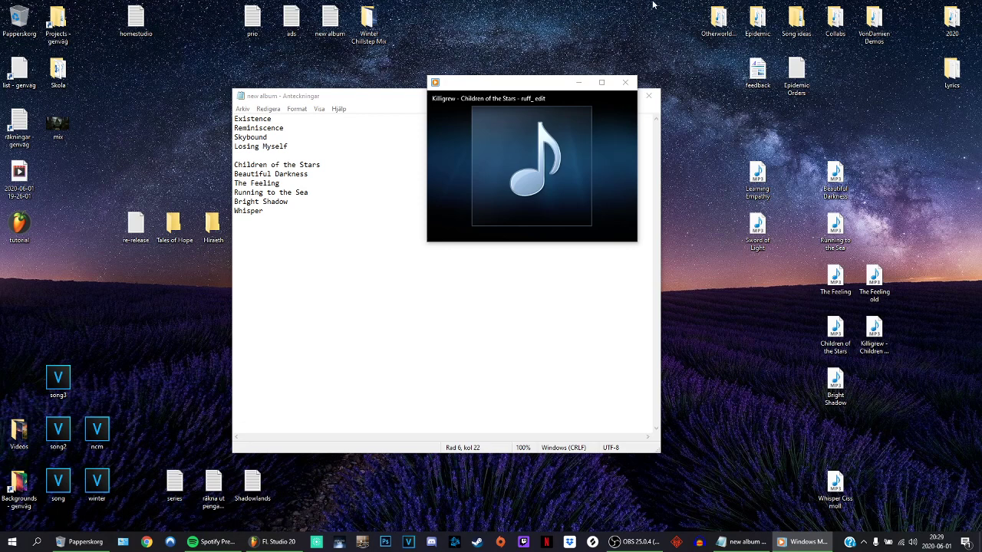
pyautogui.click(626, 82)
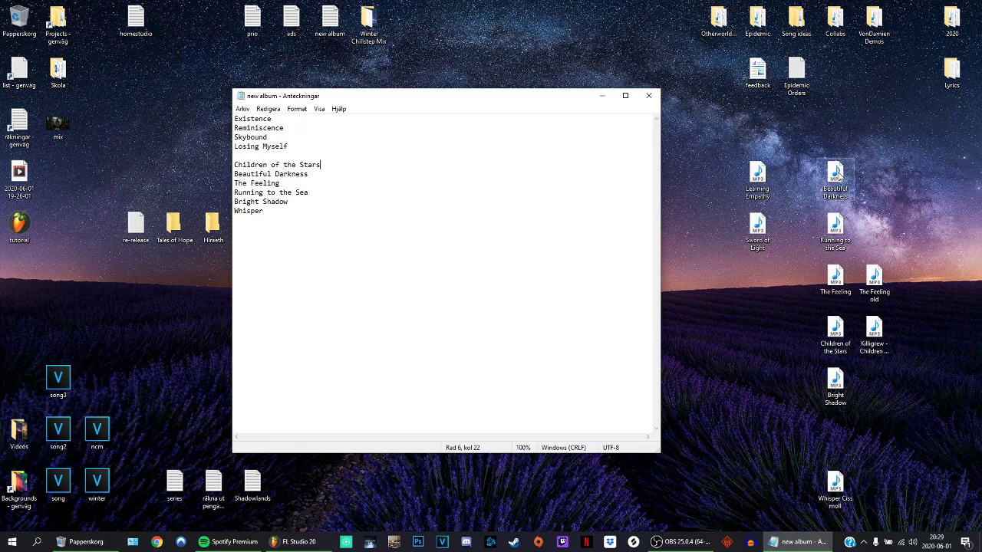
# - Highlight the tracks from Beautiful Darkness to Whisper in the new album list, clear the selection and close the file
pyautogui.moveTo(829, 104); pyautogui.dragTo(850, 103)
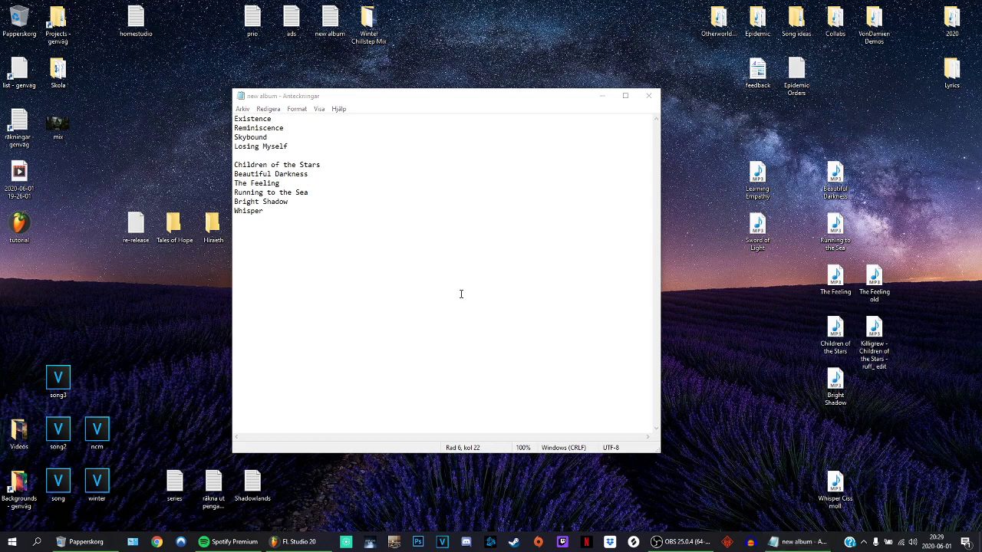
pyautogui.click(310, 164)
pyautogui.click(324, 164)
pyautogui.moveTo(277, 216); pyautogui.dragTo(234, 174)
pyautogui.click(264, 193)
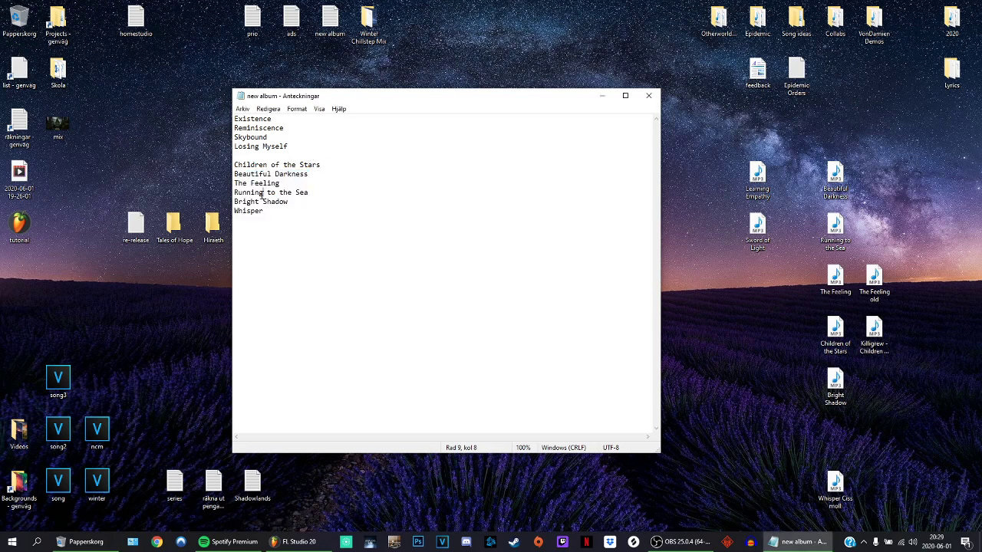
pyautogui.click(648, 97)
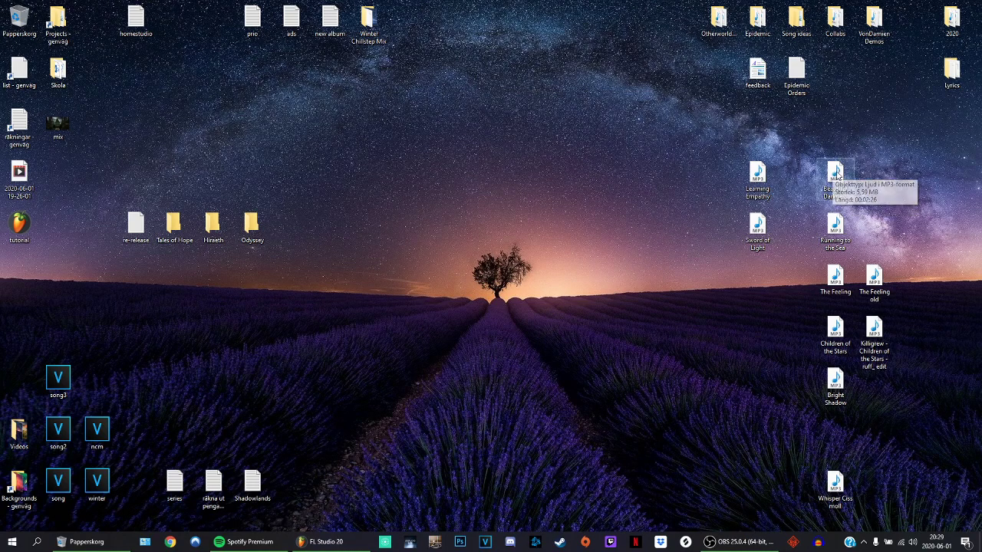
# - Play the Beautiful Darkness MP3 from the desktop and close the media player after listening
pyautogui.click(836, 192)
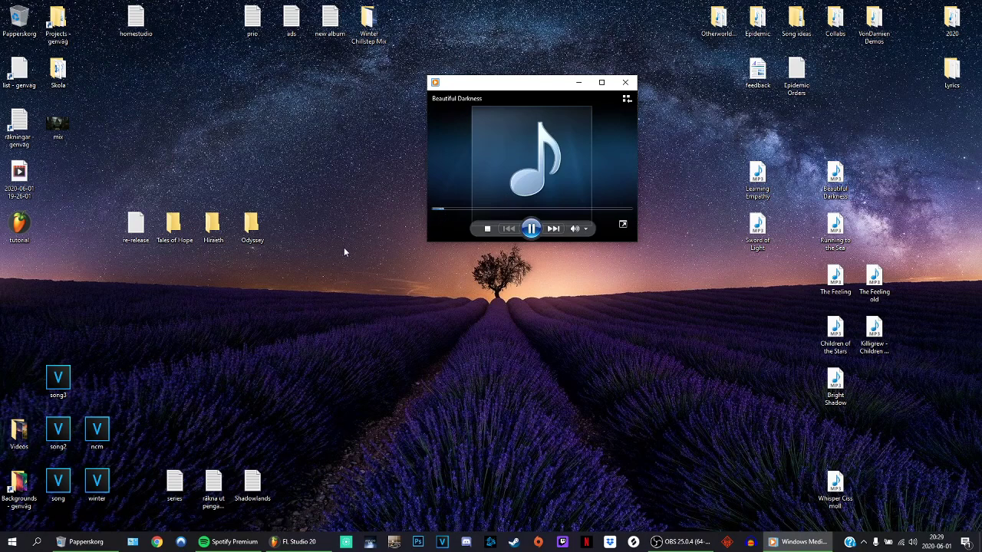
pyautogui.click(344, 295)
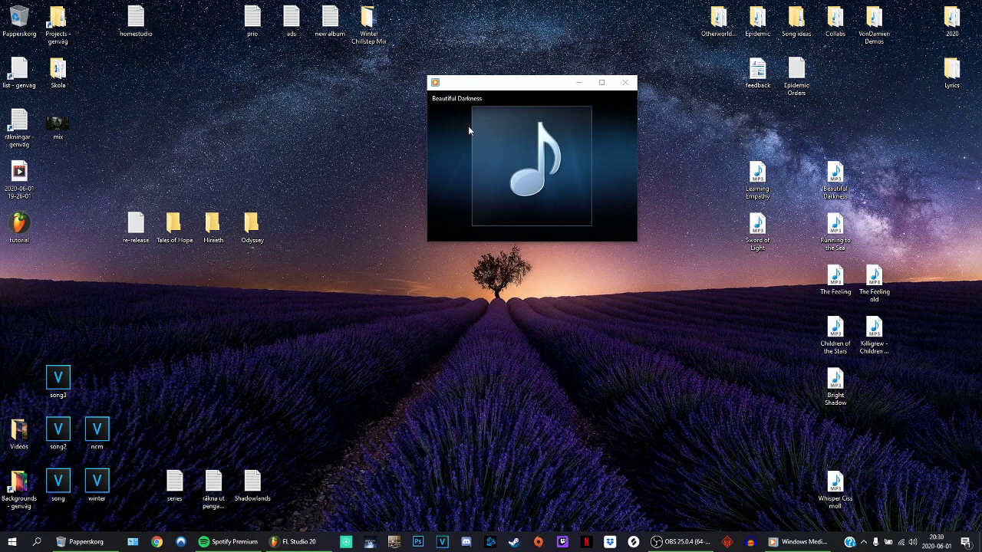
pyautogui.click(626, 84)
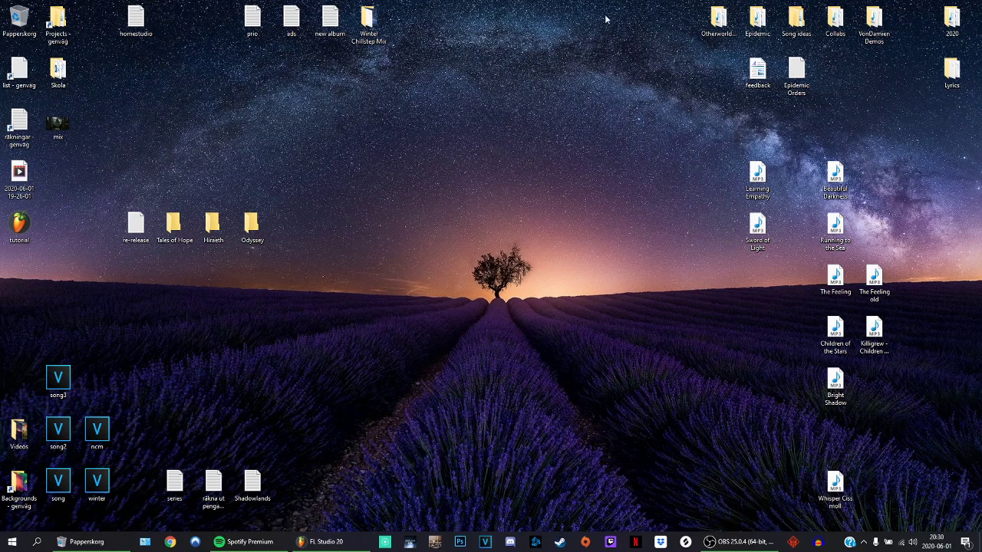
# - Open the Epidemic folder on the desktop, play Twisted Myths from about a third of the way in, and close the player
pyautogui.moveTo(705, 163); pyautogui.dragTo(649, 160)
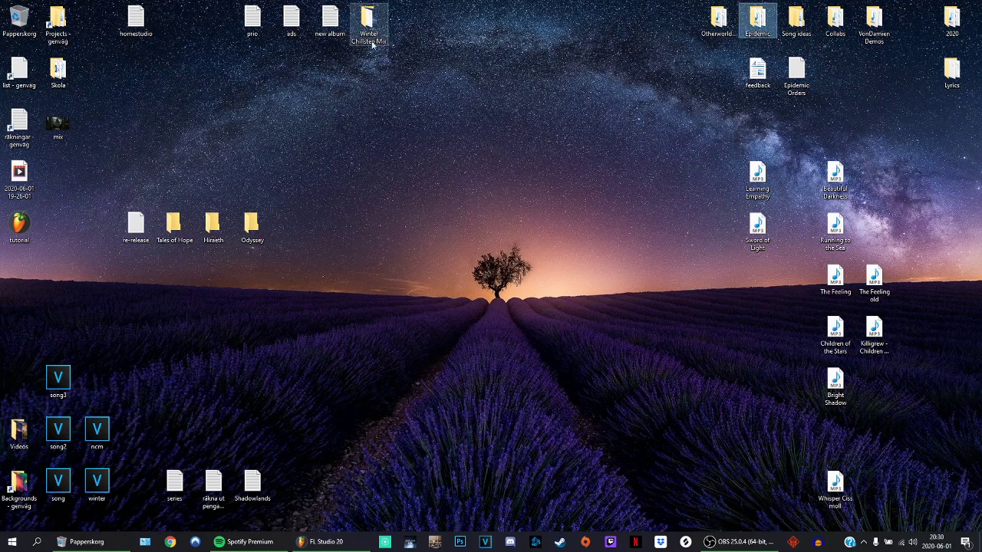
pyautogui.doubleClick(756, 20)
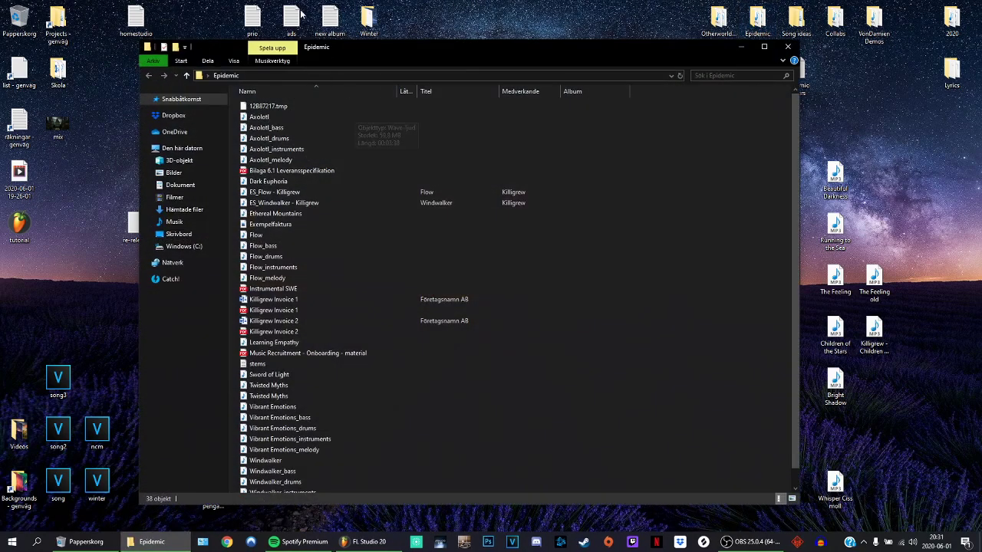
pyautogui.scroll(-1, 331, 230)
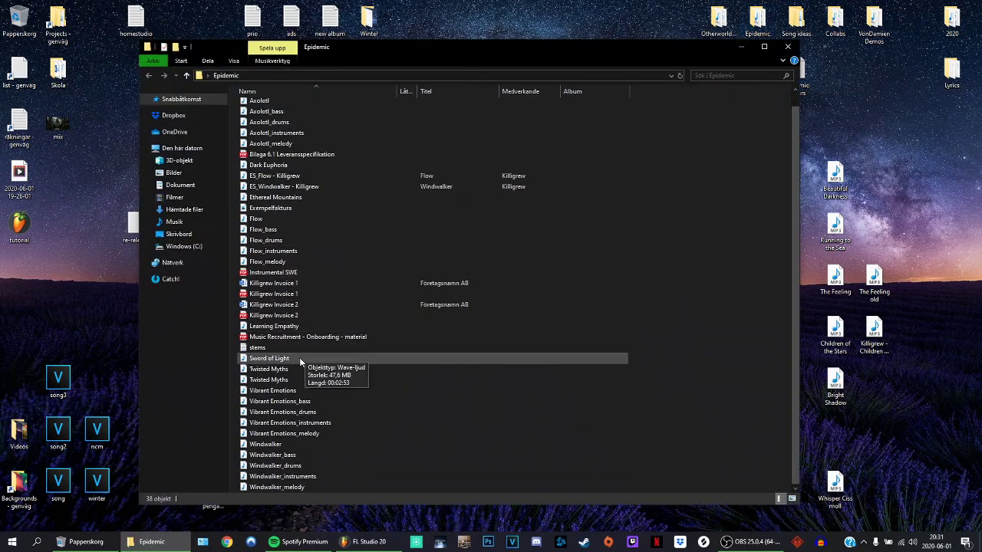
pyautogui.doubleClick(277, 372)
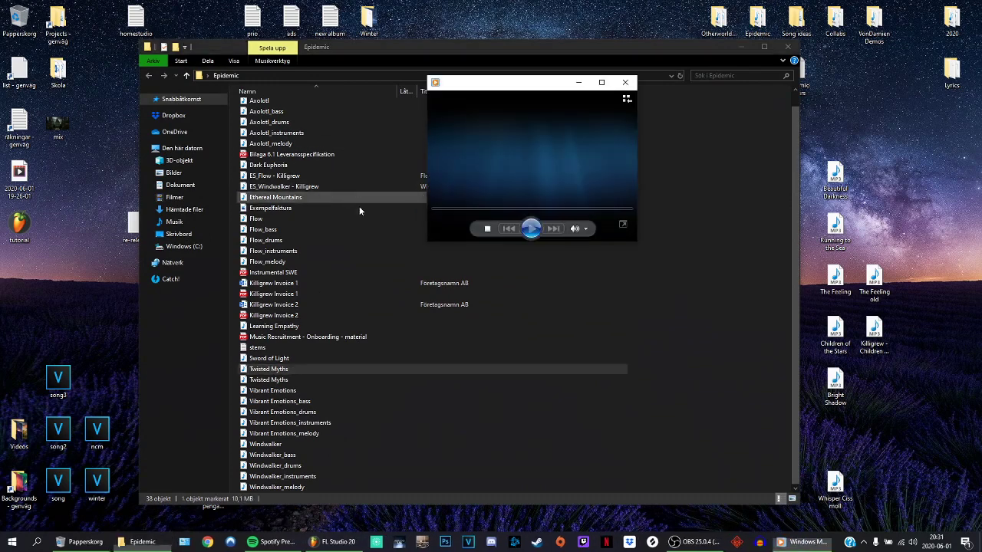
pyautogui.click(491, 210)
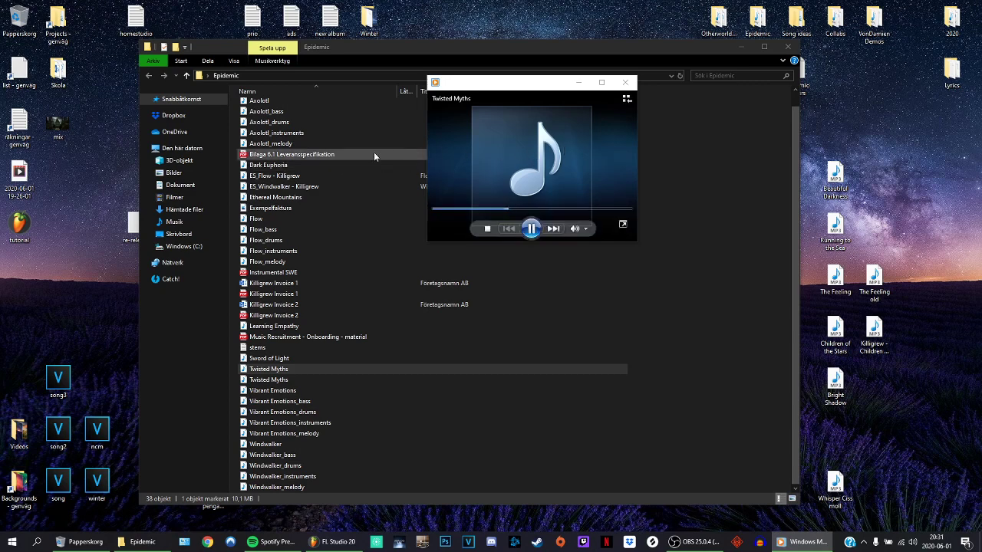
pyautogui.click(624, 83)
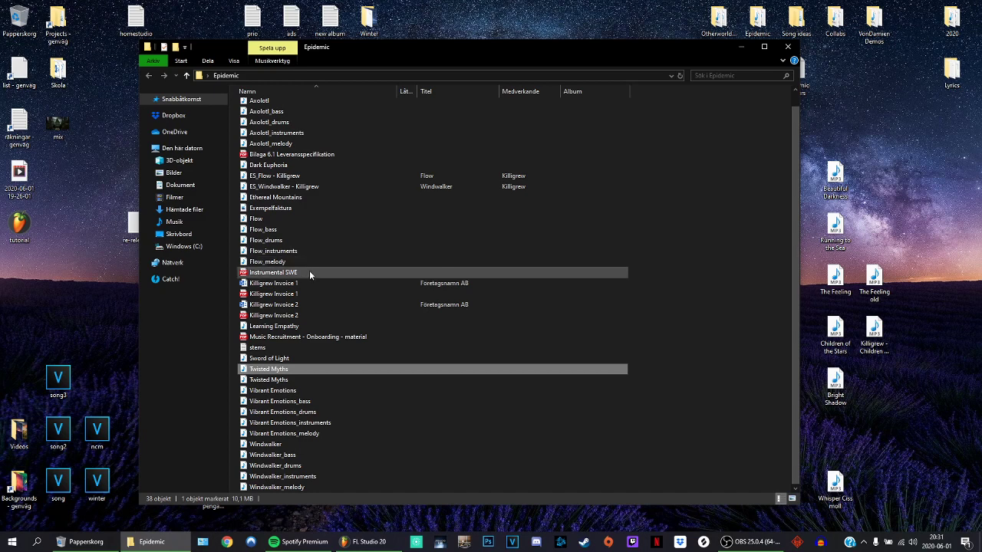
# - Play Ethereal Mountains, skipping ahead to a later passage, and close the player and the Epidemic folder
pyautogui.scroll(1, 311, 261)
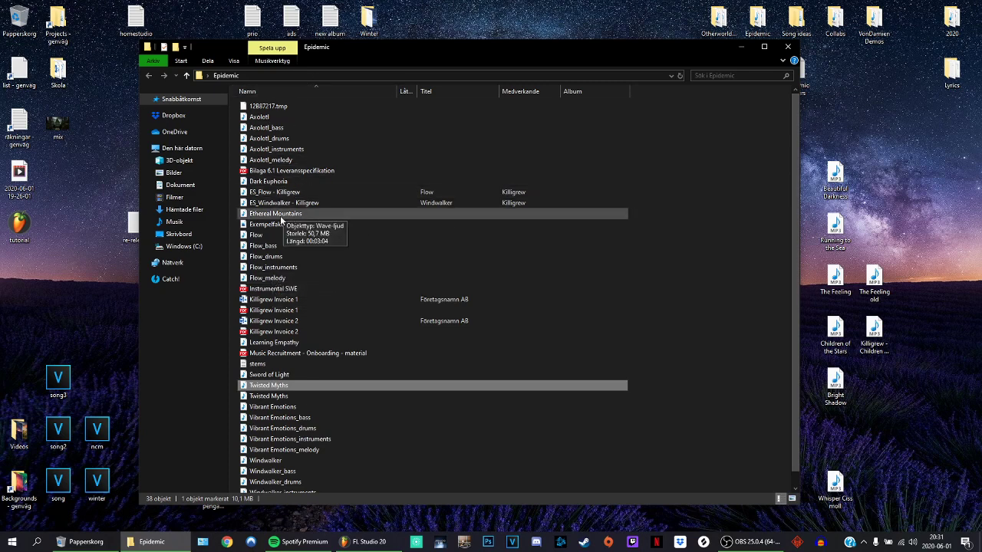
pyautogui.doubleClick(282, 215)
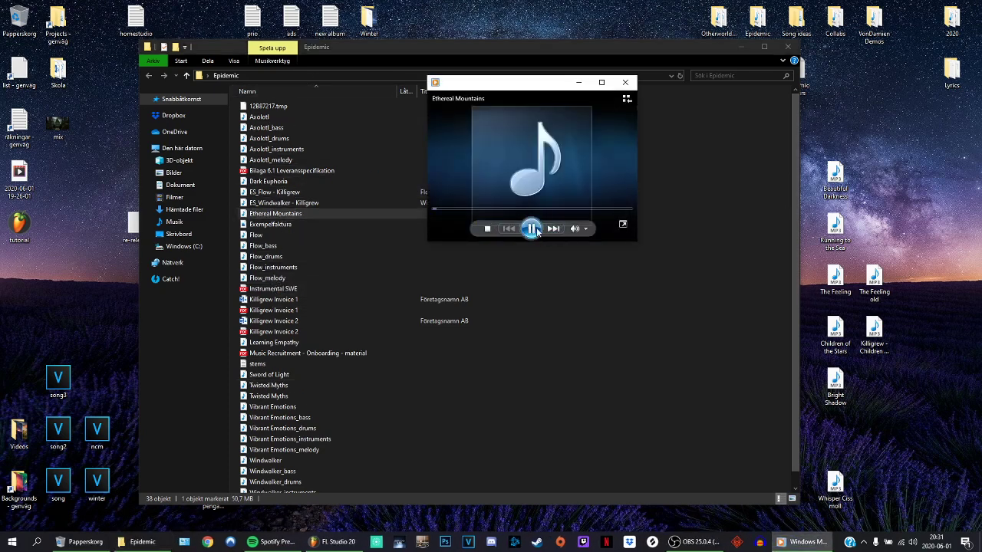
pyautogui.click(532, 229)
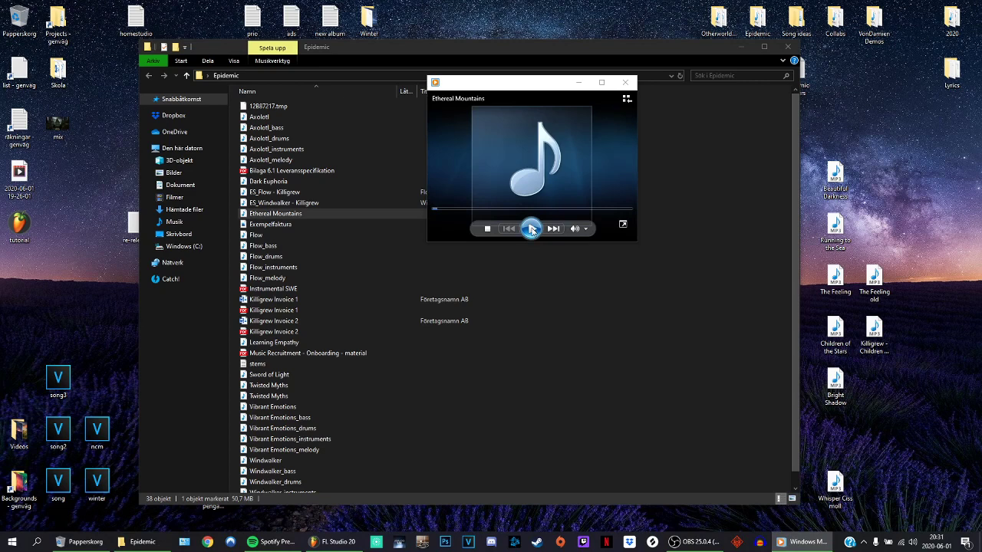
pyautogui.click(462, 210)
pyautogui.click(473, 211)
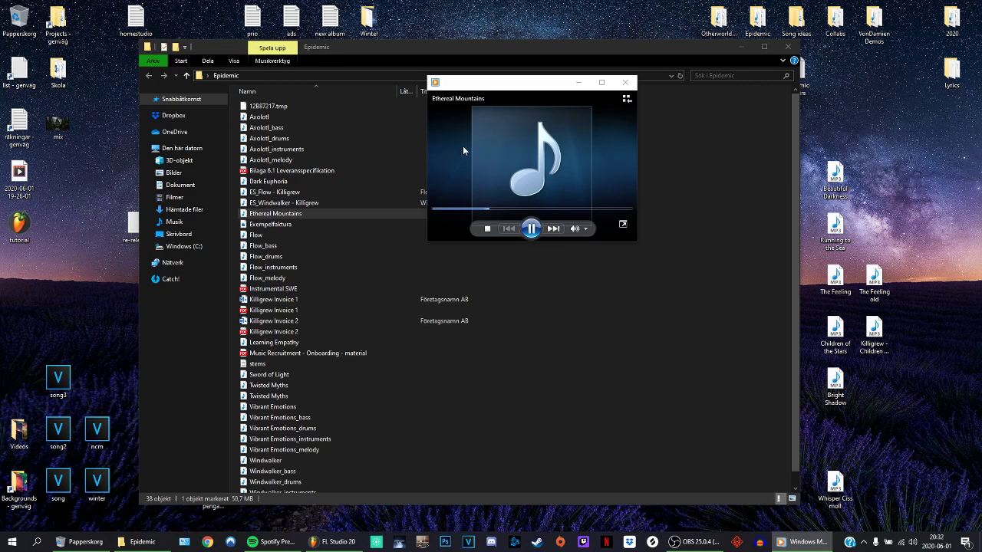
pyautogui.click(624, 83)
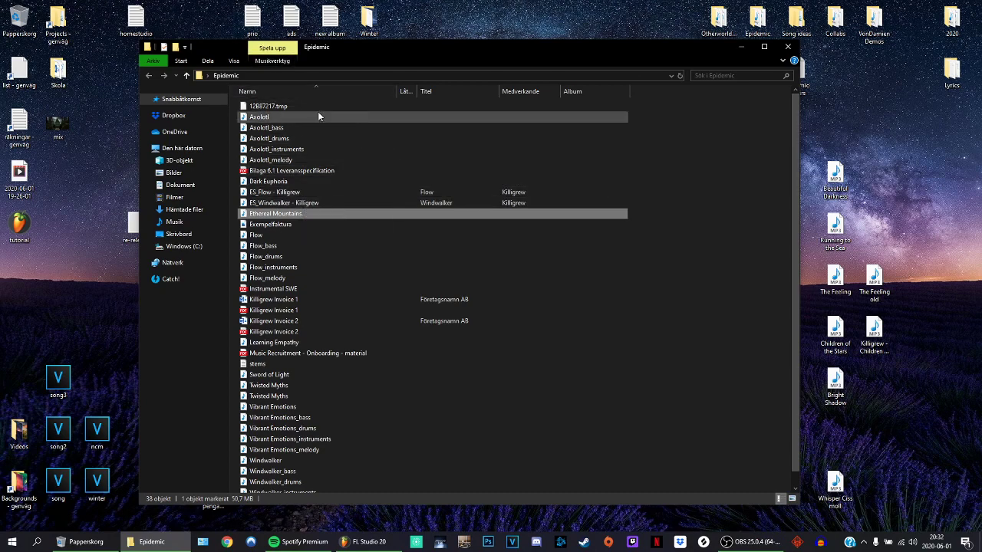
pyautogui.click(786, 47)
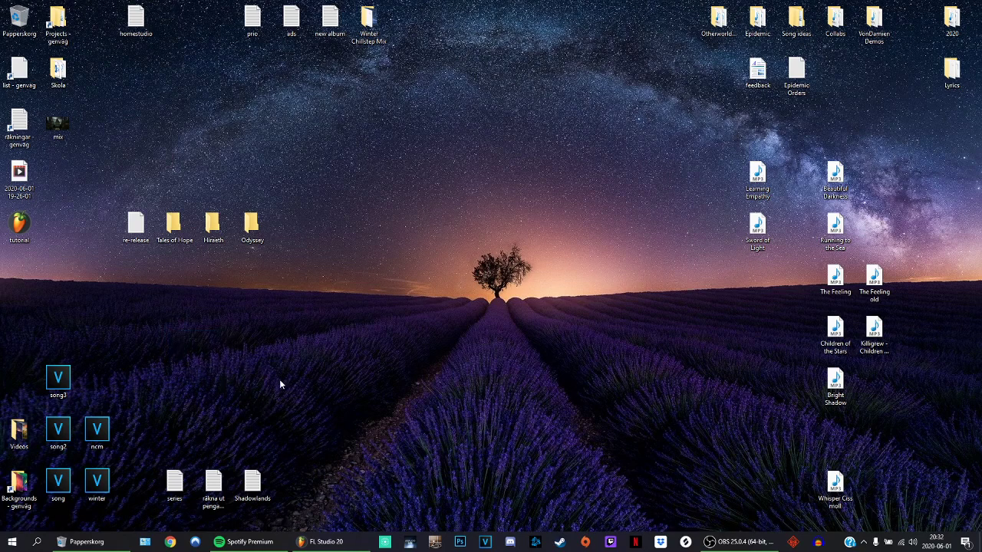
# - Close the Papperskorg window and switch to the OBS window
pyautogui.moveTo(299, 379); pyautogui.dragTo(179, 320)
pyautogui.rightClick(92, 540)
pyautogui.click(65, 520)
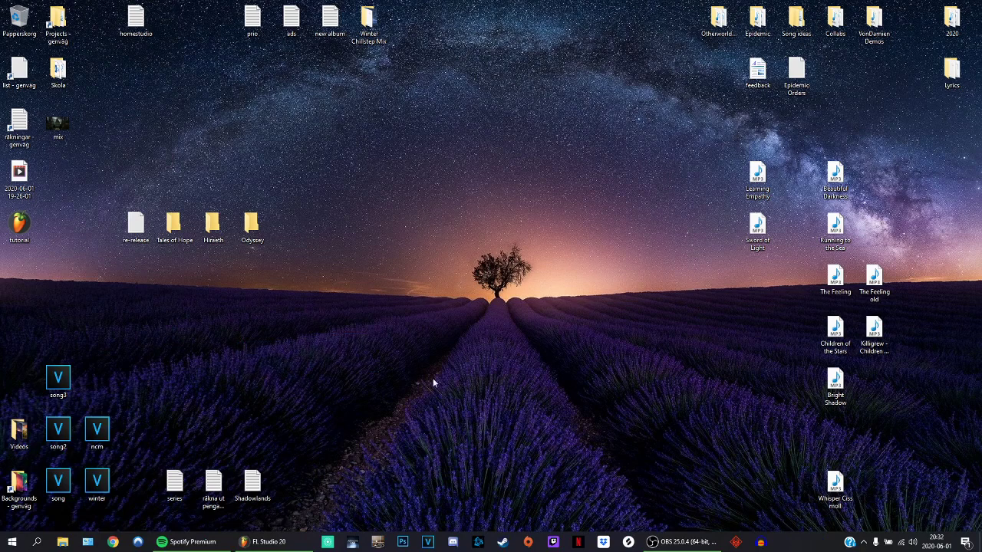
pyautogui.moveTo(683, 546)
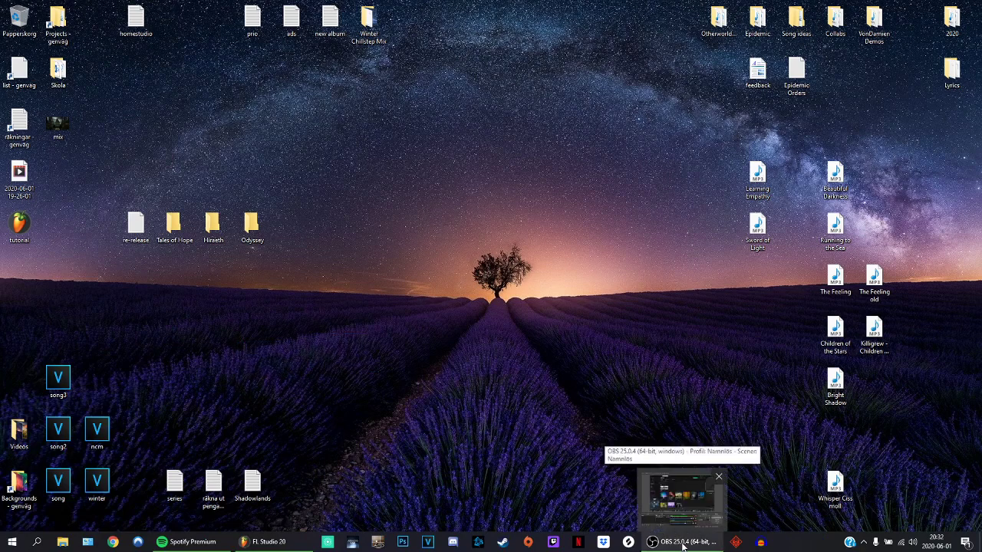
pyautogui.click(682, 542)
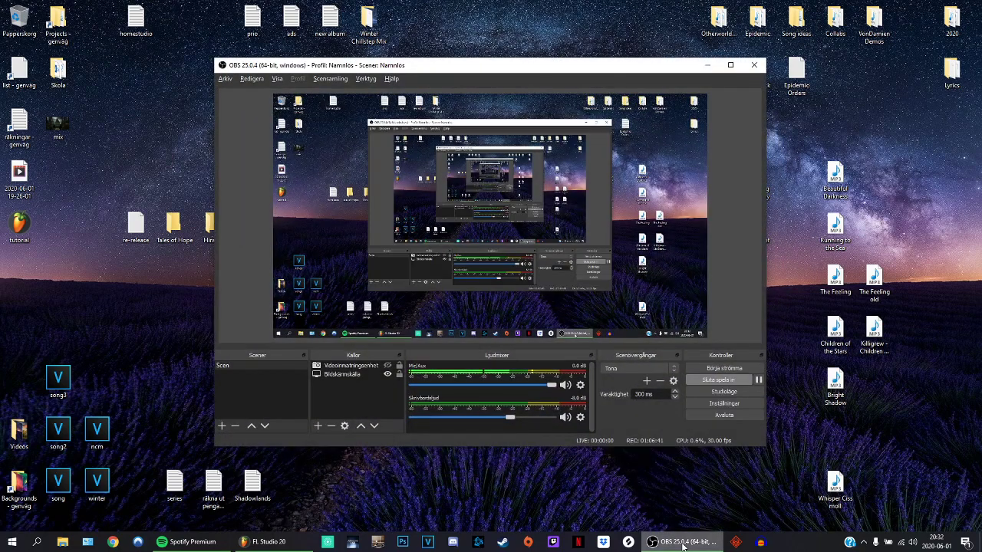